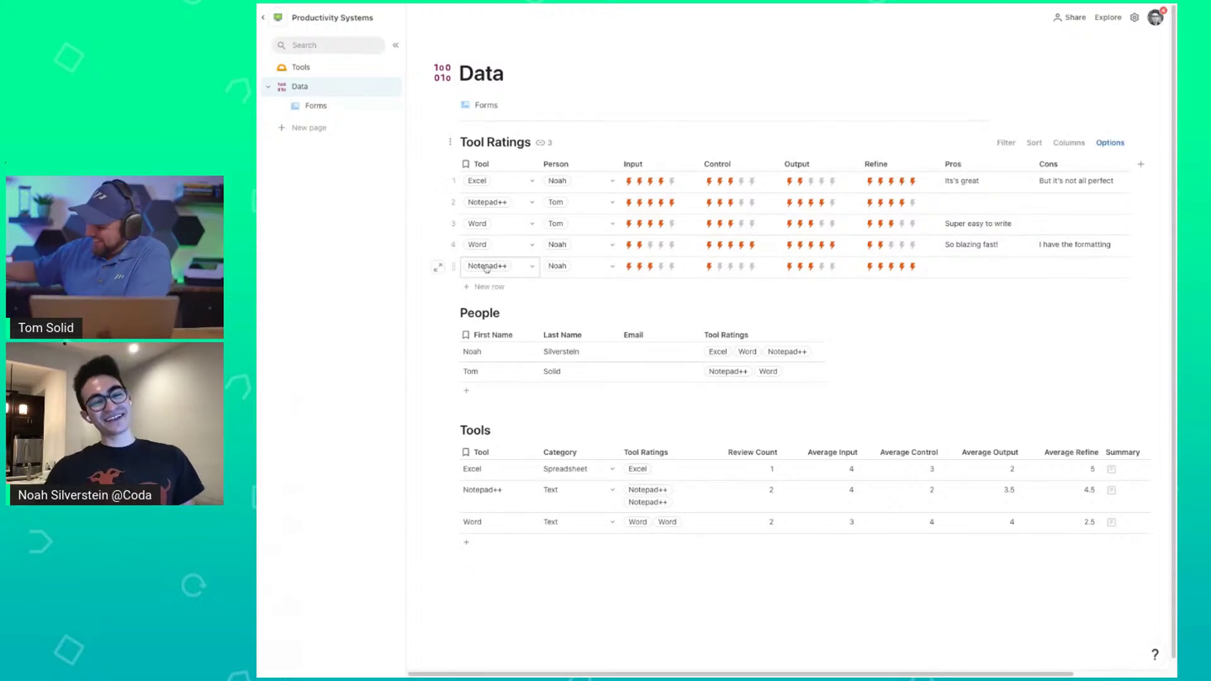
# Examine the Word entries in the Tool Ratings table, from tool and person through the four scores to pros and cons.
pyautogui.click(626, 367)
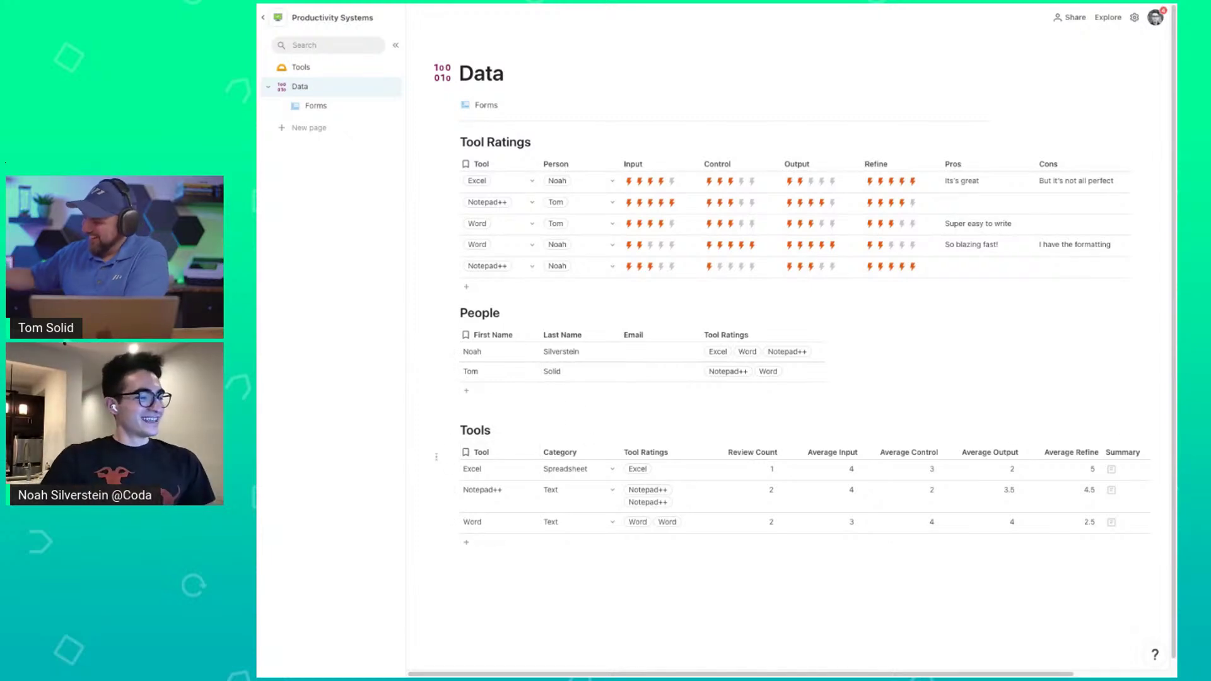
pyautogui.click(460, 565)
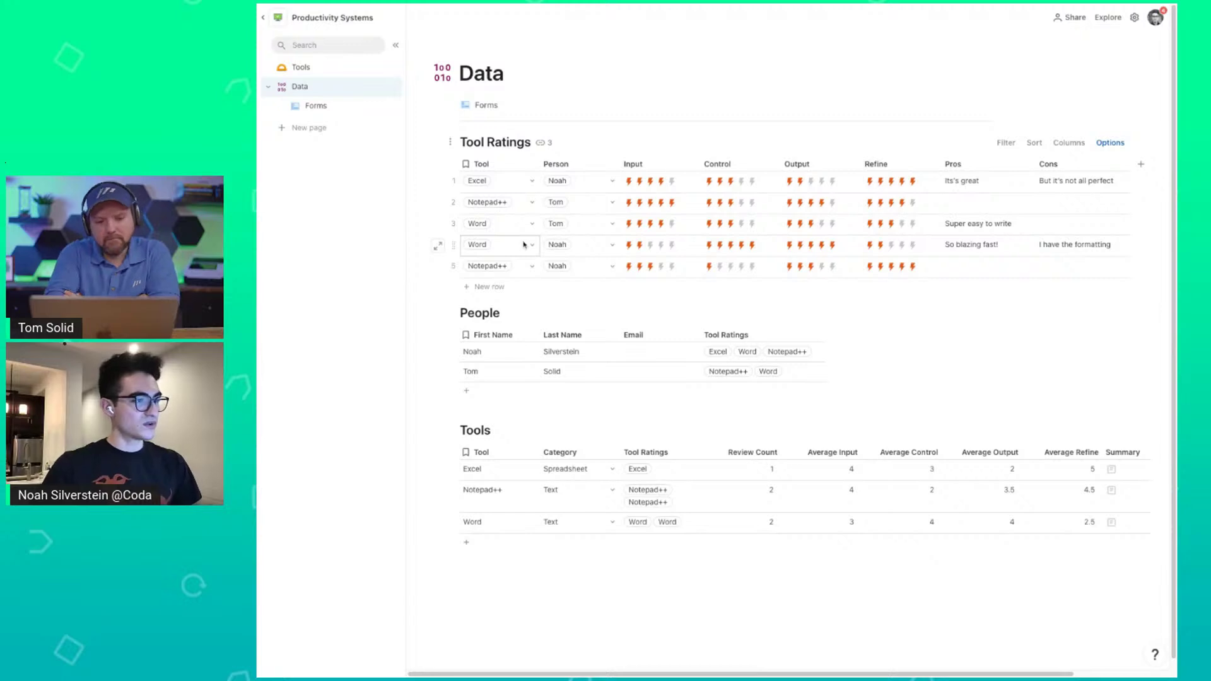
pyautogui.moveTo(513, 228); pyautogui.dragTo(583, 246)
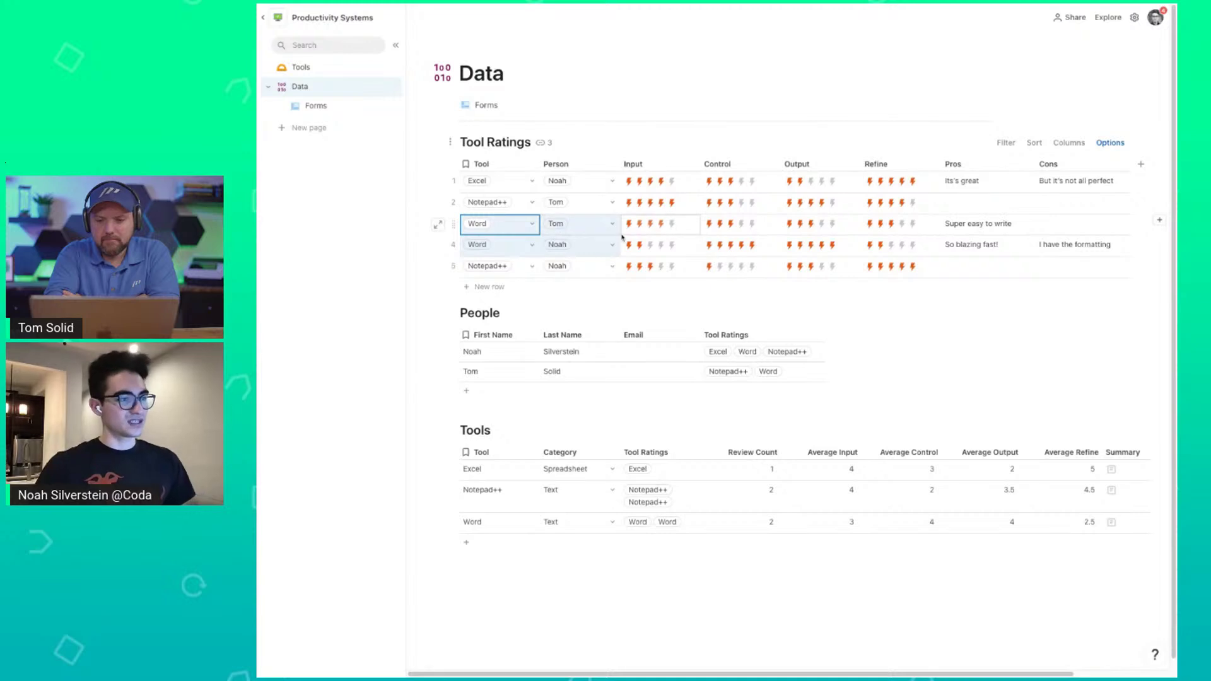
pyautogui.click(587, 224)
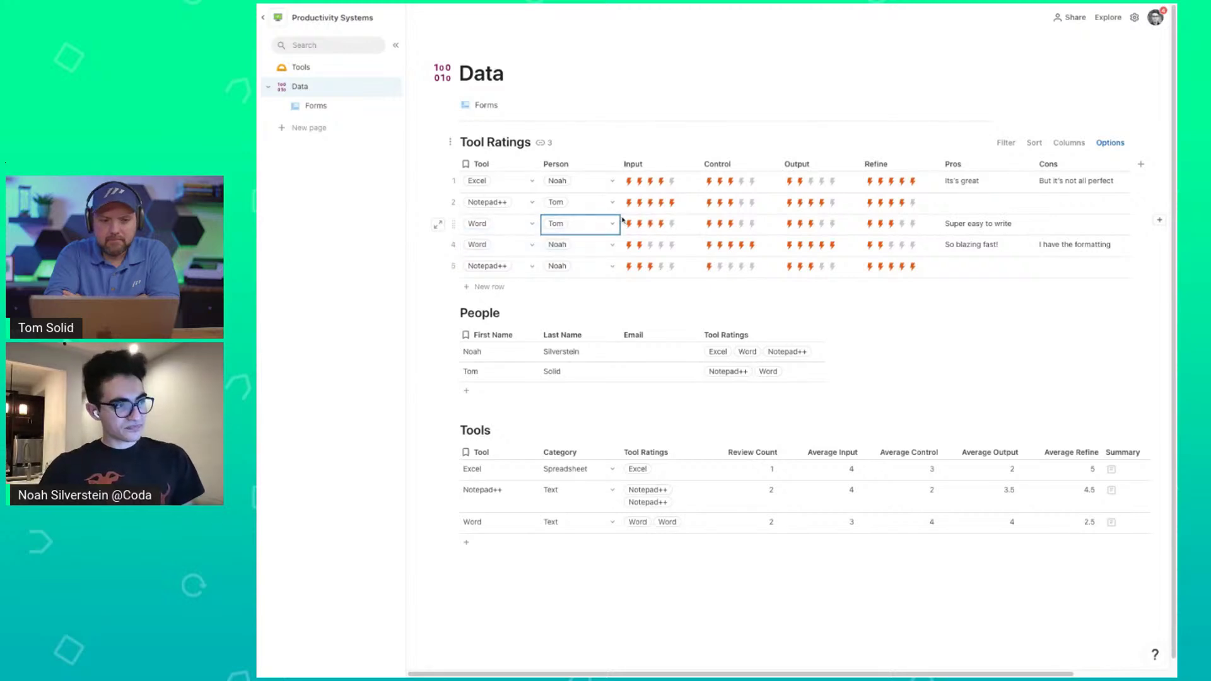
pyautogui.click(672, 224)
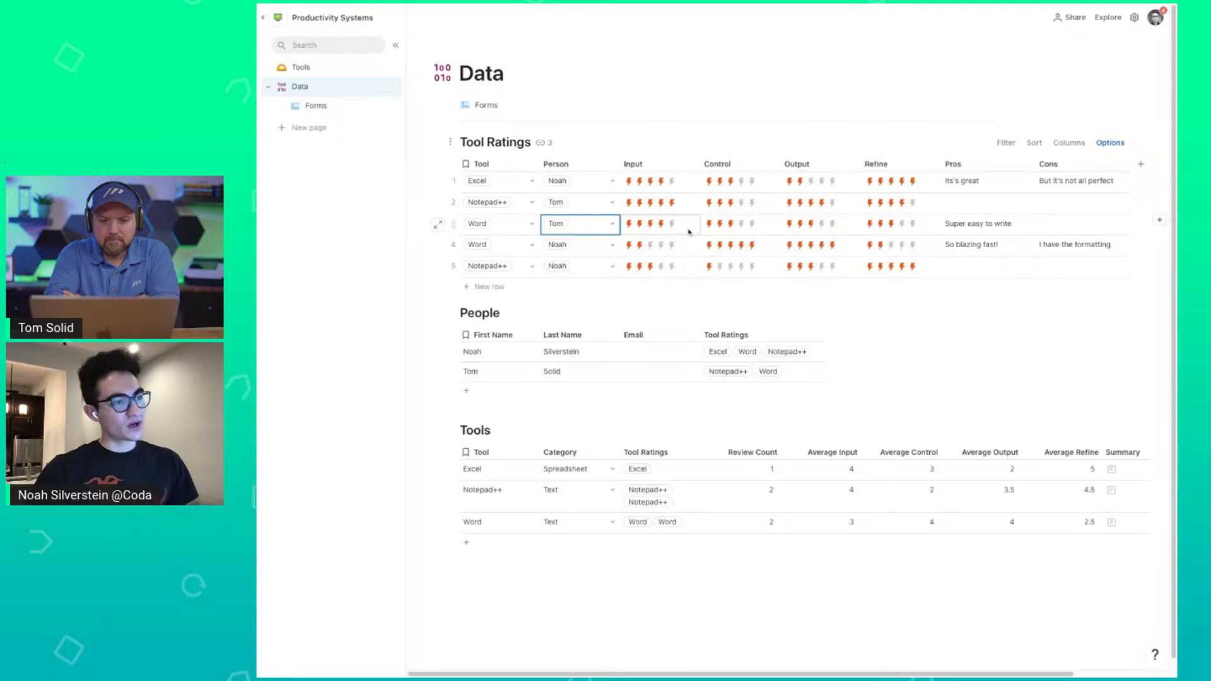
pyautogui.moveTo(689, 232); pyautogui.dragTo(896, 225)
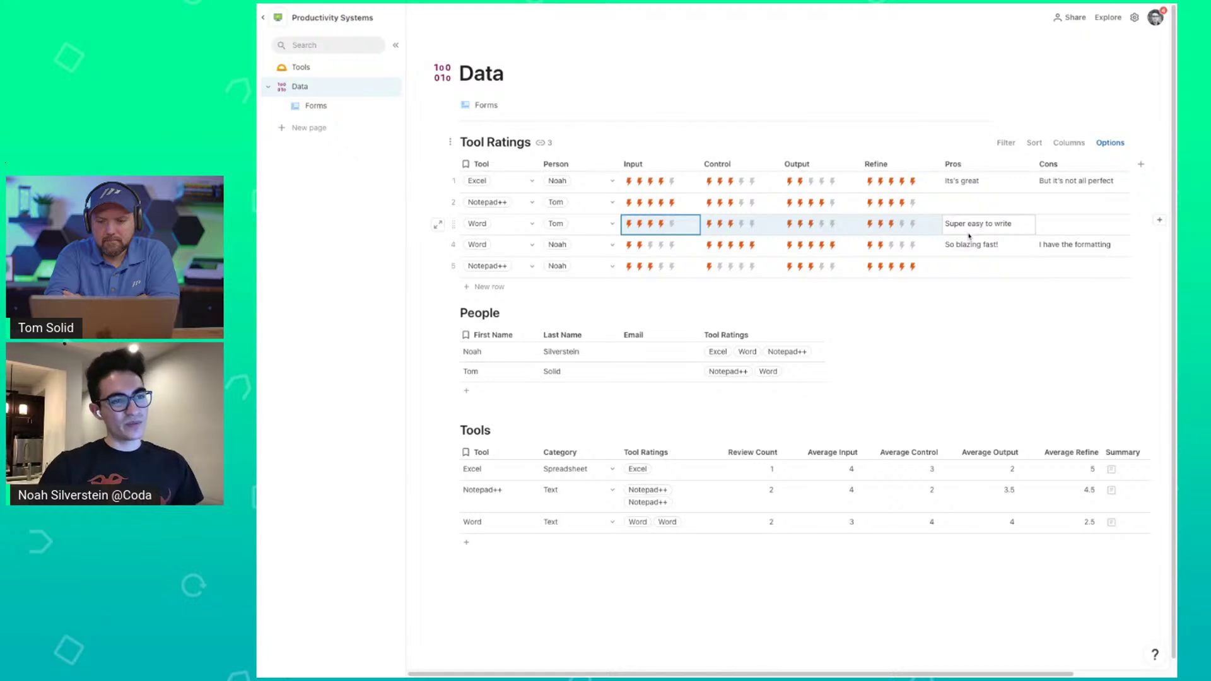
pyautogui.click(1018, 226)
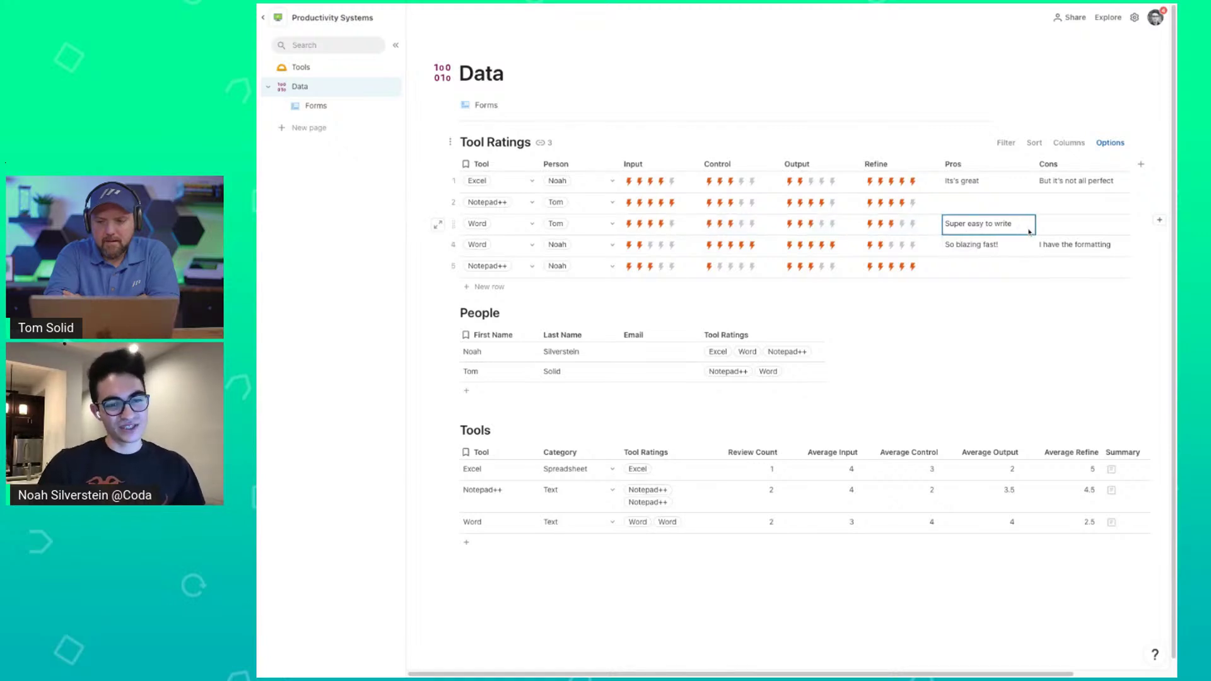
pyautogui.click(1057, 227)
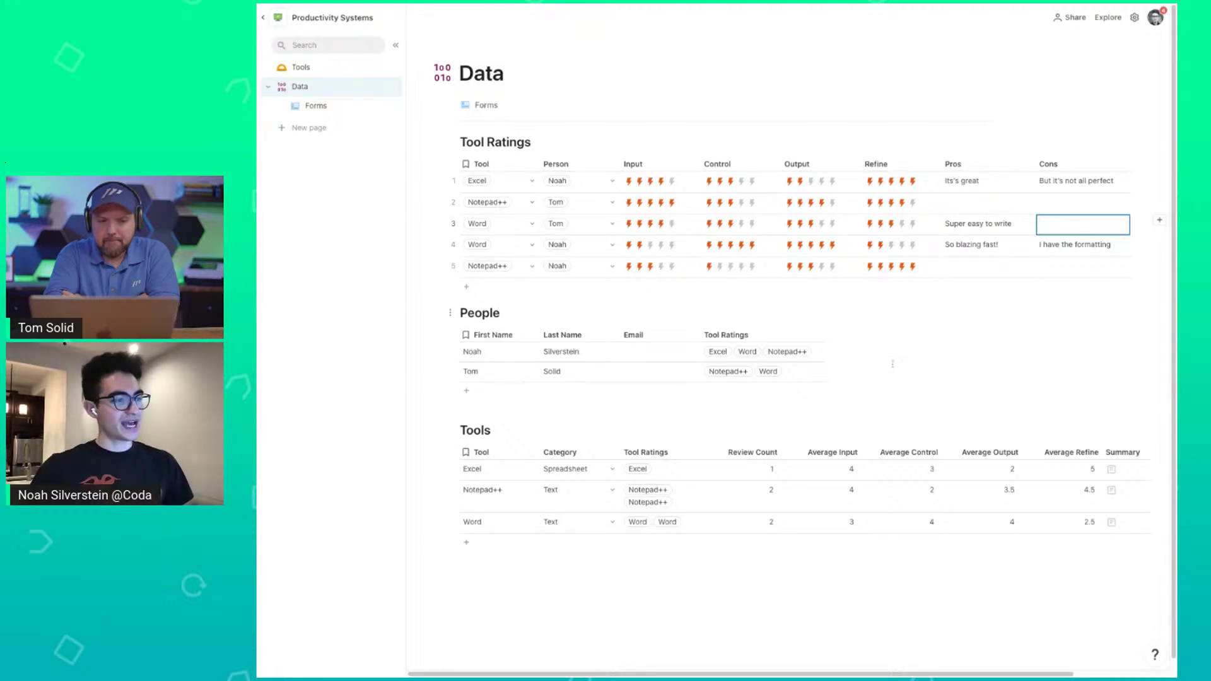
# Review the first name, last name and email fields of both rows in the People table.
pyautogui.click(645, 352)
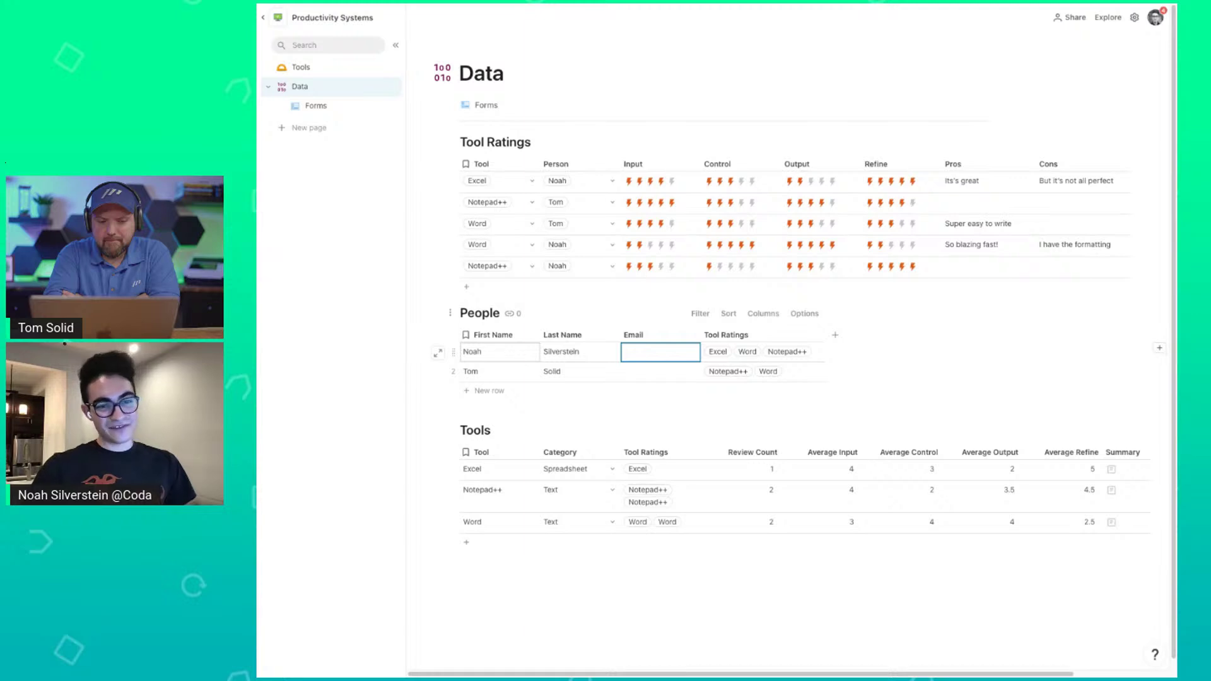
pyautogui.click(499, 352)
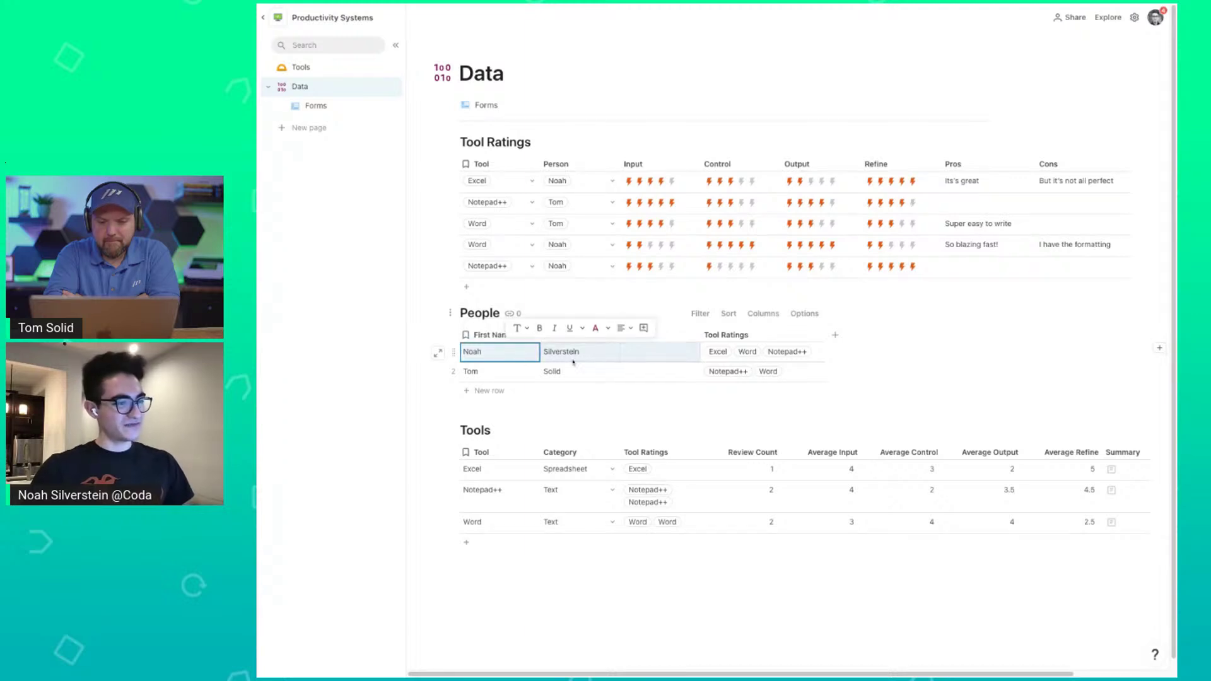
pyautogui.press('Down')
pyautogui.click(642, 354)
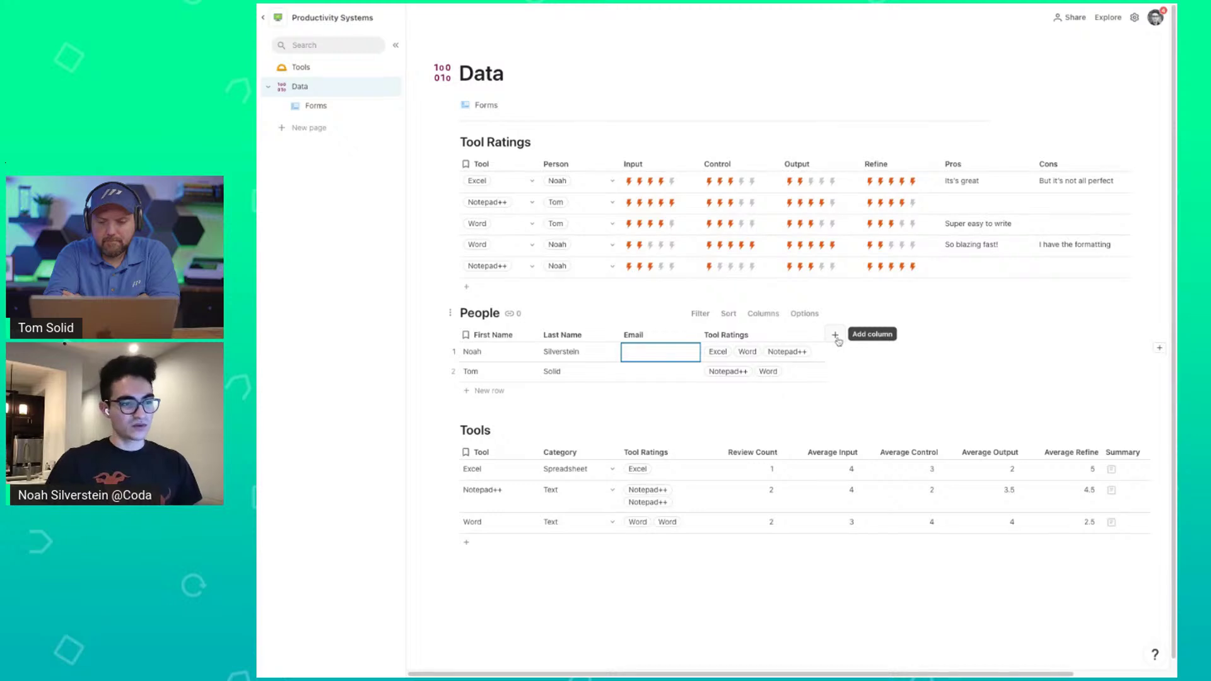
pyautogui.click(653, 355)
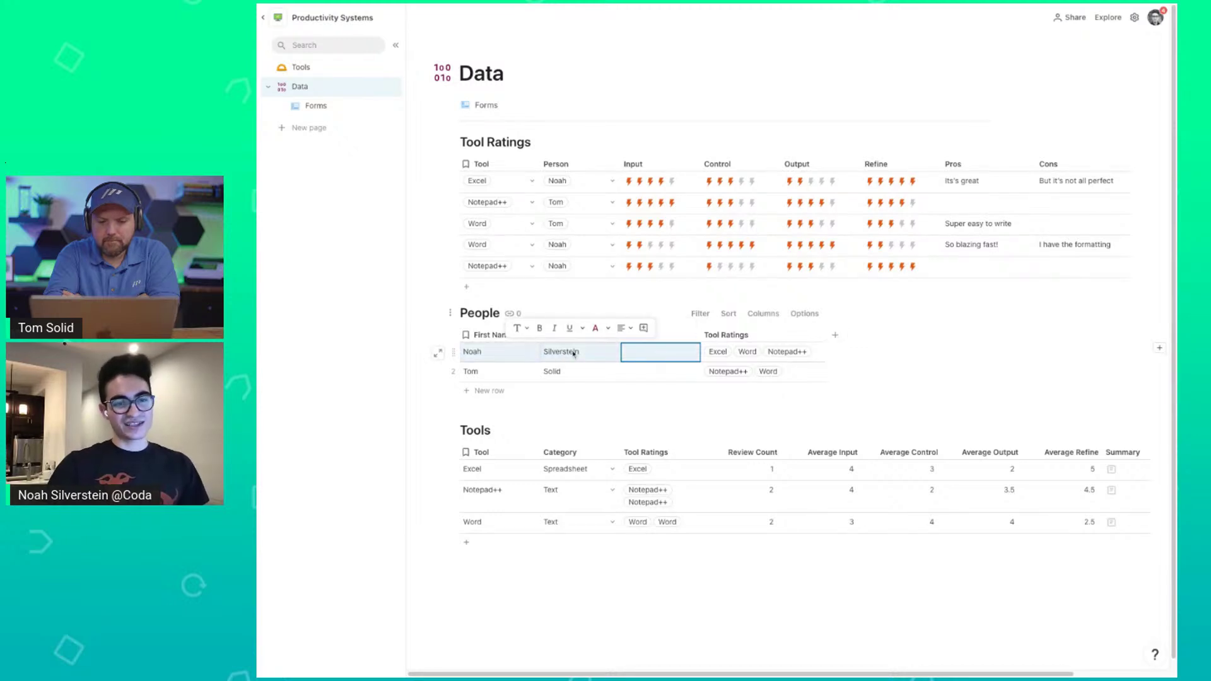
pyautogui.click(668, 353)
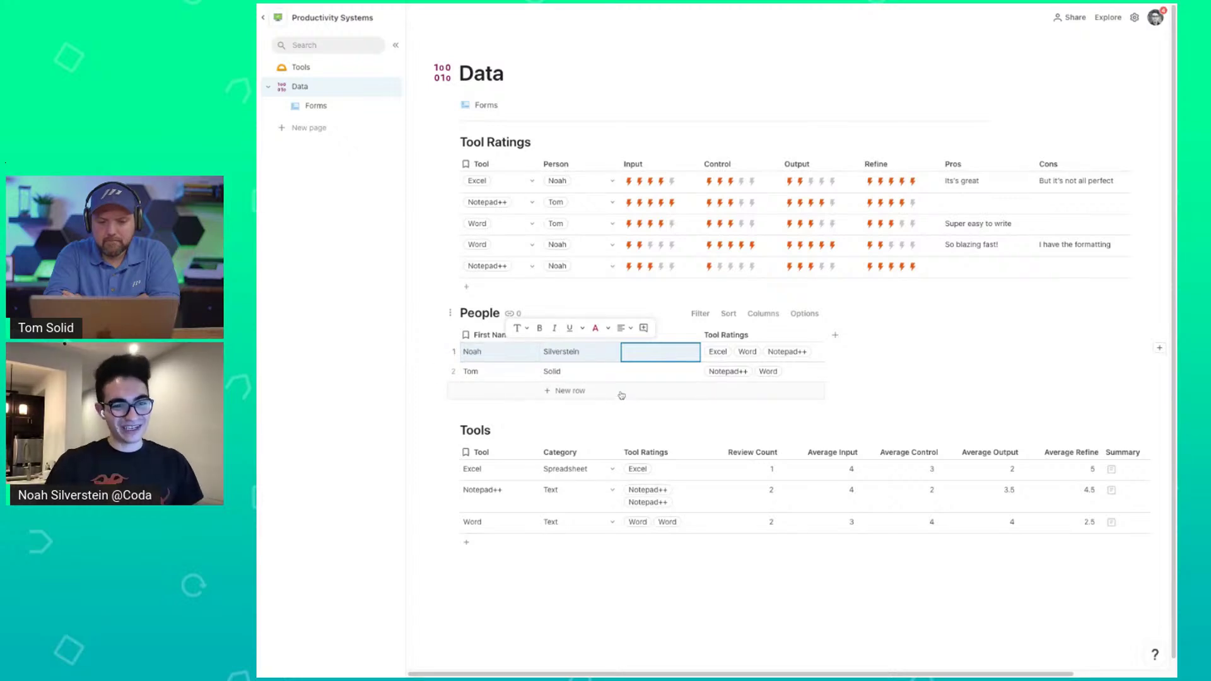
pyautogui.click(668, 377)
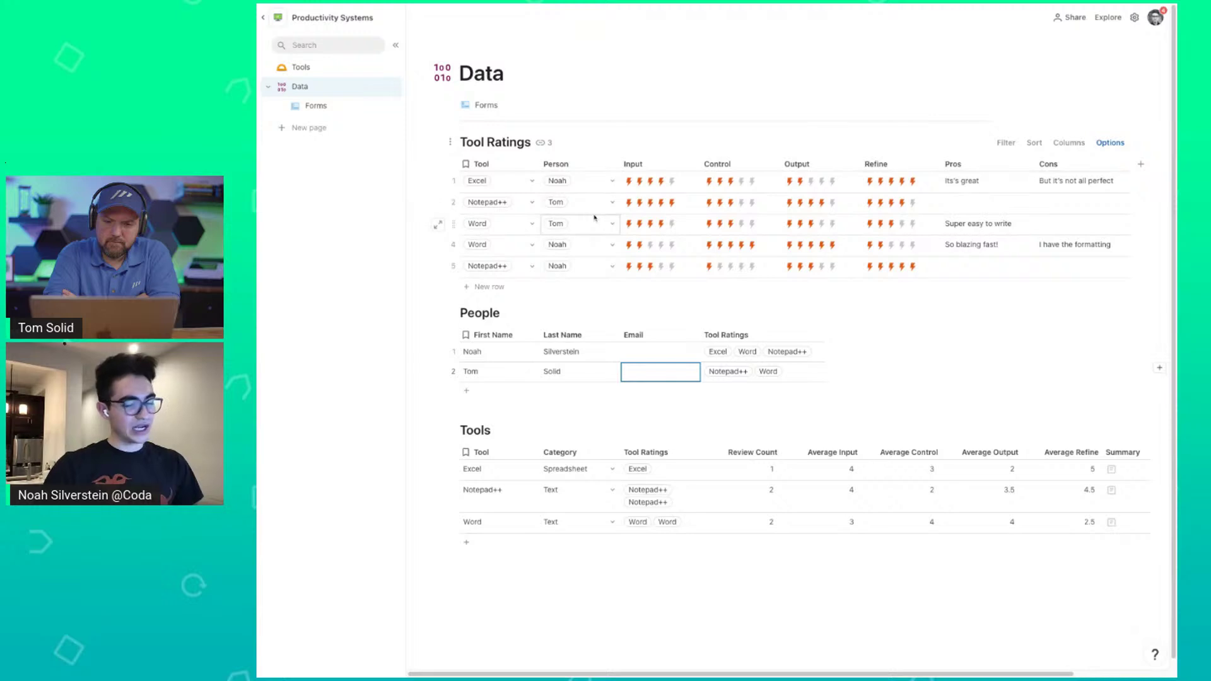
# Inspect the lookup options of the Tool column in Tool Ratings and show the tool choices for the first rating.
pyautogui.click(528, 164)
pyautogui.moveTo(553, 183)
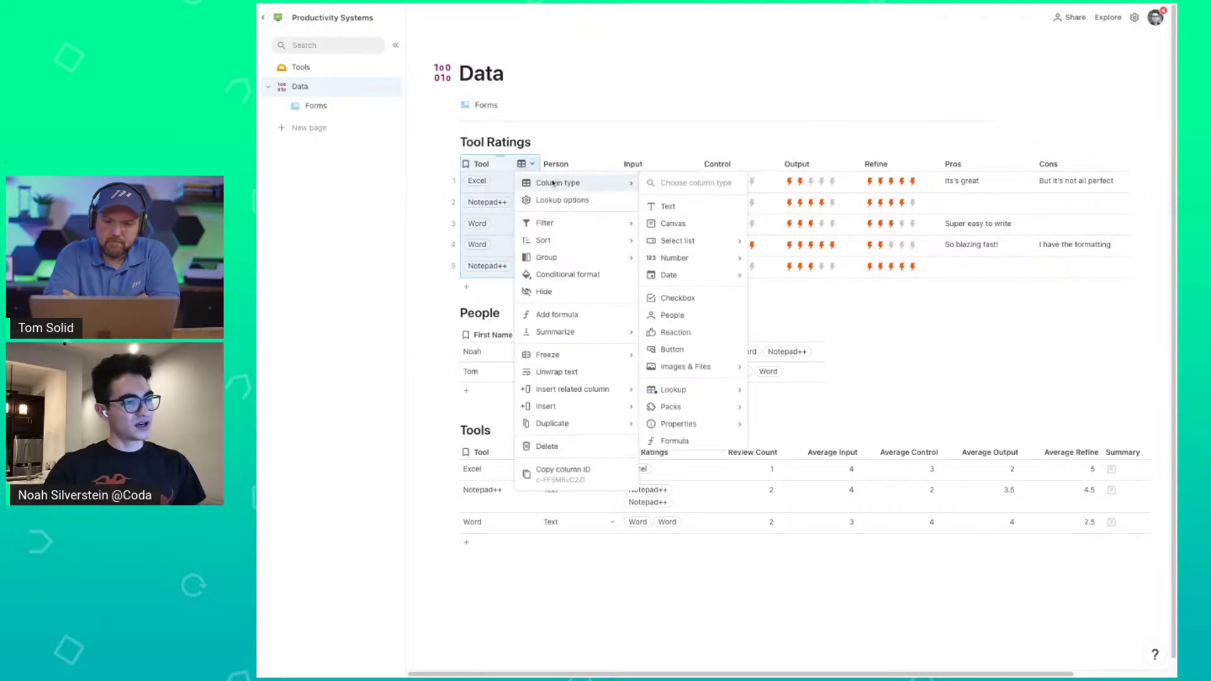
pyautogui.moveTo(710, 391)
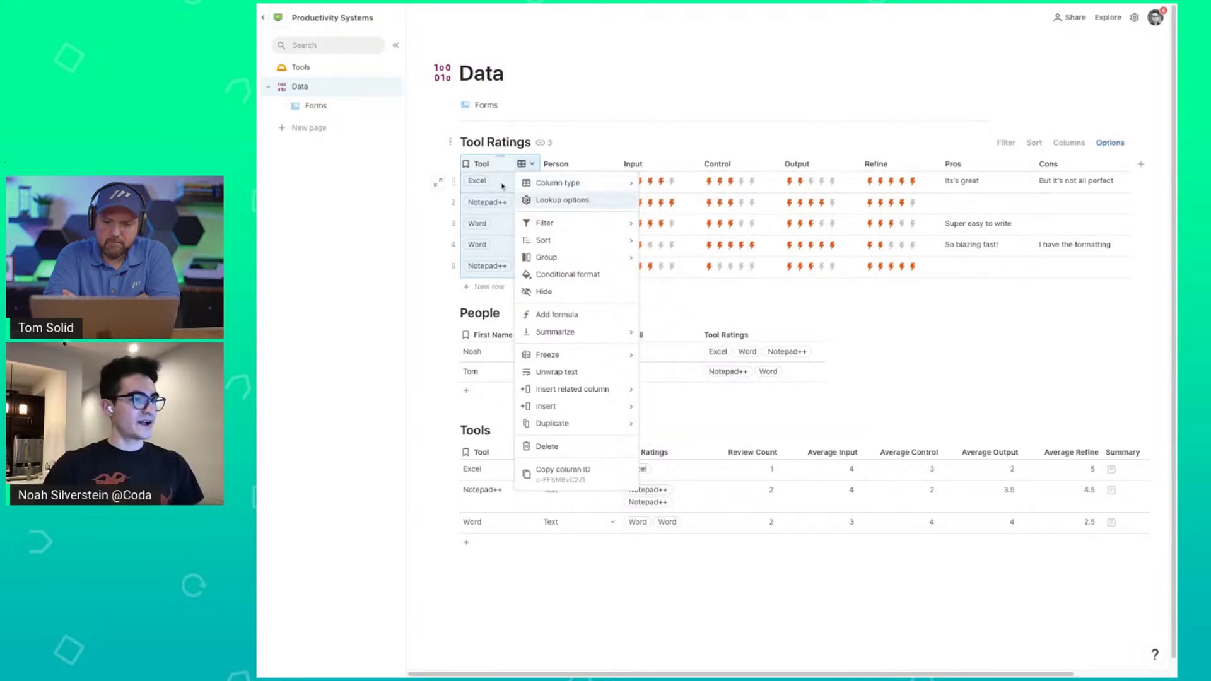
pyautogui.click(548, 201)
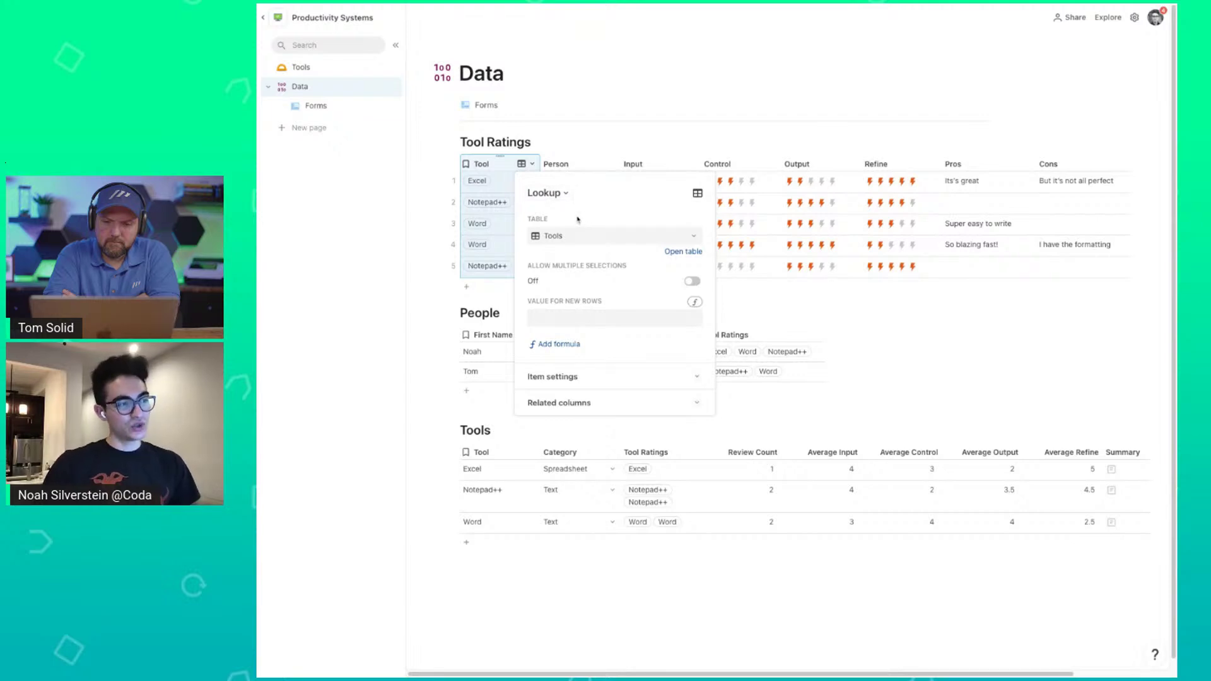
pyautogui.doubleClick(511, 183)
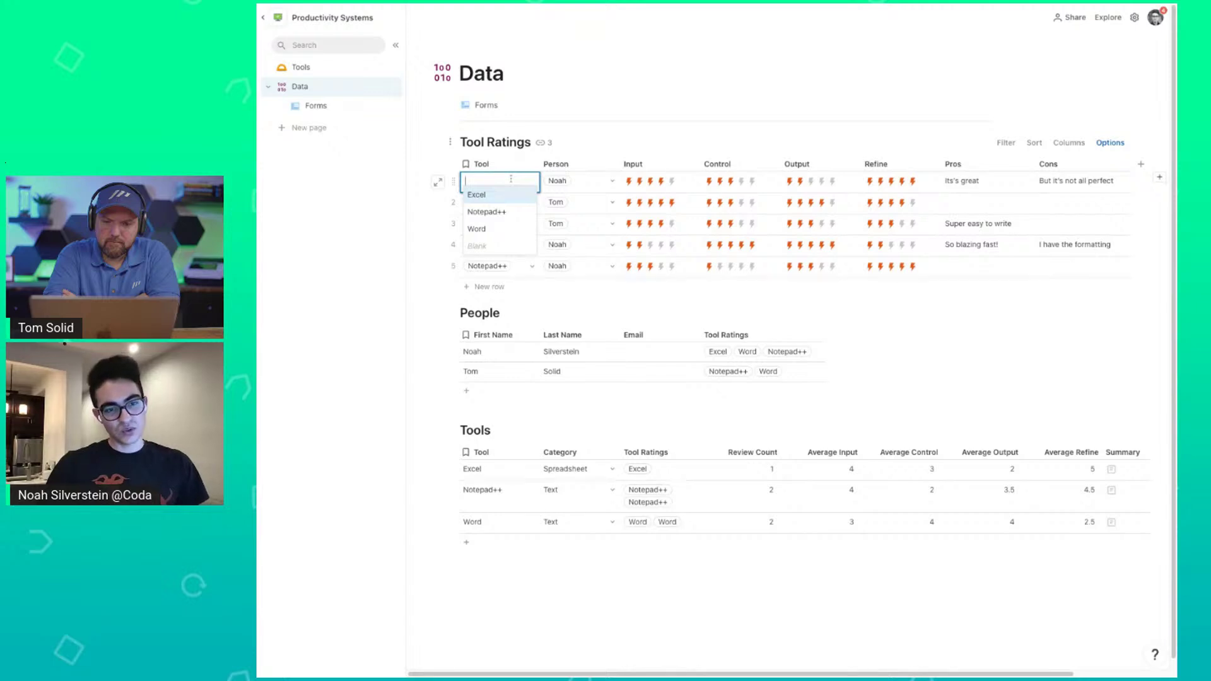
# Add a temporary tool named sdfdsf to the Tools table, check it among the first rating's Tool choices, and delete it.
pyautogui.click(491, 543)
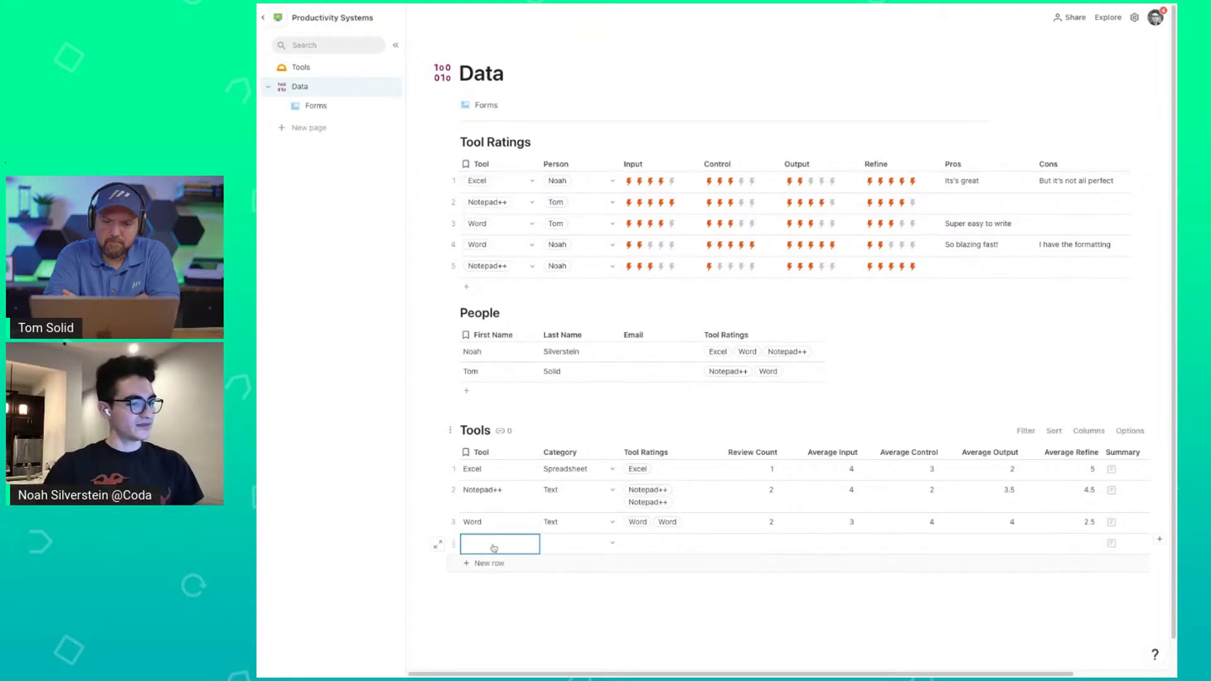
pyautogui.write('sdfdsf')
pyautogui.click(500, 522)
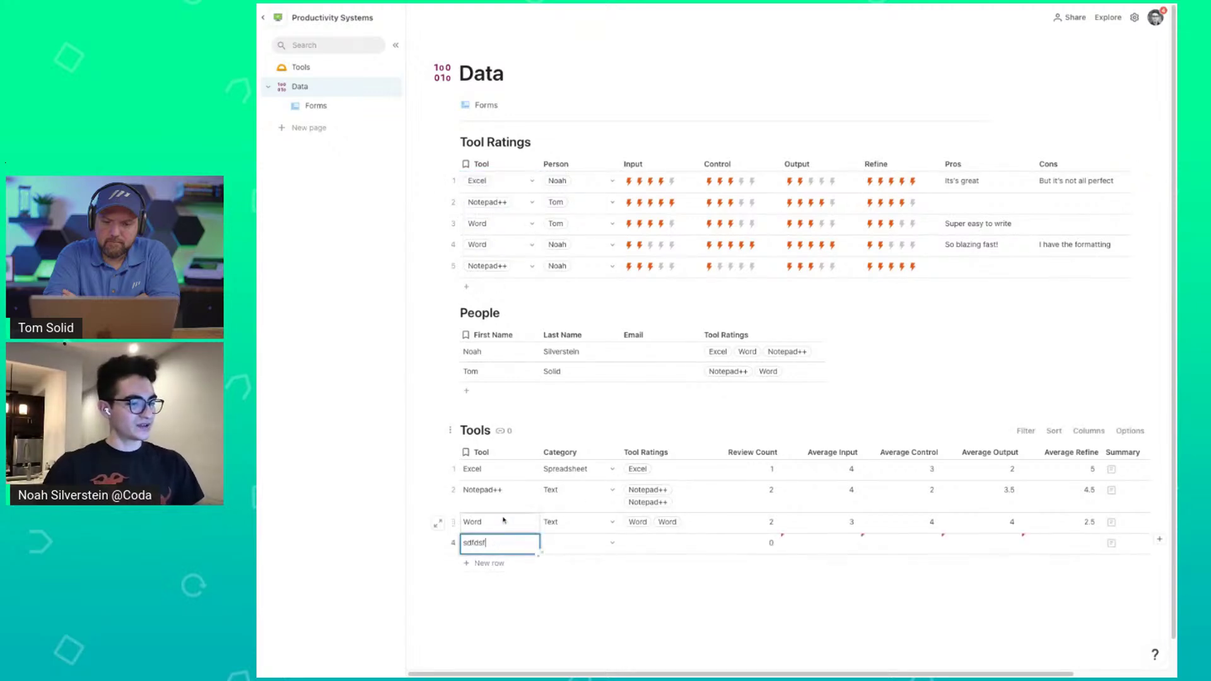
pyautogui.click(524, 188)
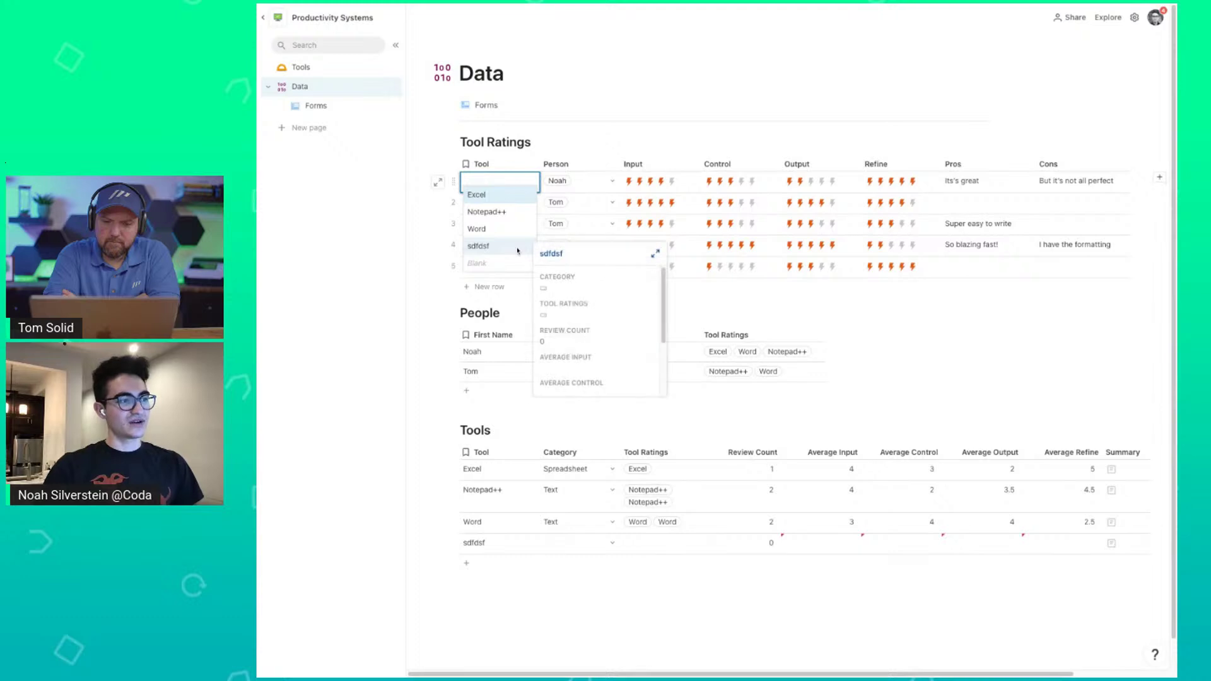
pyautogui.click(493, 523)
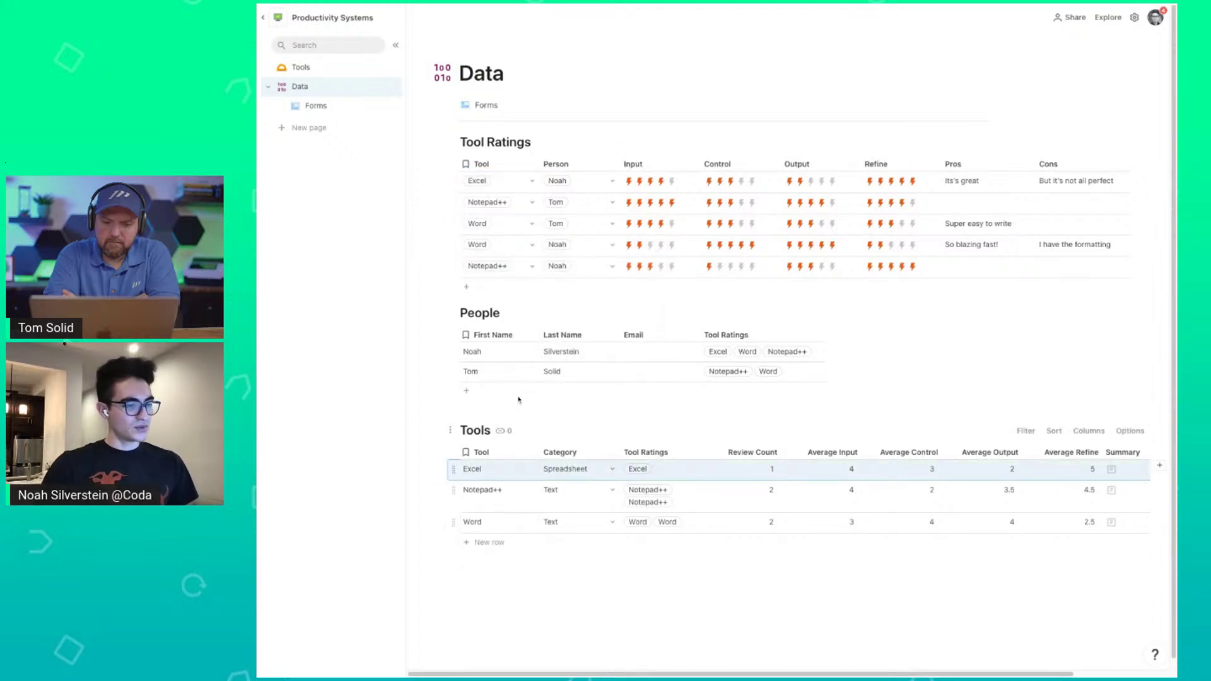
# Compare the person on the first tool rating with the ratings linked to the first row of the People table.
pyautogui.click(507, 189)
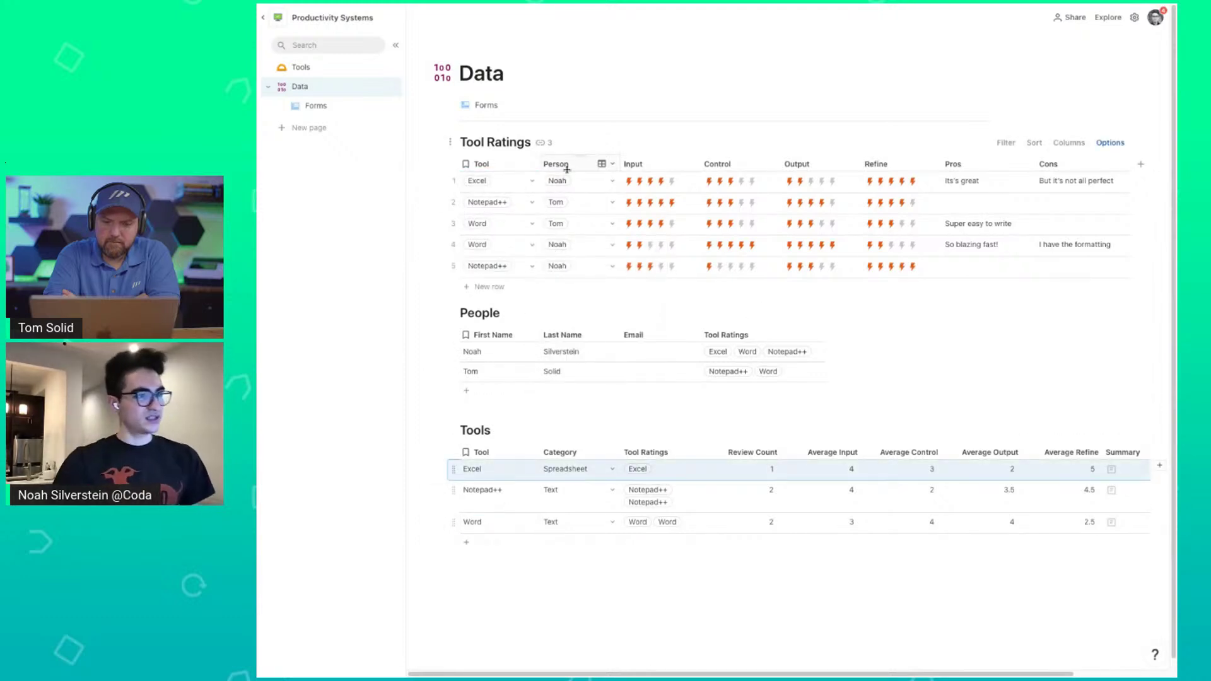
pyautogui.click(581, 185)
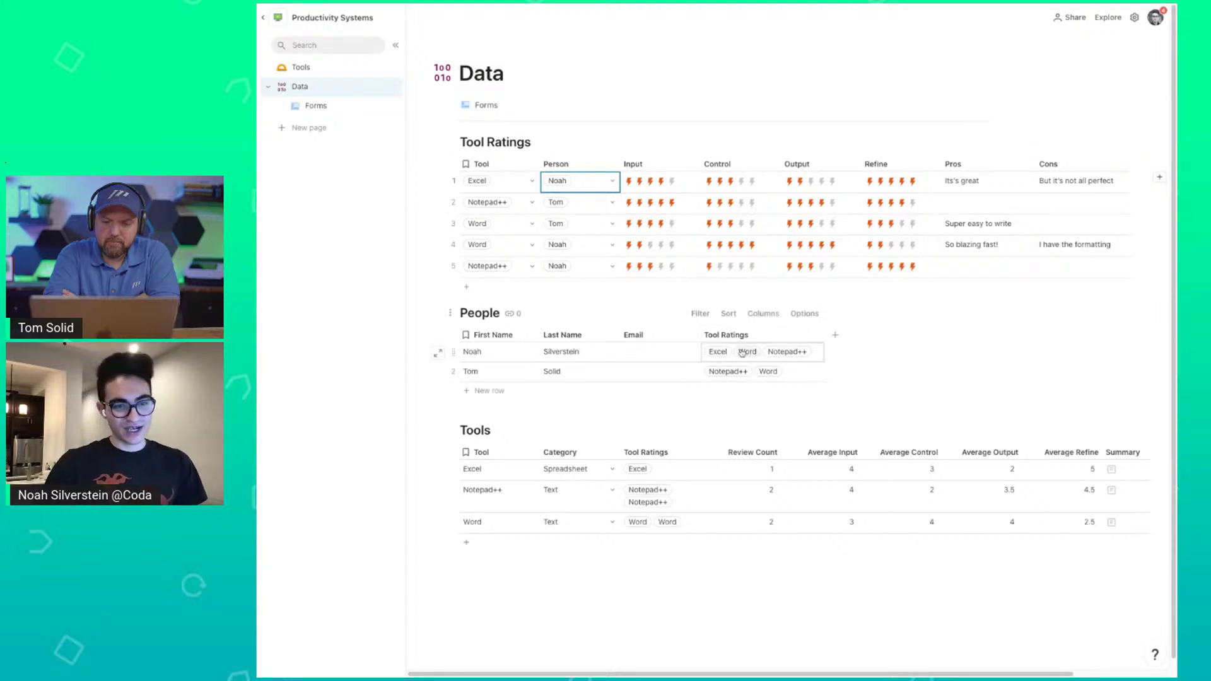
pyautogui.moveTo(744, 354)
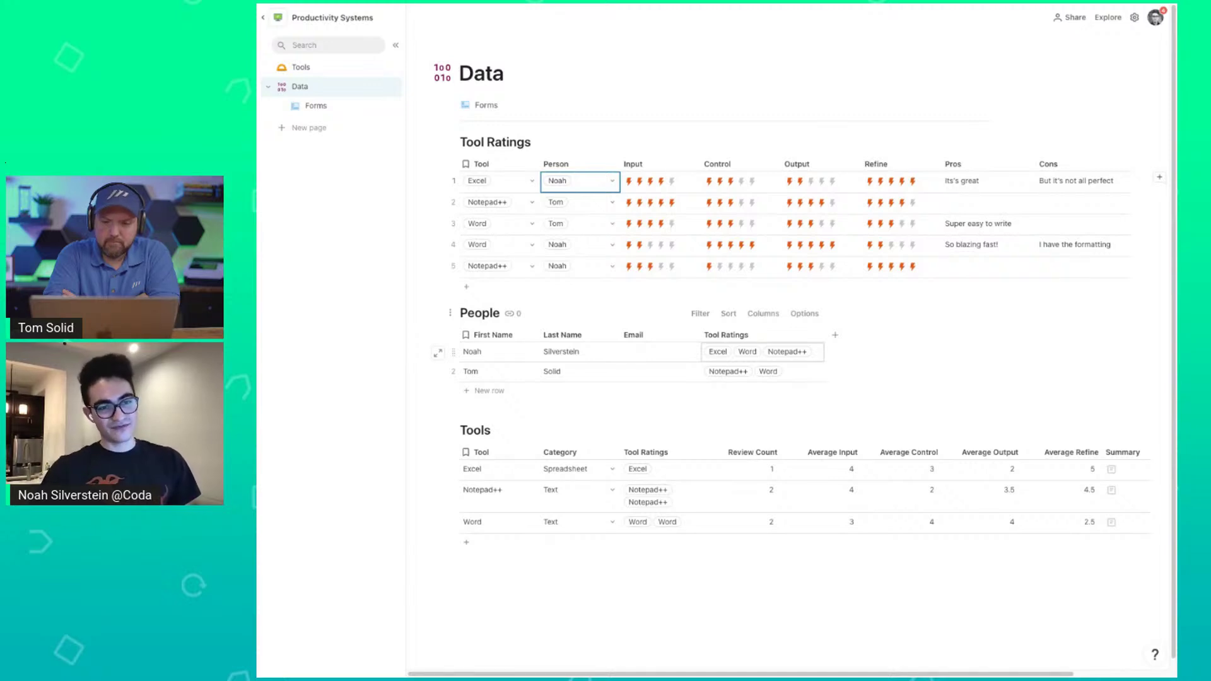
pyautogui.click(762, 351)
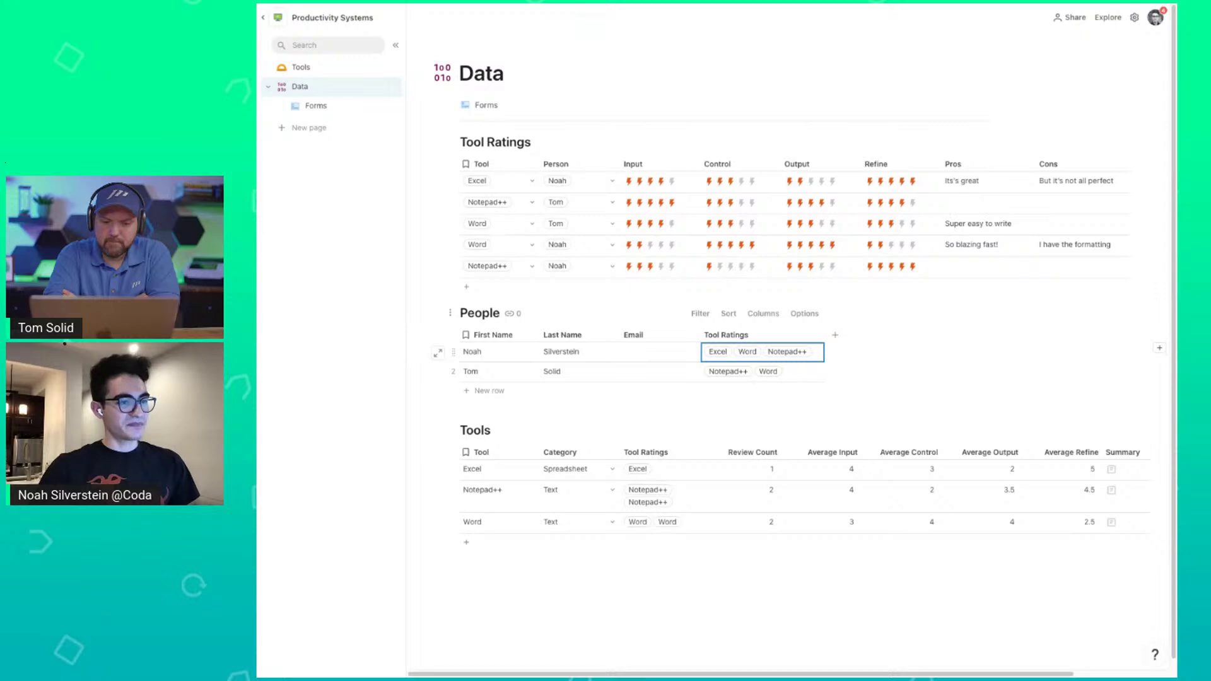
# Open the formula of the People table's Tool Ratings column and inspect its Filter, Person and thisRow parts.
pyautogui.click(816, 334)
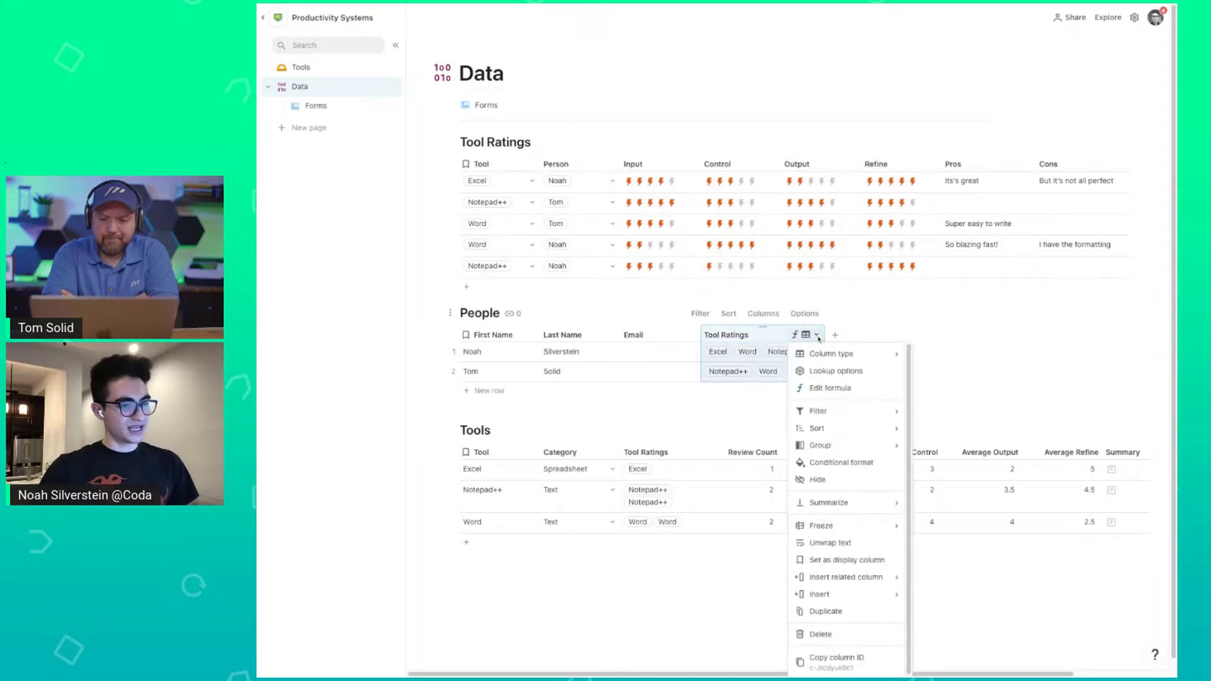
pyautogui.click(847, 391)
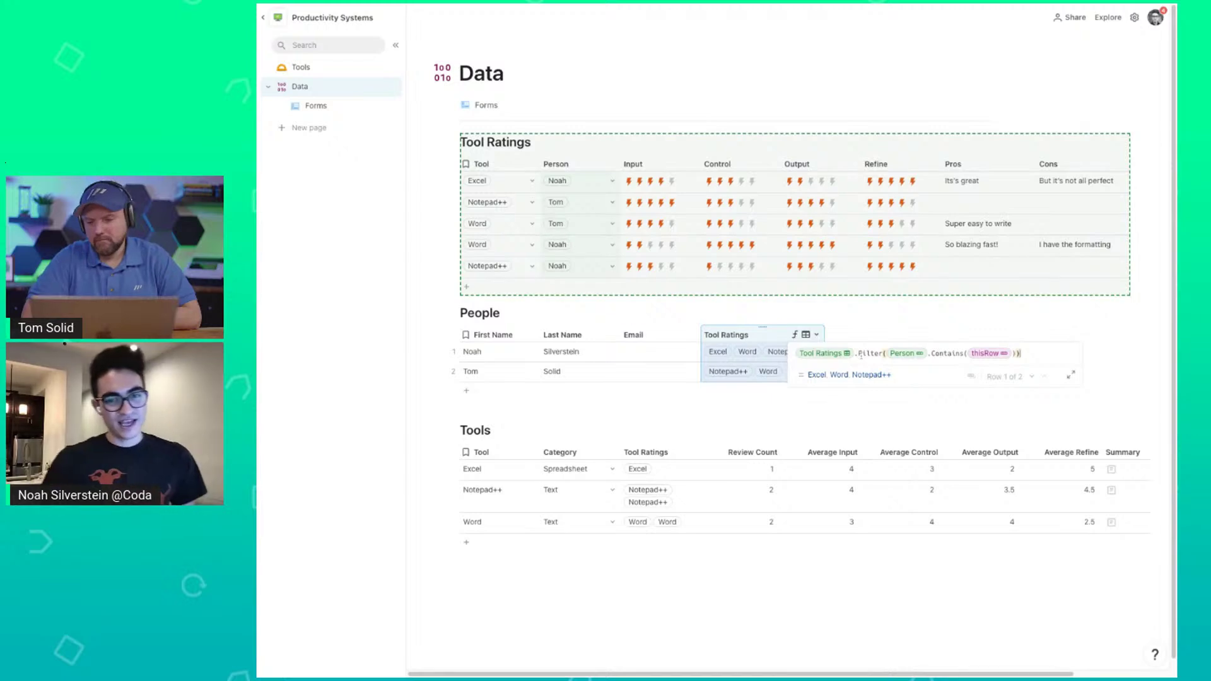
pyautogui.moveTo(835, 359)
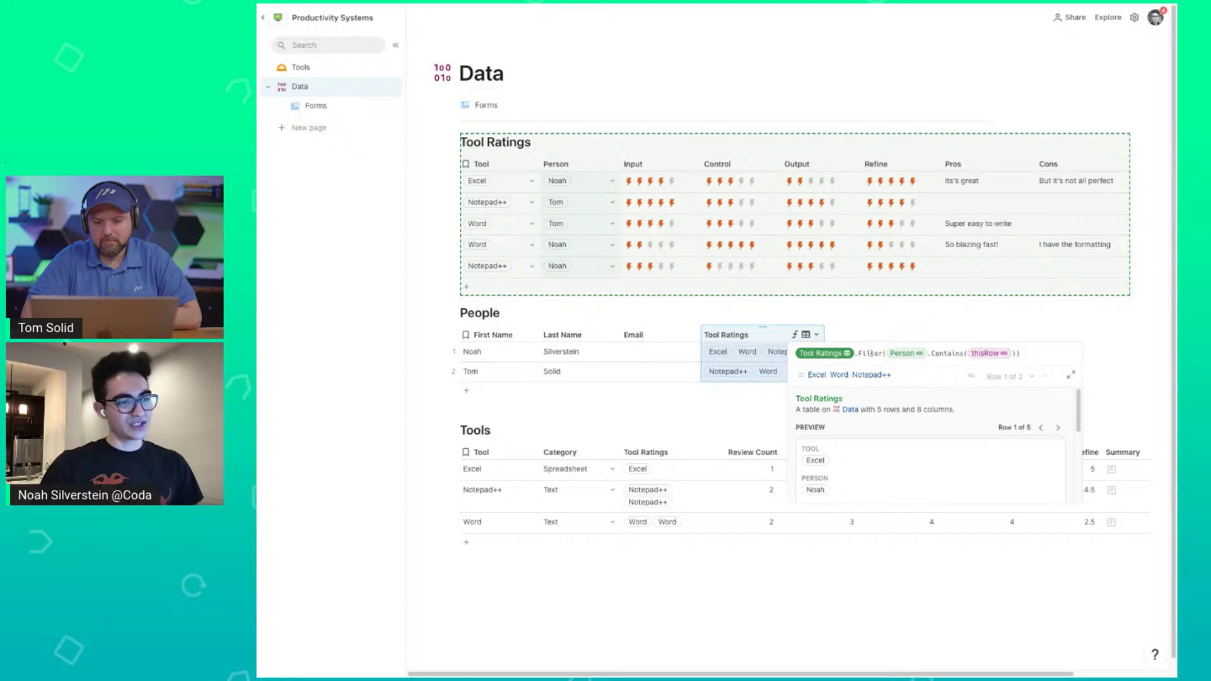
pyautogui.click(864, 353)
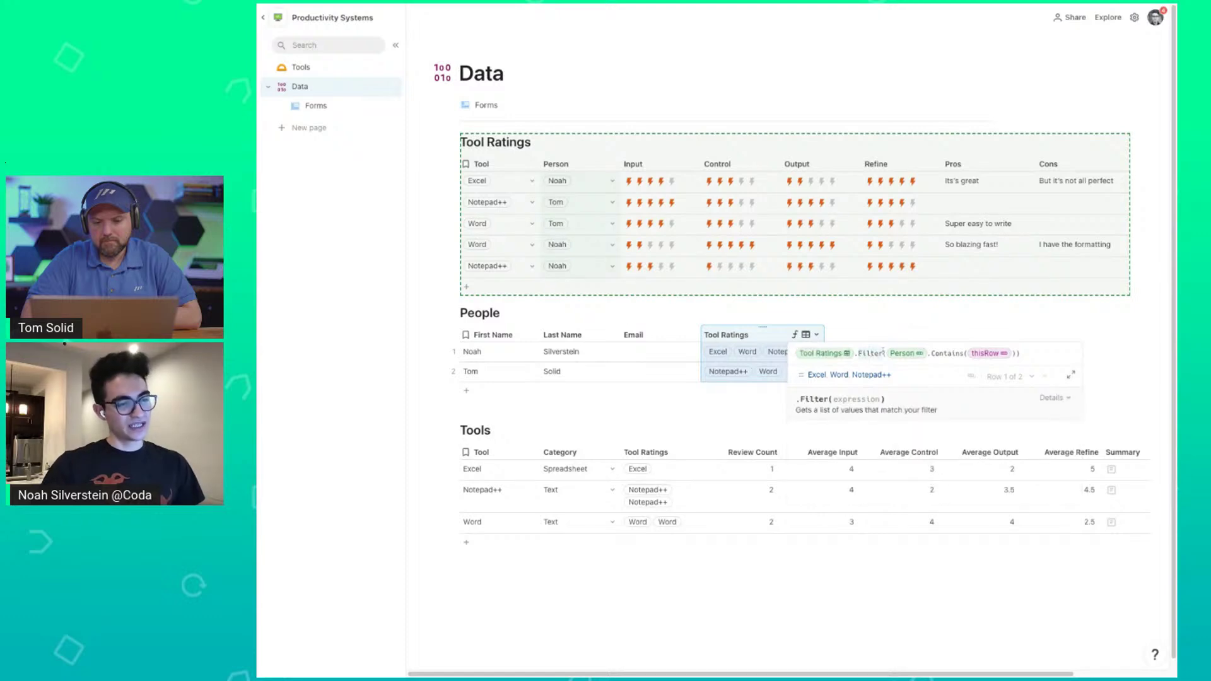
pyautogui.click(936, 352)
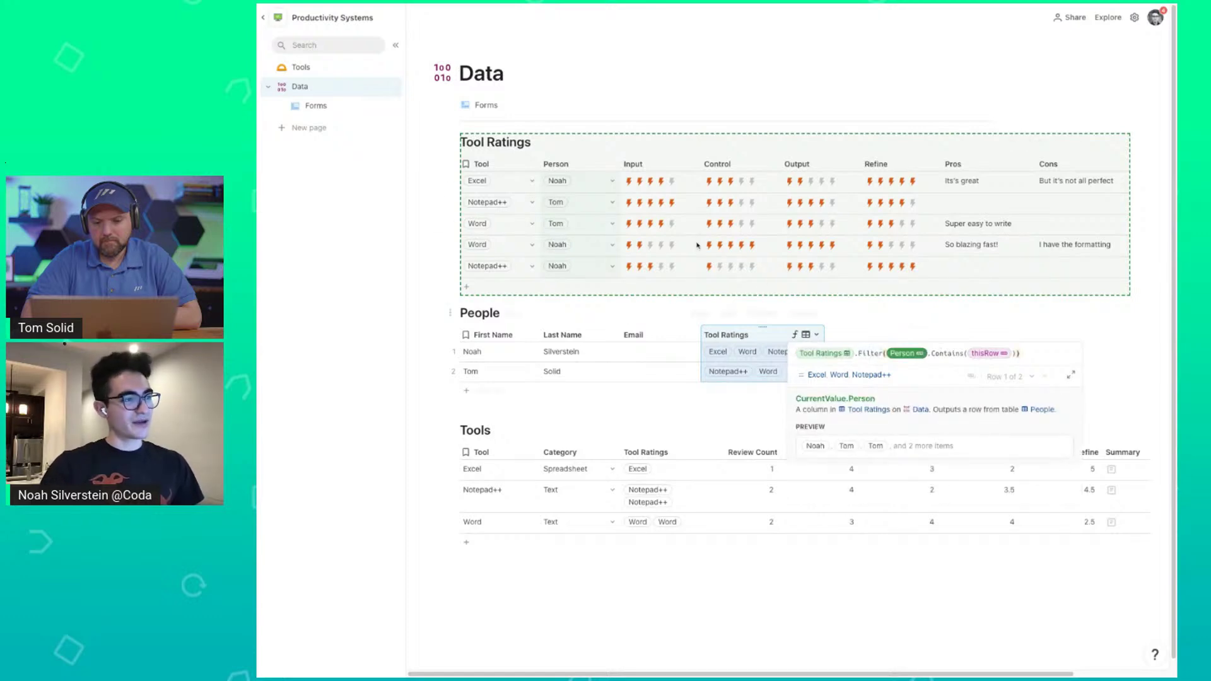
pyautogui.click(998, 358)
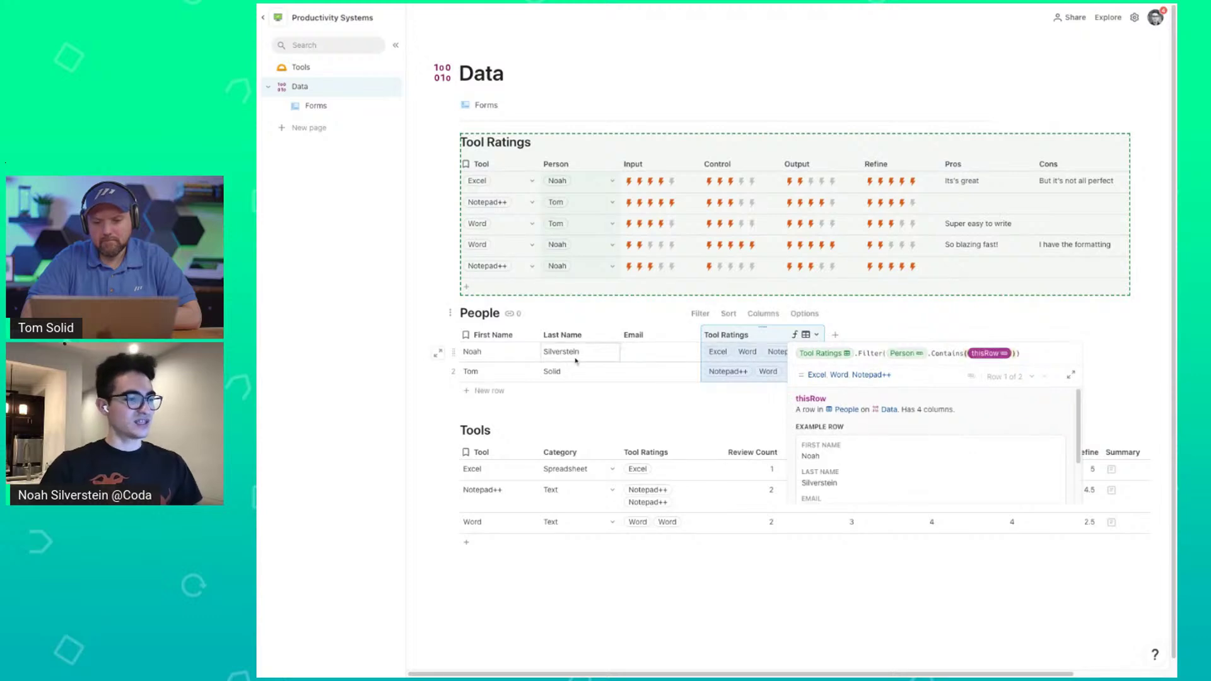
# Compare the first People row's linked tool ratings with the ratings linked to Excel in the Tools table.
pyautogui.click(492, 352)
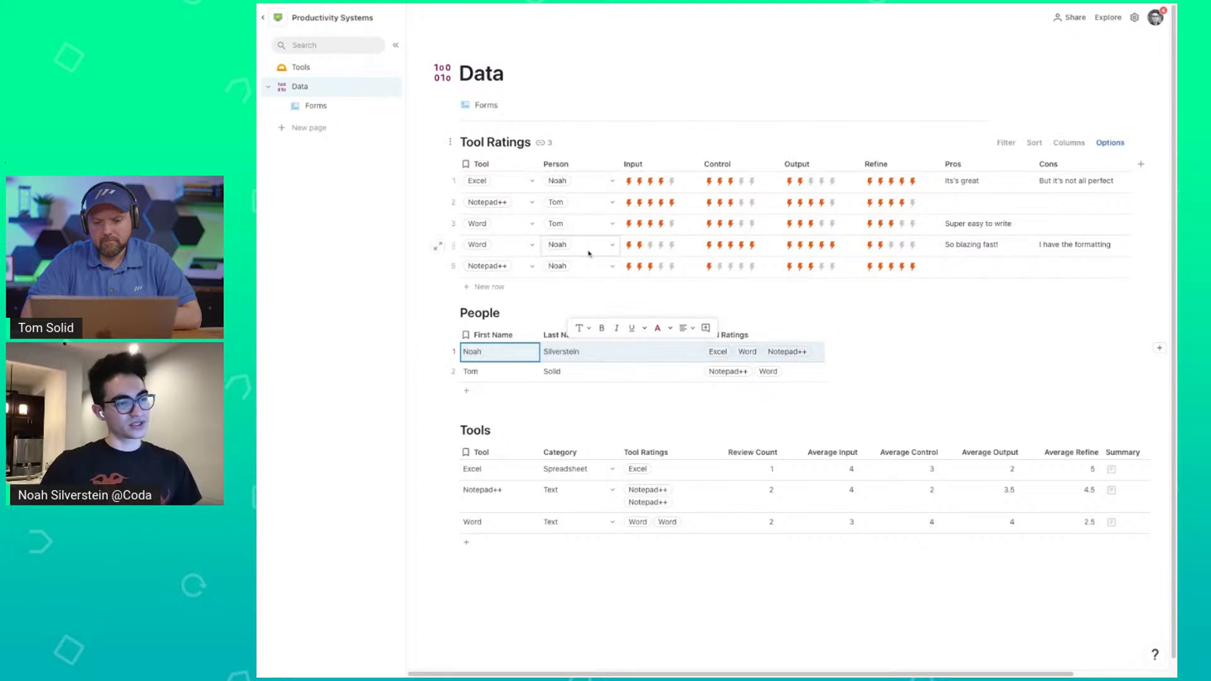
pyautogui.click(820, 361)
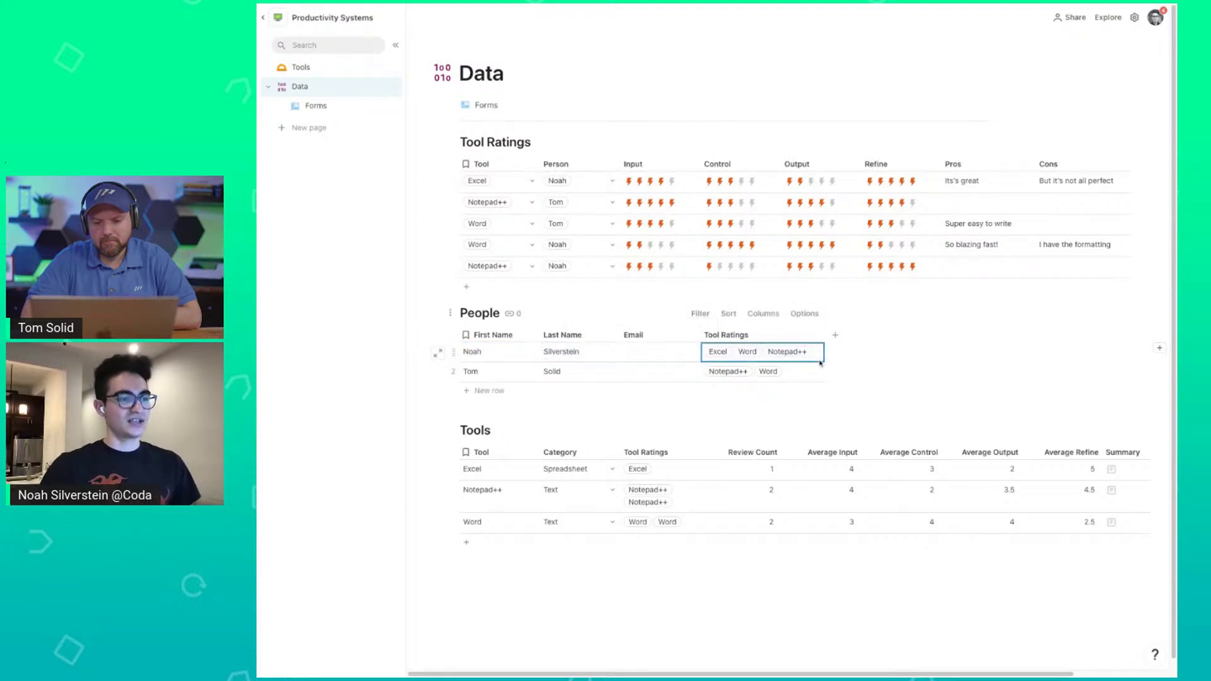
pyautogui.click(670, 472)
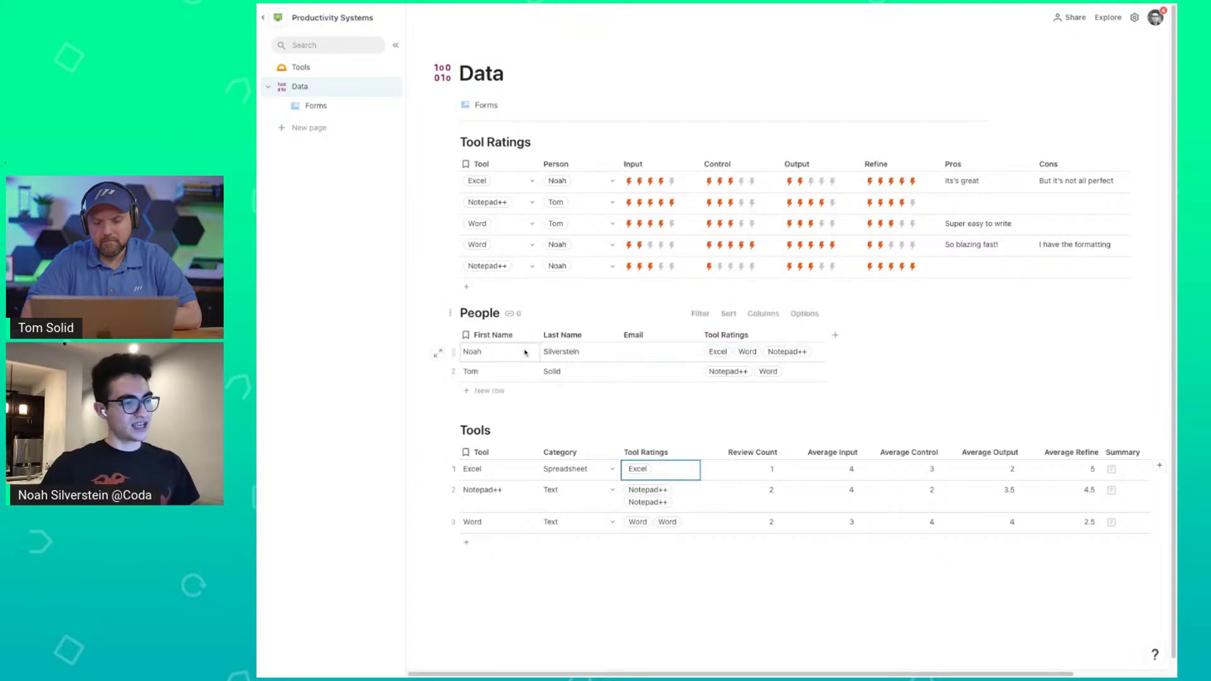
# Compare the first People row's linked ratings with the ratings linked to Excel and Notepad++ in the Tools table.
pyautogui.moveTo(498, 352); pyautogui.dragTo(727, 361)
pyautogui.moveTo(669, 470); pyautogui.dragTo(521, 479)
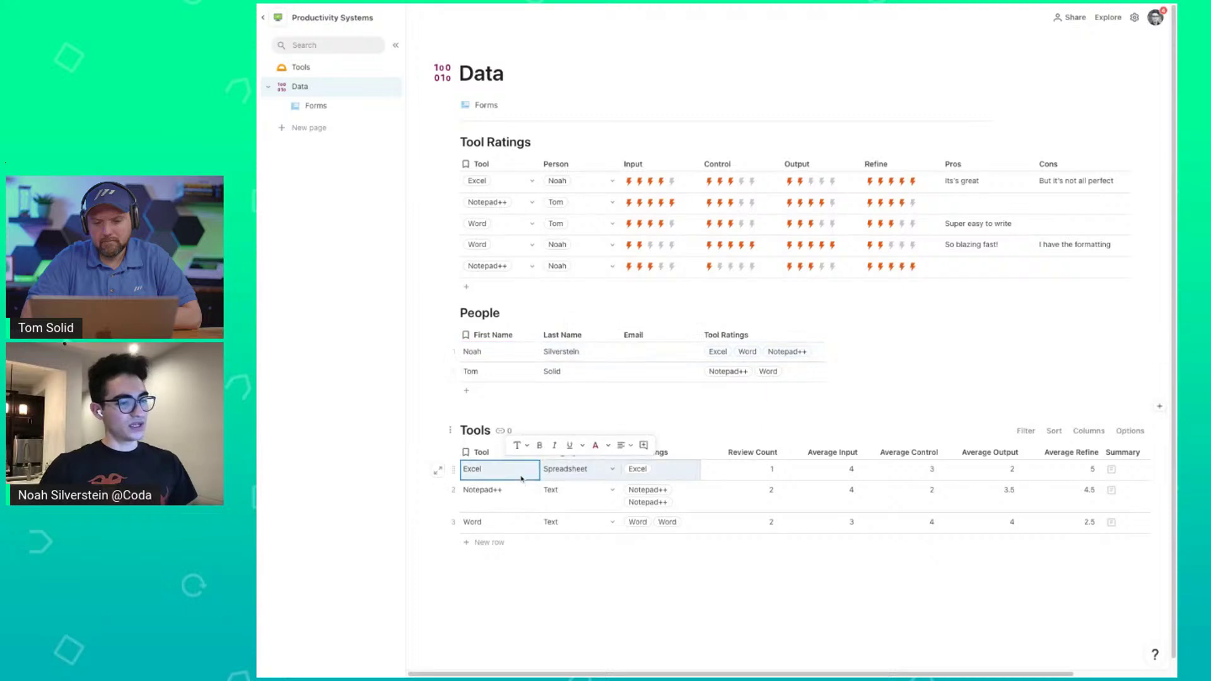
pyautogui.moveTo(680, 496); pyautogui.dragTo(509, 503)
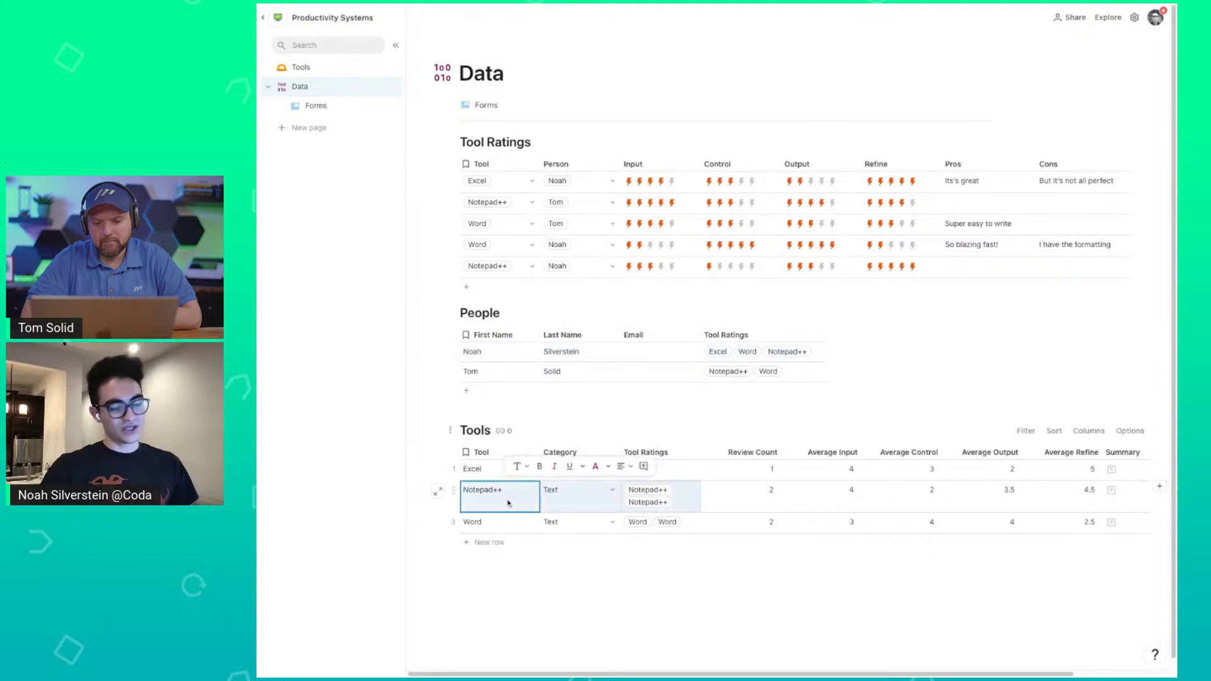
pyautogui.click(689, 497)
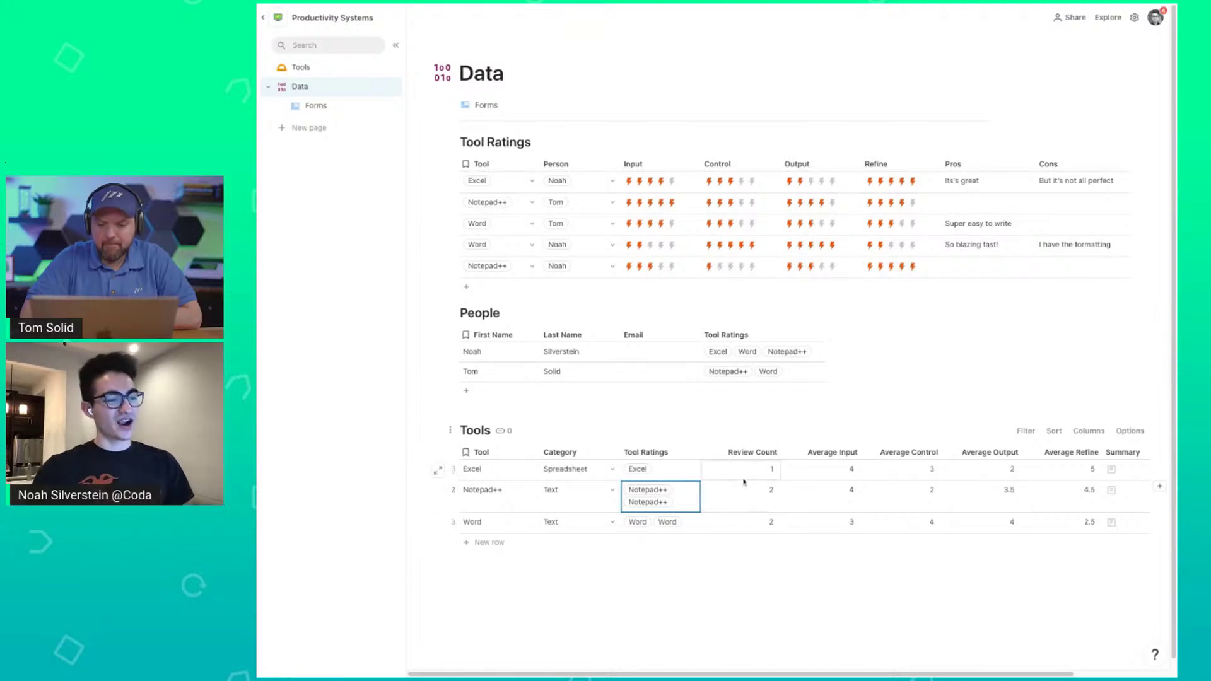
# Open the formula of the Tools table's Review Count column and inspect its Tool Ratings and Count parts.
pyautogui.moveTo(1060, 498); pyautogui.dragTo(808, 508)
pyautogui.click(732, 508)
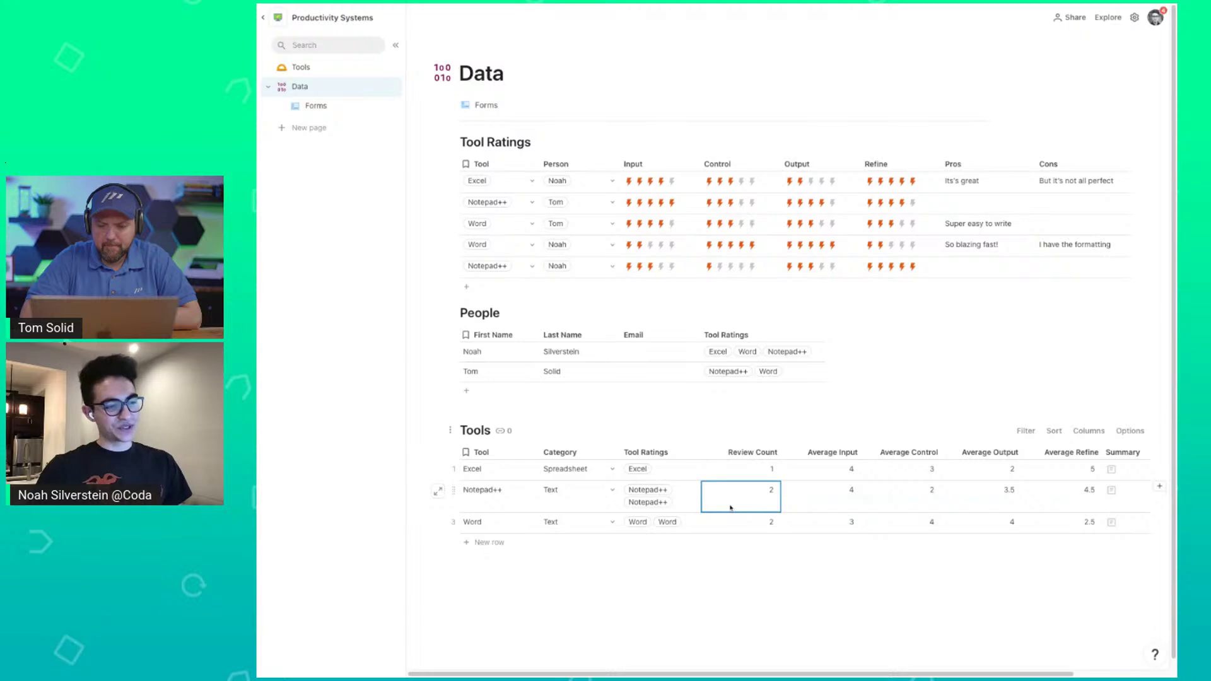
pyautogui.click(694, 501)
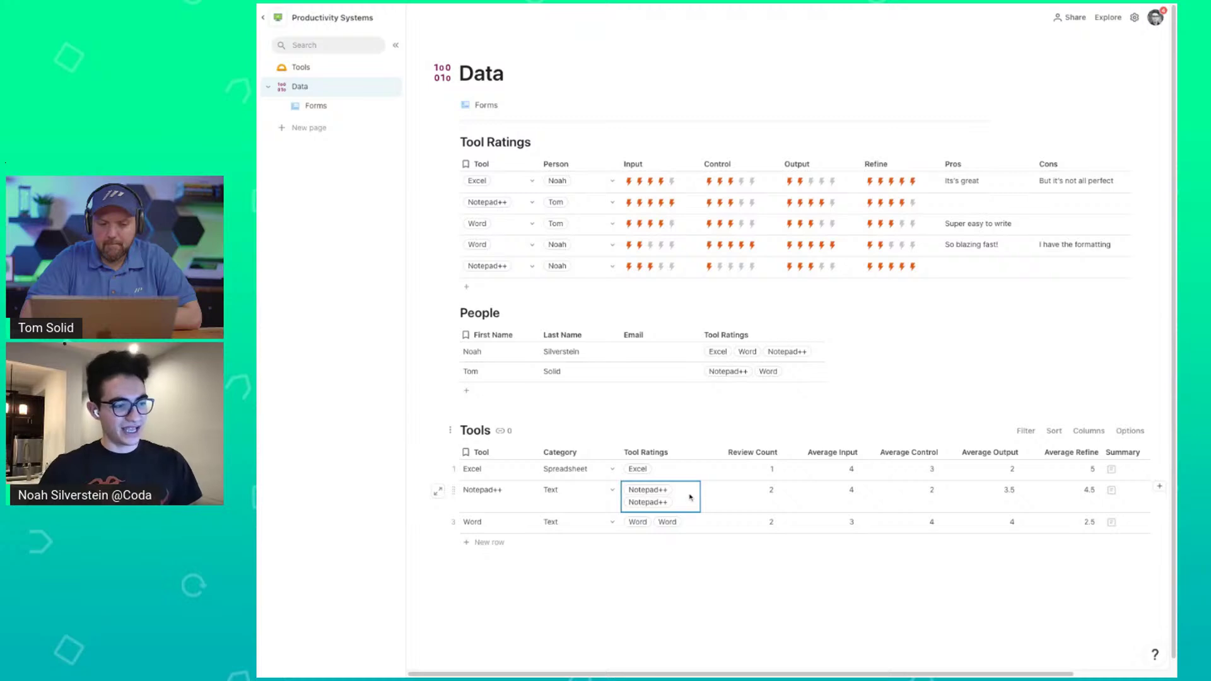
pyautogui.click(757, 501)
pyautogui.click(759, 501)
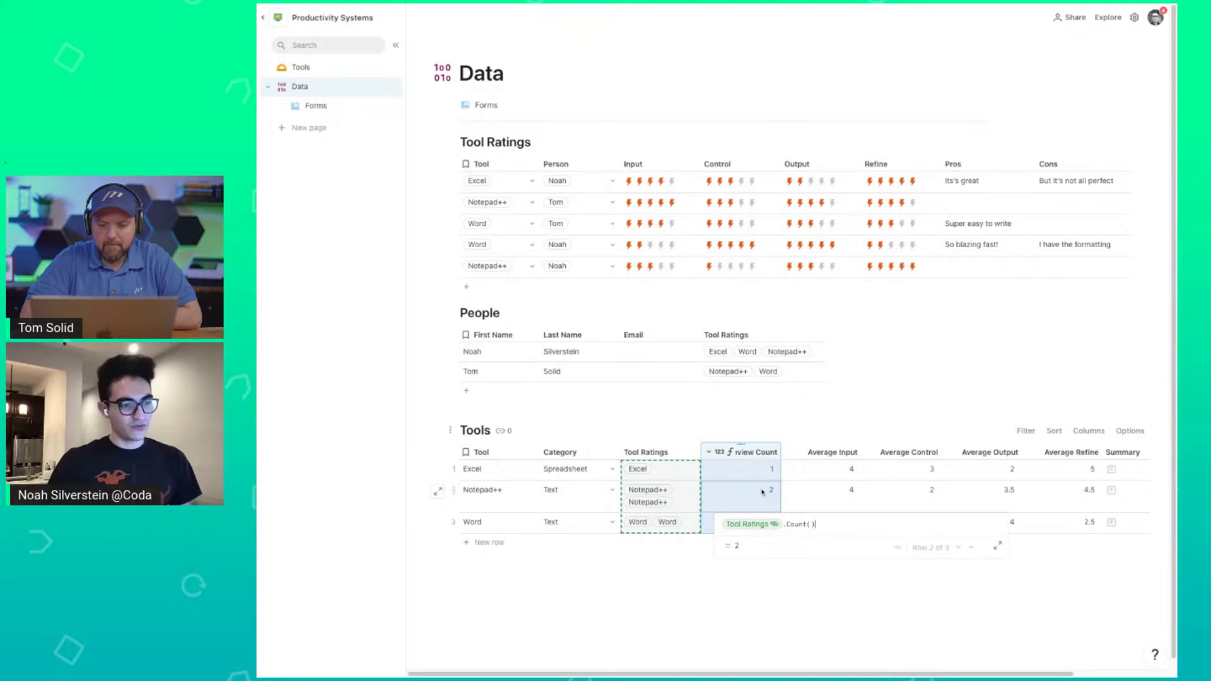
pyautogui.click(760, 529)
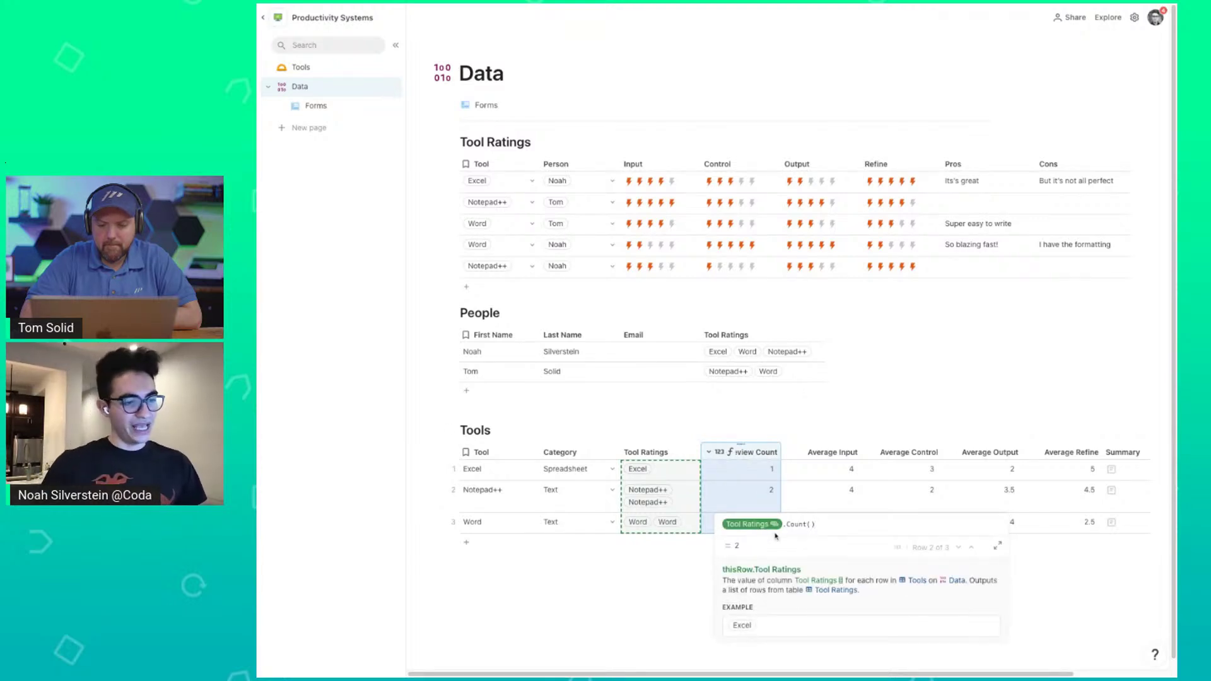
pyautogui.click(787, 528)
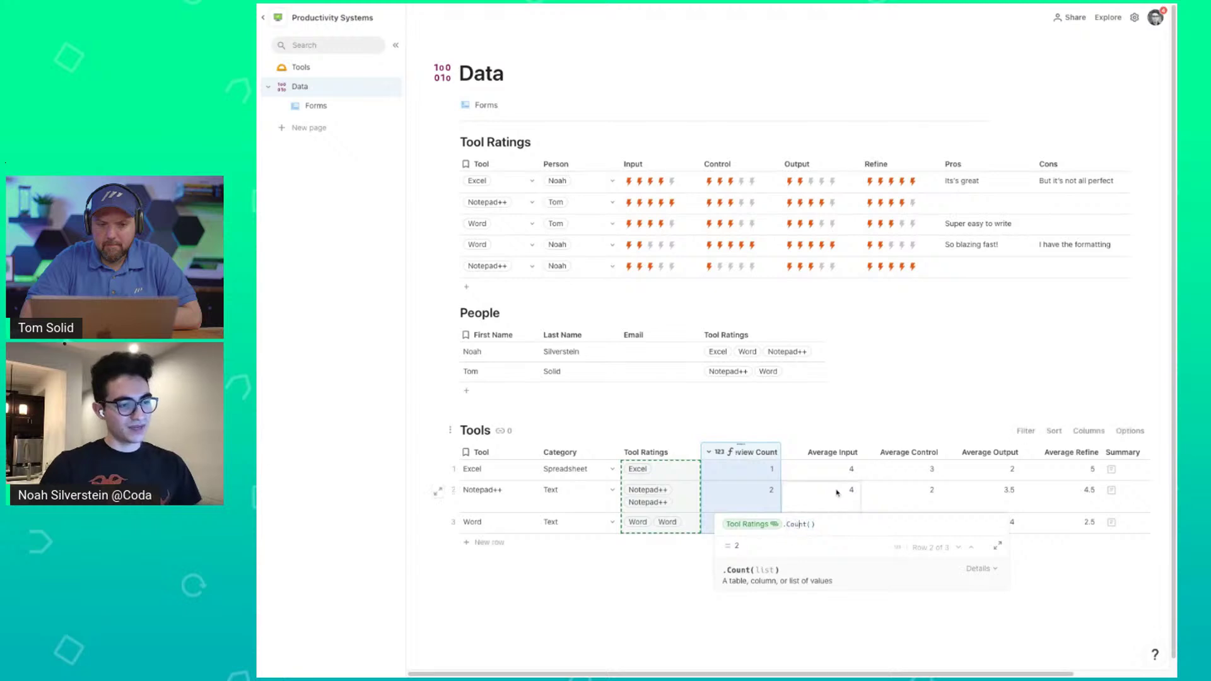
# Open the formula of the Tools table's Average Input column and inspect its Tool Ratings, Input and Average parts.
pyautogui.click(836, 494)
pyautogui.click(835, 497)
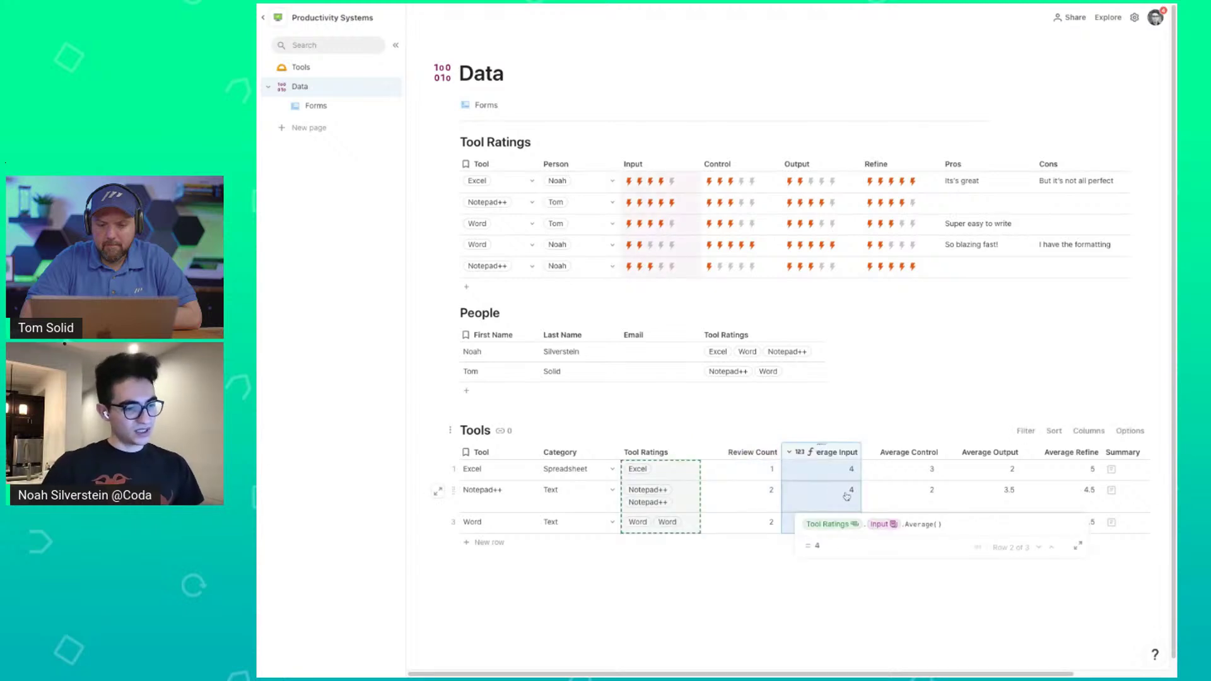
pyautogui.click(858, 528)
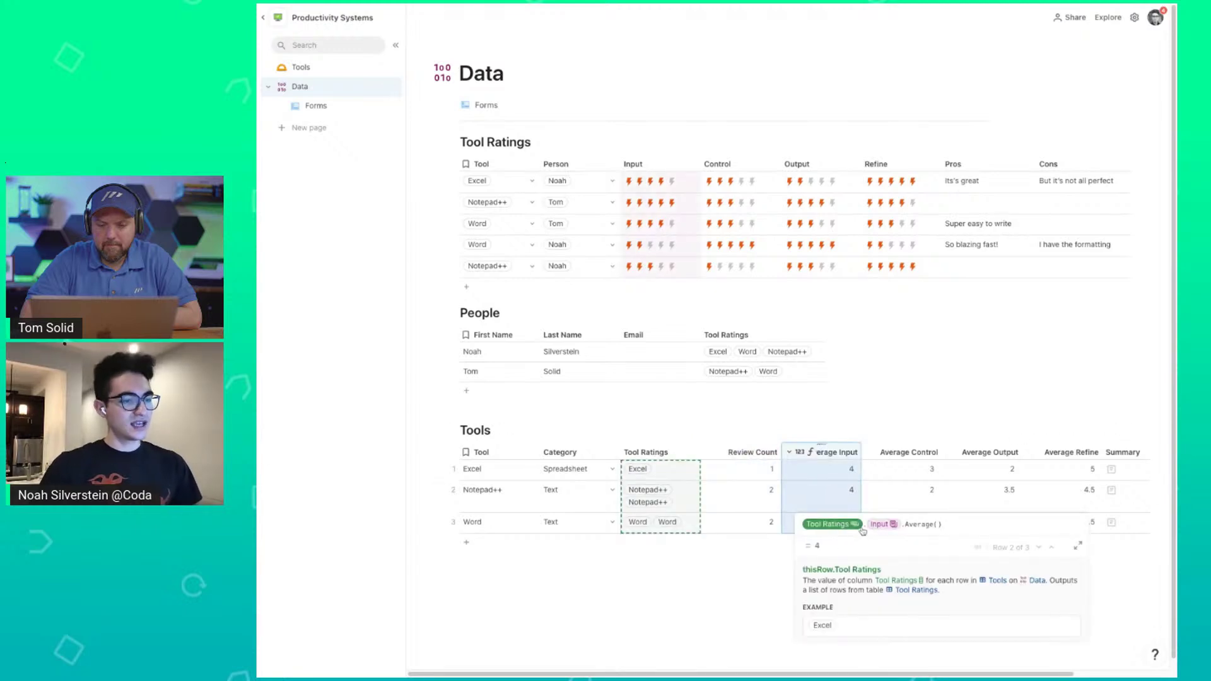
pyautogui.click(883, 526)
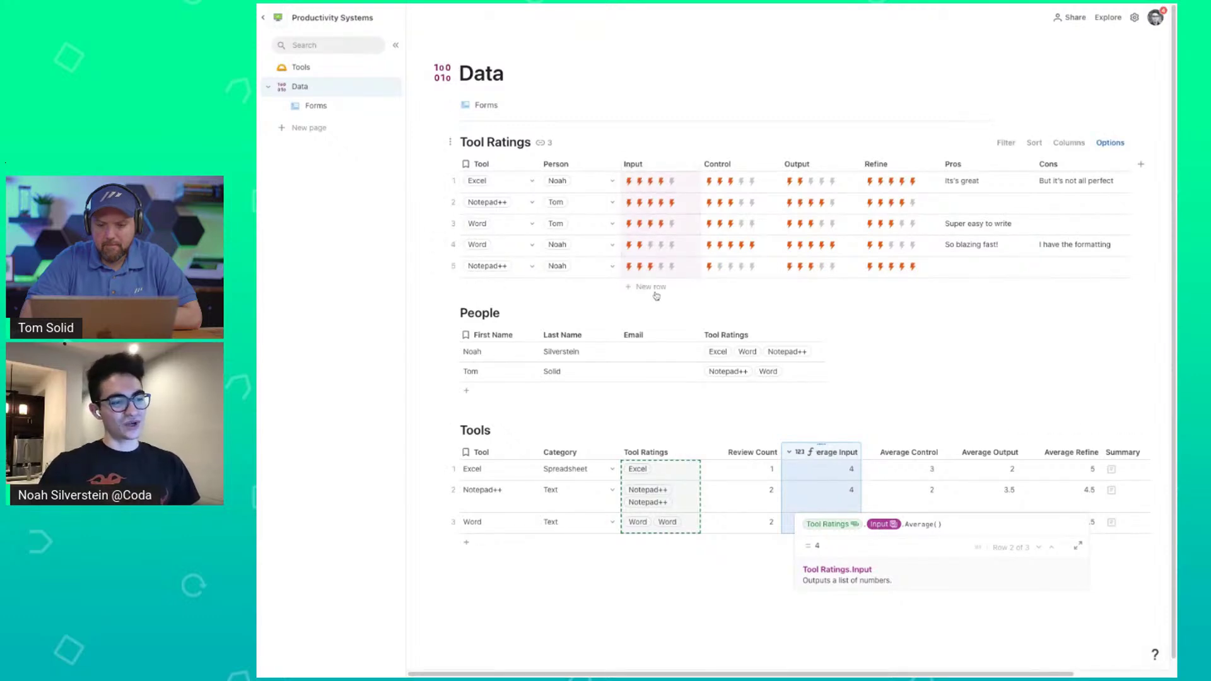
pyautogui.press('Left')
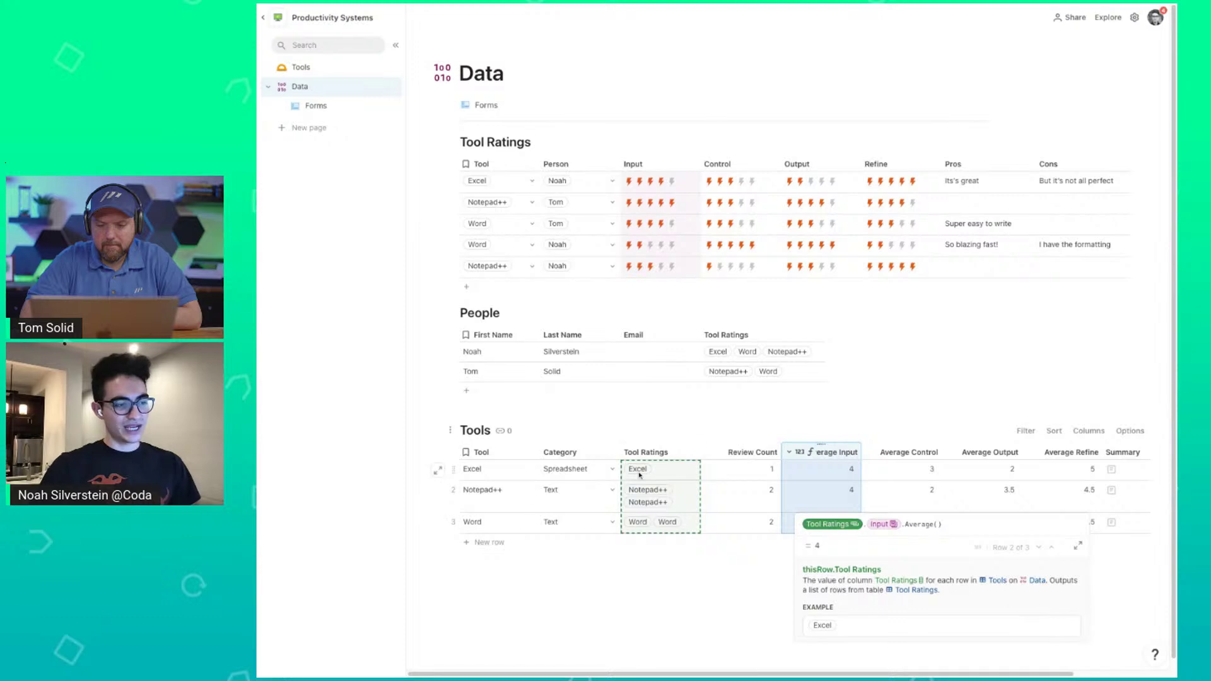
pyautogui.press('Right')
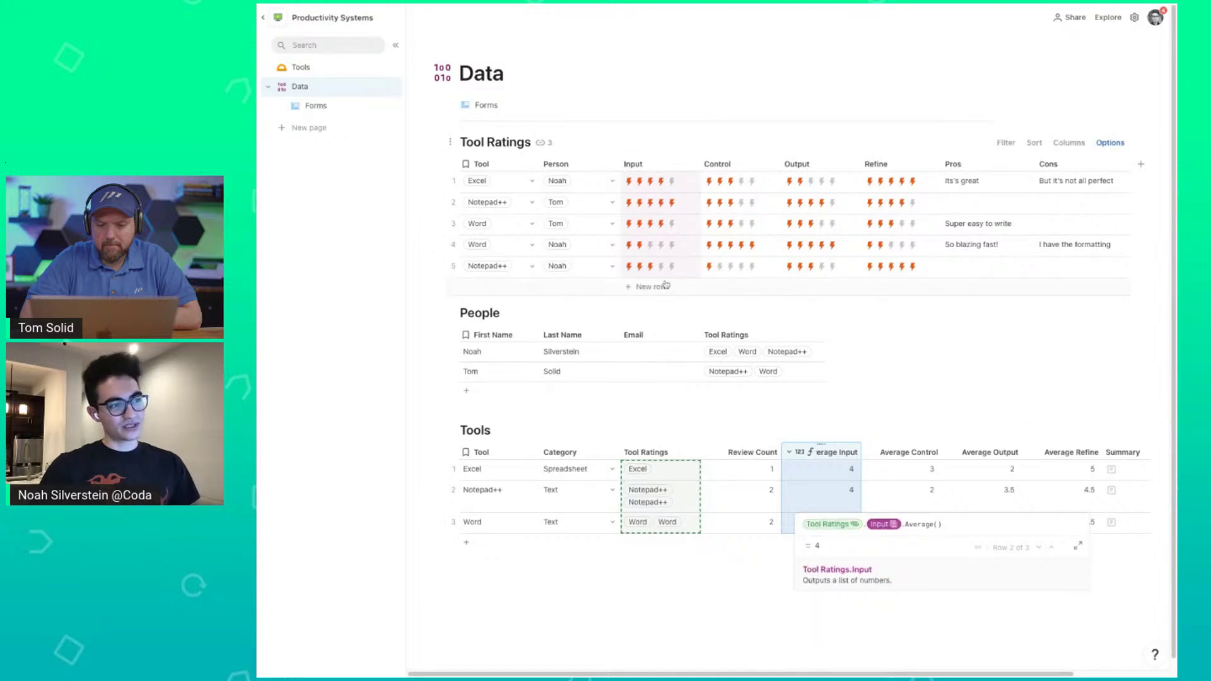
pyautogui.click(915, 524)
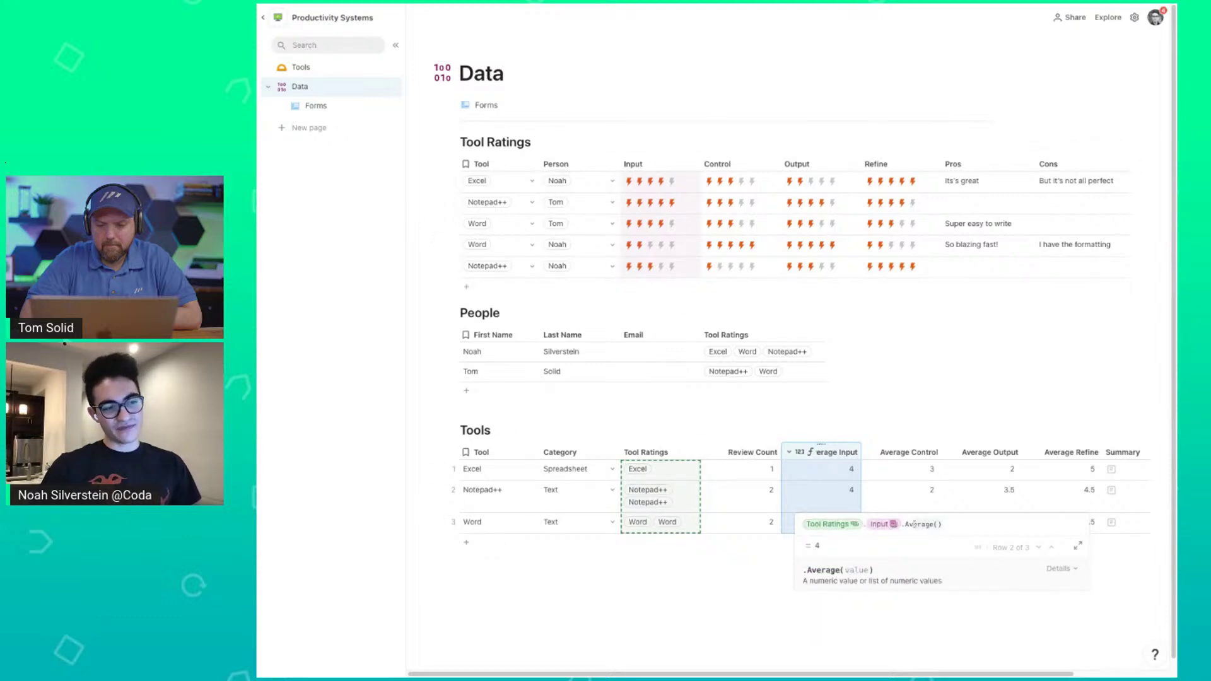
# Close the formula and review the Notepad++ row's review count and its average input, control, output and refine values.
pyautogui.click(975, 502)
pyautogui.click(1069, 504)
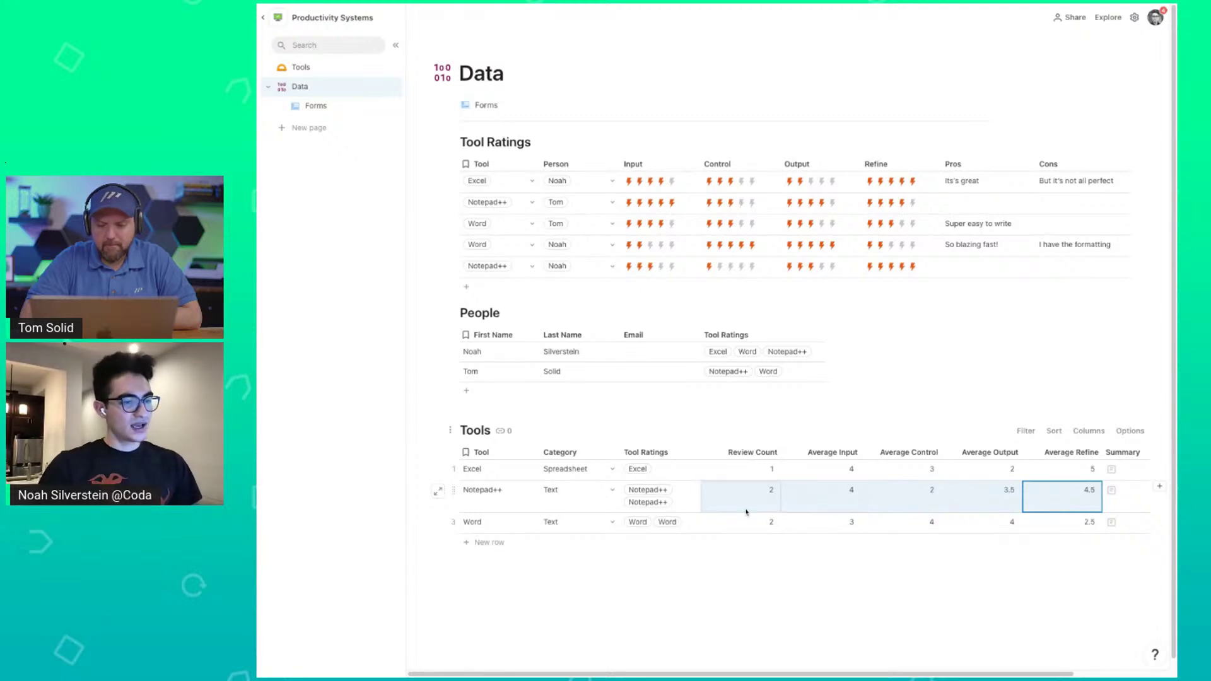
pyautogui.click(810, 497)
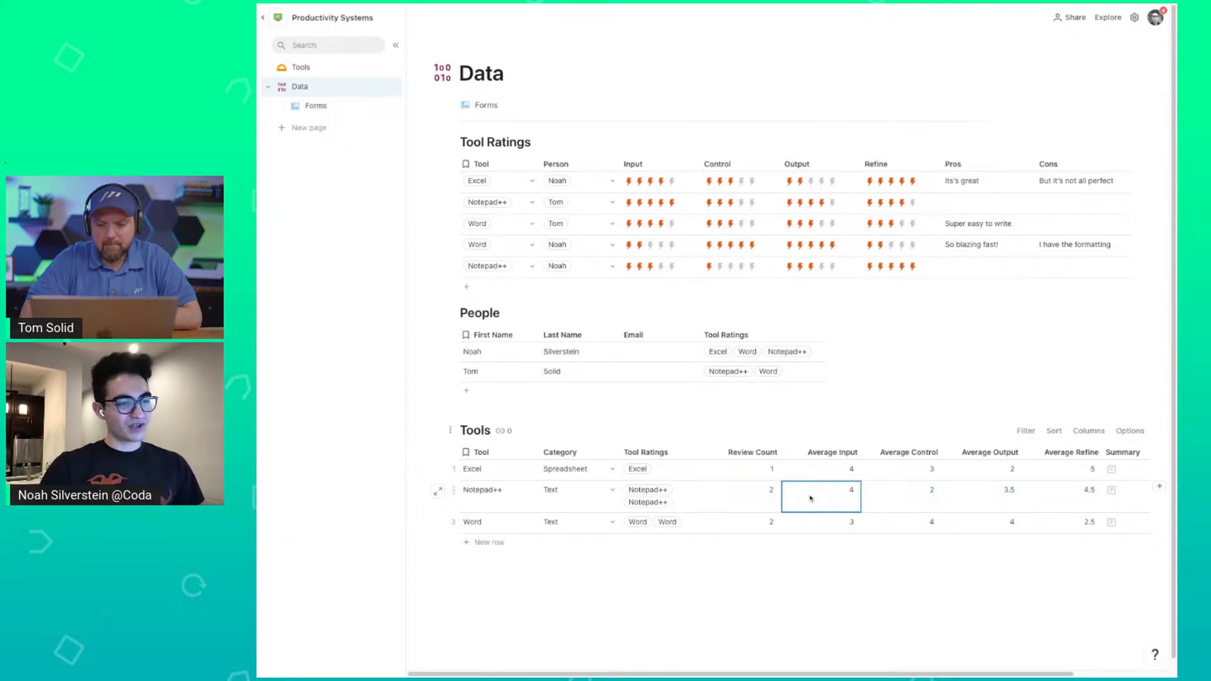
pyautogui.click(885, 508)
pyautogui.click(951, 503)
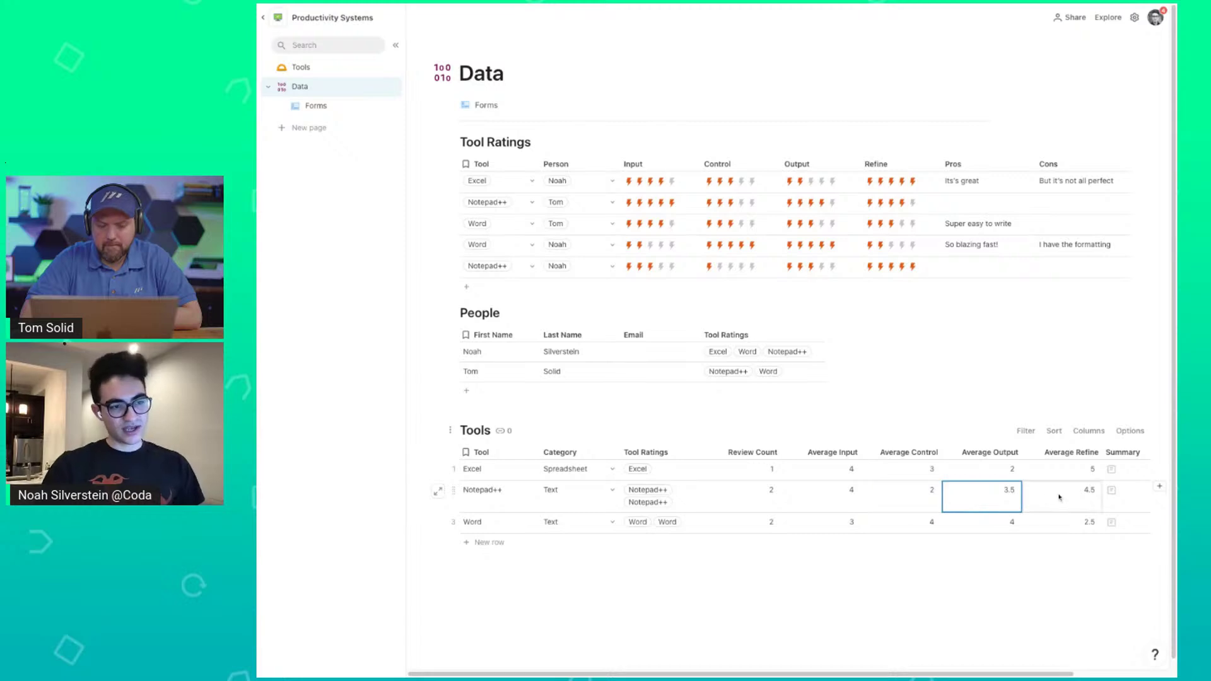
pyautogui.click(1054, 498)
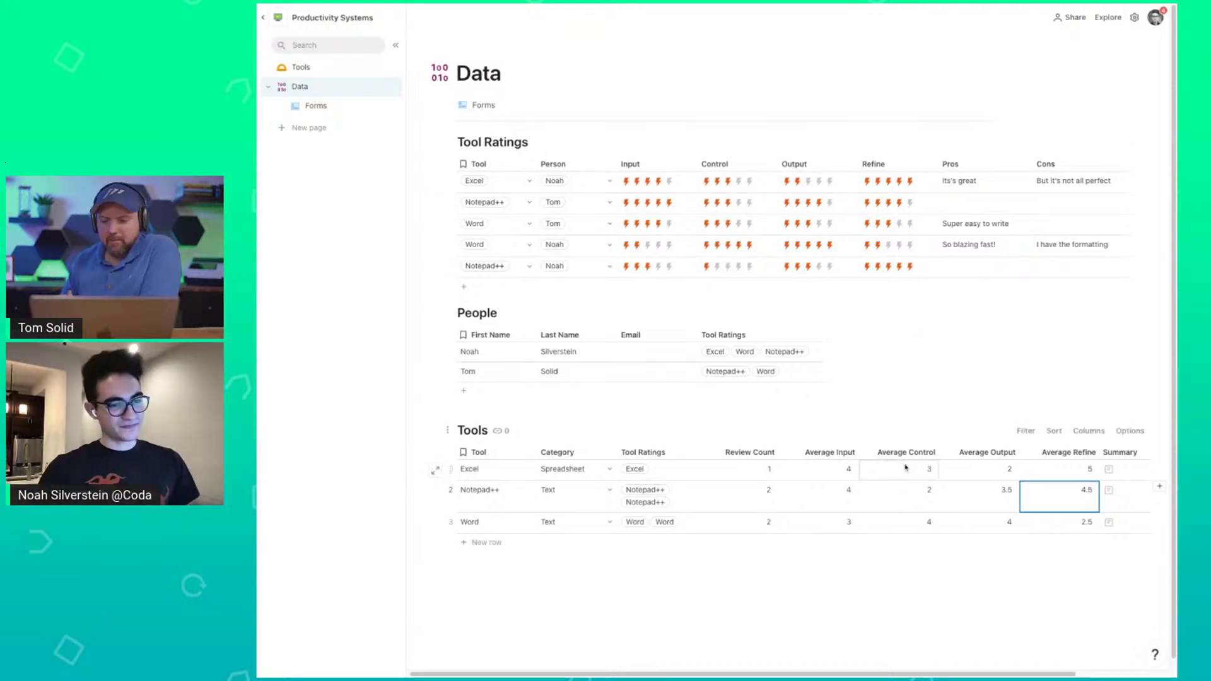
# Open the Notepad++ row's Summary, start inserting a table in it, undo the insertion and close the row.
pyautogui.hscroll(1, 1009, 489)
pyautogui.click(1099, 491)
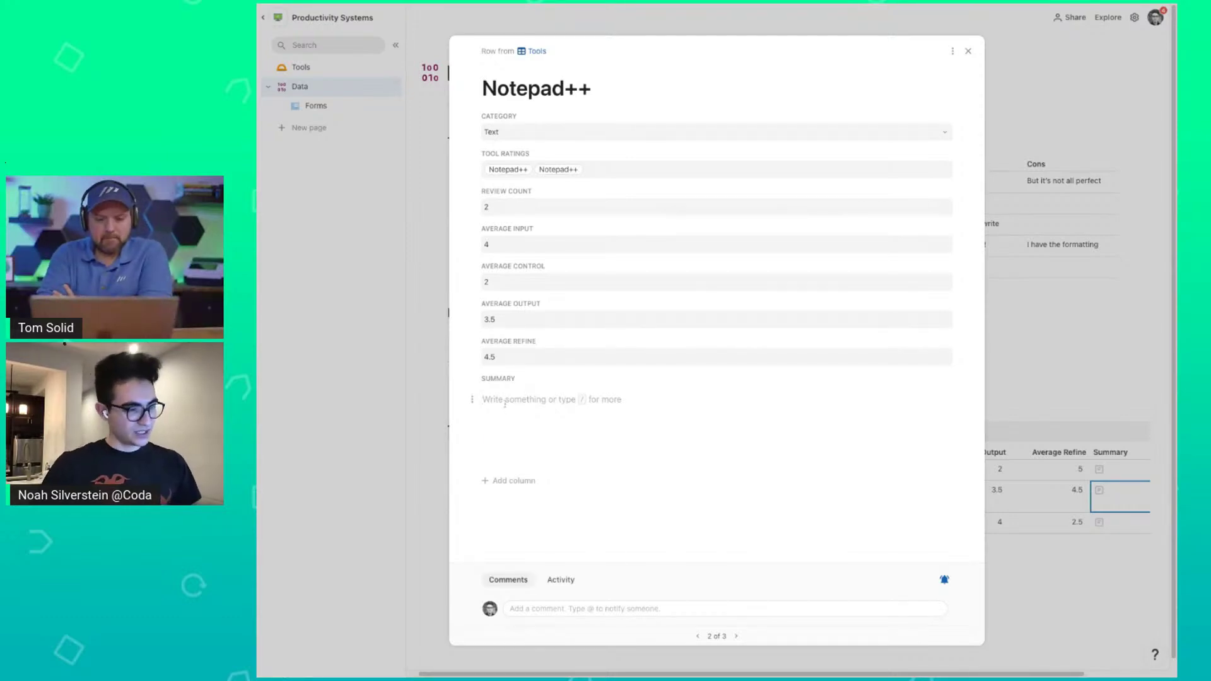
pyautogui.write('/tab')
pyautogui.press('Return')
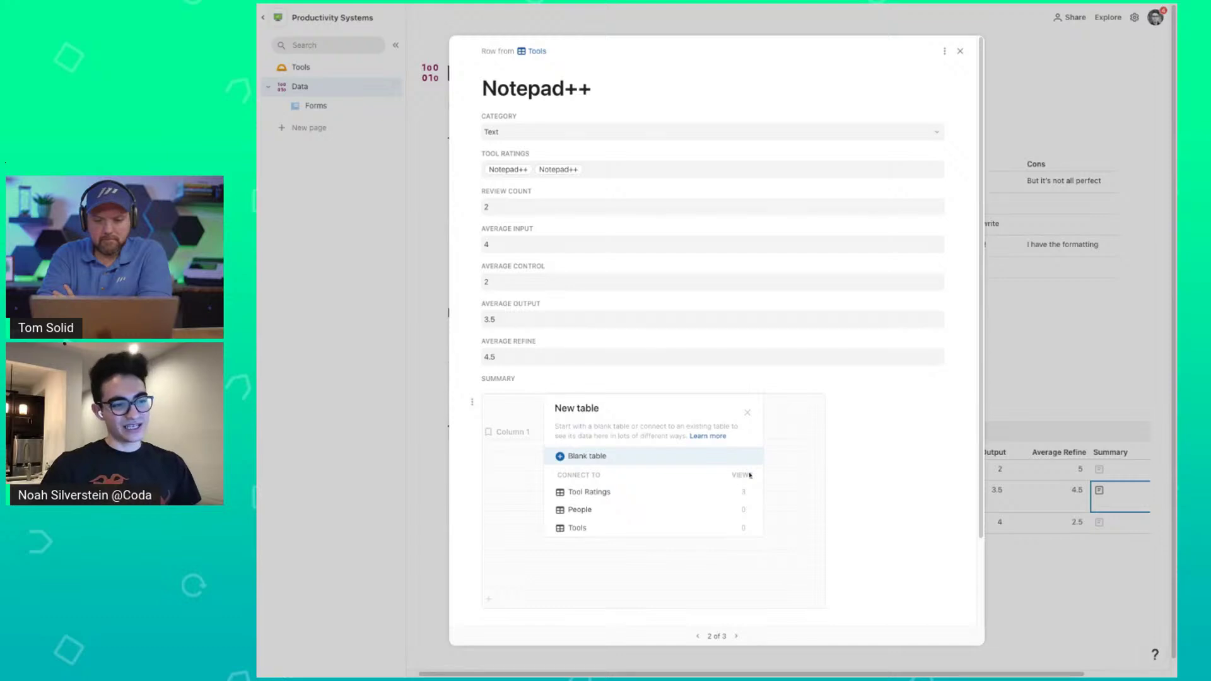
pyautogui.hotkey('ctrl', 'z')
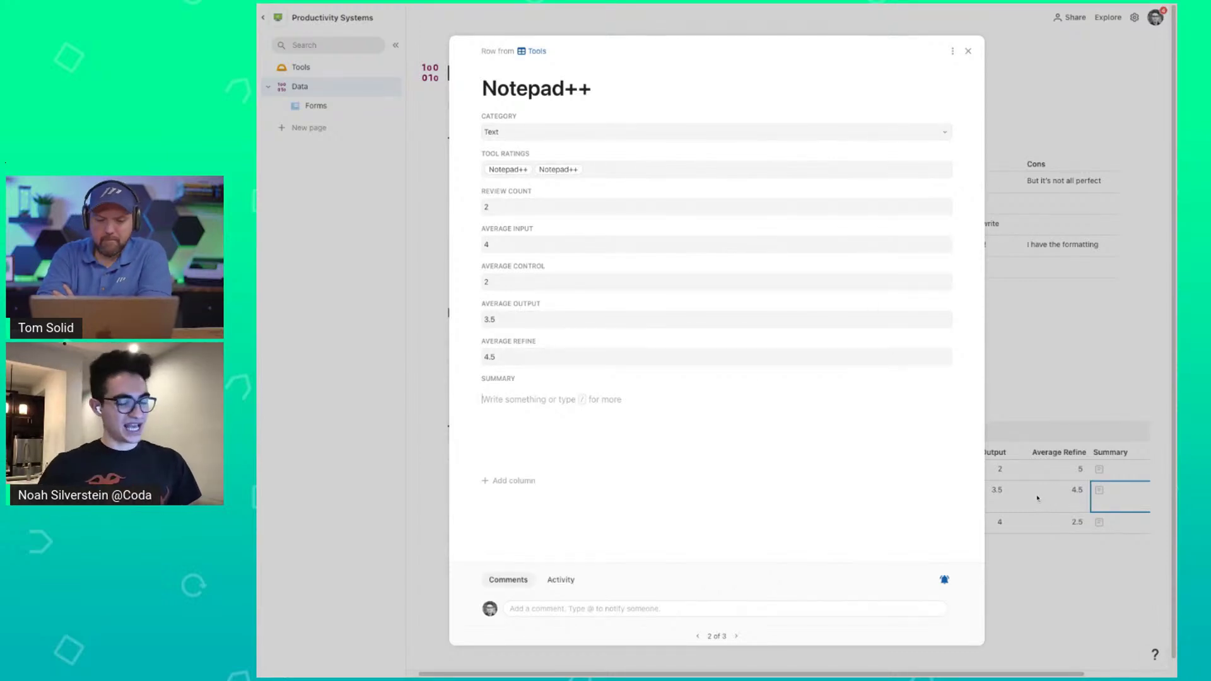
pyautogui.press('Escape')
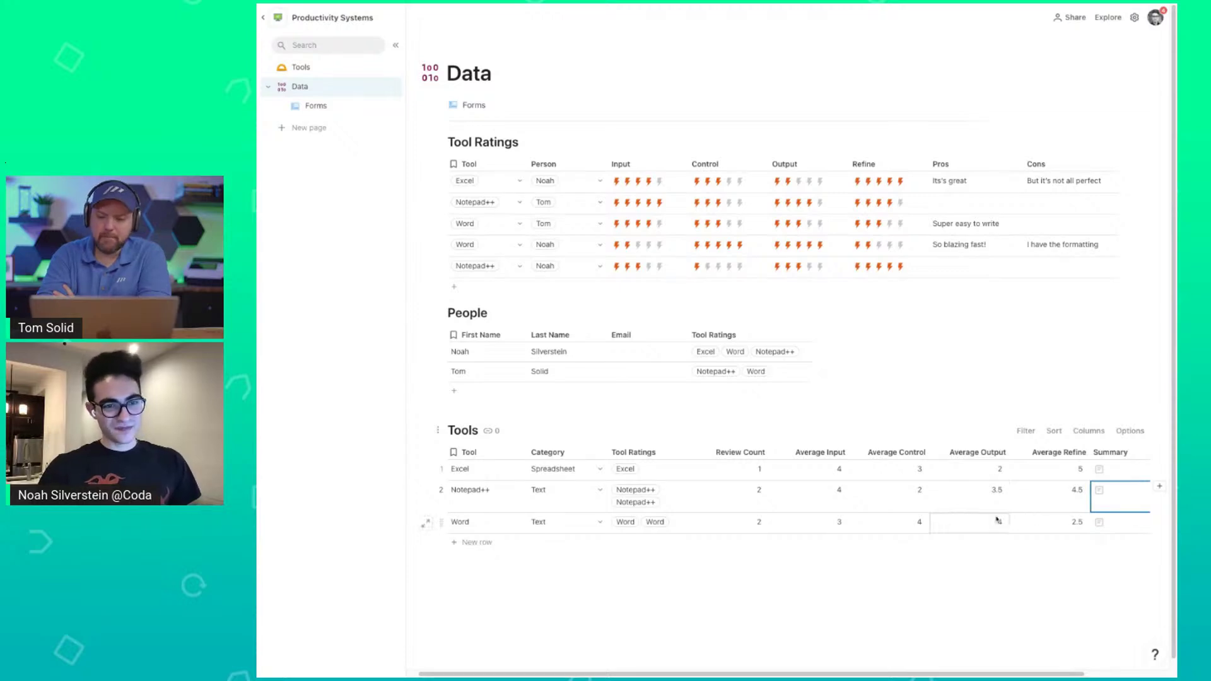
# Insert a view connected to the Tools table on the Tools page and move it to the Data page.
pyautogui.click(332, 68)
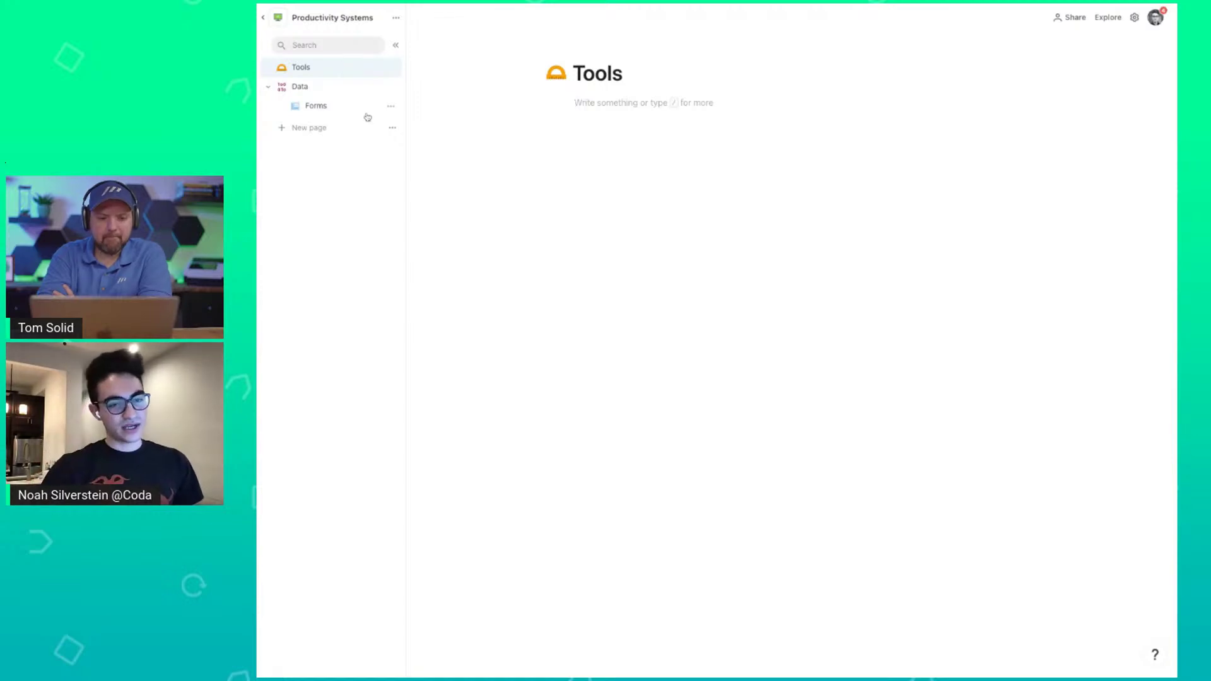
pyautogui.click(332, 88)
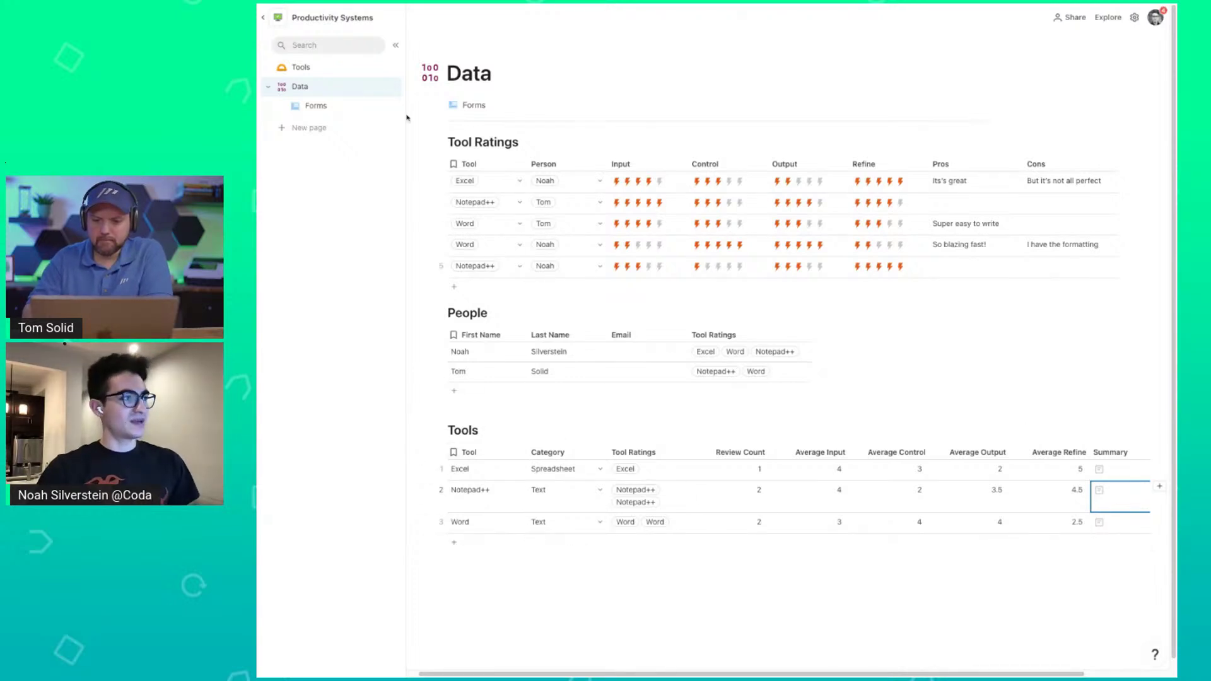
pyautogui.click(331, 73)
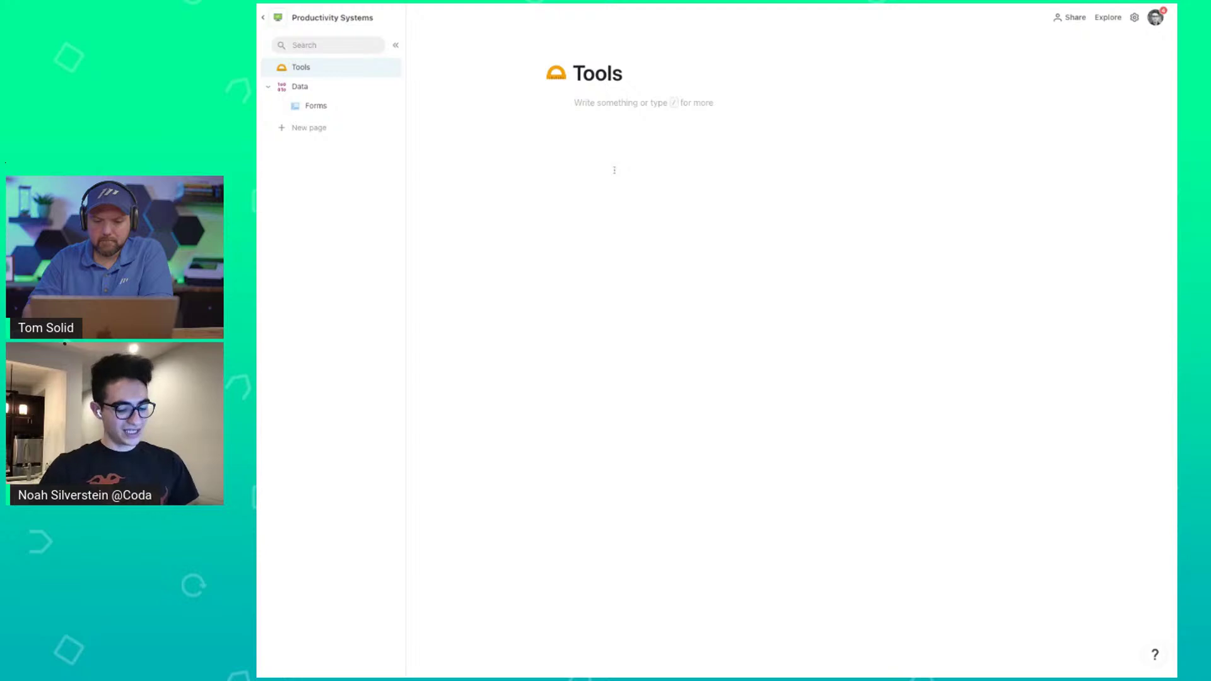
pyautogui.write('/tab')
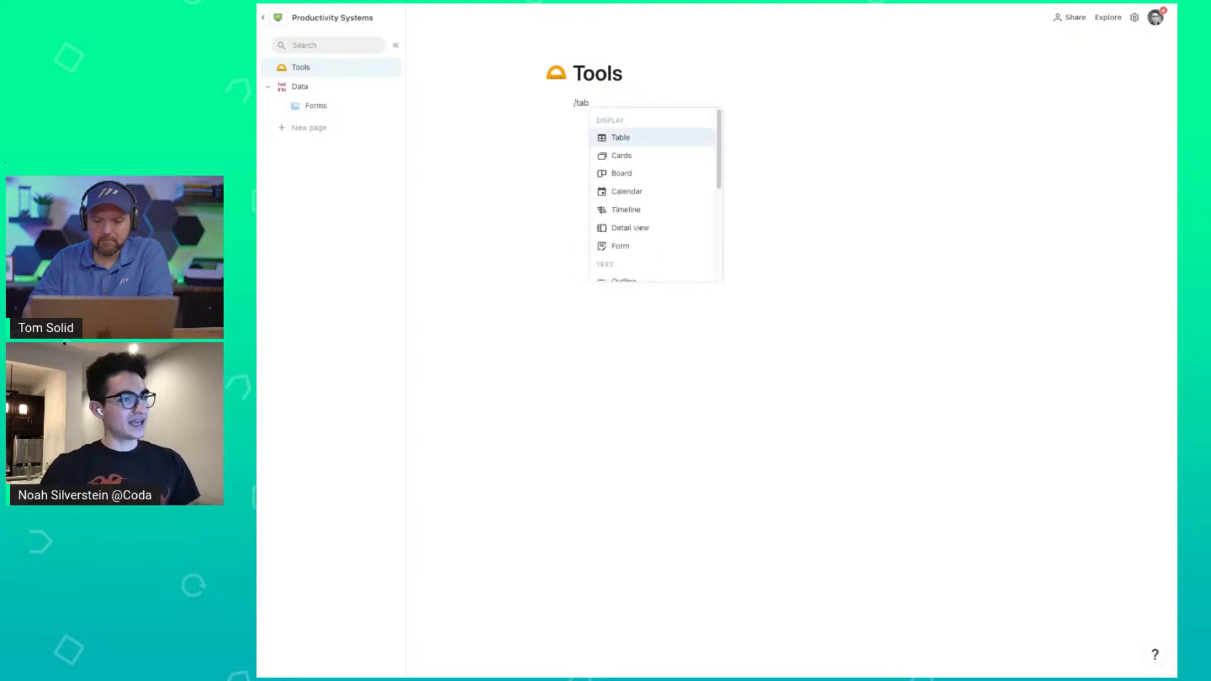
pyautogui.press('Return')
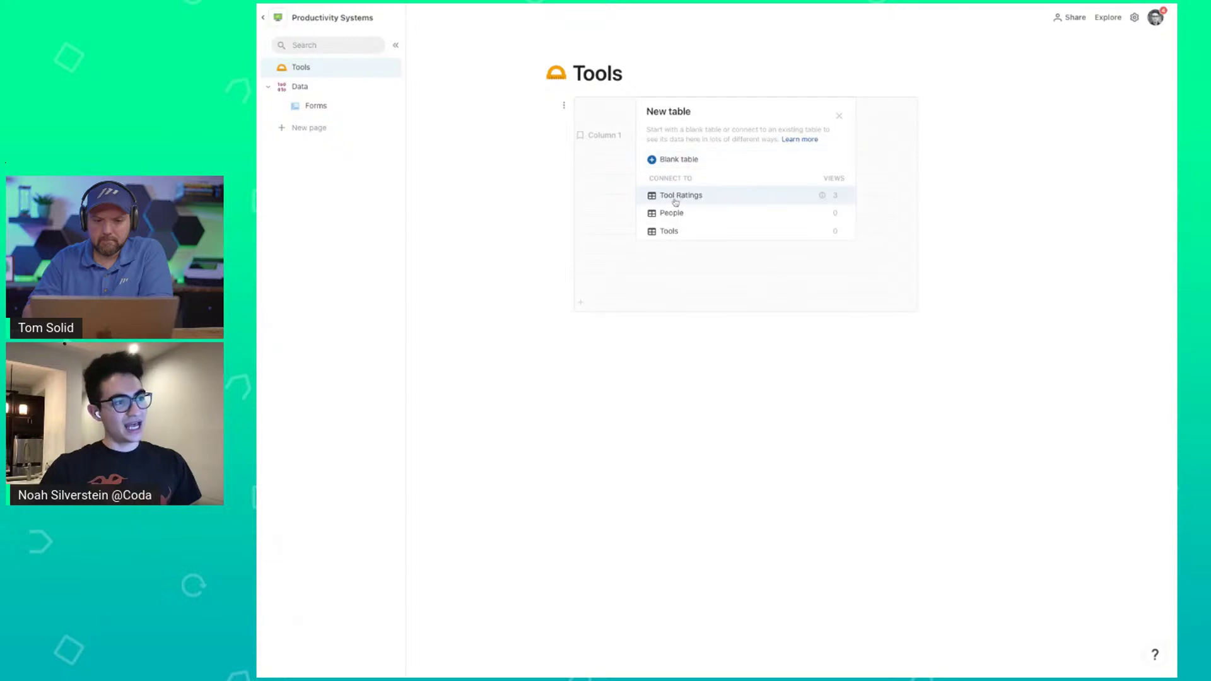
pyautogui.click(672, 232)
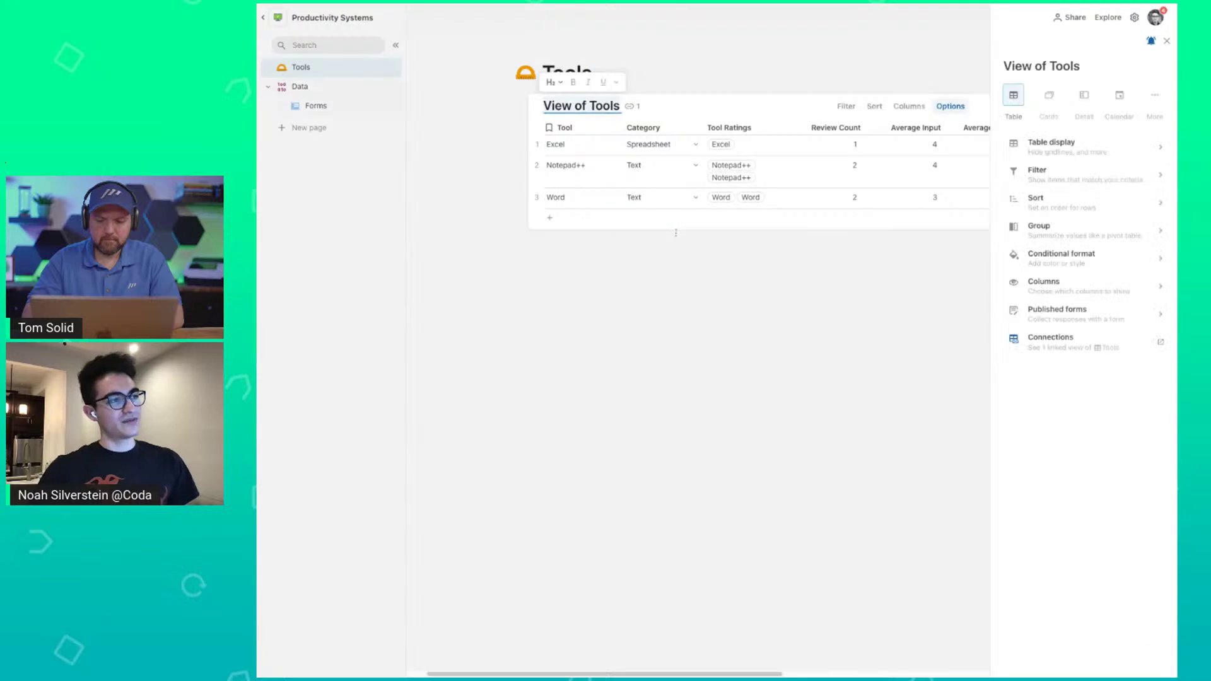
pyautogui.press('Escape')
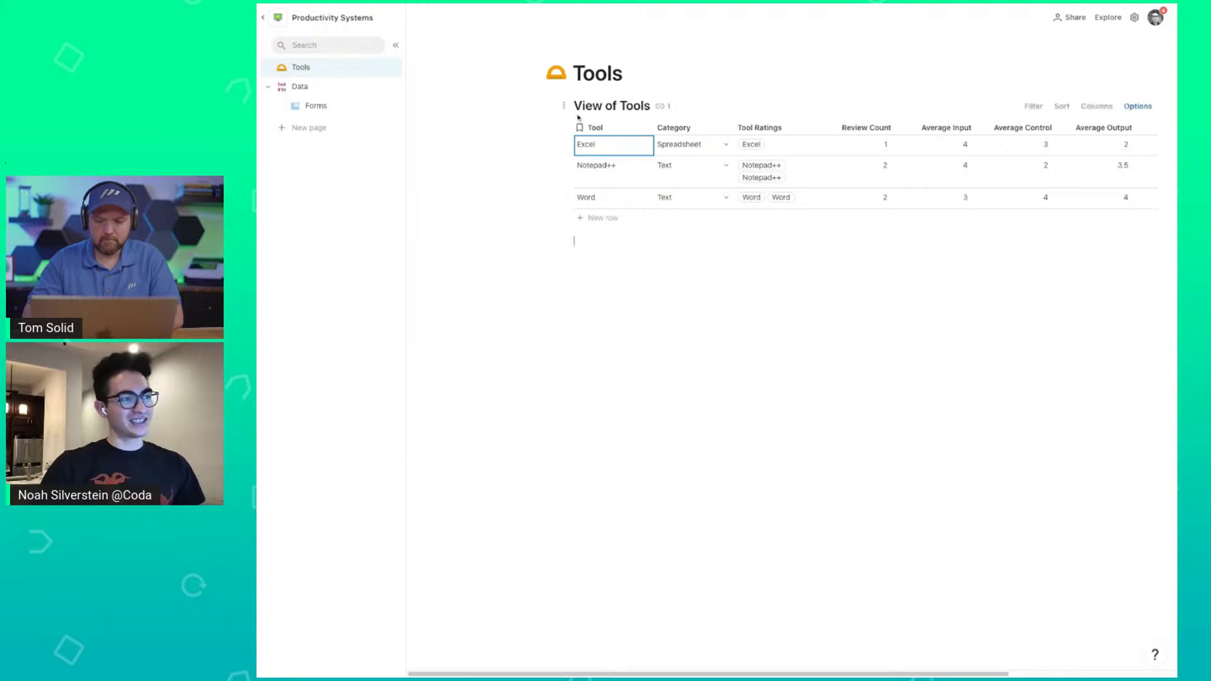
pyautogui.moveTo(566, 105); pyautogui.dragTo(311, 89)
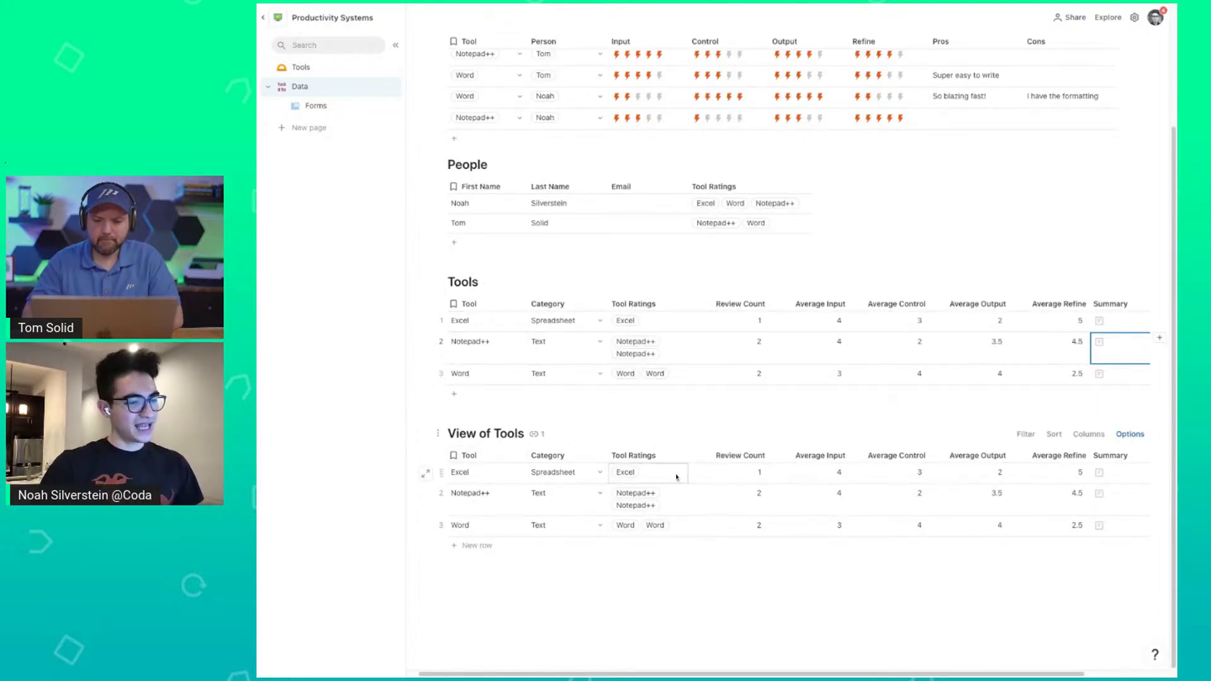
# Append sdfdsf to Excel's name in the view of Tools, compare it with the Tools table, and undo the edit.
pyautogui.doubleClick(495, 477)
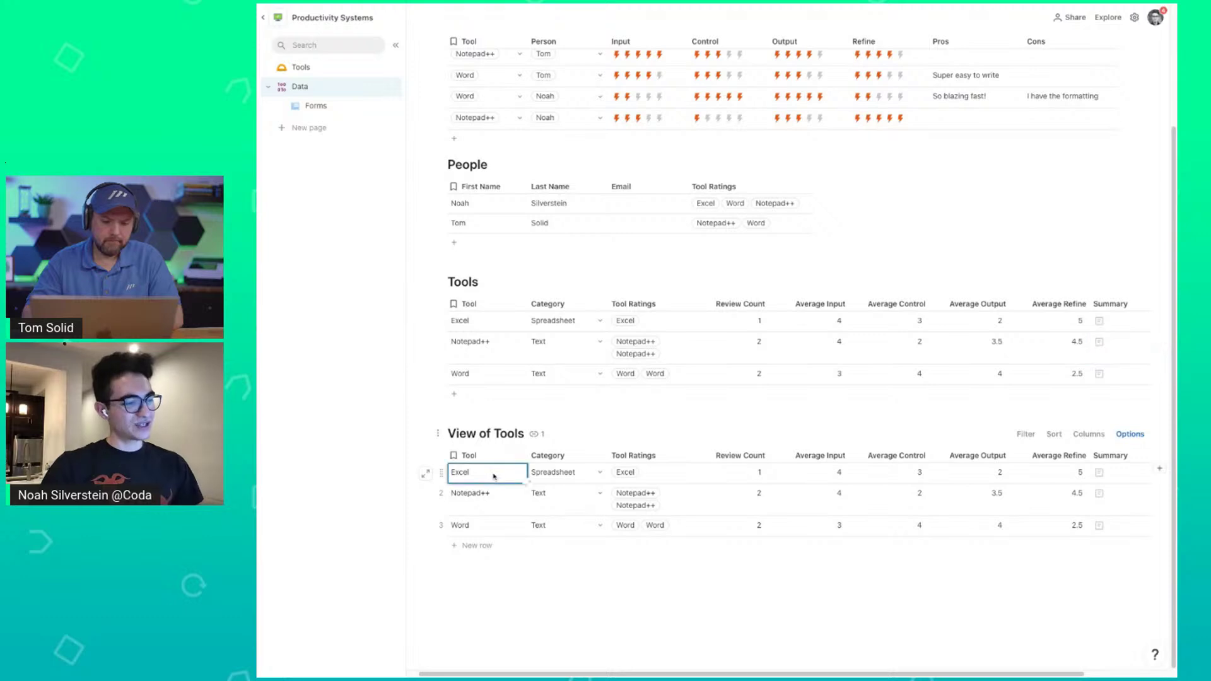
pyautogui.write('sdfdsf')
pyautogui.press('Return')
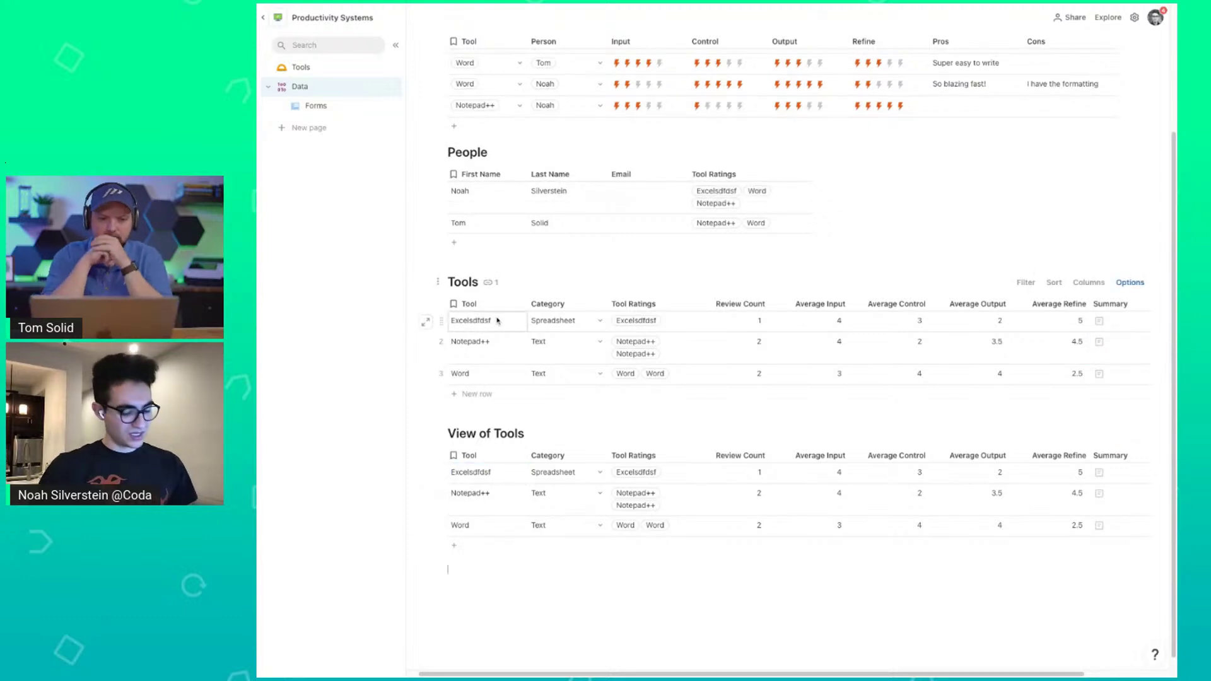
pyautogui.hotkey('ctrl', 'z')
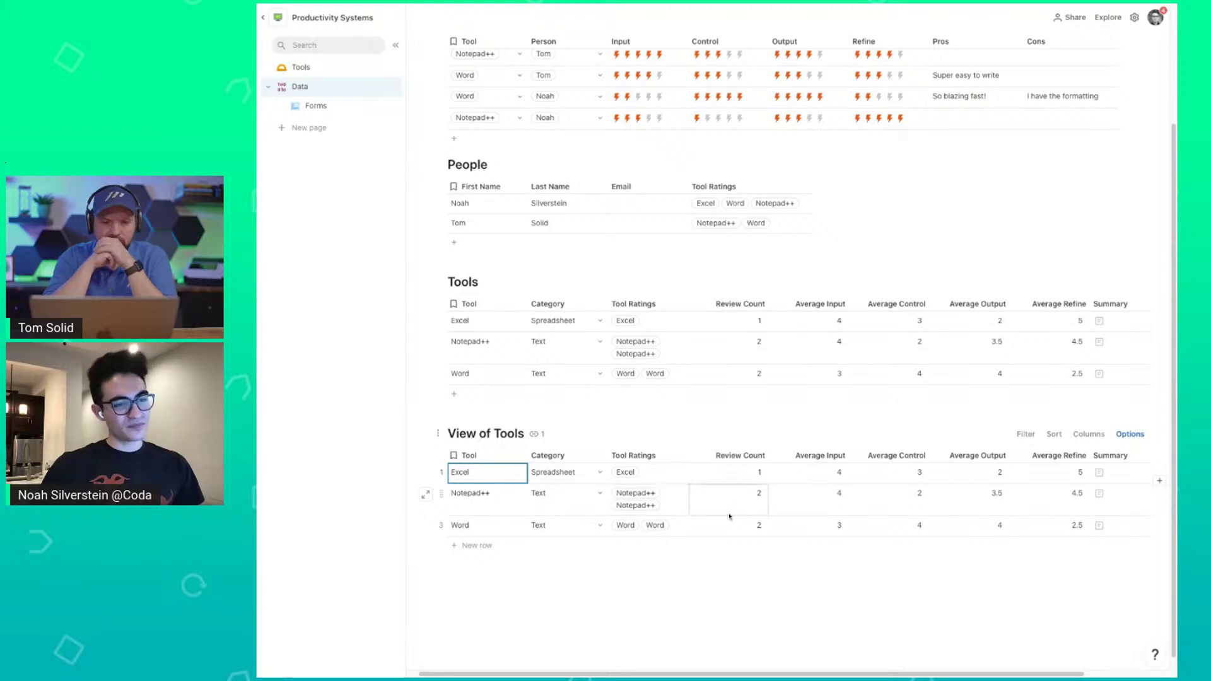
# Change the layout of the view of Tools on the Data page to cards.
pyautogui.click(1129, 436)
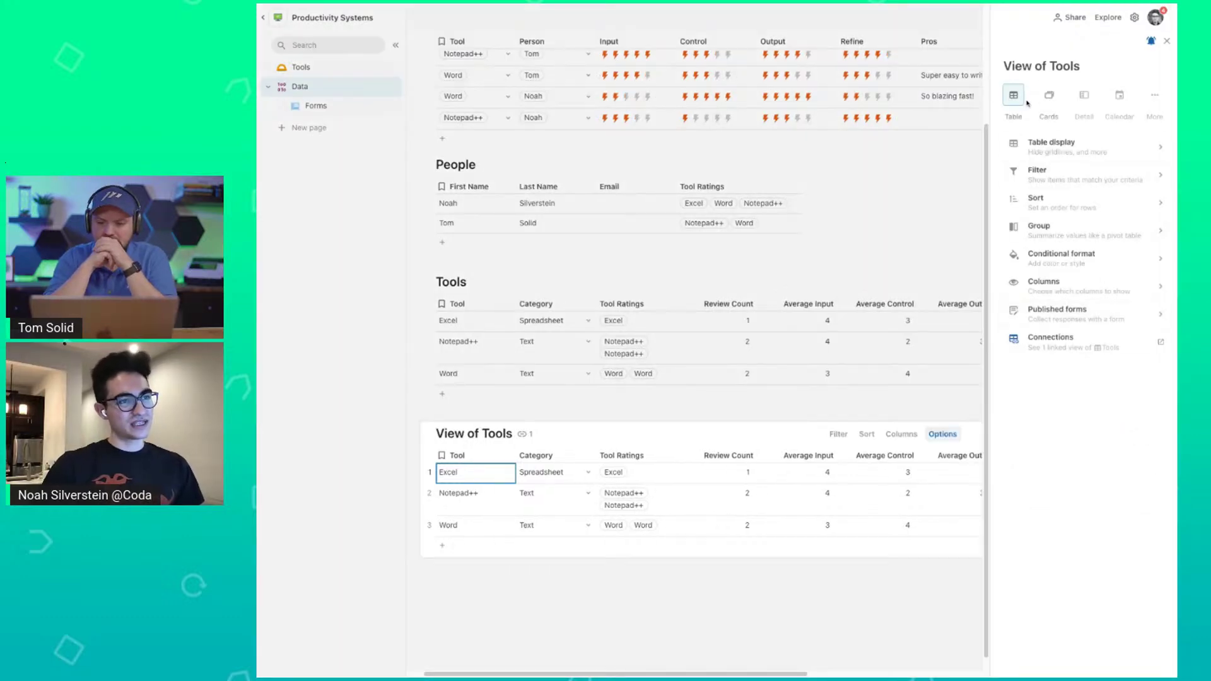
pyautogui.click(1045, 97)
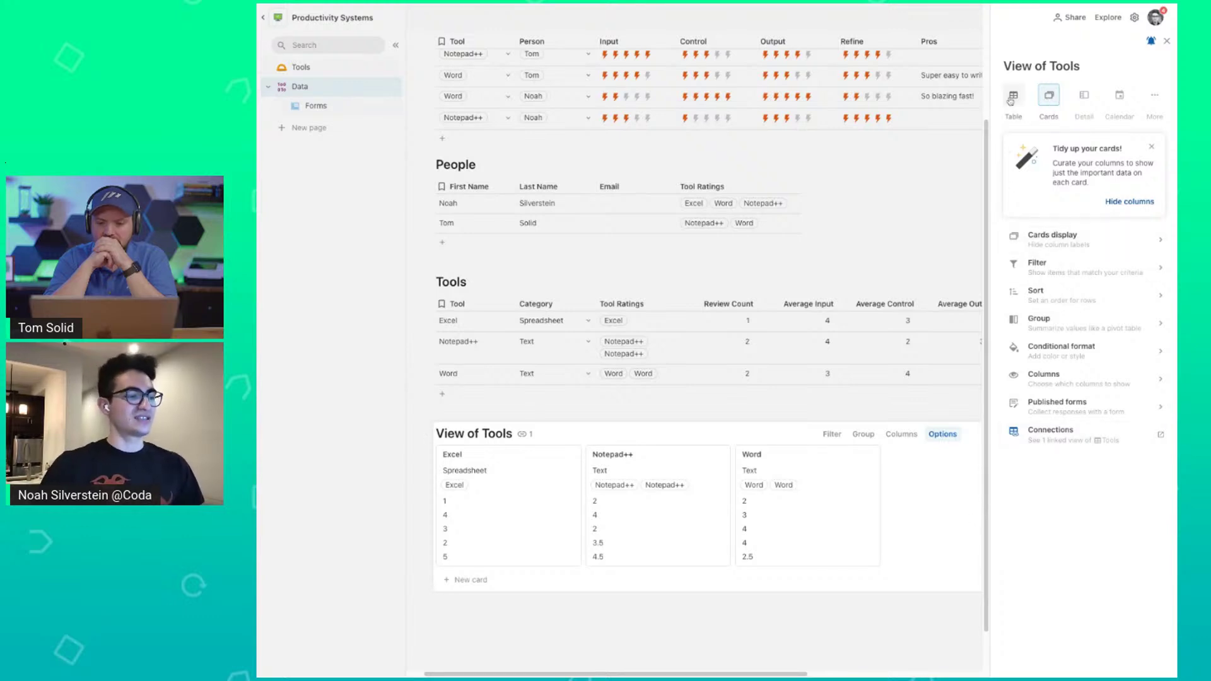
# Open the Excel card in the view of Tools to examine its row details and close it.
pyautogui.click(617, 485)
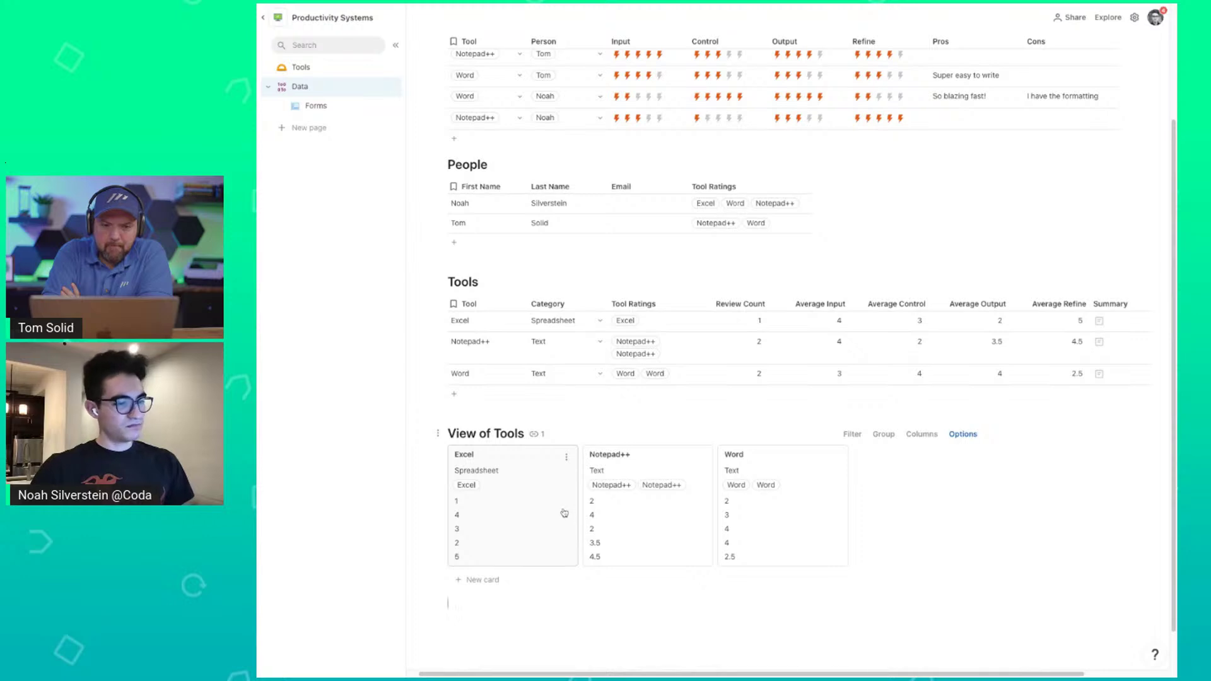
pyautogui.click(536, 506)
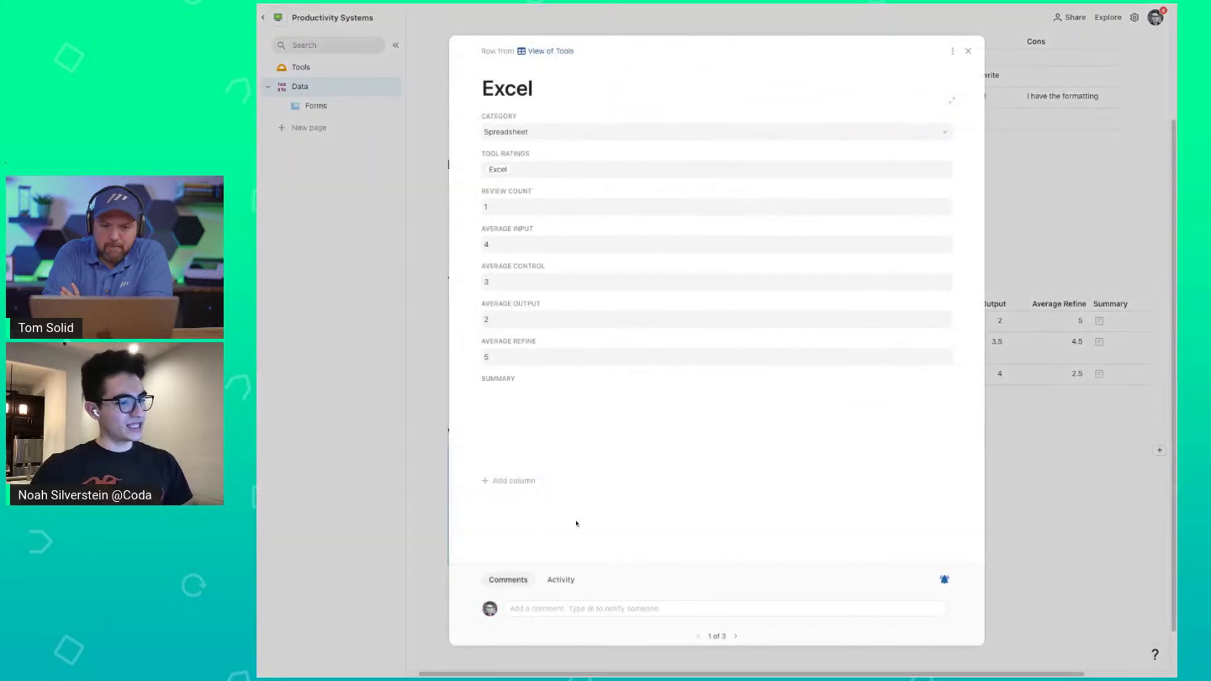
pyautogui.click(1037, 554)
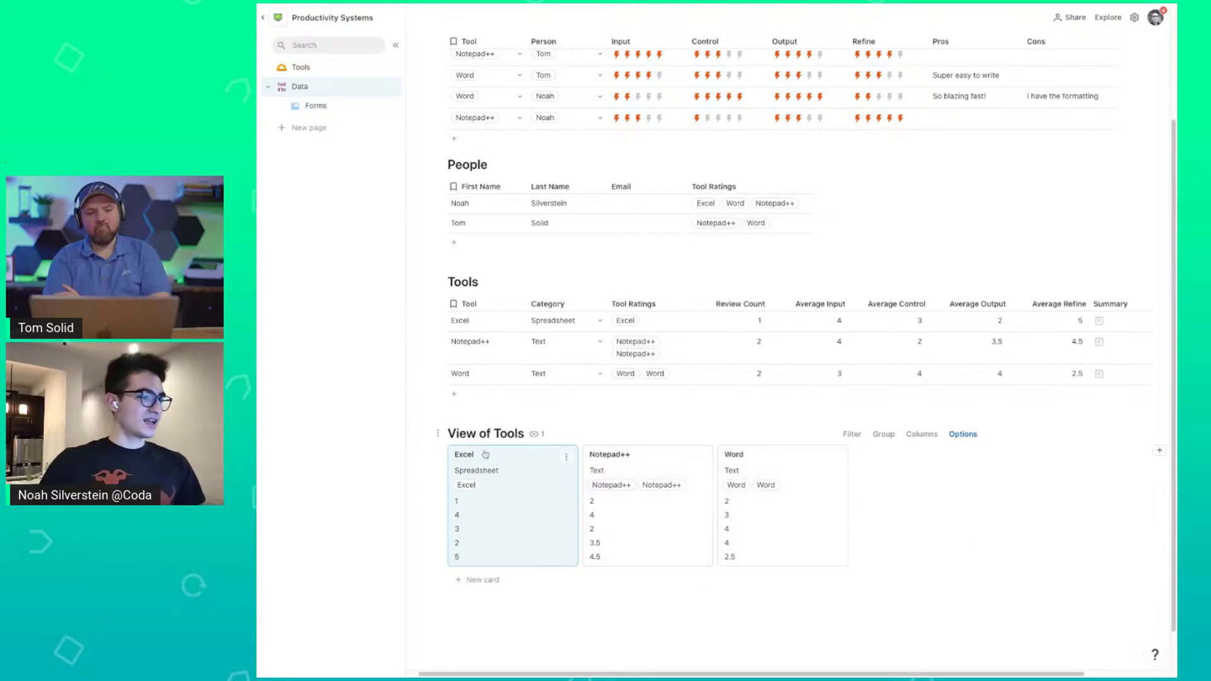
# Move the view of Tools from the Data page to the Tools page.
pyautogui.moveTo(440, 434); pyautogui.dragTo(331, 73)
pyautogui.click(331, 73)
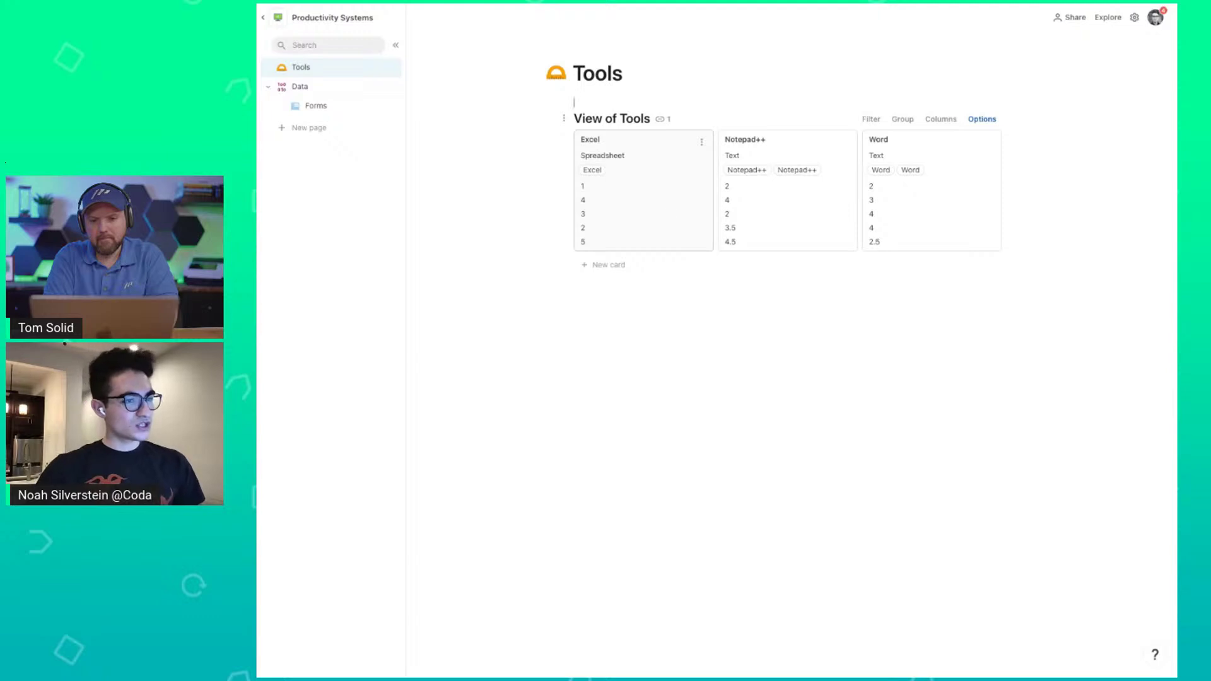
# Try the table and detail layouts on the view of Tools, look through the additional layouts, and return it to cards.
pyautogui.click(982, 118)
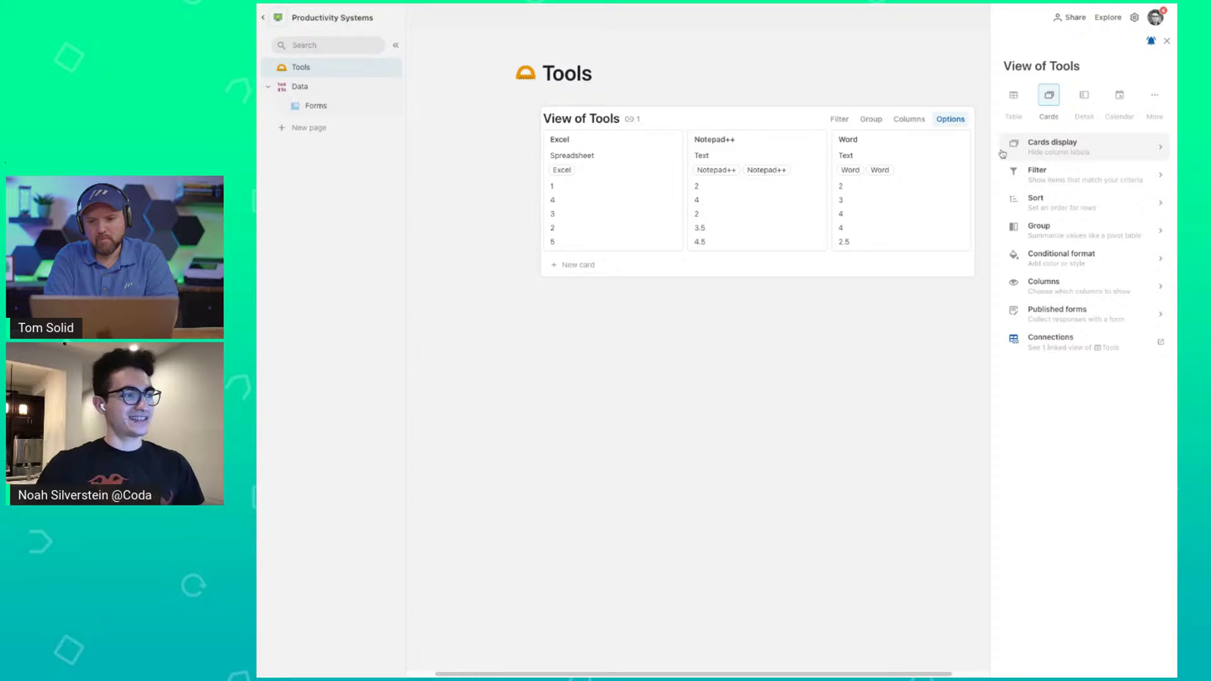
pyautogui.click(1014, 98)
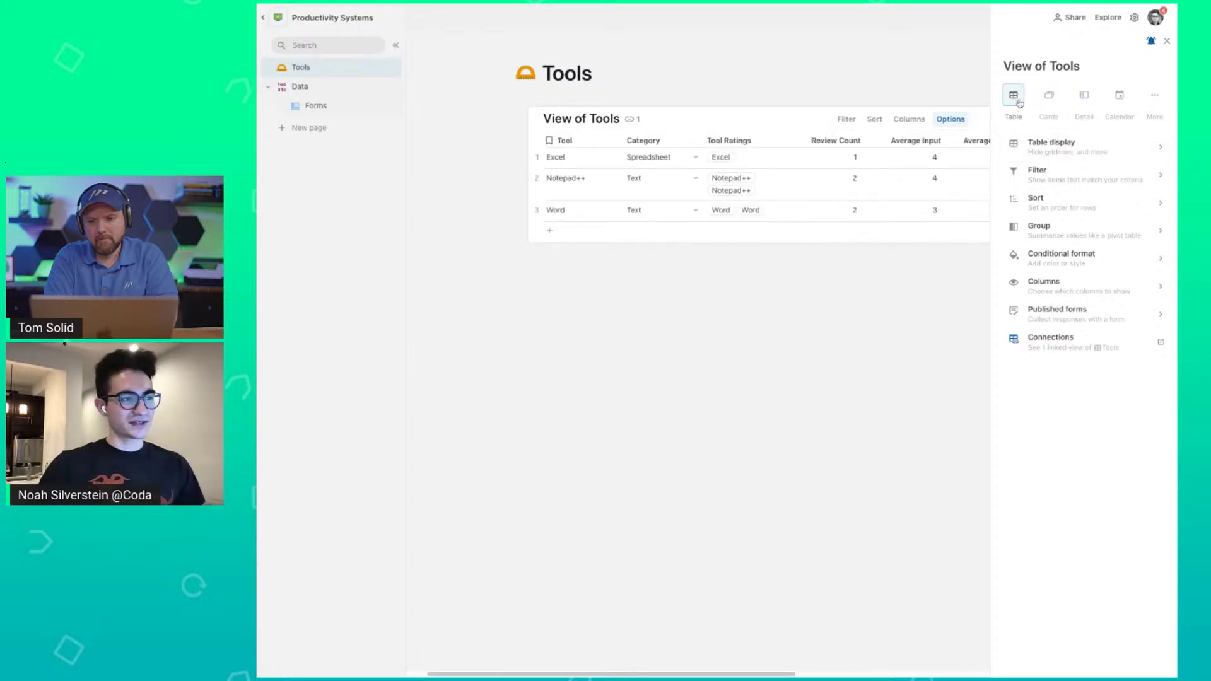
pyautogui.click(1077, 95)
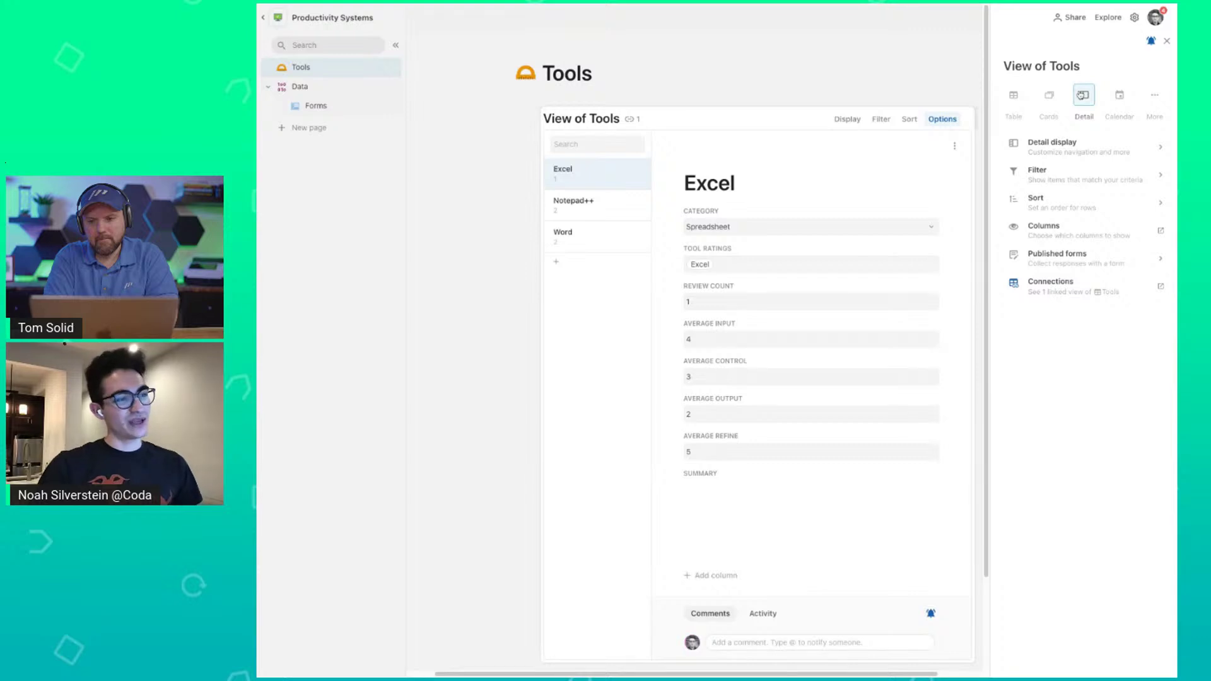
pyautogui.click(1147, 101)
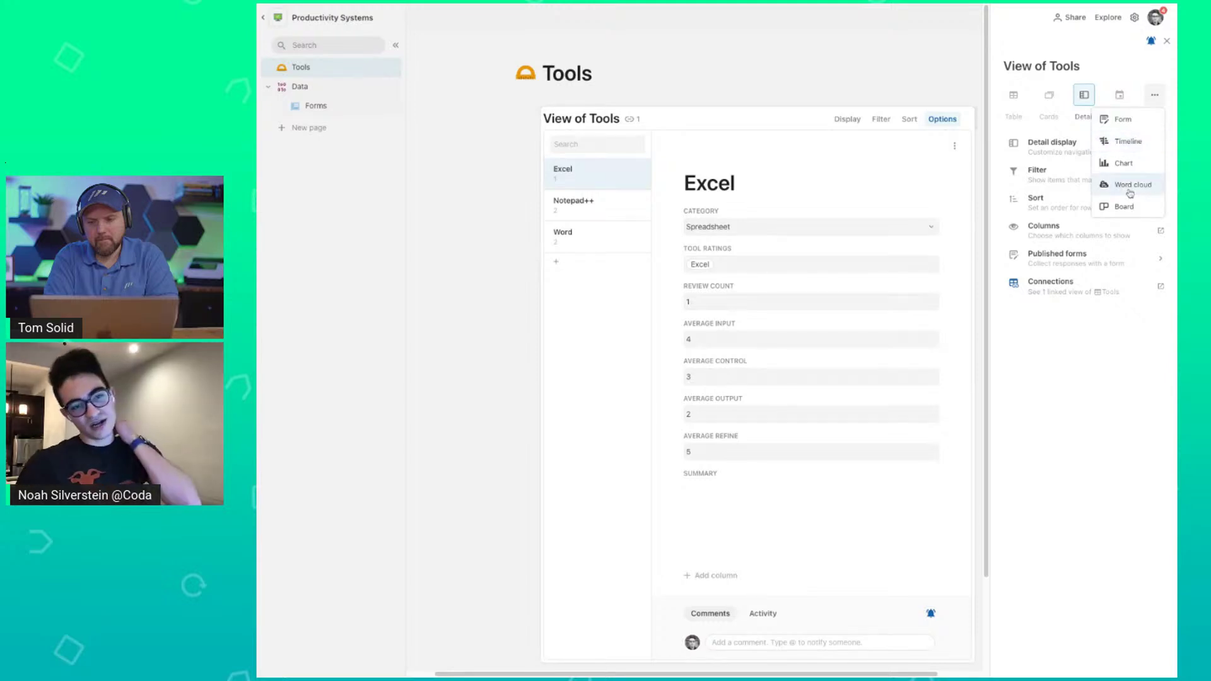
pyautogui.click(1047, 96)
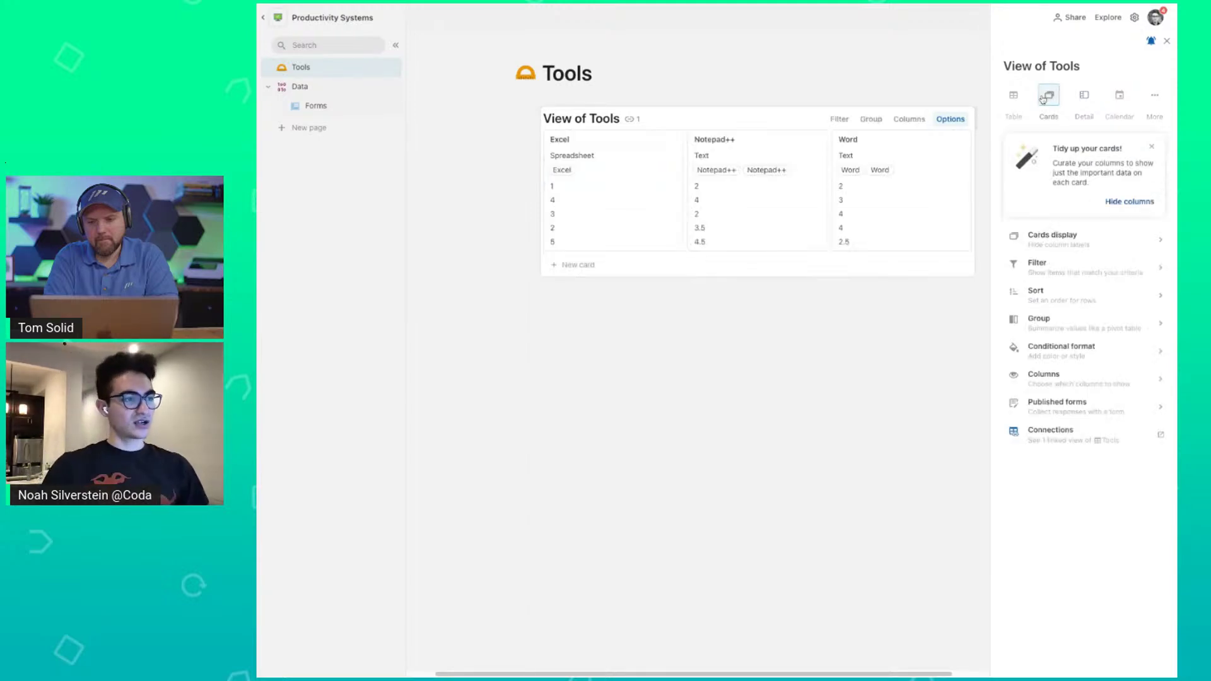
# Hide the extra columns on the cards of the view of Tools and show Category again beside Tool.
pyautogui.click(1115, 204)
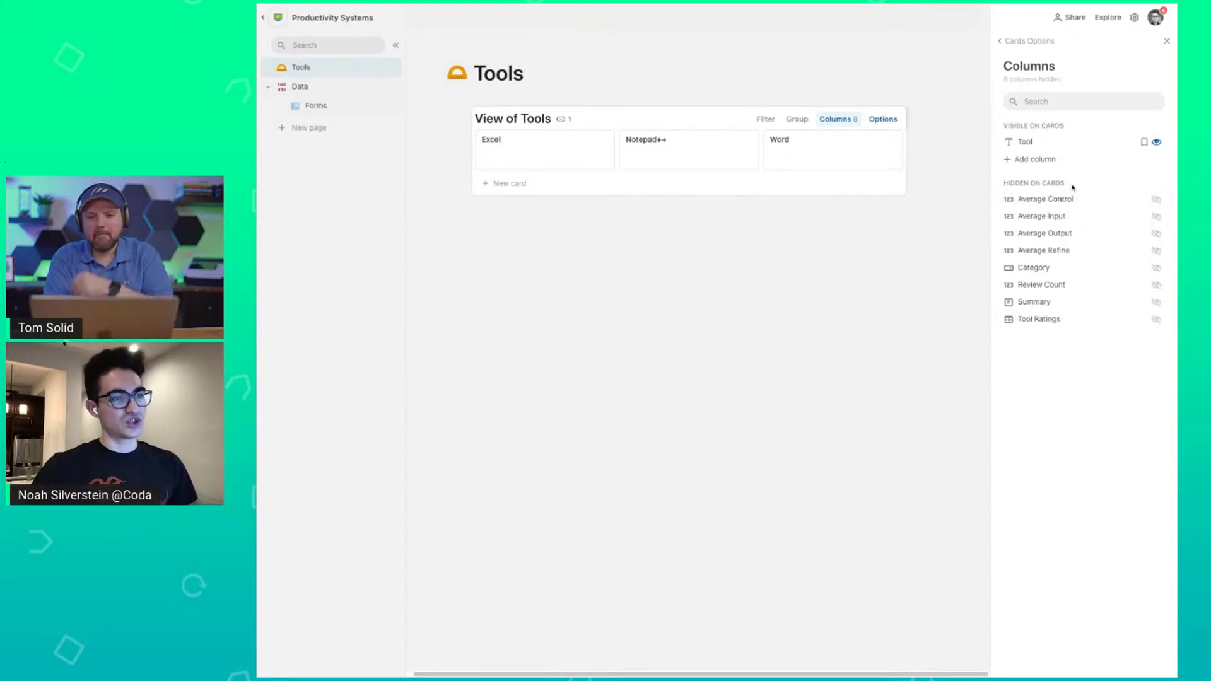
pyautogui.click(1155, 270)
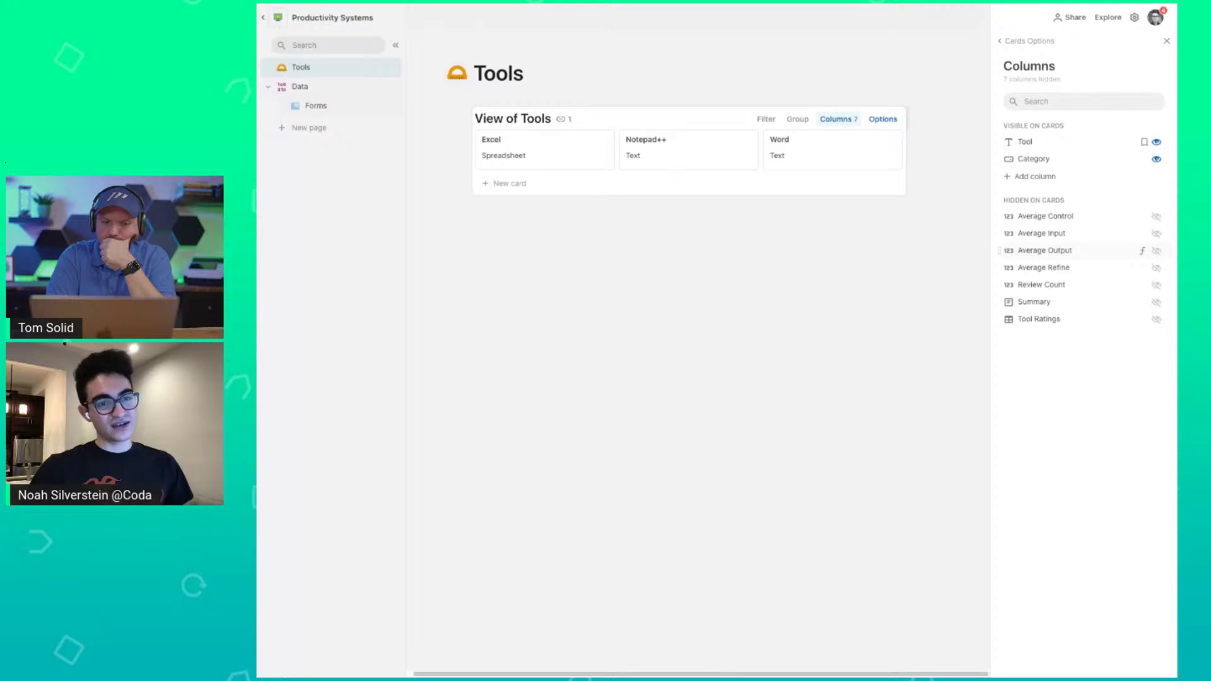
pyautogui.click(846, 300)
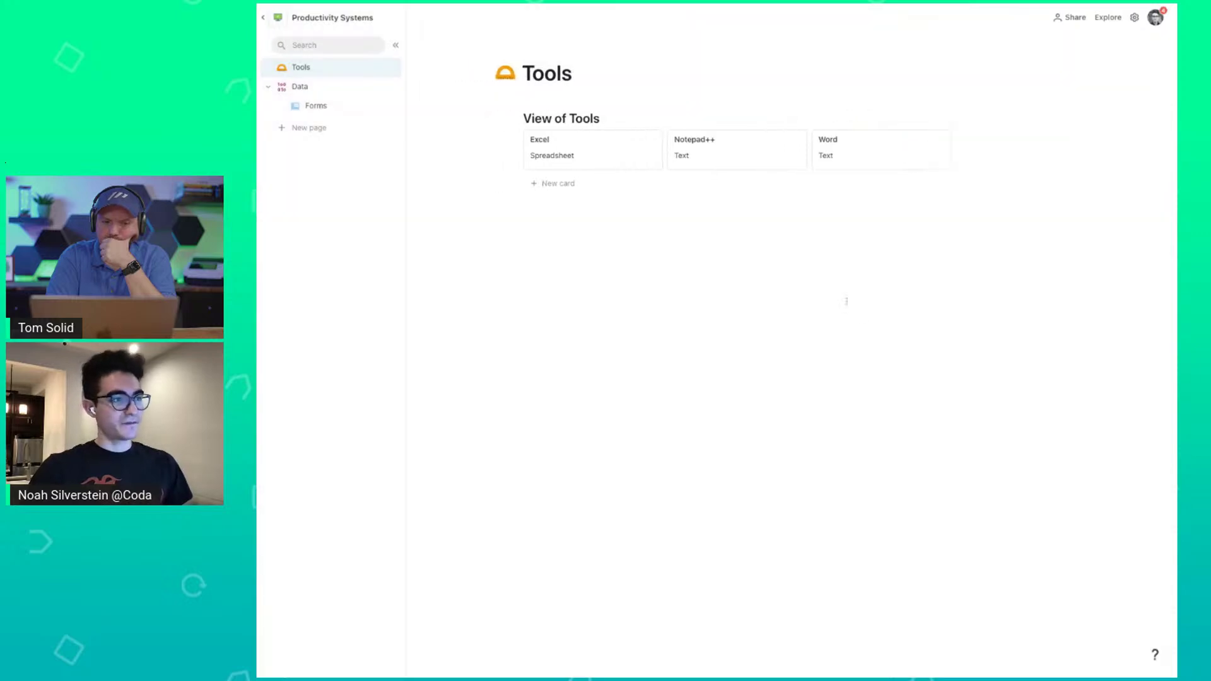
# Insert a column after Tool in the Data page's Tools table and set its type to Image URL.
pyautogui.click(327, 91)
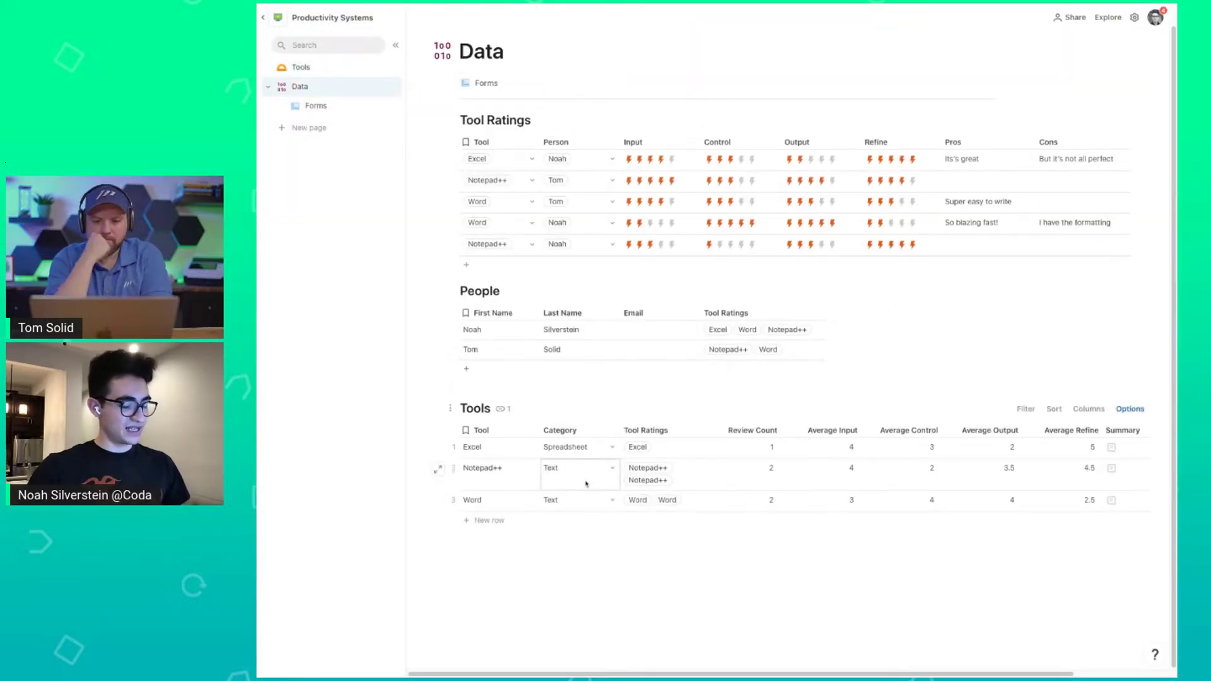
pyautogui.click(511, 429)
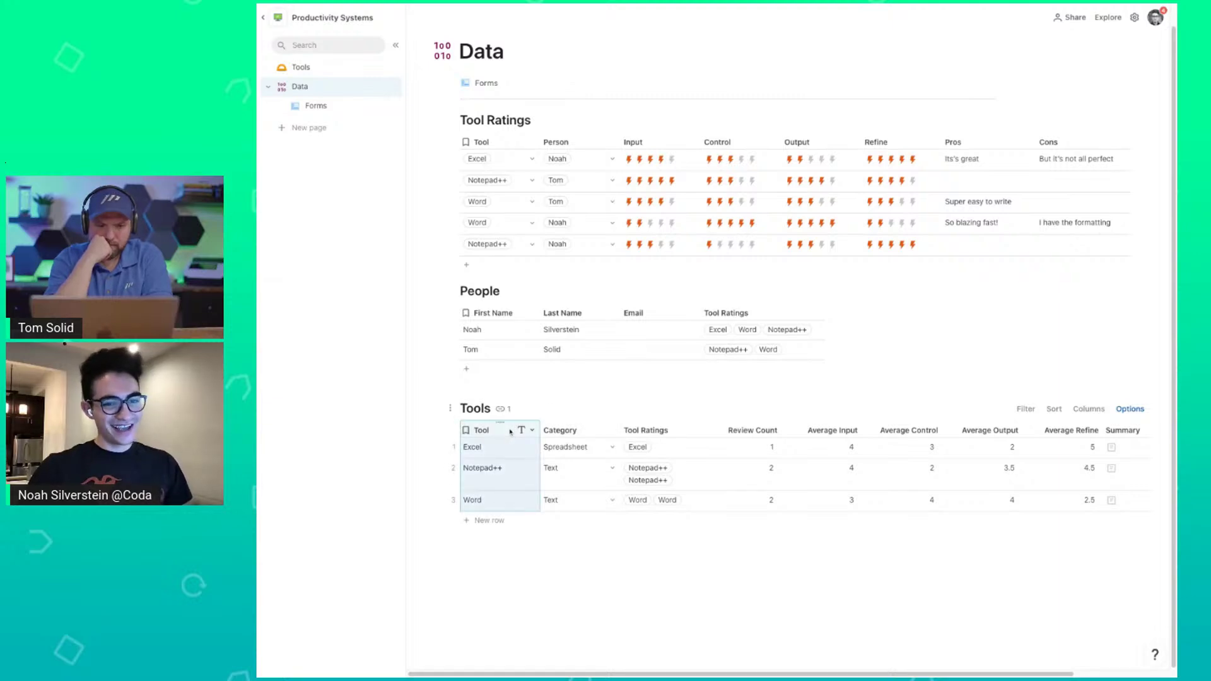
pyautogui.rightClick(511, 432)
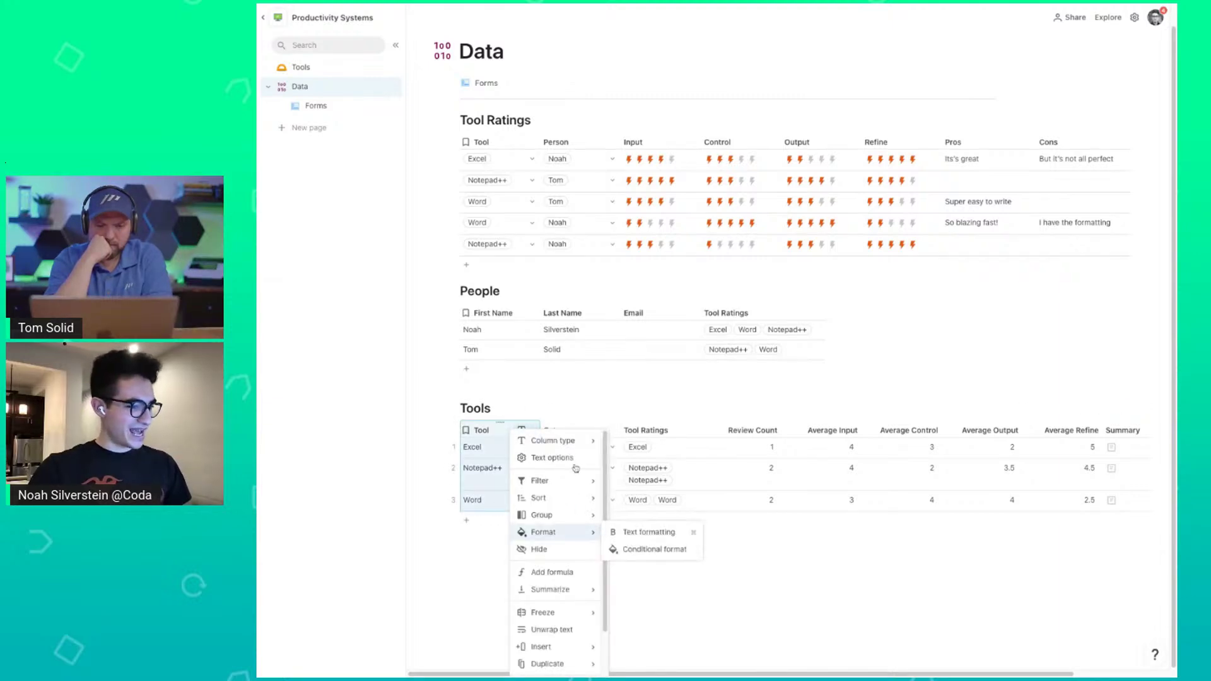
pyautogui.scroll(-1, 562, 586)
pyautogui.moveTo(563, 603)
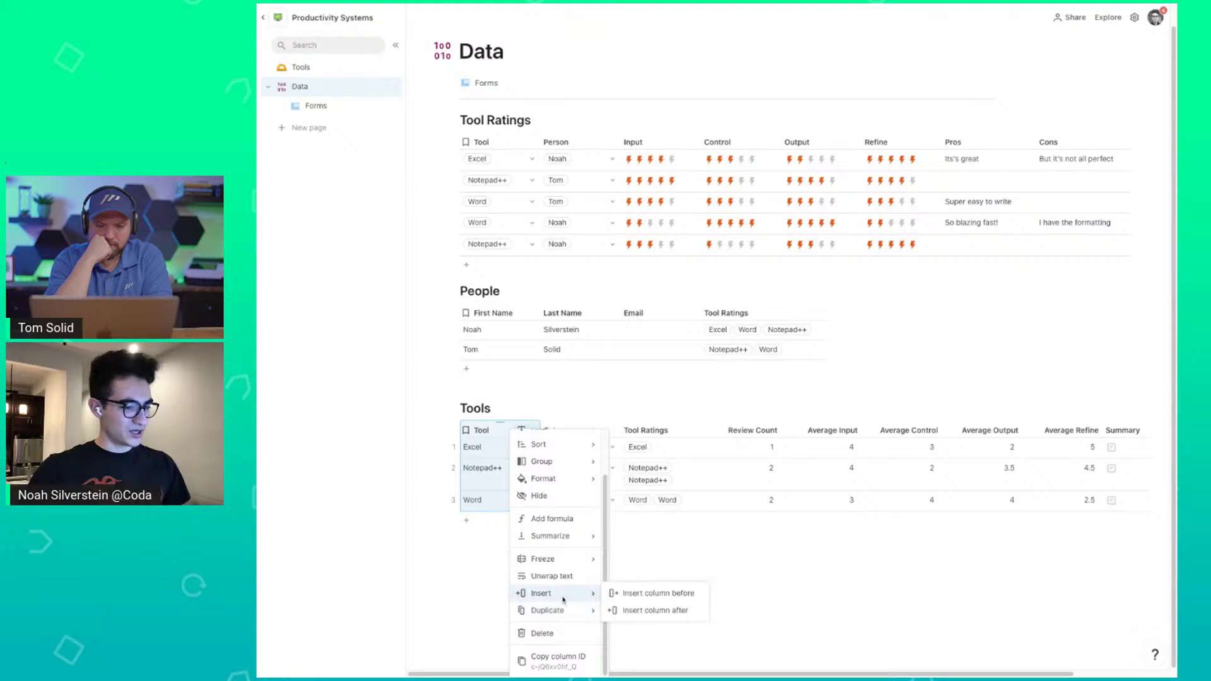
pyautogui.click(635, 609)
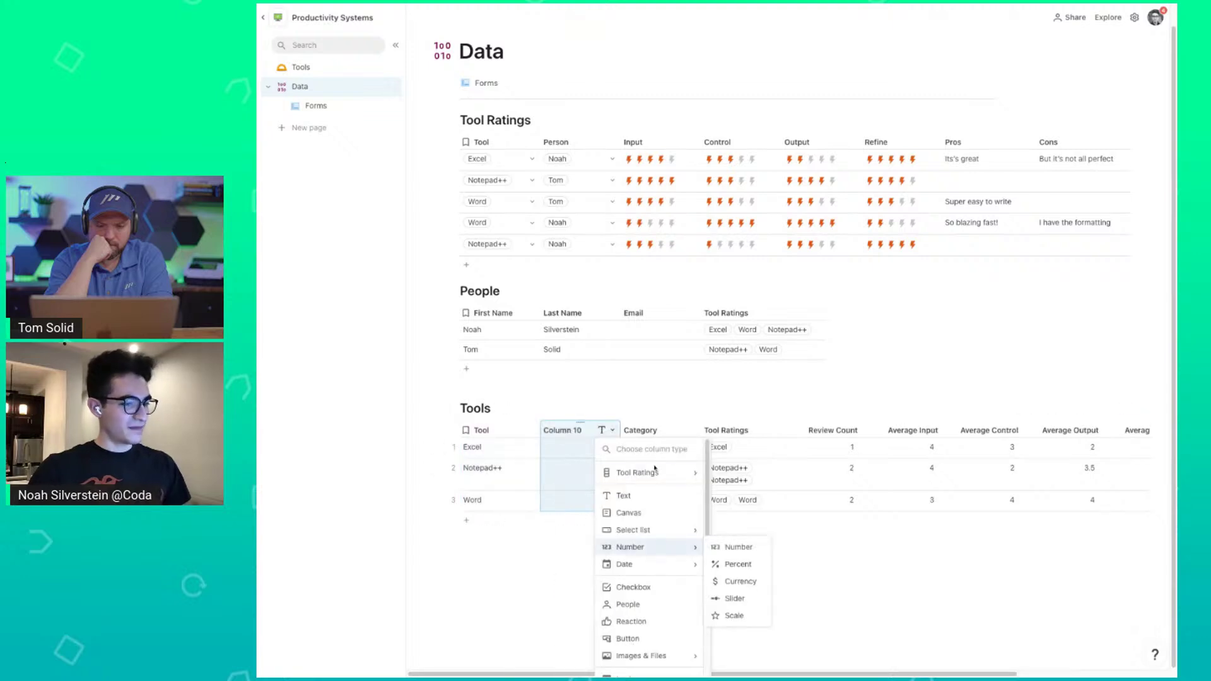
pyautogui.moveTo(657, 563)
pyautogui.scroll(-1, 657, 564)
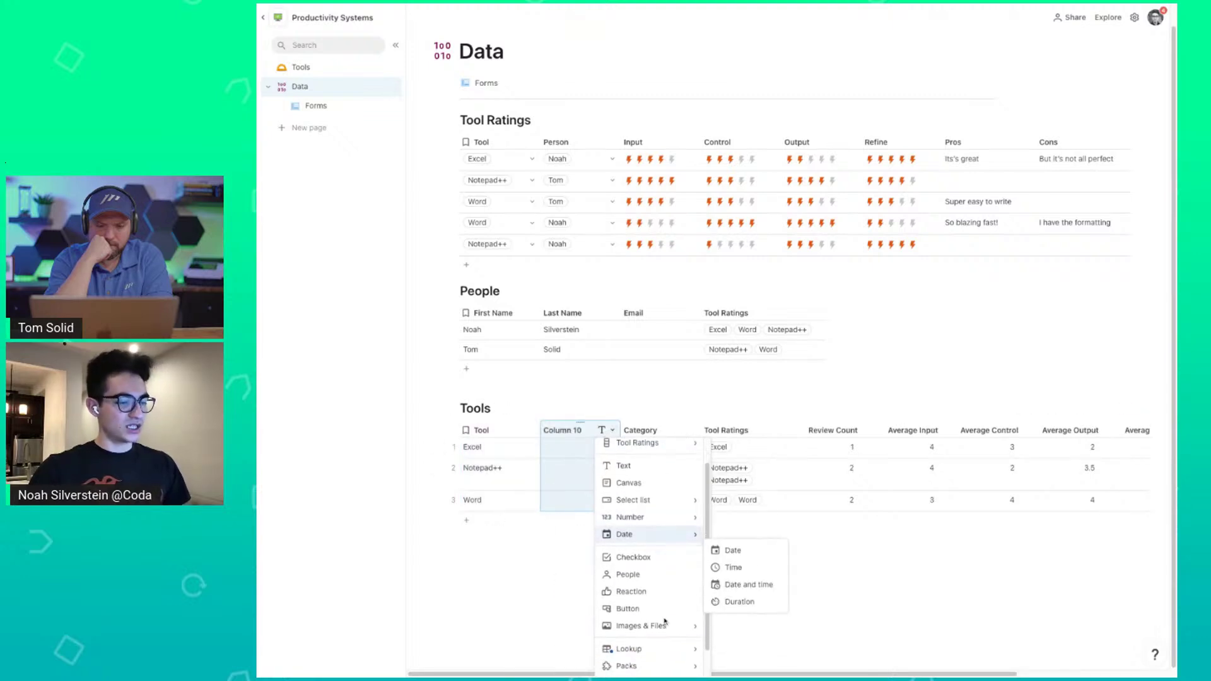
pyautogui.moveTo(666, 625)
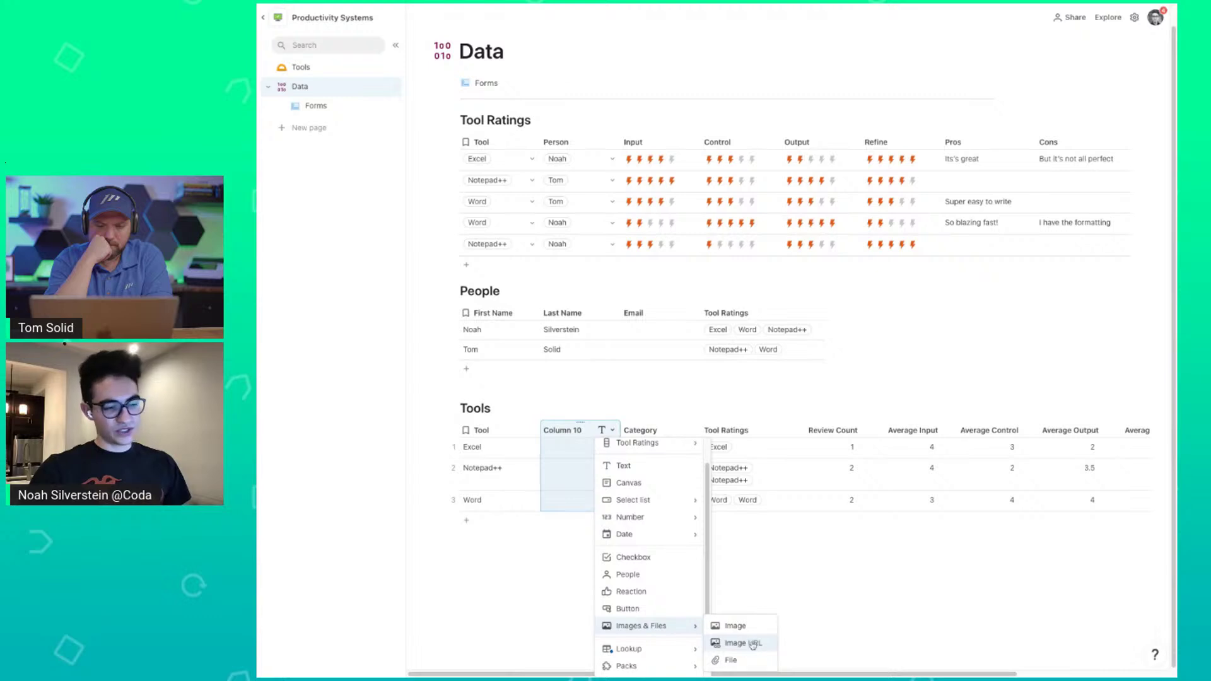
pyautogui.click(743, 643)
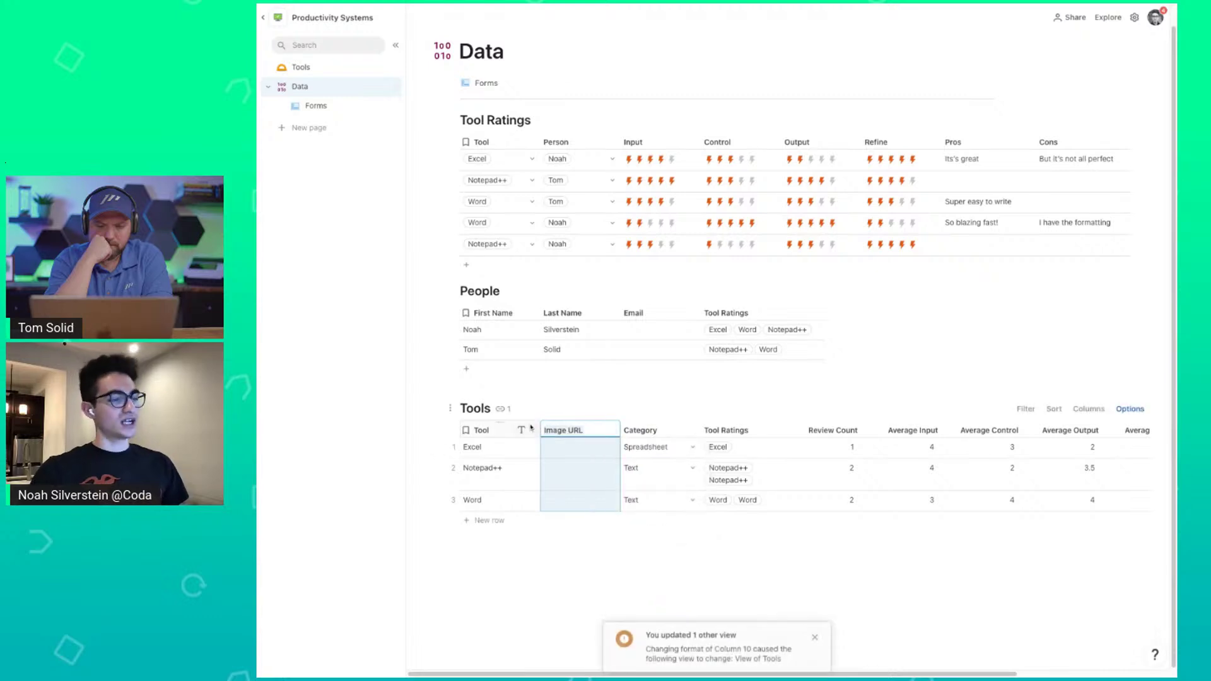
# Paste the Excel logo's web address into the Excel row's Image URL cell.
pyautogui.click(598, 454)
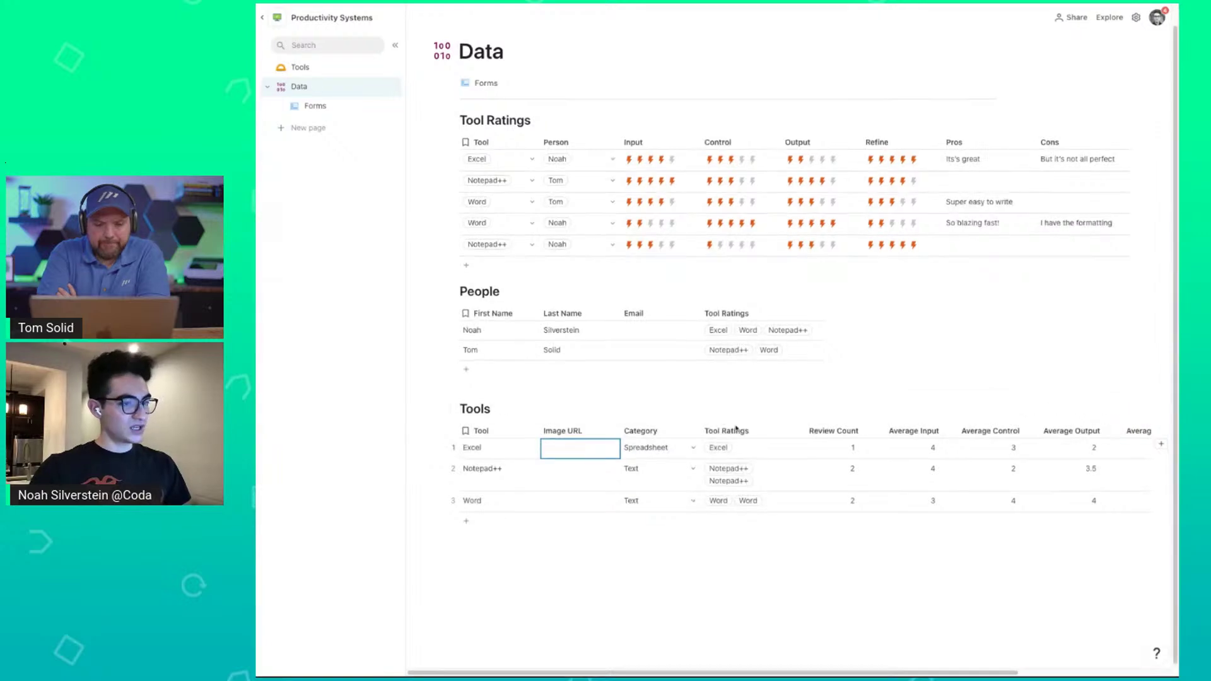
pyautogui.hotkey('ctrl', 'v')
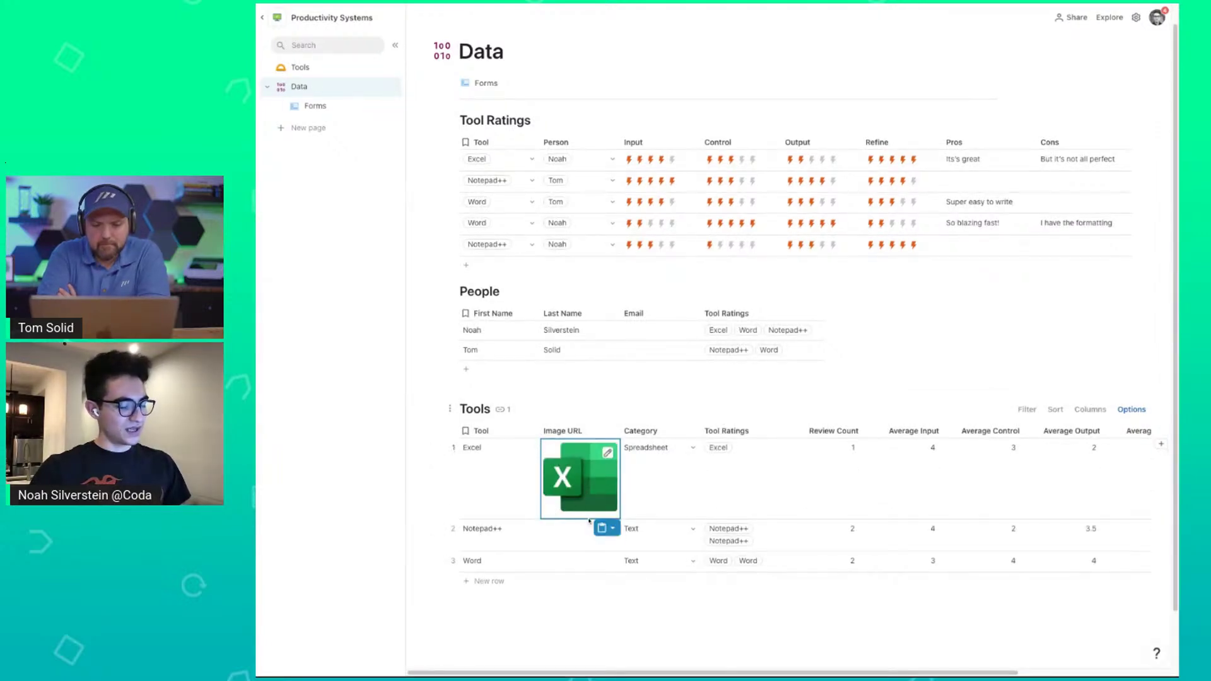
# Paste the Excel logo's Wikimedia link as text below the Tools table and undo the paste.
pyautogui.click(527, 651)
pyautogui.write('https://upload.wikimedia.org/wikipedia/commons/thumb/3/34/Microsoft_Office_Excel_%282019%E2%80%93present%29.svg/Microsoft_Office_Excel_%282019%E2%80%93present%29.svg.png')
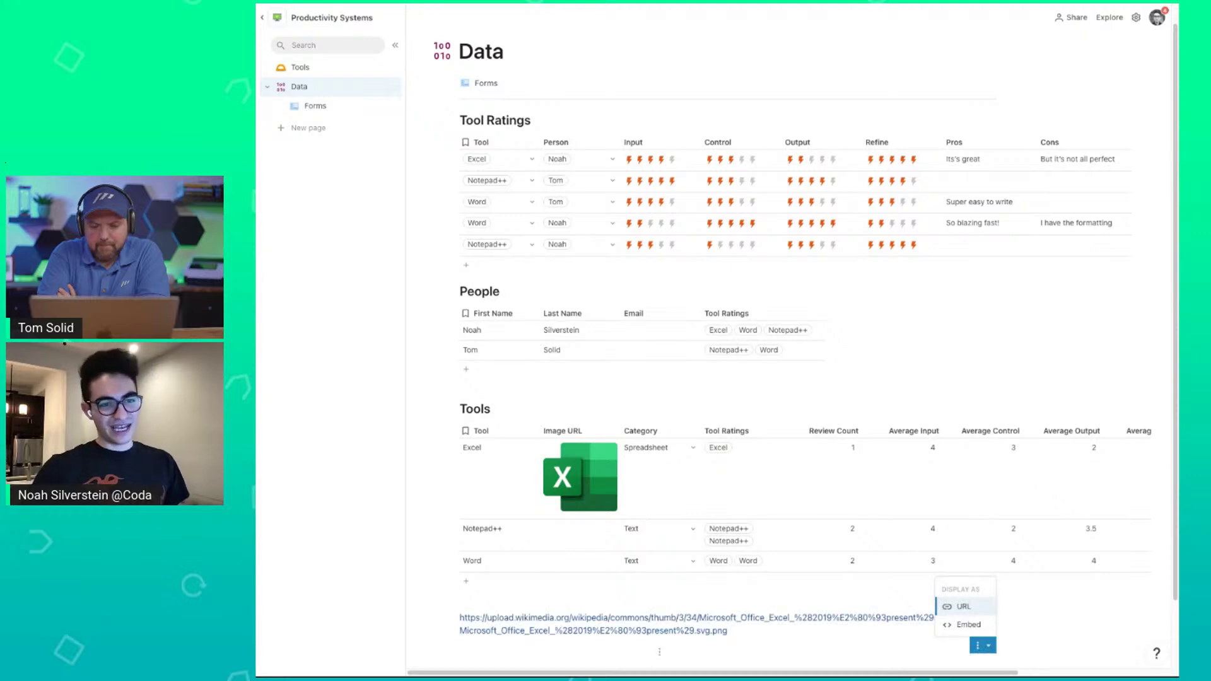
pyautogui.hotkey('ctrl', 'z')
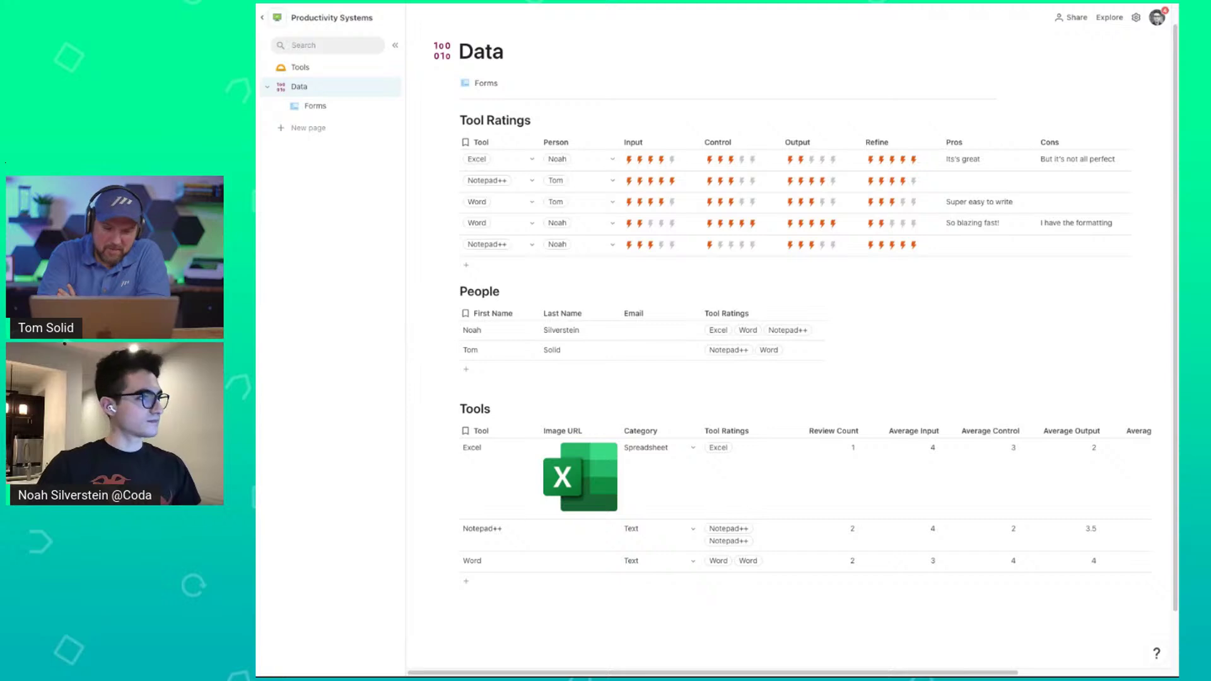
# Paste an image link into the Notepad++ row's Image URL cell, undo it, and paste the Notepad++ logo's link instead.
pyautogui.click(580, 536)
pyautogui.hotkey('ctrl', 'v')
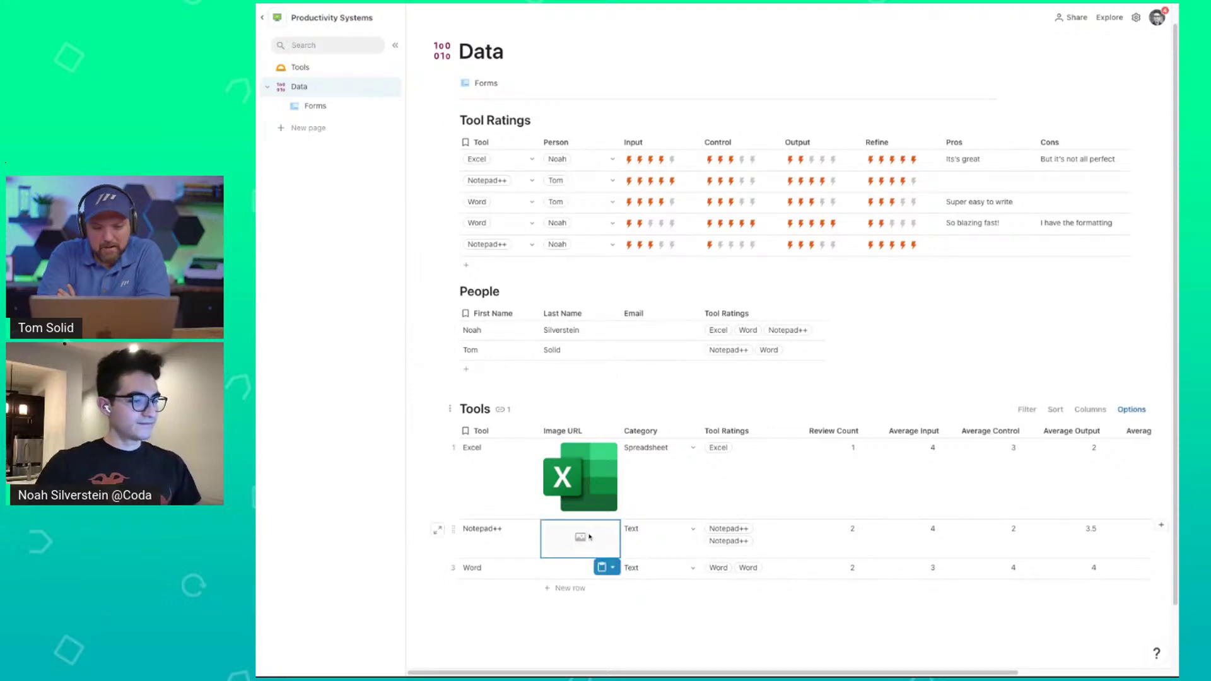
pyautogui.hotkey('ctrl', 'z')
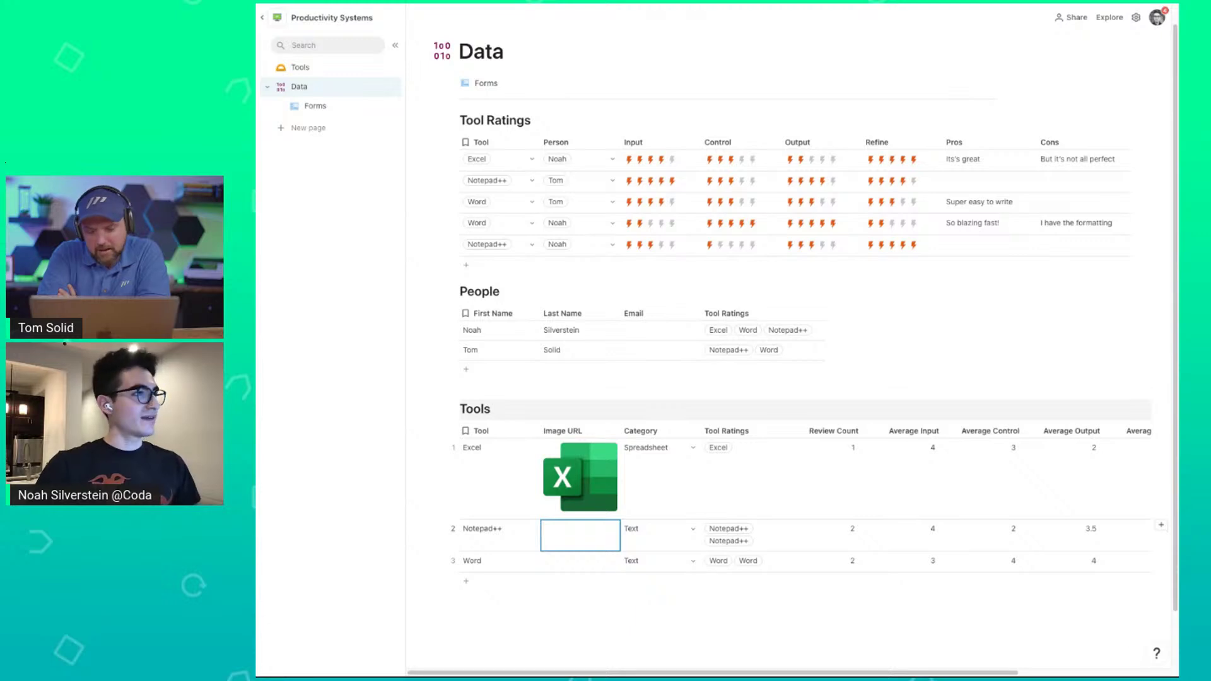
pyautogui.hotkey('ctrl', 'v')
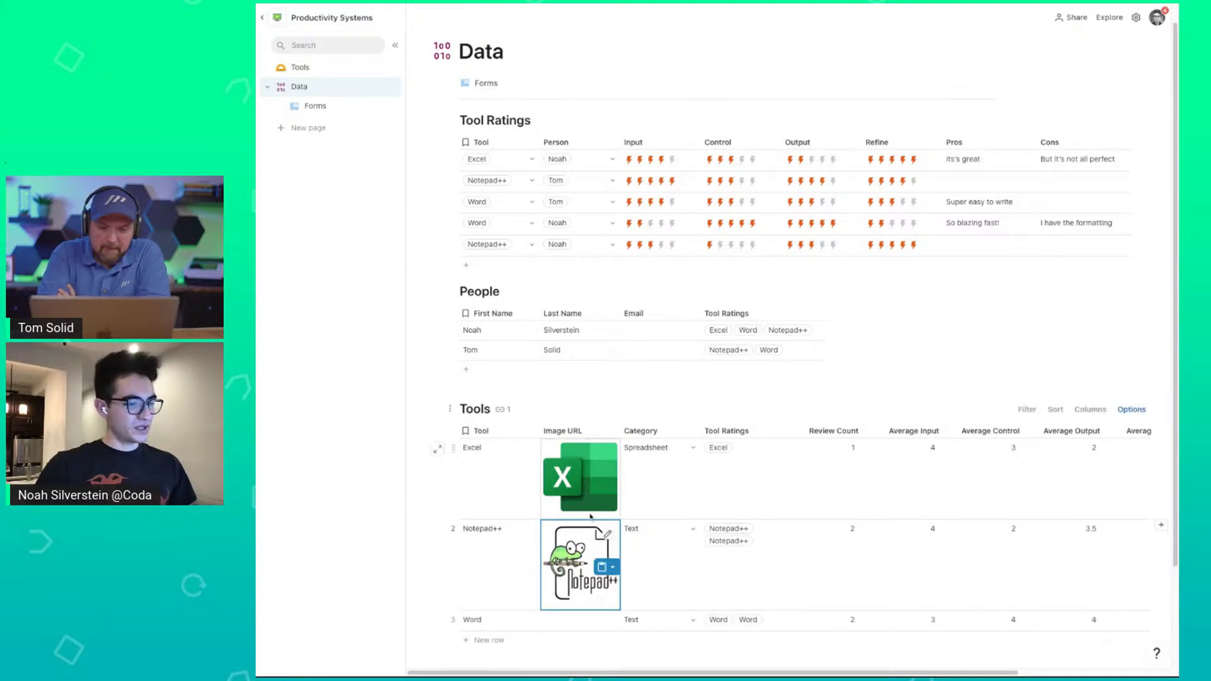
# Examine the Images & Files column types available for the Image URL column, leaving without choosing another type.
pyautogui.click(612, 431)
pyautogui.moveTo(669, 449)
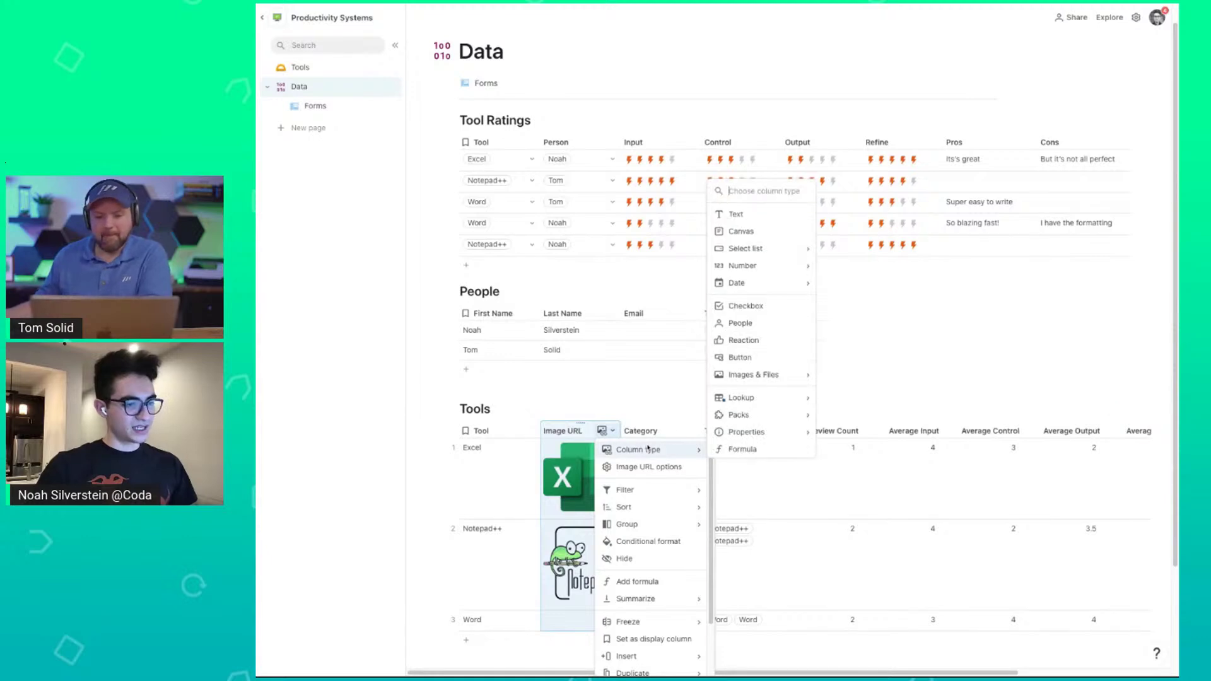
pyautogui.moveTo(776, 375)
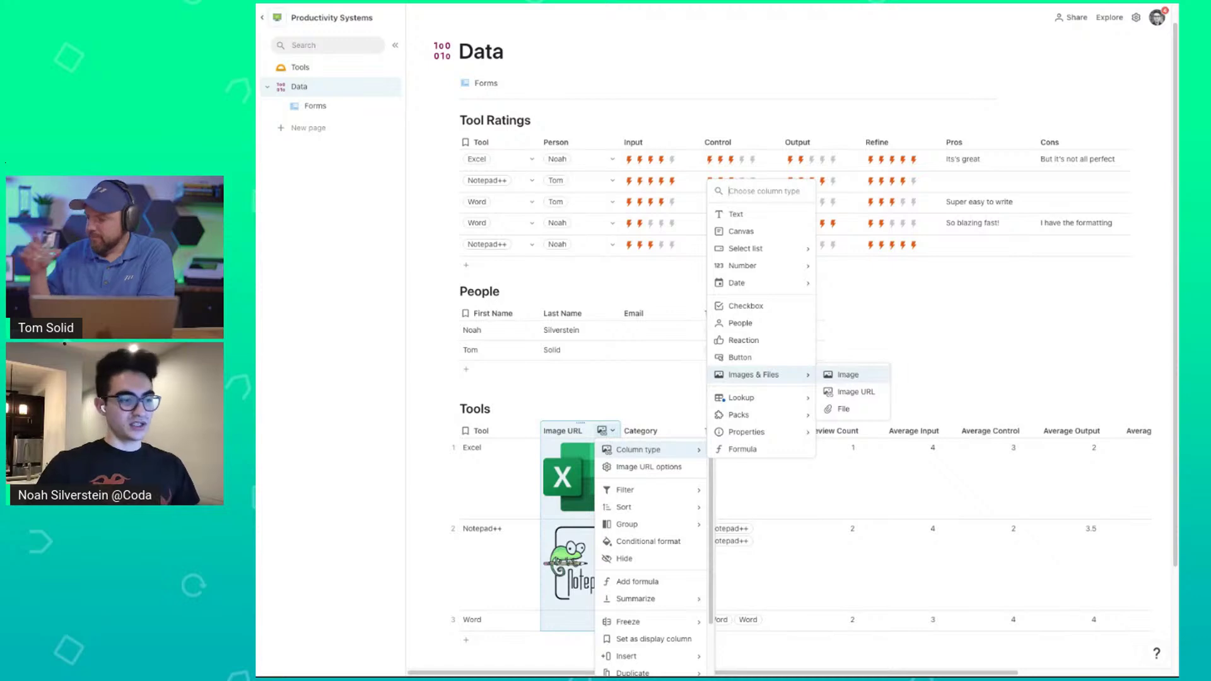
pyautogui.press('Down')
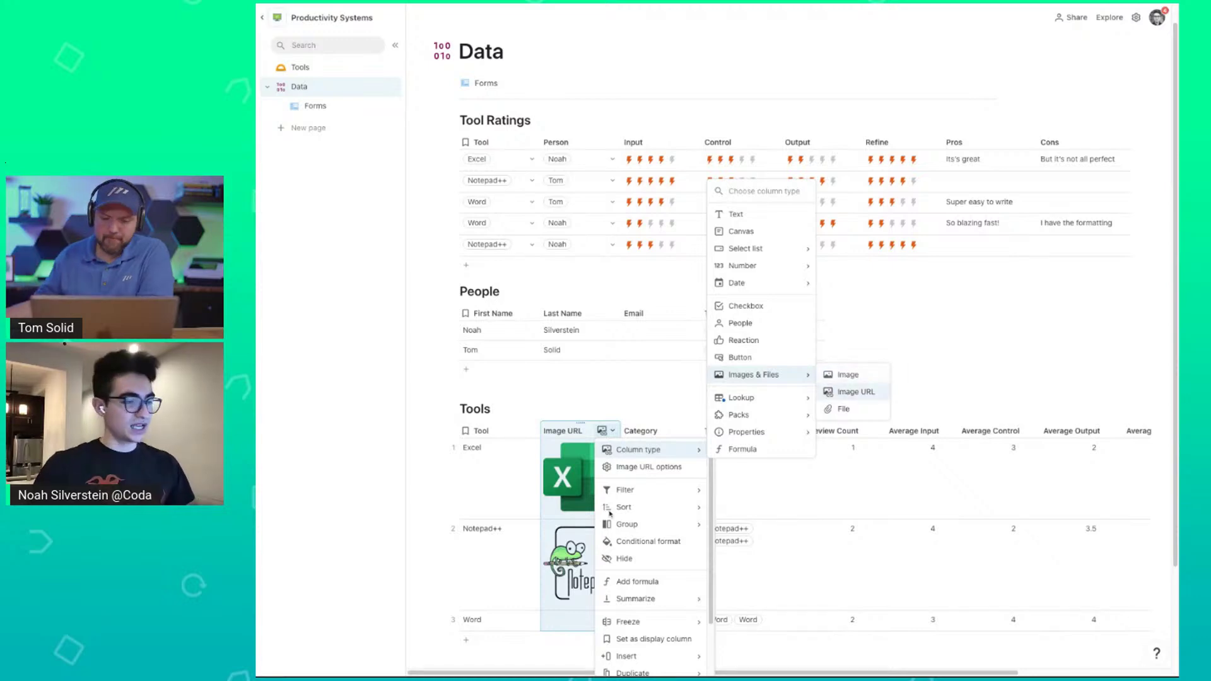
pyautogui.click(495, 485)
# Paste the Word logo's link into the Word row's Image URL cell.
pyautogui.scroll(-1, 558, 452)
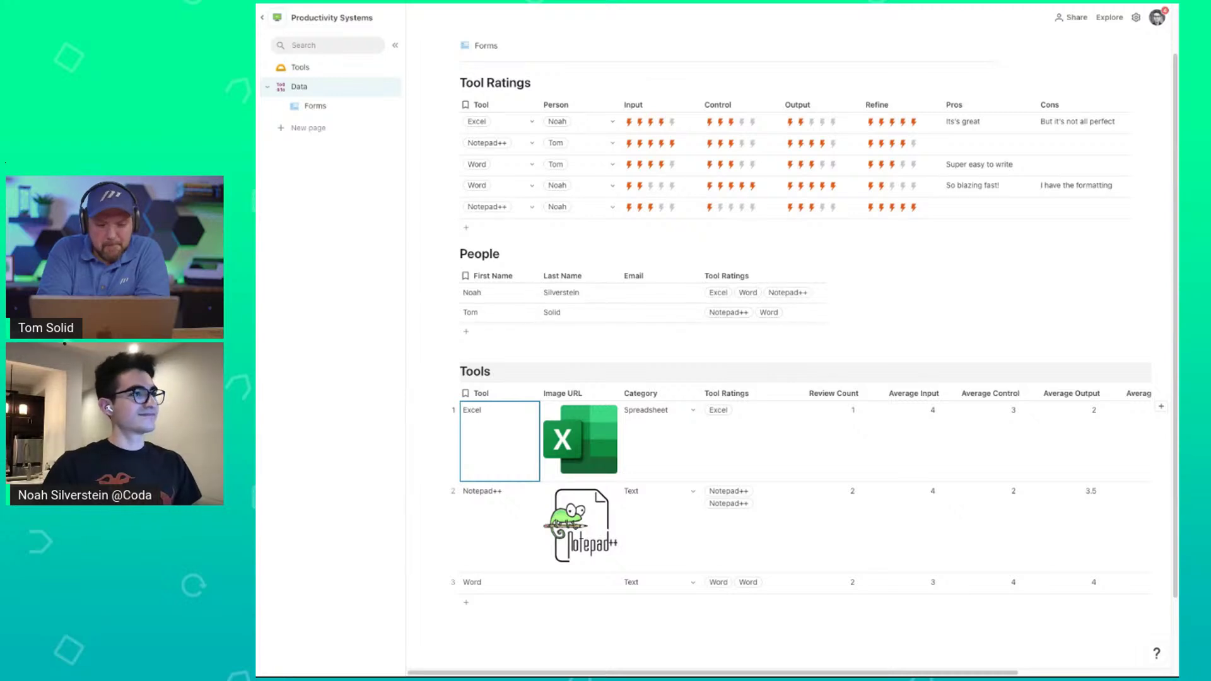
pyautogui.click(581, 583)
pyautogui.hotkey('ctrl', 'v')
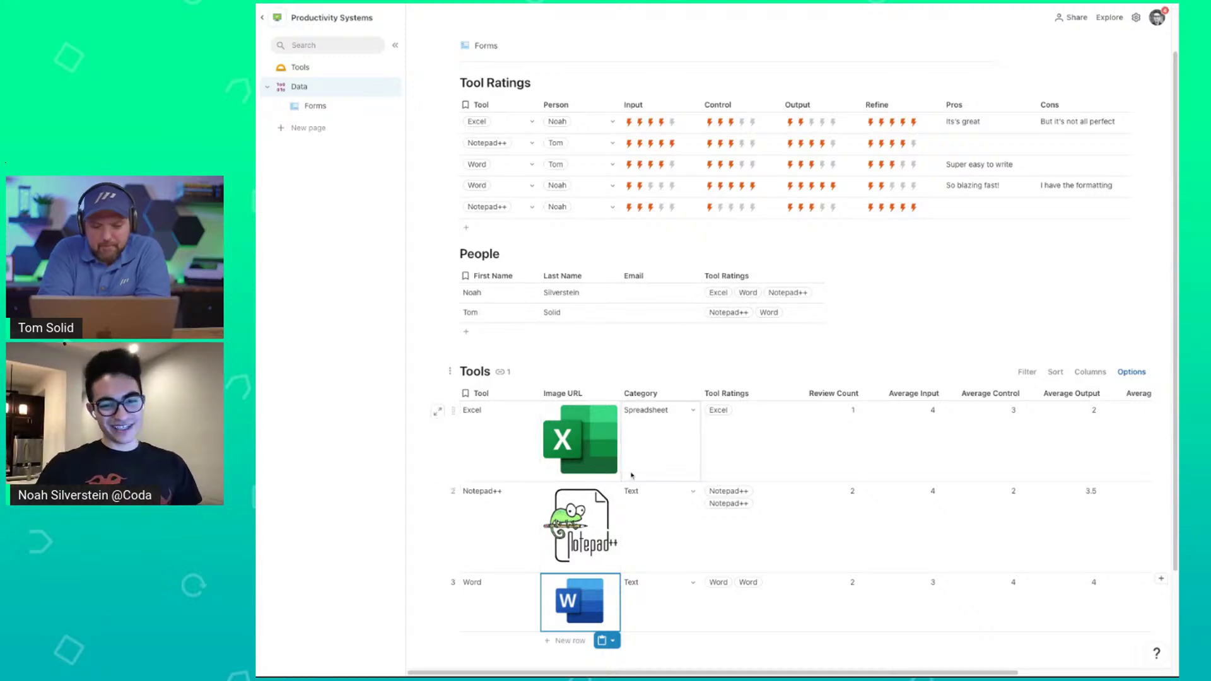
# On the Tools page, set the cards' cover image to the Image URL column with the Small image layout.
pyautogui.scroll(-1, 661, 467)
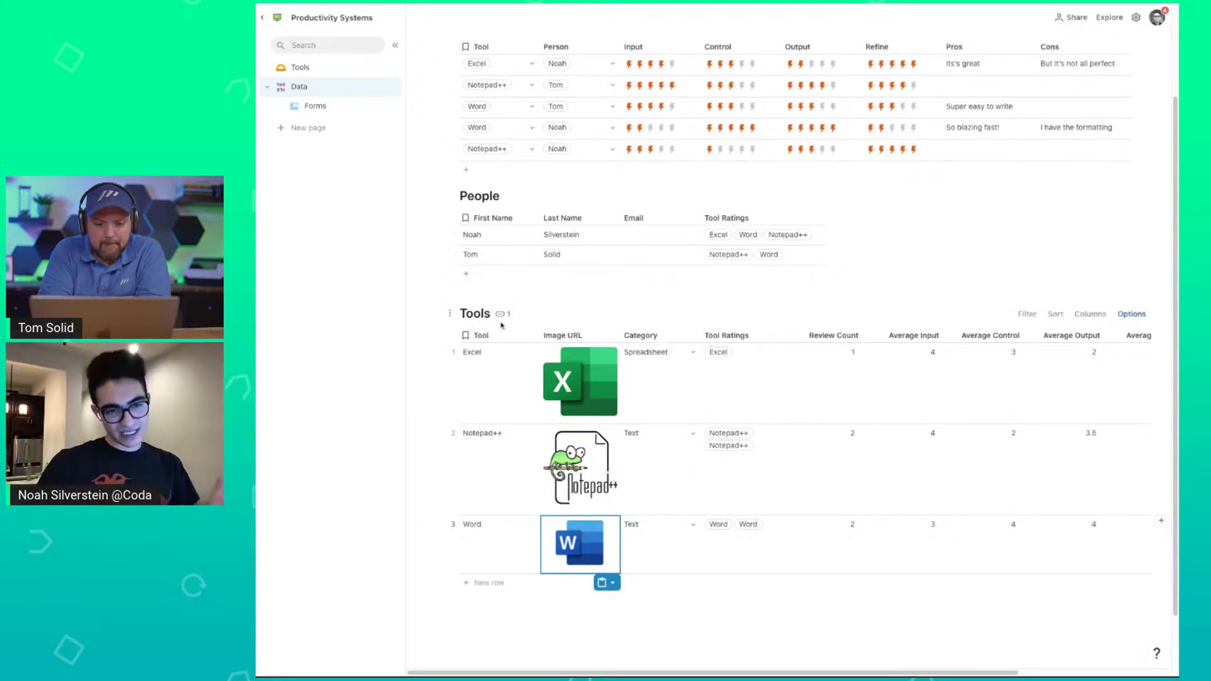
pyautogui.click(325, 67)
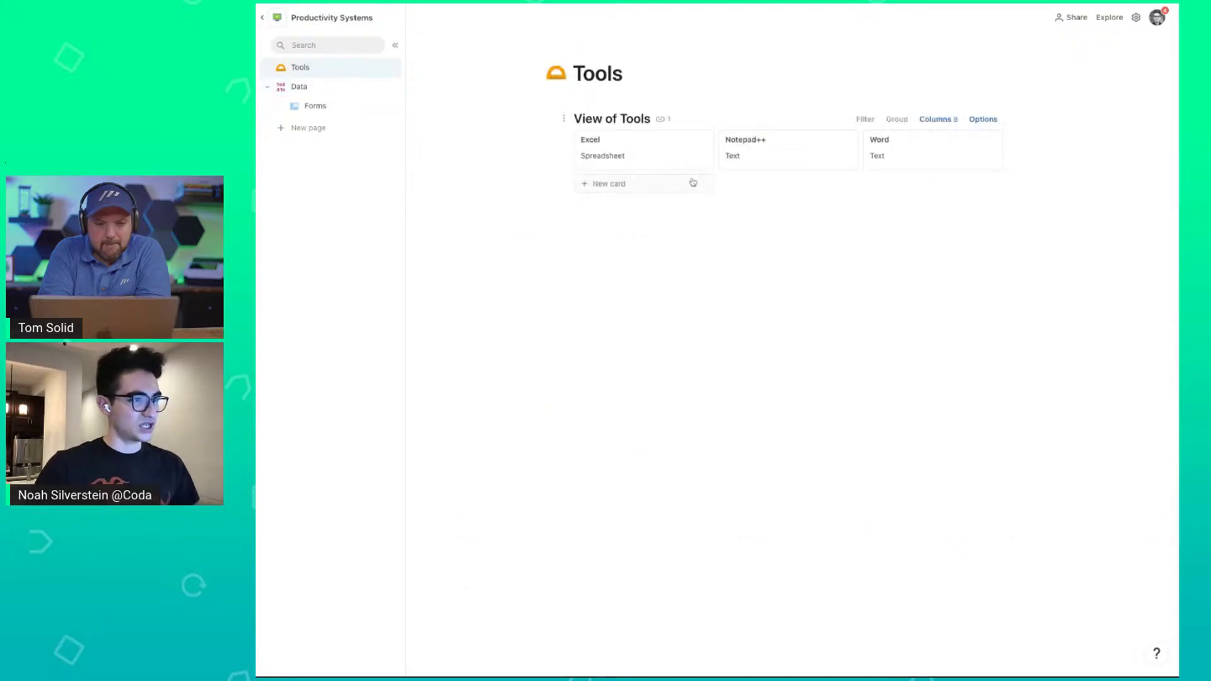
pyautogui.click(982, 123)
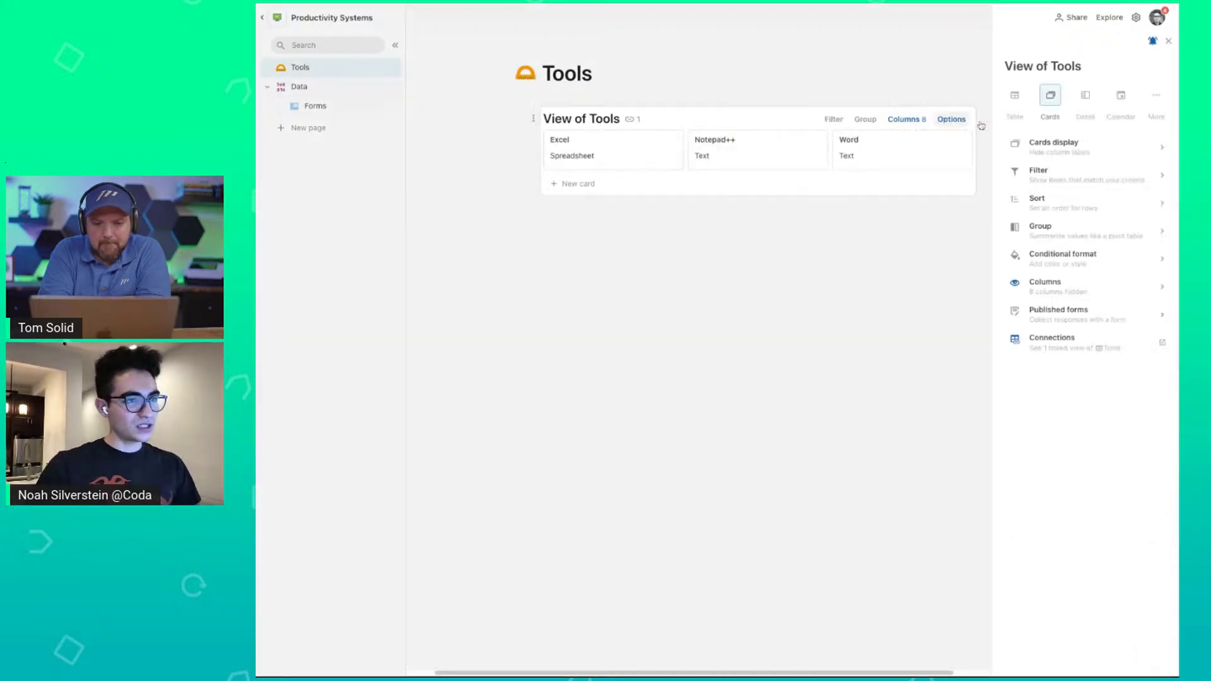
pyautogui.click(1104, 148)
pyautogui.click(1043, 111)
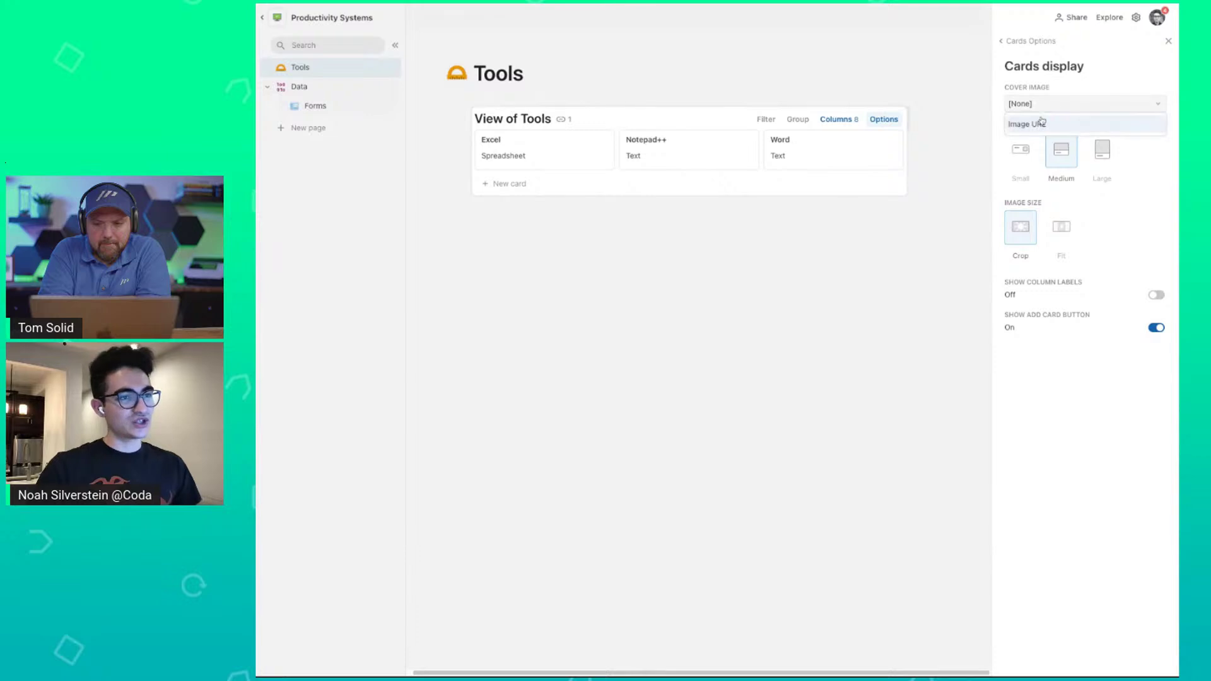
pyautogui.click(1041, 127)
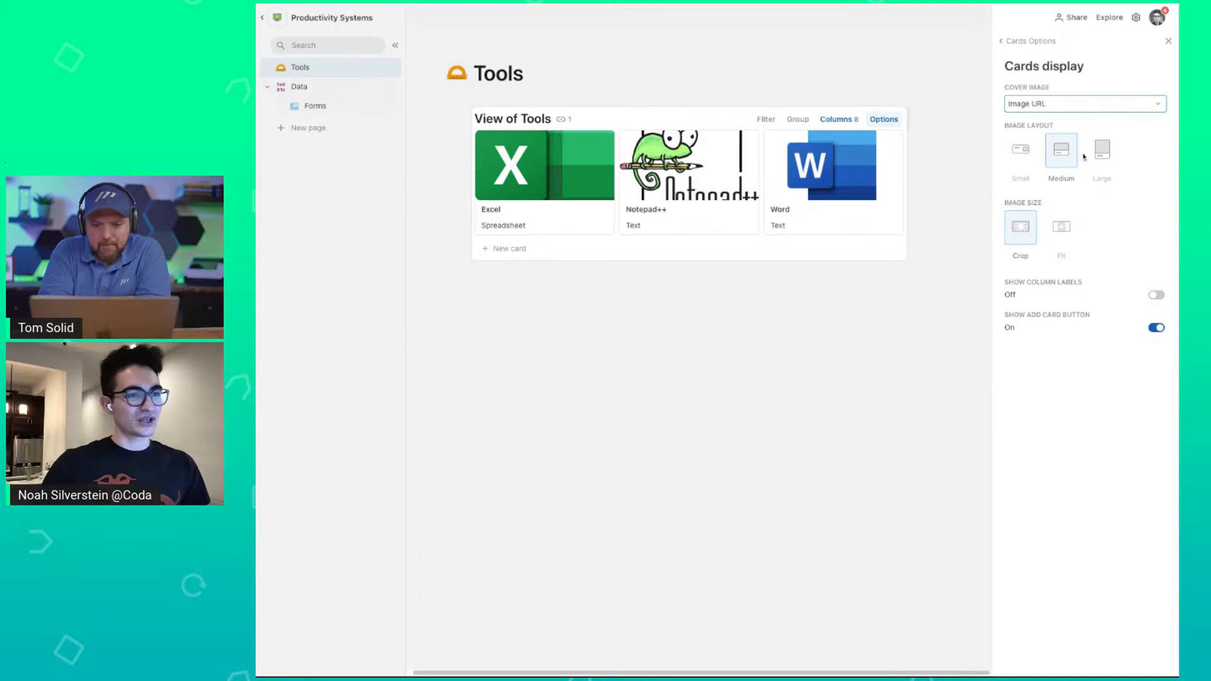
pyautogui.click(1014, 155)
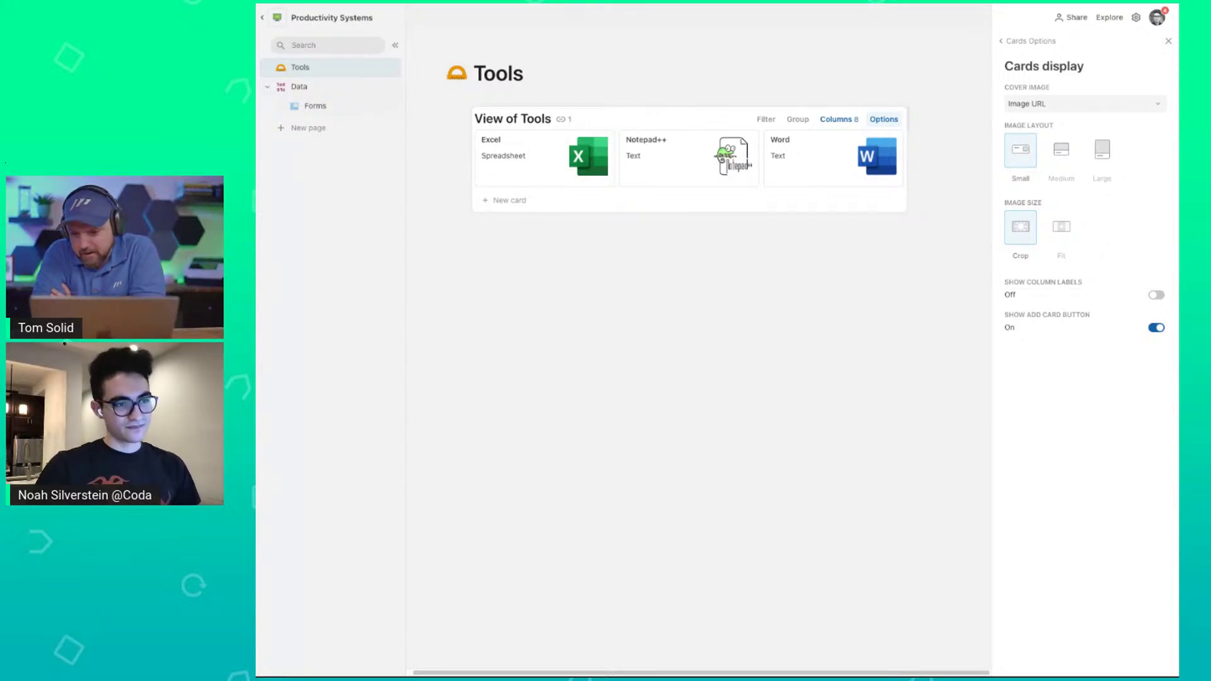
# Show the Average Control, Average Input, Average Output and Average Refine columns on the tool cards.
pyautogui.click(1028, 41)
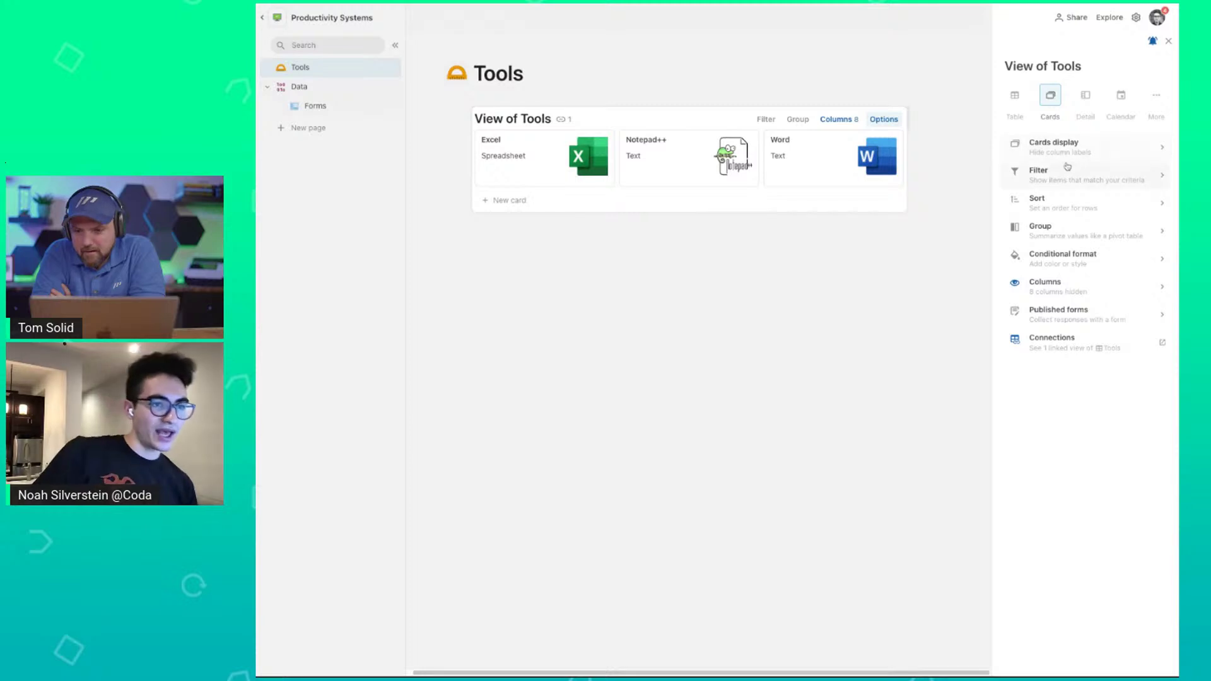
pyautogui.click(1055, 310)
pyautogui.click(1013, 41)
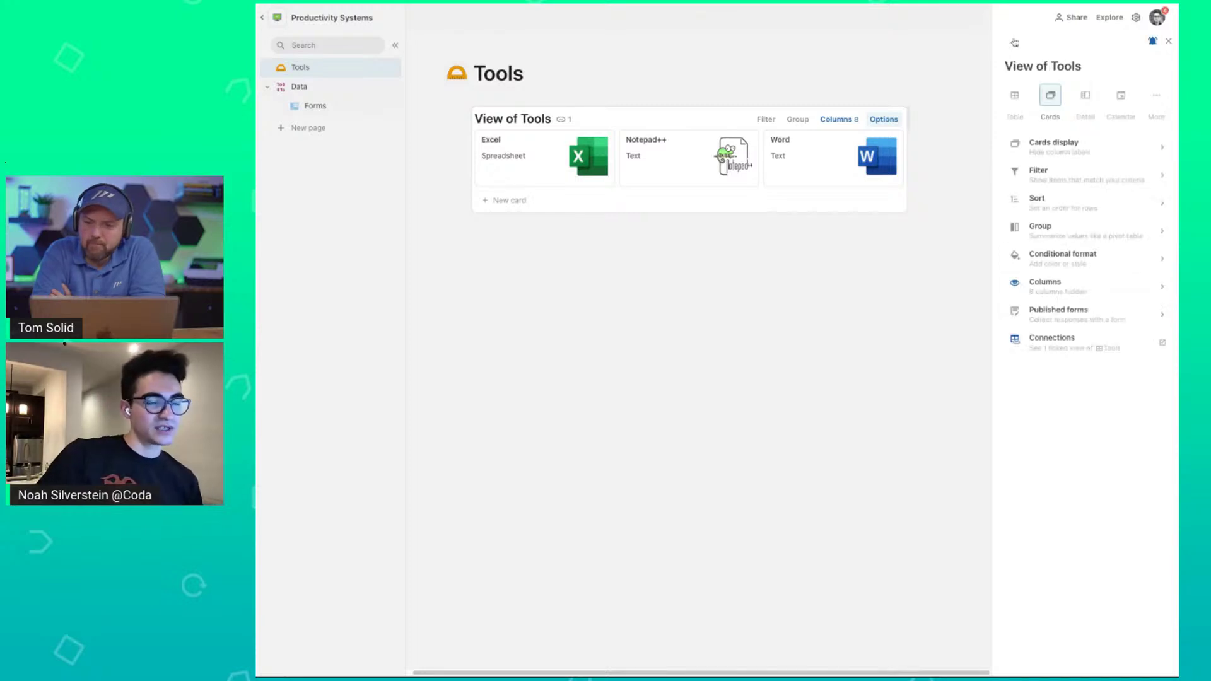
pyautogui.click(1060, 278)
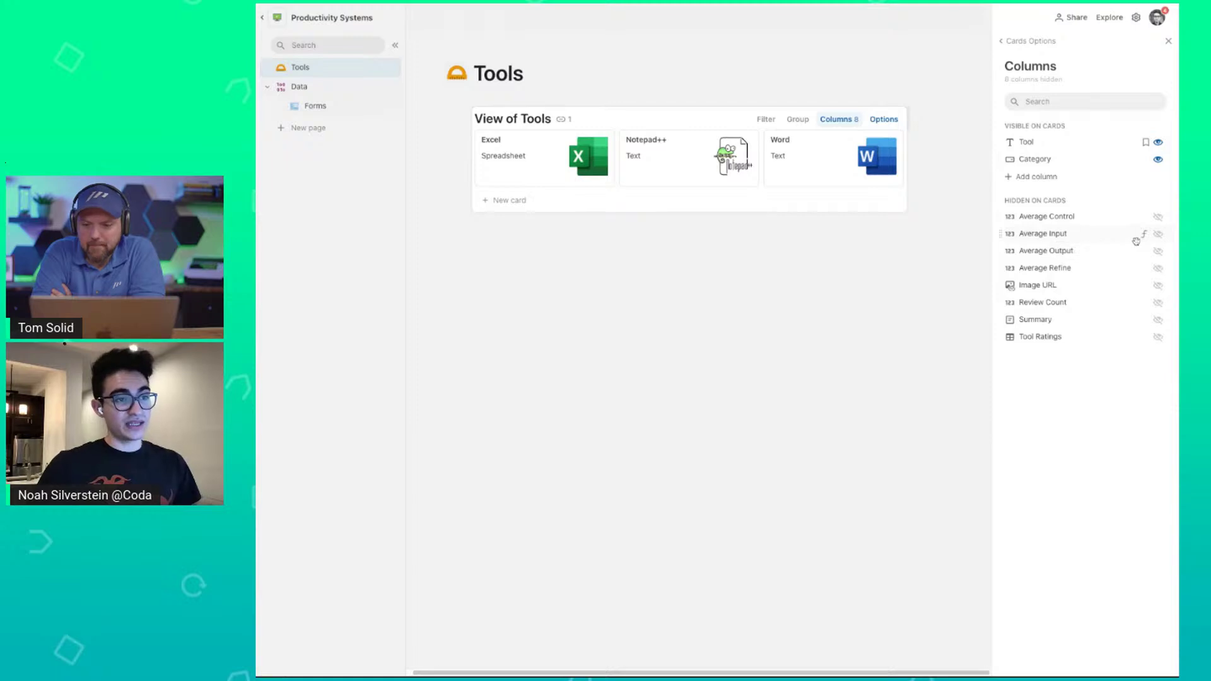
pyautogui.click(1161, 218)
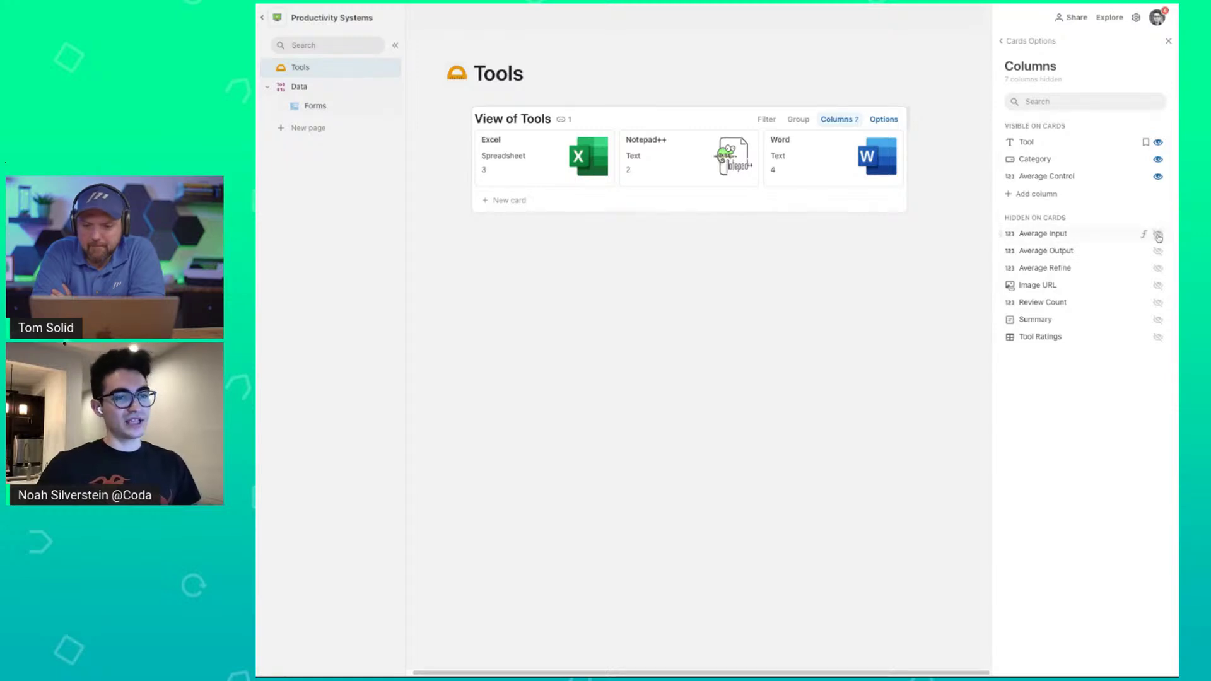
pyautogui.click(1159, 234)
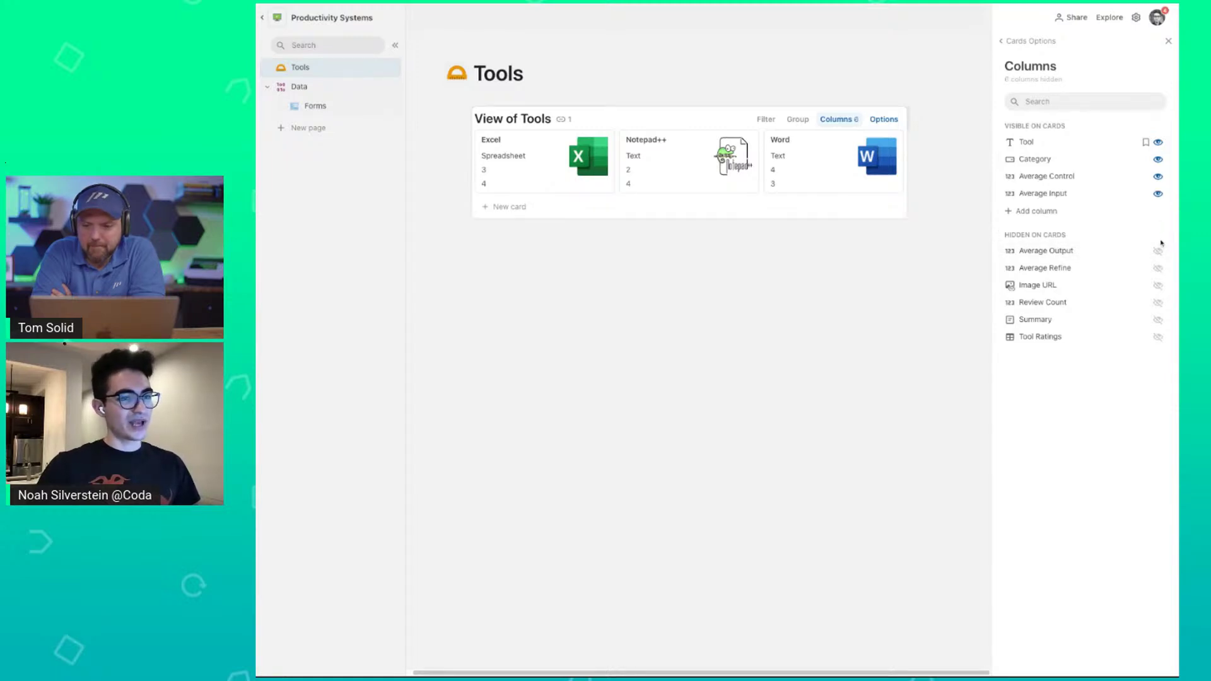
pyautogui.click(1159, 251)
pyautogui.click(1158, 267)
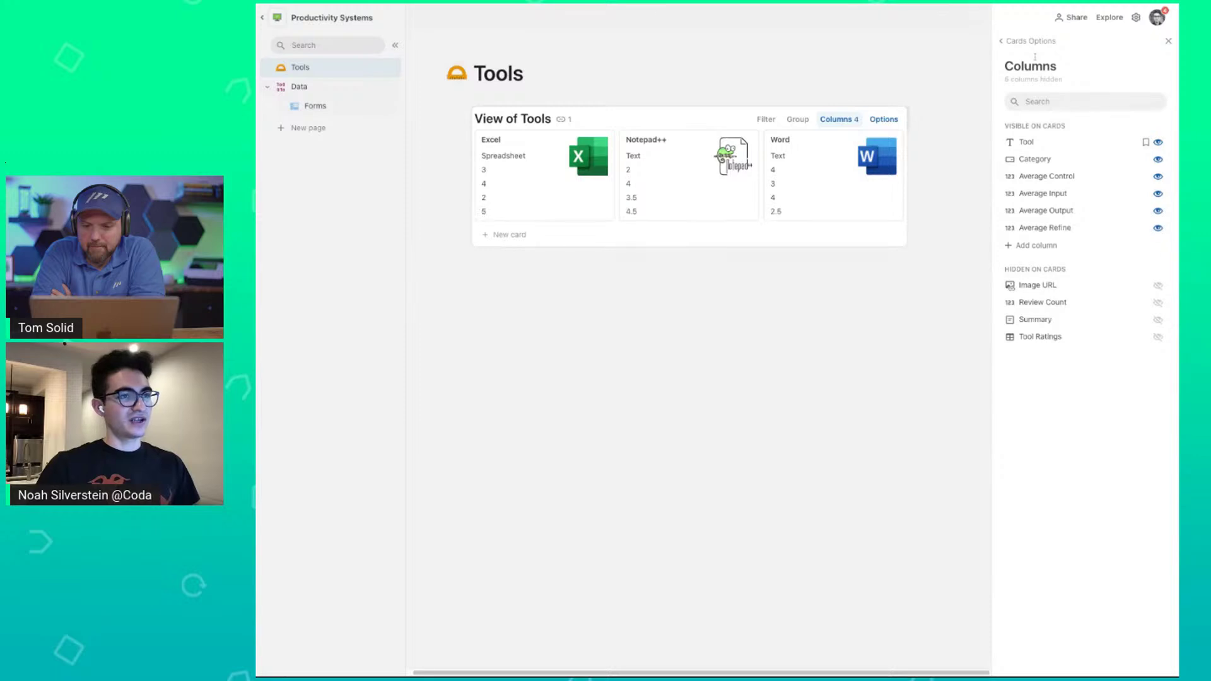
# Turn on column labels for the cards, and undo both the labels and the added average columns.
pyautogui.click(1022, 41)
pyautogui.click(1073, 147)
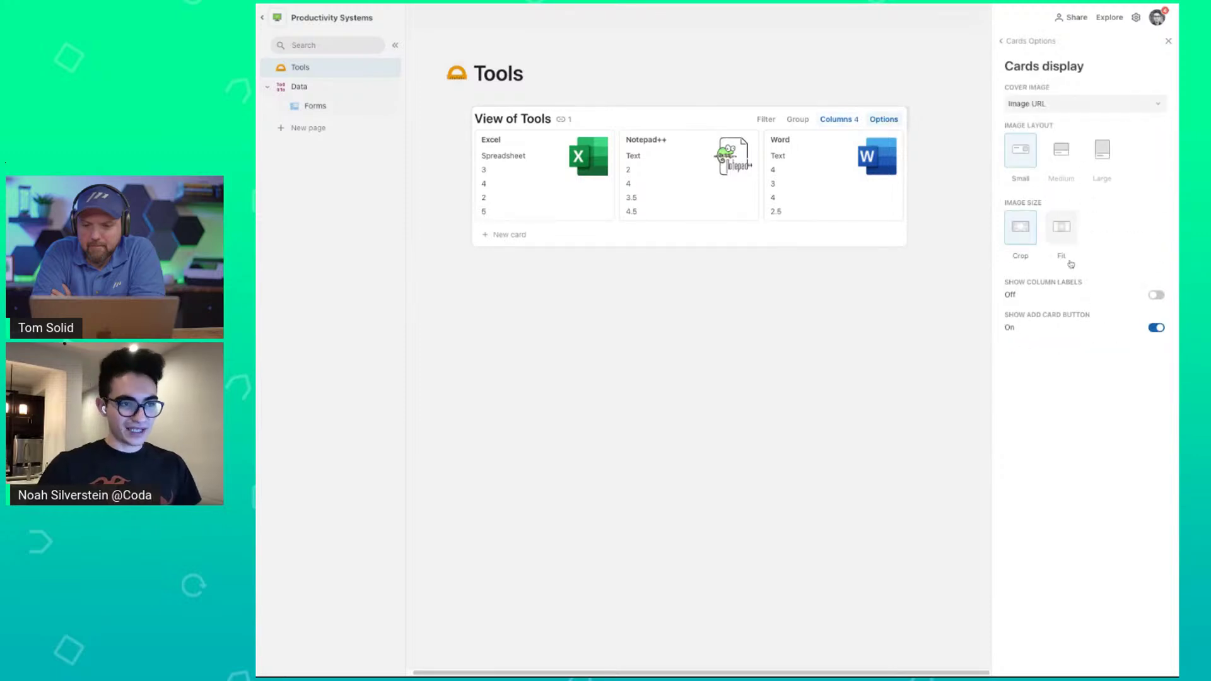
pyautogui.click(1156, 297)
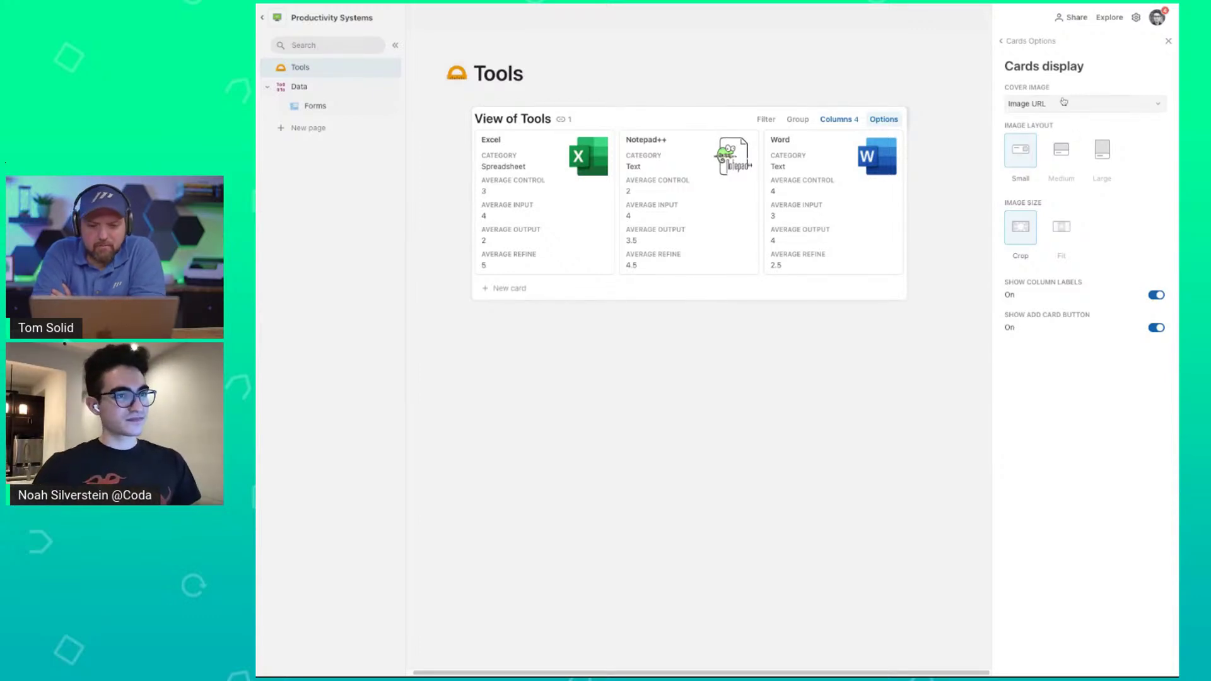
pyautogui.click(1031, 41)
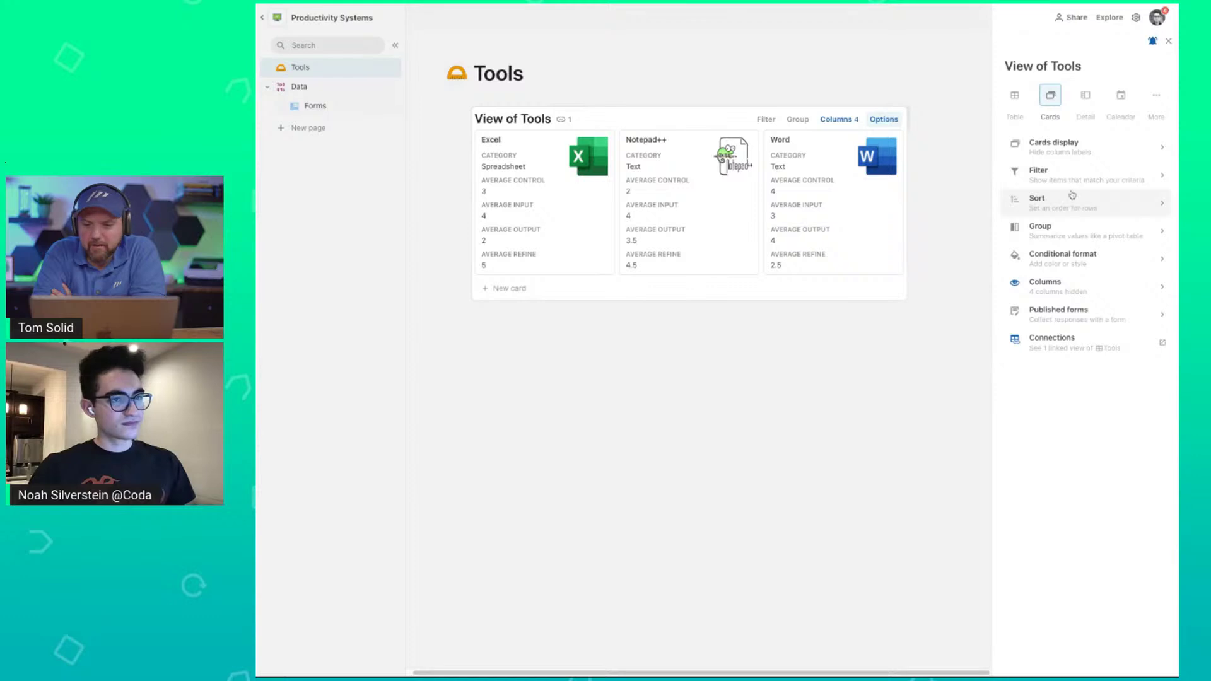
pyautogui.press('Escape')
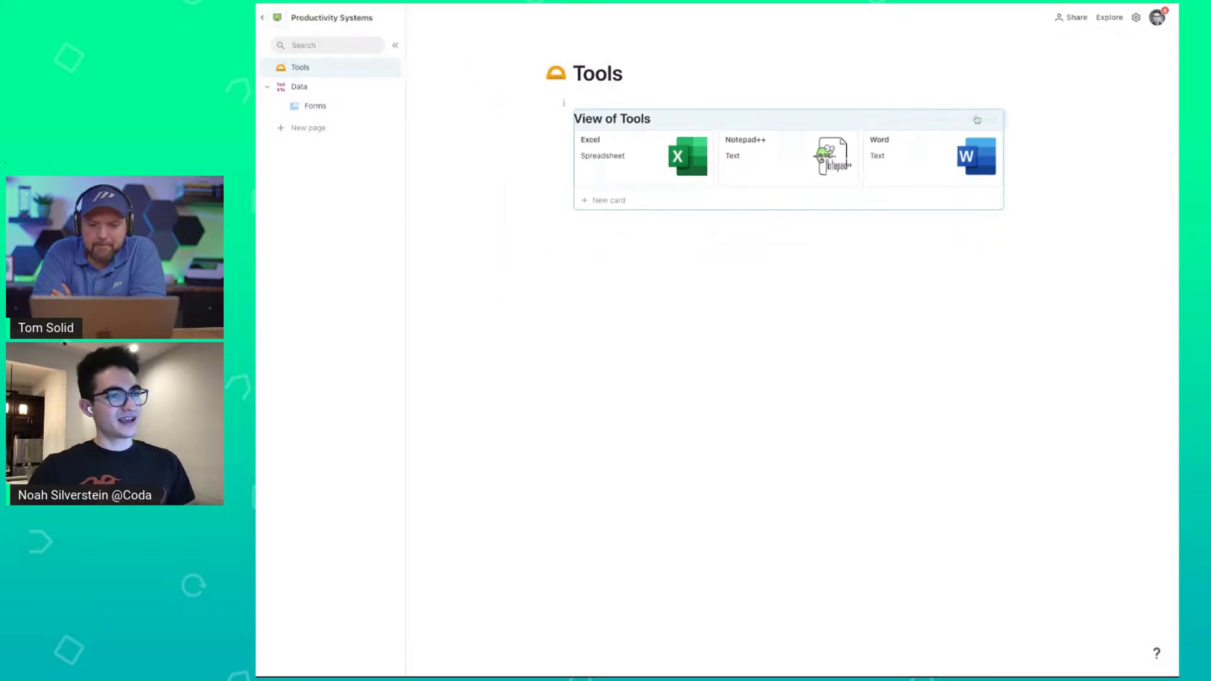
# Add a conditional format rule on the Tool column of the cards view with a solid green fill.
pyautogui.click(977, 119)
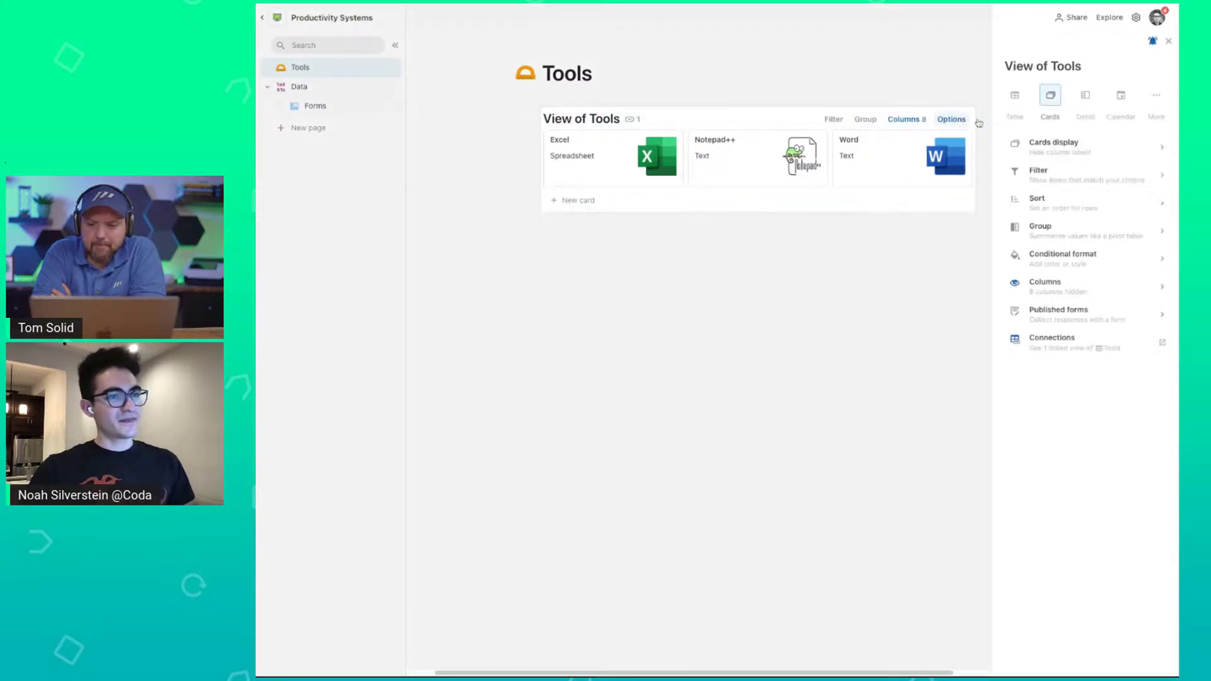
pyautogui.click(1079, 260)
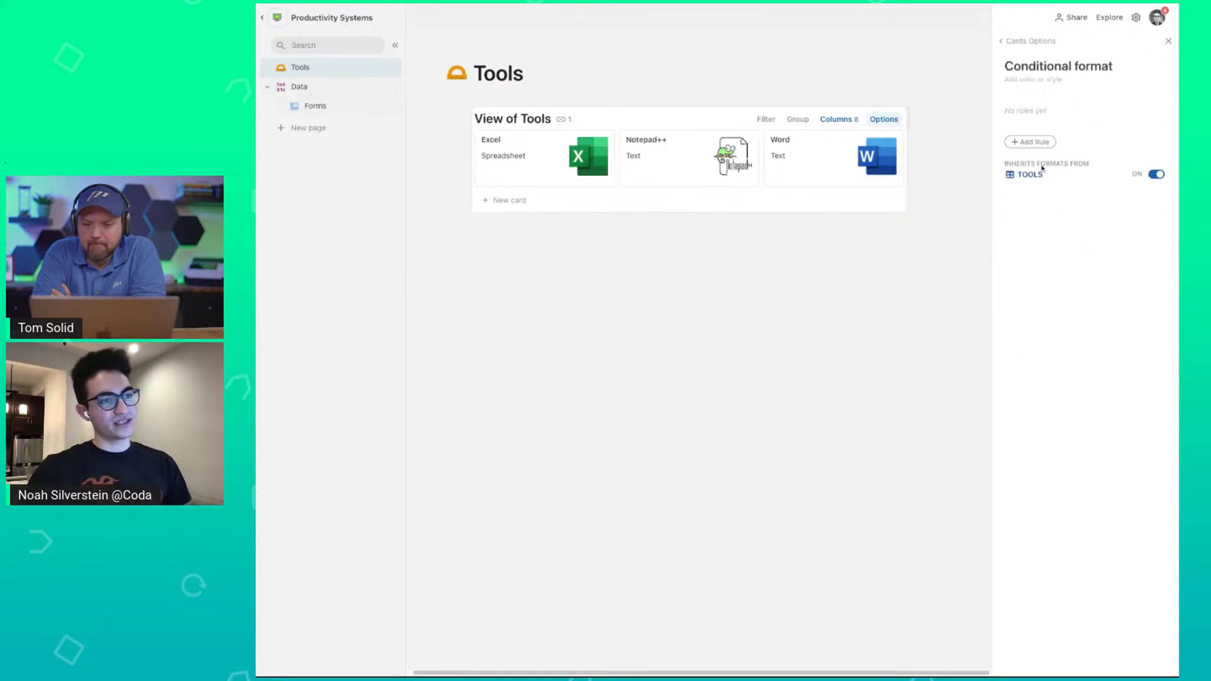
pyautogui.click(1034, 143)
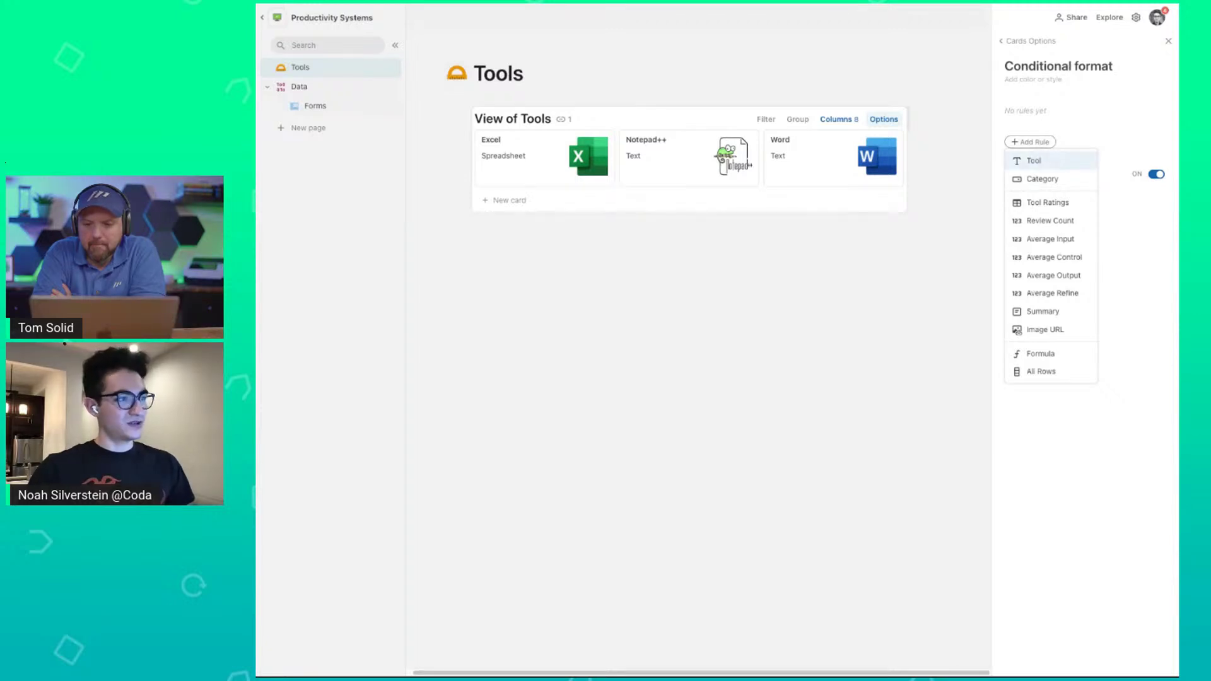
pyautogui.click(1041, 161)
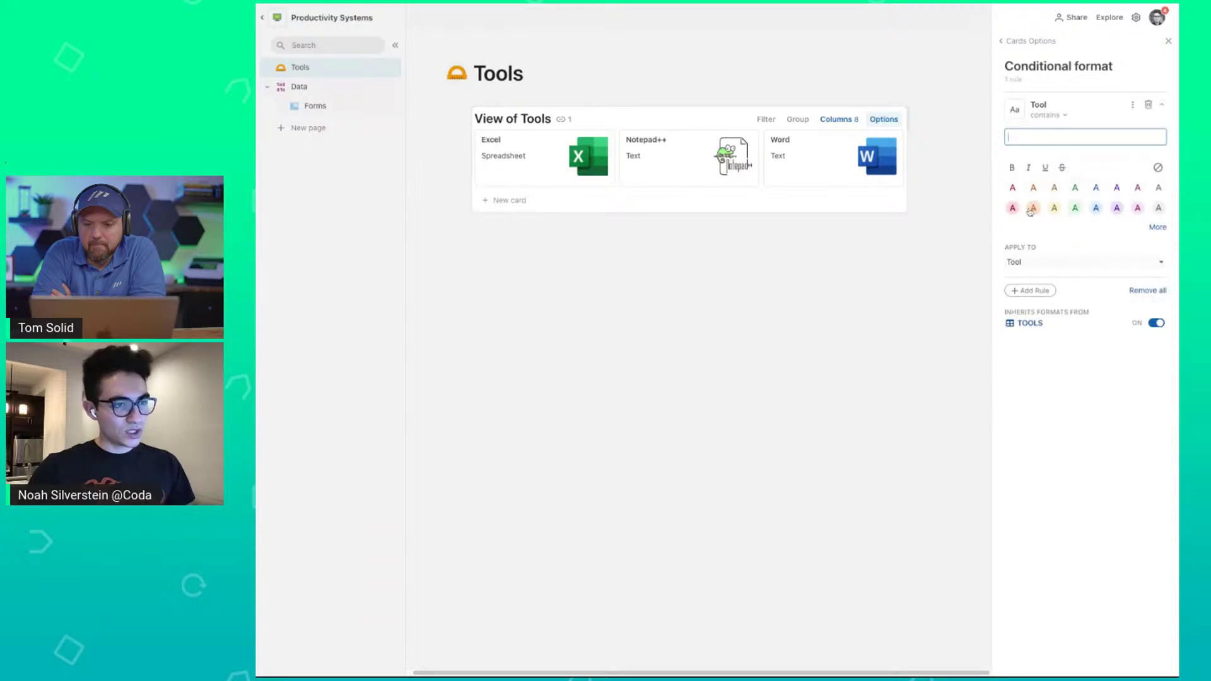
pyautogui.click(1152, 228)
pyautogui.click(1076, 228)
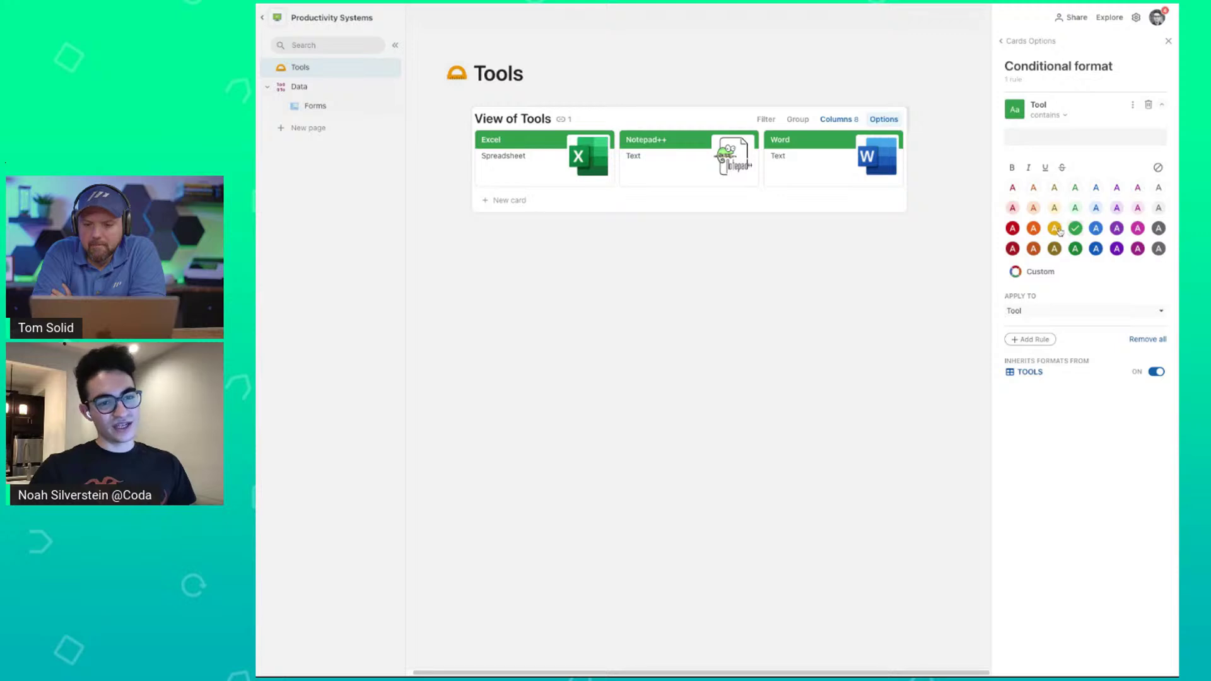
# Try yellow, orange and light gray fills for the Tool format rule and settle on dark gray.
pyautogui.click(1054, 229)
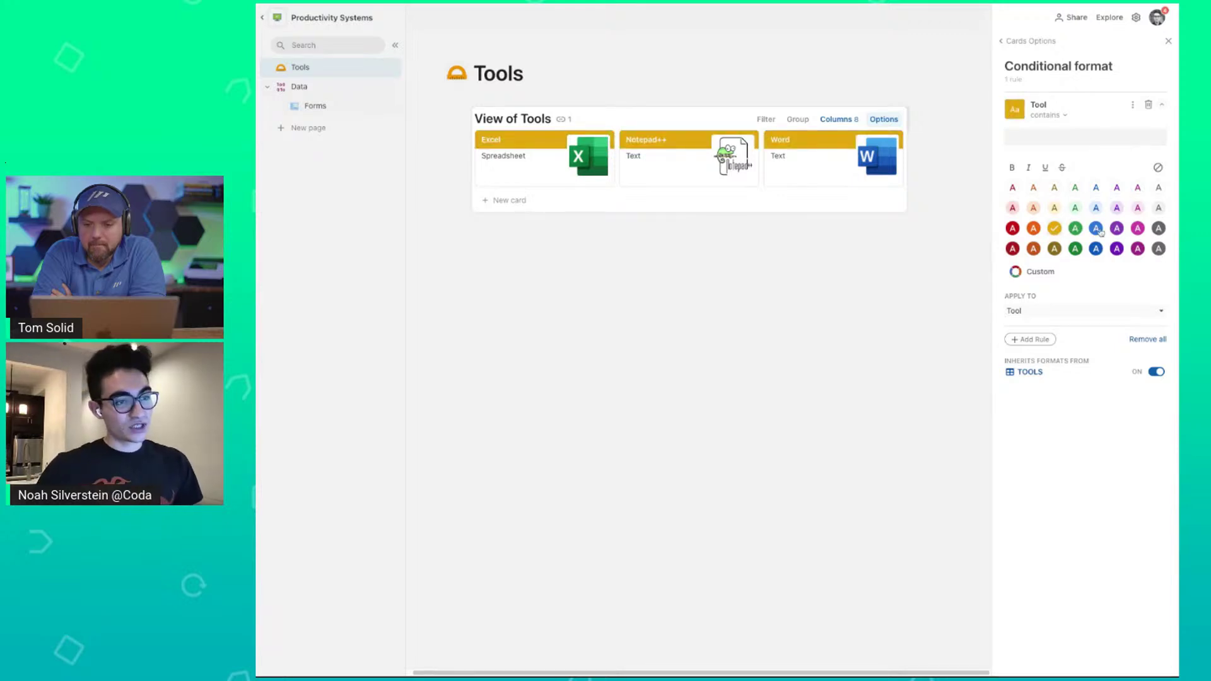
pyautogui.click(1032, 230)
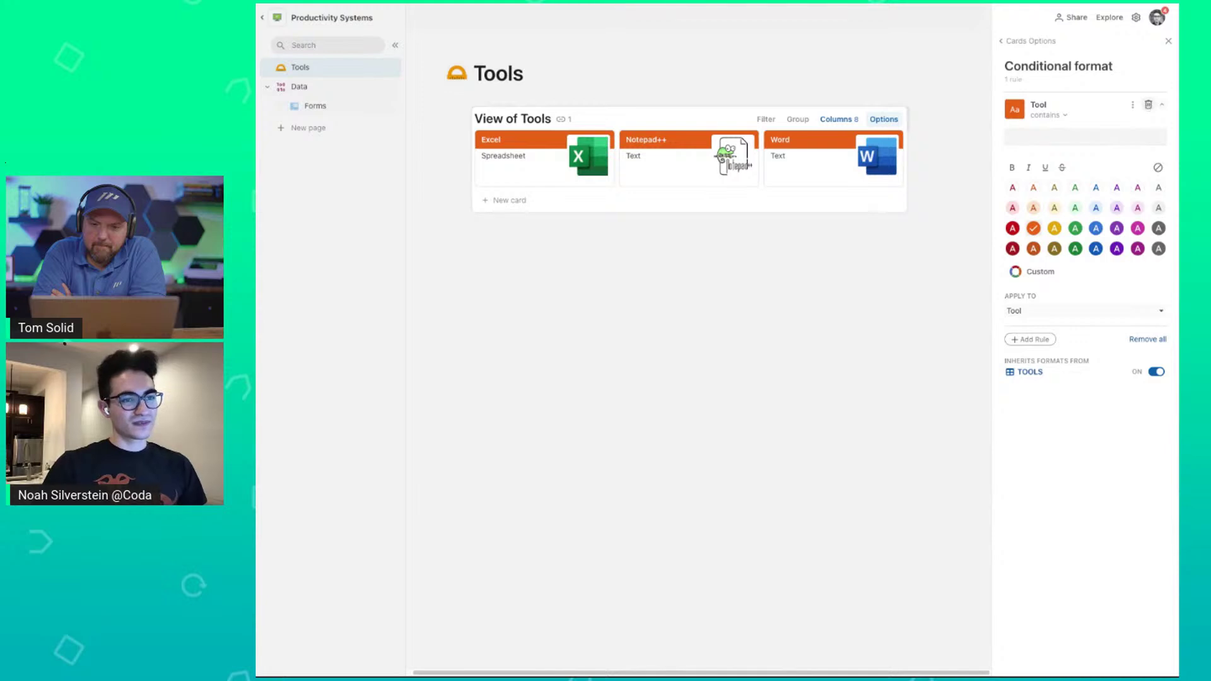
pyautogui.click(1159, 210)
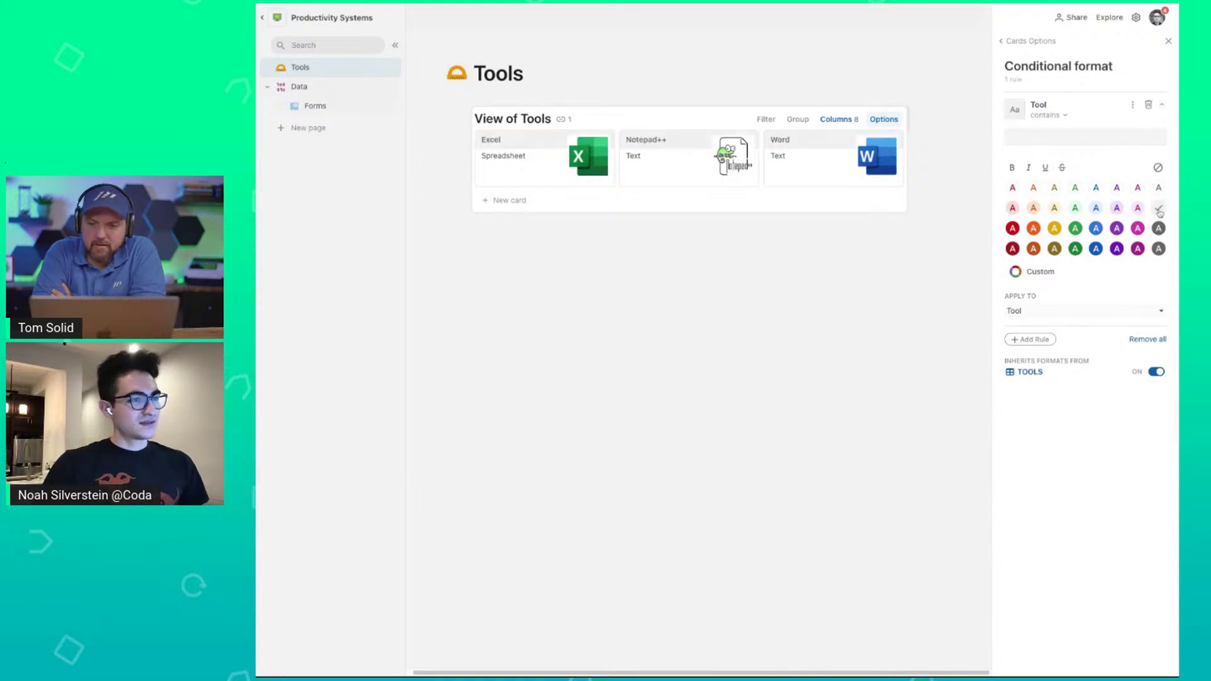
pyautogui.click(1159, 228)
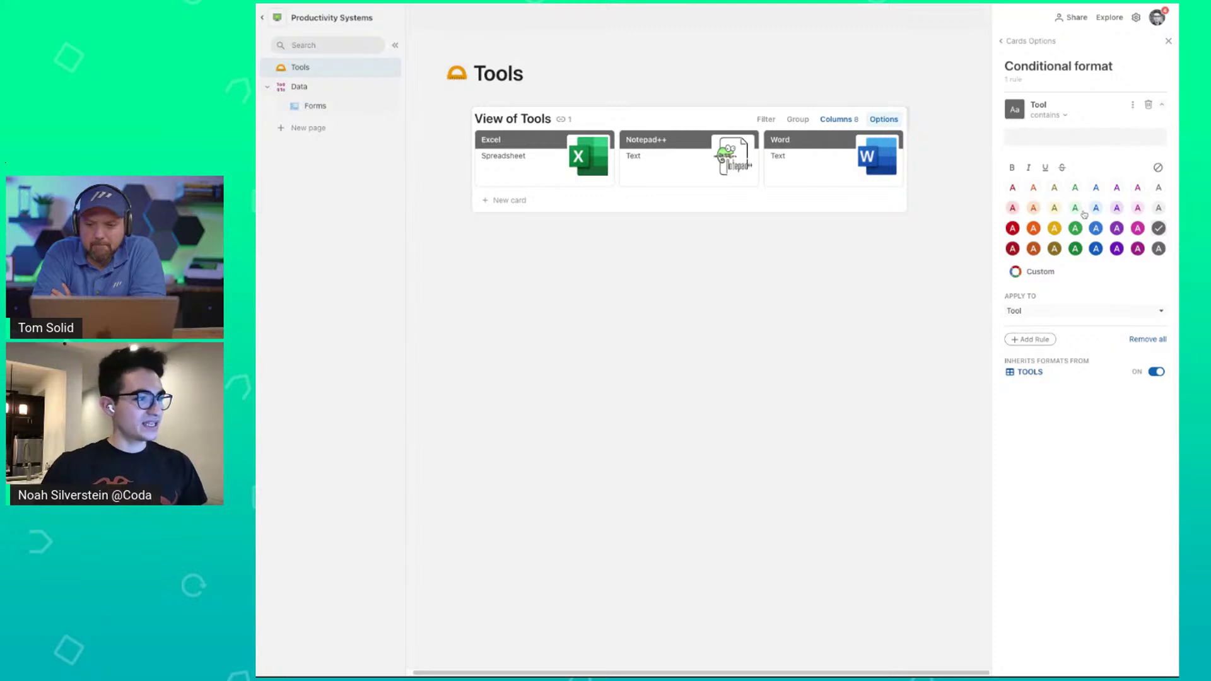
pyautogui.click(1010, 44)
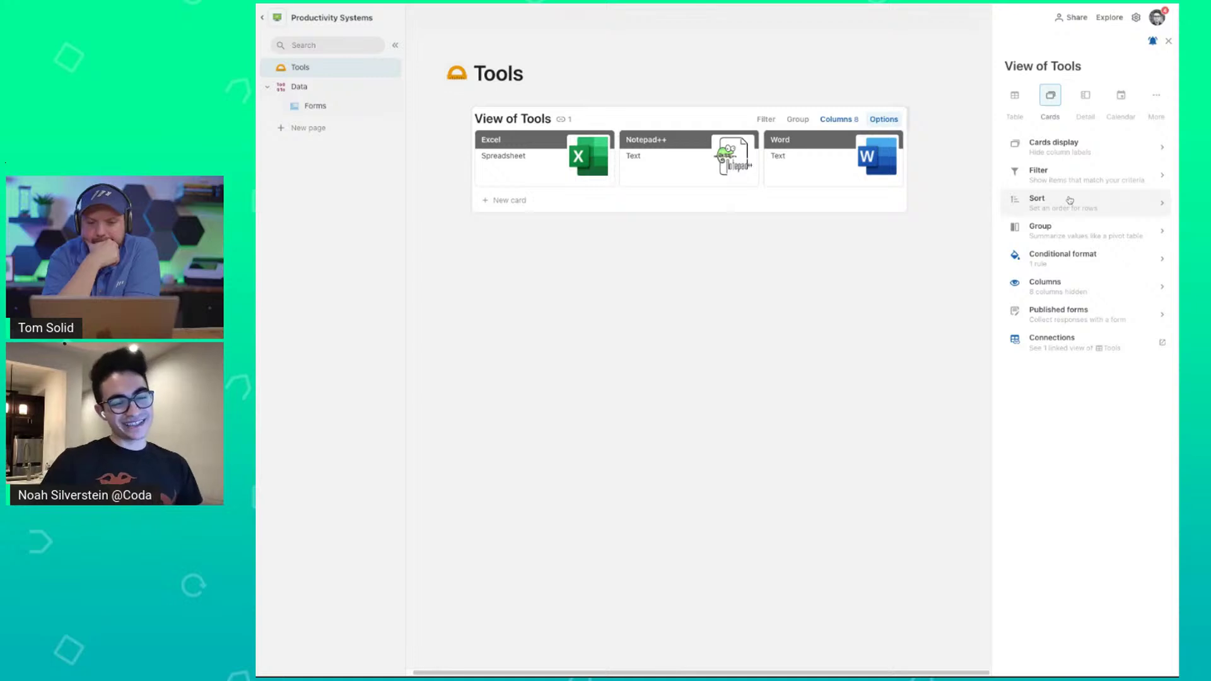
# Look at the Category choices in the Word card's details, leaving without picking another one.
pyautogui.click(1080, 232)
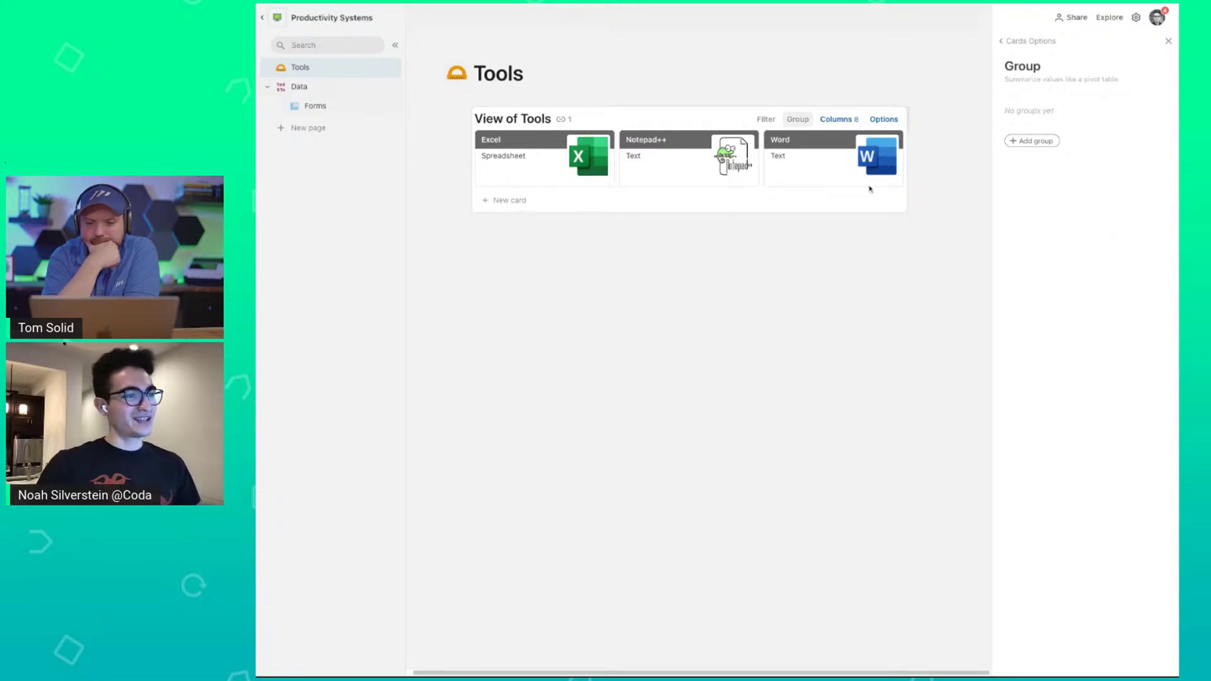
pyautogui.click(793, 175)
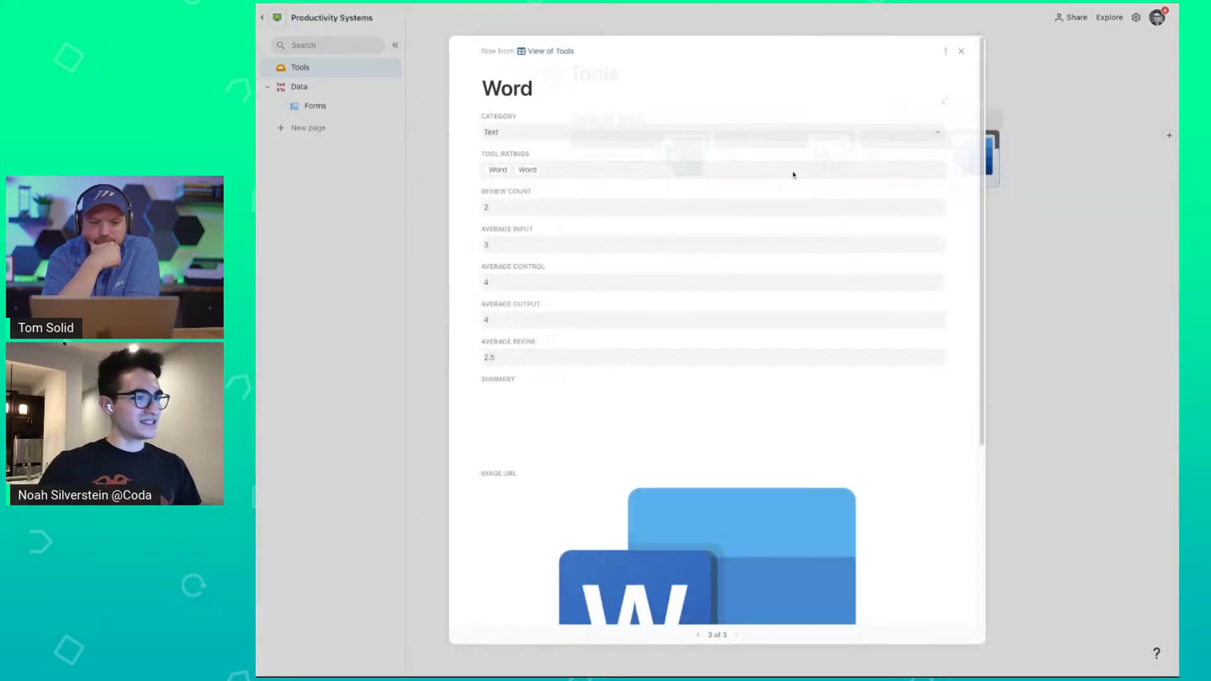
pyautogui.click(521, 135)
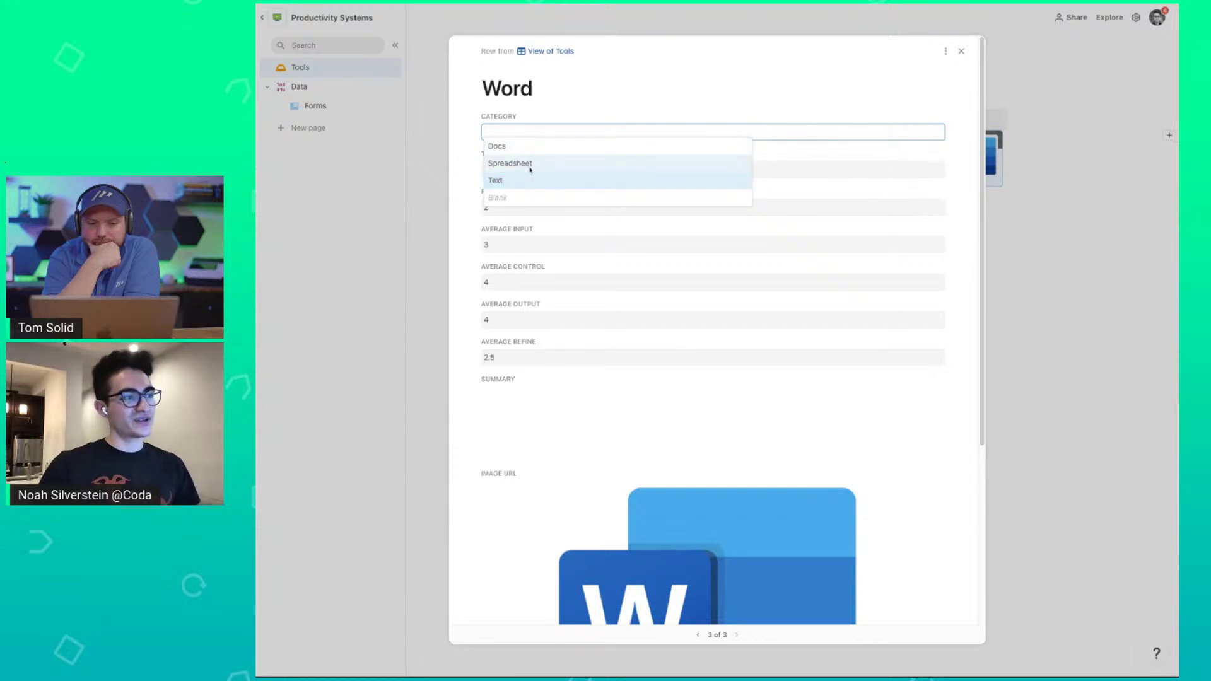
pyautogui.click(1054, 238)
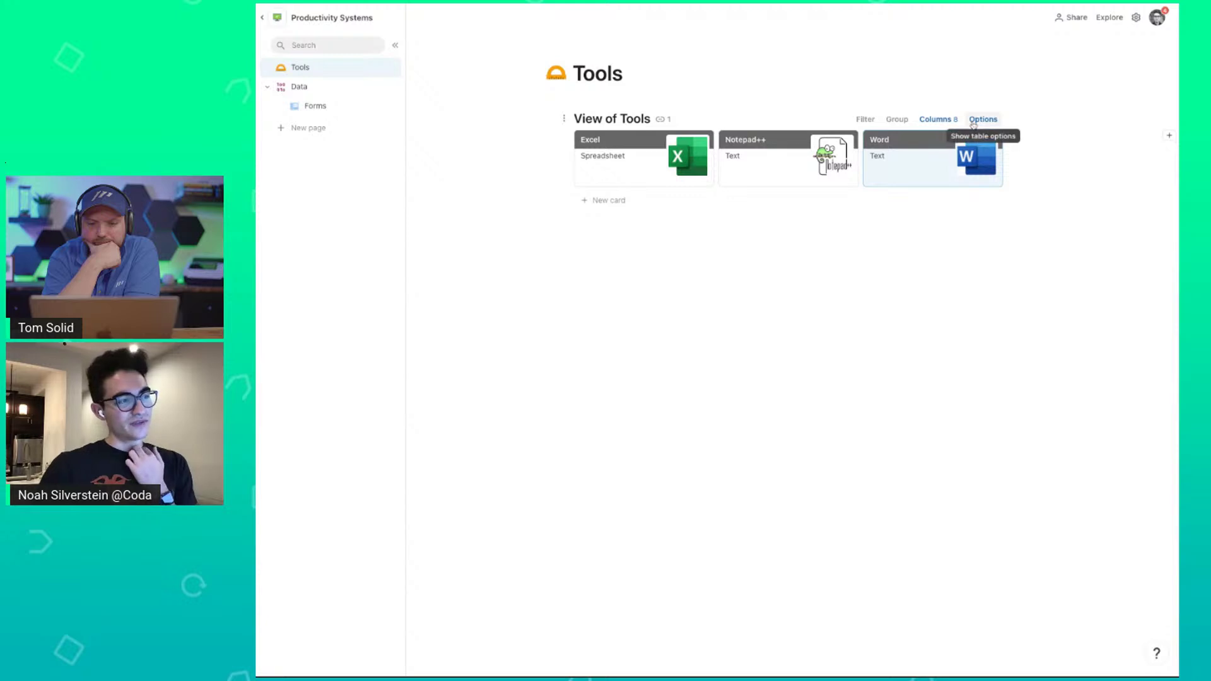
# Group the tool cards by Category, and collapse and re-expand the Text group.
pyautogui.click(973, 126)
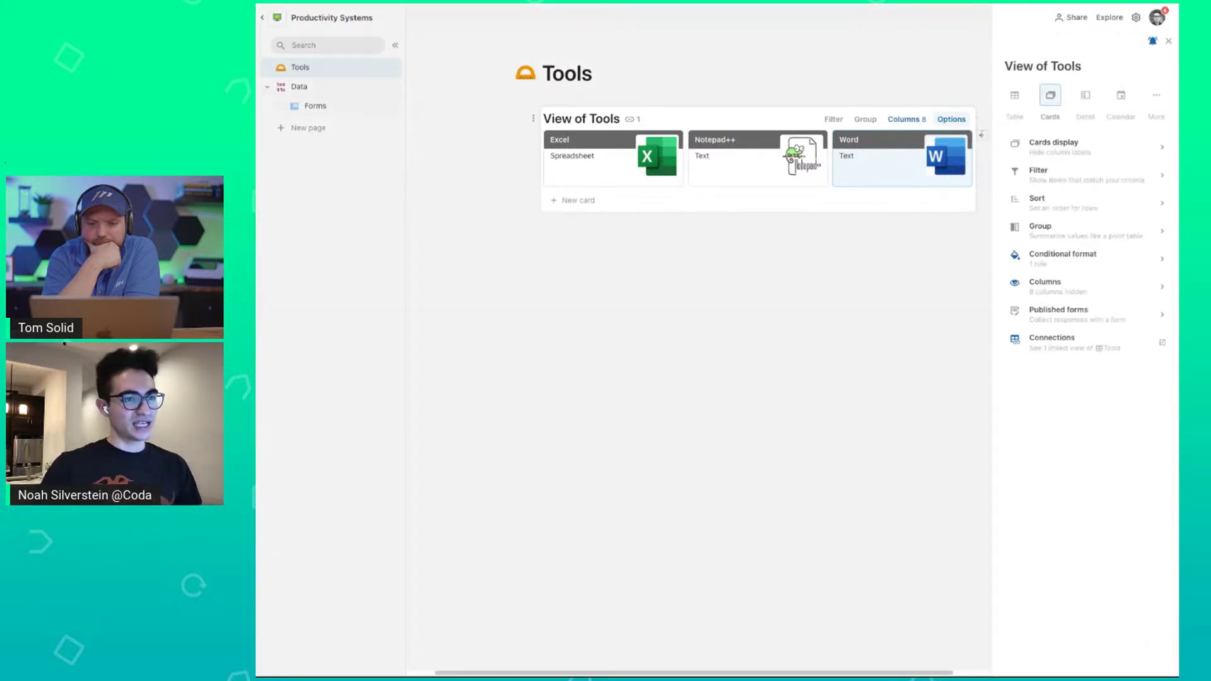
pyautogui.click(1059, 235)
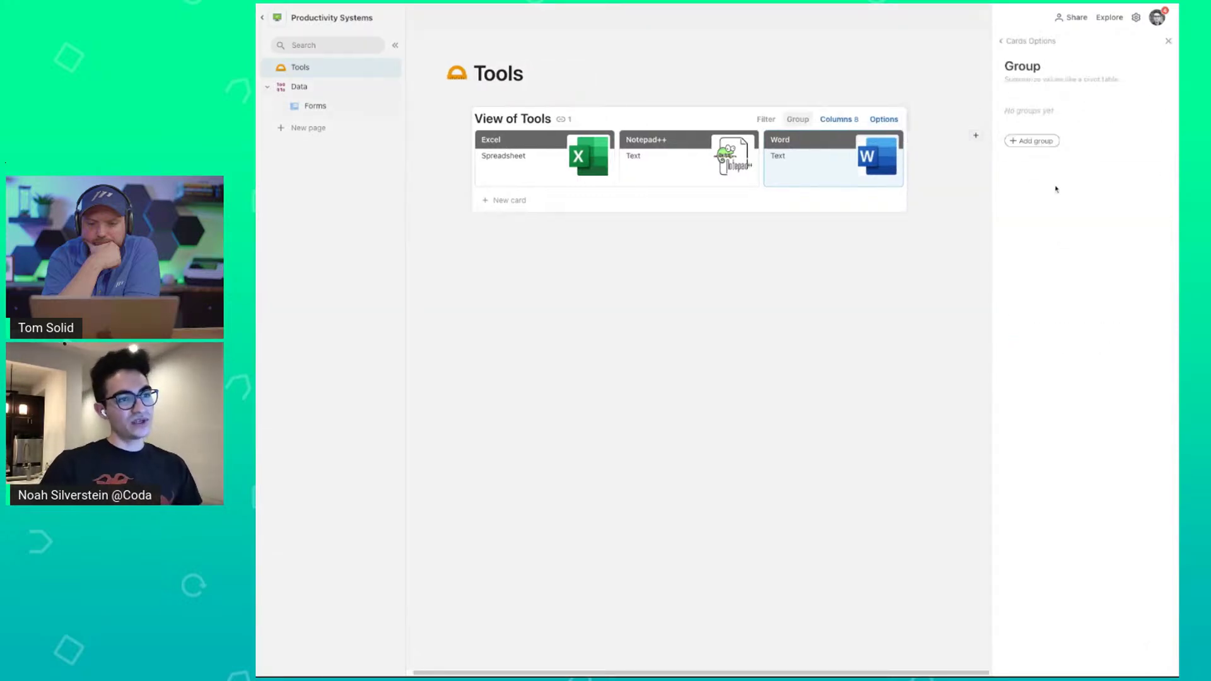
pyautogui.click(1041, 135)
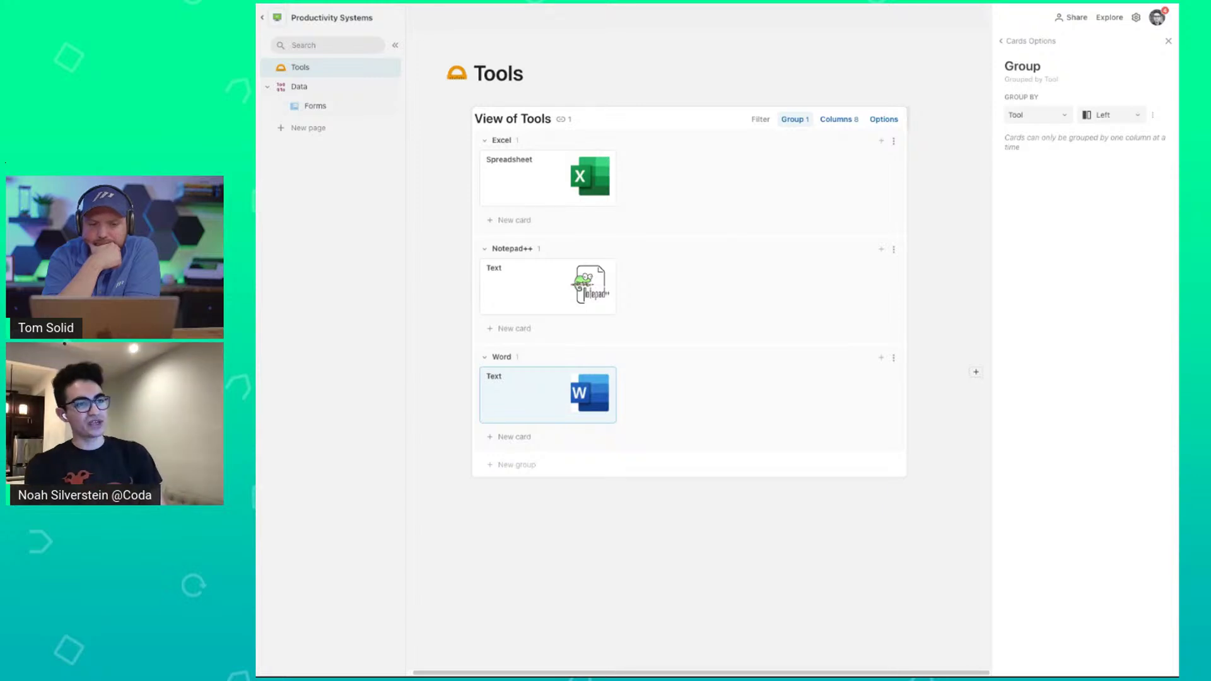
pyautogui.click(1049, 120)
pyautogui.click(1046, 138)
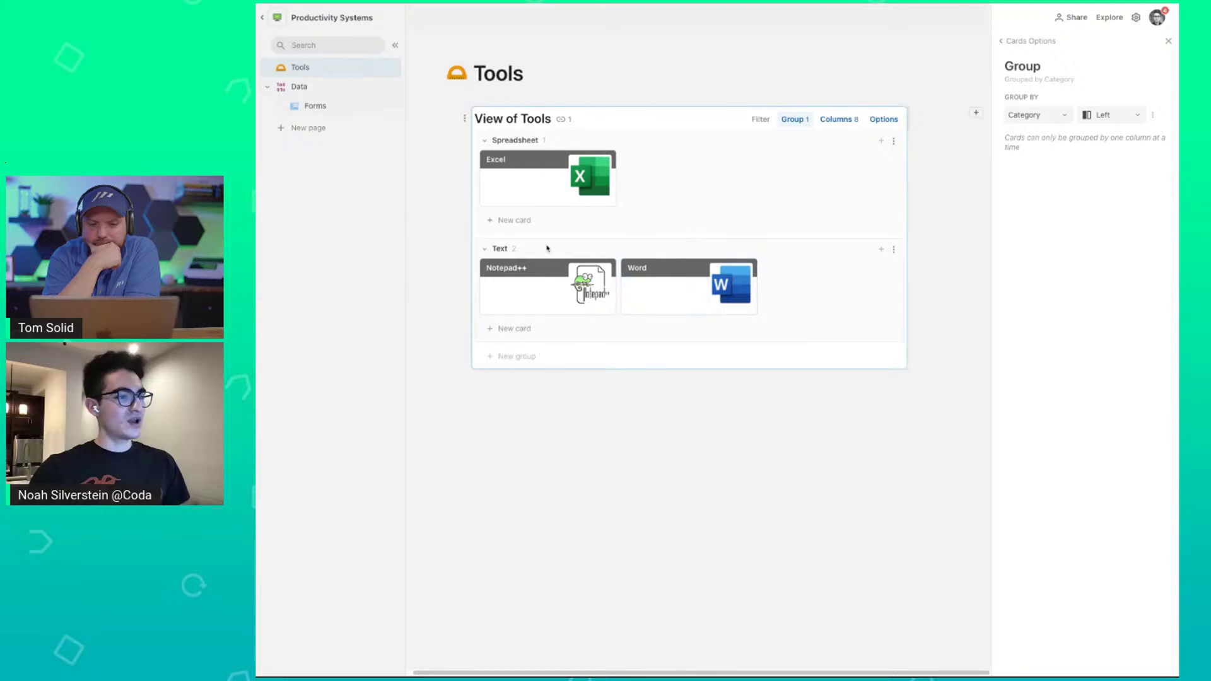
pyautogui.click(484, 250)
pyautogui.click(484, 251)
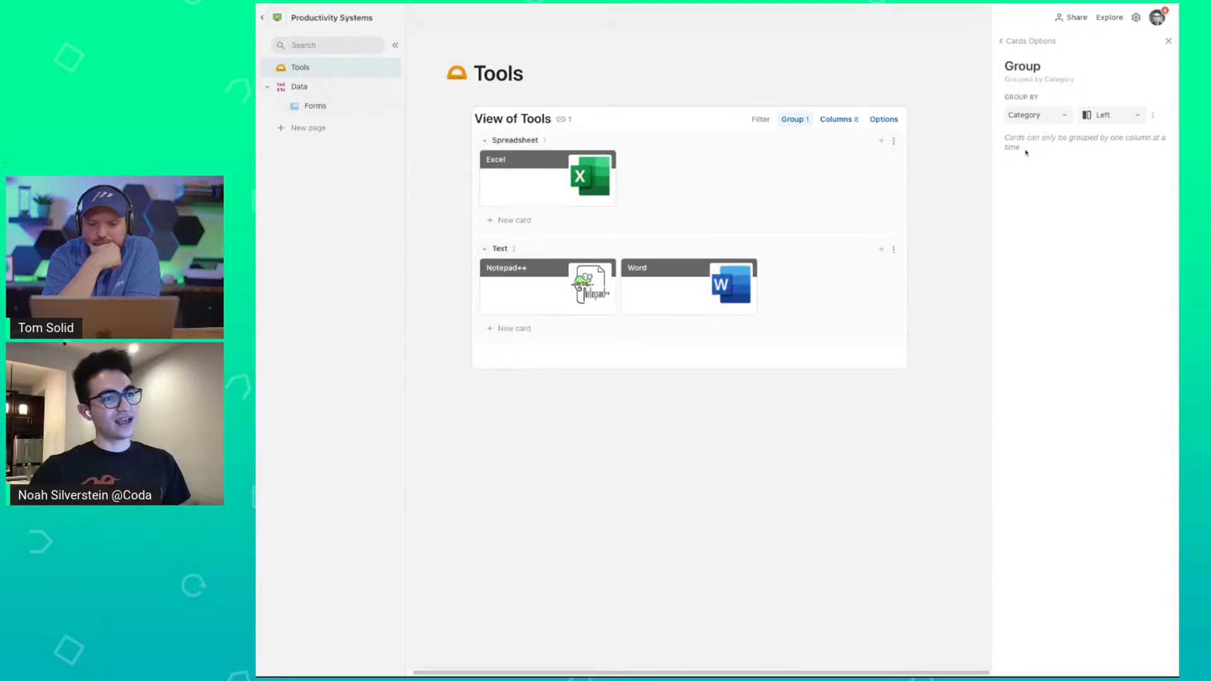
# Try placing the Category grouping of the cards at Top, and return it to Left.
pyautogui.click(1099, 118)
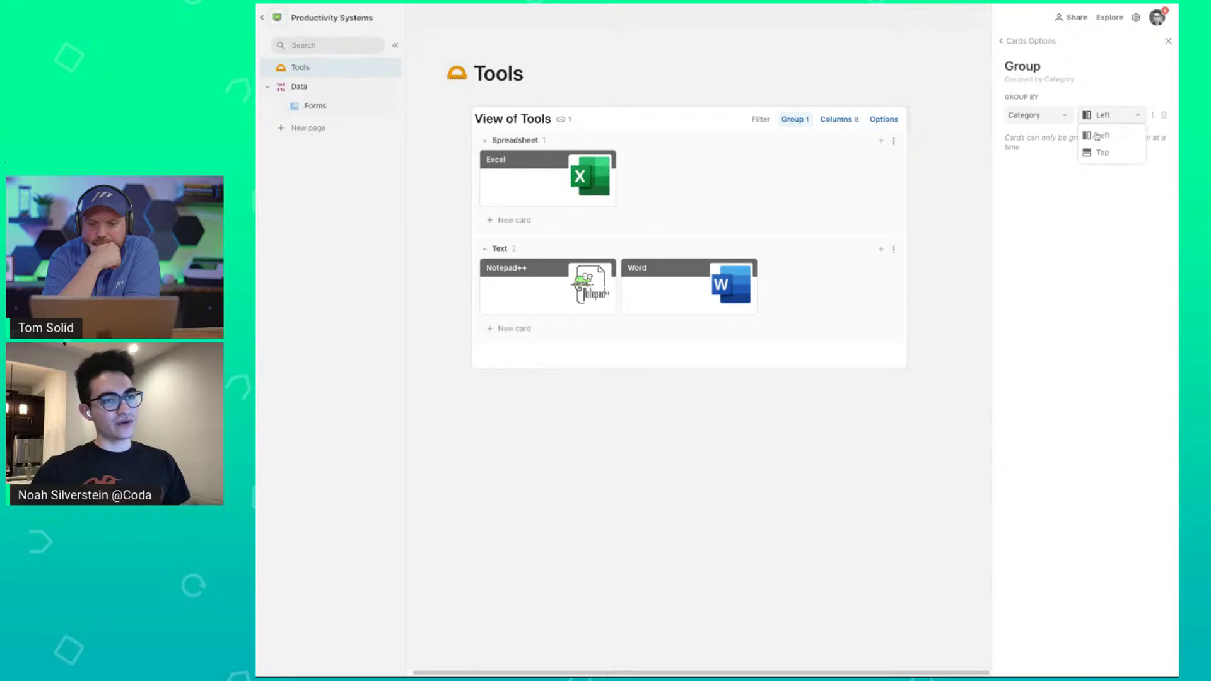
pyautogui.click(1097, 153)
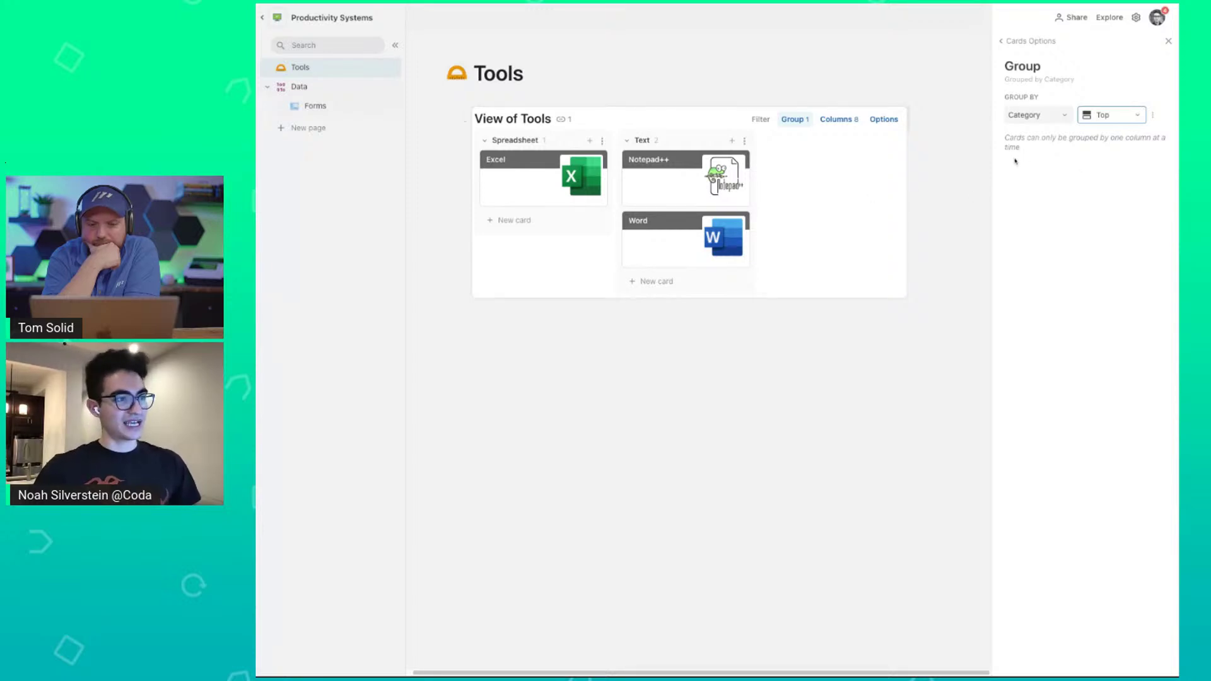
pyautogui.click(1097, 117)
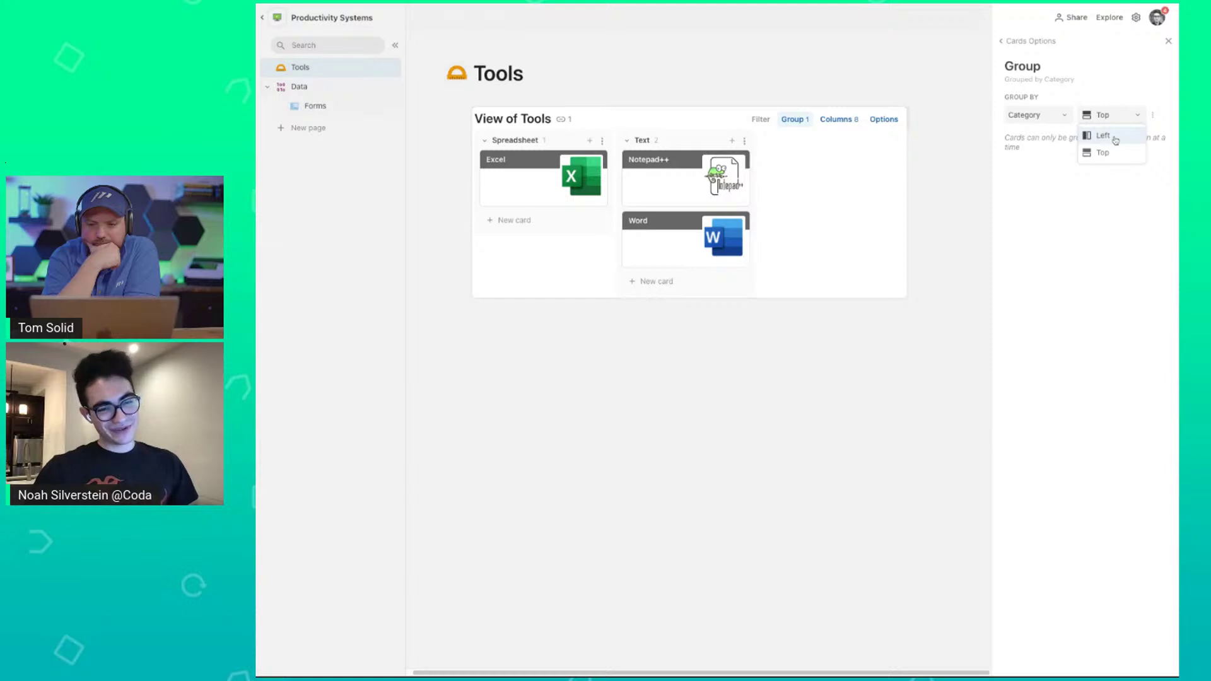
pyautogui.click(1116, 140)
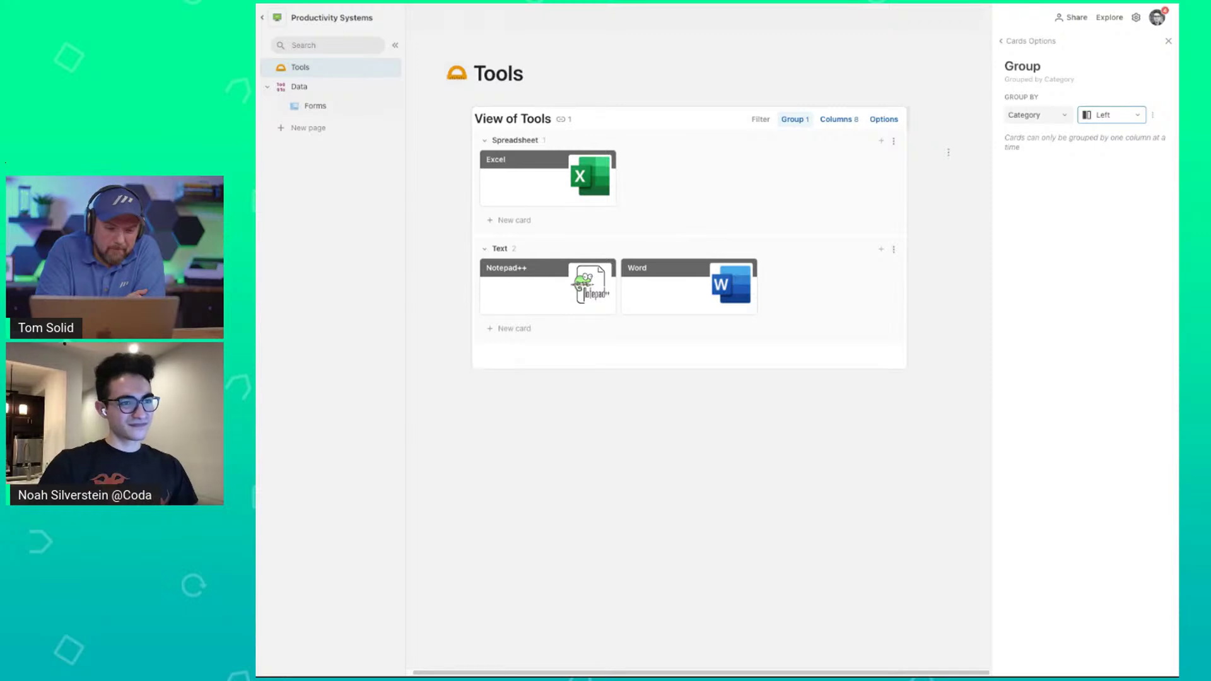
# Switch the Tools view to a table and add a second grouping by Tool placed at Top.
pyautogui.click(1028, 42)
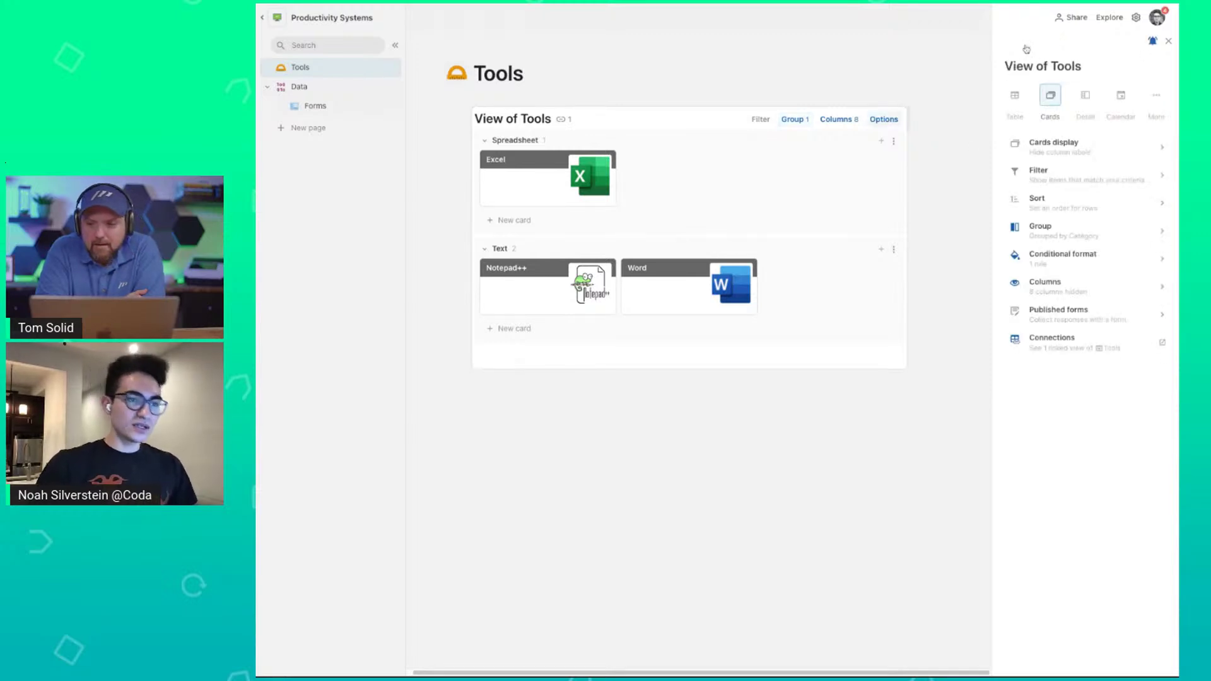
pyautogui.click(1018, 97)
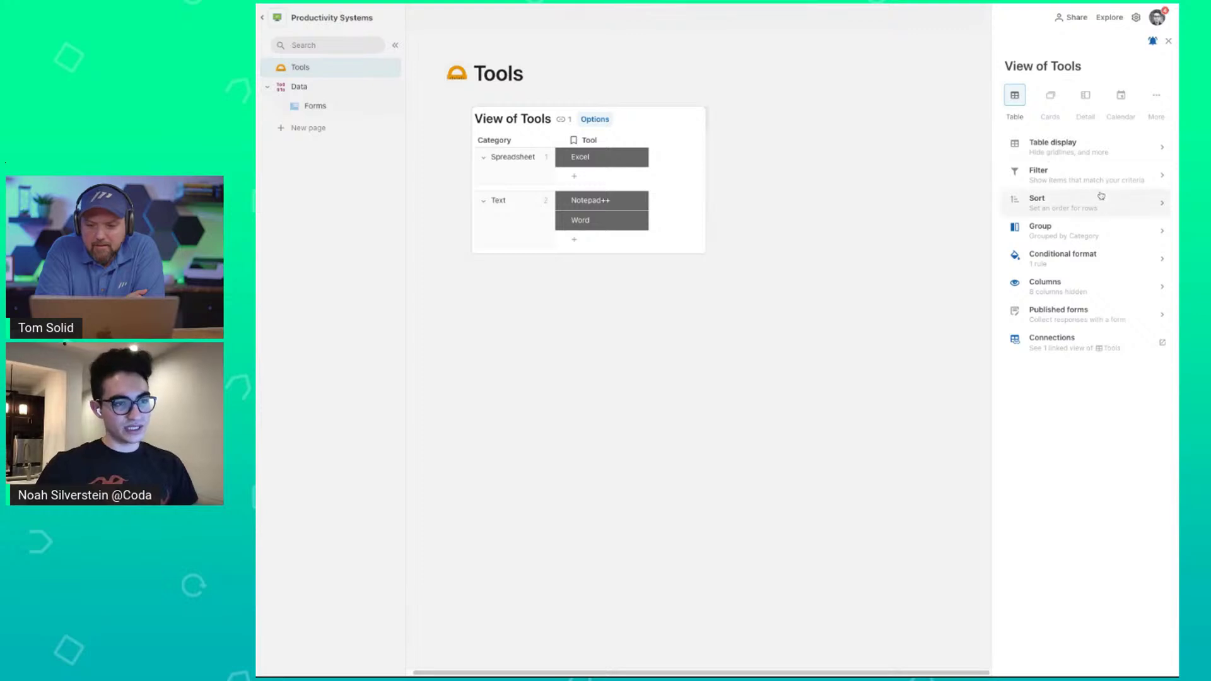
pyautogui.click(1089, 232)
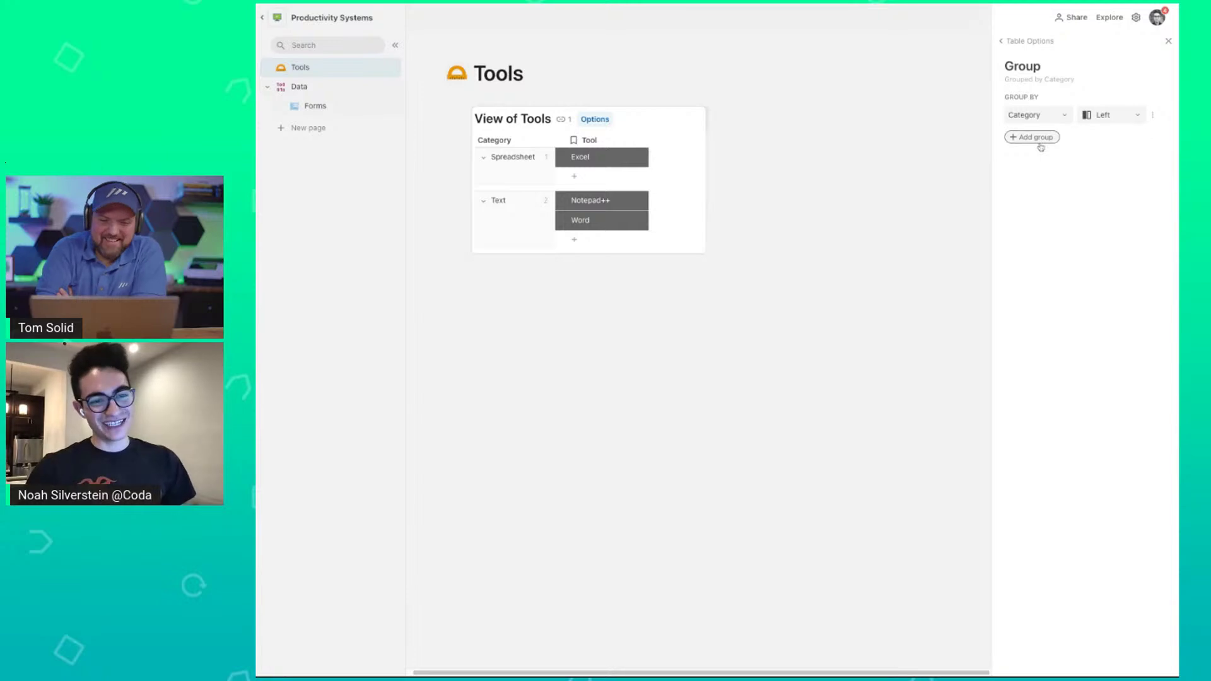
pyautogui.click(1032, 137)
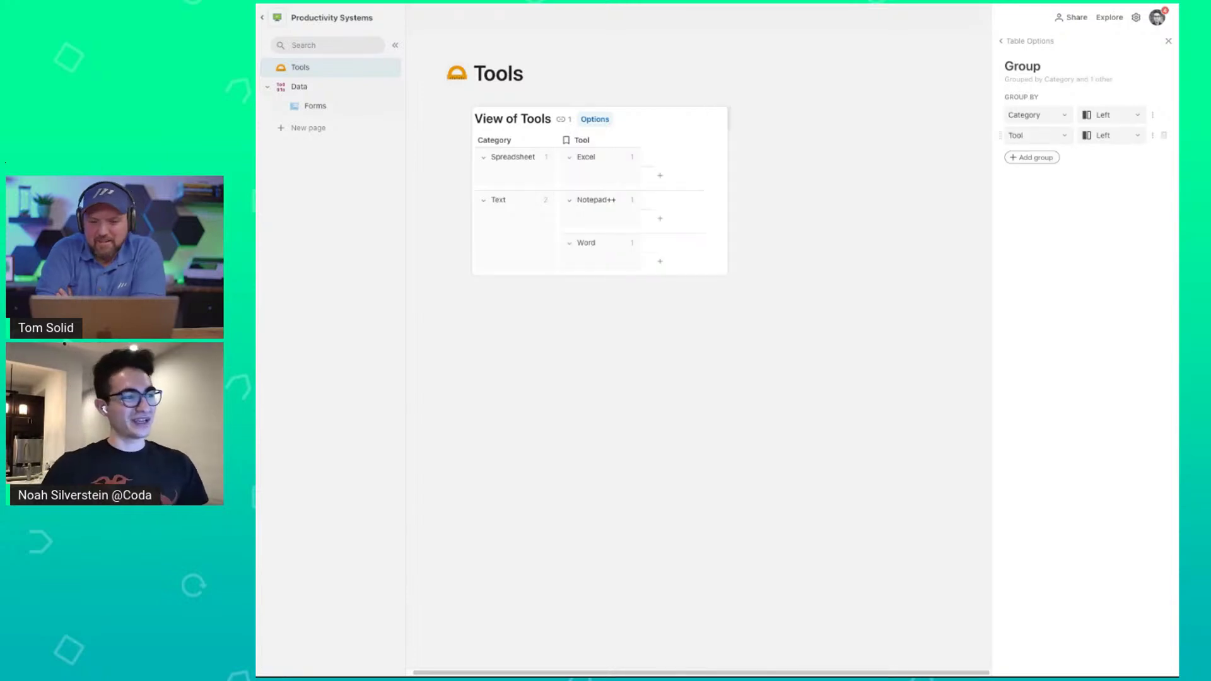
pyautogui.click(1116, 135)
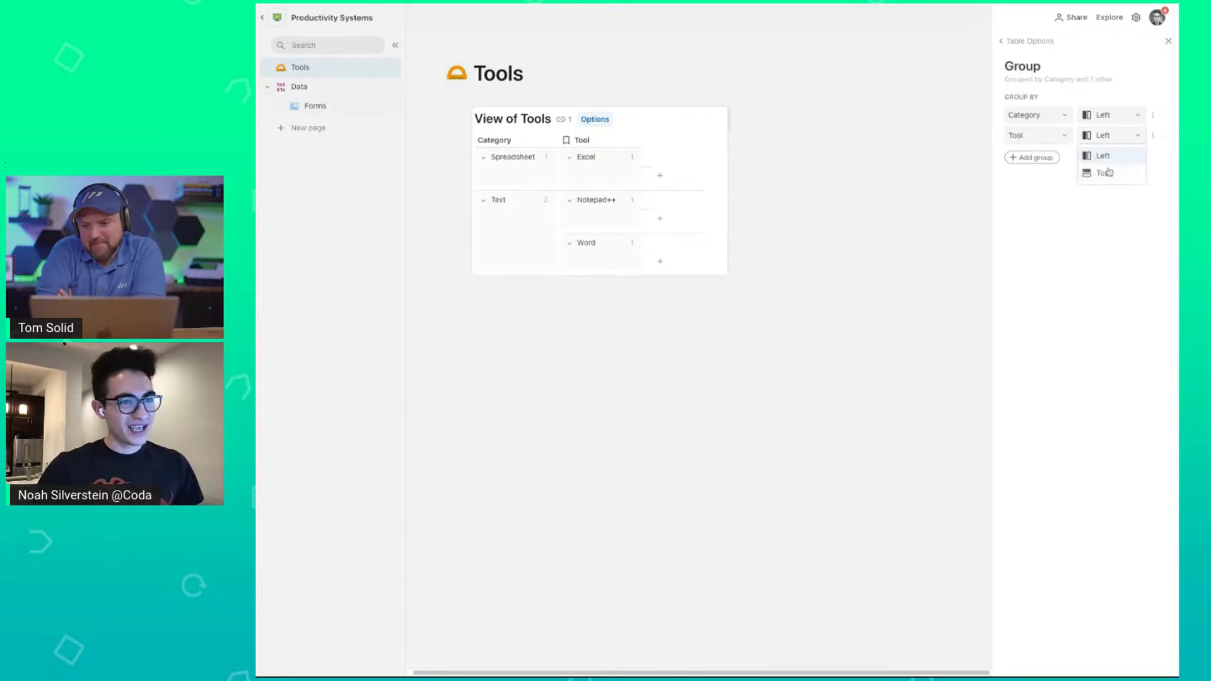
pyautogui.click(1106, 174)
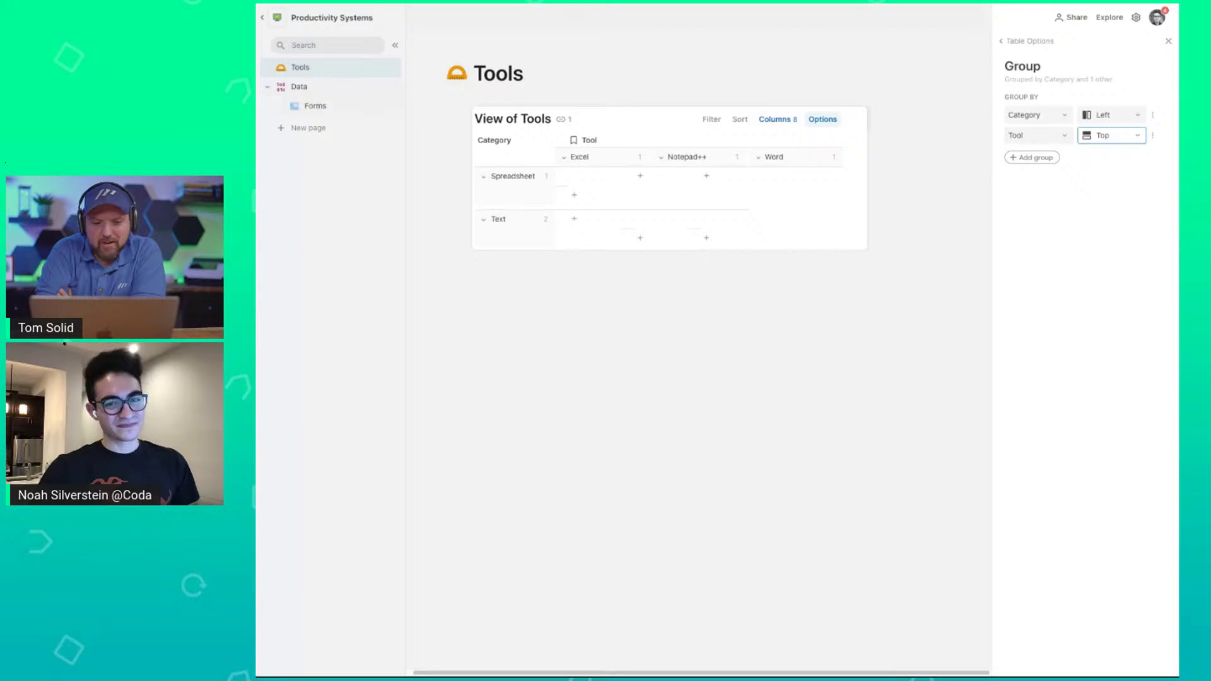
# Add further groupings by Tool Ratings and Review Count to the table and view the nested result.
pyautogui.click(1030, 161)
pyautogui.click(1031, 182)
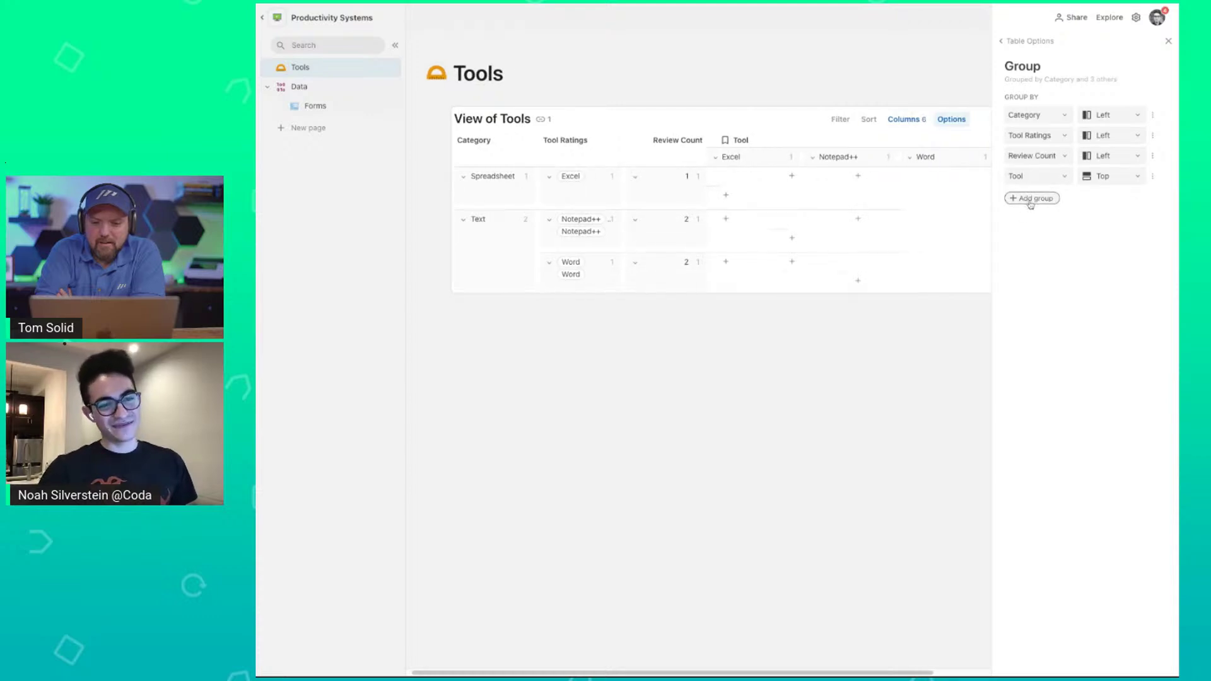
pyautogui.hscroll(2, 815, 228)
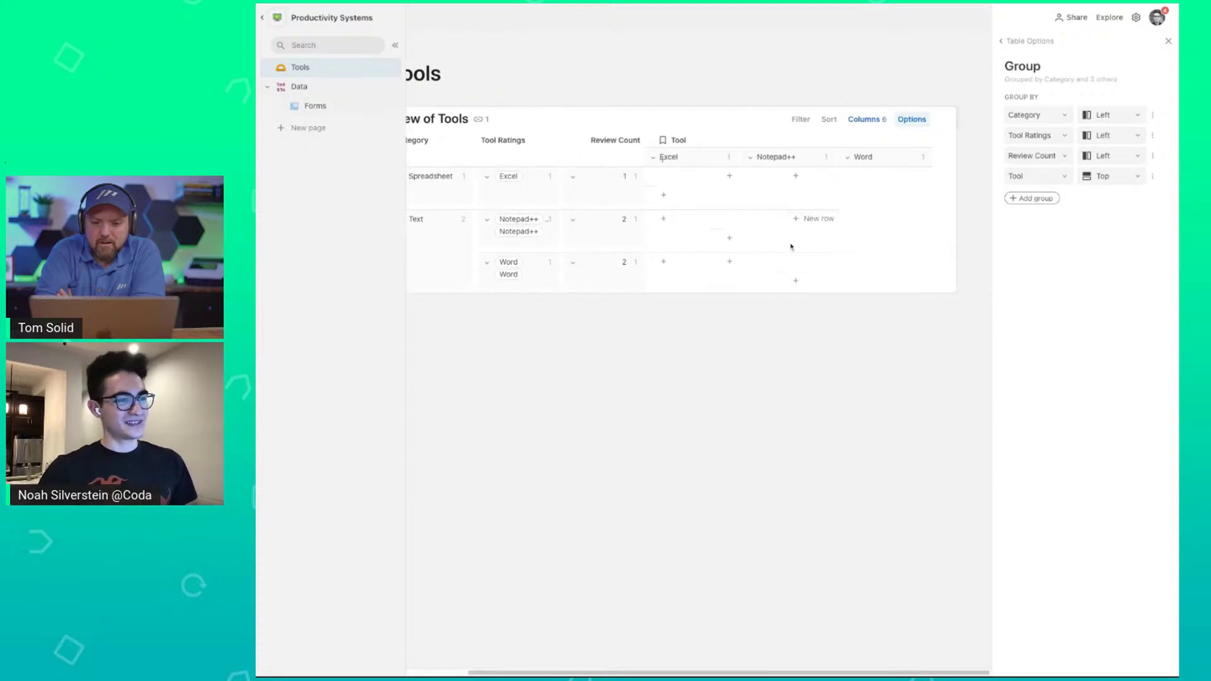
pyautogui.click(814, 341)
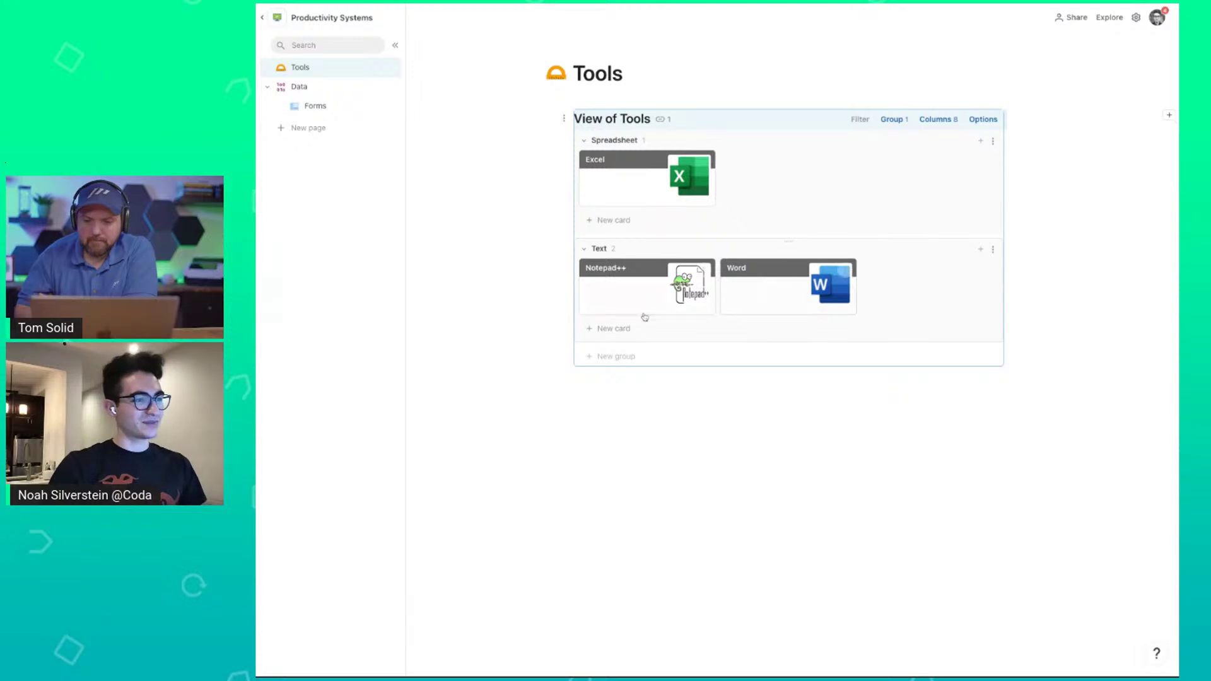
# Move the Word card to the Spreadsheet group, check its Category in the details, and move it back to Text.
pyautogui.moveTo(745, 291); pyautogui.dragTo(782, 182)
pyautogui.click(782, 183)
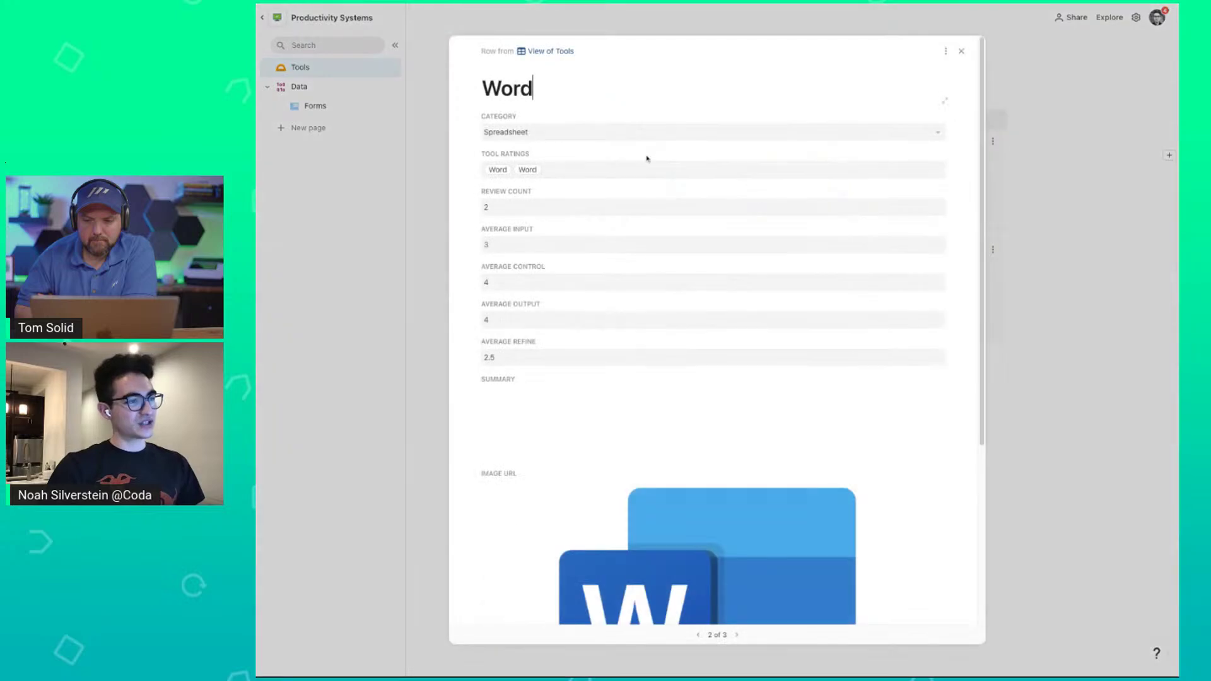
pyautogui.click(516, 133)
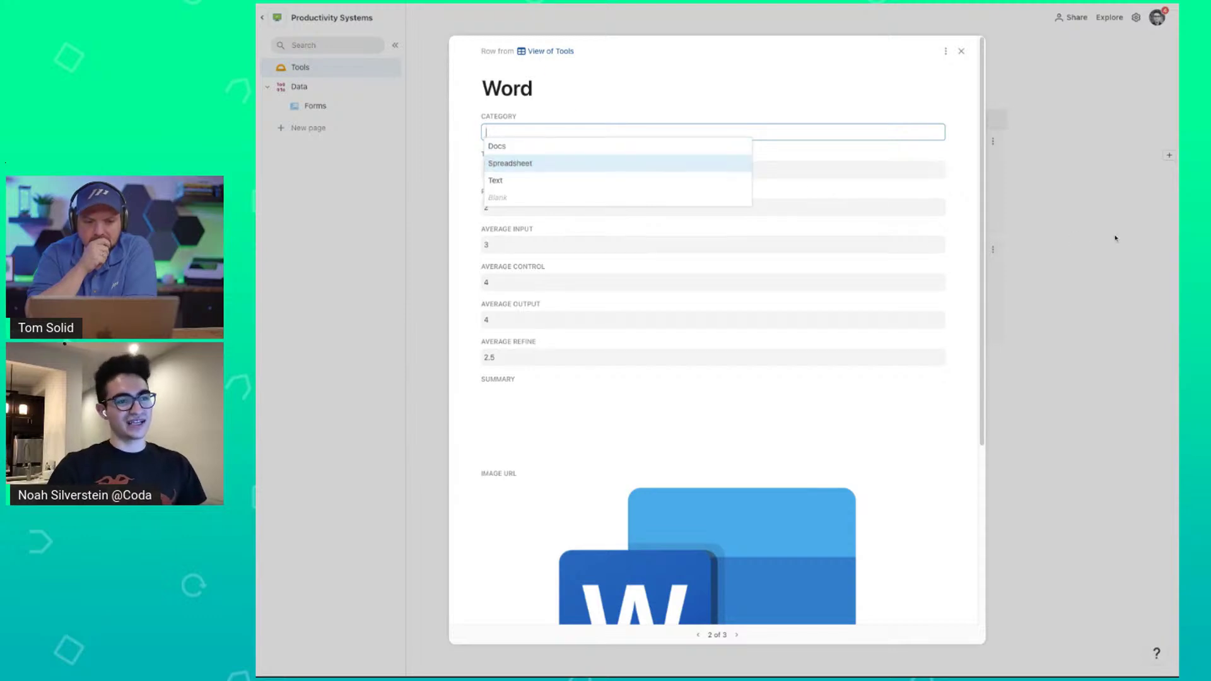
pyautogui.click(631, 163)
pyautogui.press('Escape')
pyautogui.moveTo(737, 179); pyautogui.dragTo(742, 328)
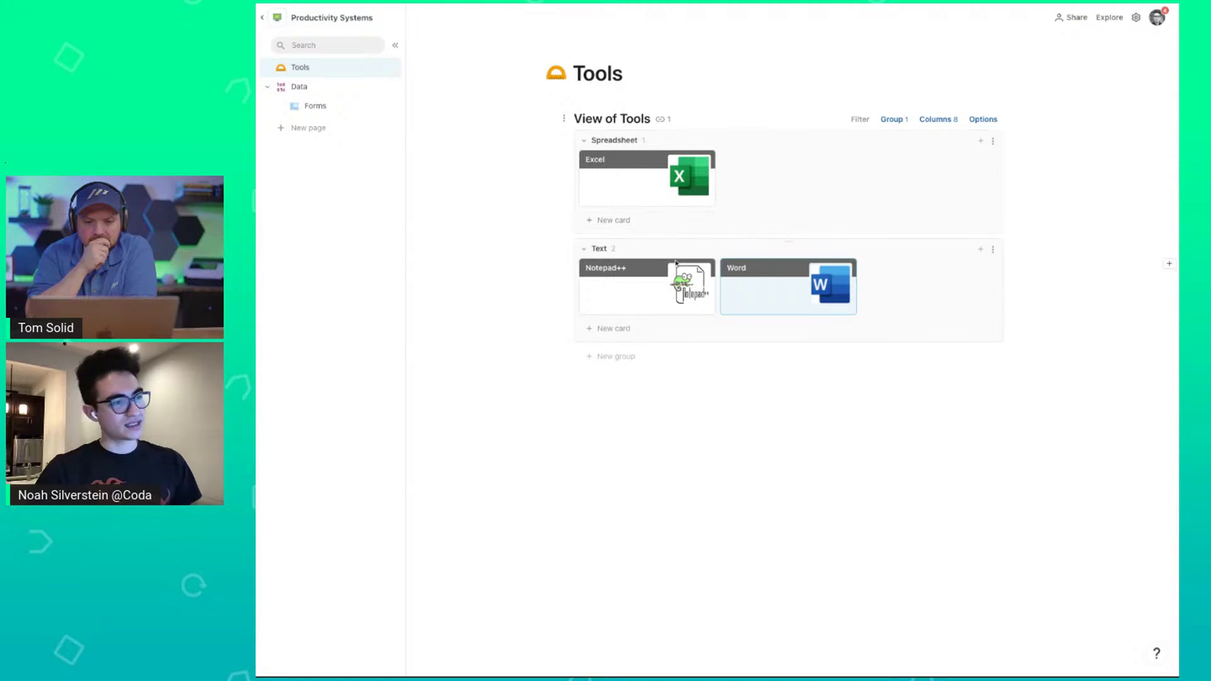
# Try moving the Text group above Spreadsheet, and look at the sort choices in the group options without changing them.
pyautogui.moveTo(636, 252); pyautogui.dragTo(669, 146)
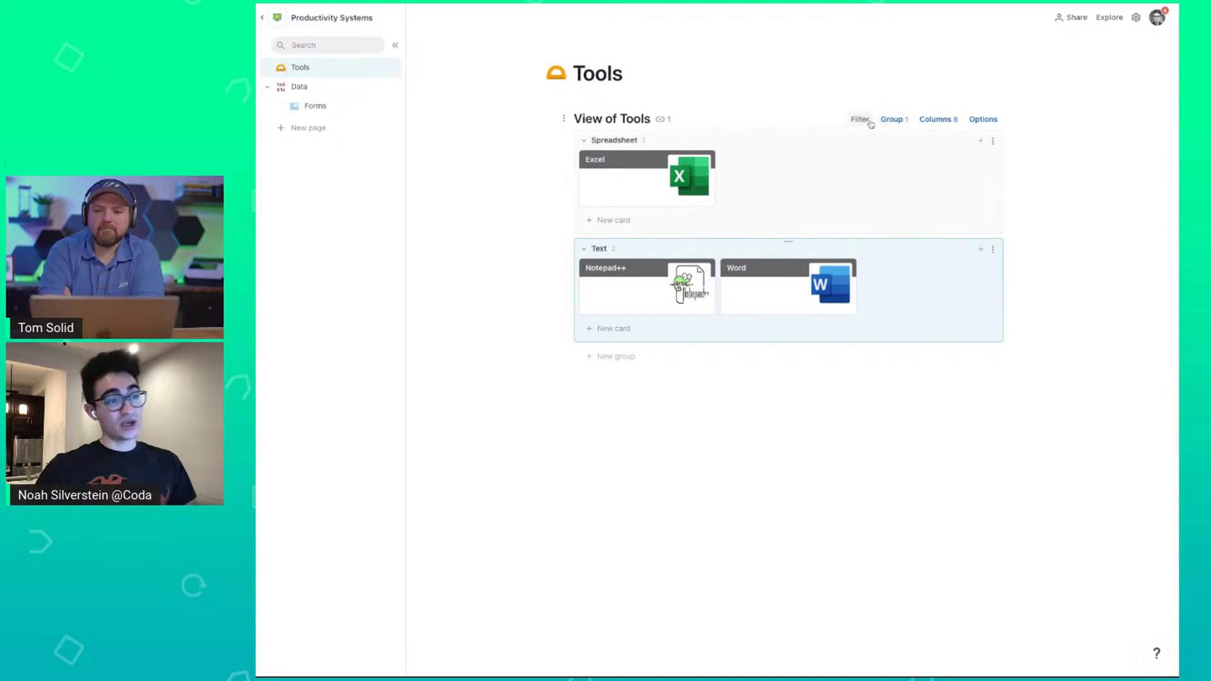
pyautogui.click(993, 249)
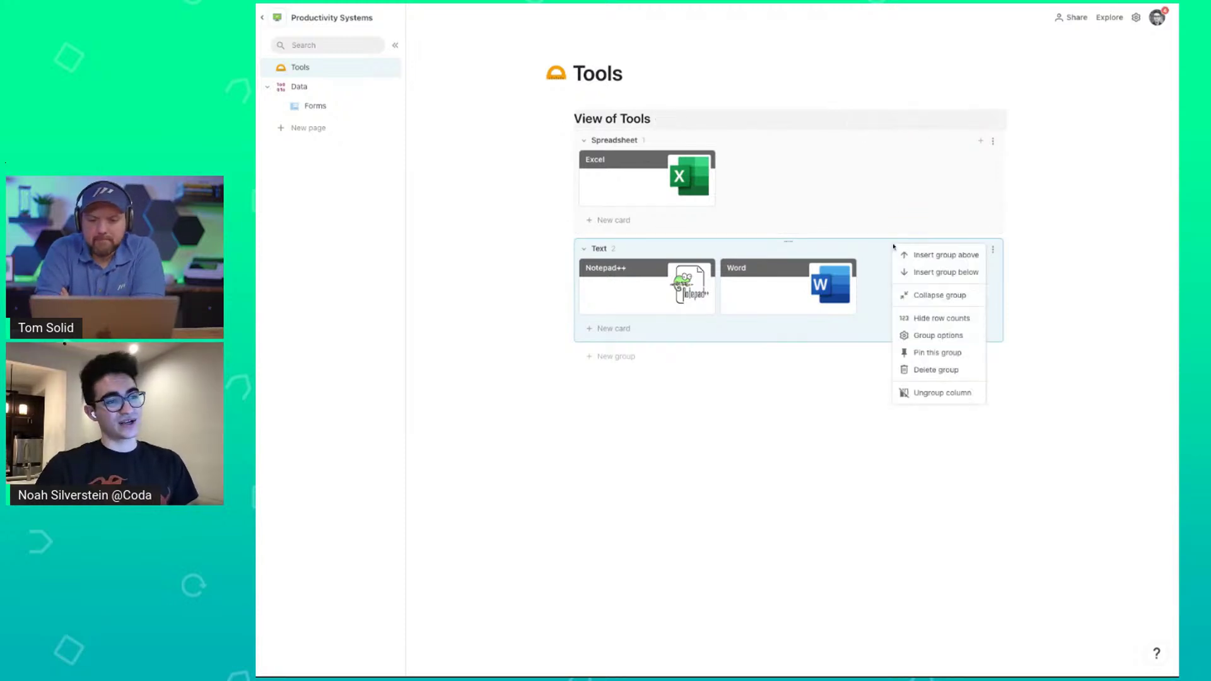
pyautogui.click(940, 336)
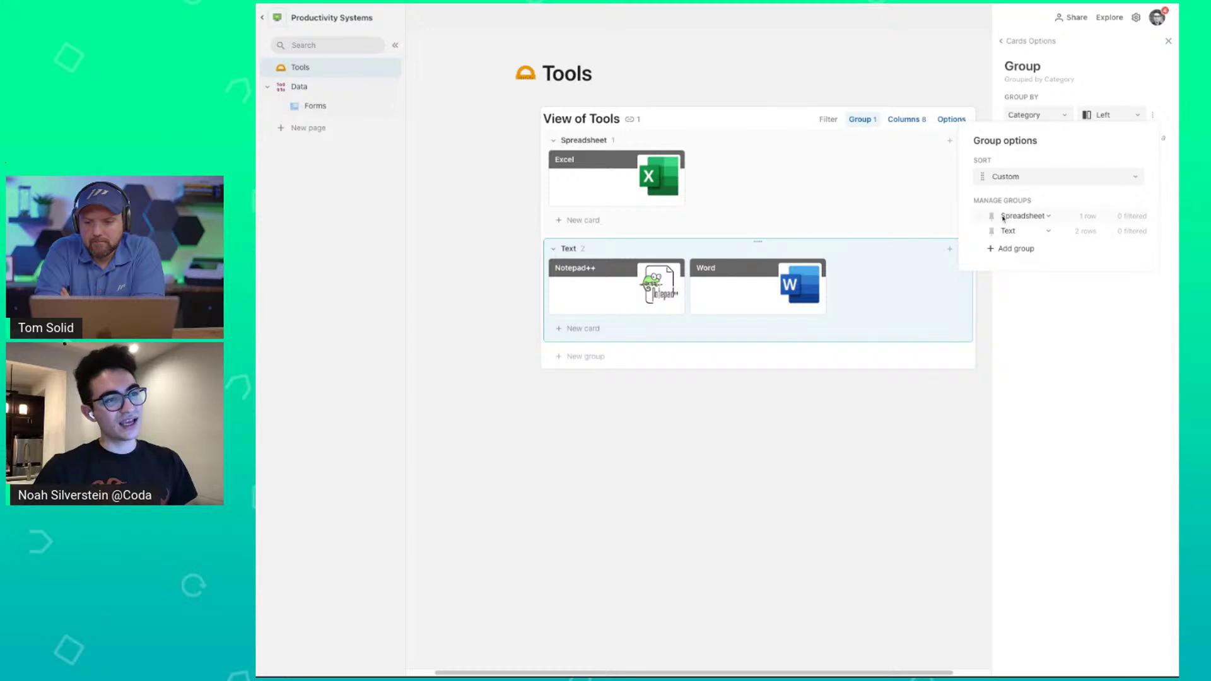
pyautogui.click(1008, 181)
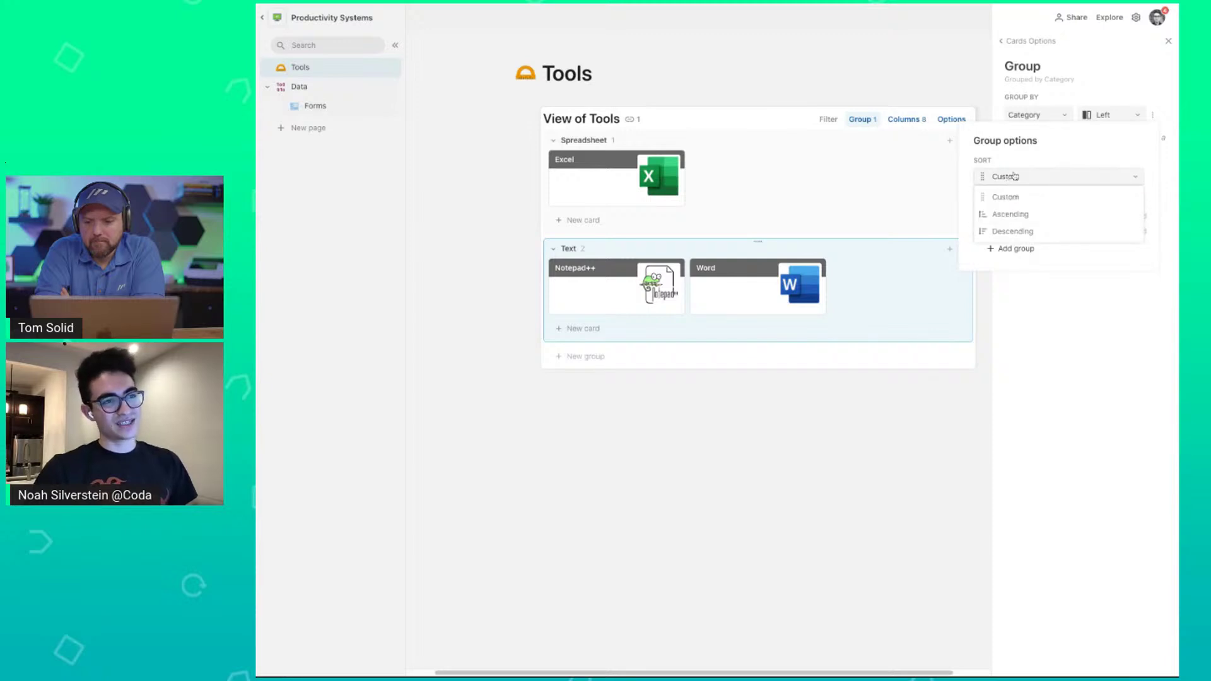
pyautogui.click(1059, 157)
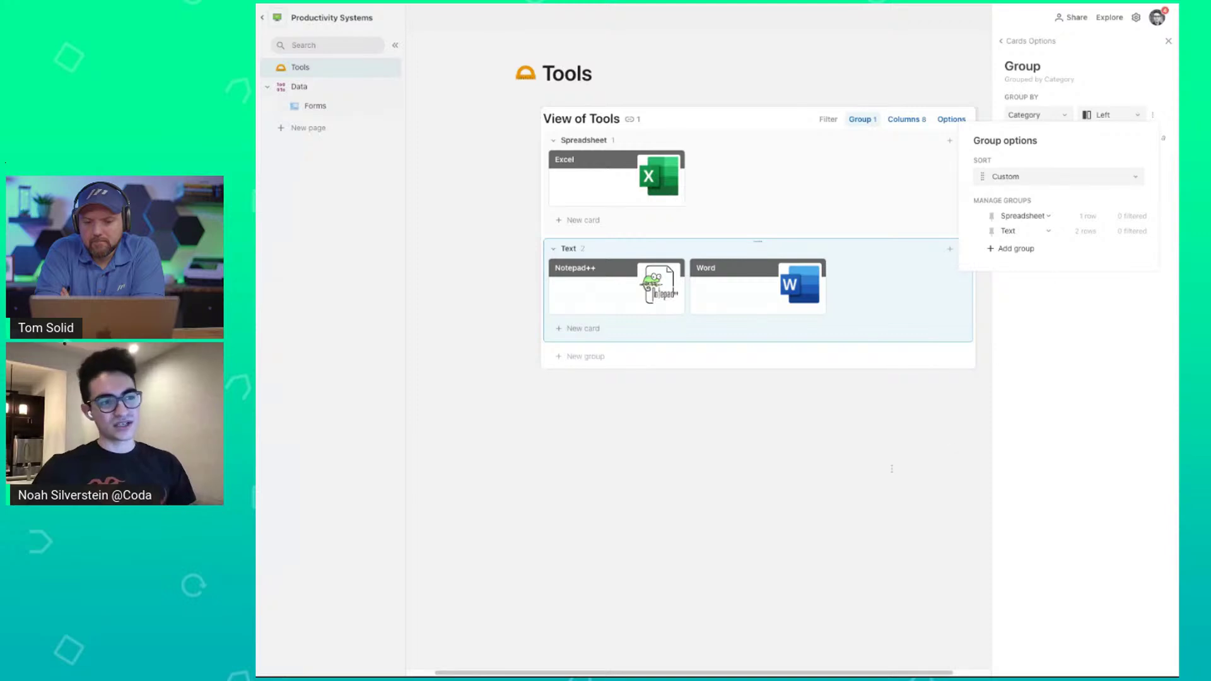
pyautogui.click(912, 482)
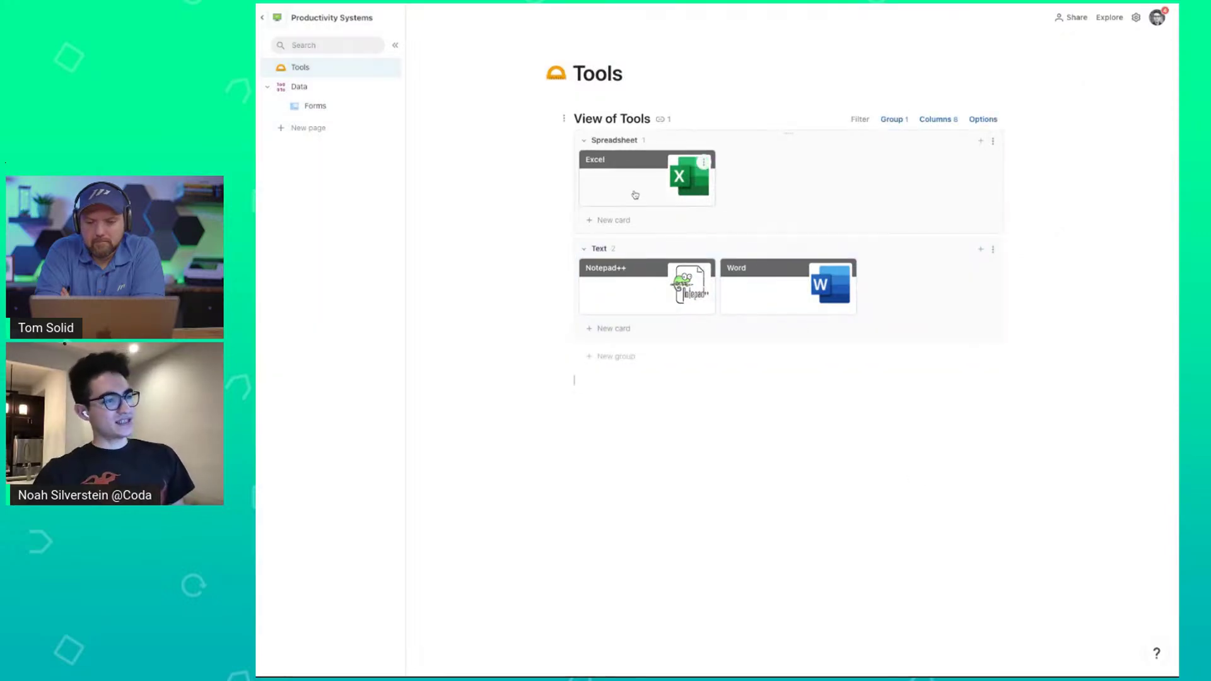
# View the cards display settings, and start a new card in the Spreadsheet group without filling it in.
pyautogui.click(983, 119)
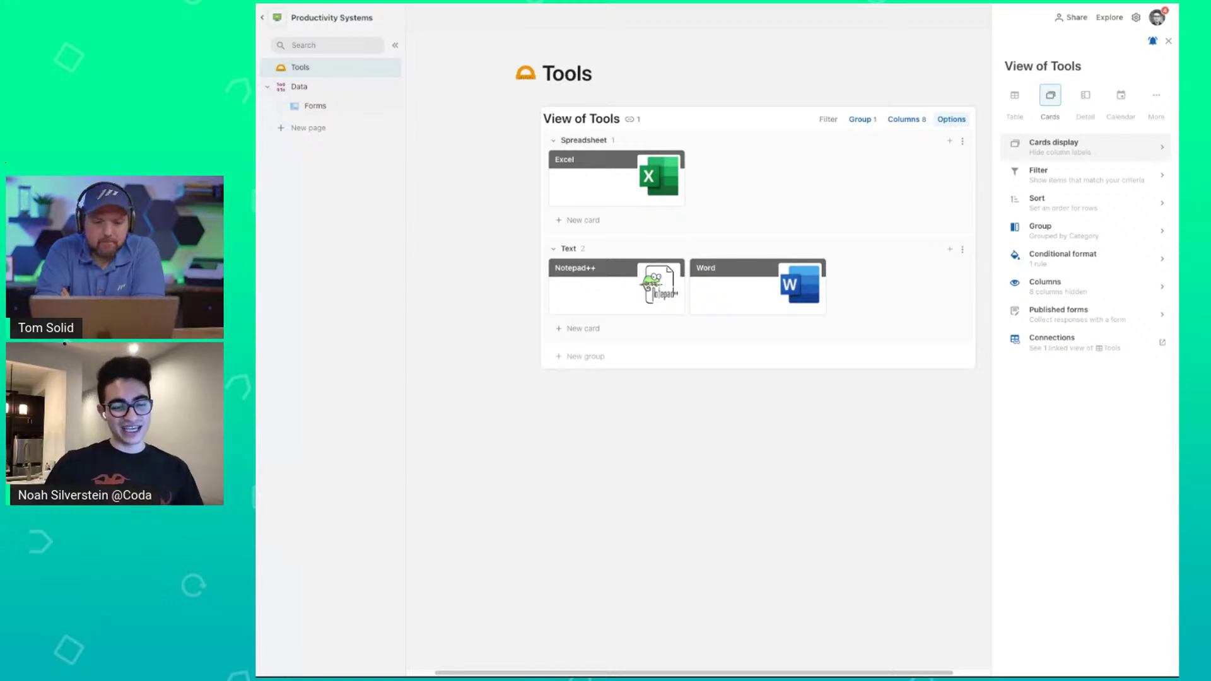
pyautogui.click(1086, 146)
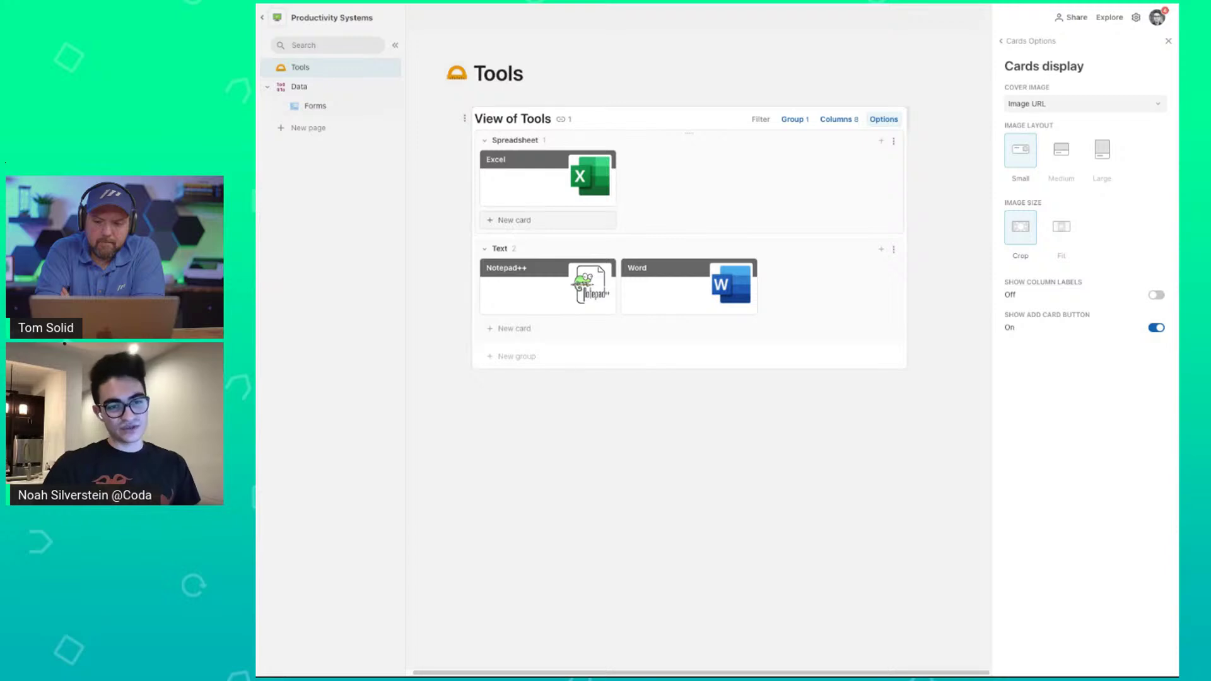
pyautogui.click(509, 220)
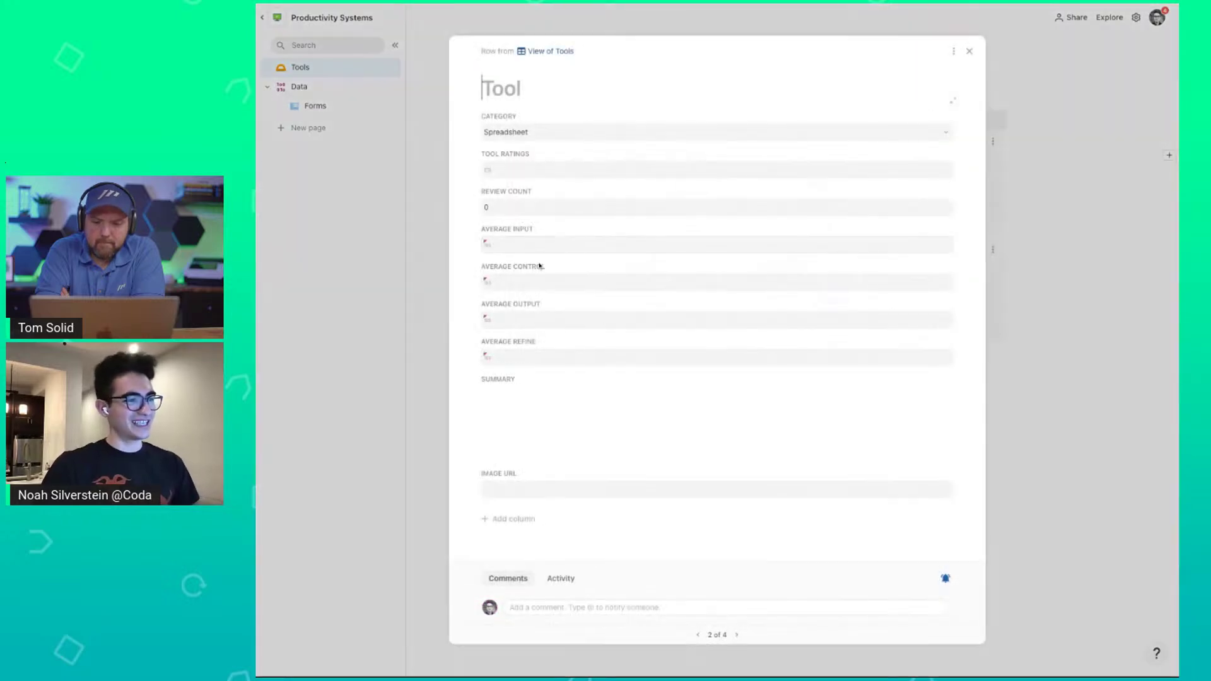
pyautogui.click(1052, 288)
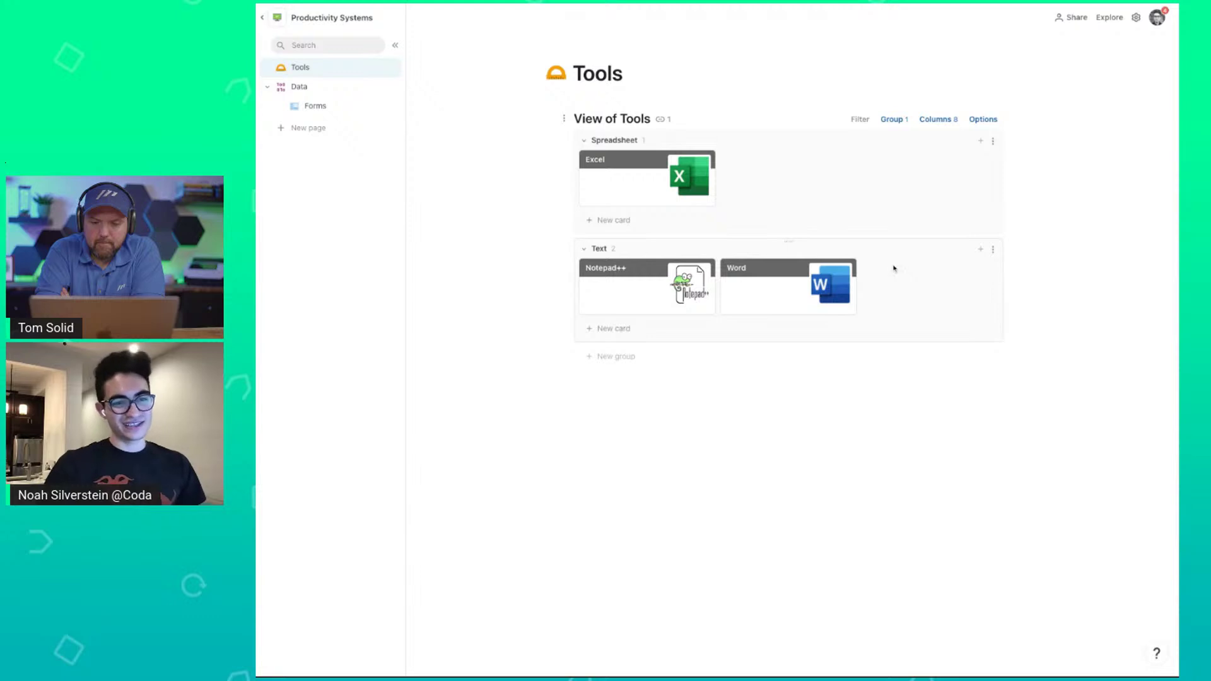
# Hide the add card button in the grouped cards view.
pyautogui.moveTo(632, 220)
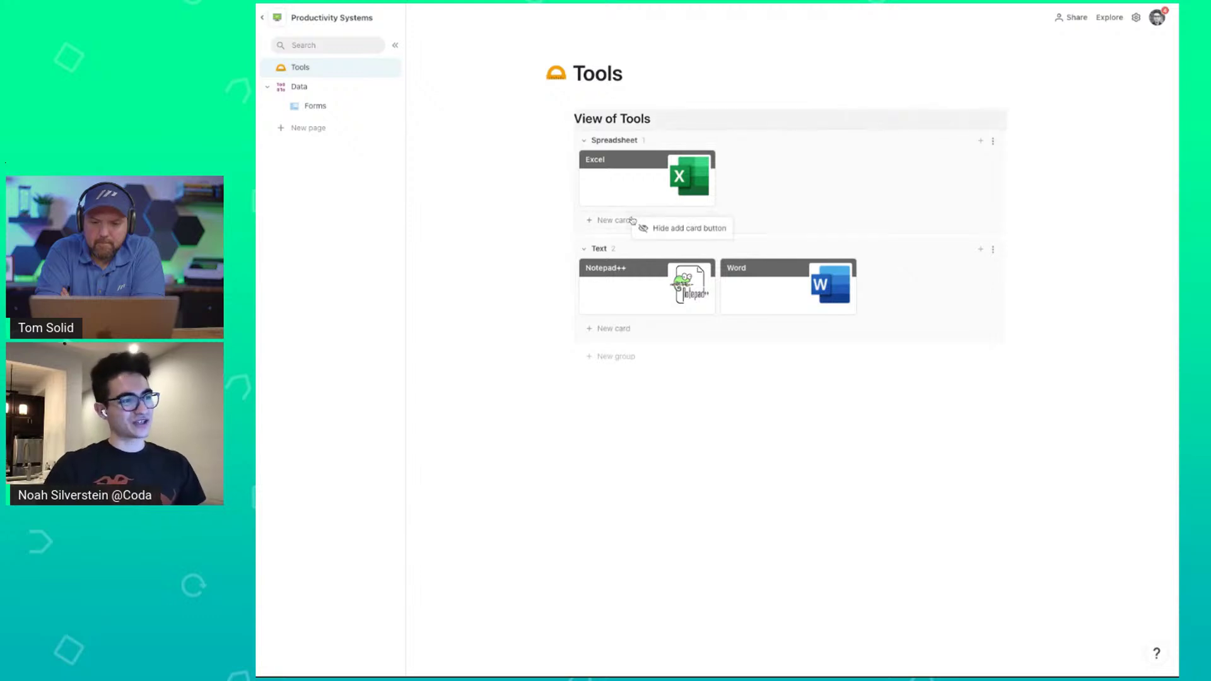
pyautogui.click(653, 228)
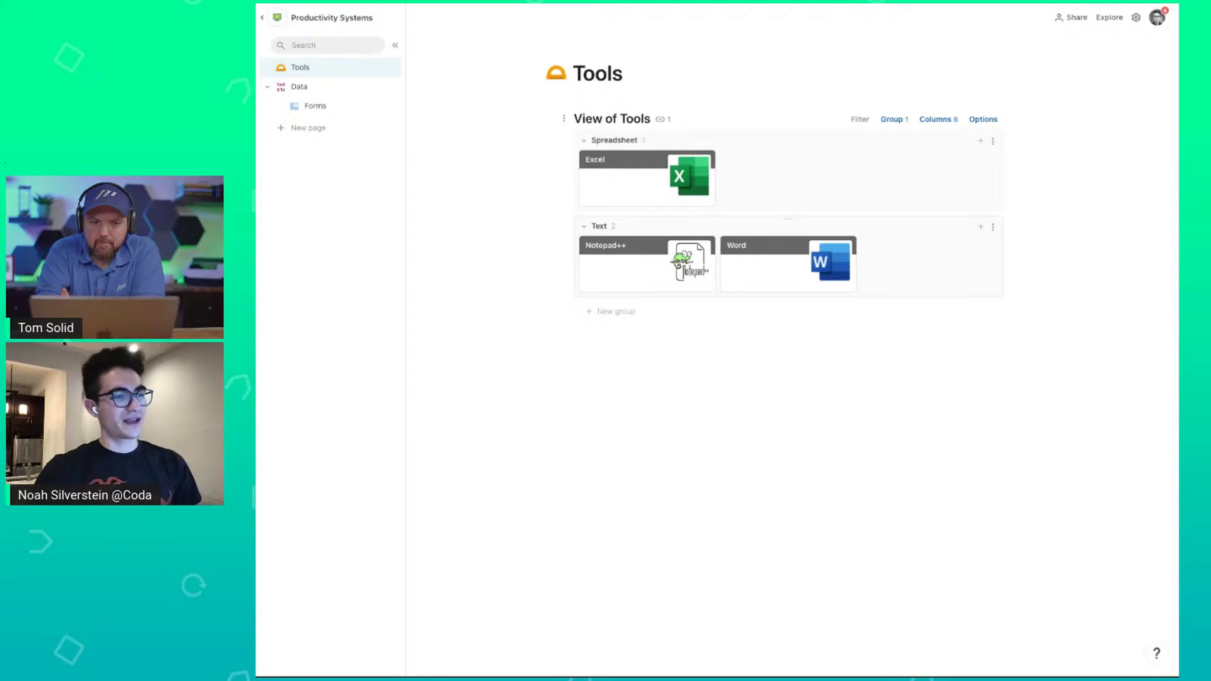
# Look over the fields in the Excel card's details and close them.
pyautogui.click(628, 179)
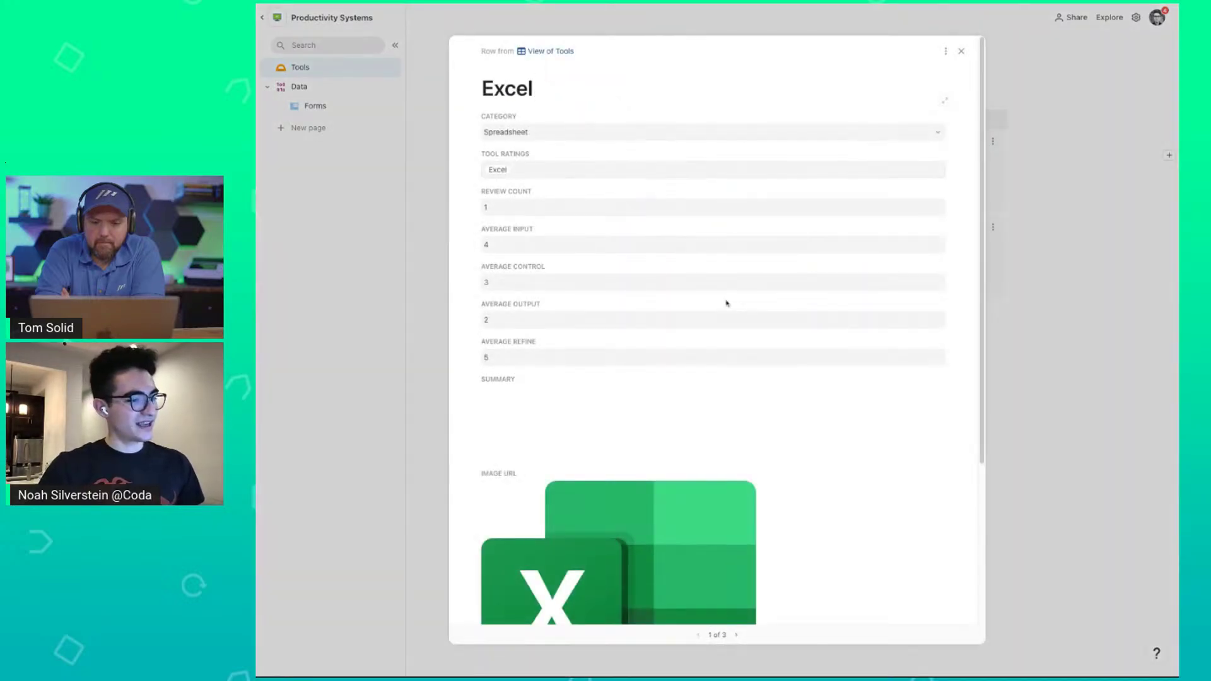
pyautogui.scroll(-2, 737, 321)
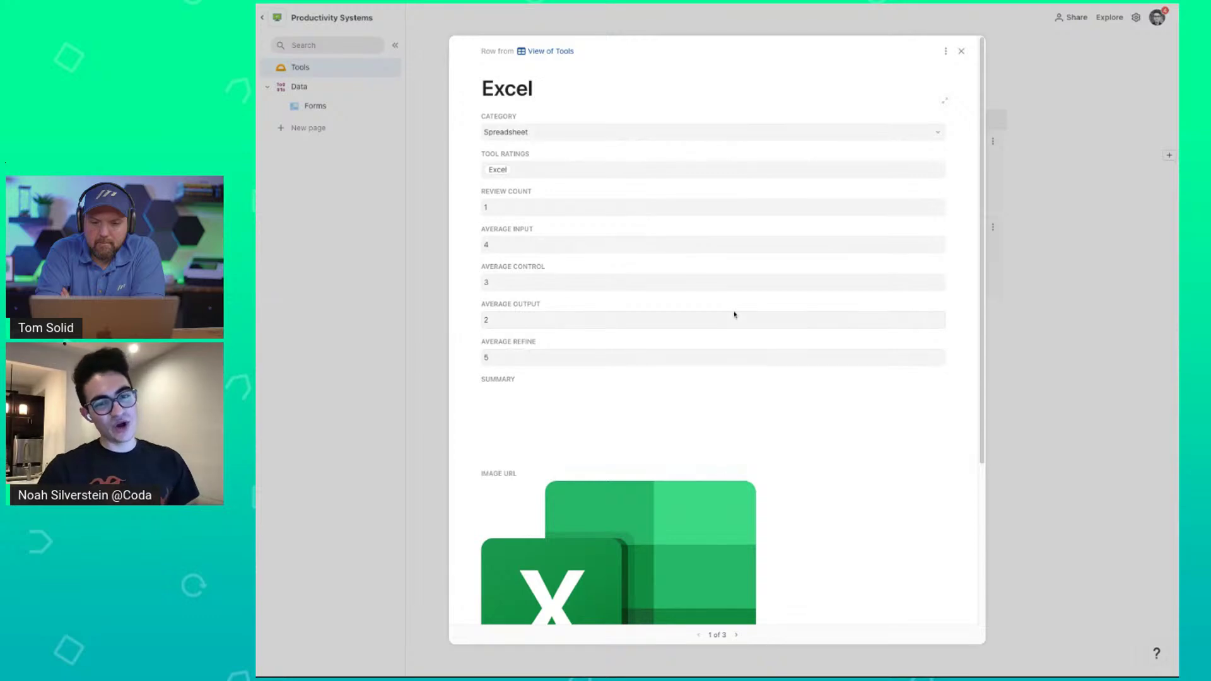
pyautogui.click(1035, 278)
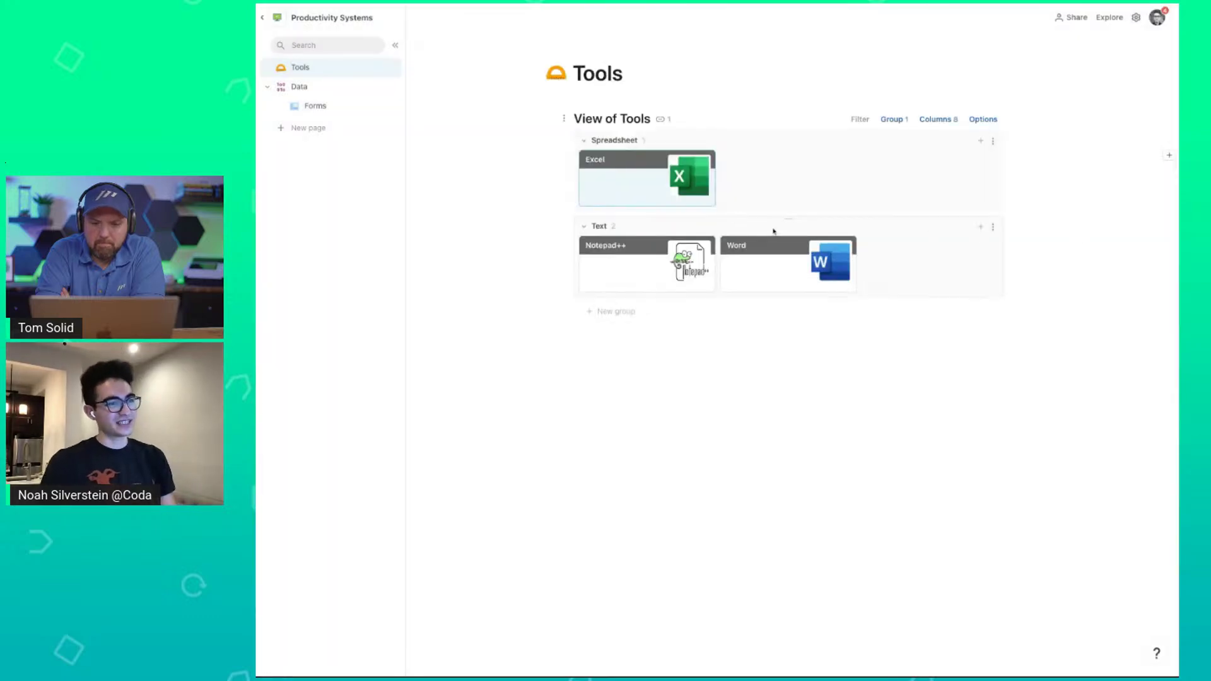
# Look through the Word card's details and its row layout options, leaving without editing the layout.
pyautogui.click(755, 268)
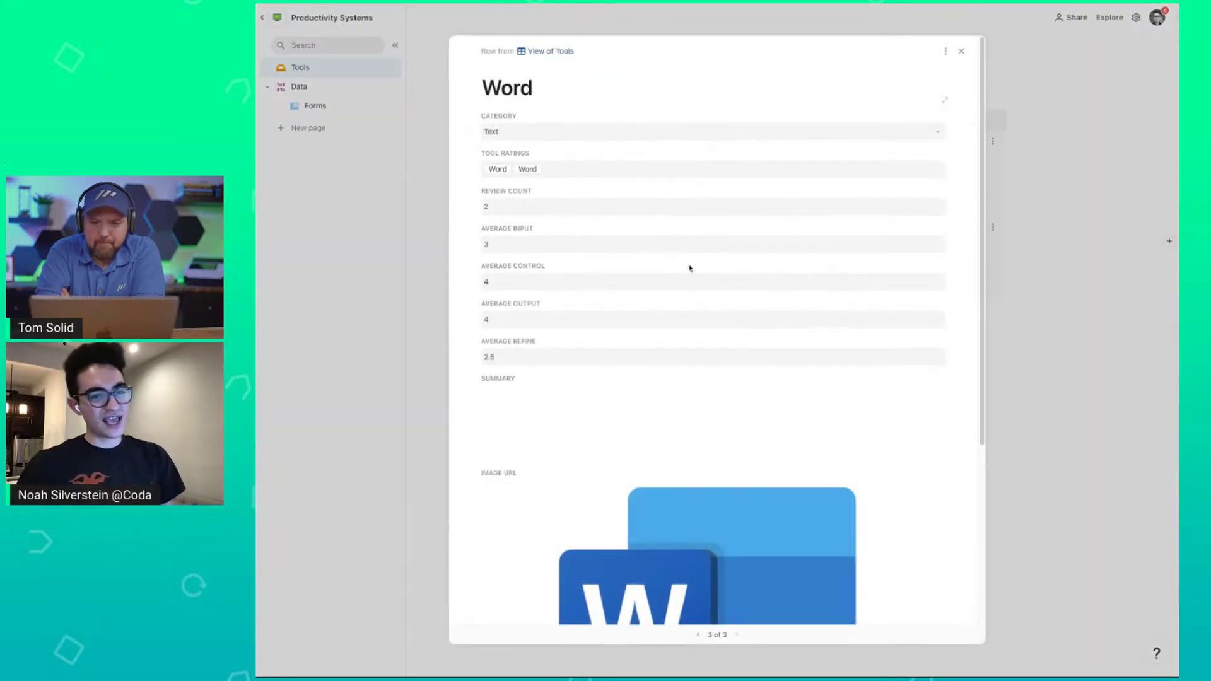
pyautogui.scroll(-4, 700, 265)
pyautogui.scroll(2, 690, 267)
pyautogui.scroll(3, 690, 268)
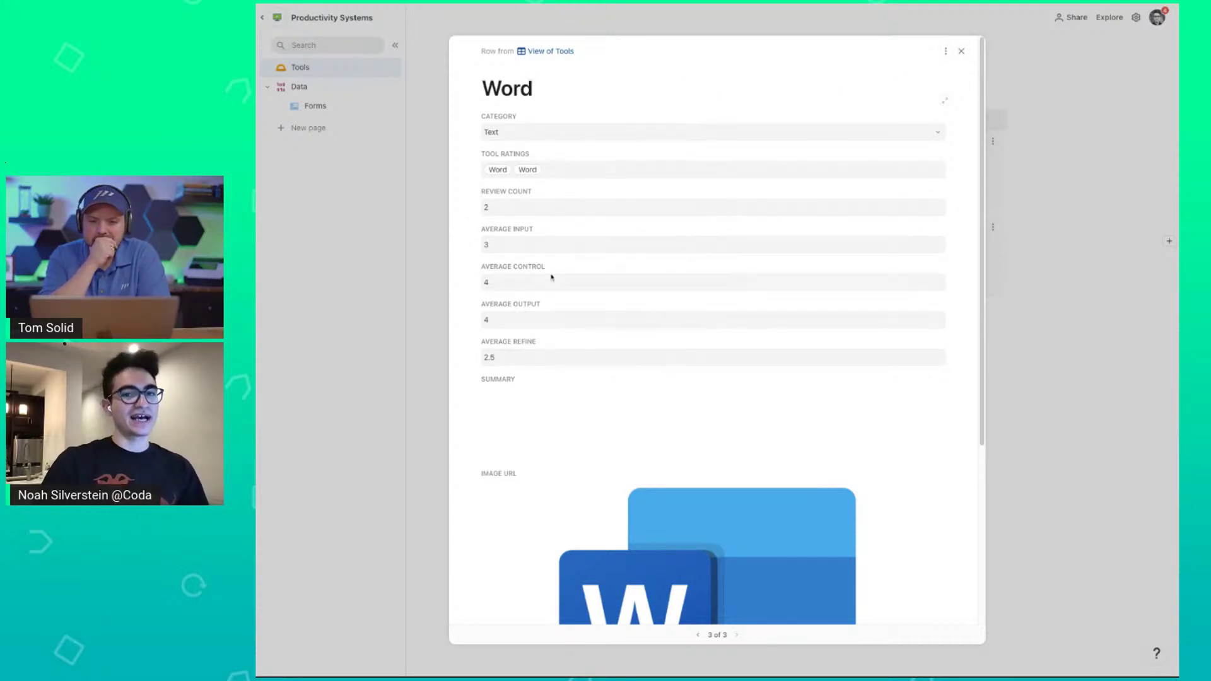
pyautogui.click(944, 53)
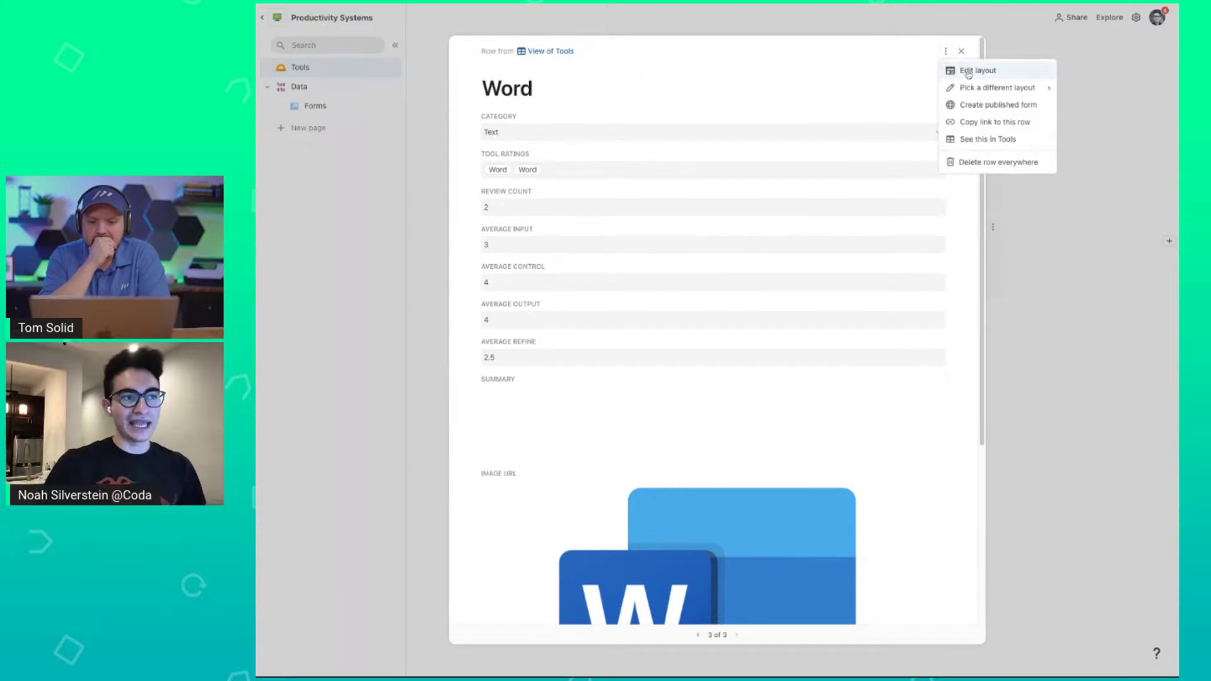
pyautogui.press('Escape')
pyautogui.press('Escape')
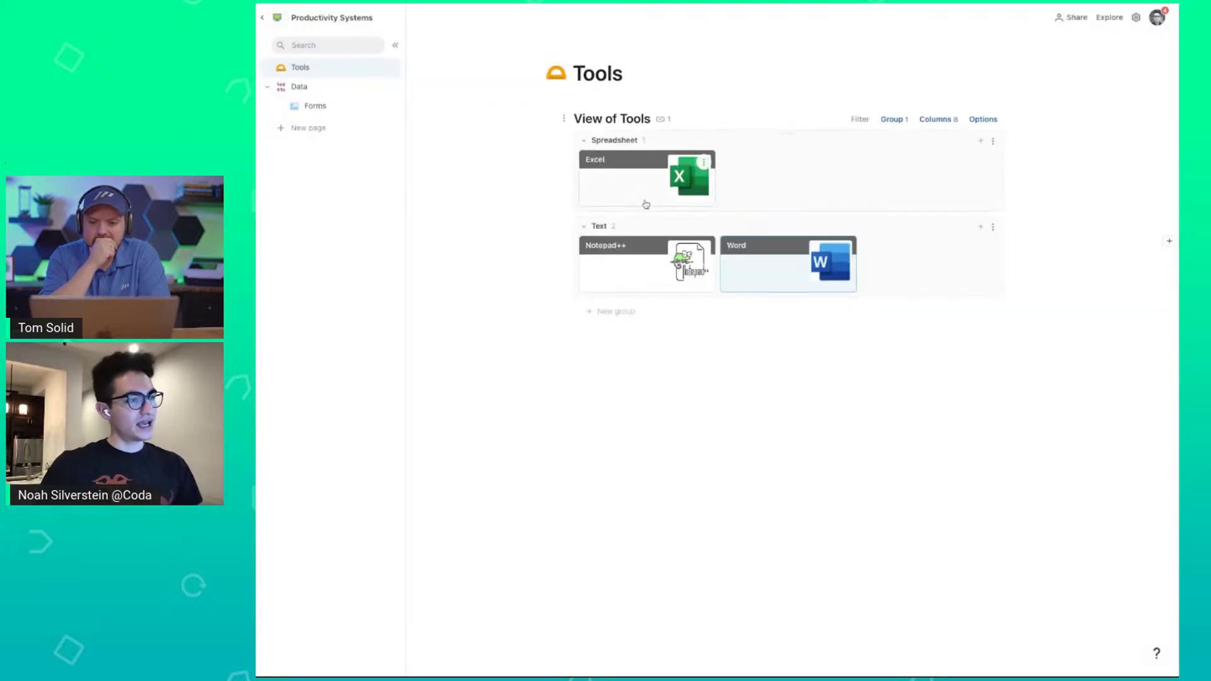
# Show the Average Control, Average Input, Average Output and Average Refine columns in the Word card's detail layout, and close the card.
pyautogui.click(750, 278)
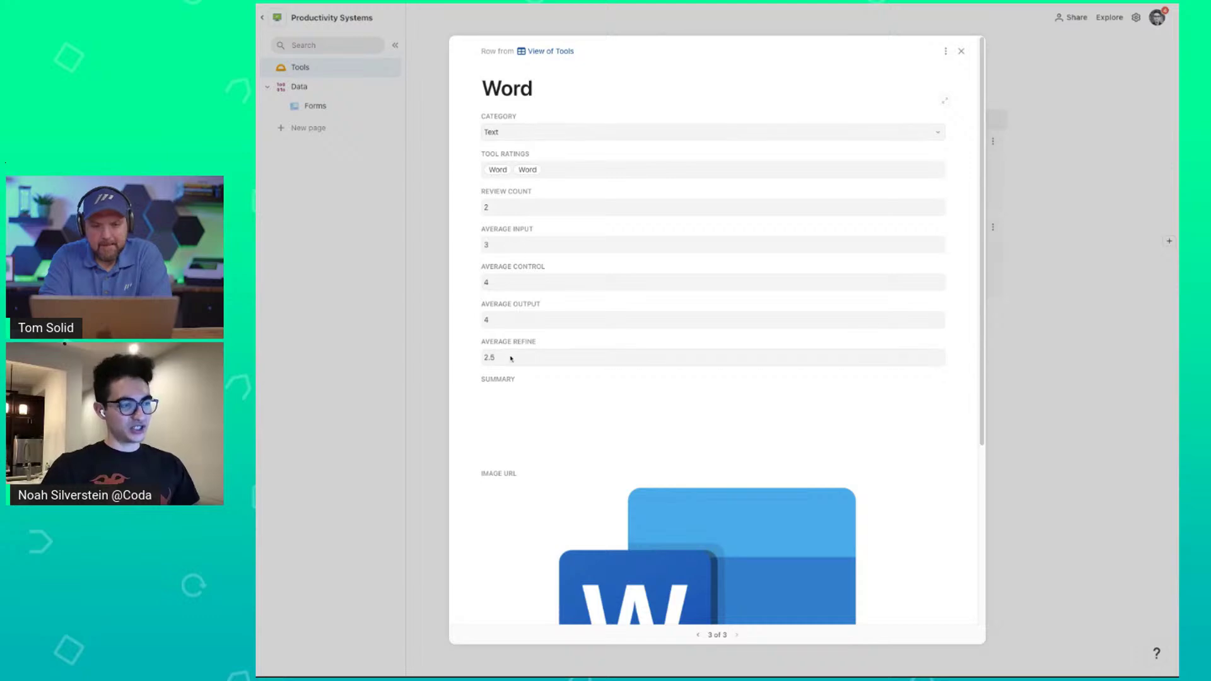
pyautogui.click(946, 51)
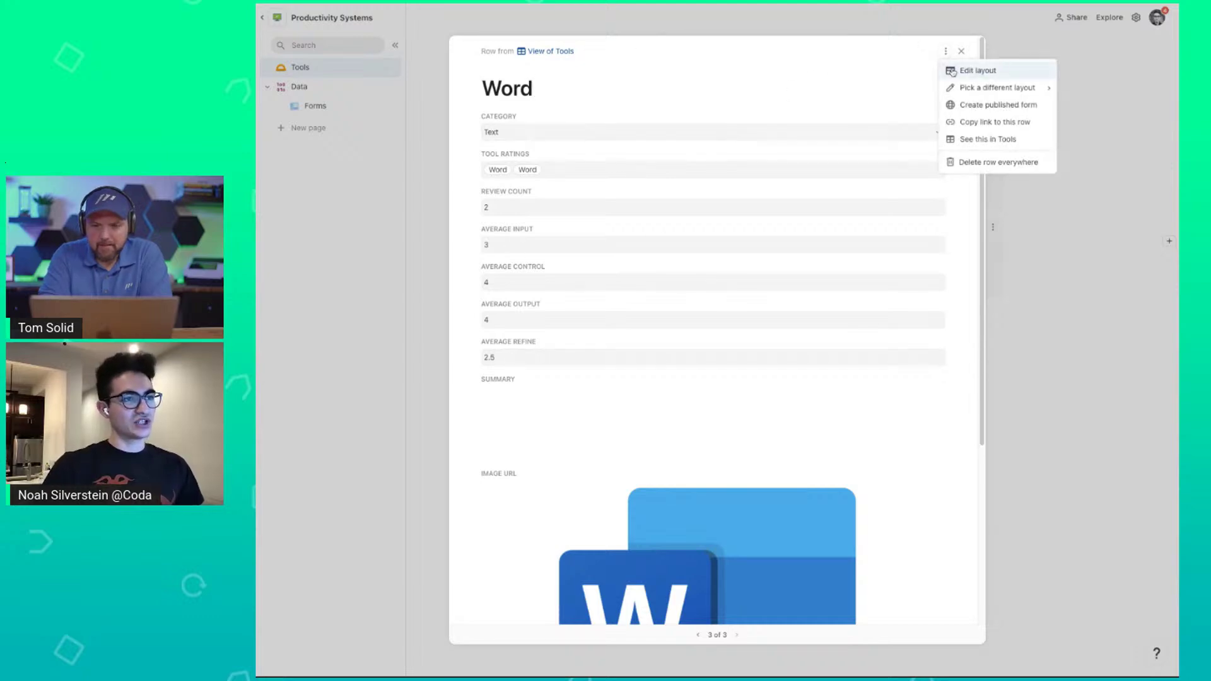
pyautogui.click(952, 72)
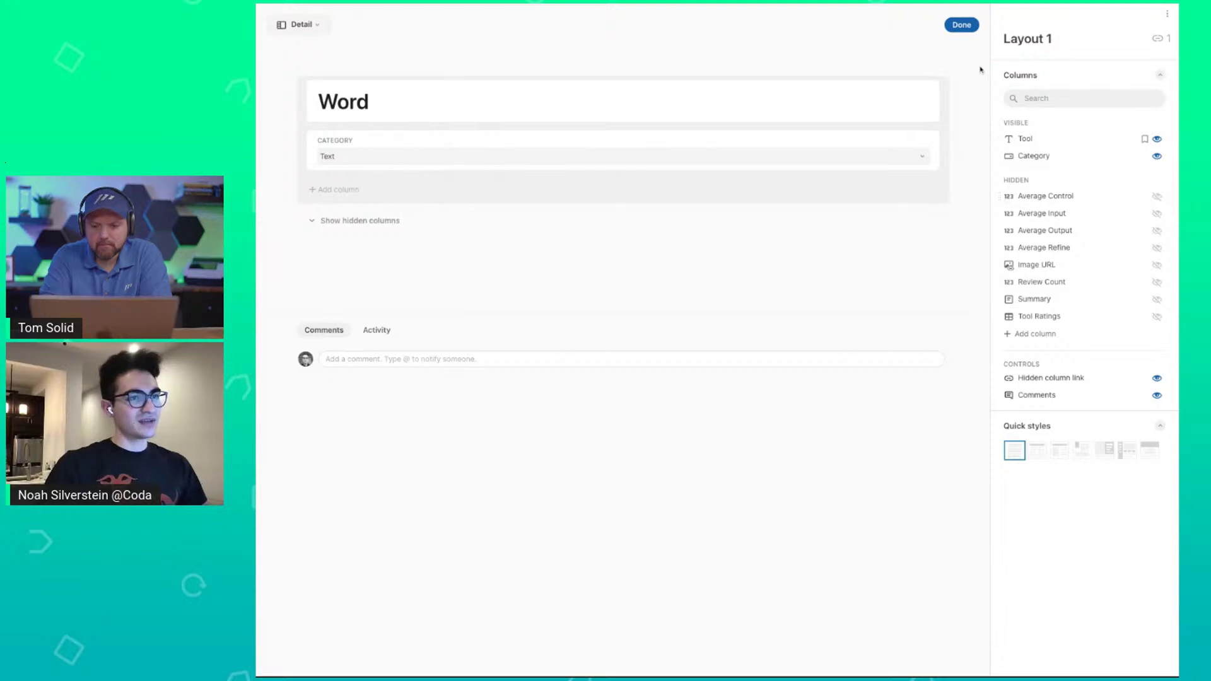
pyautogui.click(1157, 196)
pyautogui.click(1157, 214)
pyautogui.click(1158, 228)
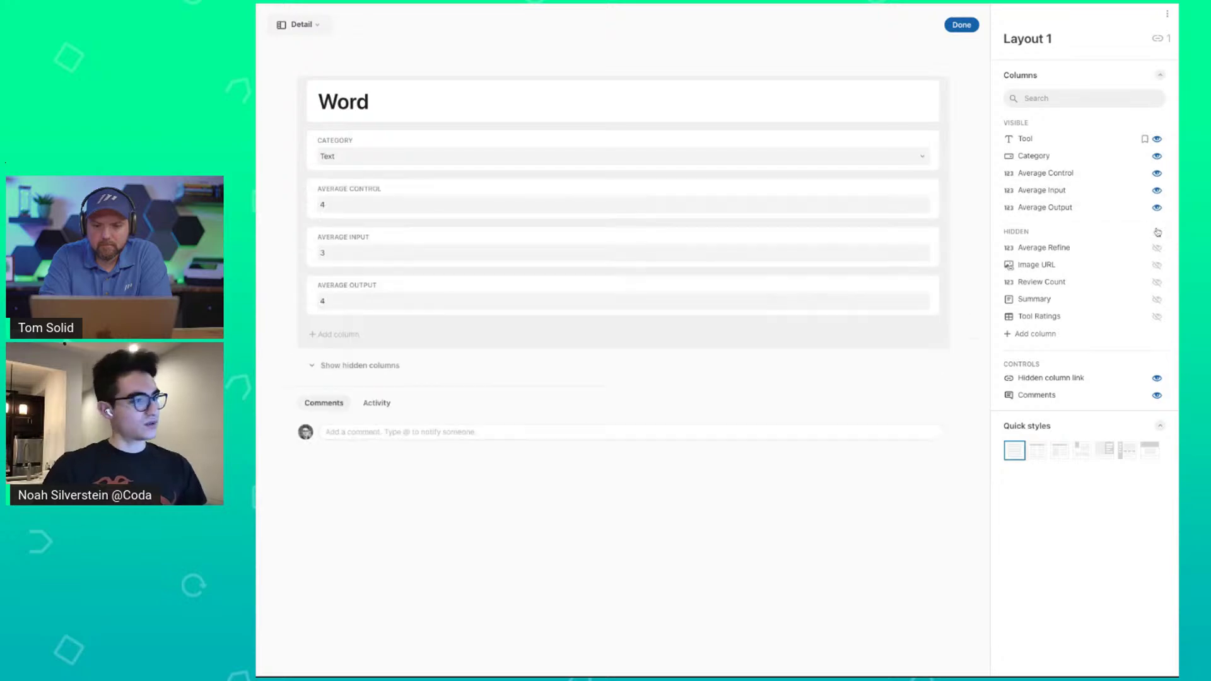
pyautogui.click(1157, 247)
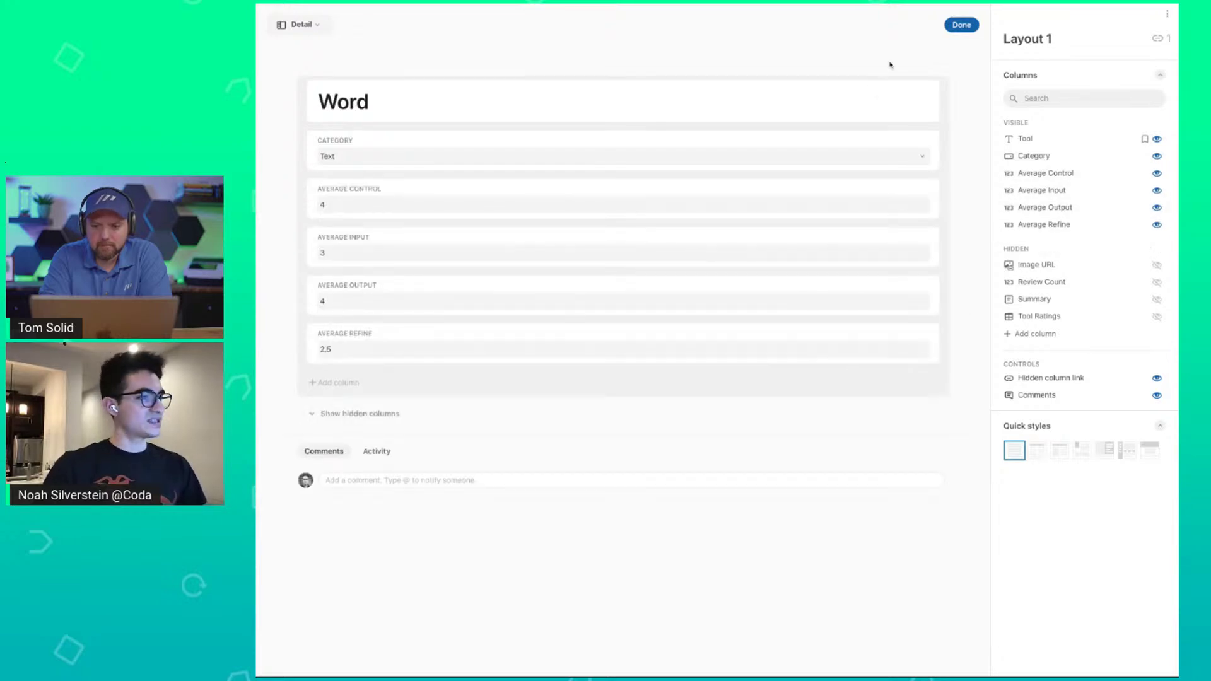
pyautogui.click(961, 24)
pyautogui.click(1091, 270)
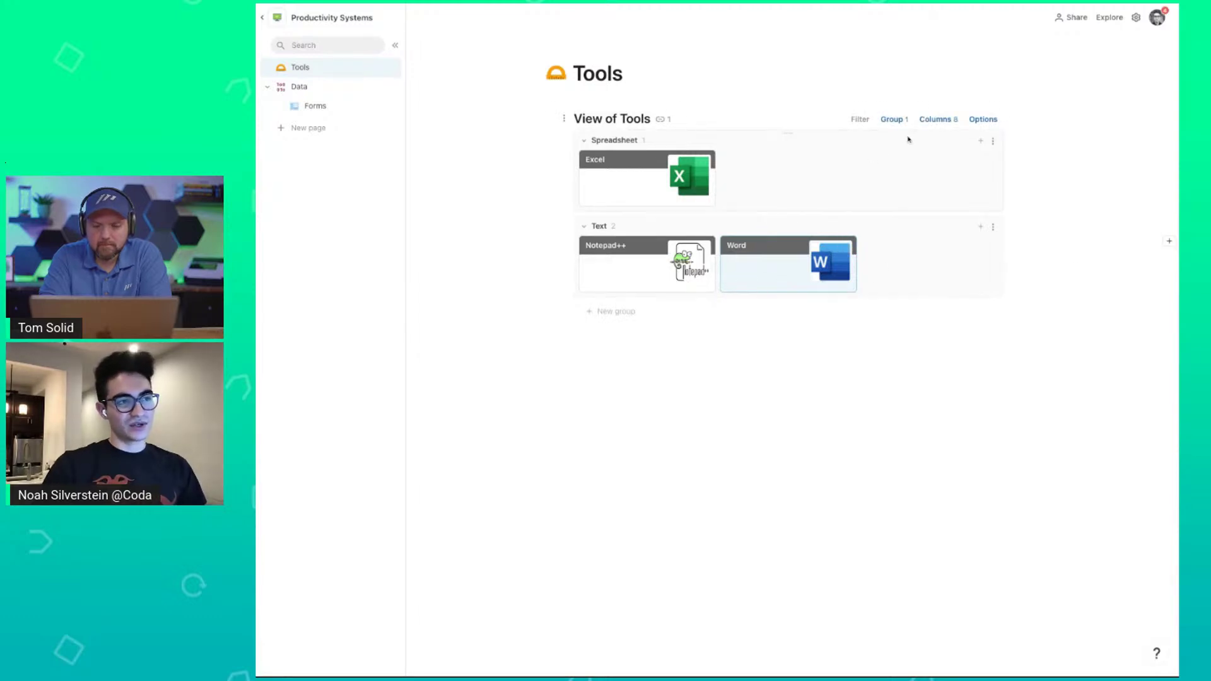
# Review which columns are visible and hidden on the cards, and open the Word card's details.
pyautogui.click(938, 120)
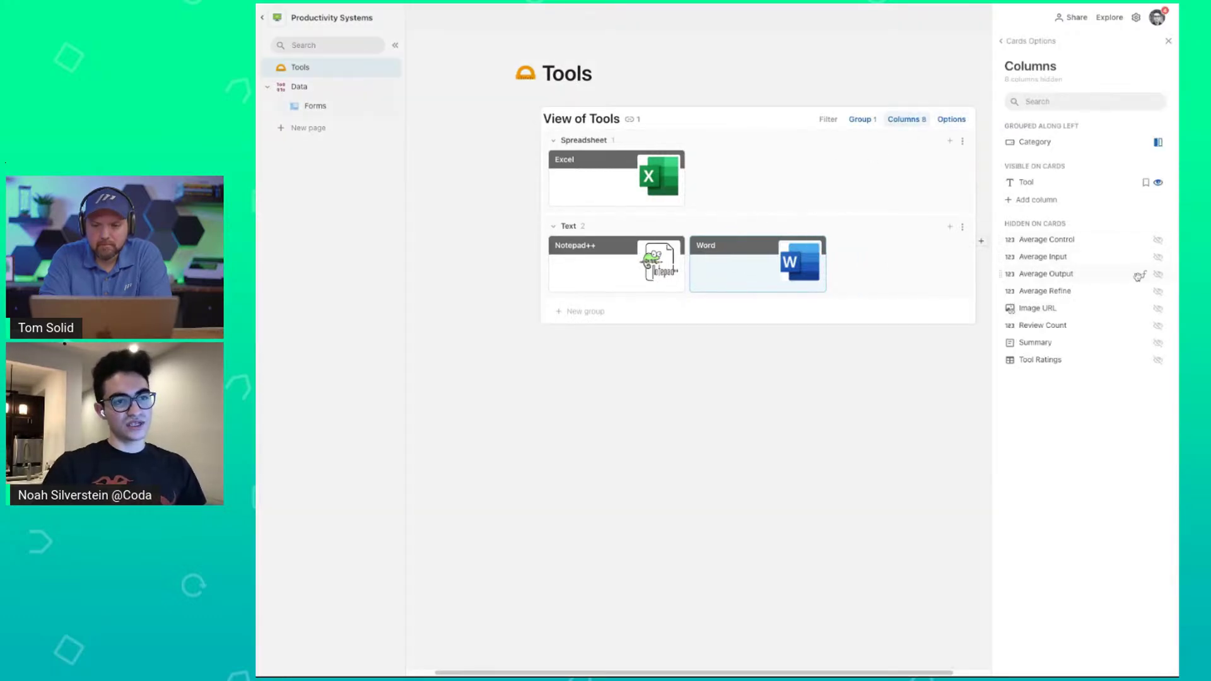
pyautogui.click(1168, 40)
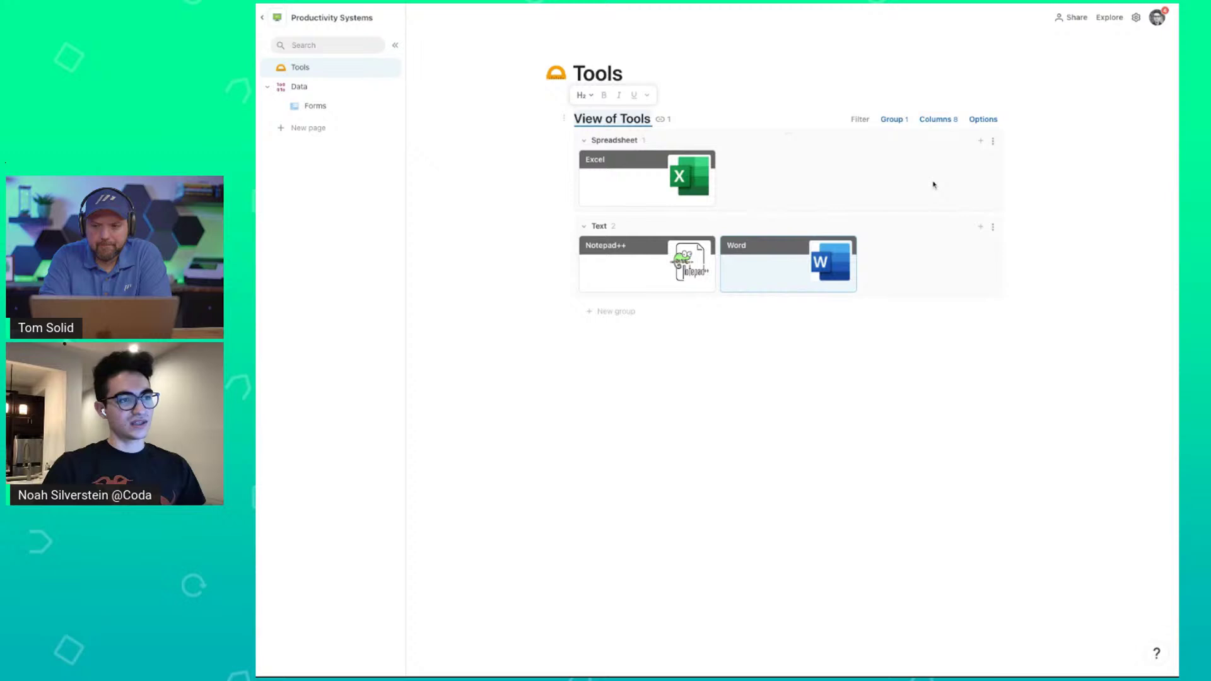
pyautogui.click(757, 272)
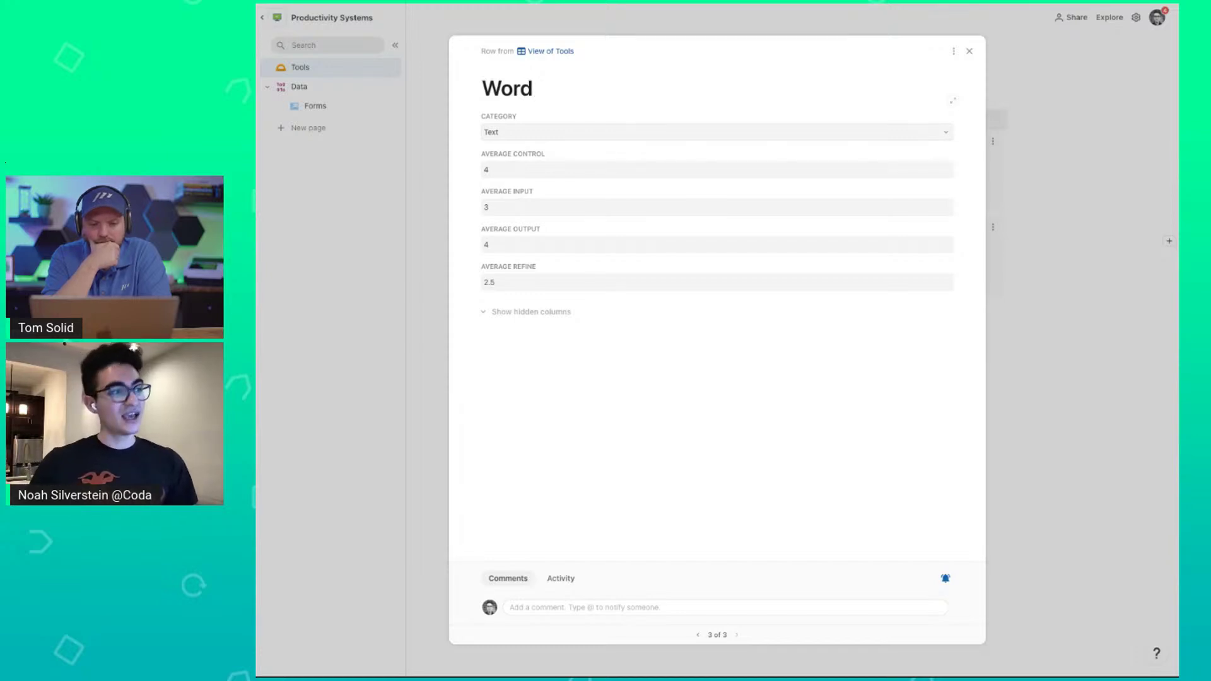
# Rename the Word card's detail layout as Tool View.
pyautogui.click(955, 51)
pyautogui.moveTo(977, 87)
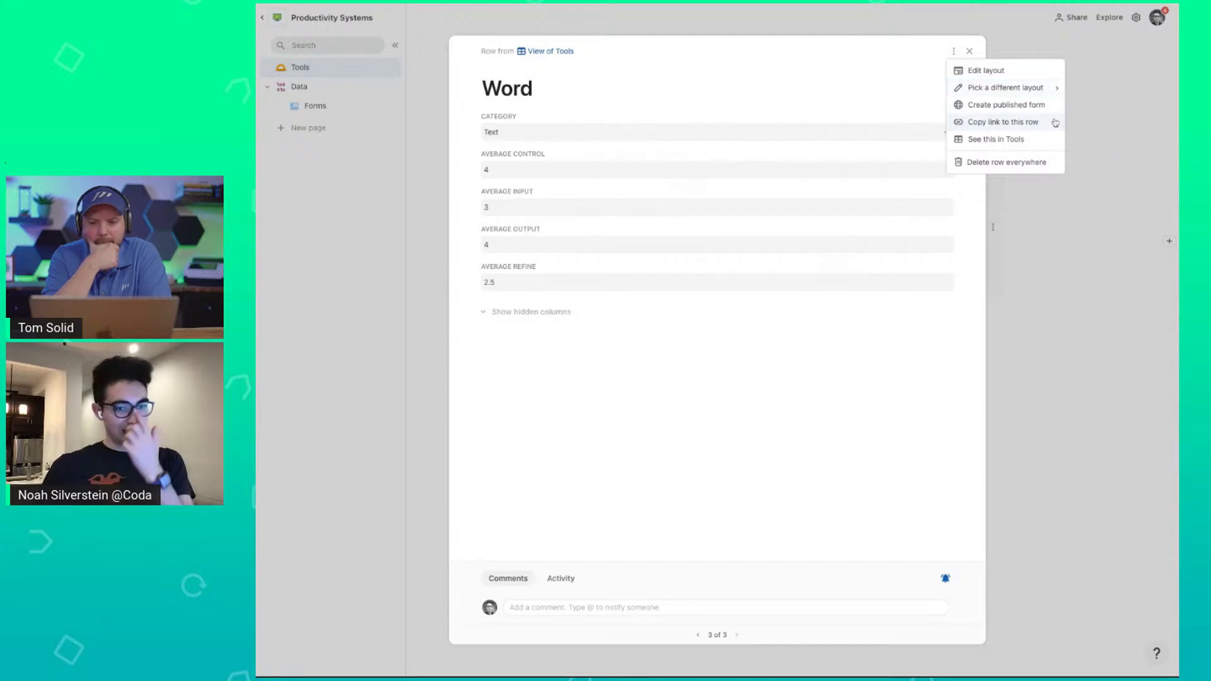
pyautogui.click(995, 78)
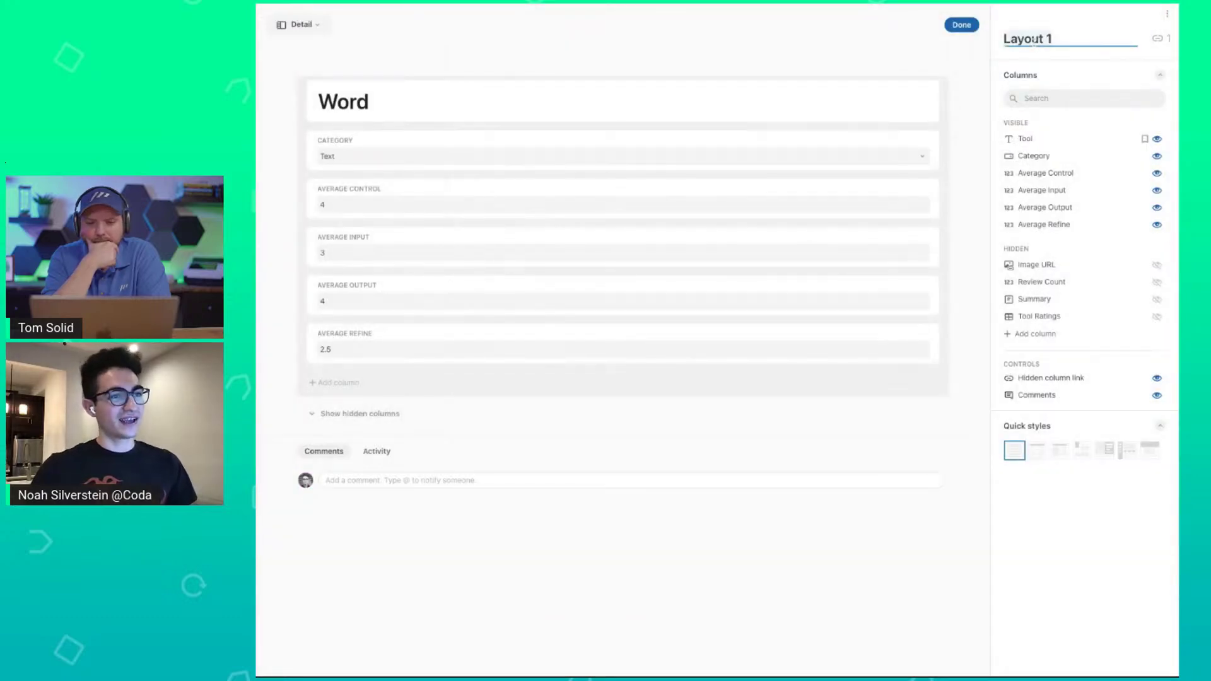
pyautogui.write('Tool View')
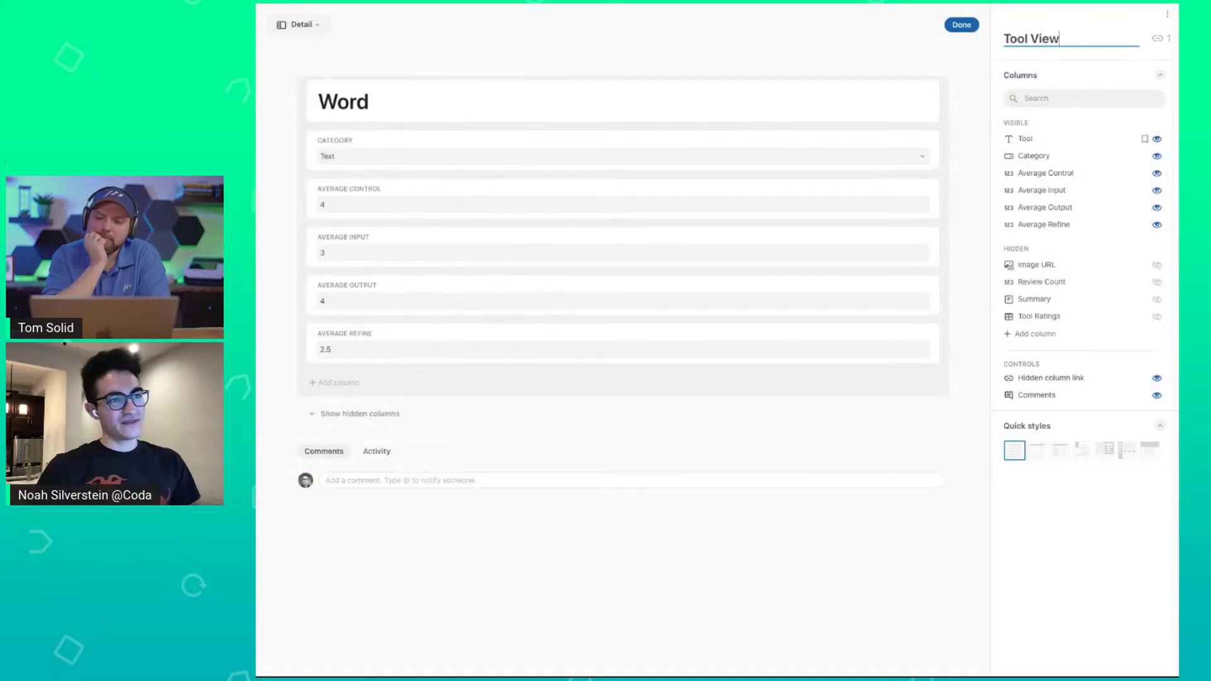
pyautogui.press('Return')
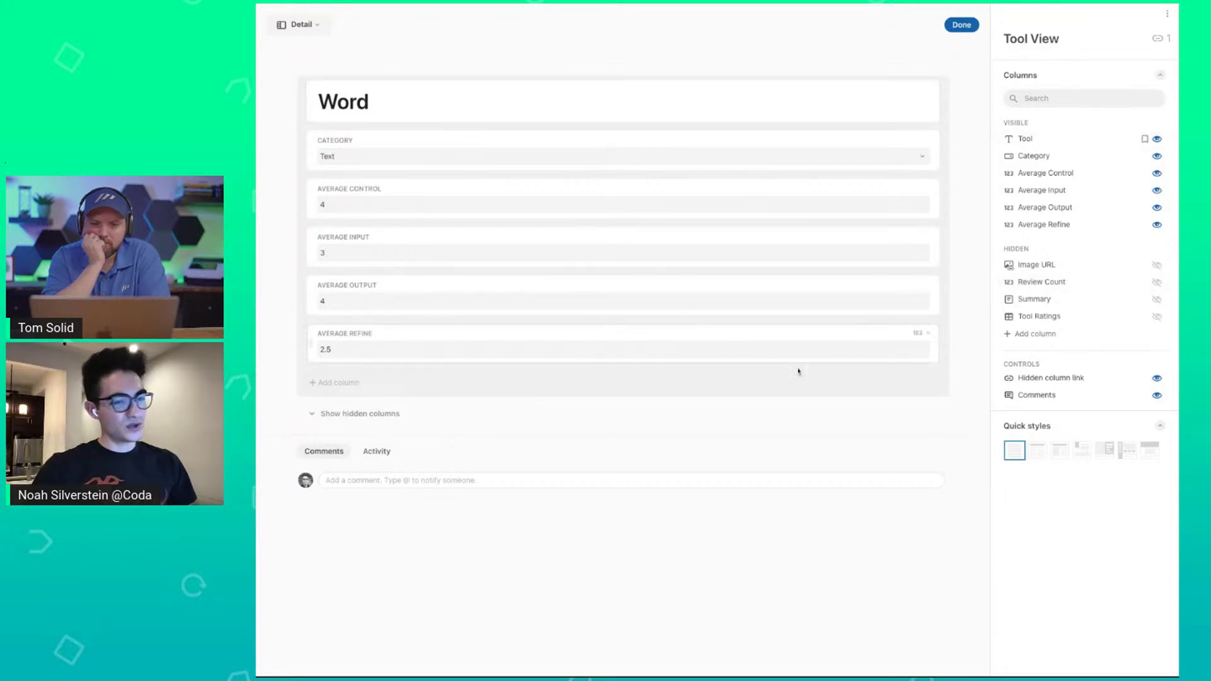
# Try alternative quick styles on the Tool View layout.
pyautogui.click(1037, 450)
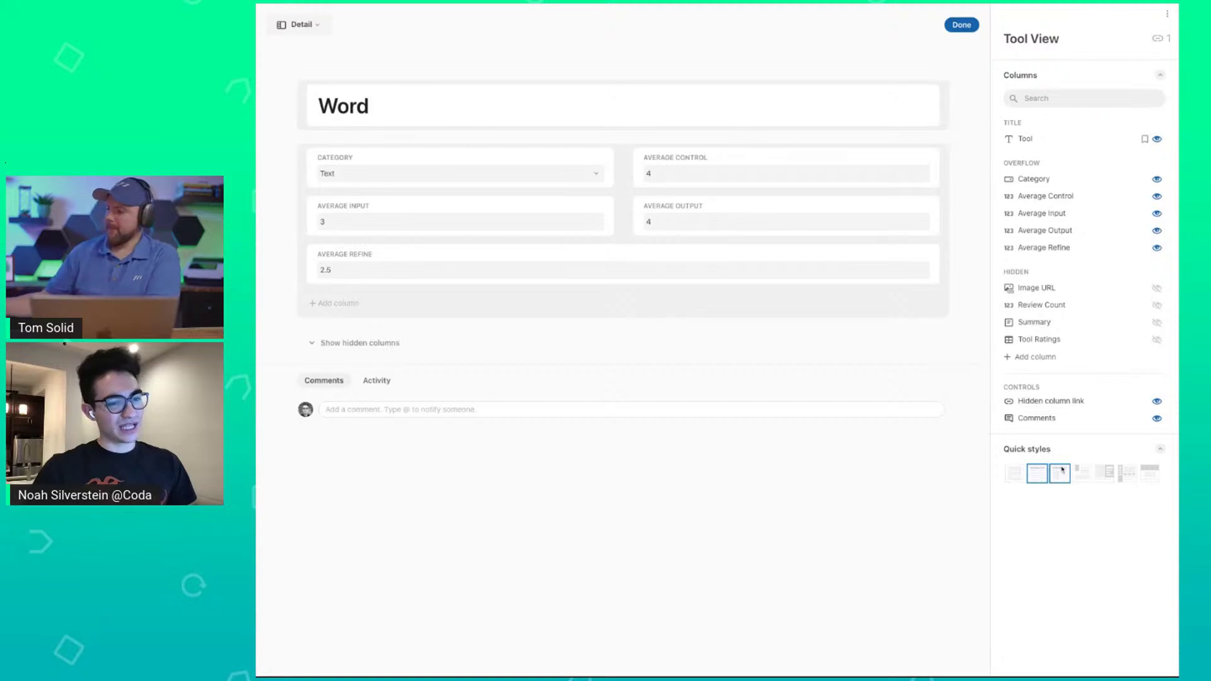
pyautogui.click(1061, 472)
pyautogui.click(1015, 589)
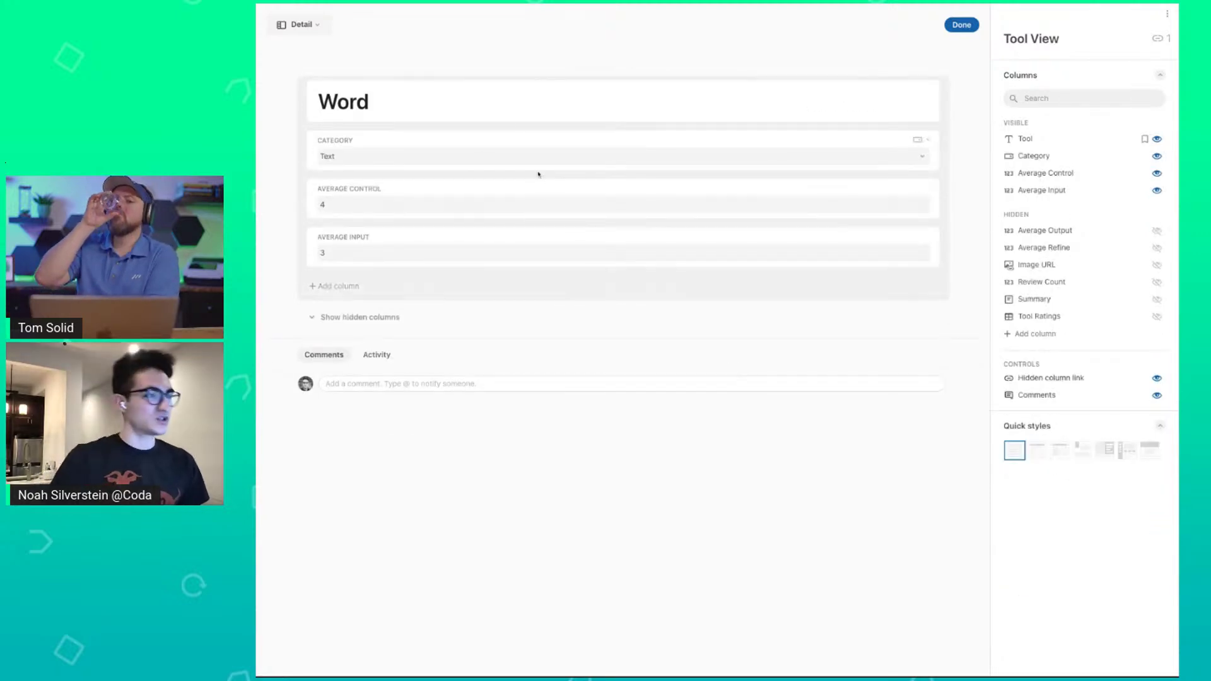
# Look at the Tool field's settings and the long name and description options of the Category field in the layout.
pyautogui.click(438, 115)
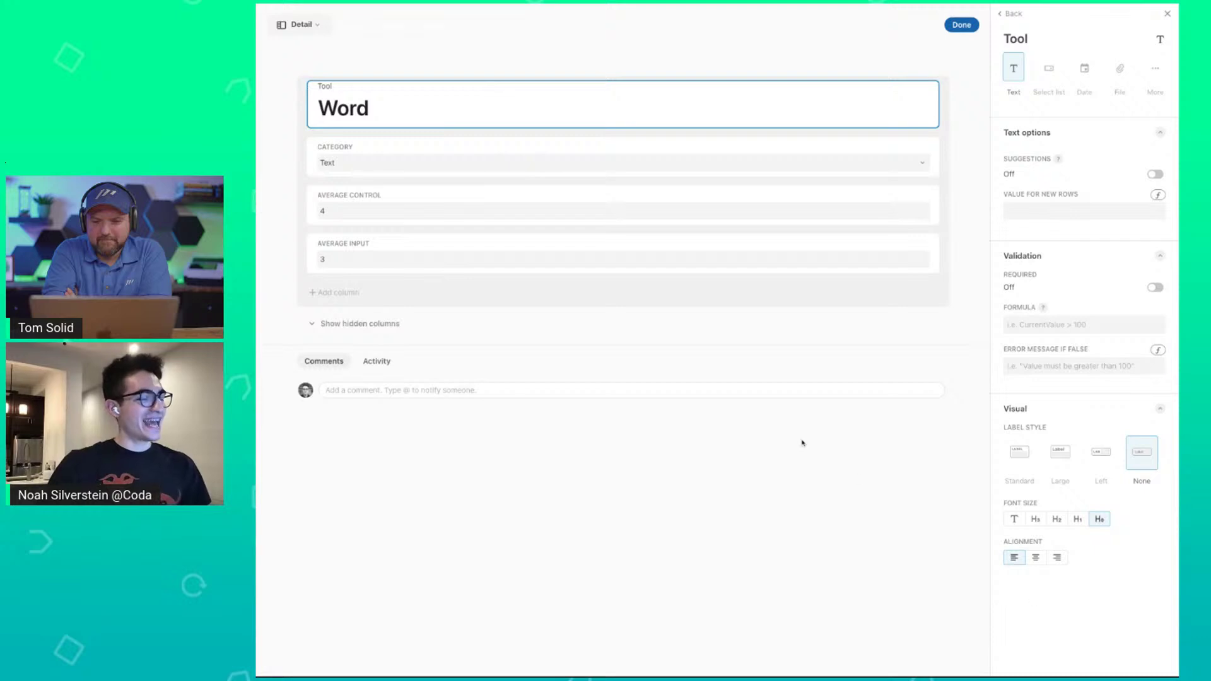
pyautogui.click(595, 157)
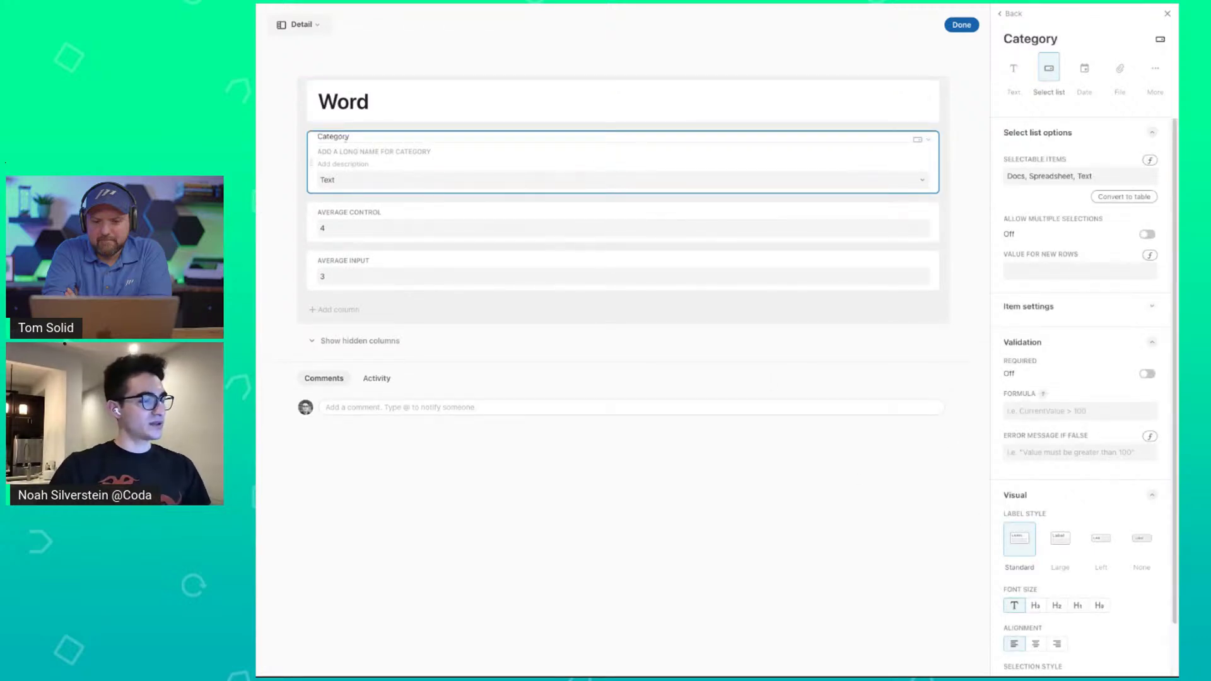
pyautogui.click(349, 151)
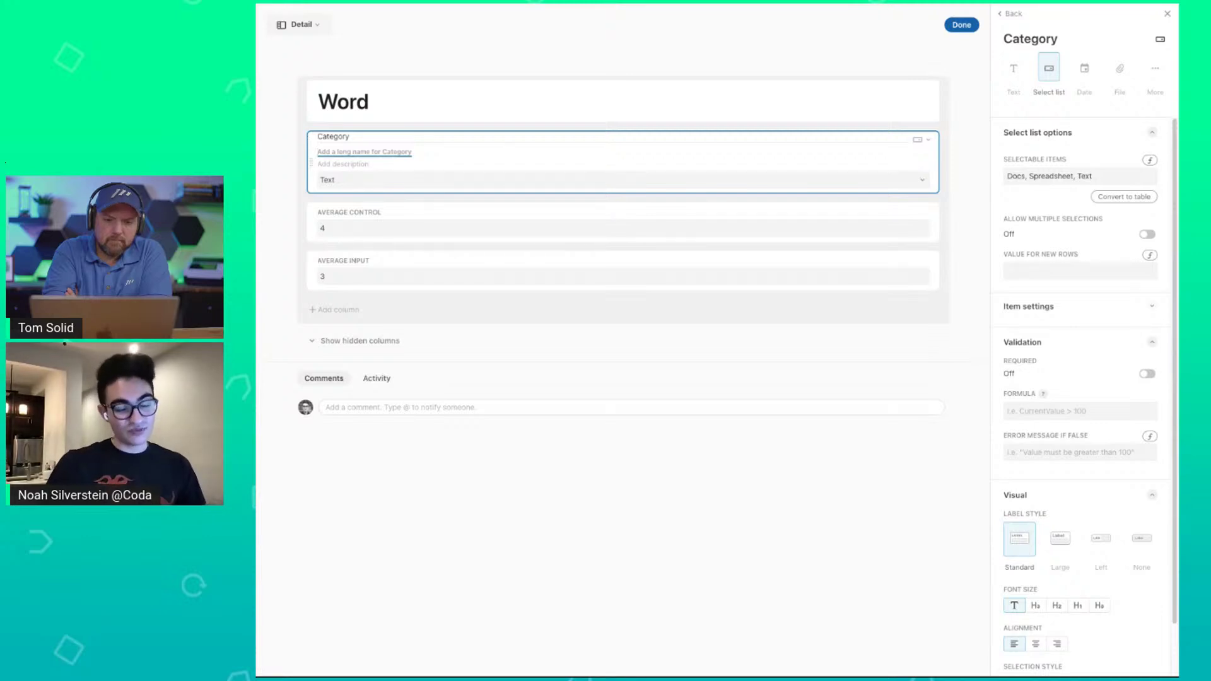
pyautogui.click(352, 164)
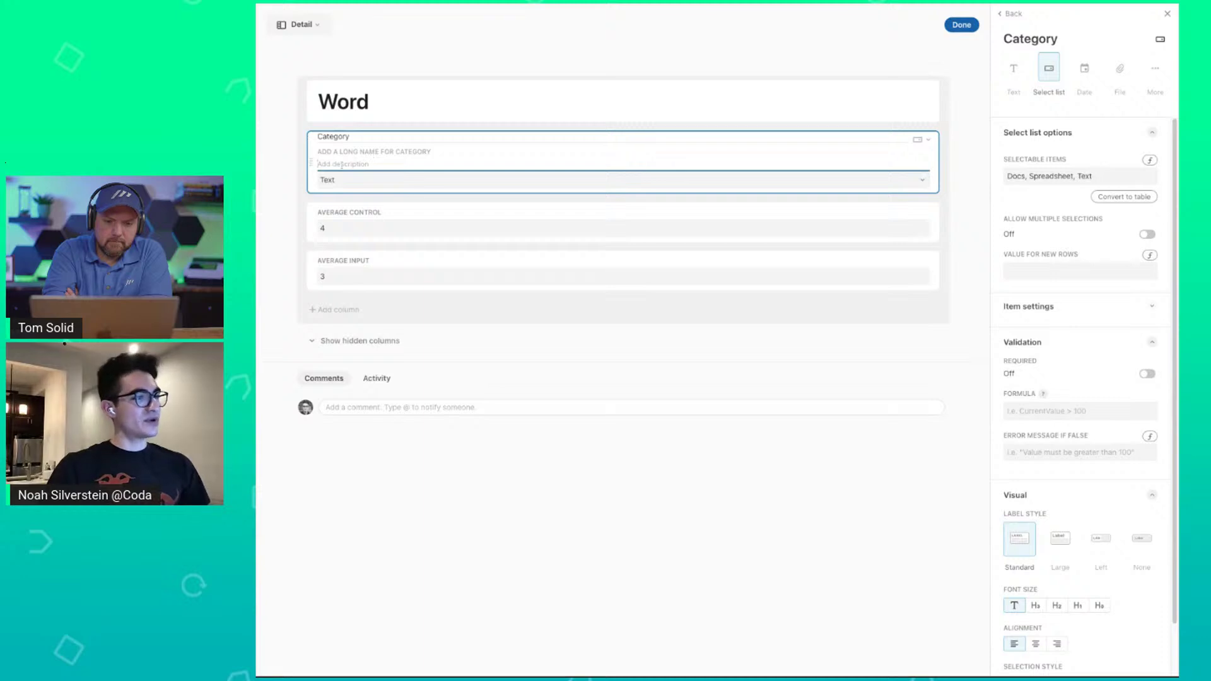
# Give the Average Control field the description "Control in the ICOR Framework means..." and copy that text.
pyautogui.click(361, 215)
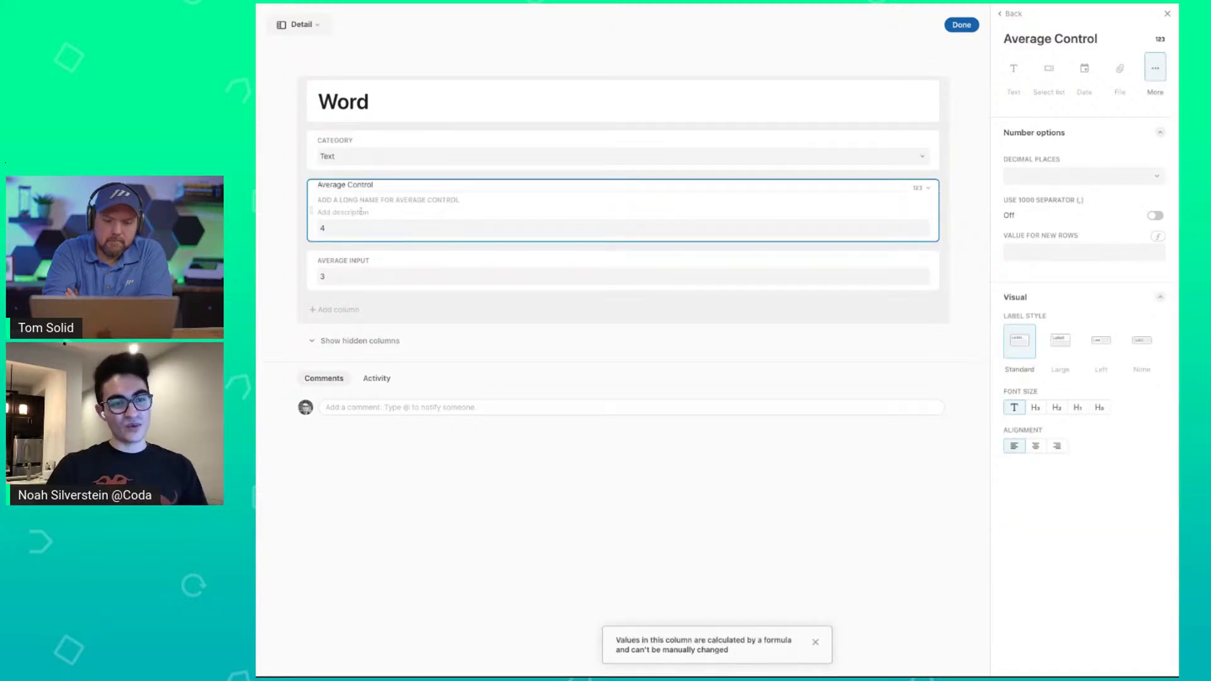
pyautogui.click(344, 213)
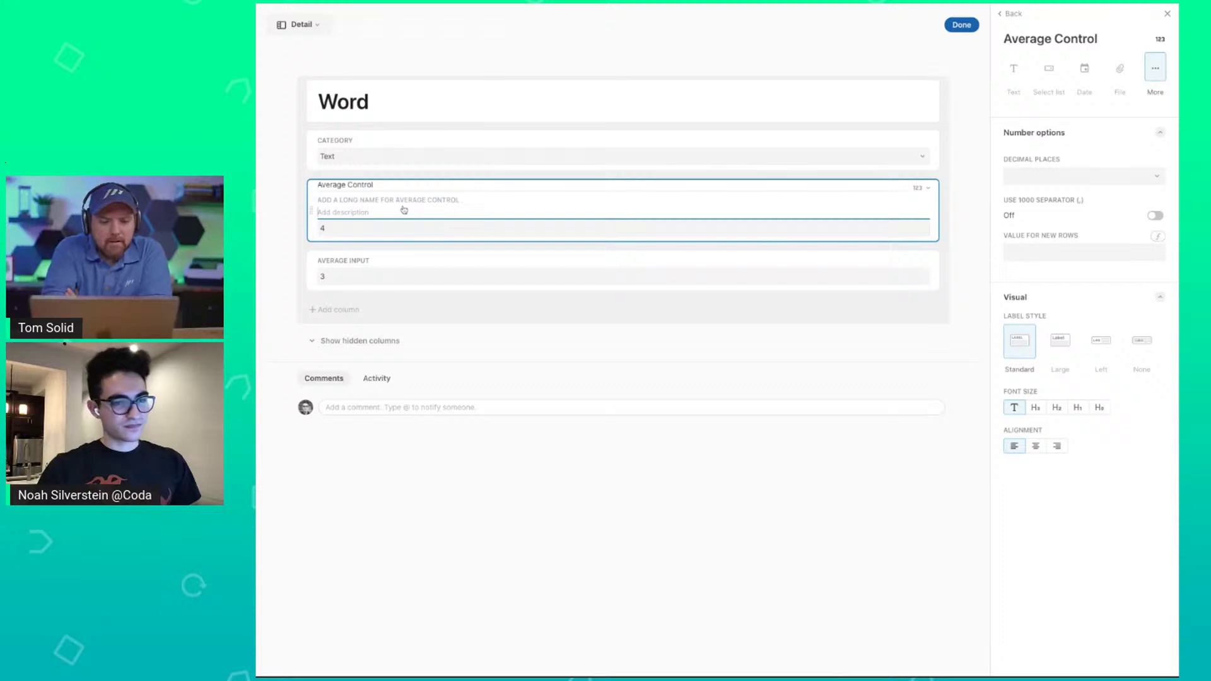
pyautogui.write('Control')
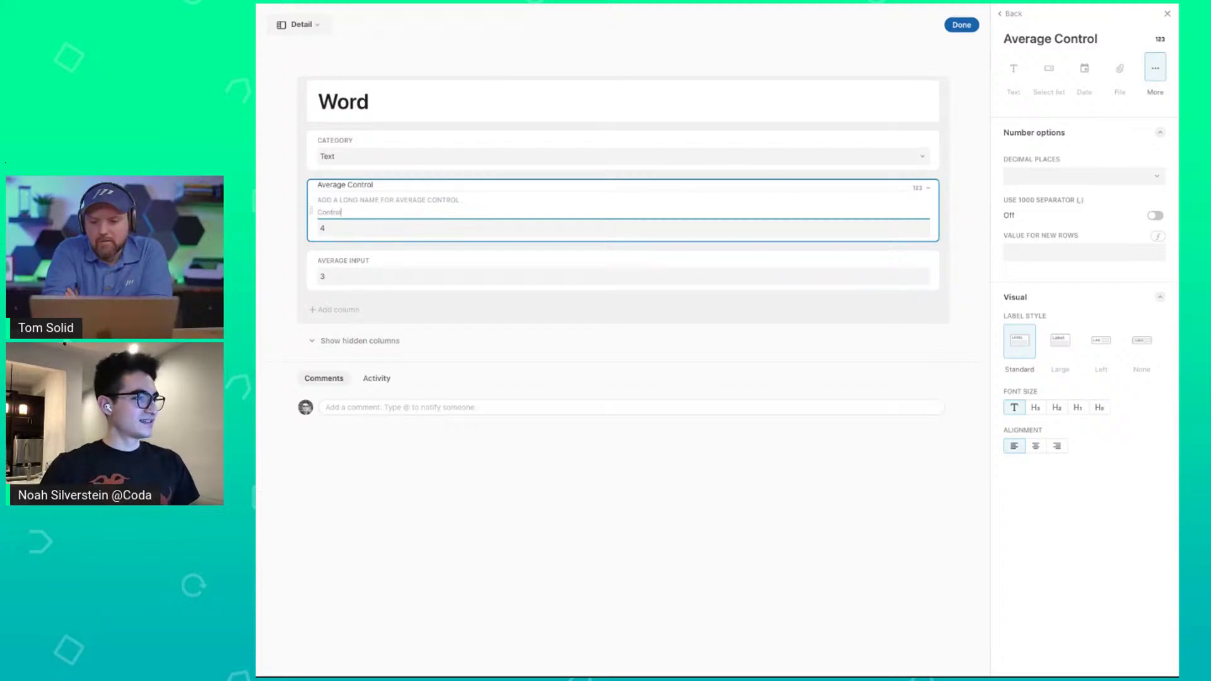
pyautogui.write(' in the ICOR Frame')
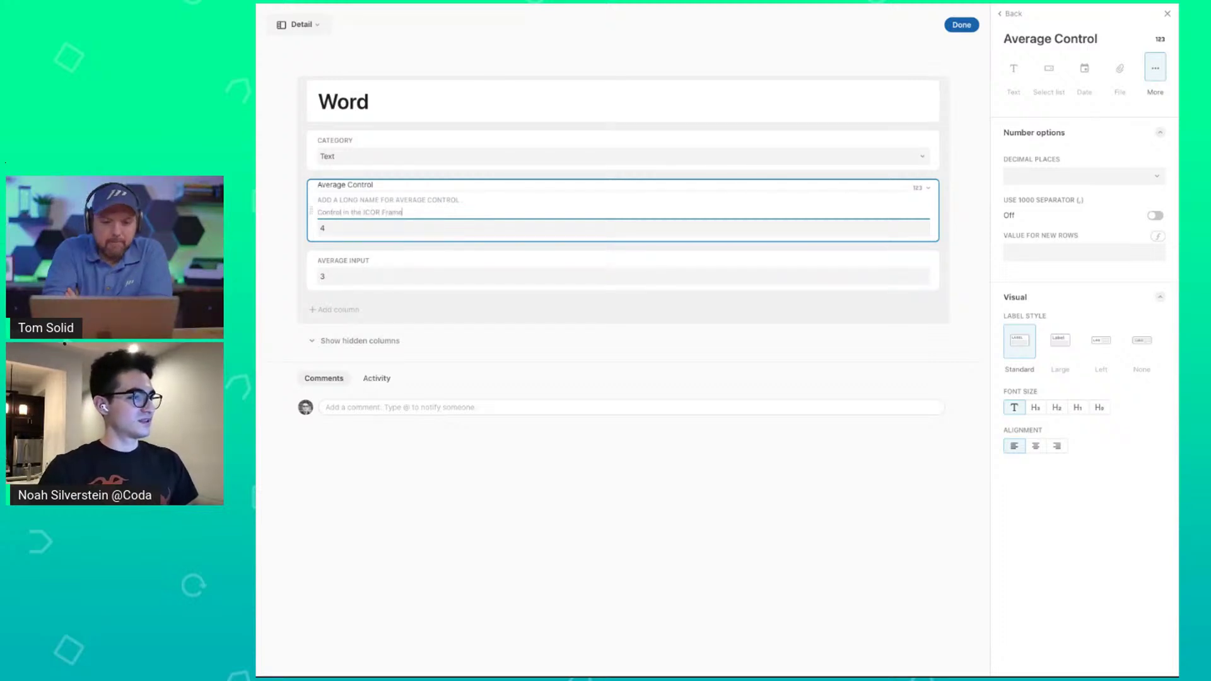
pyautogui.write('work means...')
pyautogui.hotkey('ctrl', 'a')
pyautogui.hotkey('ctrl', 'c')
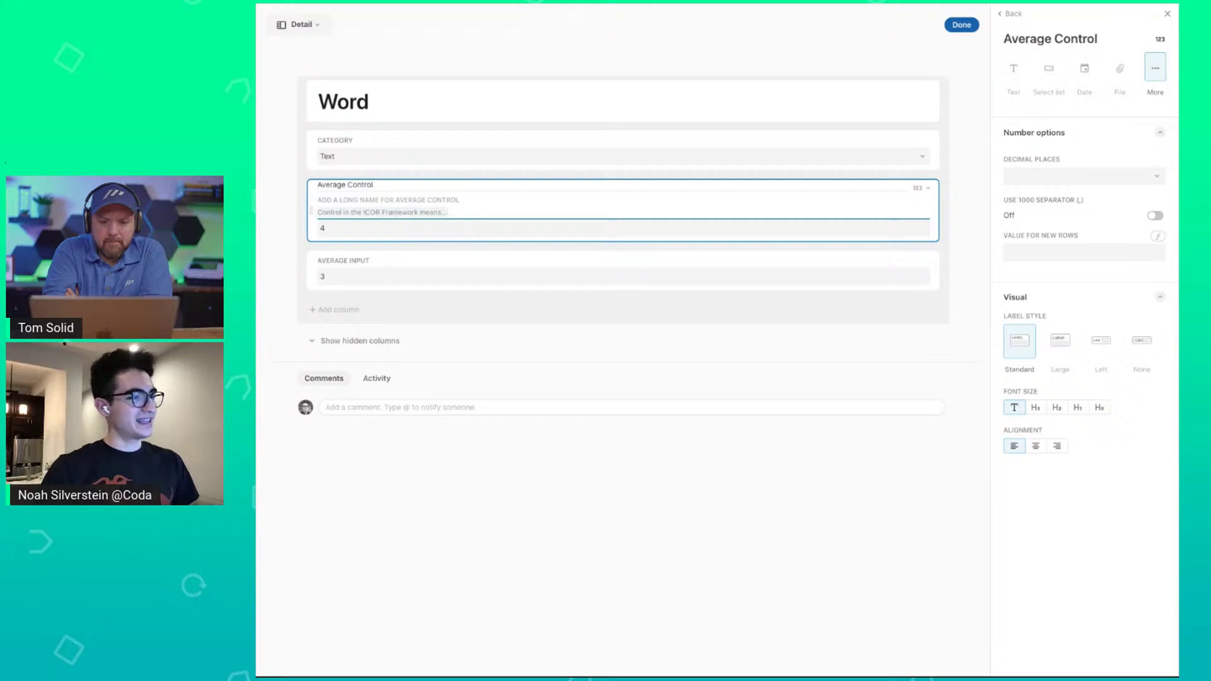
pyautogui.click(277, 206)
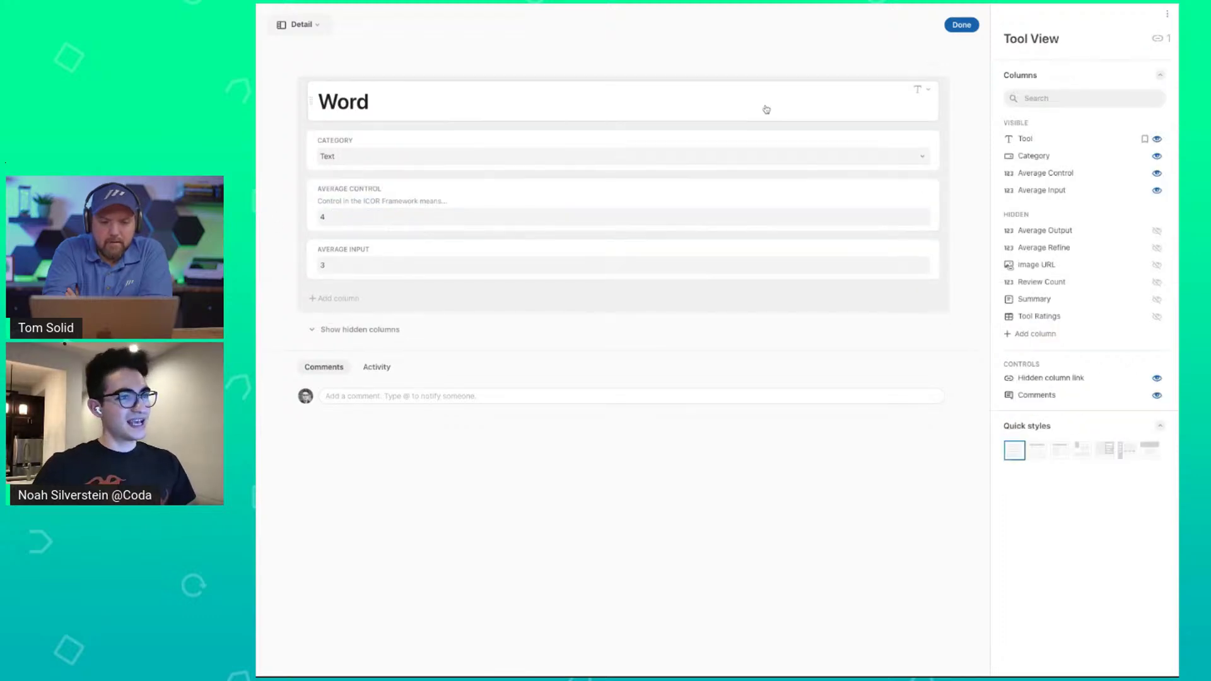
# Show Average Output and Average Refine in the layout, and describe both and Average Input as "Control in the ICOR Framework means...".
pyautogui.click(1157, 231)
pyautogui.click(1157, 247)
pyautogui.click(379, 255)
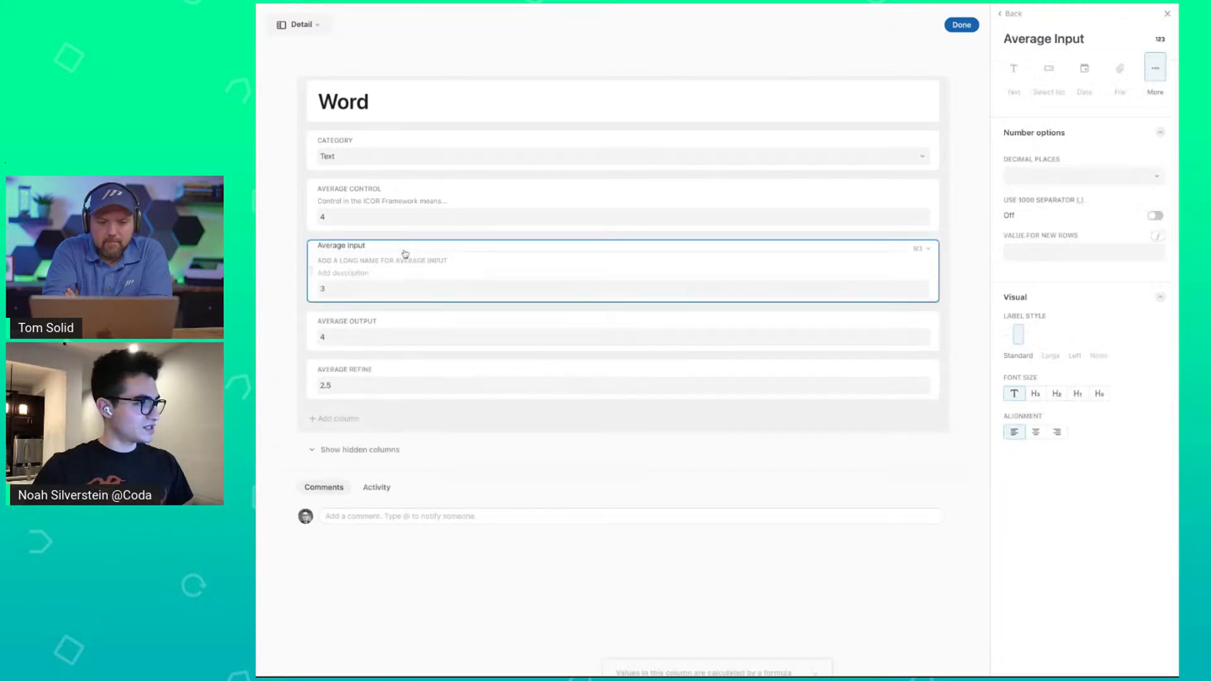
pyautogui.write('Control in the ICOR Framework means ...')
pyautogui.click(346, 323)
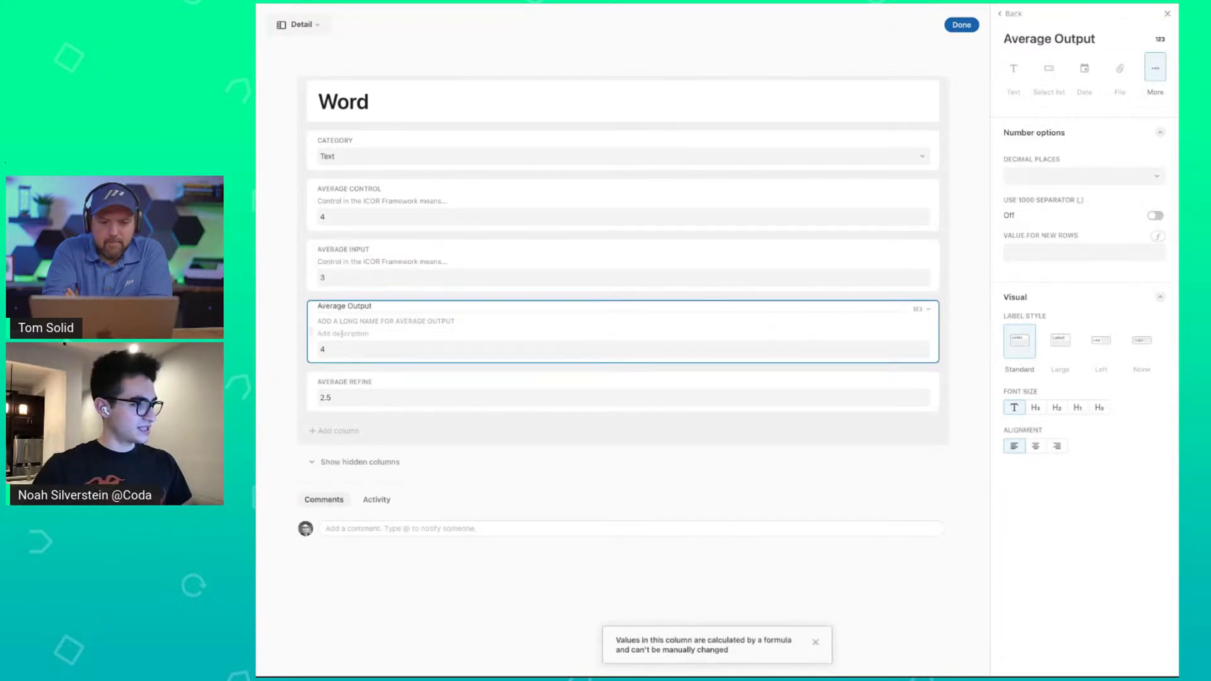
pyautogui.write('Control in the ICOR Framework means ...')
pyautogui.click(353, 386)
pyautogui.hotkey('ctrl', 'v')
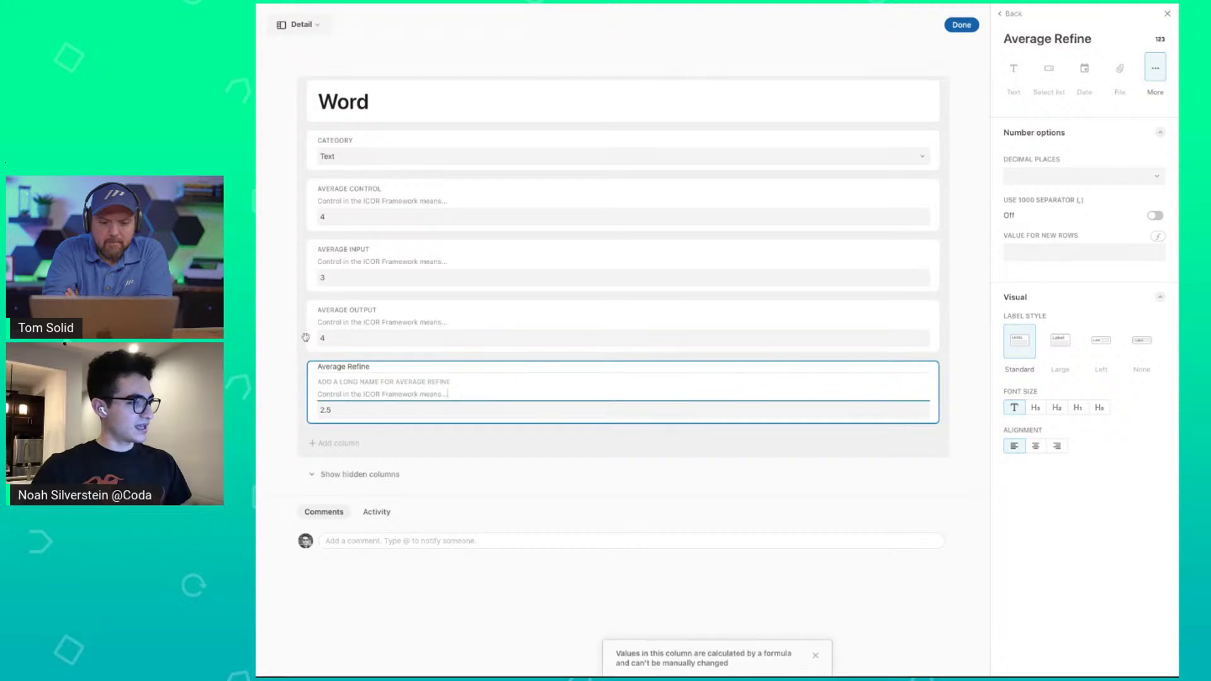
pyautogui.click(661, 64)
pyautogui.click(961, 25)
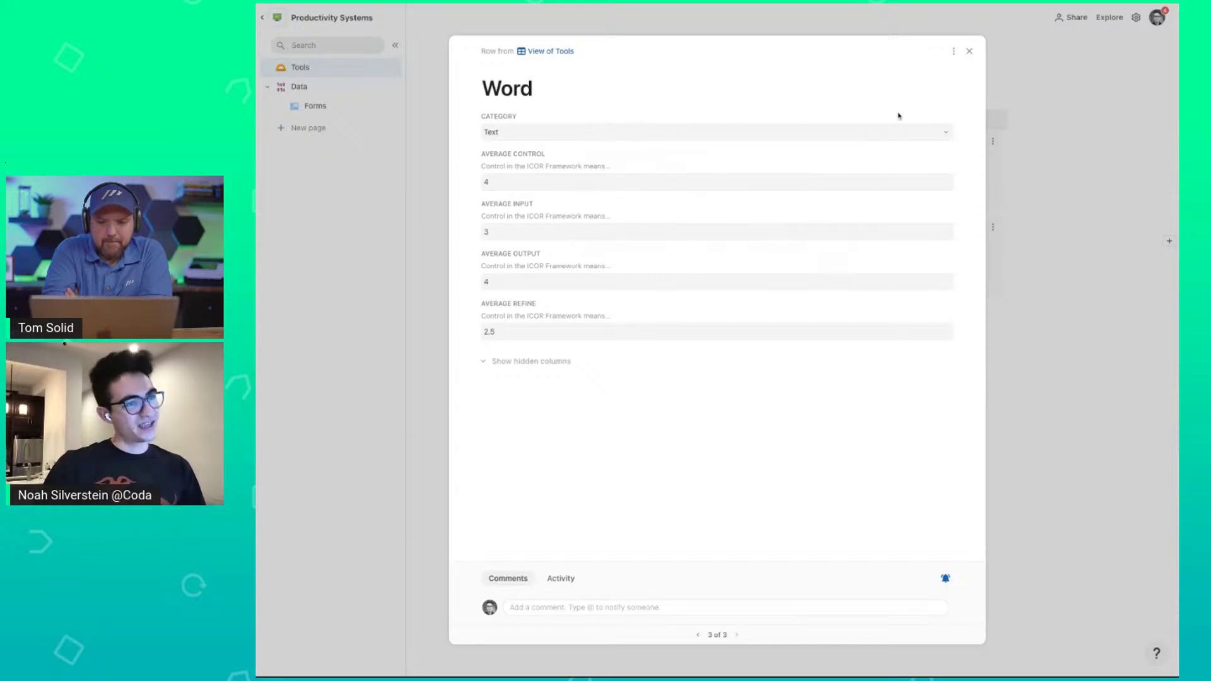
# Look over the Tool View layout in the layout editor and leave it unedited.
pyautogui.click(954, 51)
pyautogui.click(965, 72)
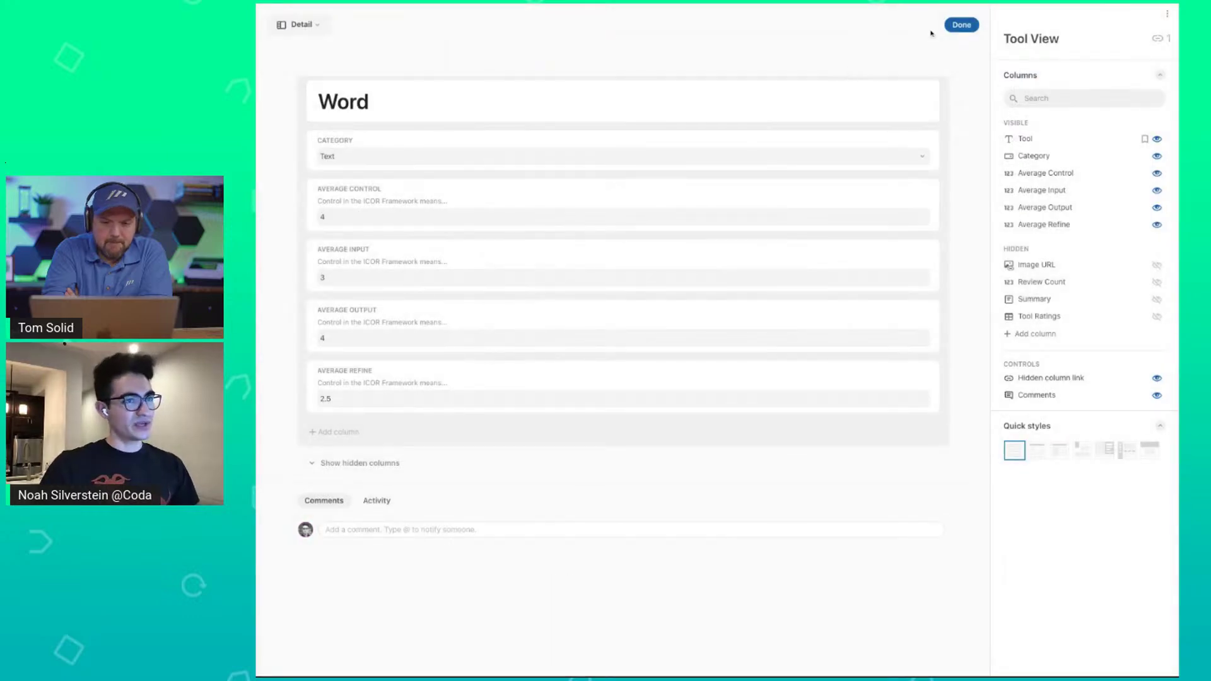
pyautogui.click(962, 25)
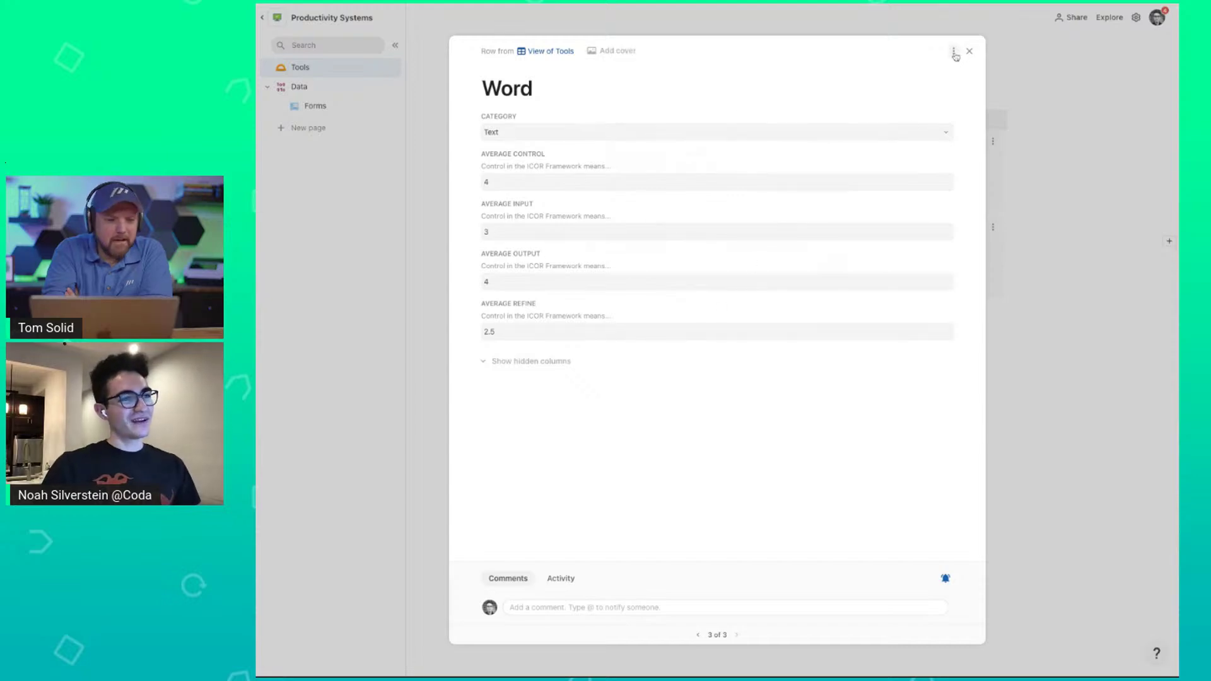
# Arrange Average Input, Average Control, Average Output and Average Refine side by side in one row below Category, and finish the layout.
pyautogui.click(954, 51)
pyautogui.click(966, 72)
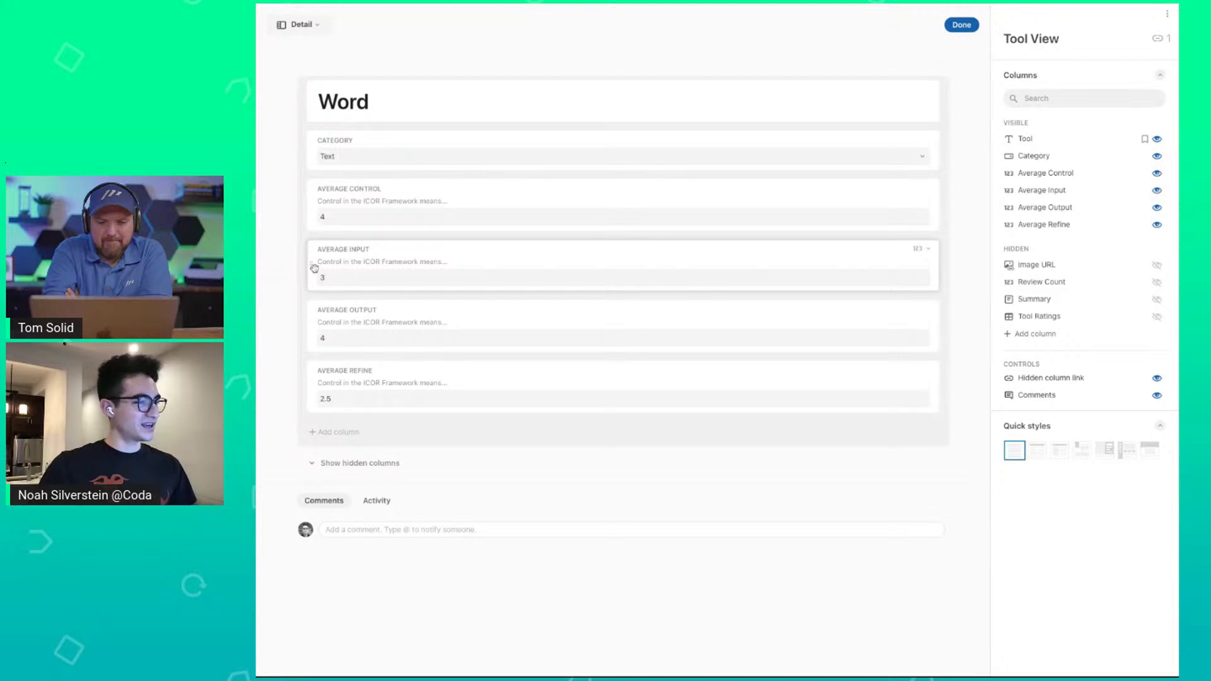
pyautogui.moveTo(314, 268); pyautogui.dragTo(318, 212)
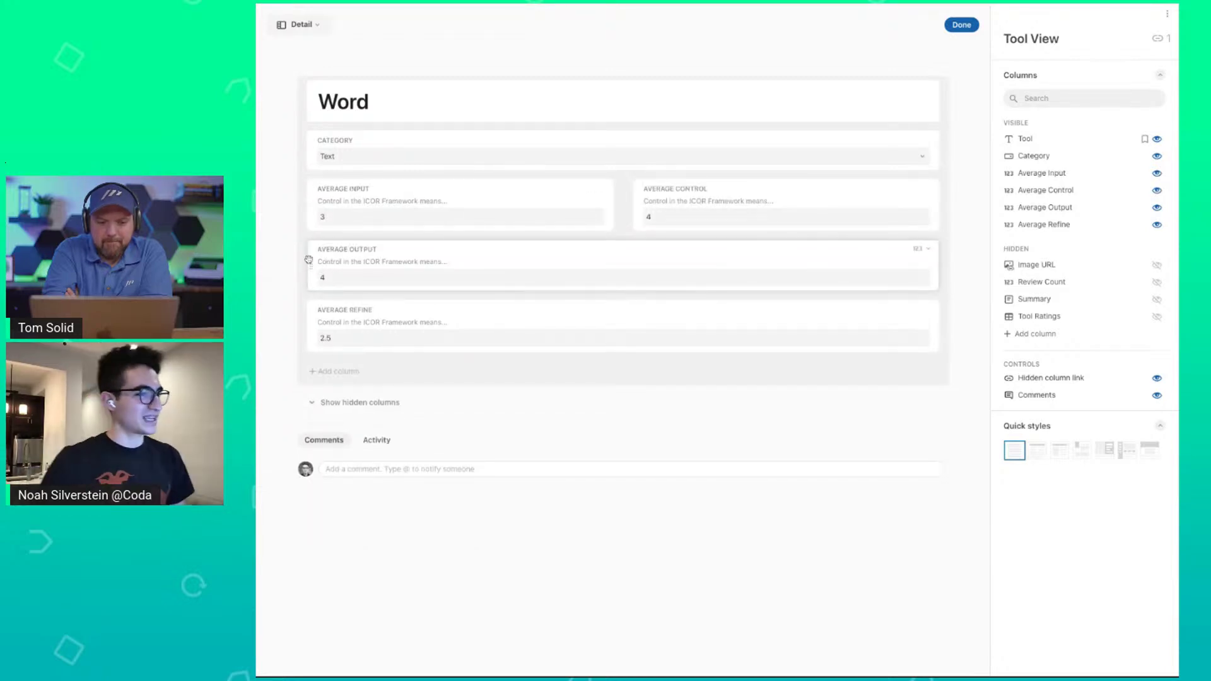
pyautogui.moveTo(310, 265); pyautogui.dragTo(921, 192)
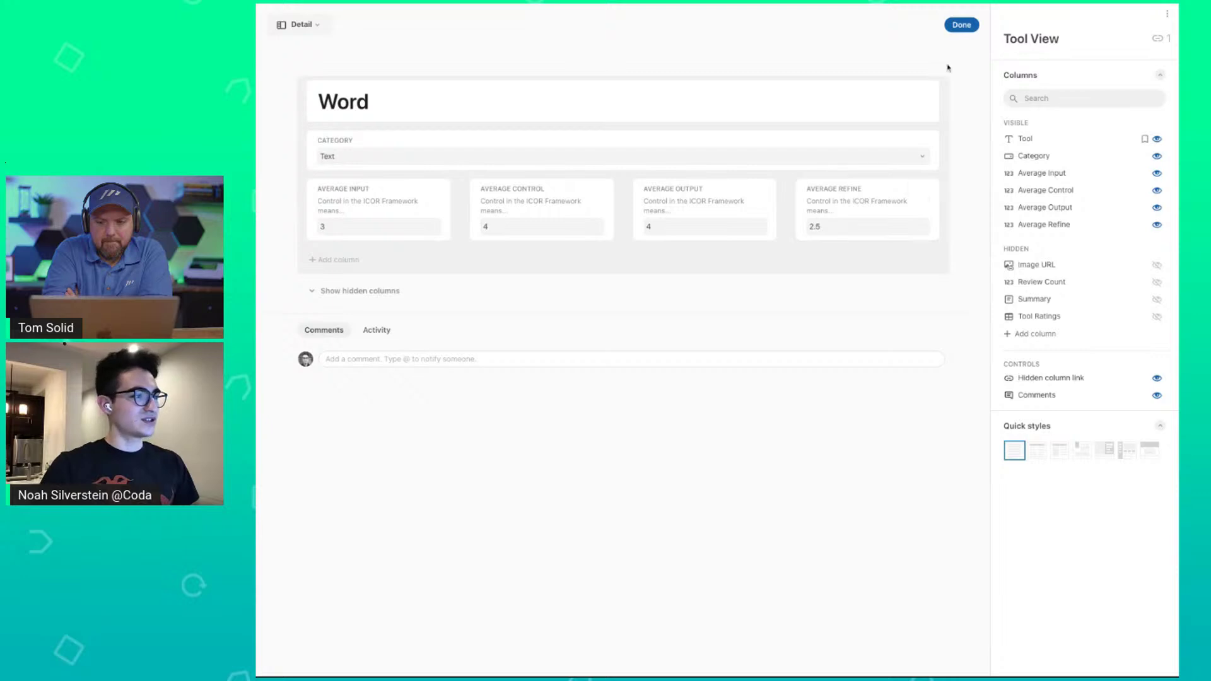
pyautogui.click(959, 28)
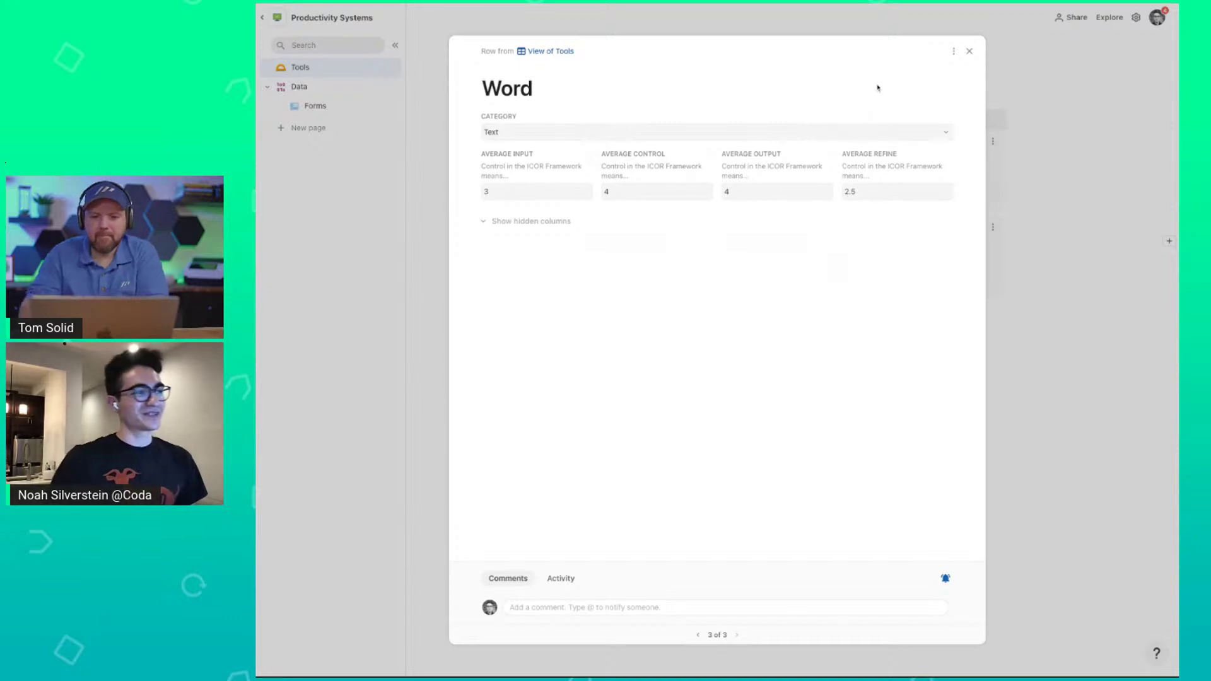
# Close the Word row and examine the number column types offered for the Input column of Tool Ratings on the Data page.
pyautogui.click(952, 53)
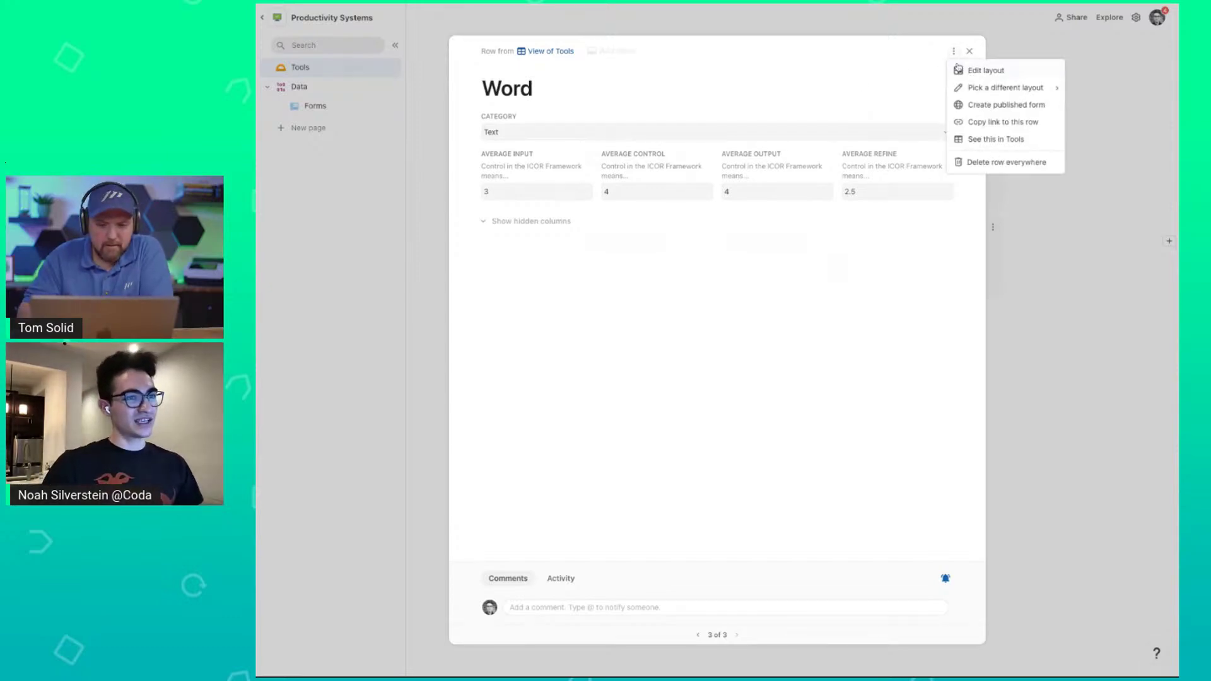
pyautogui.press('Escape')
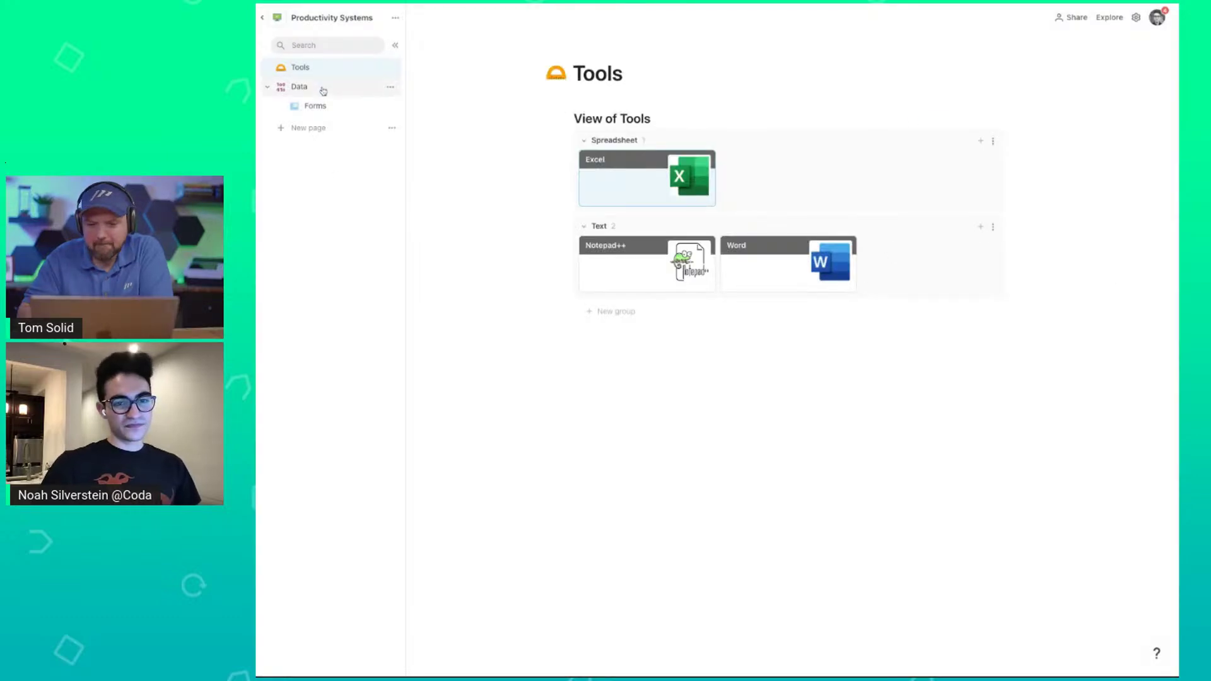
pyautogui.click(299, 86)
pyautogui.scroll(-2, 652, 229)
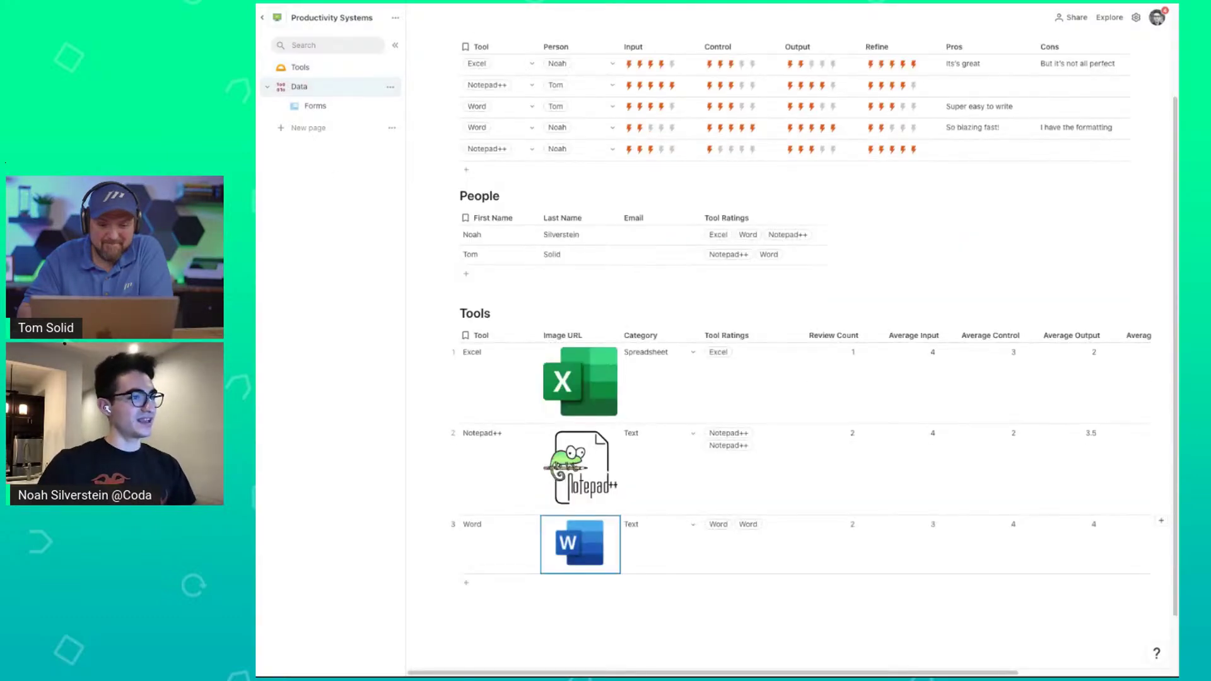
pyautogui.scroll(3, 652, 228)
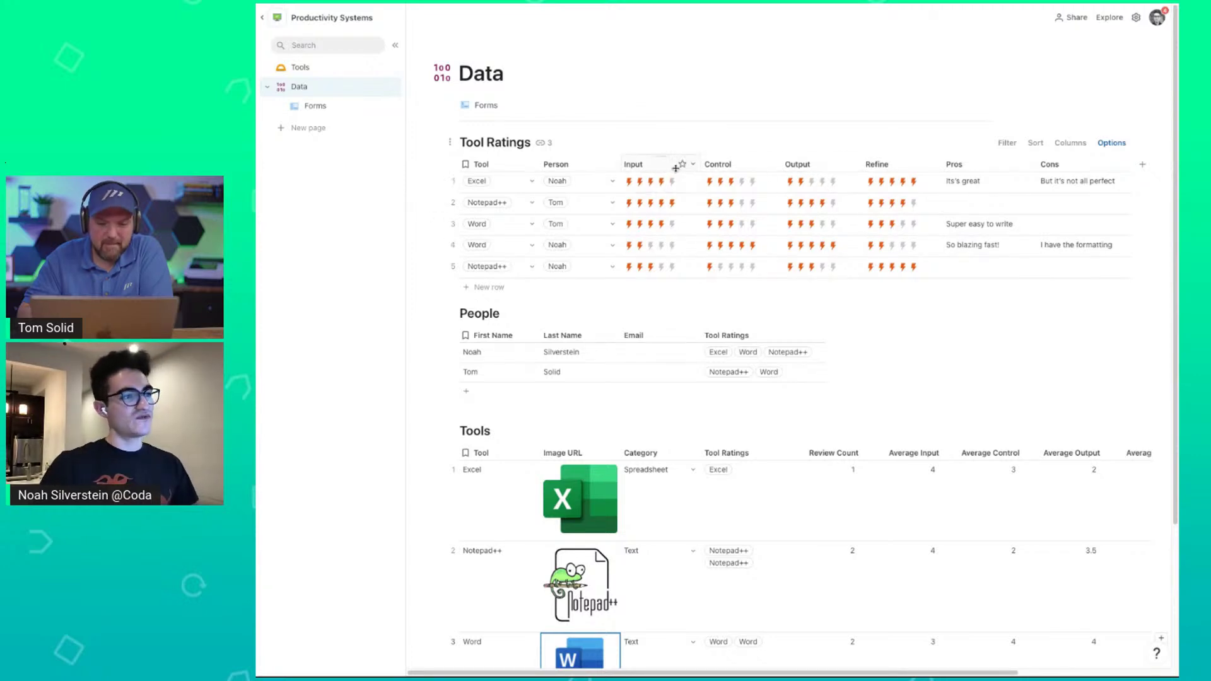
pyautogui.click(692, 164)
pyautogui.moveTo(725, 183)
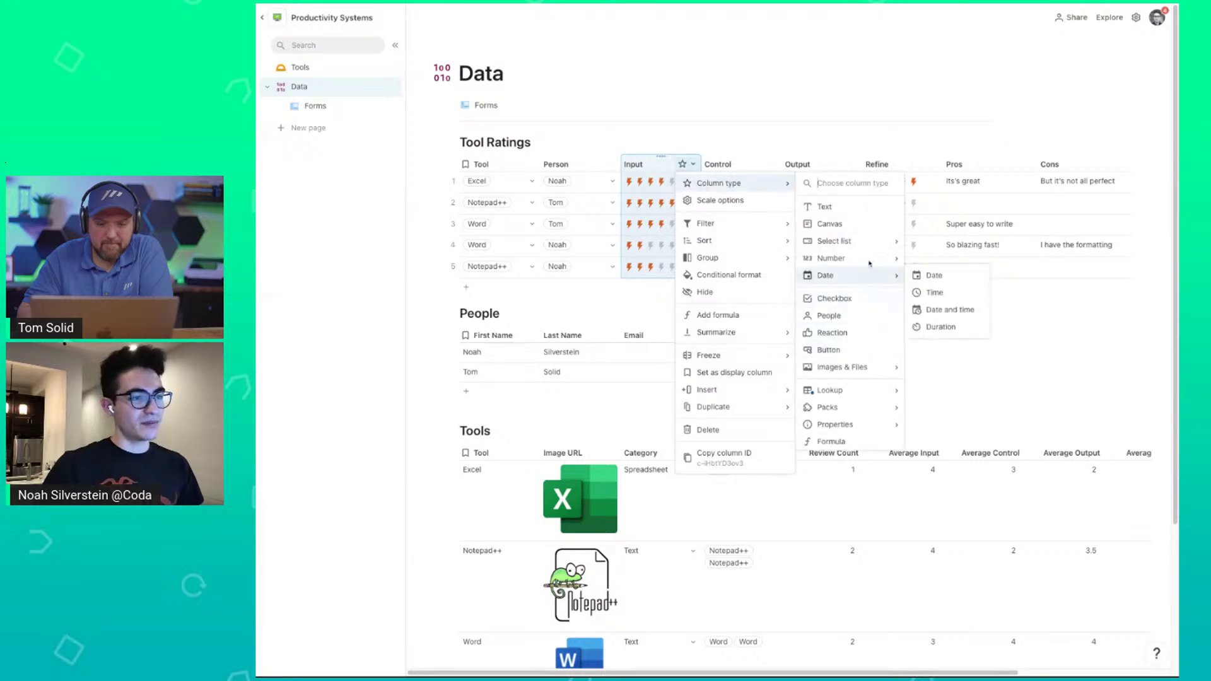
pyautogui.moveTo(870, 263)
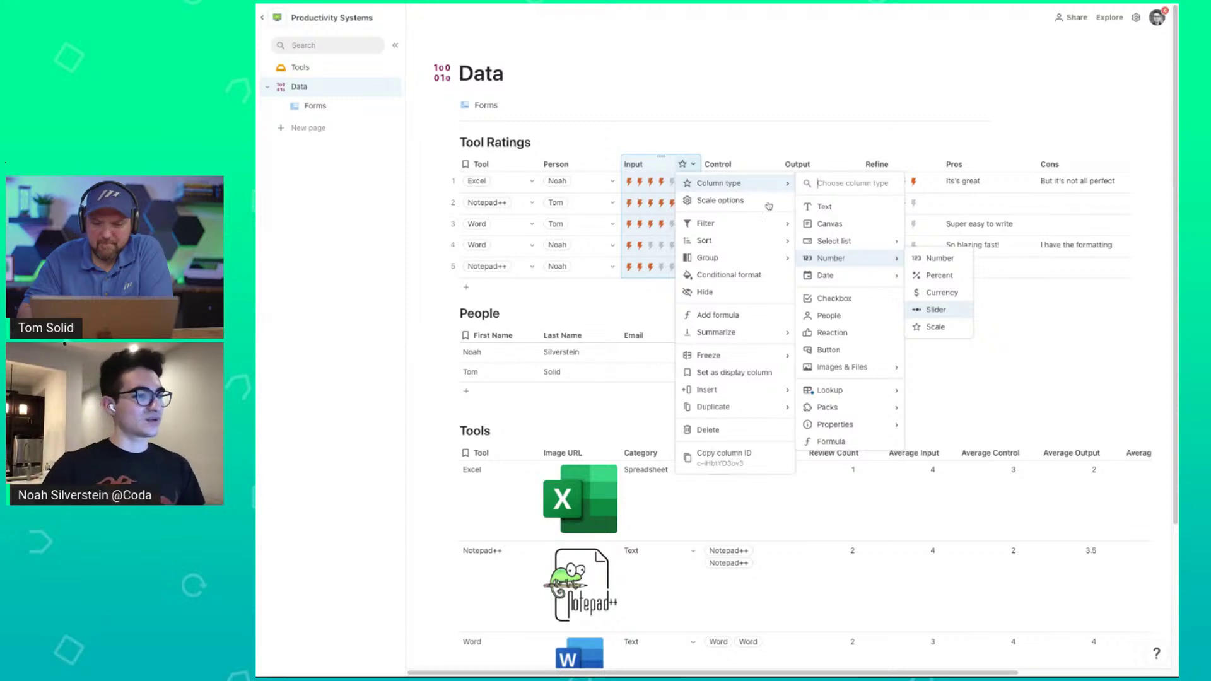
# Change Average Input to the Scale column type in the Excel row's layout on the Tools page, then finish the layout and close the row.
pyautogui.click(360, 68)
pyautogui.click(644, 181)
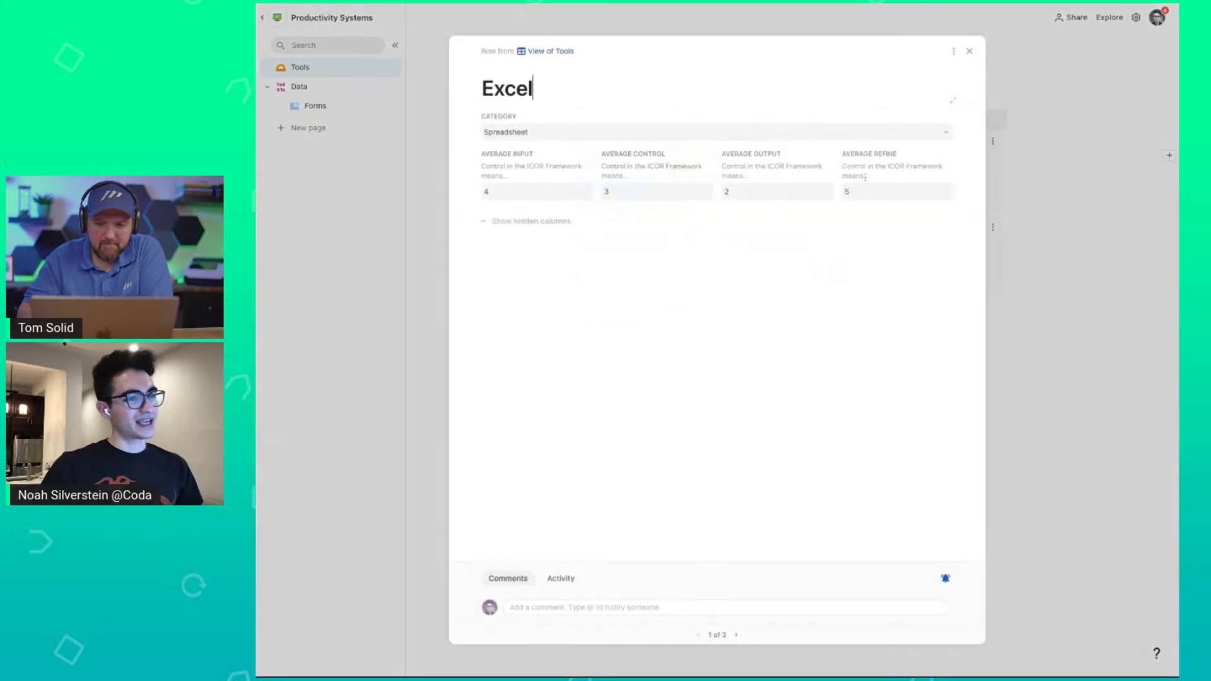
pyautogui.click(954, 51)
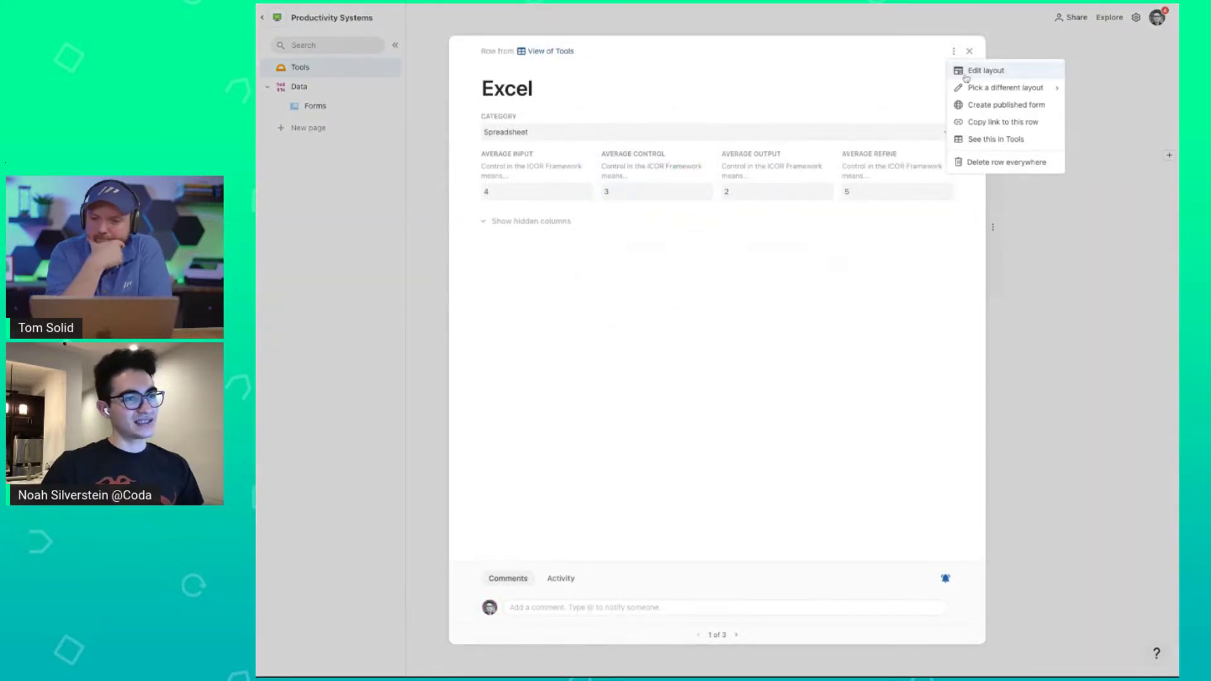
pyautogui.click(967, 72)
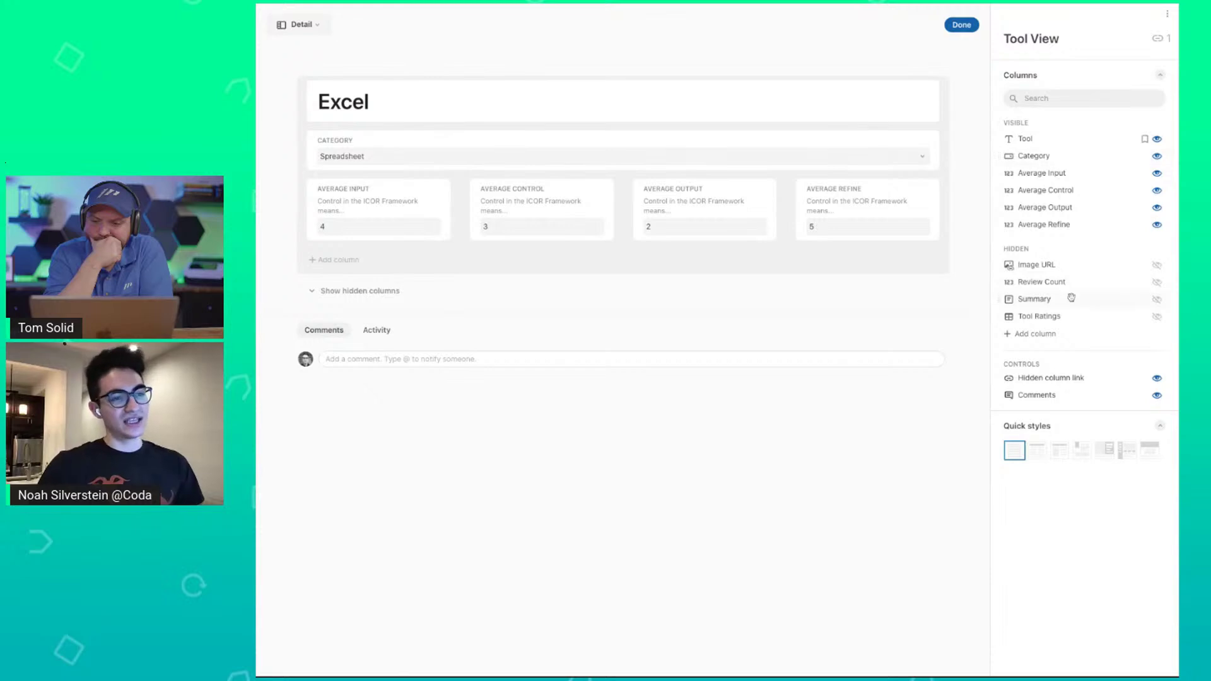
pyautogui.click(1053, 175)
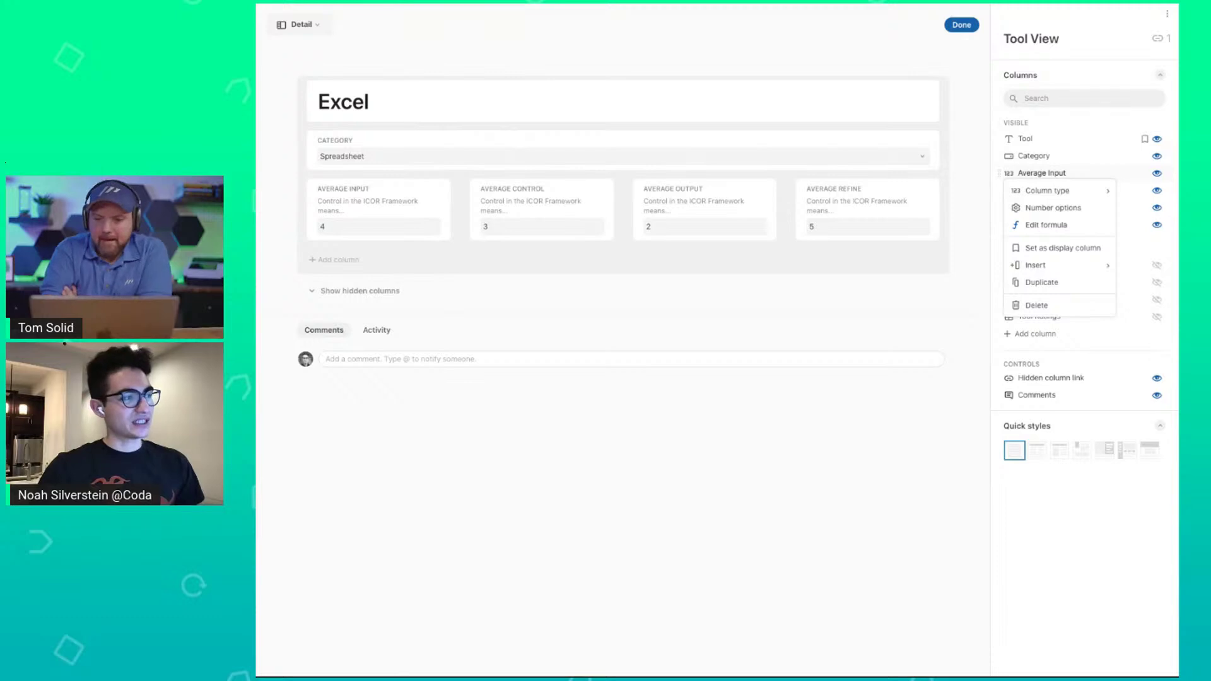
pyautogui.moveTo(1054, 191)
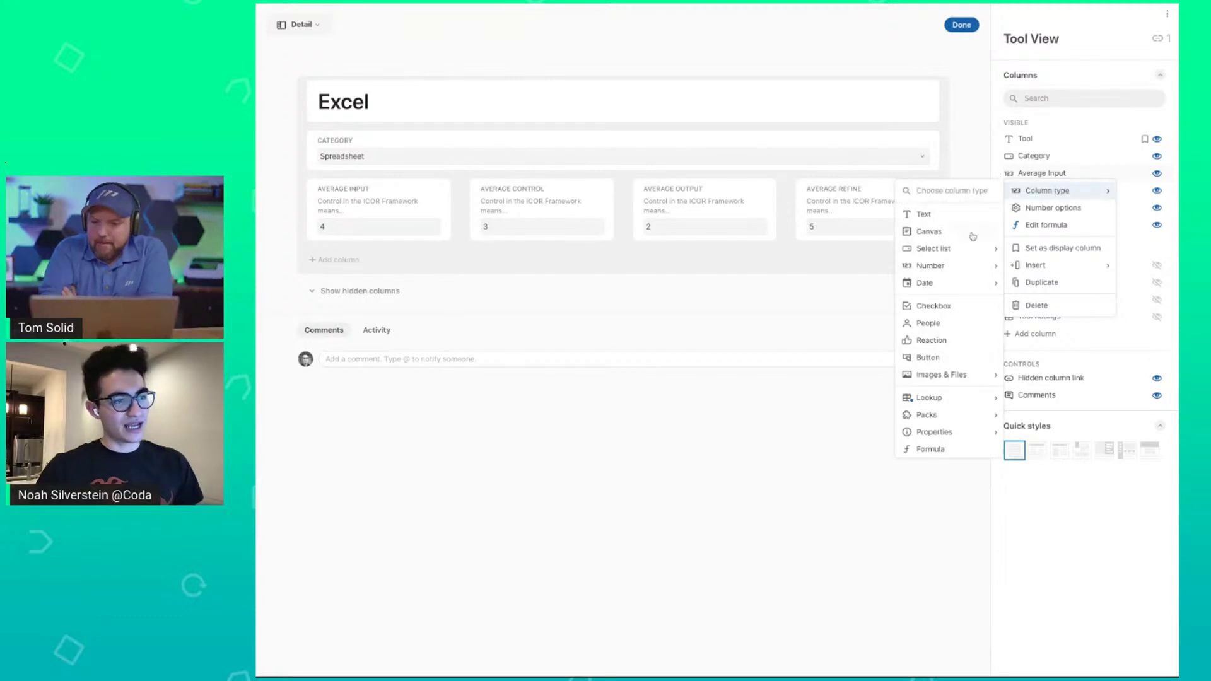
pyautogui.moveTo(956, 273)
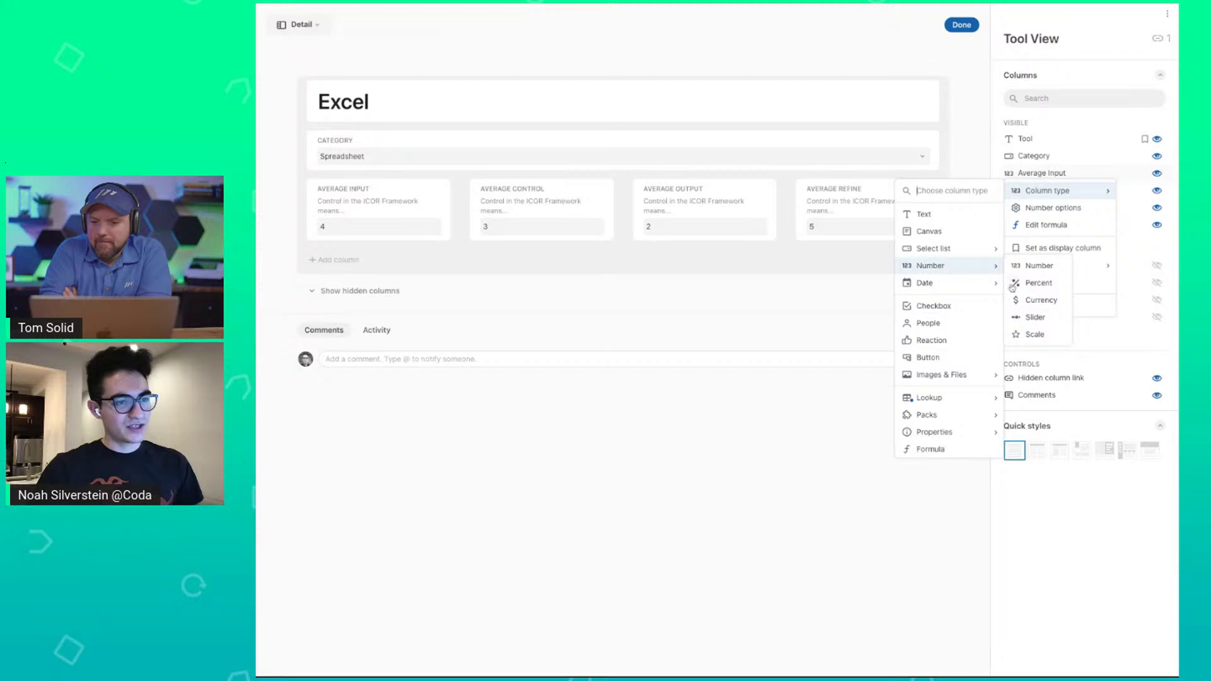
pyautogui.click(1050, 339)
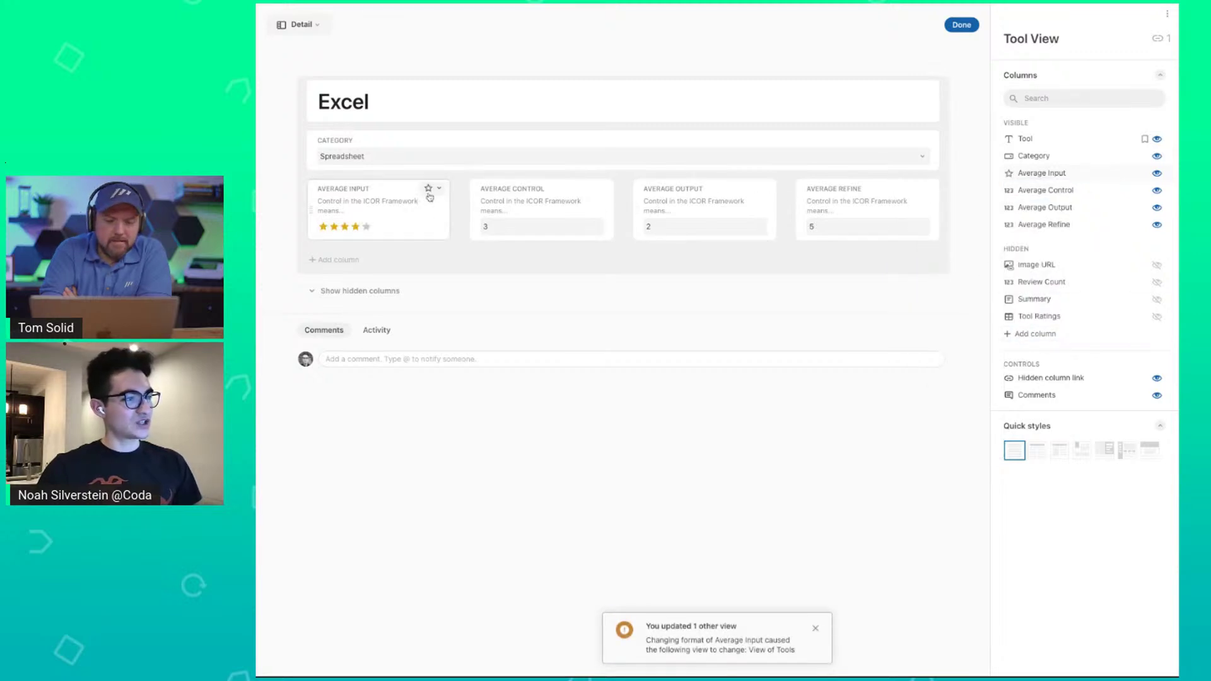
pyautogui.click(962, 25)
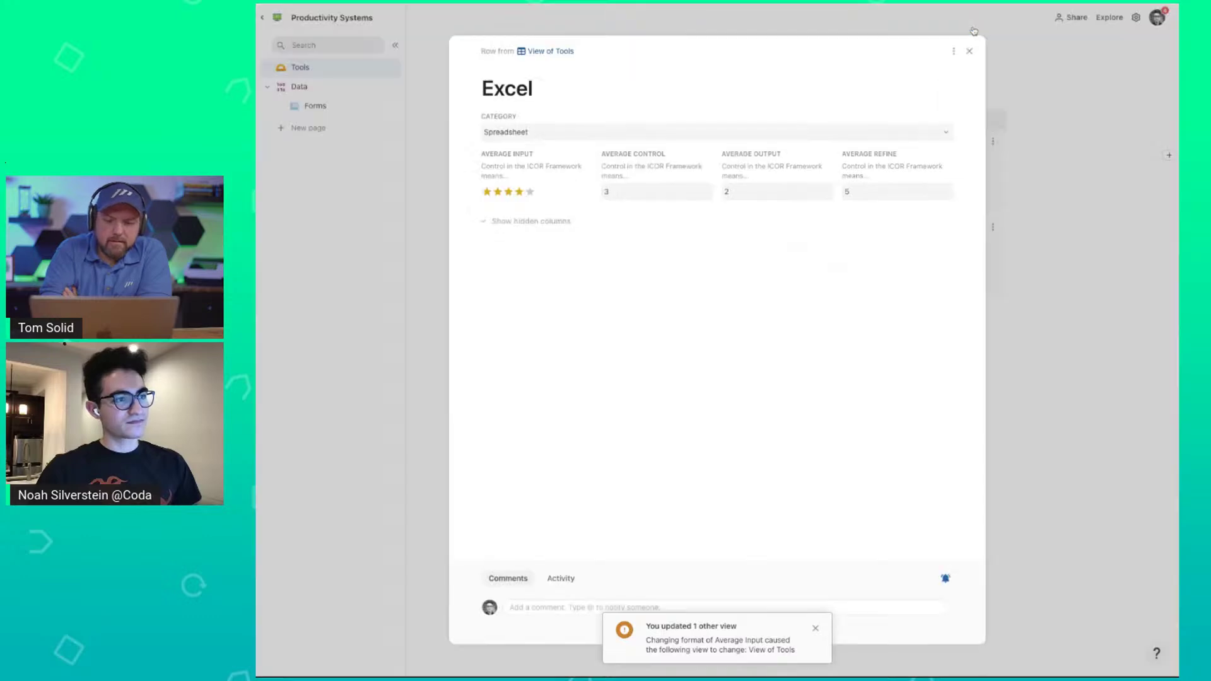
pyautogui.click(1081, 265)
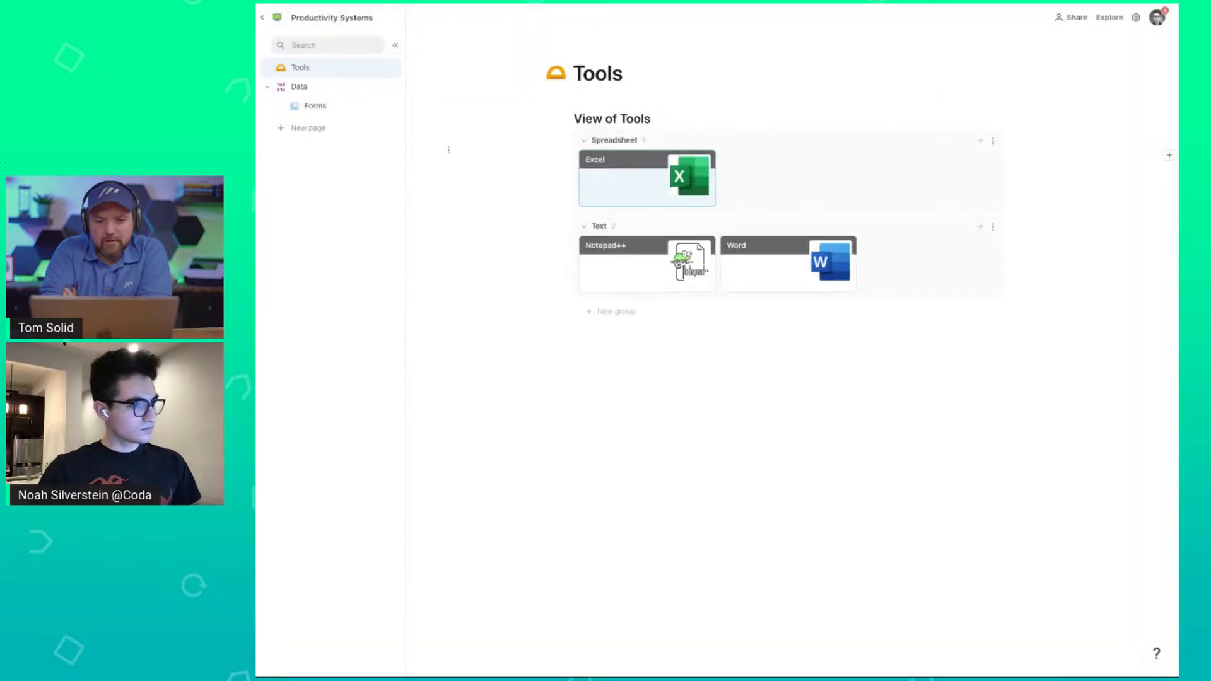
# Check the average columns of the Tools table on the Data page.
pyautogui.click(339, 90)
pyautogui.scroll(-2, 720, 481)
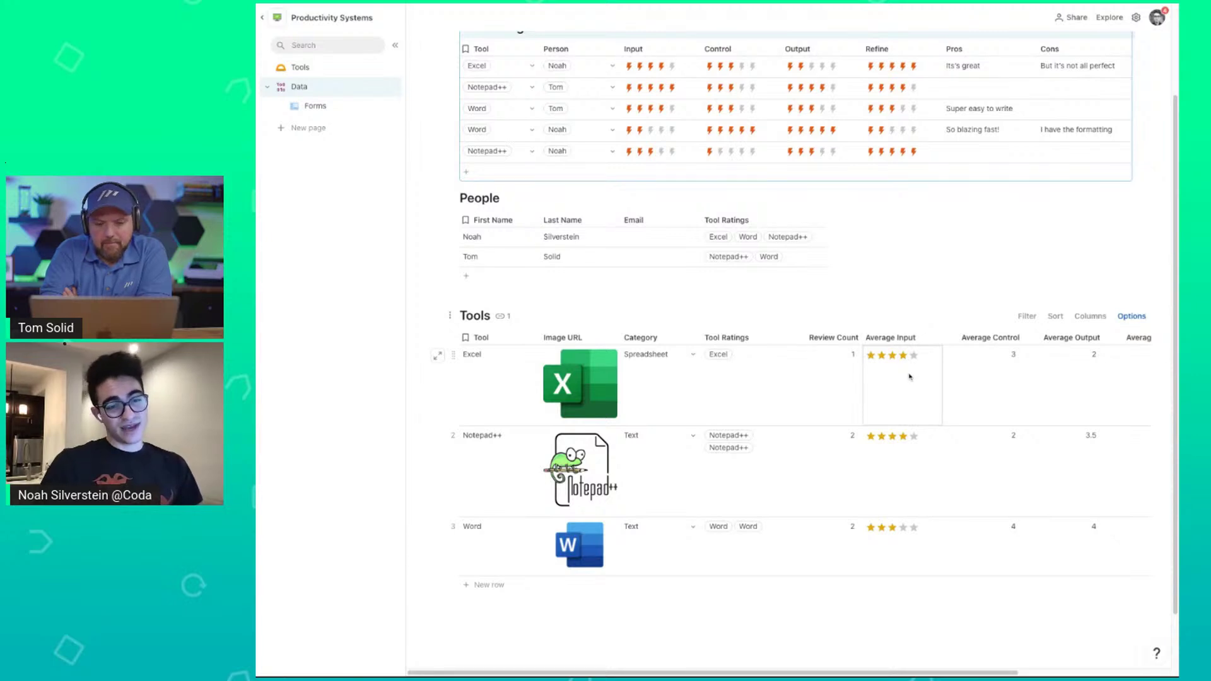
pyautogui.hscroll(3, 787, 383)
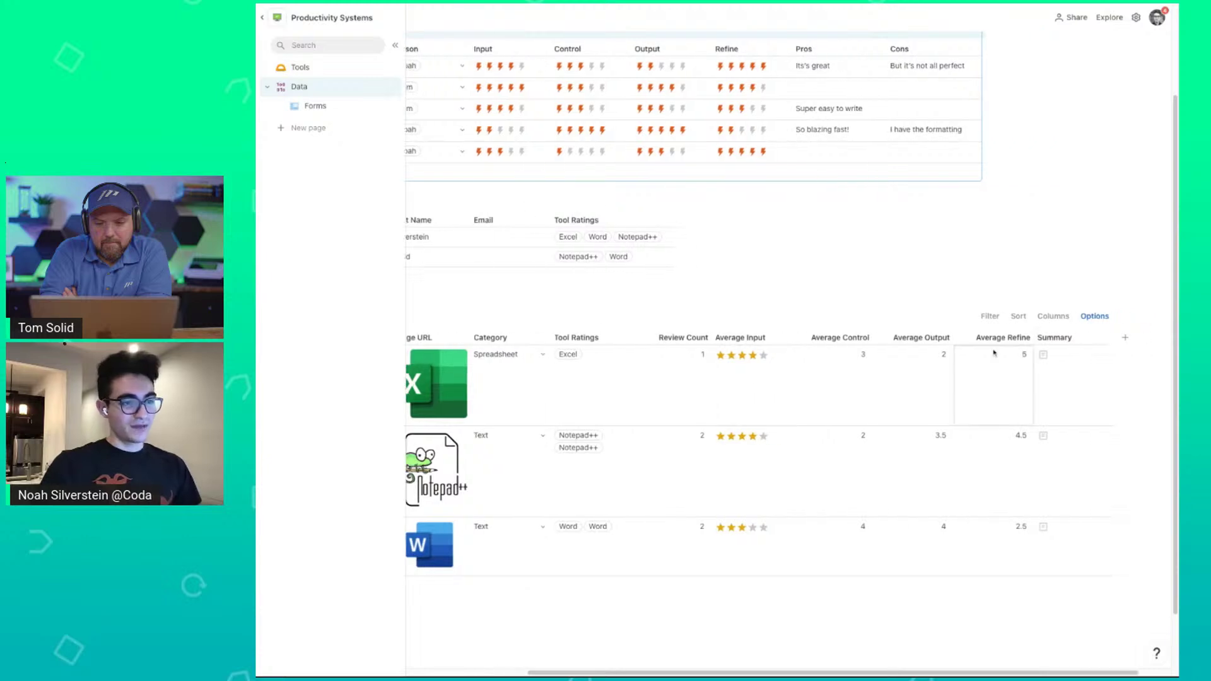
# Try a new column in the Tools table with the formula Average Input, then cancel the formula and undo the added column.
pyautogui.click(1115, 337)
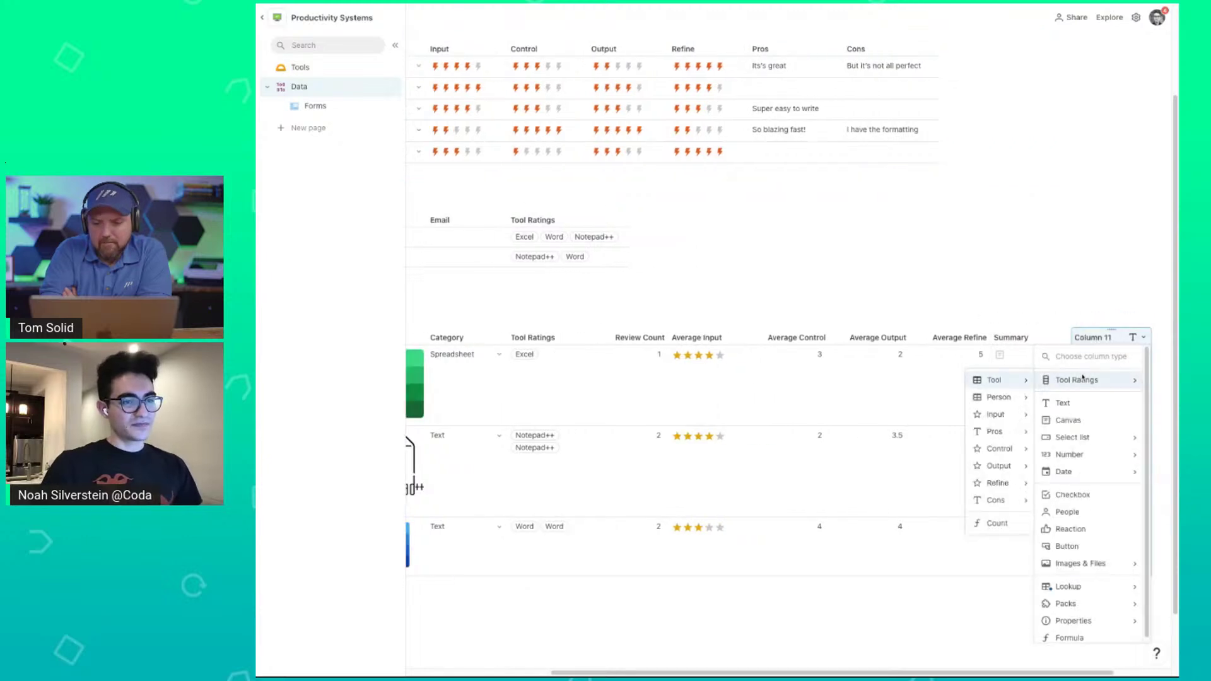
pyautogui.click(947, 375)
pyautogui.click(1080, 376)
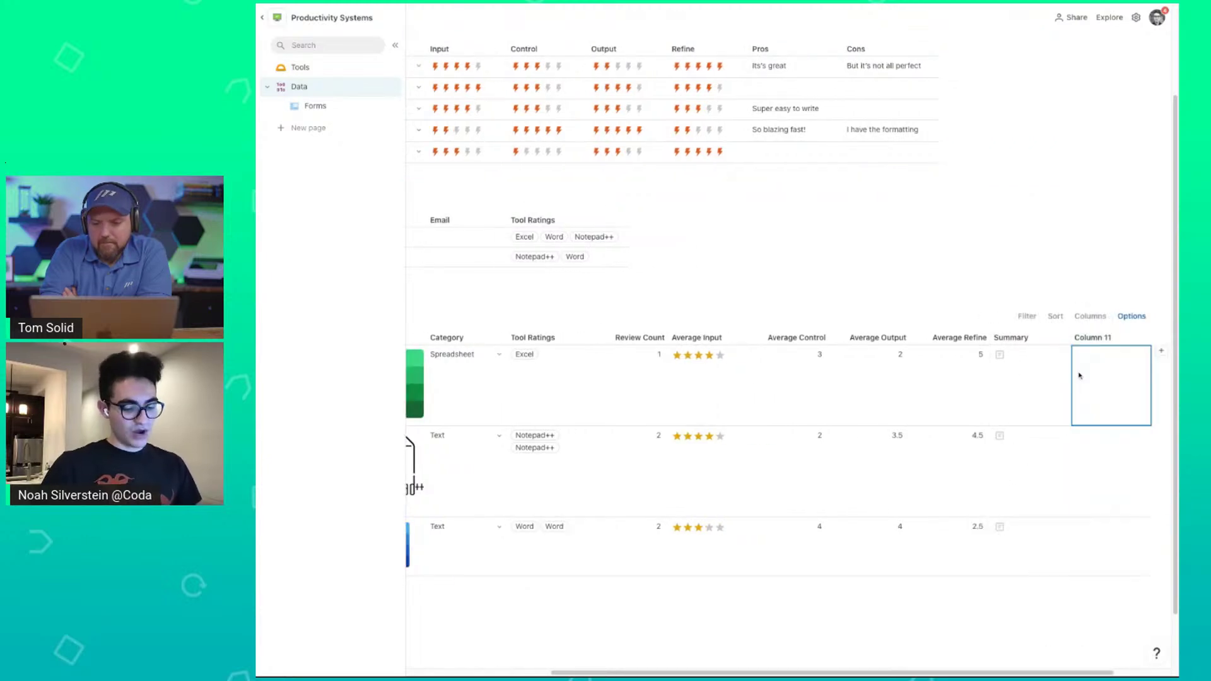
pyautogui.press('=')
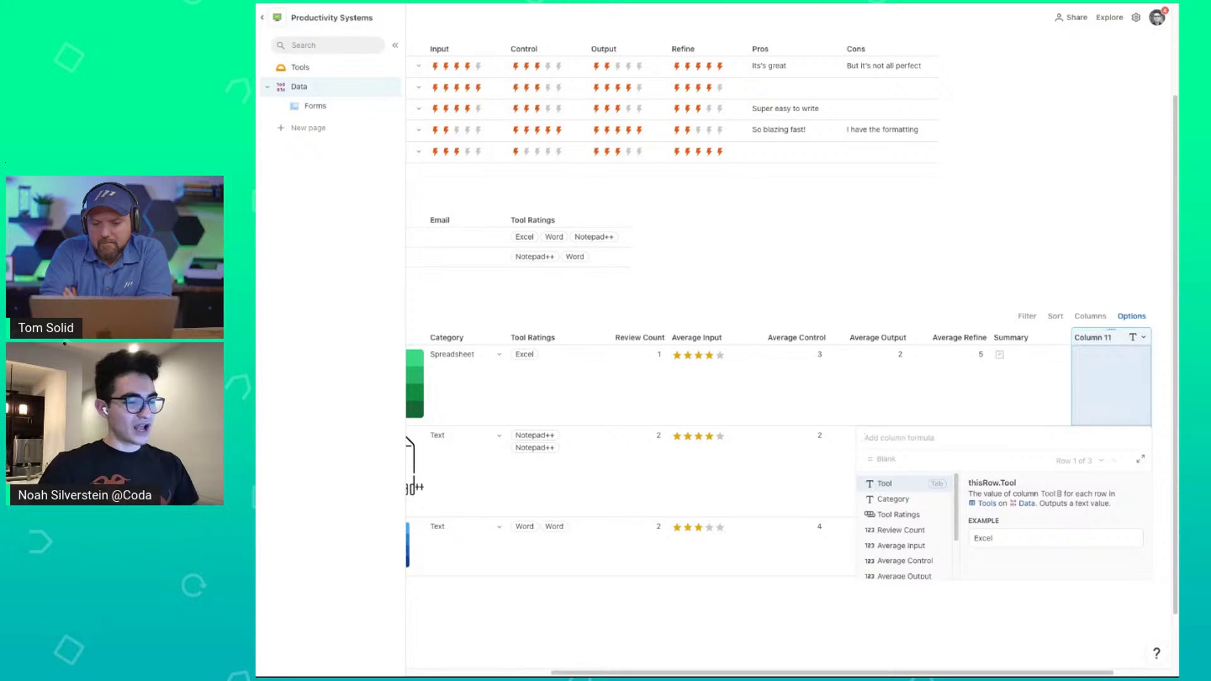
pyautogui.write('average Input')
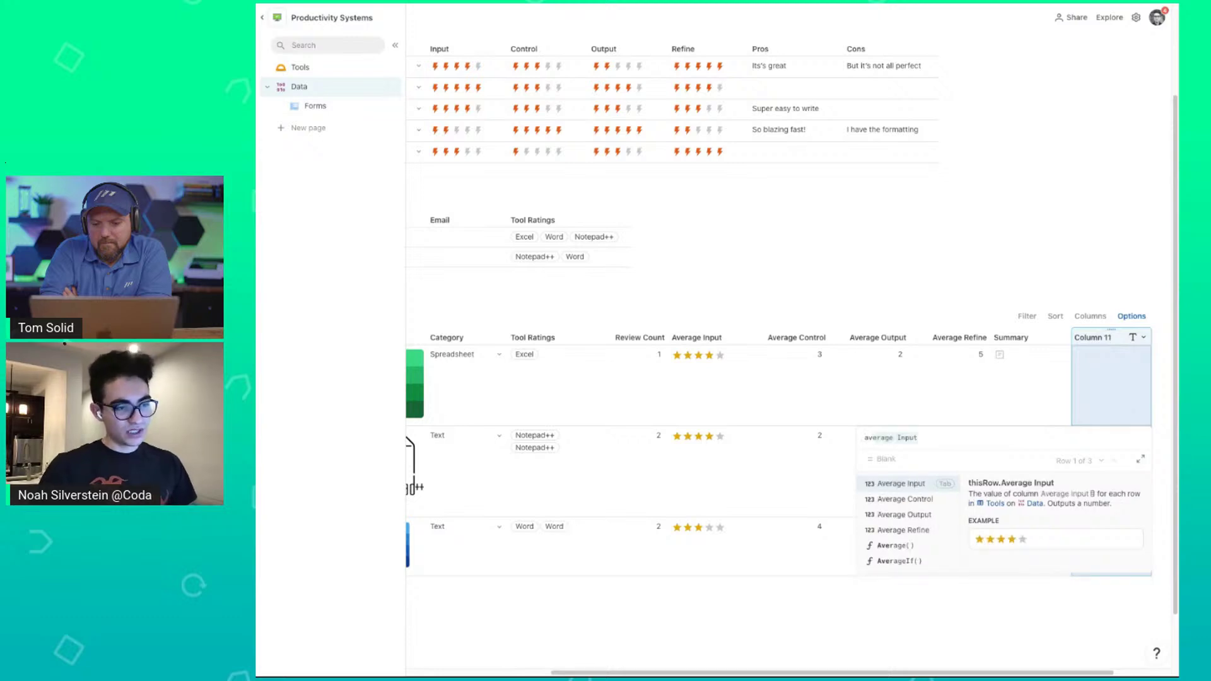
pyautogui.press('Tab')
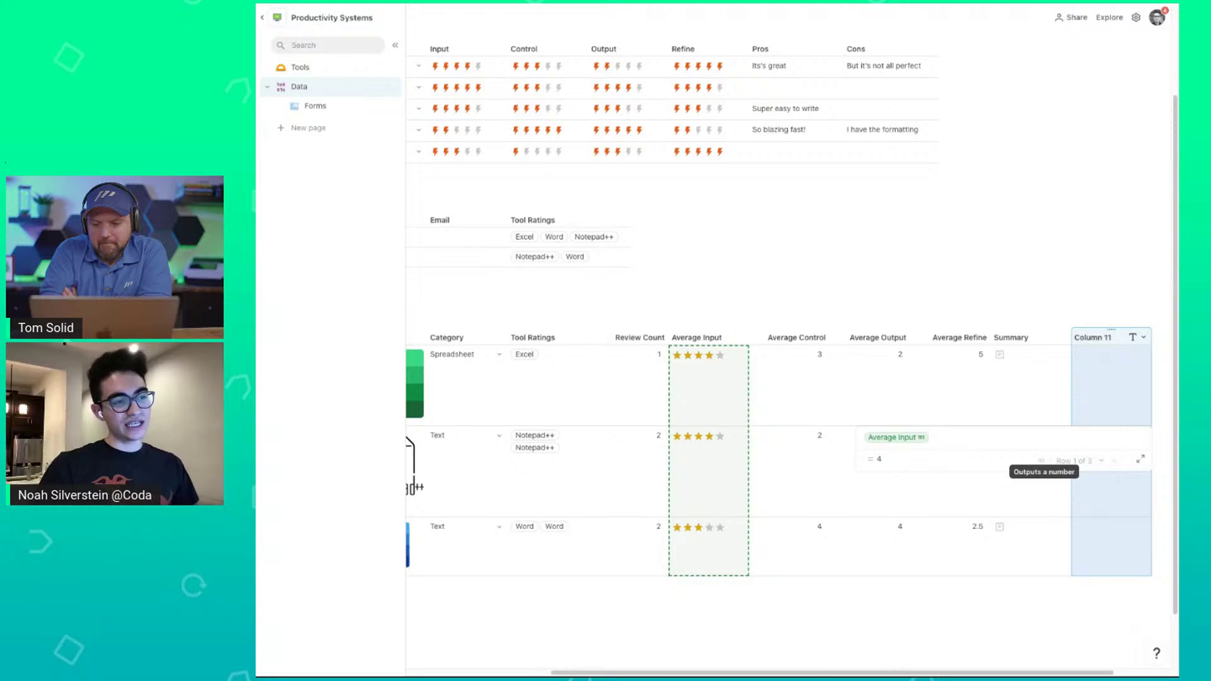
pyautogui.press('Escape')
pyautogui.click(687, 373)
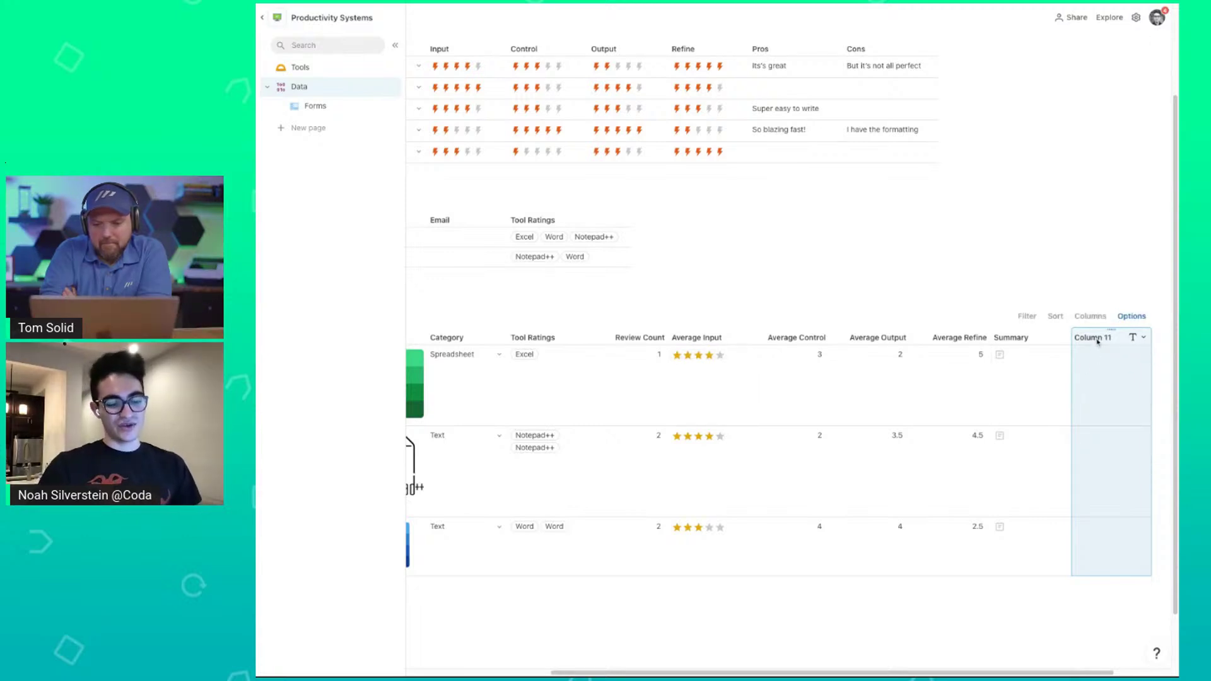
pyautogui.hotkey('ctrl', 'z')
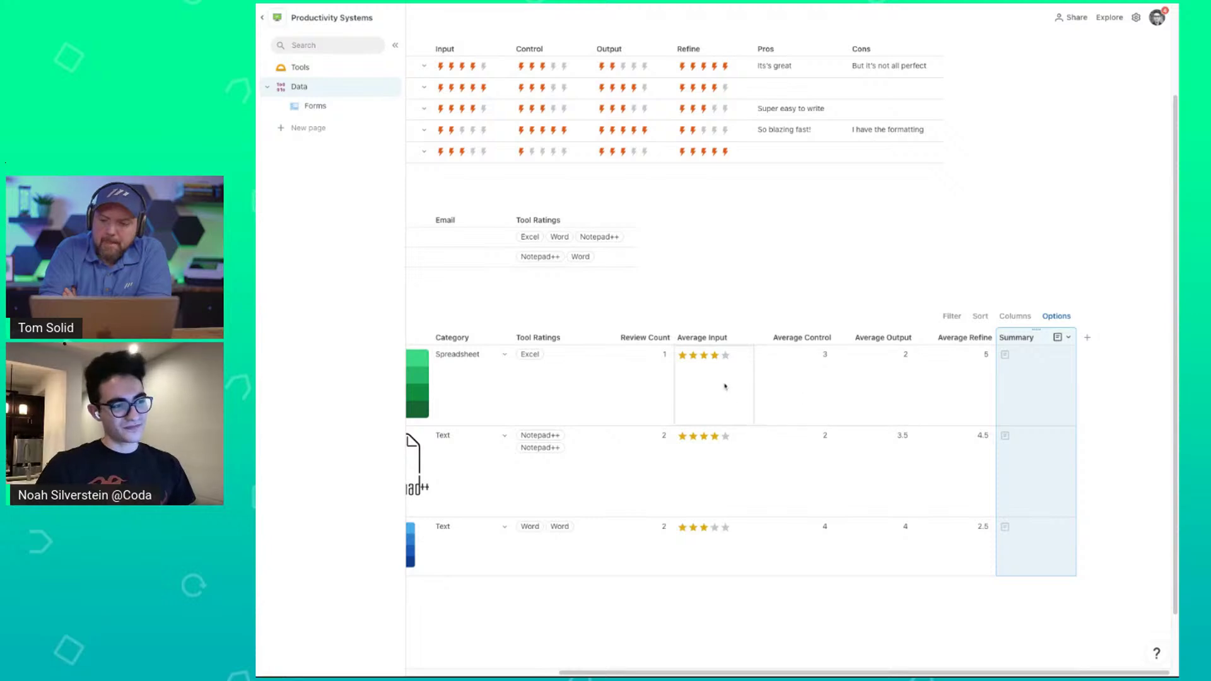
# Set the scale icon of the Average Input column in the Tools table to the lightning bolt.
pyautogui.click(746, 338)
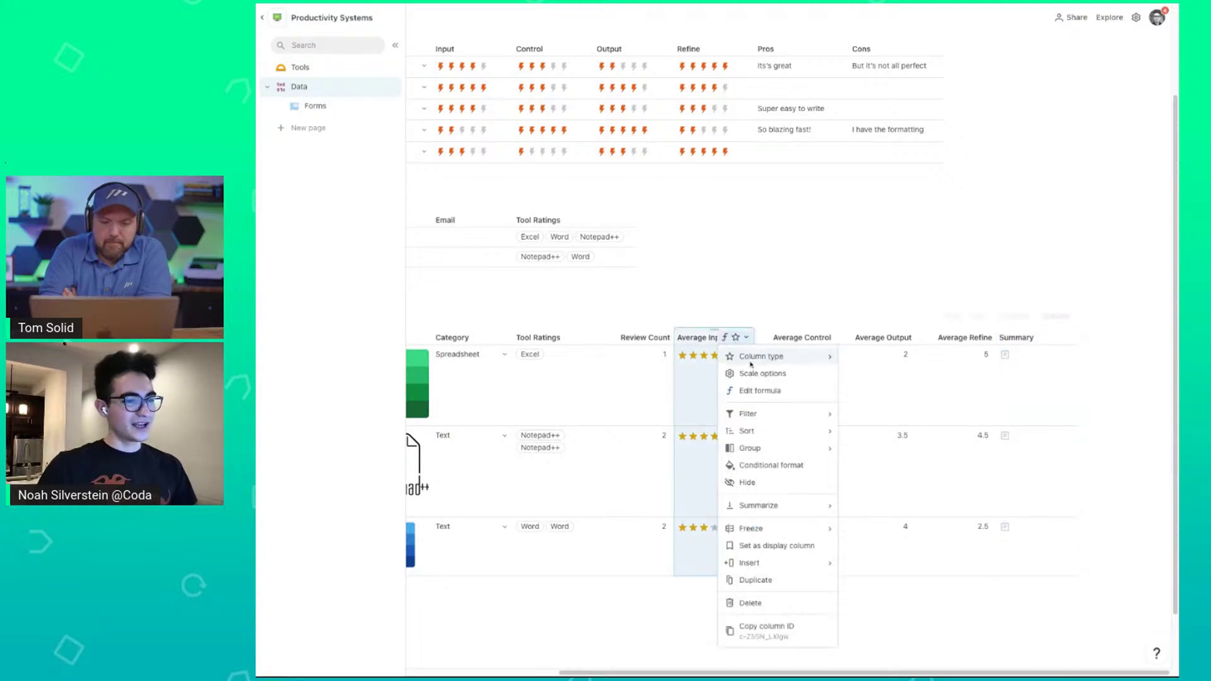
pyautogui.click(766, 374)
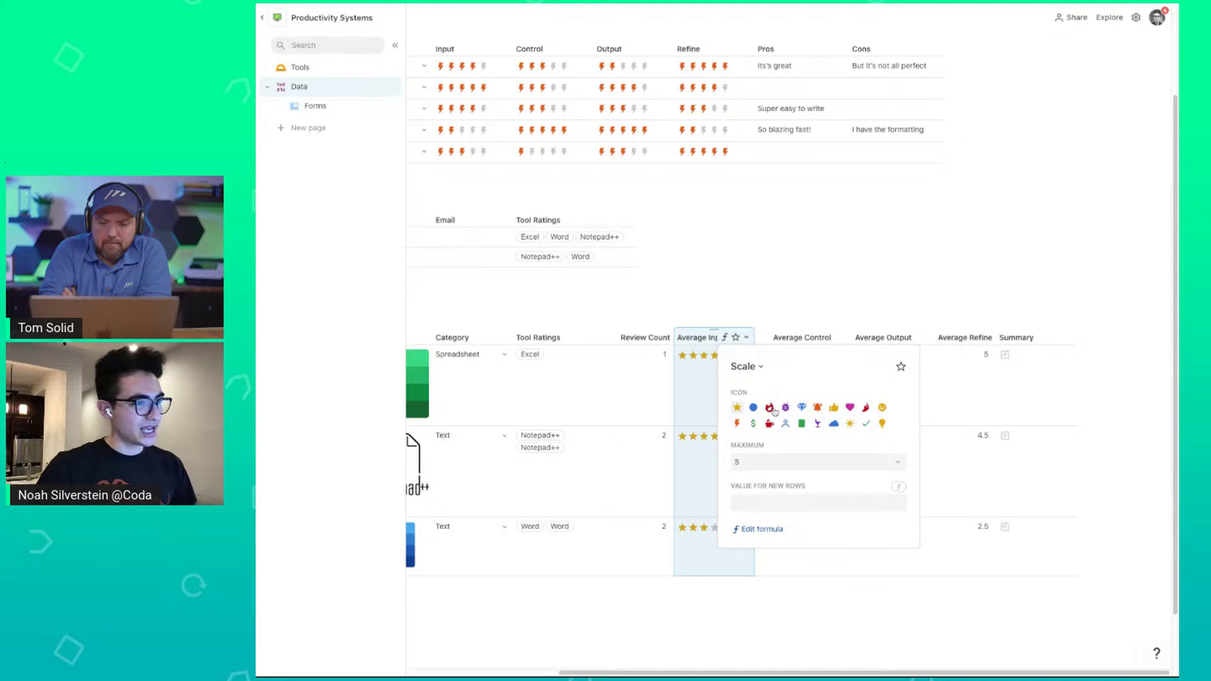
pyautogui.click(738, 425)
# Edit the layout of the Excel row on the Tools page and change Average Control to the Scale column type.
pyautogui.click(327, 71)
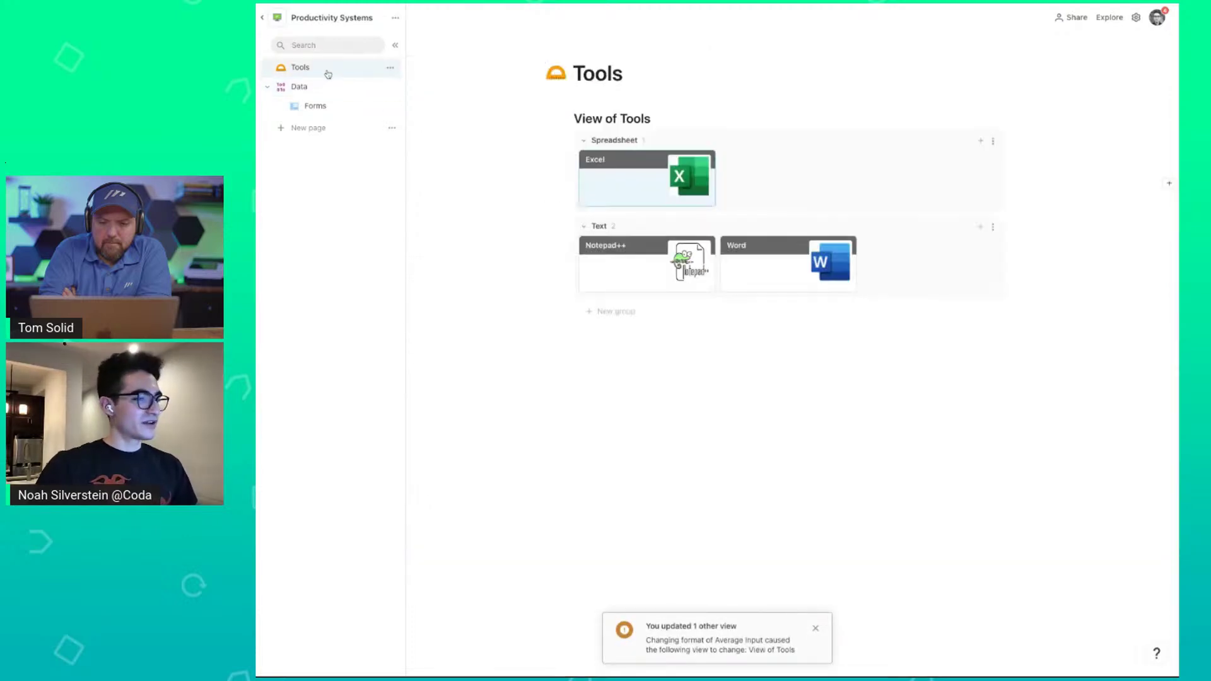
pyautogui.click(658, 180)
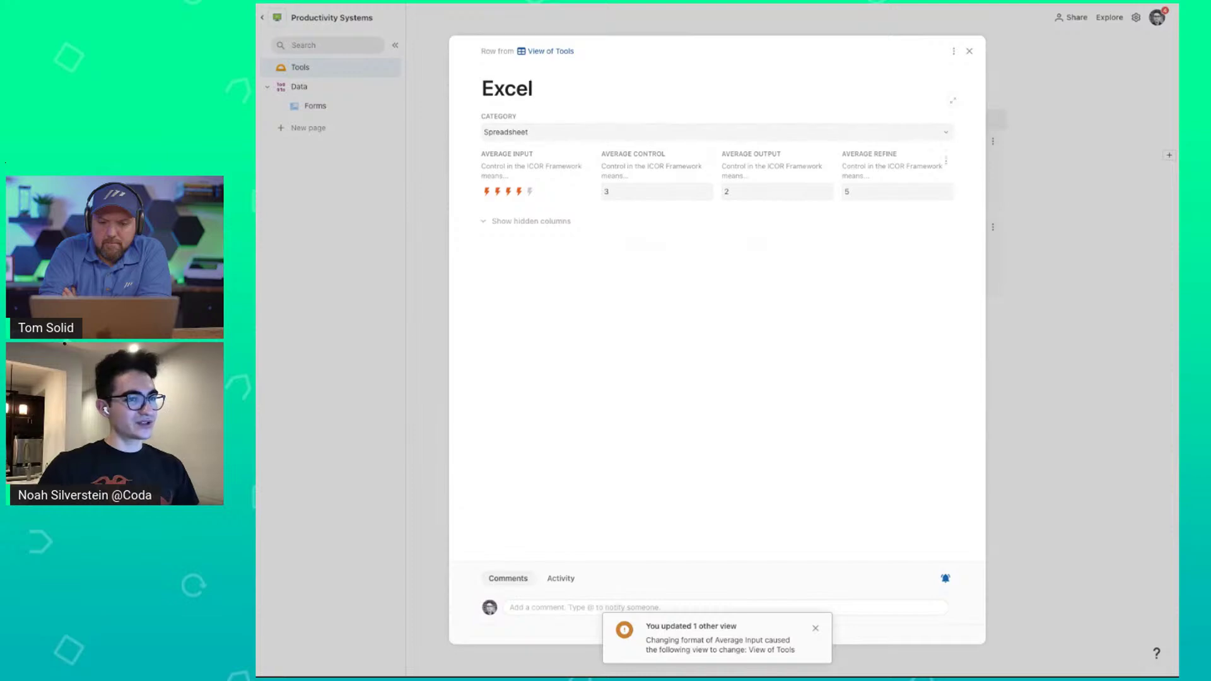
pyautogui.click(954, 51)
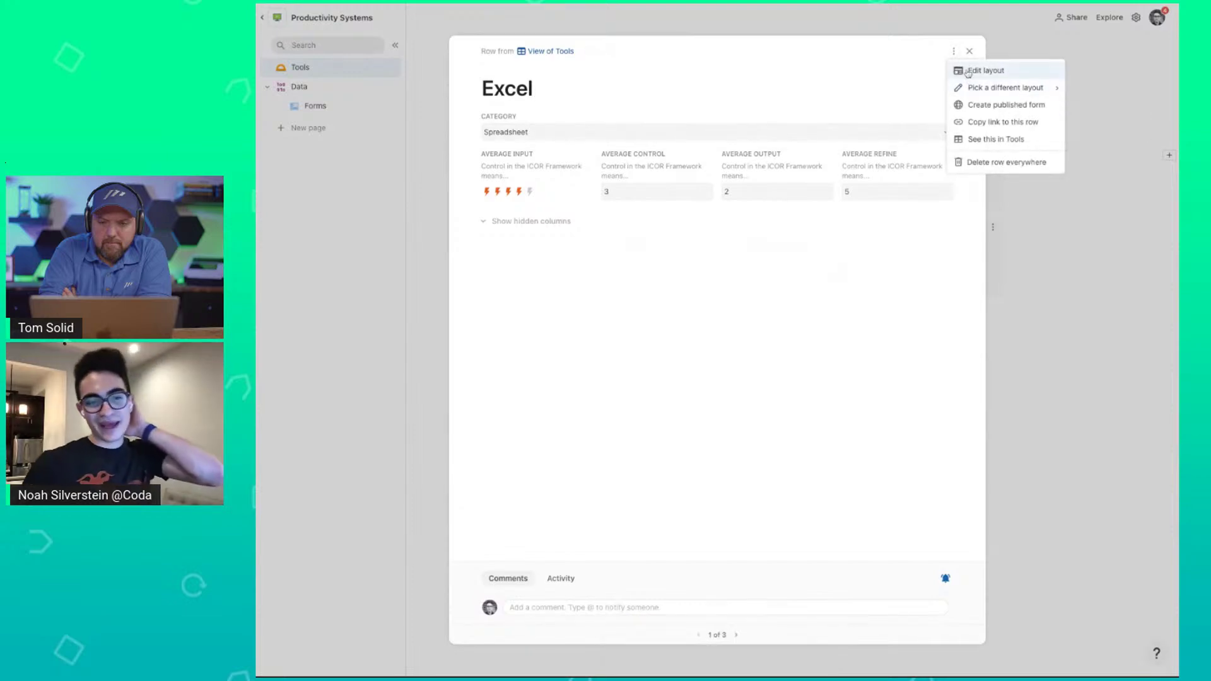
pyautogui.click(968, 71)
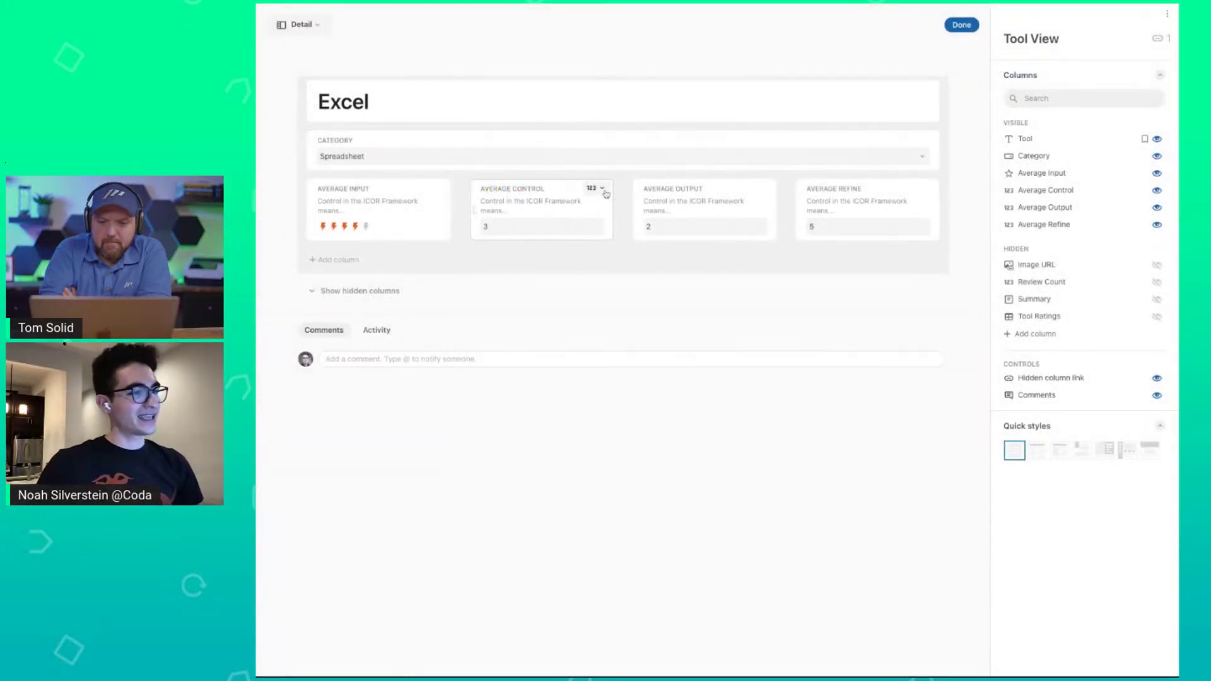
pyautogui.click(602, 188)
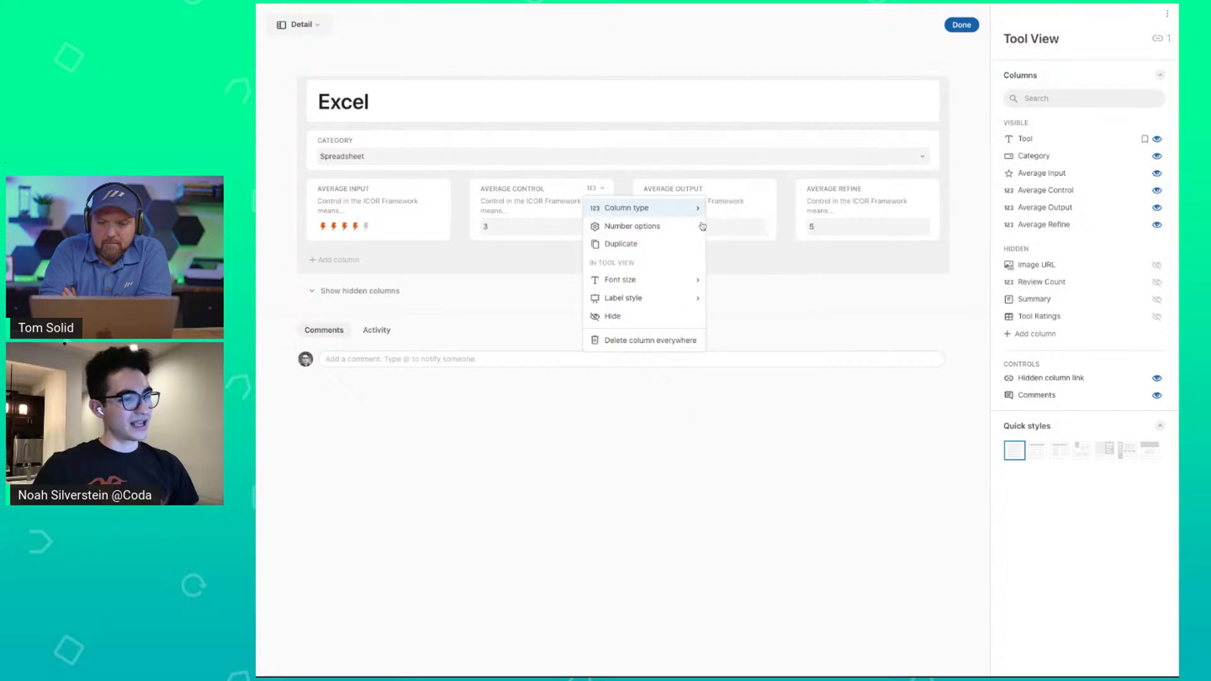
pyautogui.moveTo(681, 208)
pyautogui.moveTo(742, 282)
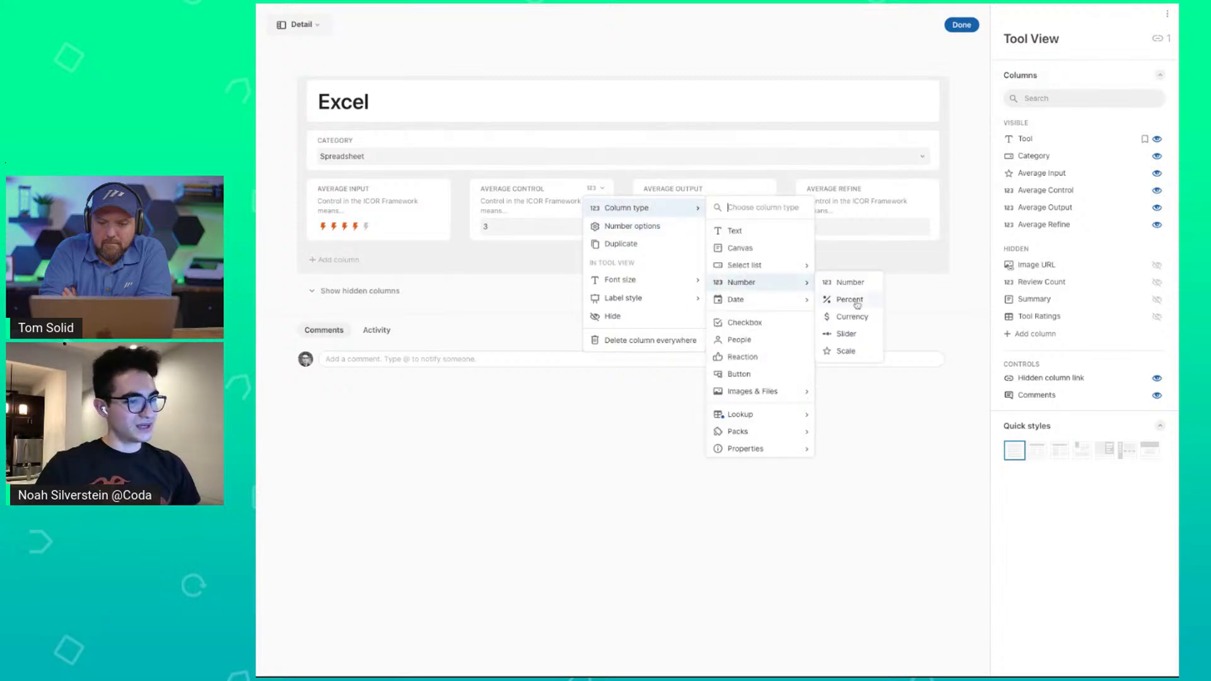
pyautogui.click(851, 351)
# Change the Average Output column in the Tool View layout to the Scale column type.
pyautogui.click(757, 188)
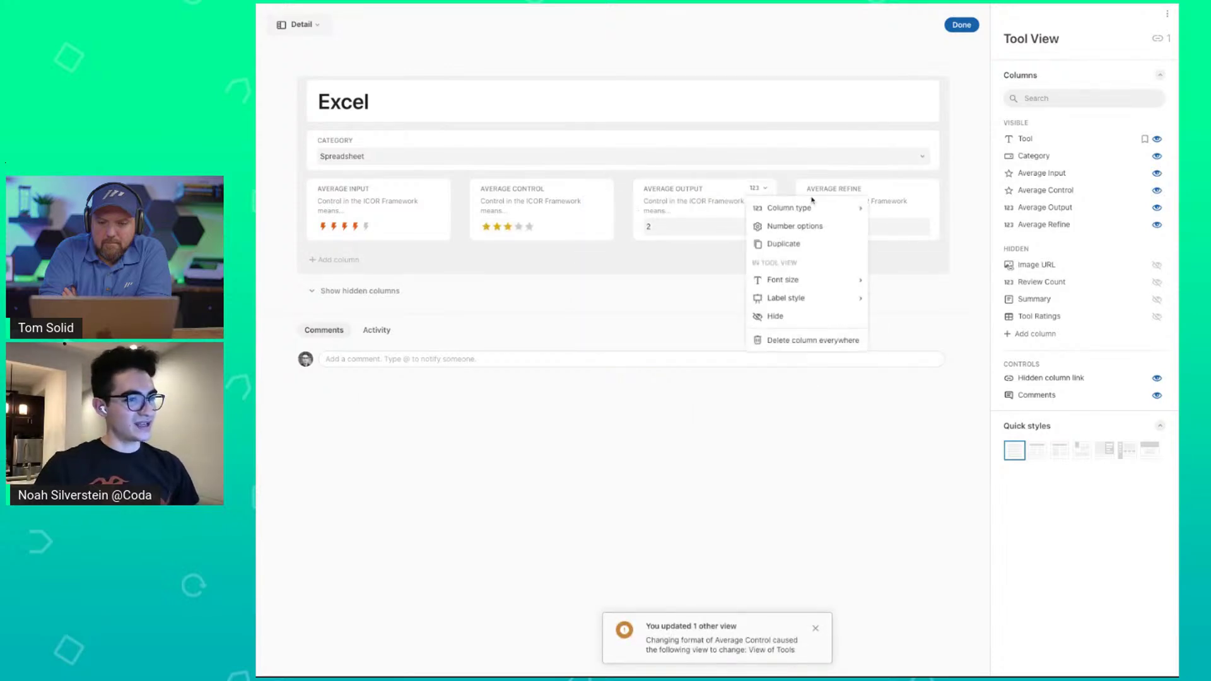
pyautogui.moveTo(791, 208)
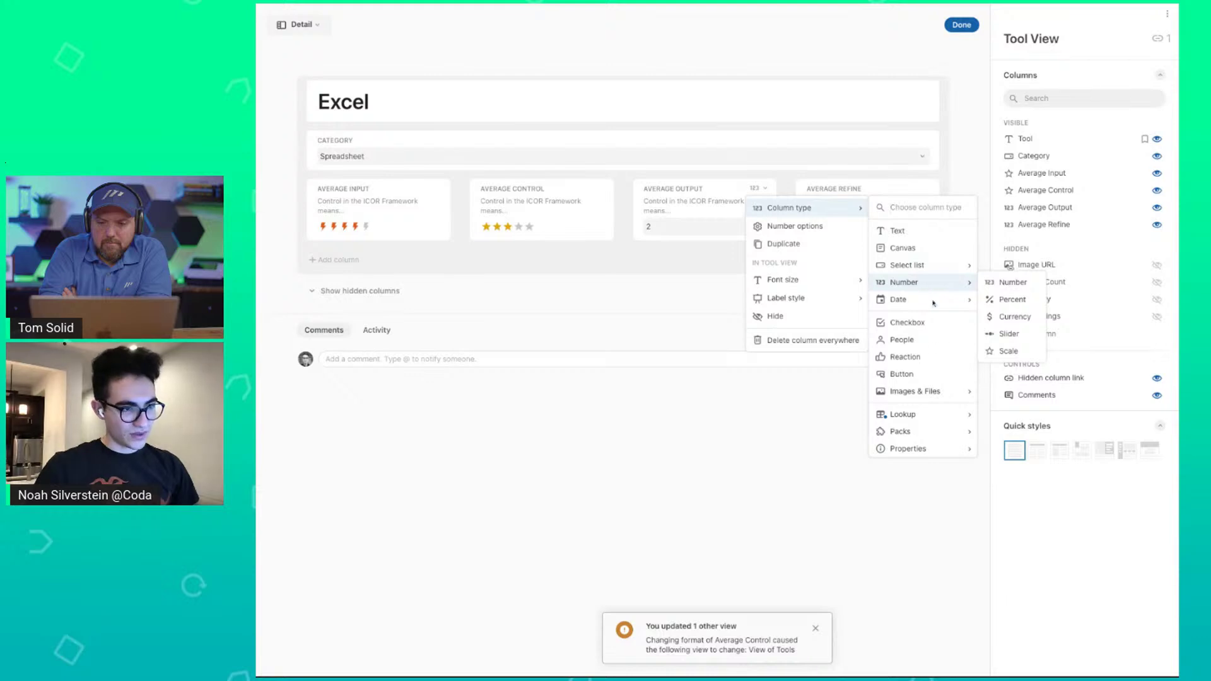
pyautogui.moveTo(927, 282)
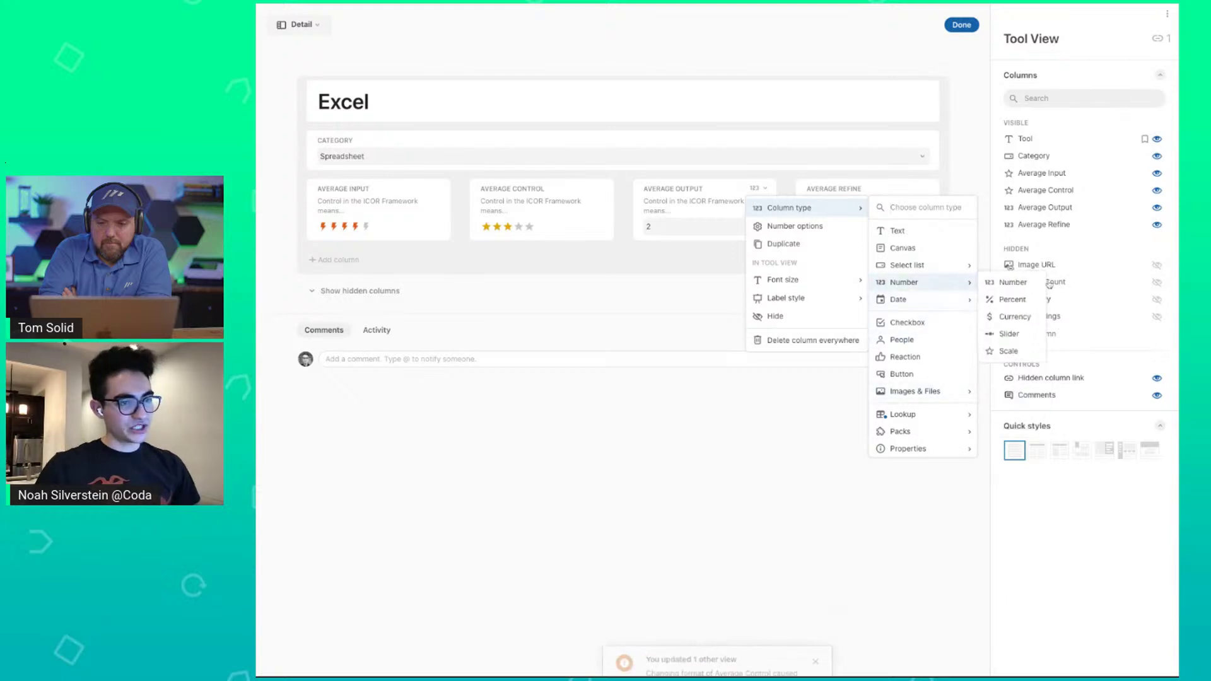
pyautogui.click(1009, 351)
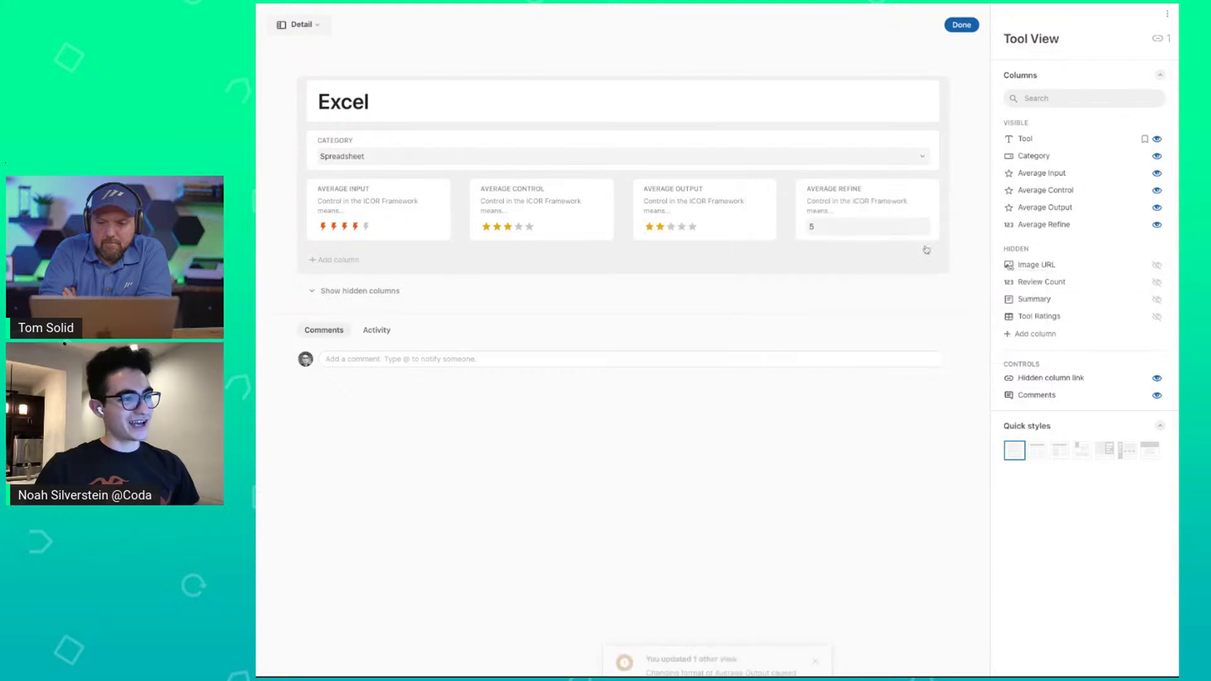
# Change the Average Refine column in the Tool View layout to the Scale column type.
pyautogui.click(919, 189)
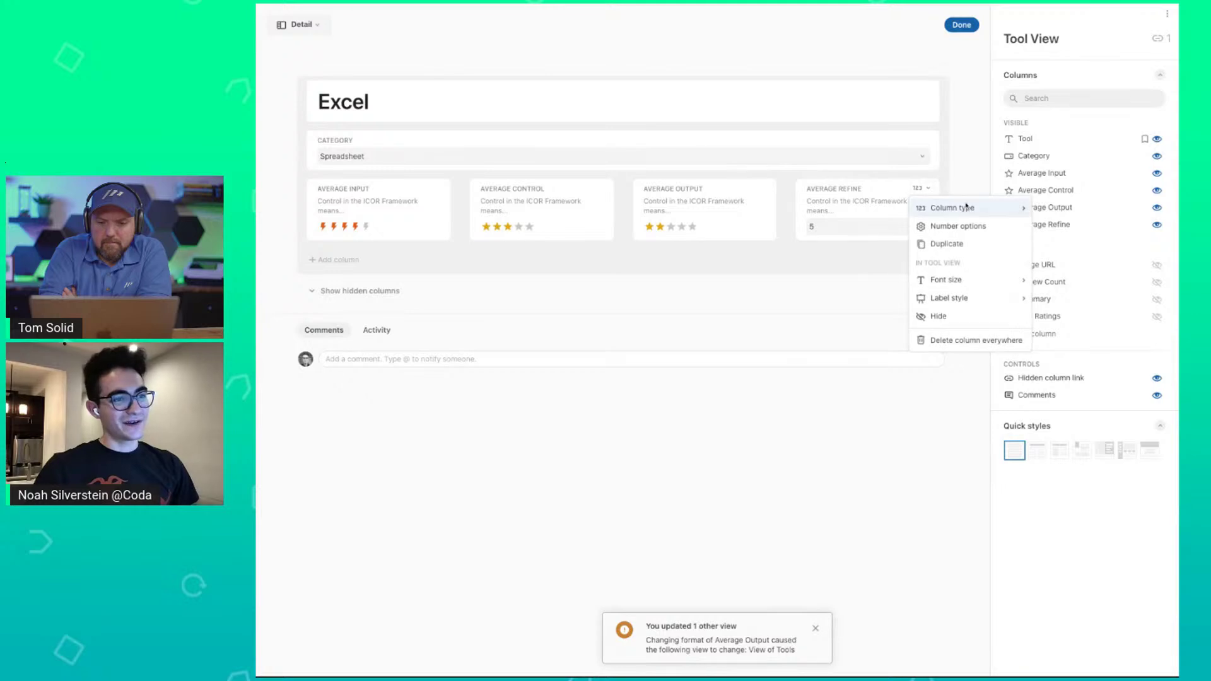
pyautogui.moveTo(950, 207)
pyautogui.moveTo(1084, 260)
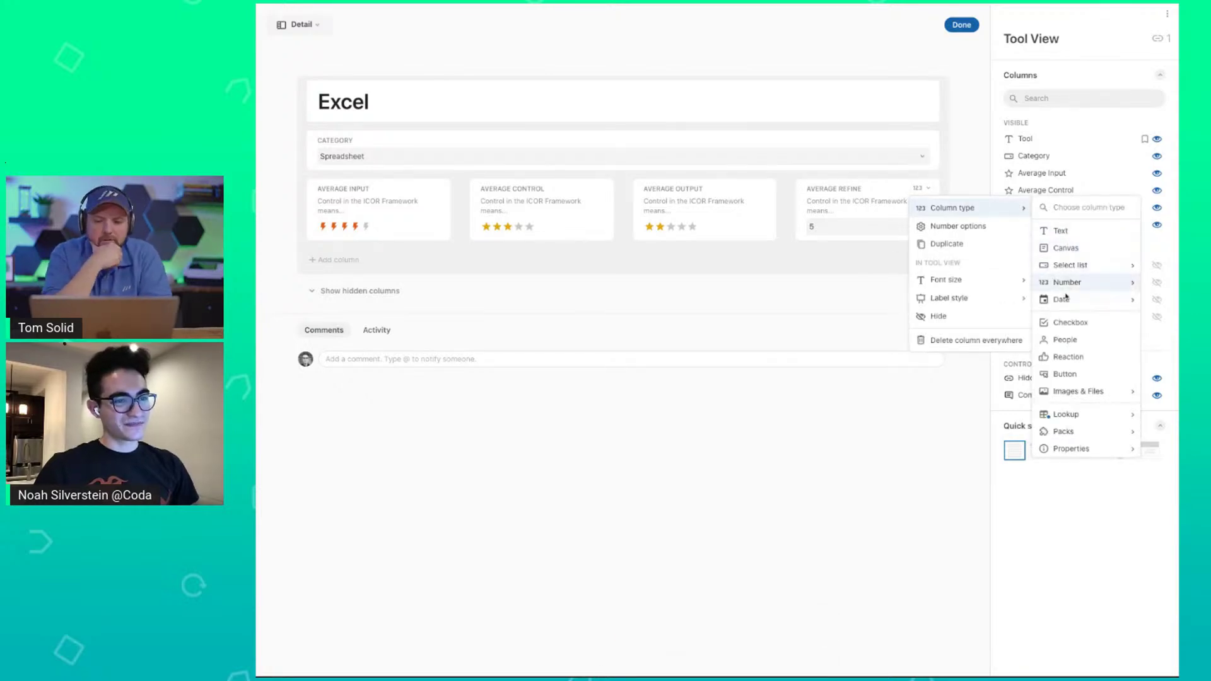
pyautogui.moveTo(1073, 300)
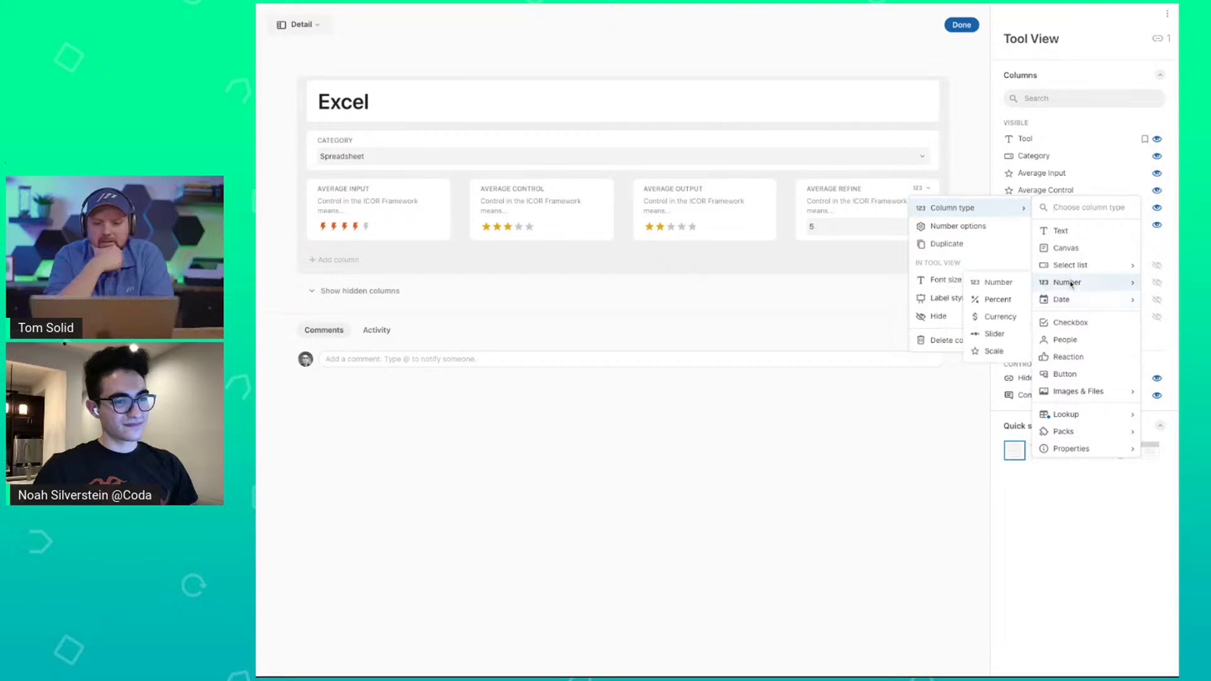
pyautogui.click(993, 352)
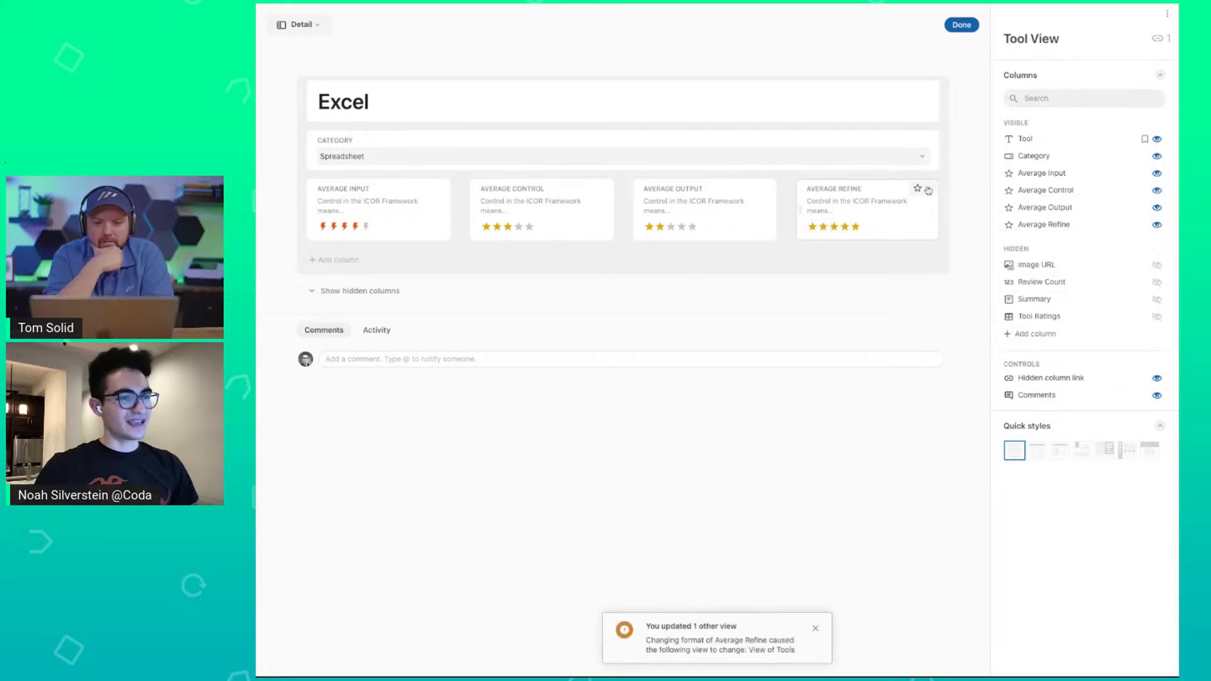
# Set the scale icon of the Average Refine, Average Output and Average Control columns to the lightning bolt.
pyautogui.click(922, 188)
pyautogui.click(941, 231)
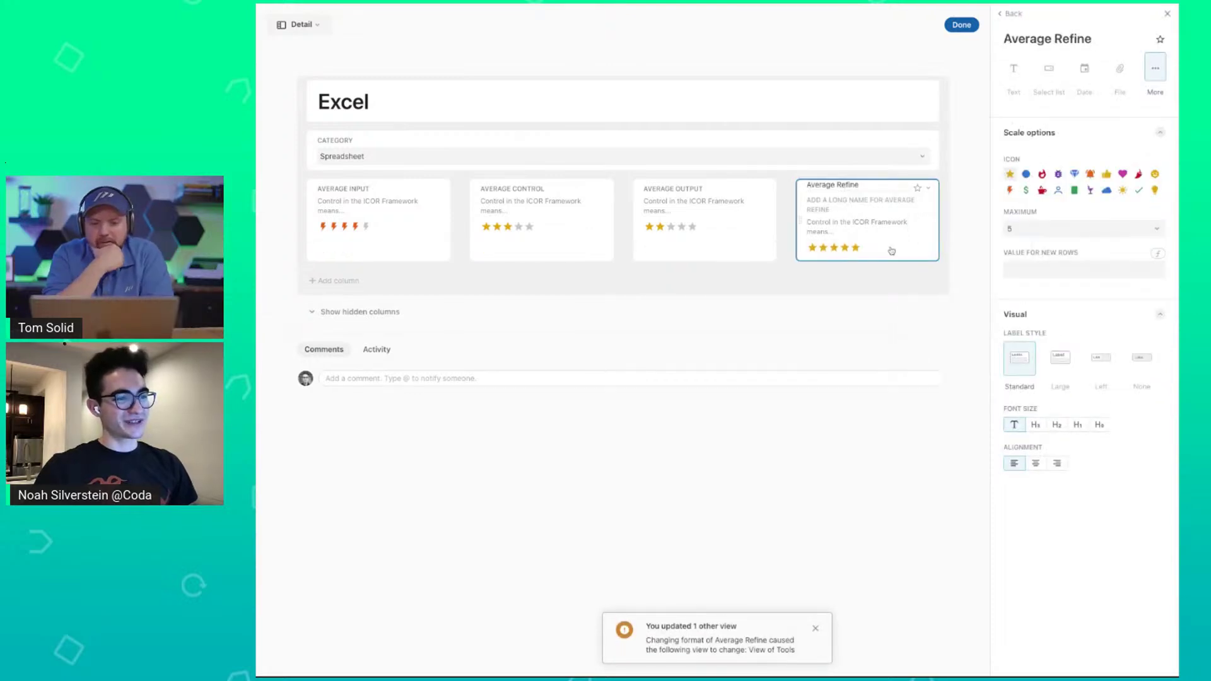
pyautogui.click(928, 189)
pyautogui.click(937, 226)
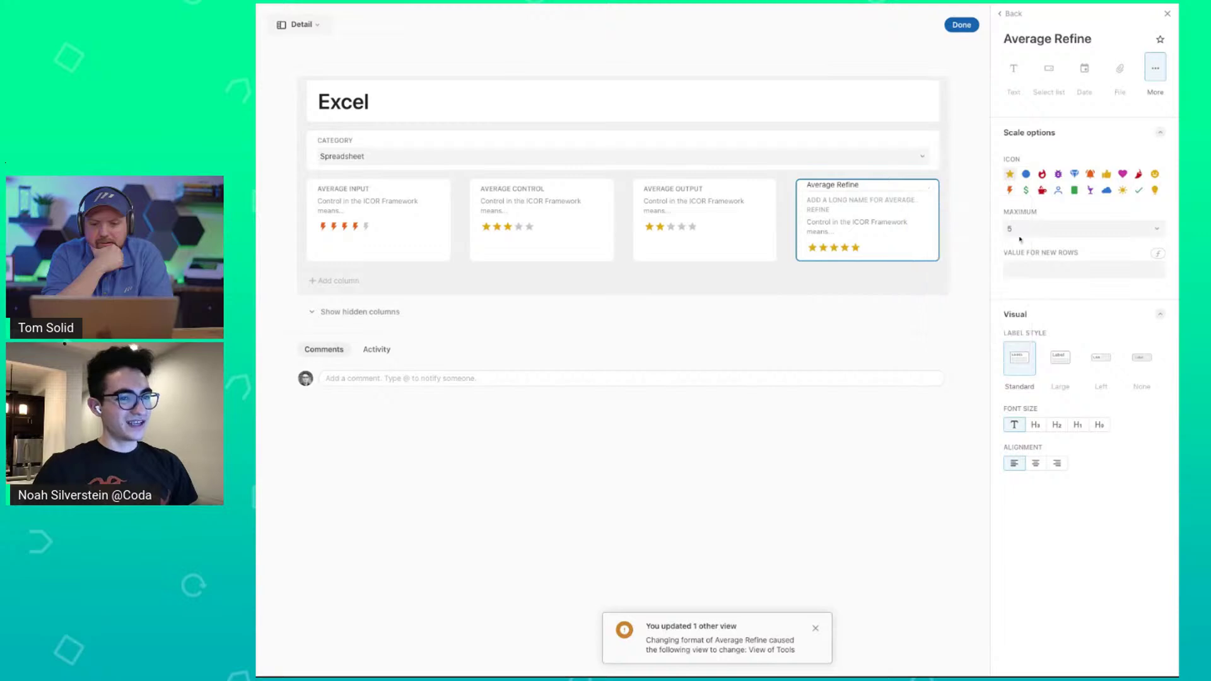
pyautogui.click(1010, 190)
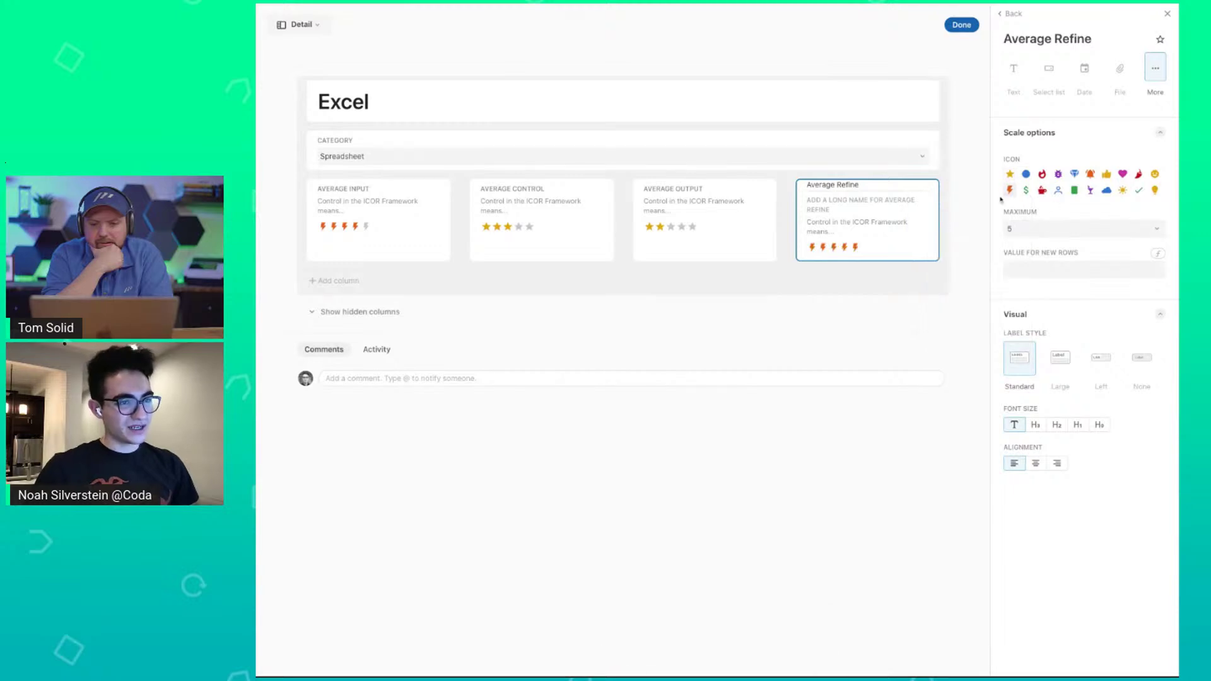
pyautogui.click(725, 236)
pyautogui.click(1010, 189)
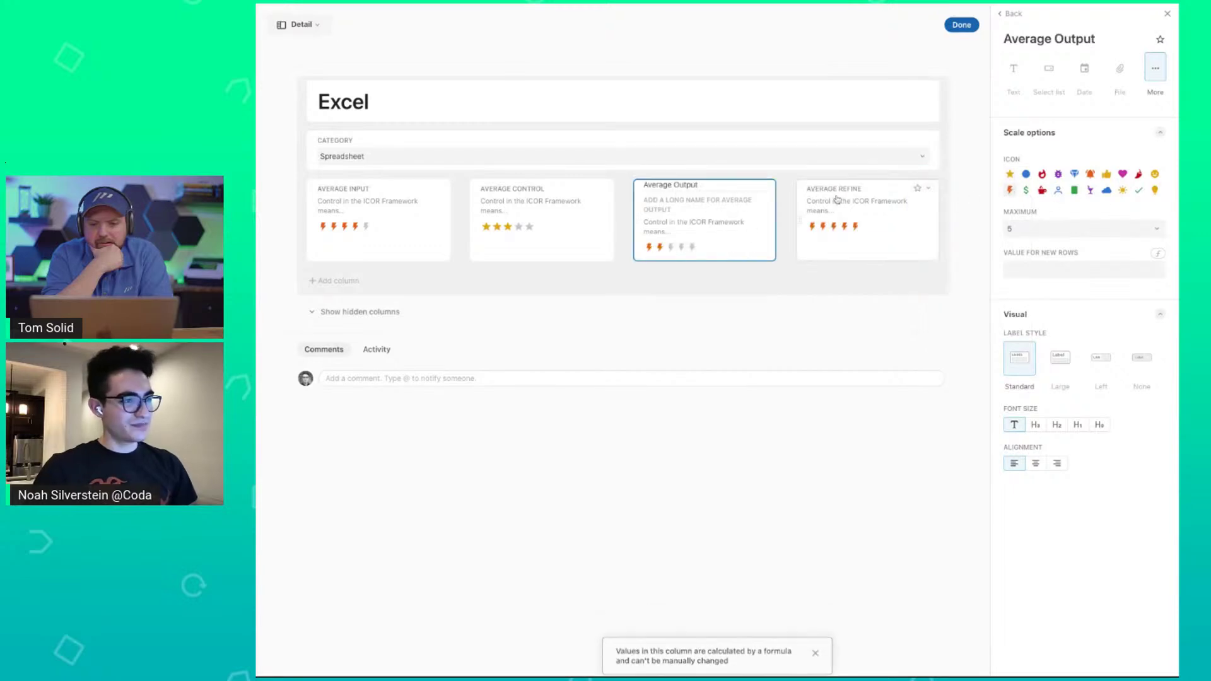
pyautogui.hotkey('shift', 'Tab')
pyautogui.click(1016, 191)
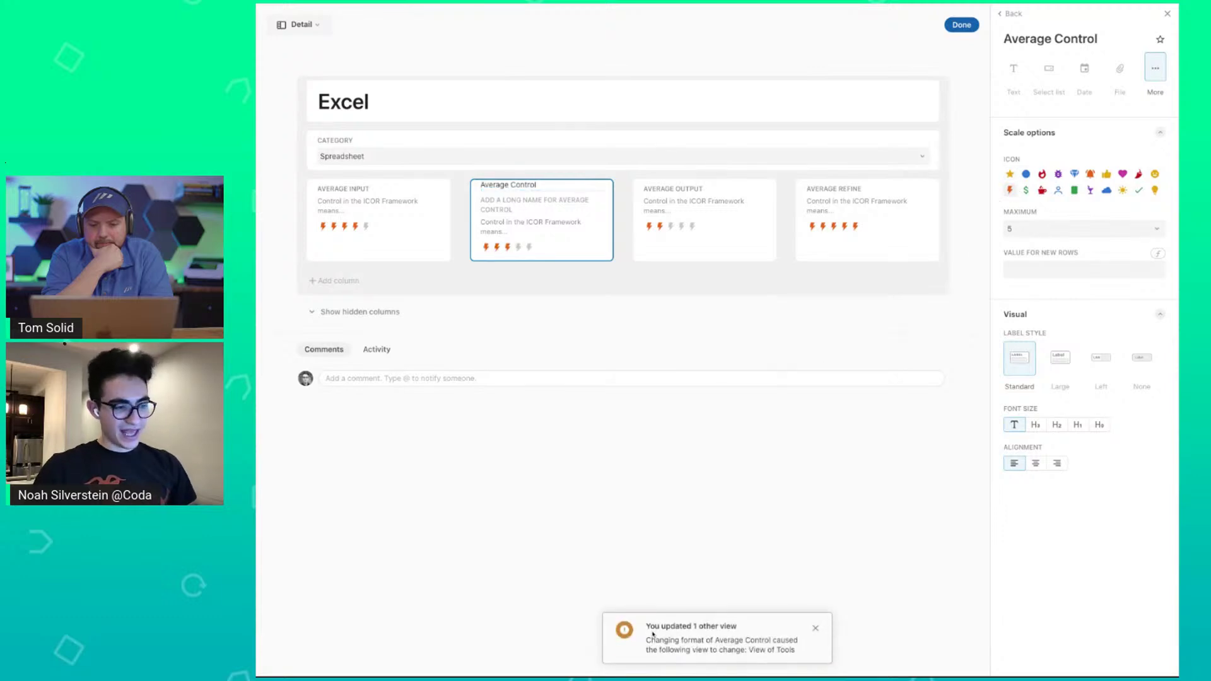
# Read and dismiss the notice about the updated view, and finish editing the Tool View layout.
pyautogui.moveTo(647, 626); pyautogui.dragTo(792, 649)
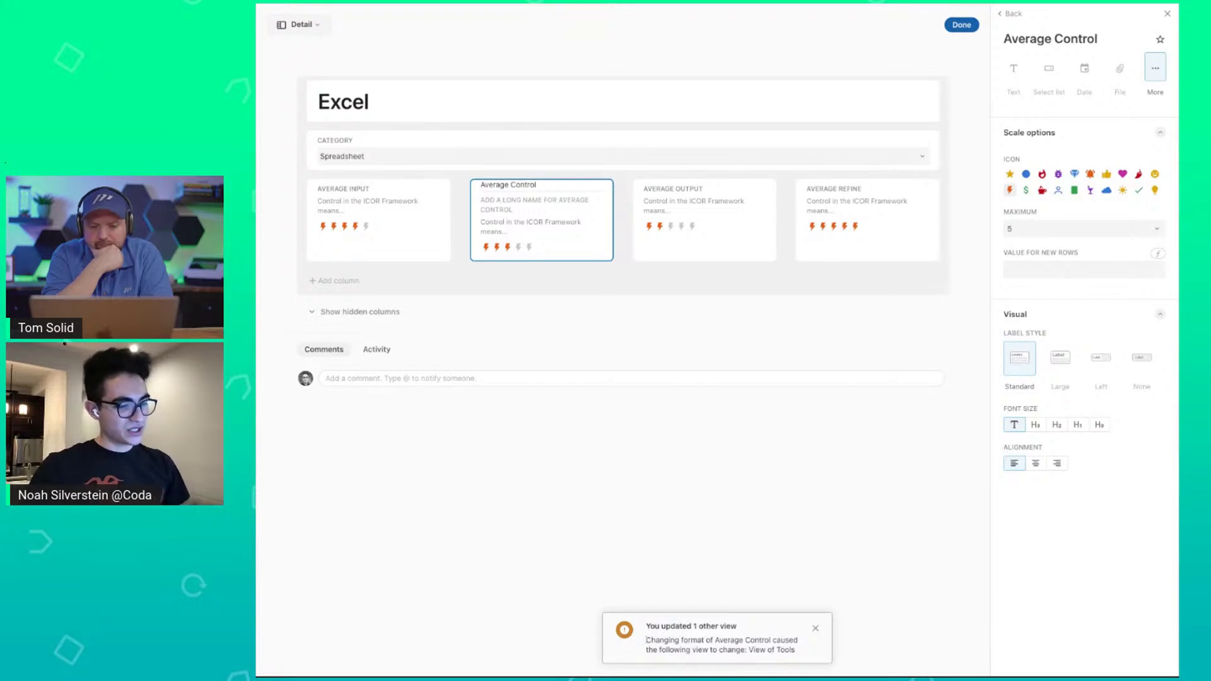
pyautogui.doubleClick(718, 641)
pyautogui.moveTo(713, 641); pyautogui.dragTo(771, 650)
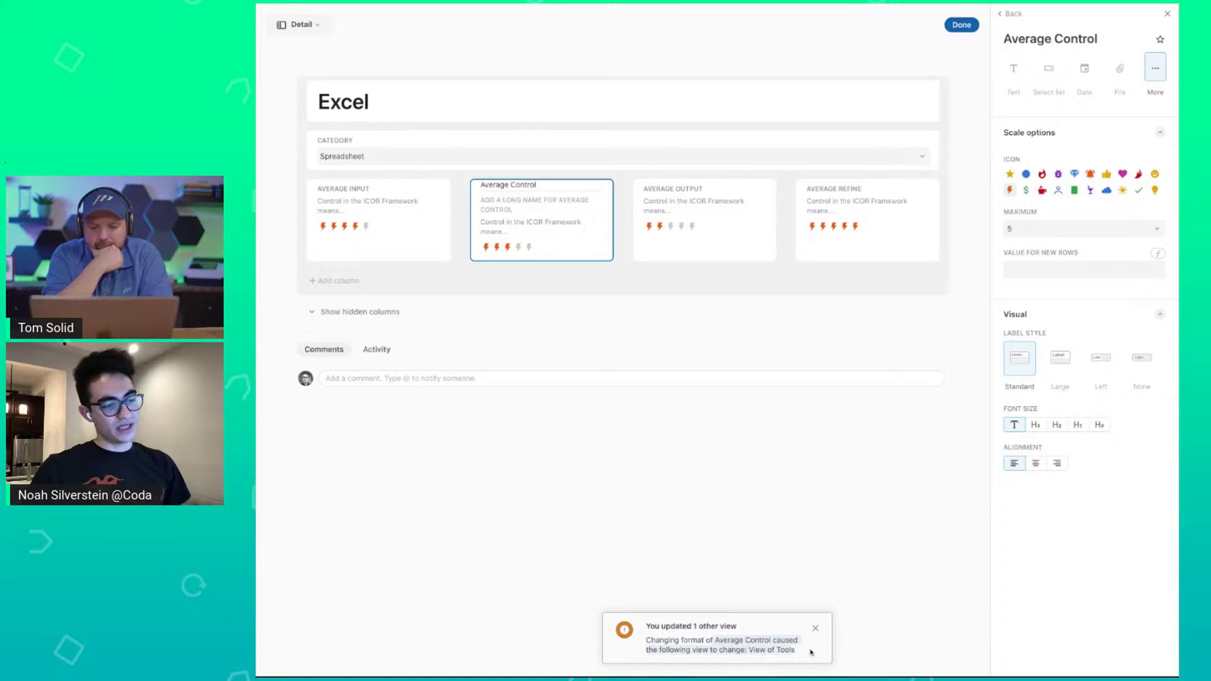
pyautogui.click(856, 637)
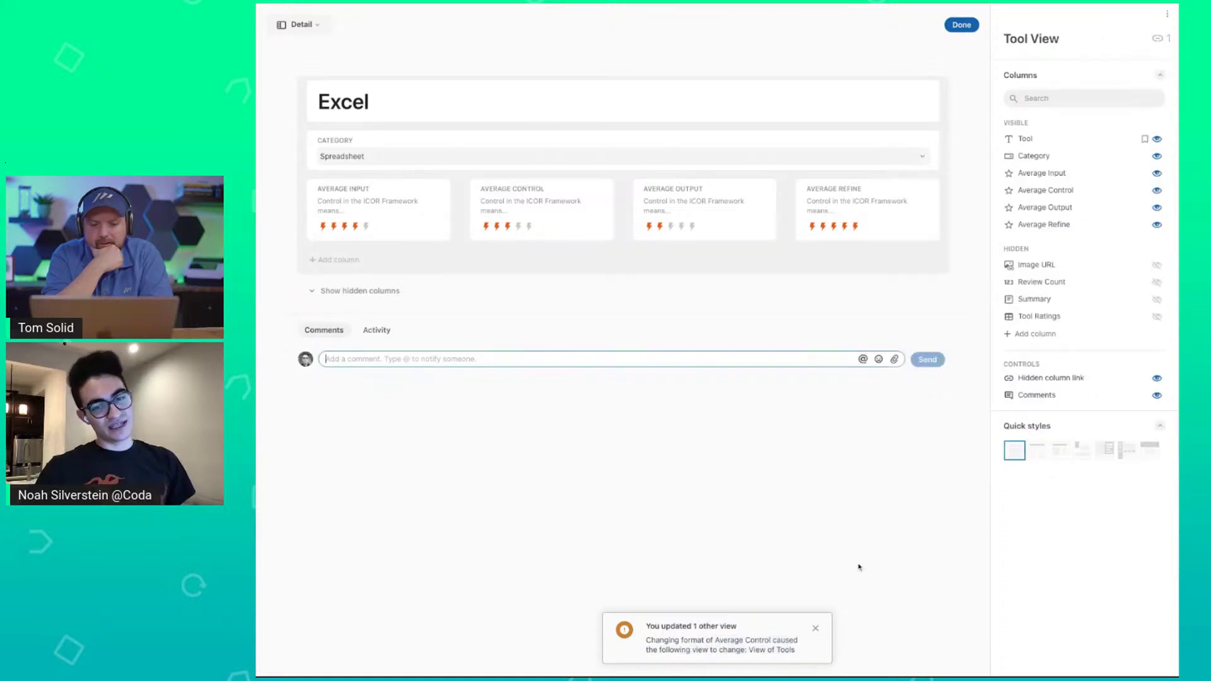
pyautogui.click(813, 631)
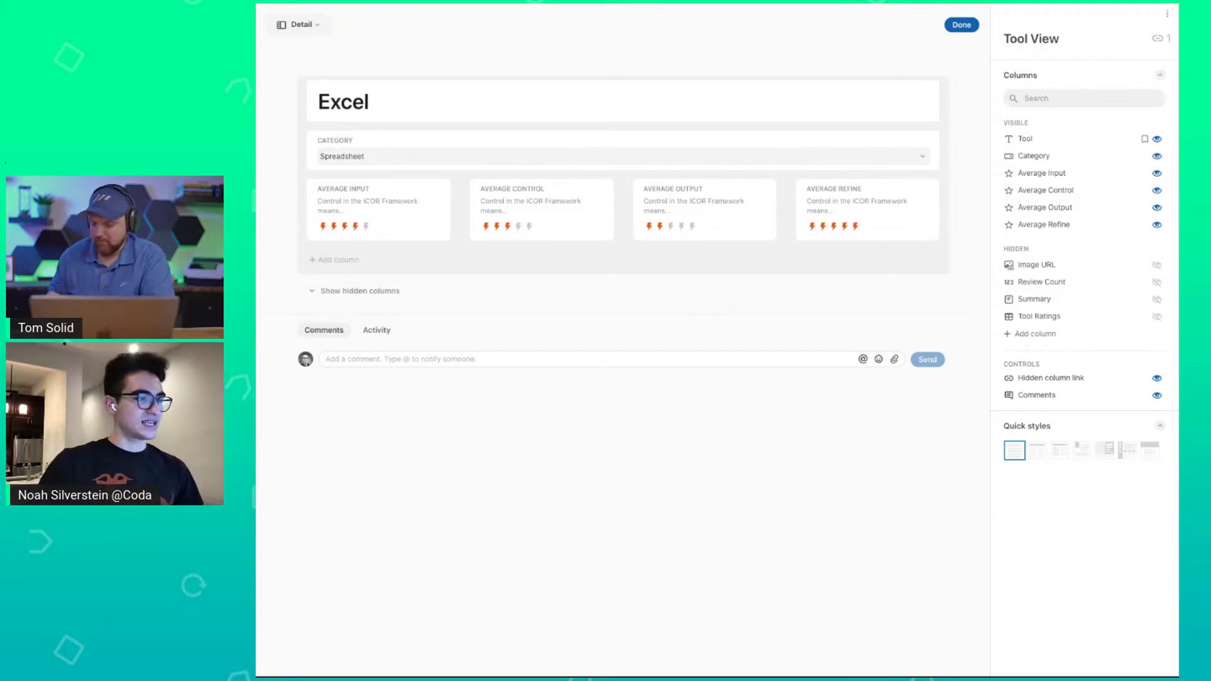
pyautogui.click(962, 25)
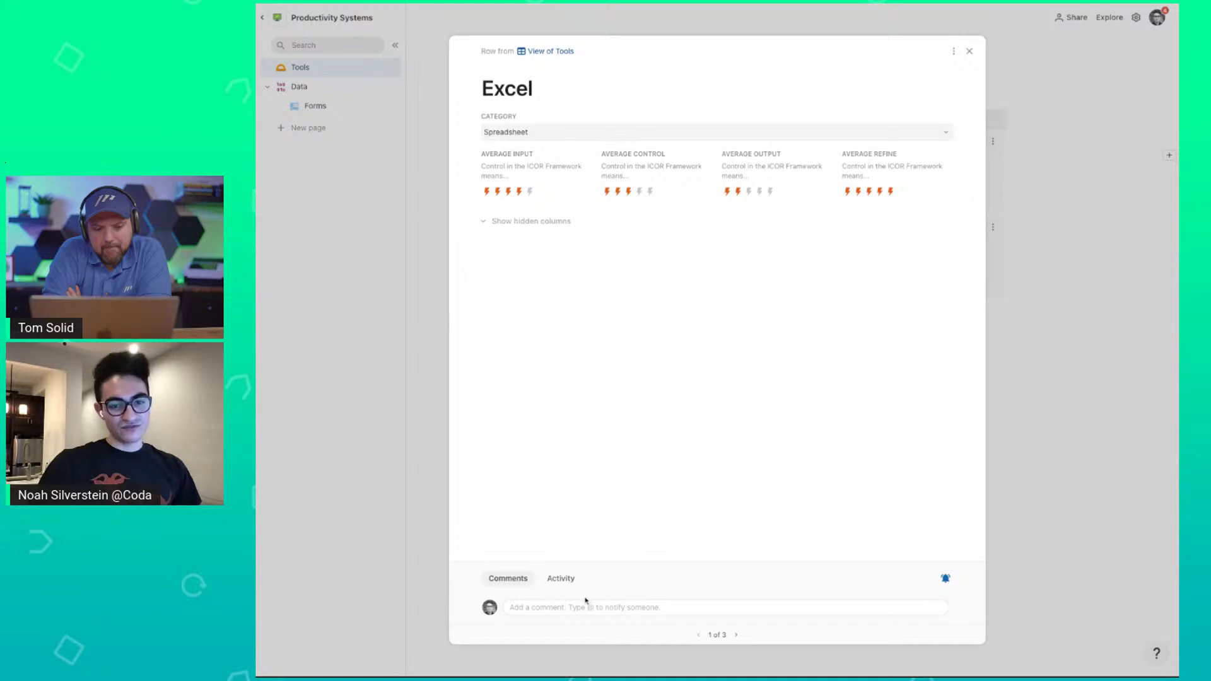
# Check the comment box and the activity history of the Excel row.
pyautogui.click(586, 606)
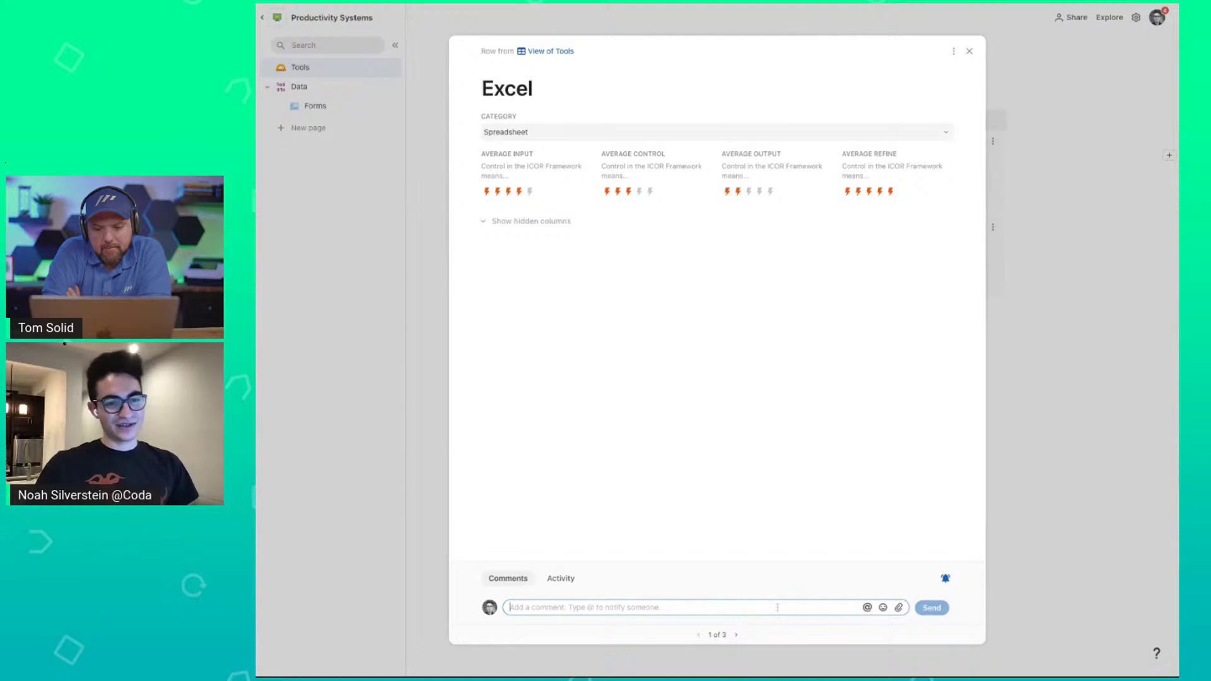
pyautogui.click(568, 581)
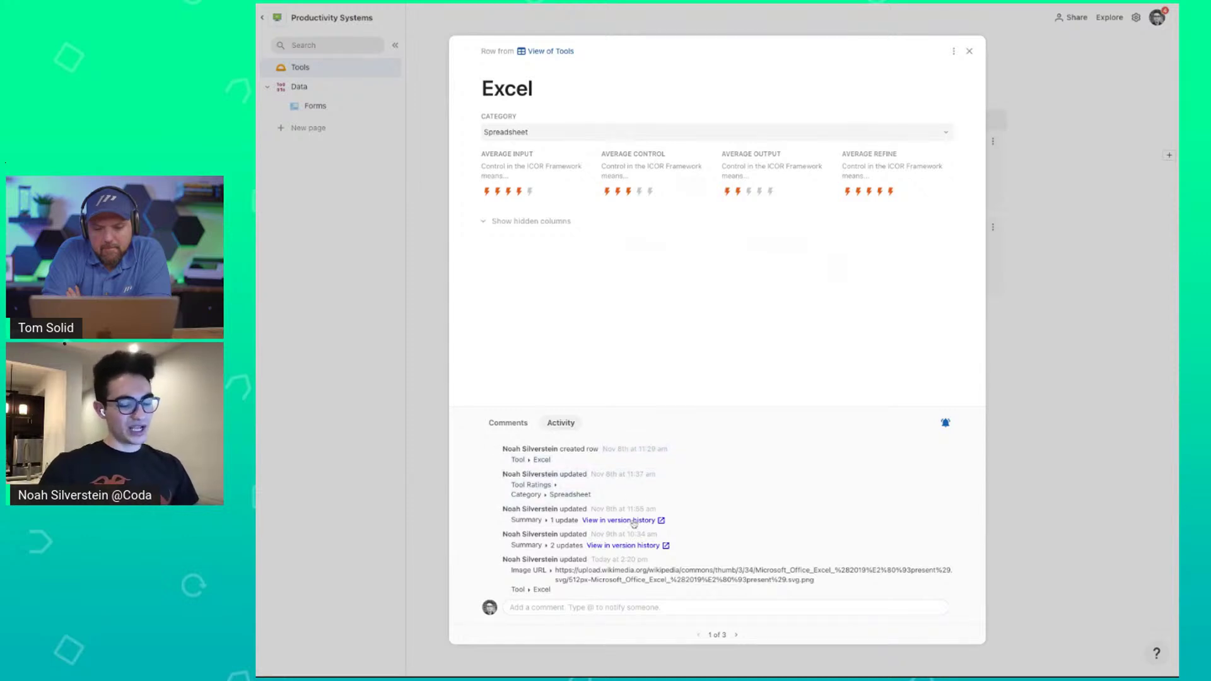
pyautogui.click(513, 424)
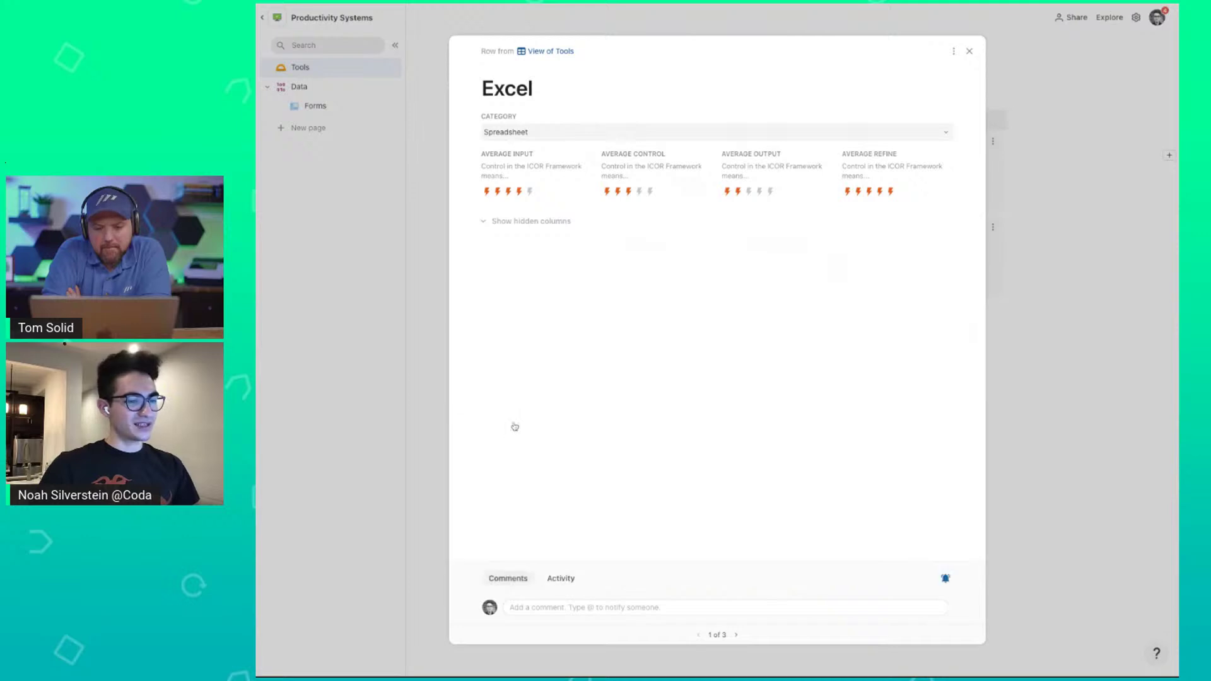
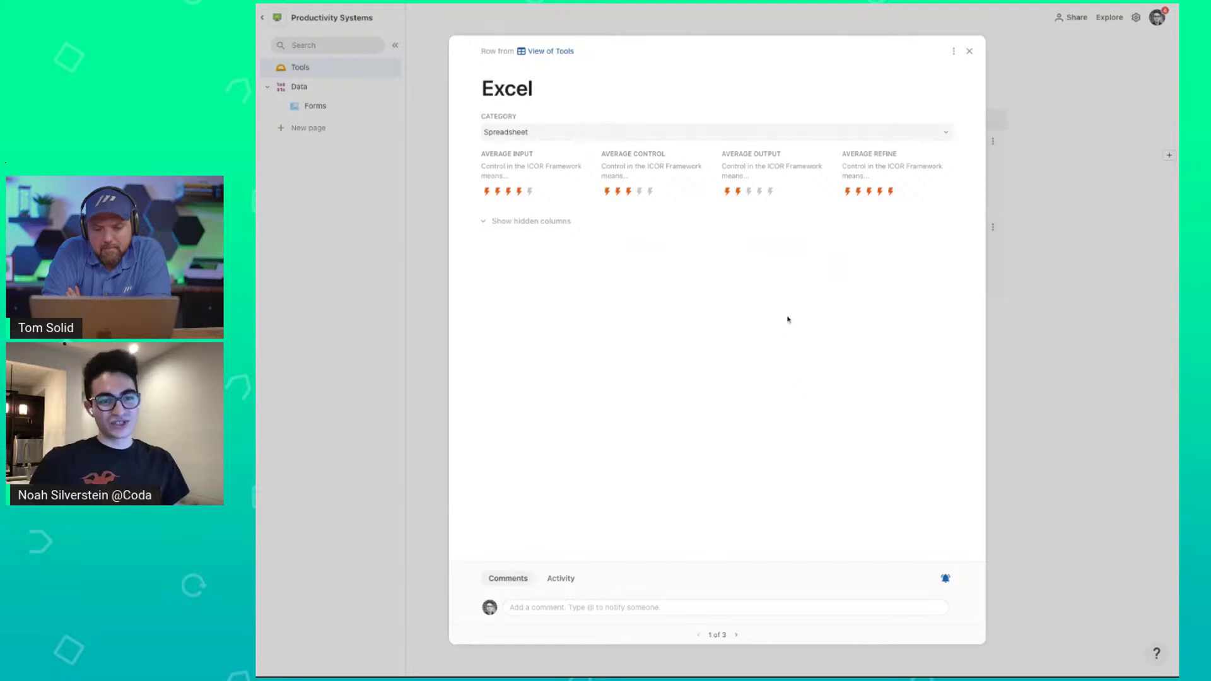
# Edit the Excel row's layout to hide the Comments control, and finish editing.
pyautogui.click(953, 50)
pyautogui.click(984, 71)
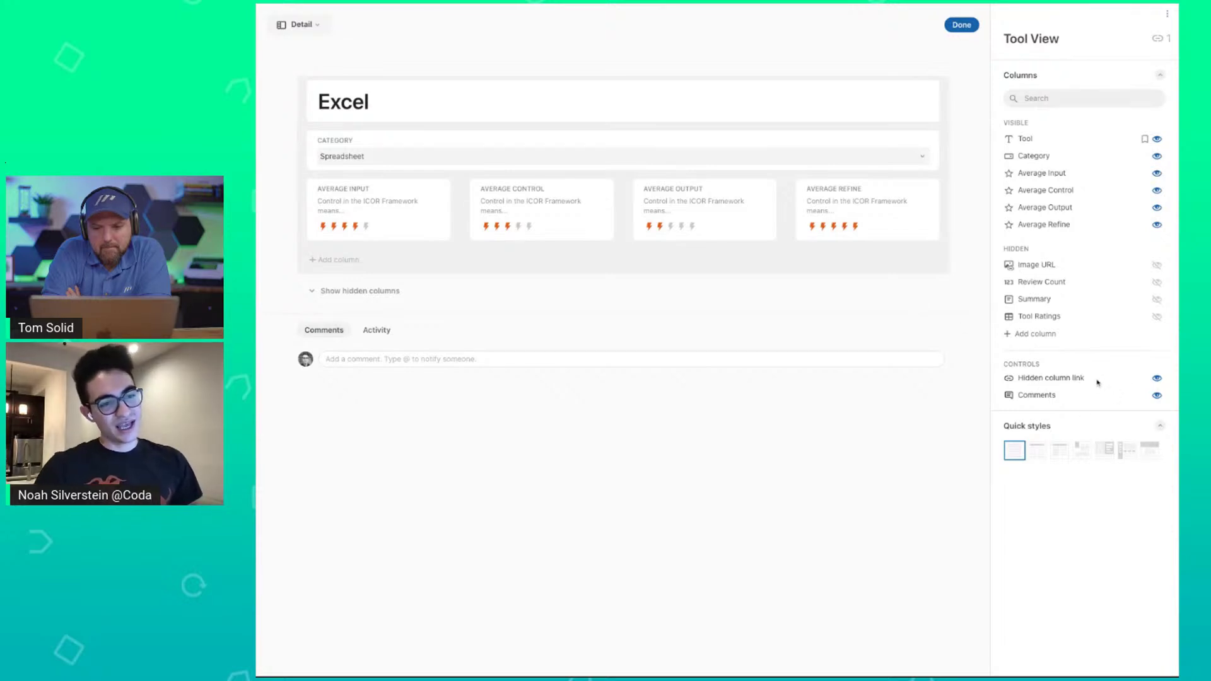
pyautogui.click(1157, 396)
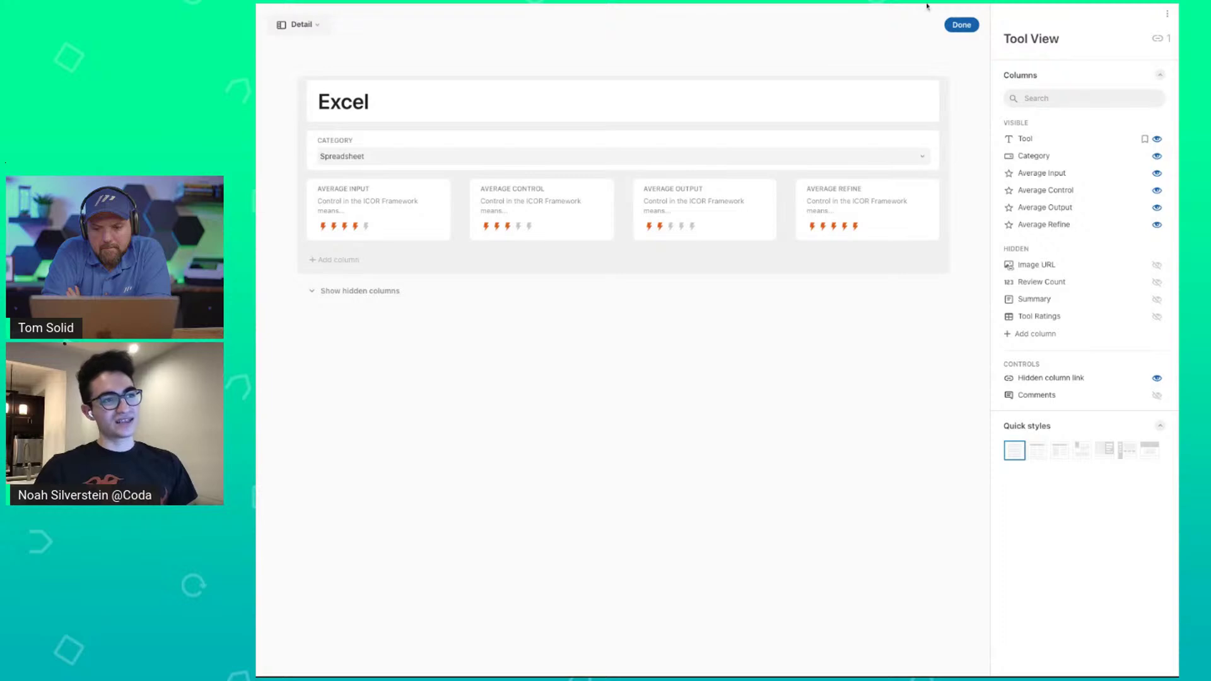
pyautogui.click(961, 26)
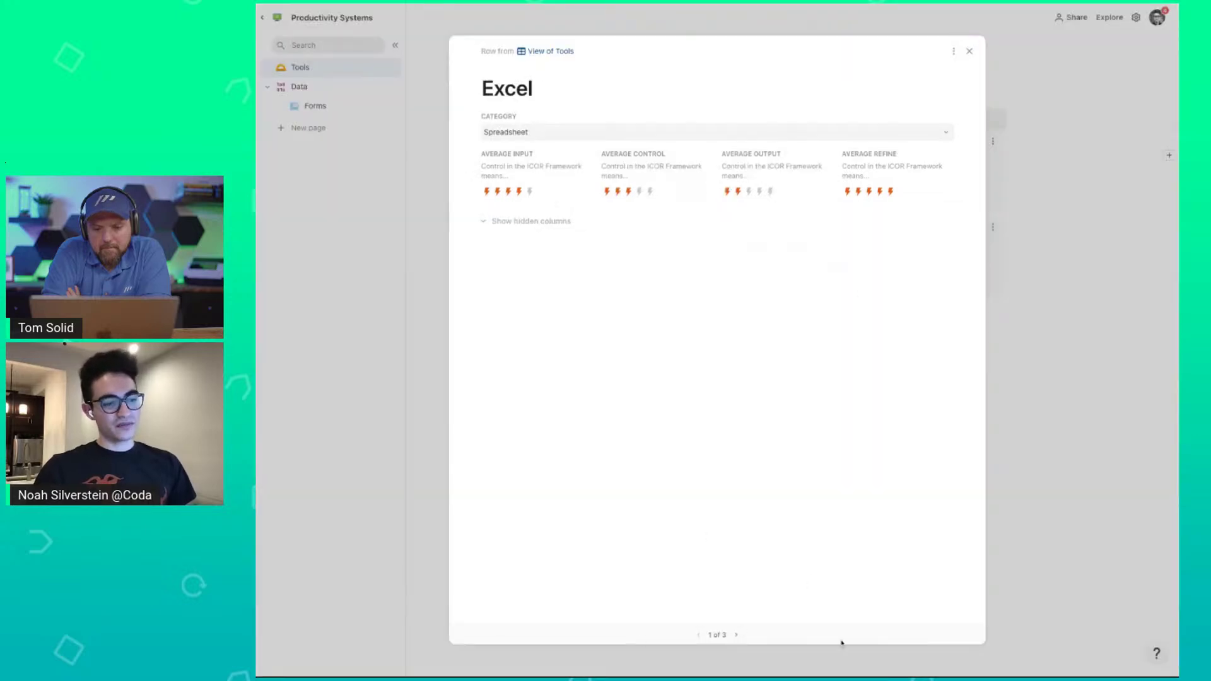
# Expand the hidden columns of the Excel row, look through them and collapse them again.
pyautogui.click(509, 221)
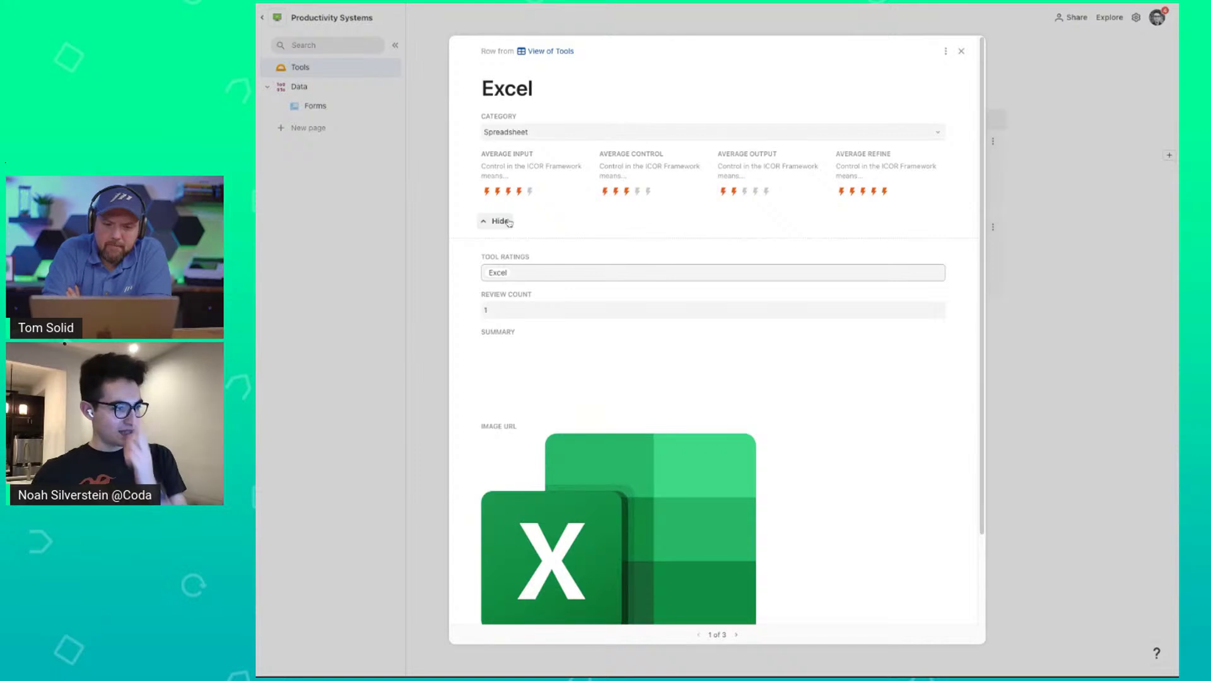
pyautogui.click(499, 221)
pyautogui.click(511, 221)
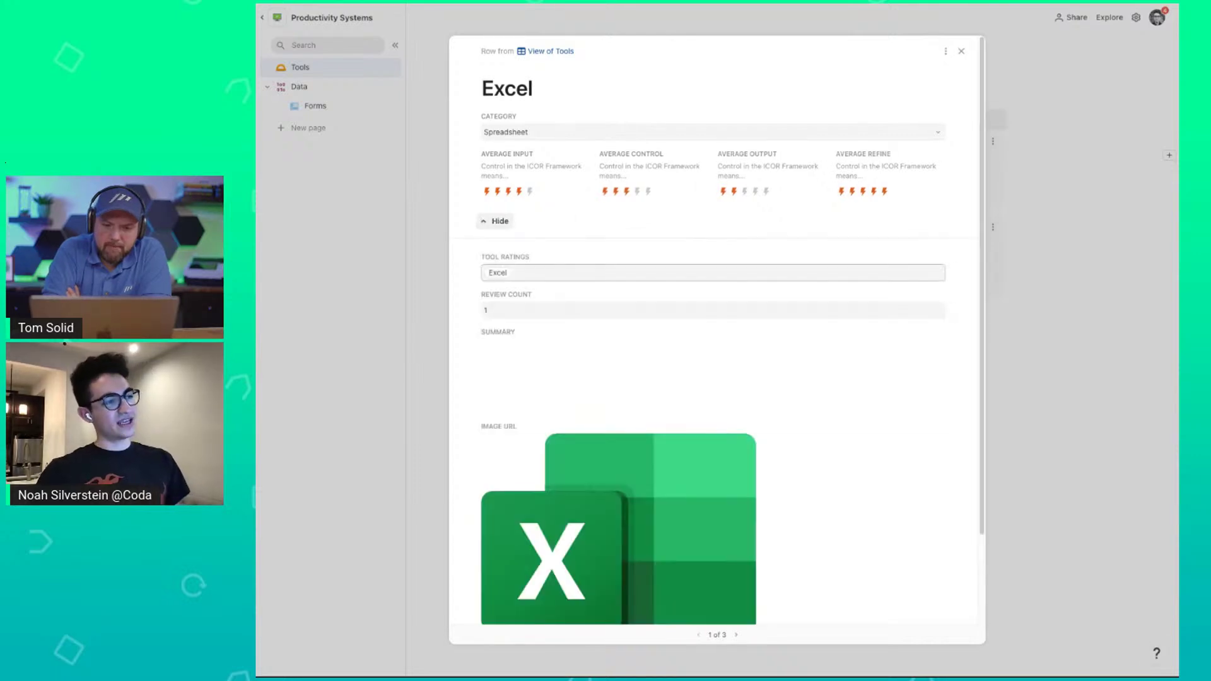
pyautogui.scroll(-2, 621, 345)
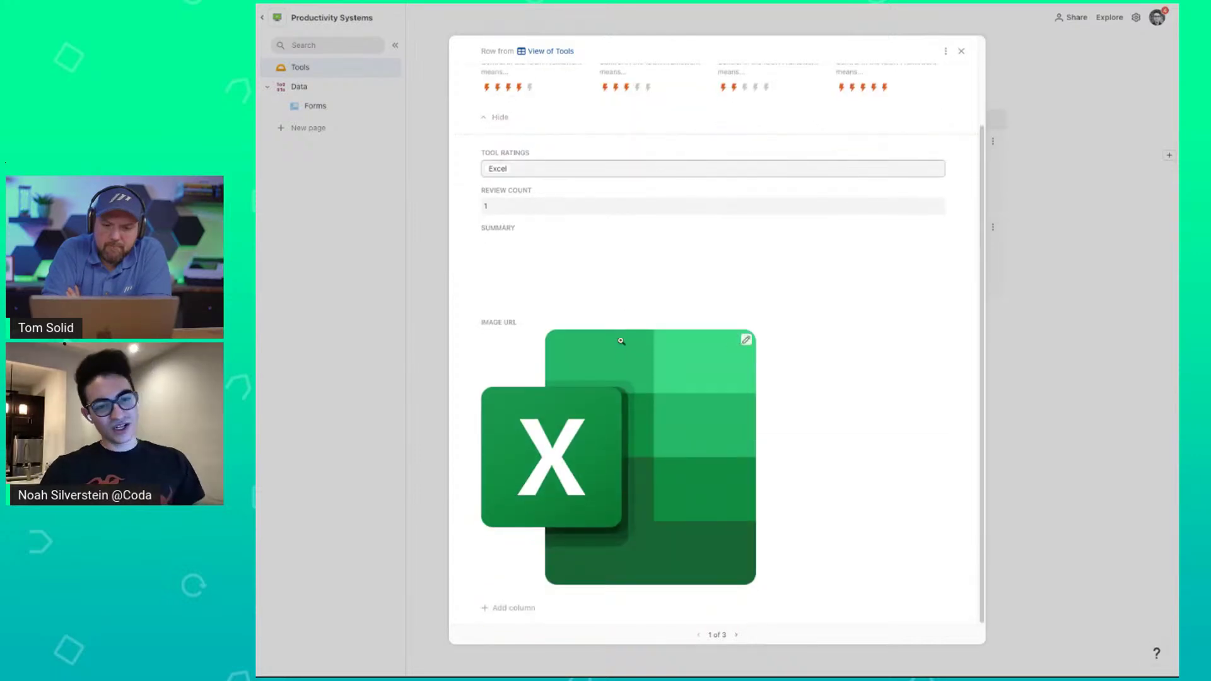
pyautogui.scroll(2, 621, 343)
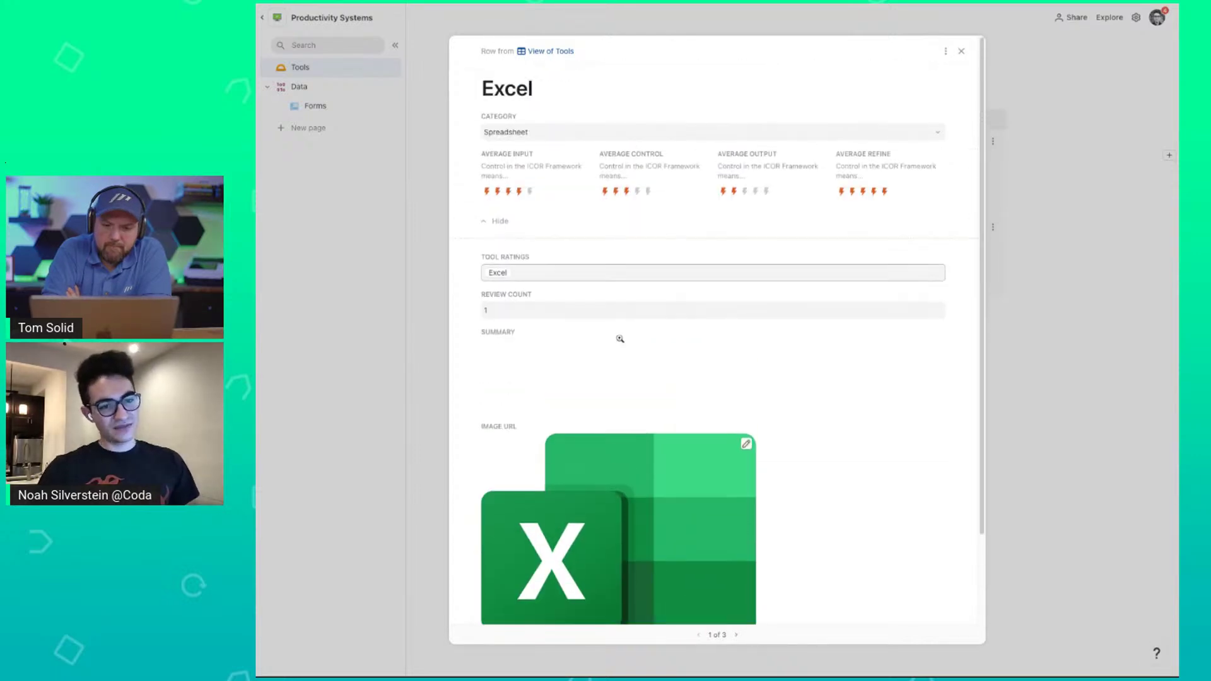
pyautogui.click(497, 222)
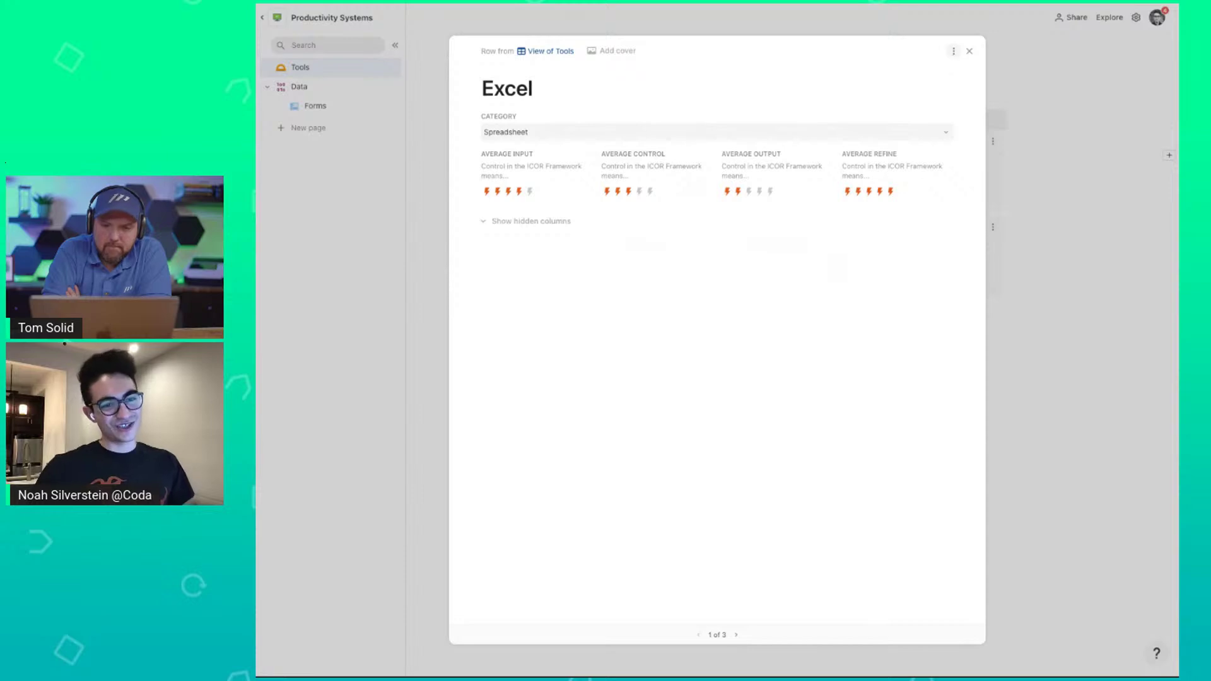
# Hide the hidden column link control in the Tool View layout and finish editing.
pyautogui.click(954, 55)
pyautogui.click(977, 70)
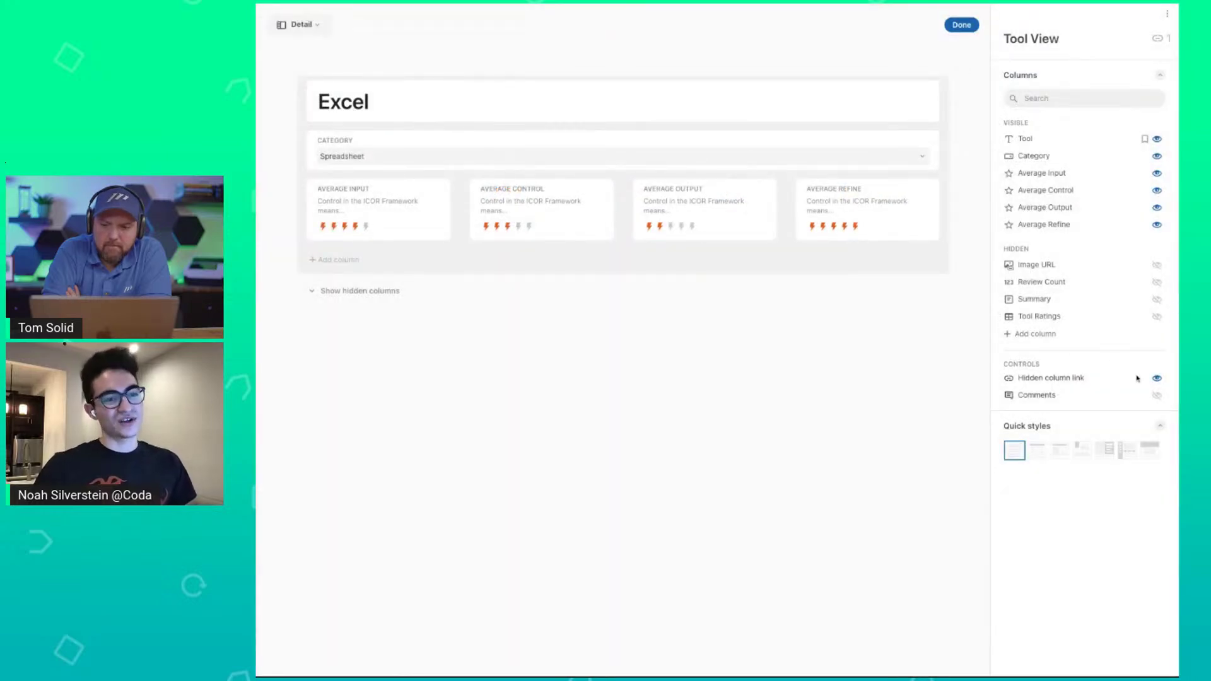
pyautogui.click(961, 24)
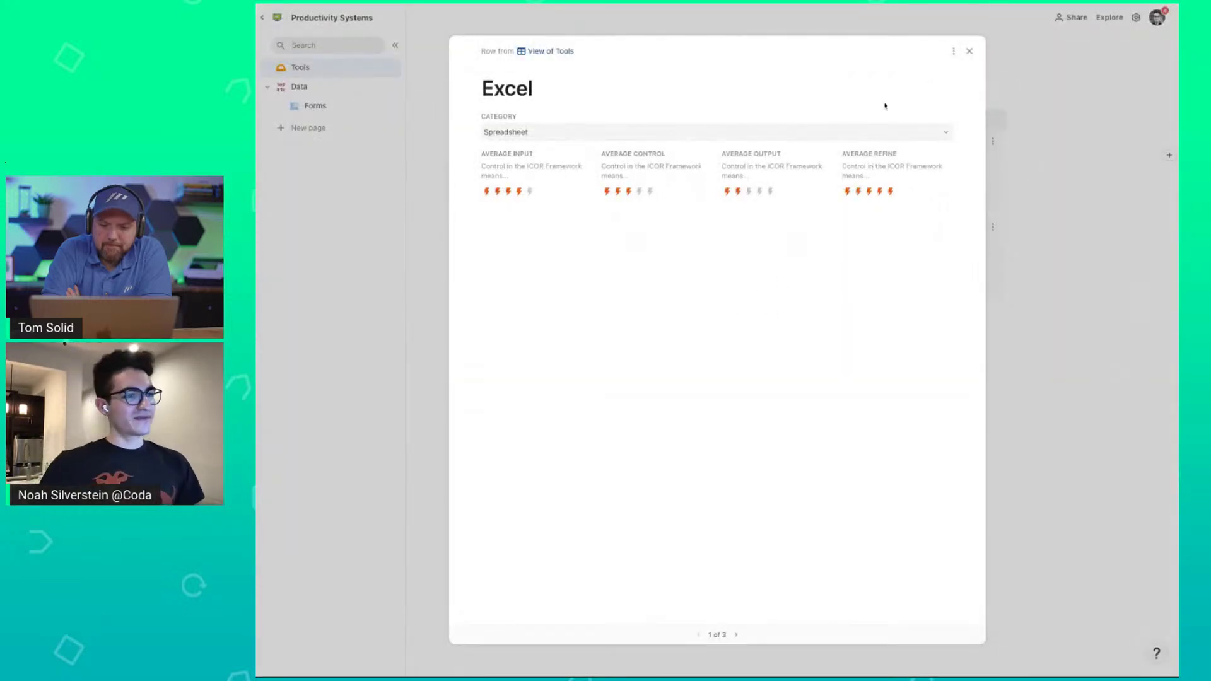
# Reopen the Excel row's layout for editing and make the Image URL column visible.
pyautogui.click(954, 51)
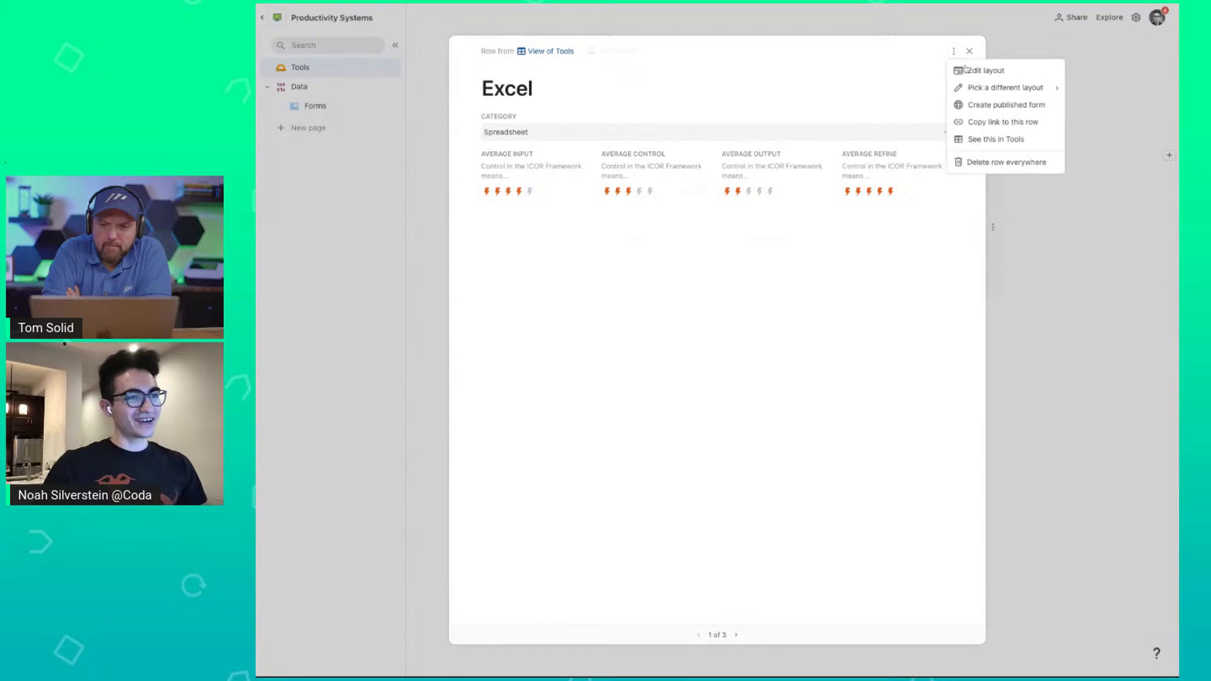
pyautogui.click(969, 72)
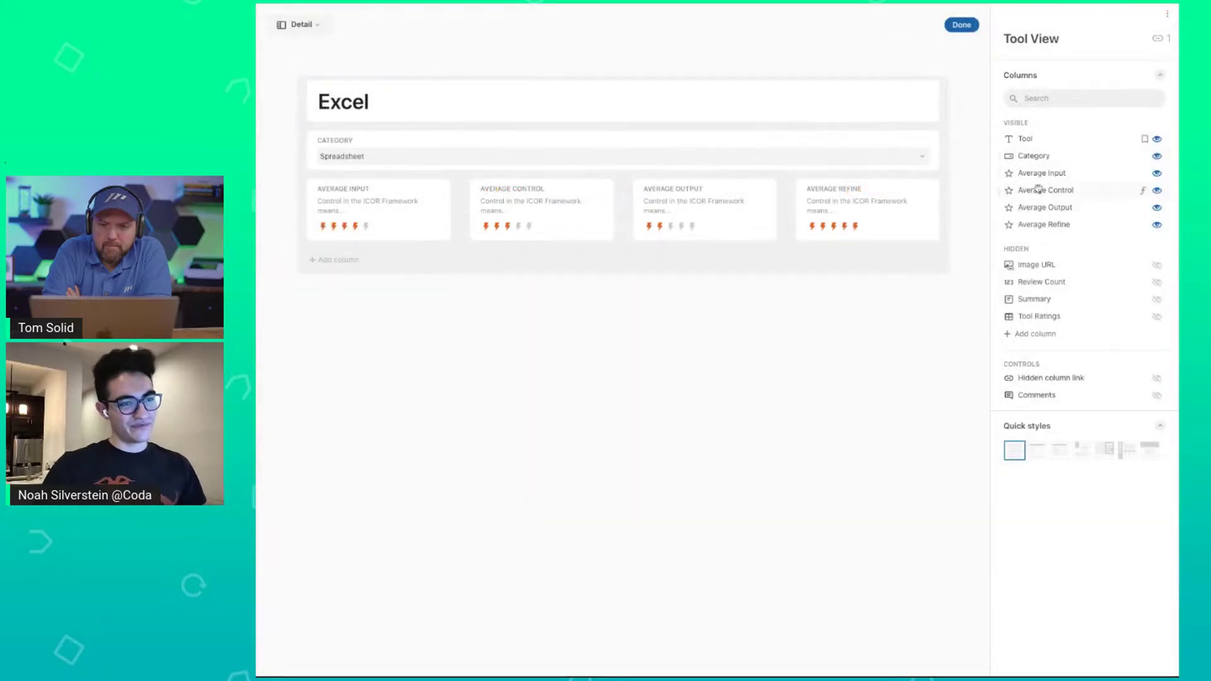
pyautogui.click(1157, 265)
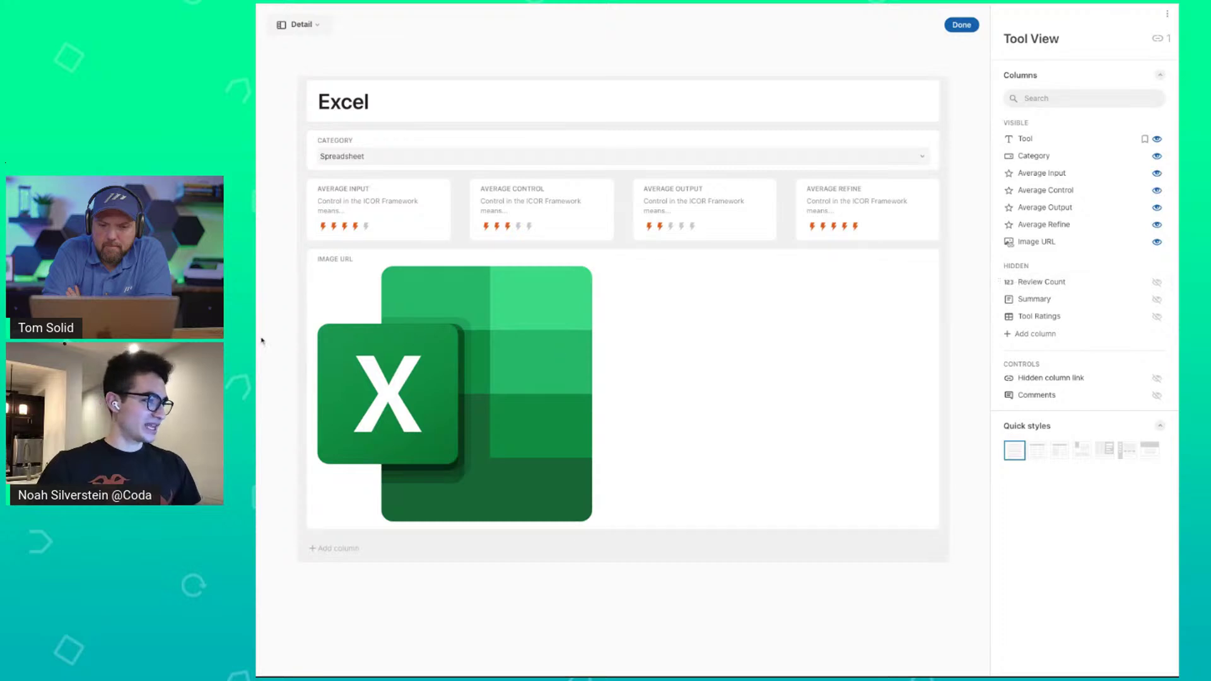
# Place the Image URL field beside the Excel title and set its width and height to 25, finishing the layout edit.
pyautogui.moveTo(318, 391); pyautogui.dragTo(1022, 148)
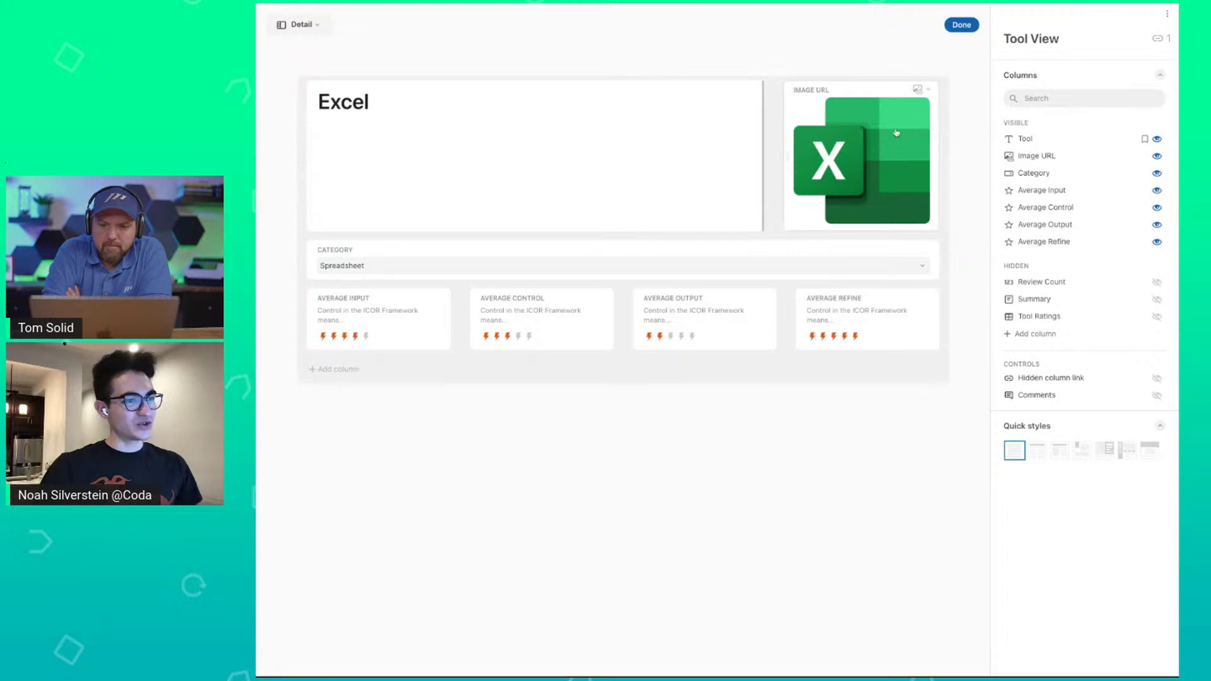
pyautogui.click(813, 89)
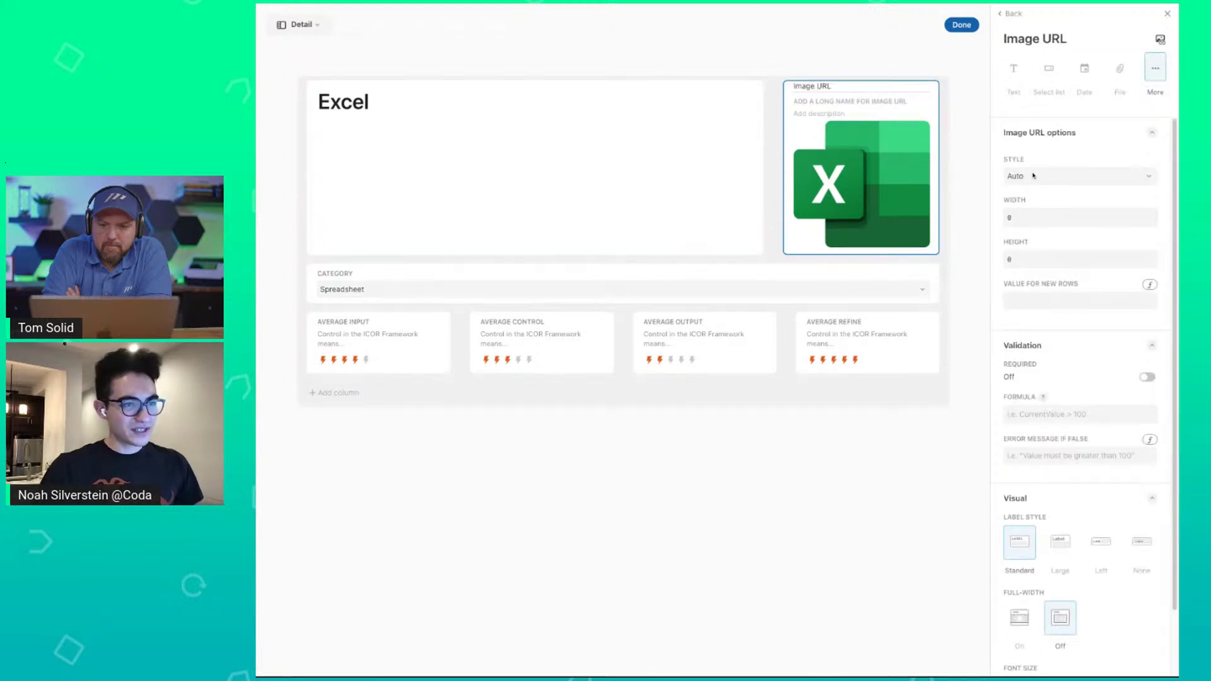
pyautogui.click(1039, 220)
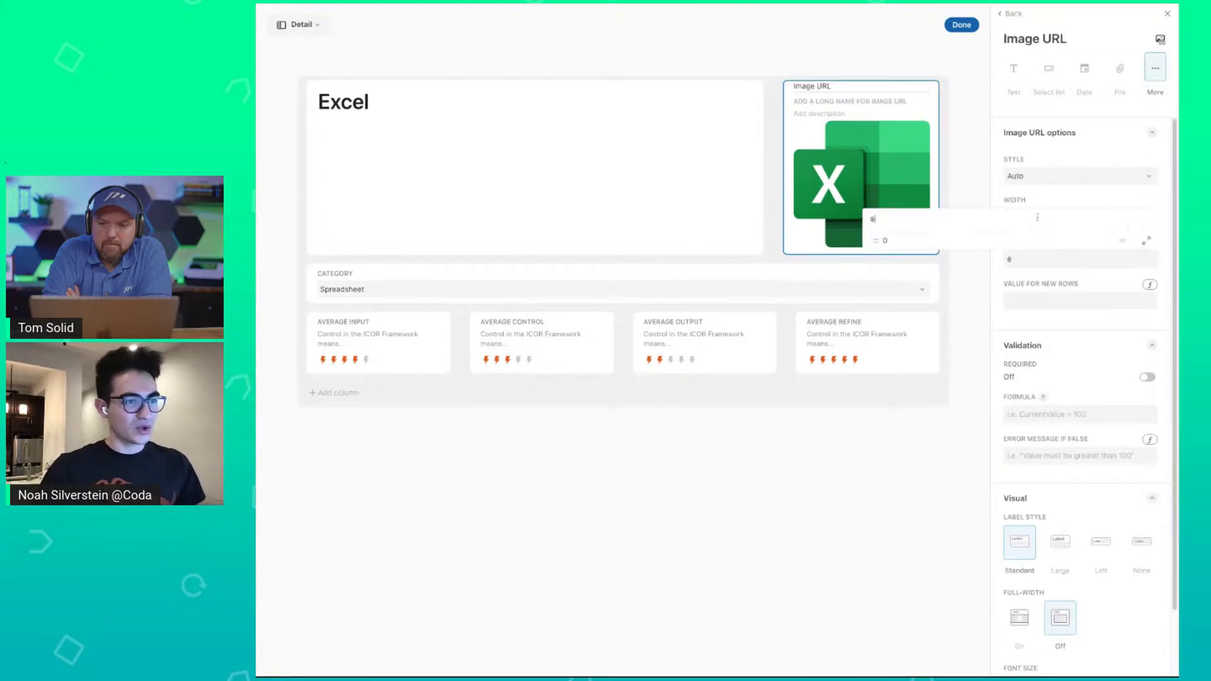
pyautogui.write('25')
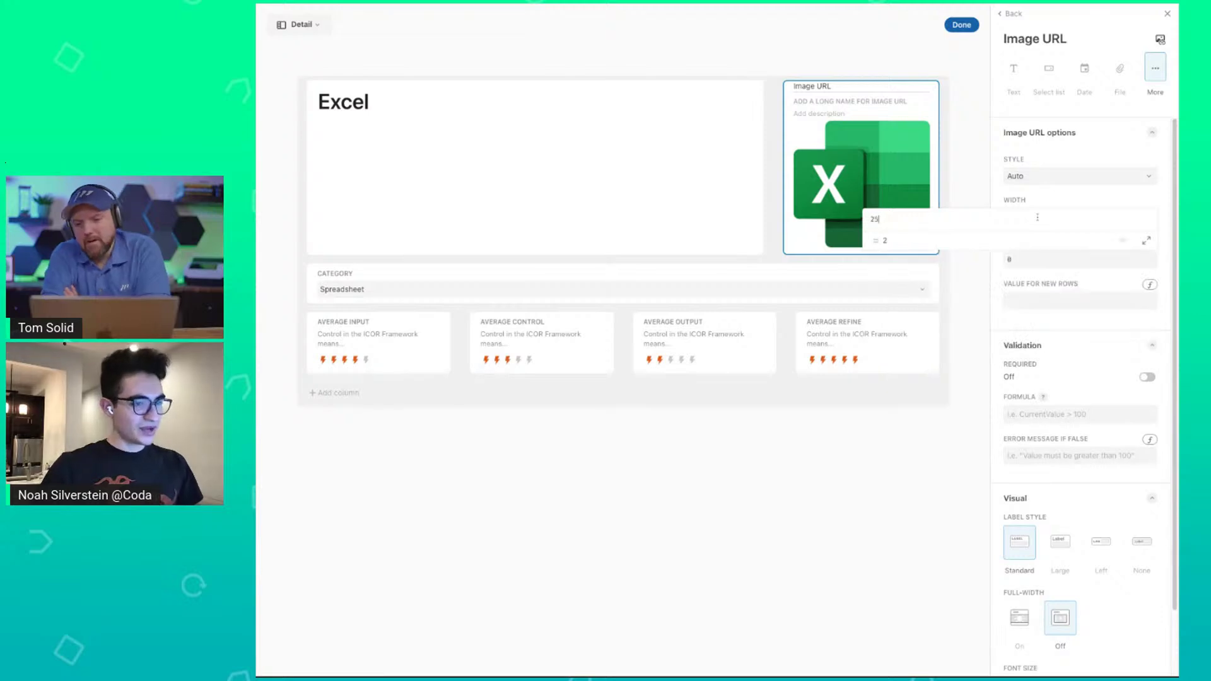
pyautogui.press('Return')
pyautogui.click(1026, 258)
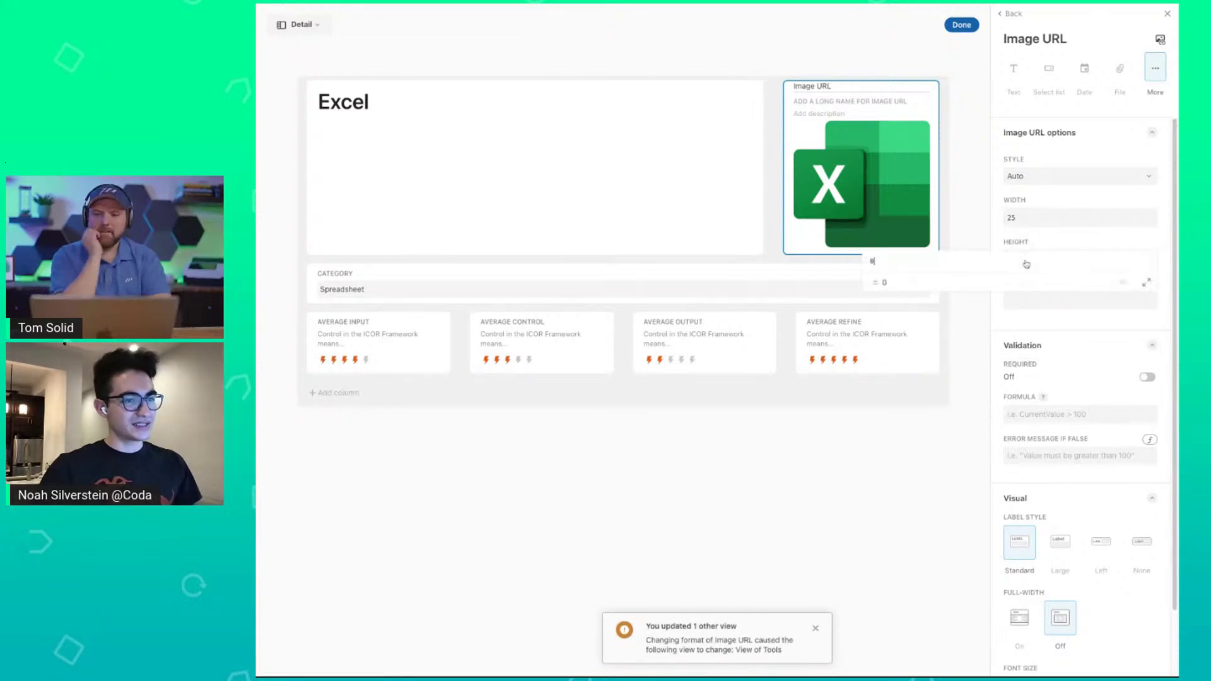
pyautogui.write('25')
pyautogui.press('Return')
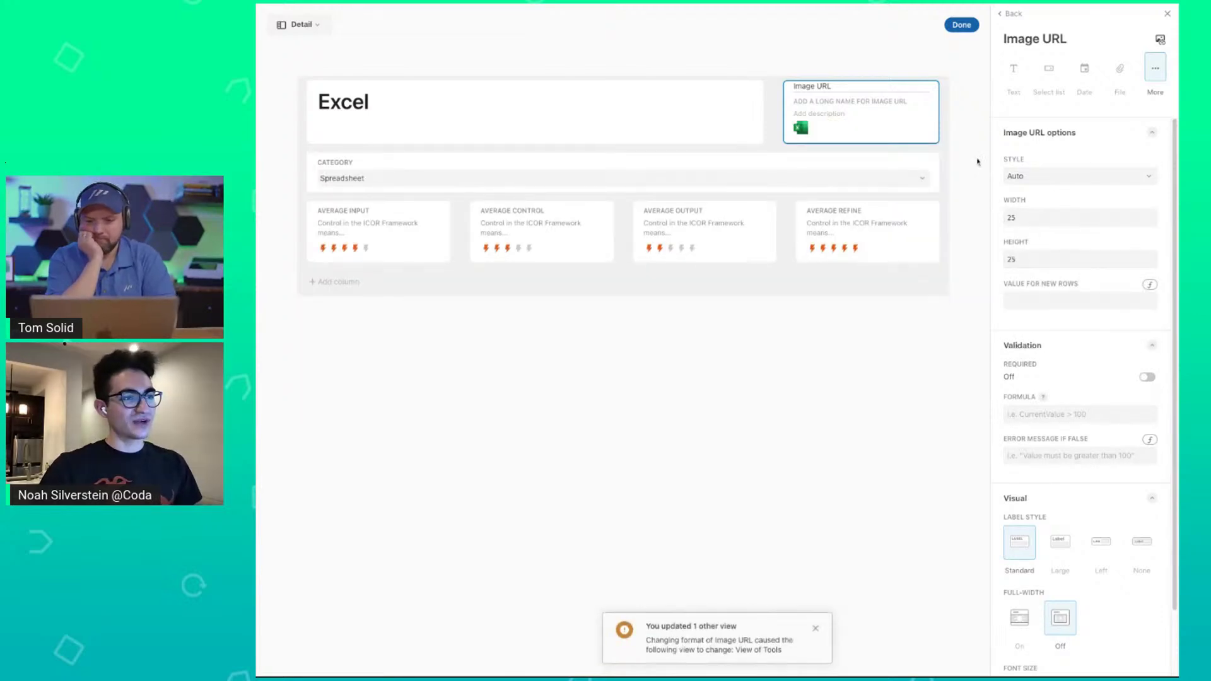
pyautogui.click(962, 25)
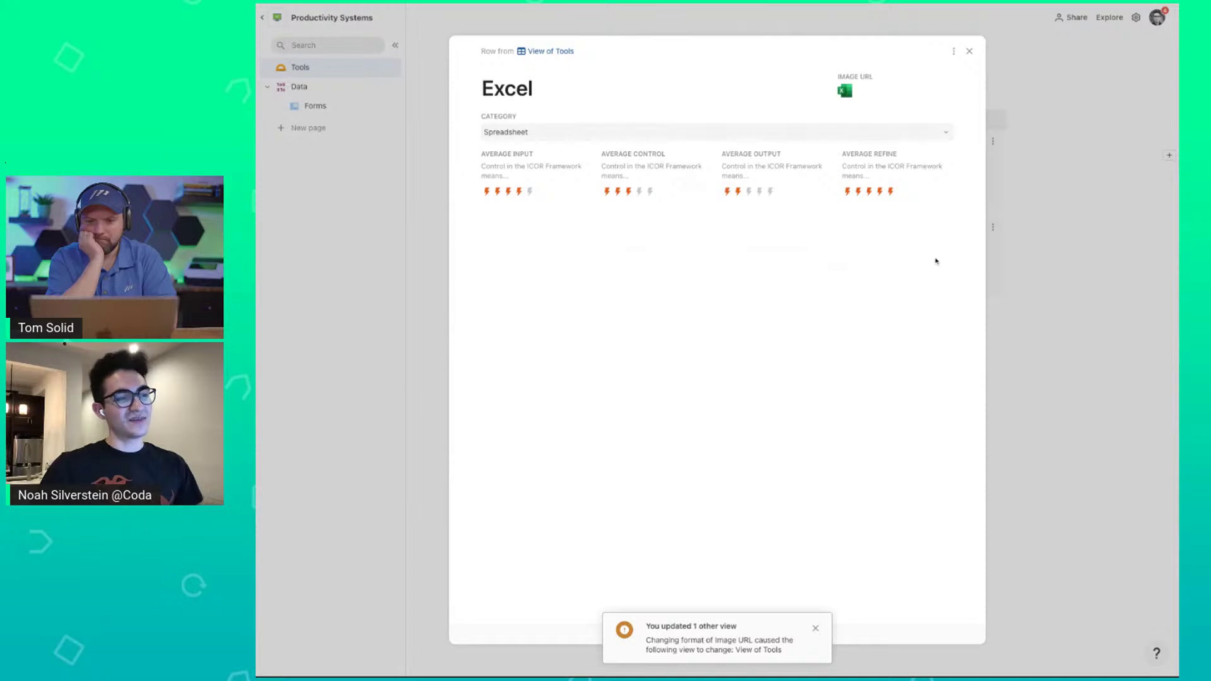
pyautogui.click(954, 51)
pyautogui.click(966, 74)
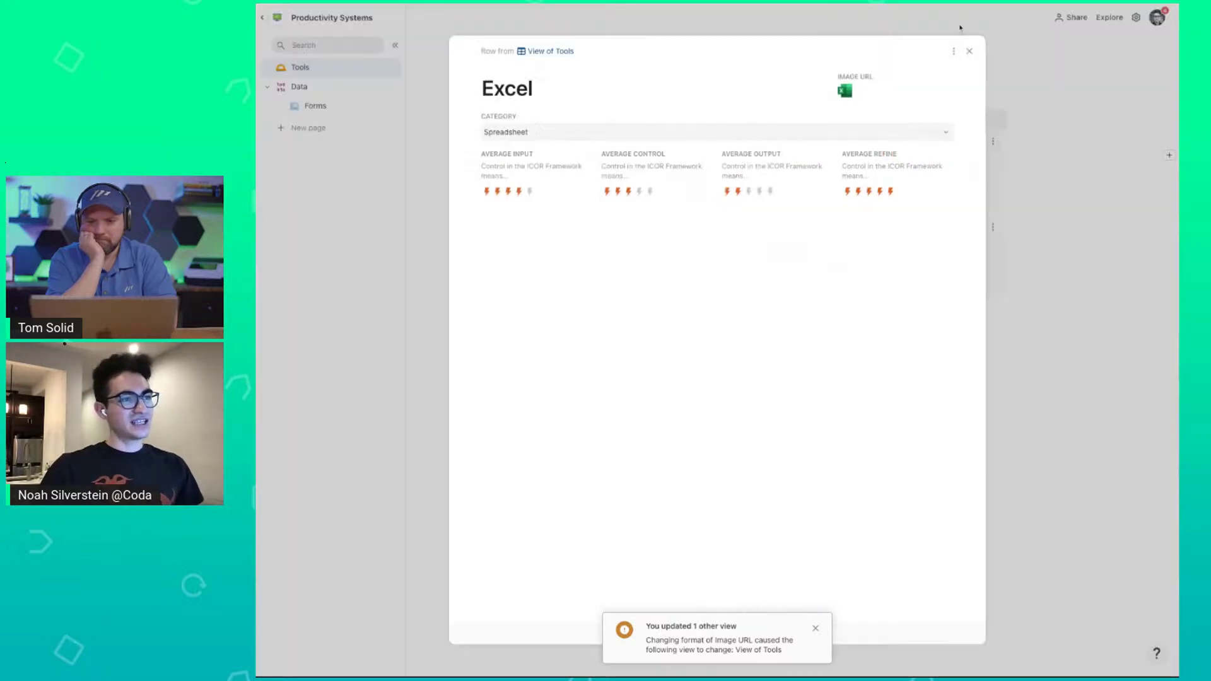
pyautogui.click(954, 27)
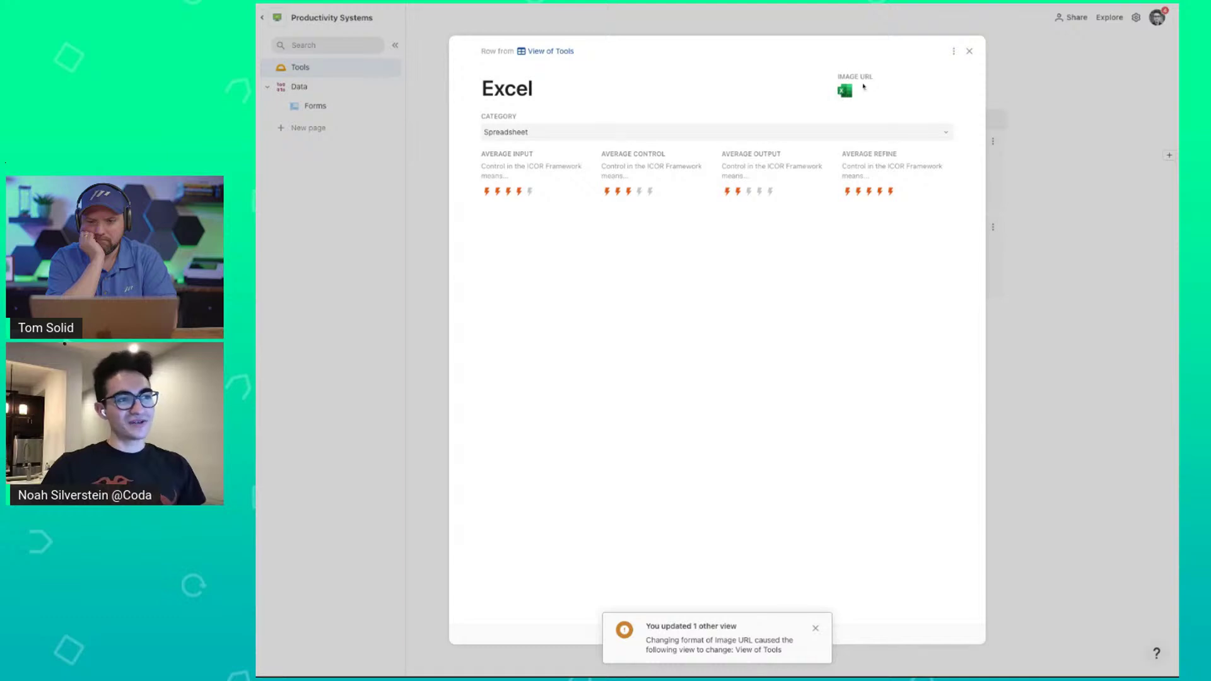
# Reopen the Excel row's layout for editing and set the Image URL field's label style to None.
pyautogui.click(953, 51)
pyautogui.click(958, 72)
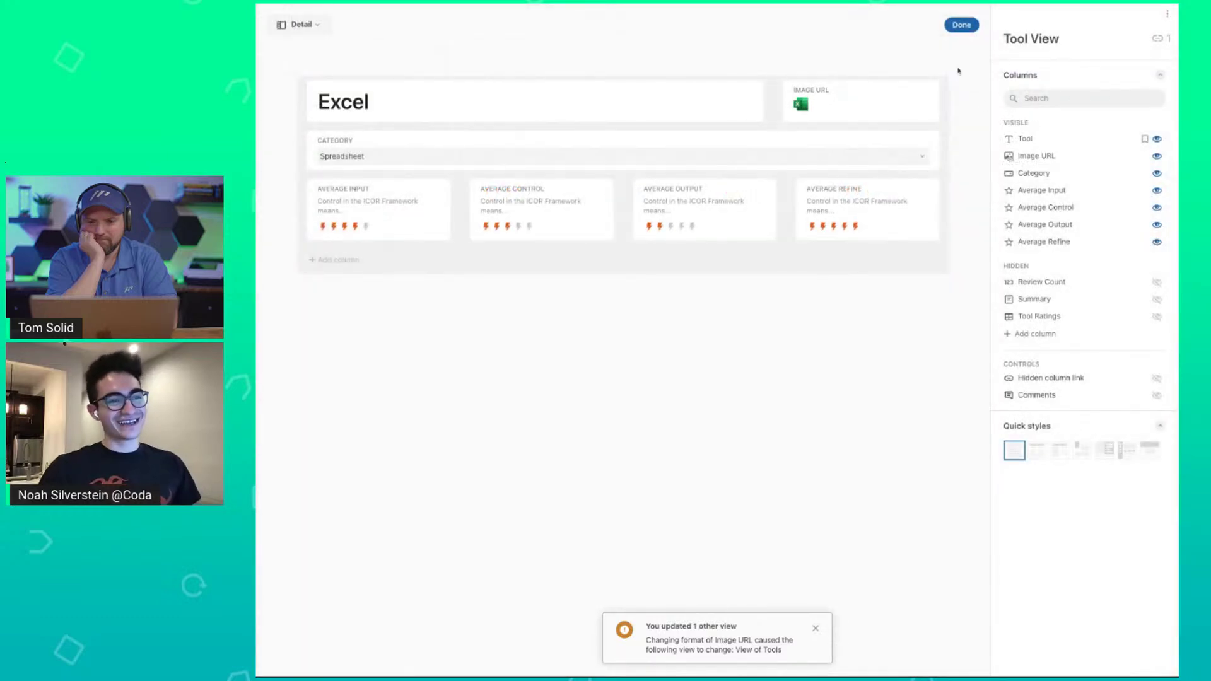
pyautogui.click(883, 111)
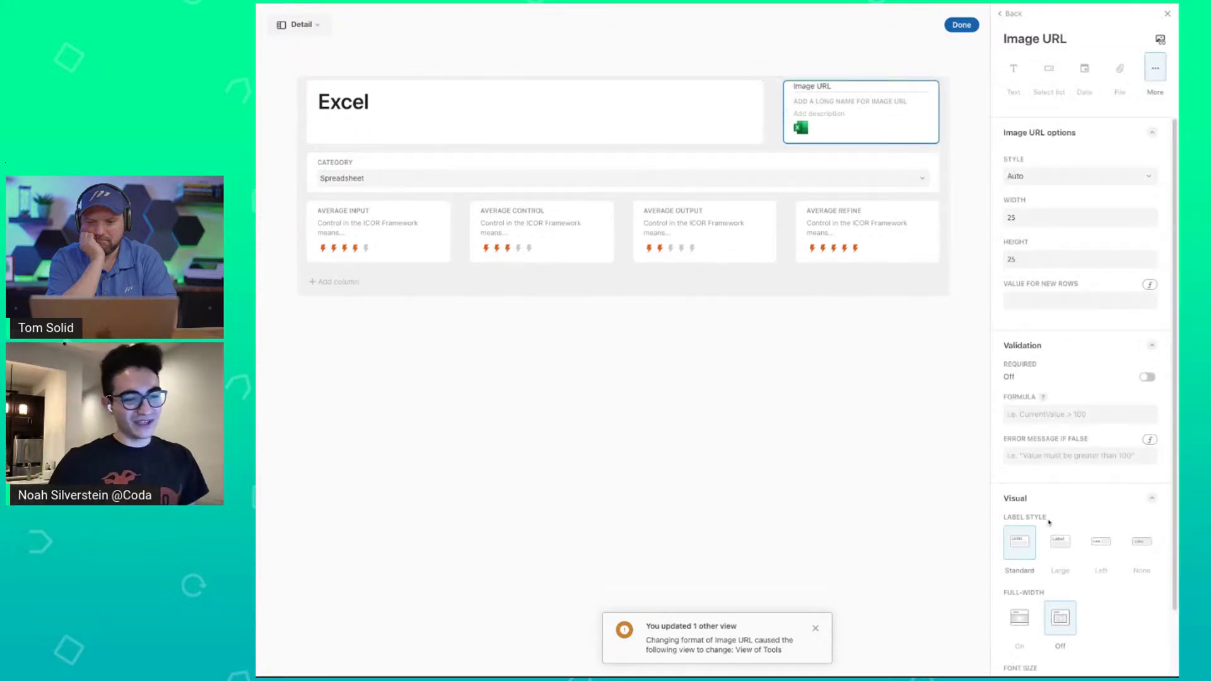
pyautogui.scroll(-2, 1049, 521)
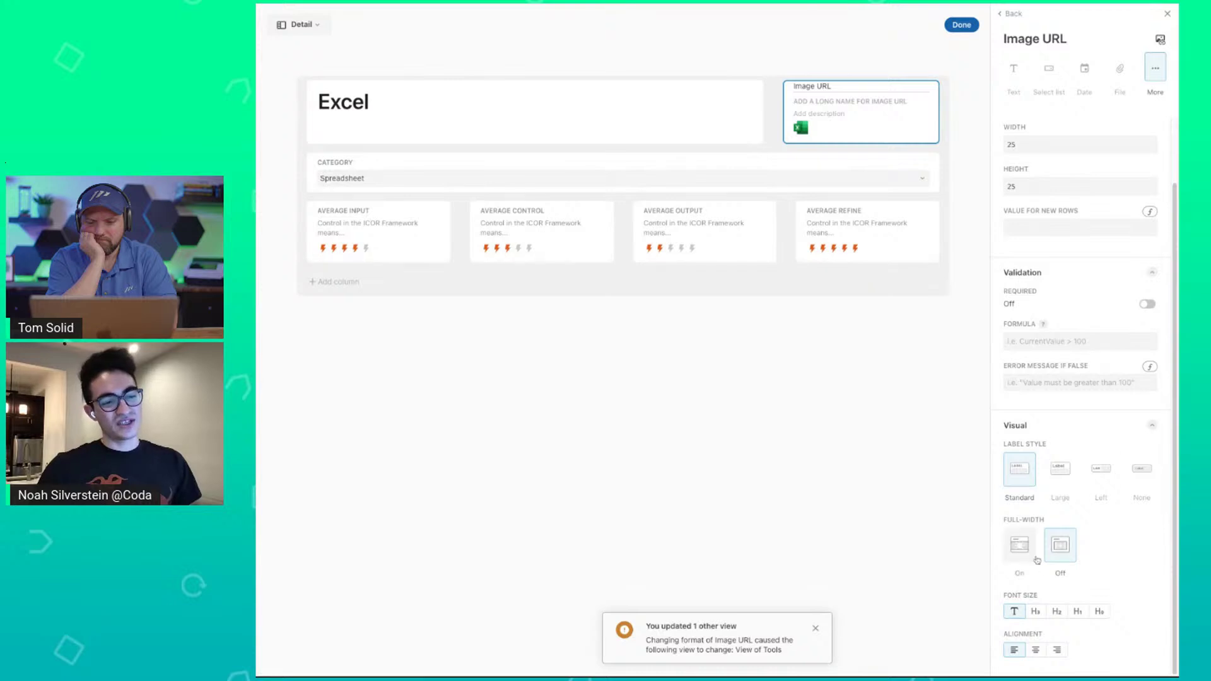
pyautogui.click(1143, 473)
pyautogui.click(881, 396)
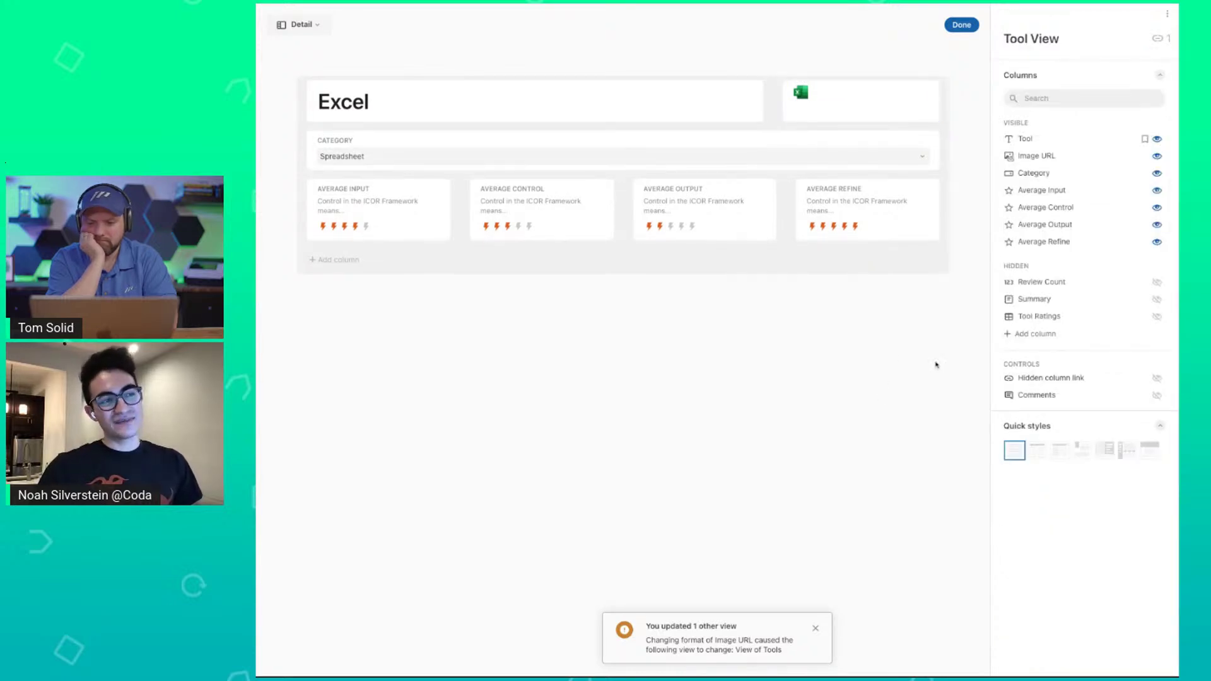
# Set the Image URL field's width and height to 35 and return to the Tool View layout settings.
pyautogui.click(871, 95)
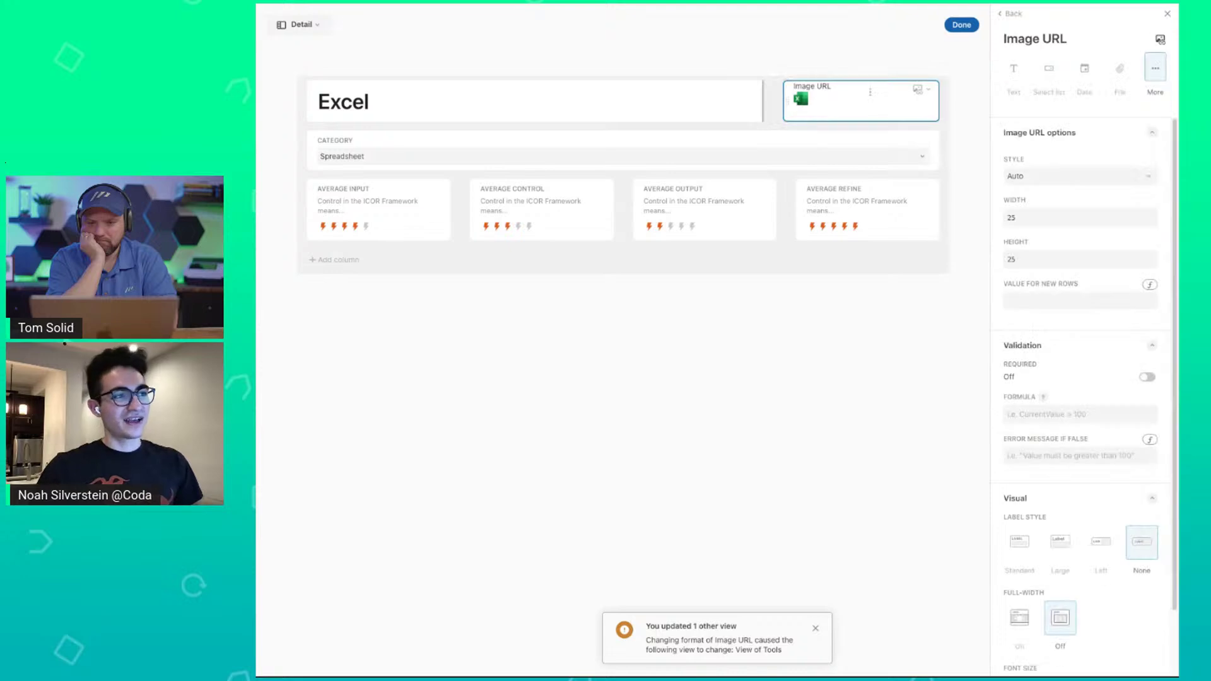
pyautogui.click(1048, 221)
pyautogui.press('BackSpace')
pyautogui.press('BackSpace')
pyautogui.write('35')
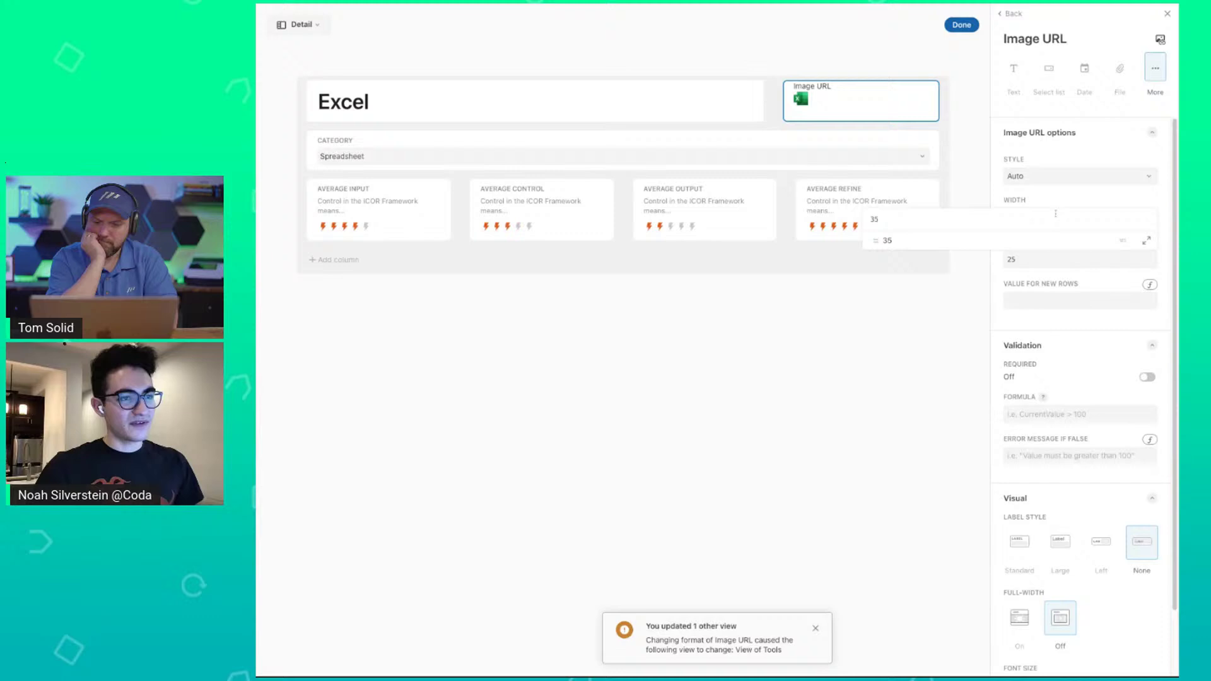
pyautogui.press('Return')
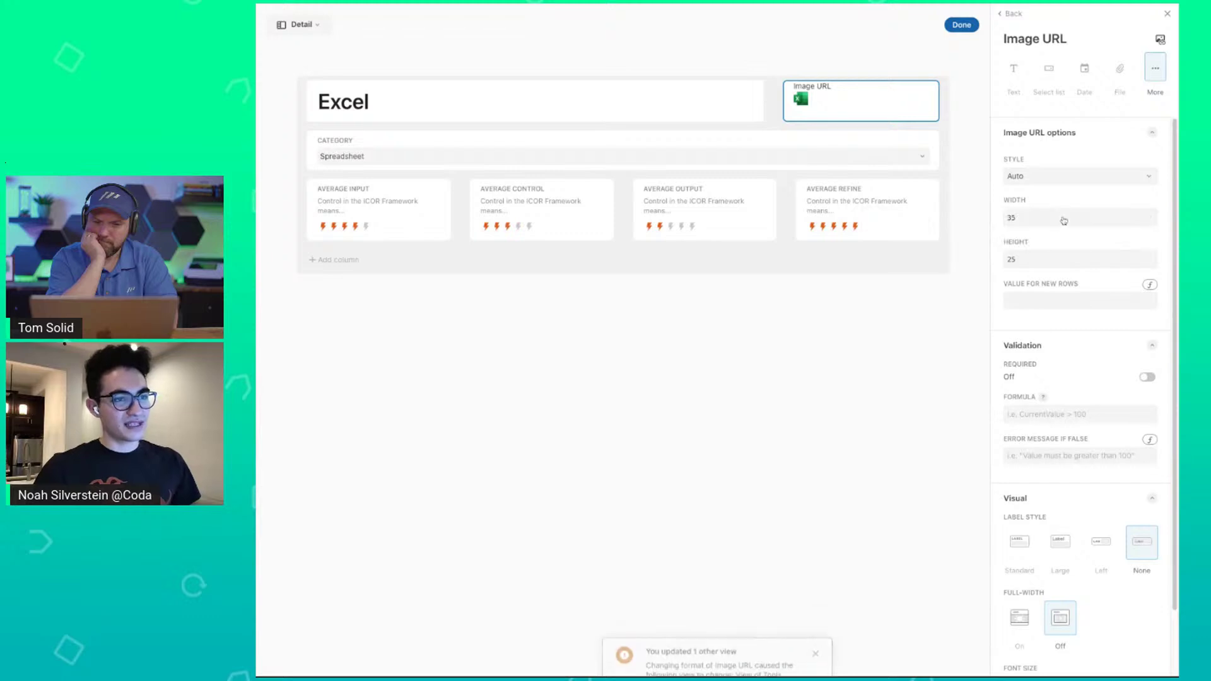
pyautogui.click(1046, 260)
pyautogui.press('BackSpace')
pyautogui.press('BackSpace')
pyautogui.write('35')
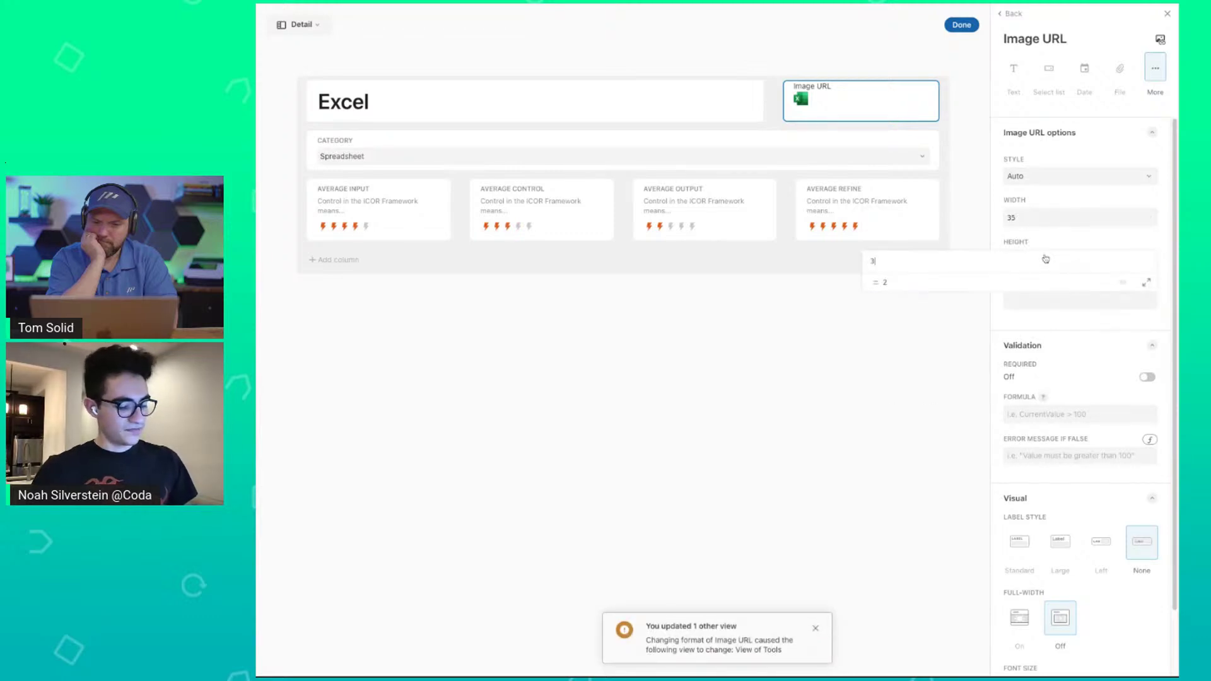
pyautogui.press('Return')
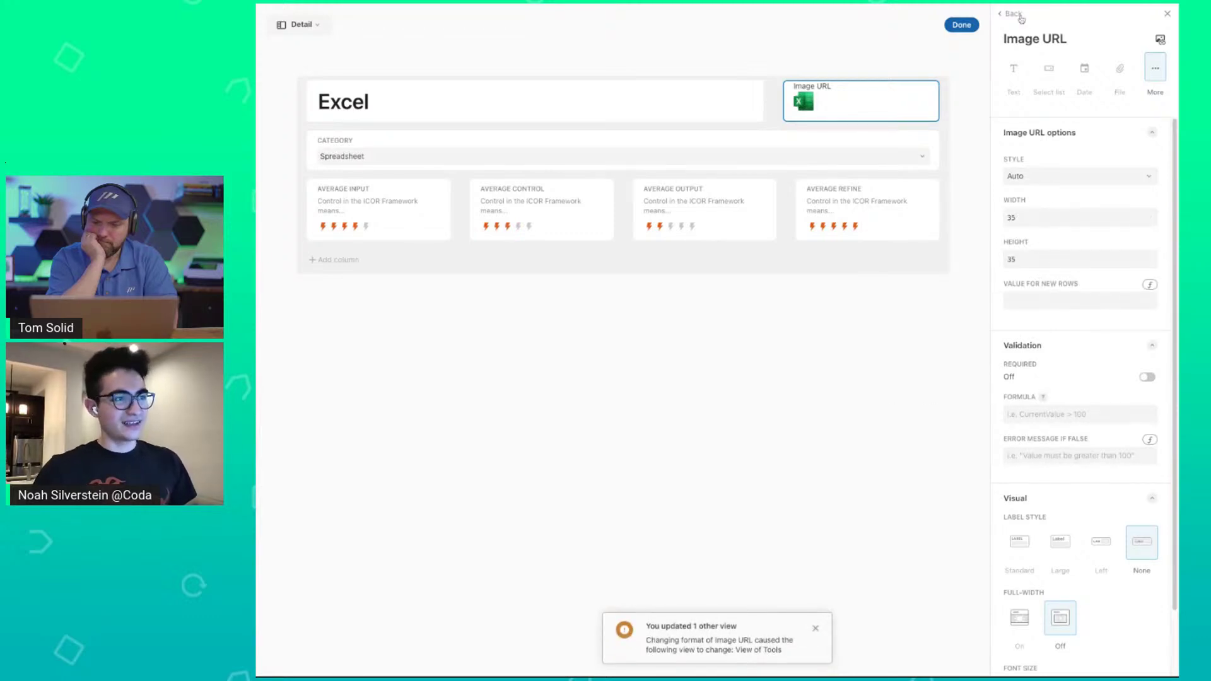
pyautogui.click(1009, 13)
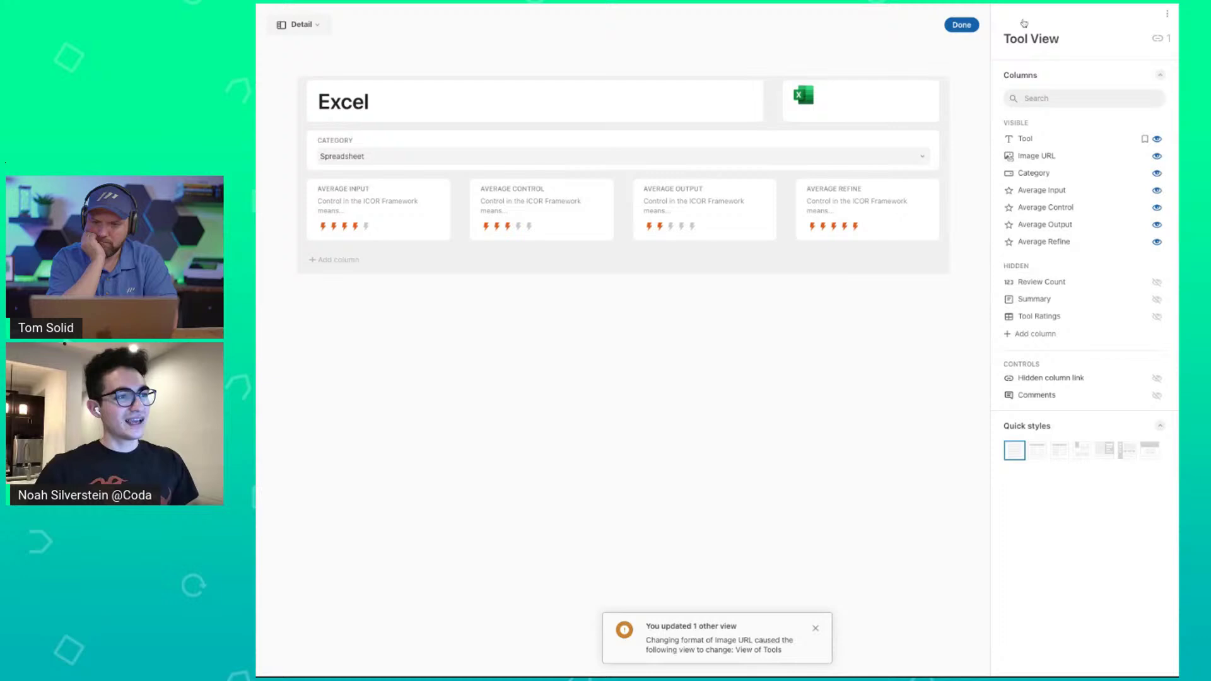
# Rename the Image URL column as Icon Image URL and finish editing the layout.
pyautogui.click(1043, 158)
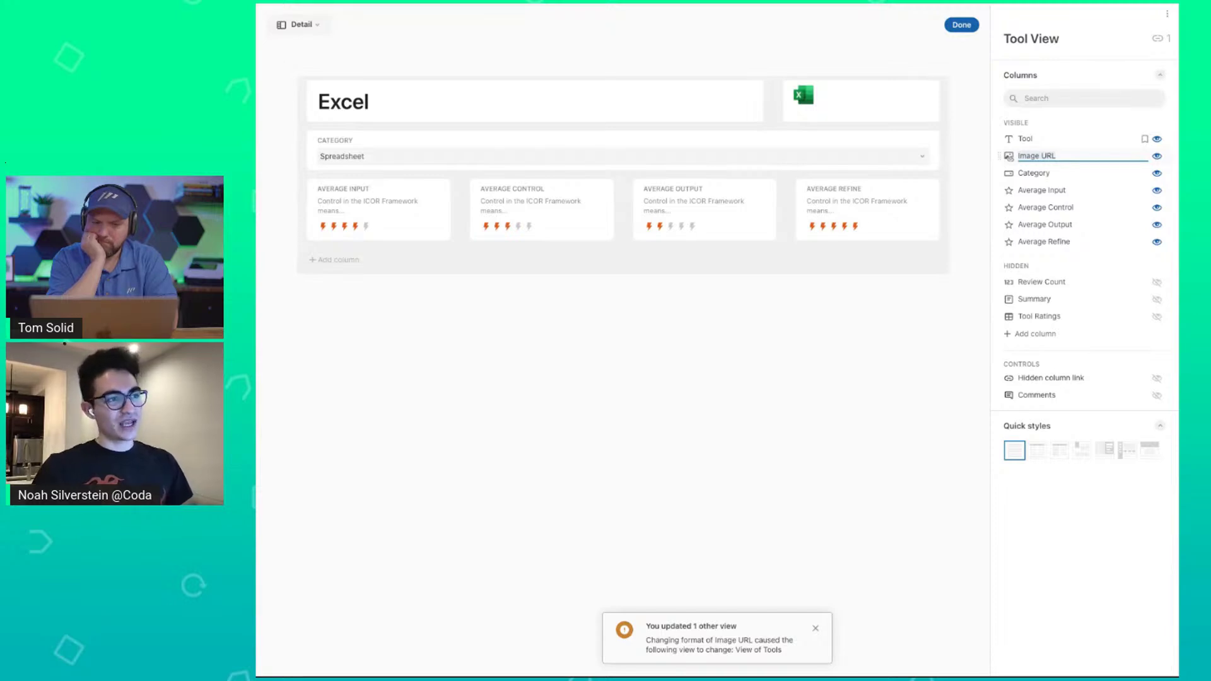
pyautogui.press('BackSpace')
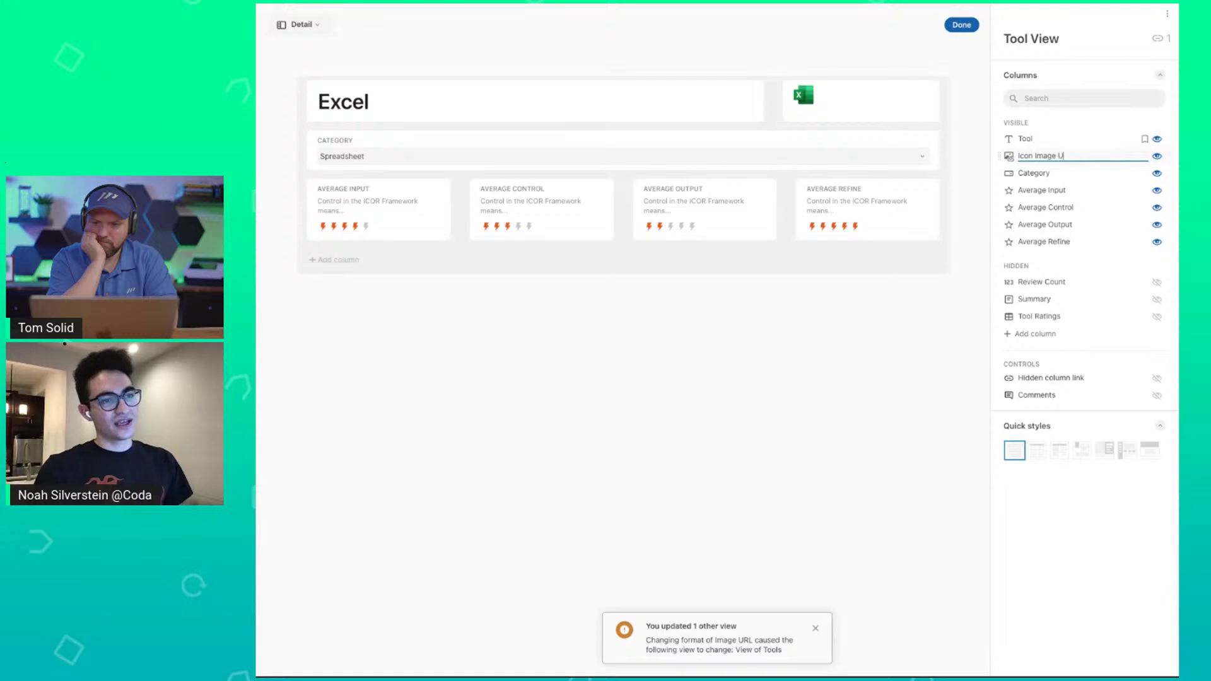
pyautogui.click(824, 510)
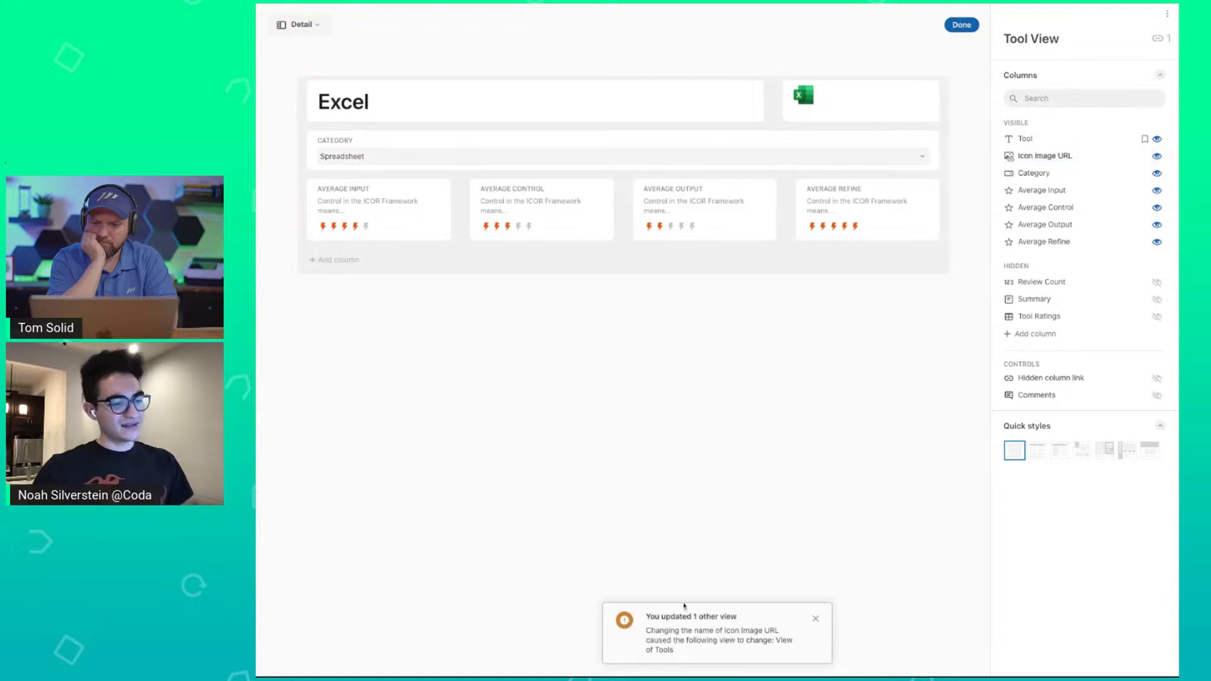
pyautogui.click(960, 25)
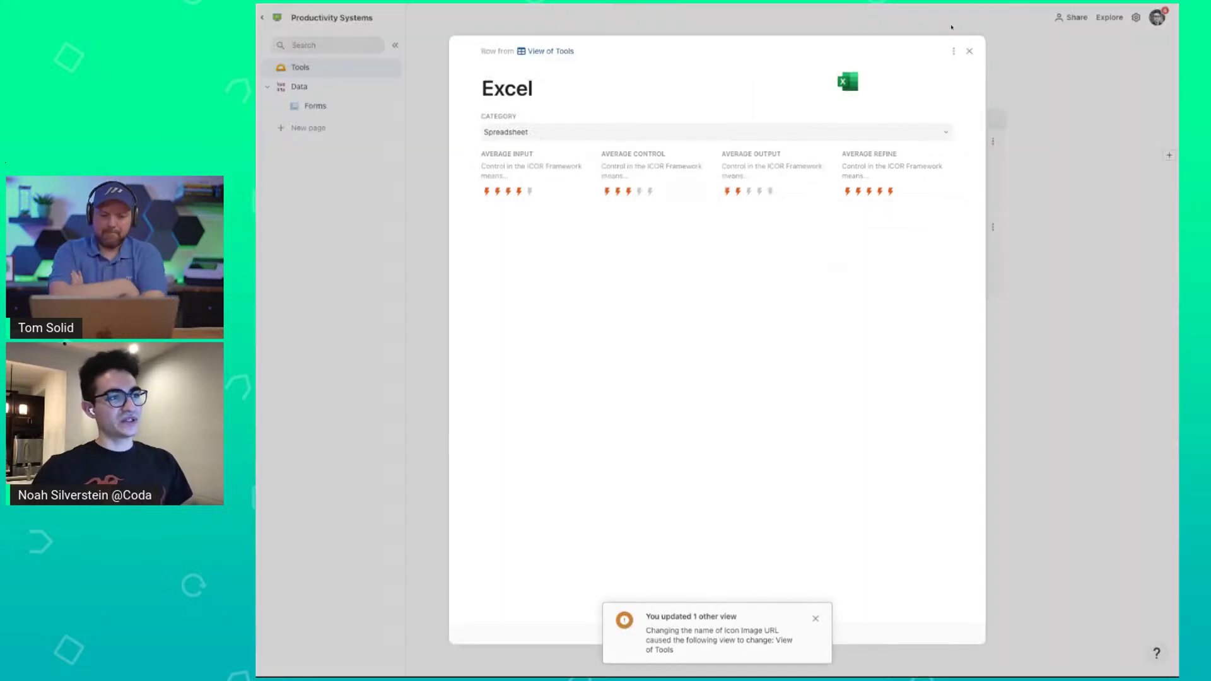
# Close the Excel row and add a new column after Summary in the Tools table on the Data page.
pyautogui.click(431, 135)
pyautogui.click(344, 86)
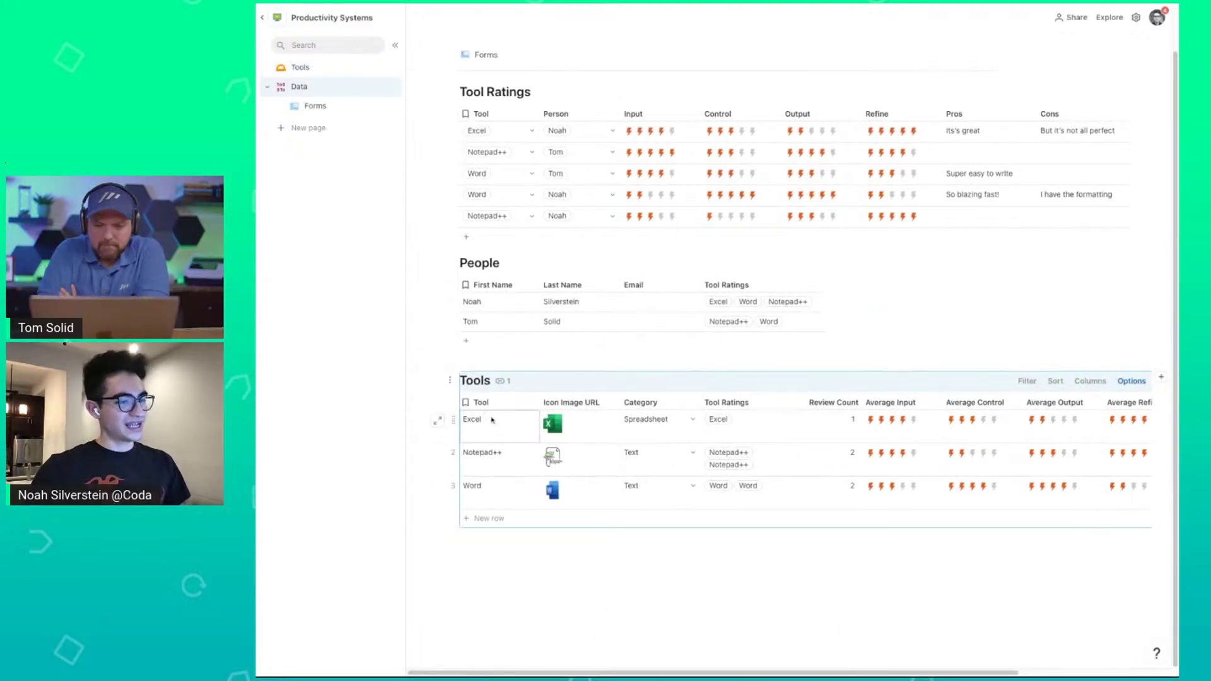
pyautogui.moveTo(606, 435)
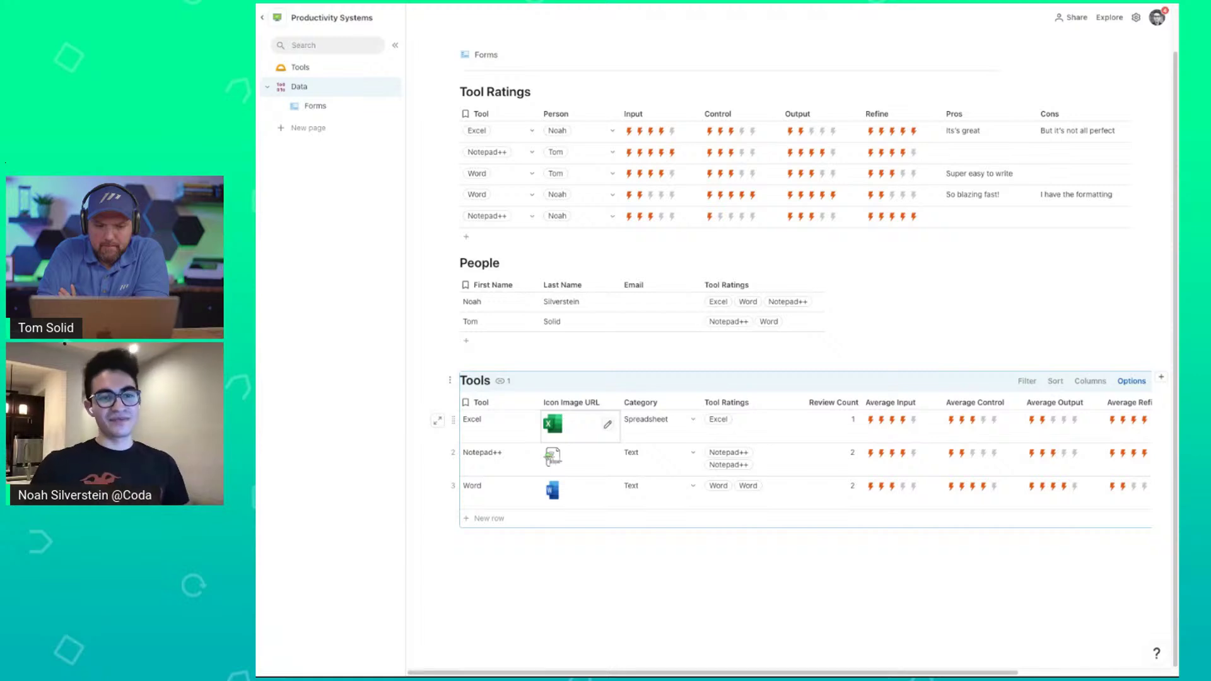
pyautogui.click(637, 442)
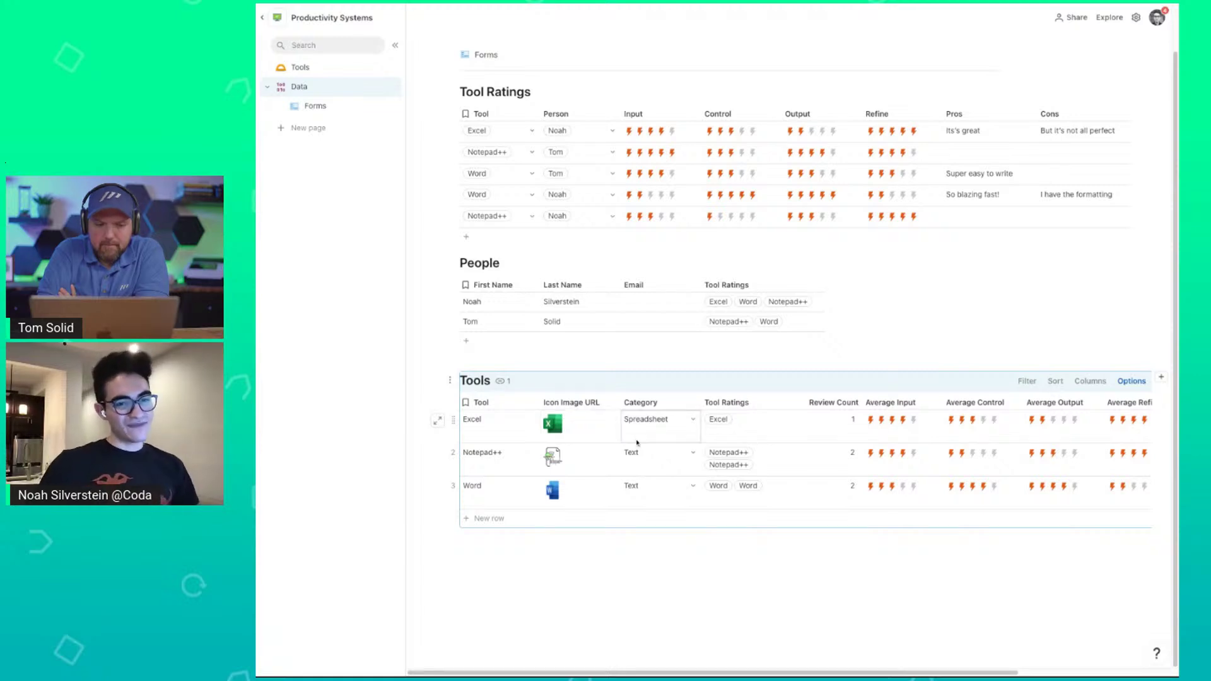
pyautogui.hscroll(5, 637, 442)
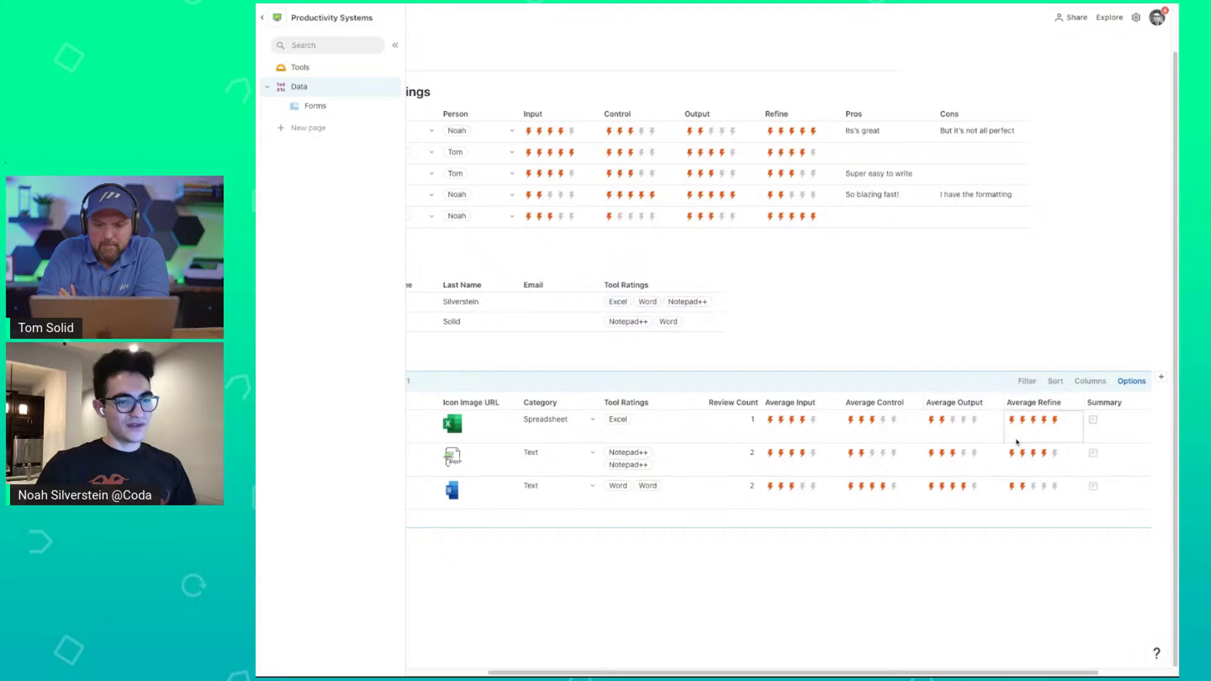
pyautogui.click(1087, 403)
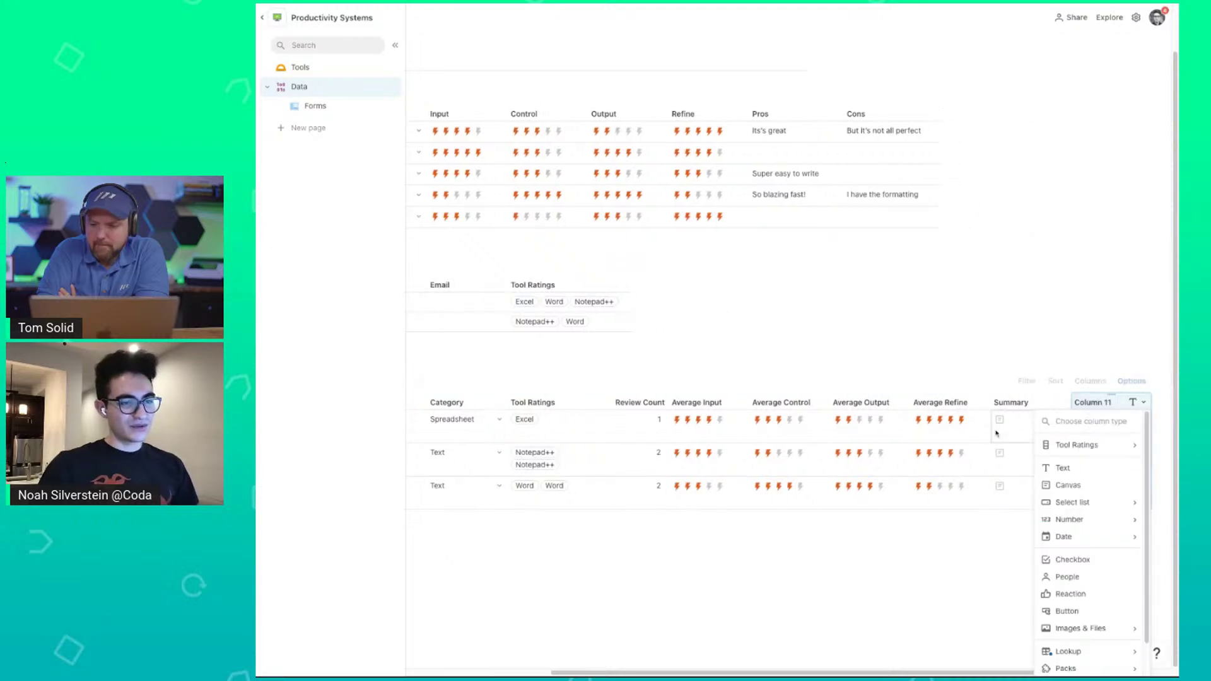
pyautogui.click(1009, 431)
# Give the new column in the Tools table a formula that references the Icon Image URL column.
pyautogui.click(1087, 424)
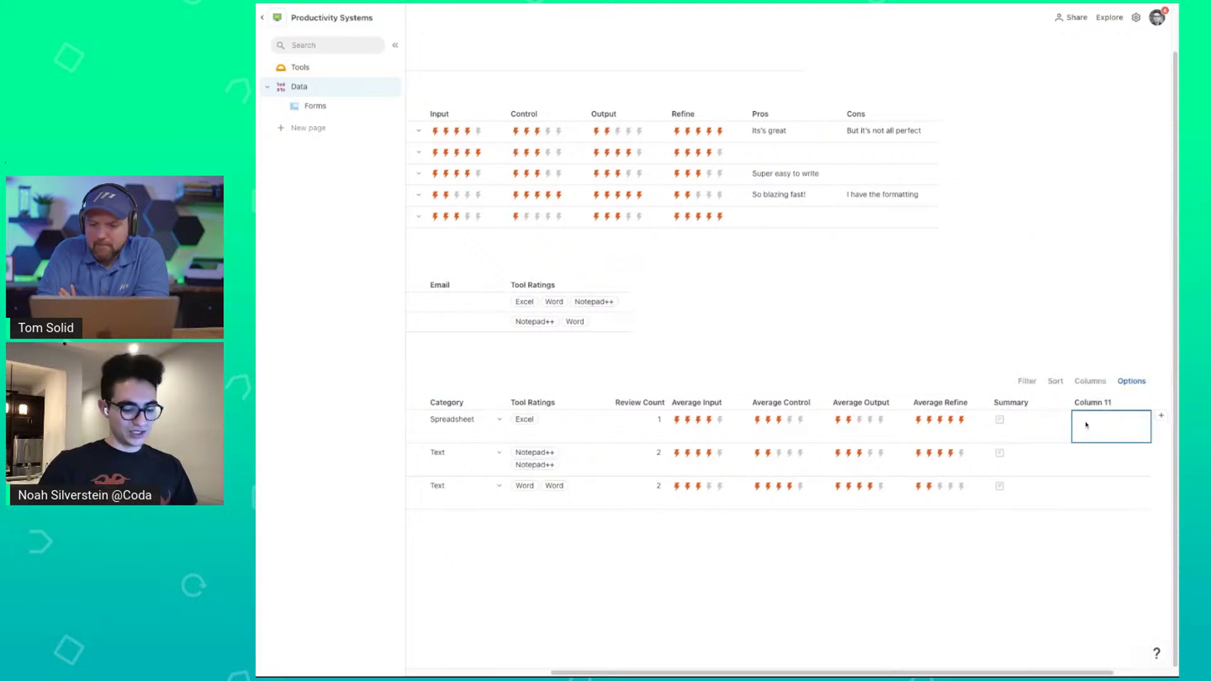
pyautogui.press('=')
pyautogui.write('icon Image URL')
pyautogui.press('Down')
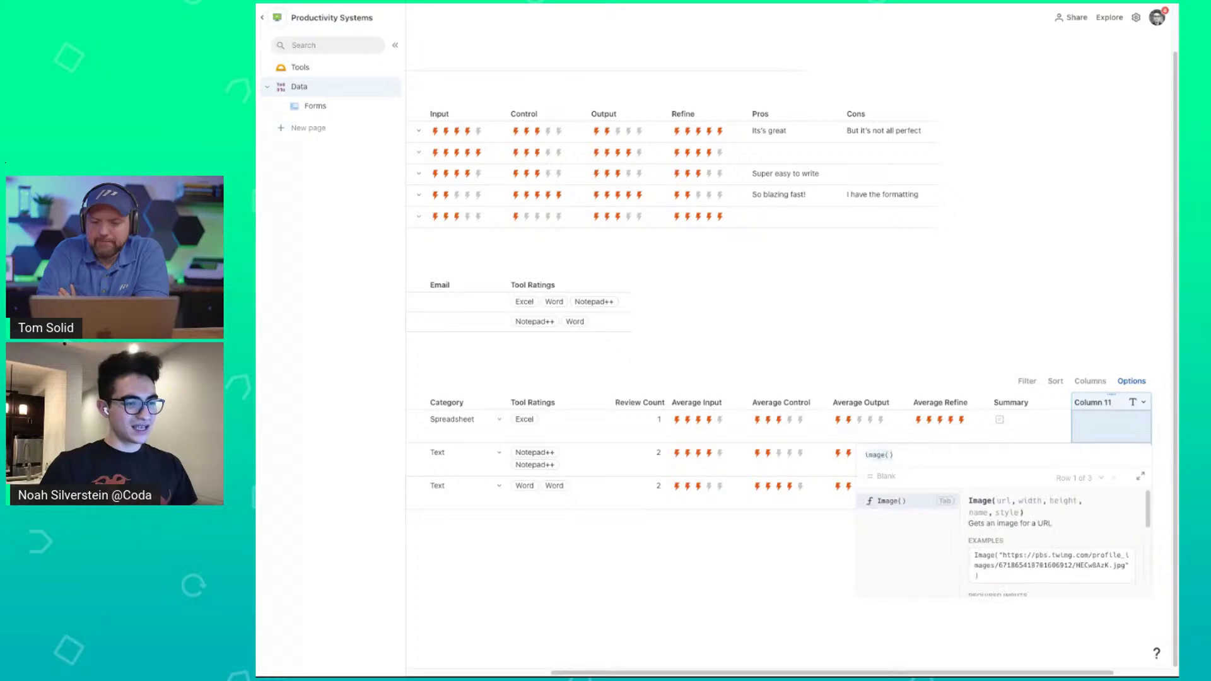
pyautogui.press('Up')
pyautogui.press('Tab')
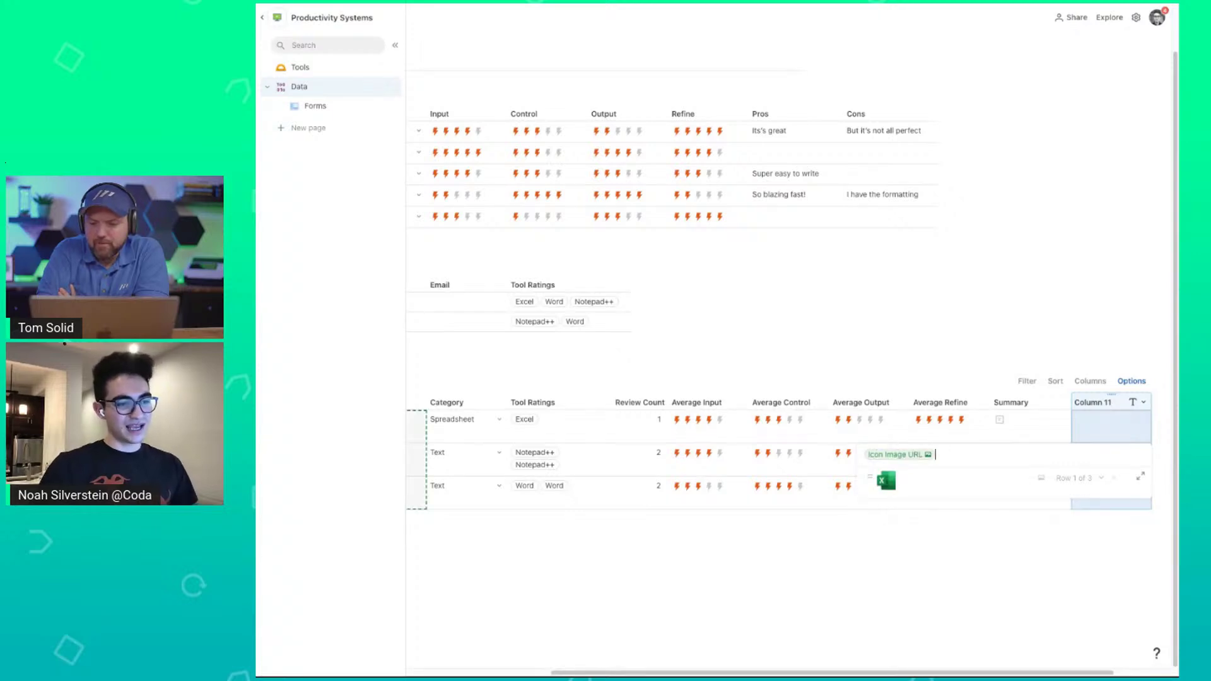
pyautogui.press('Return')
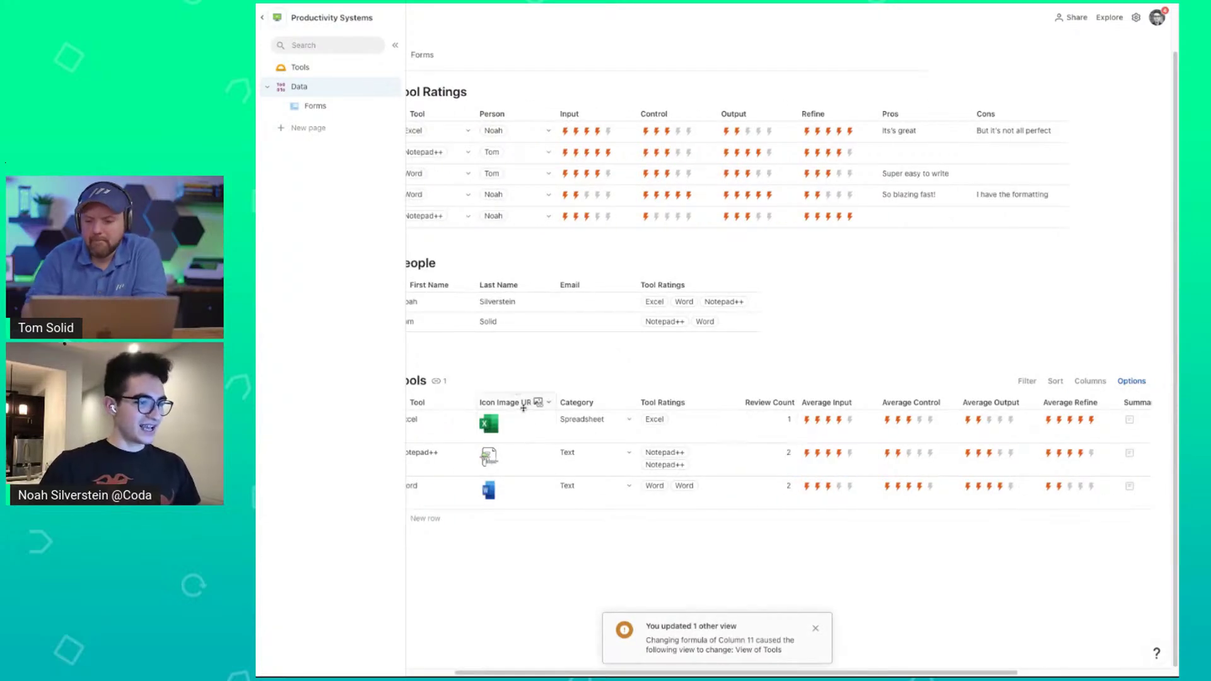
# Rename the Icon Image URL column of the Tools table as Icon Image.
pyautogui.click(511, 402)
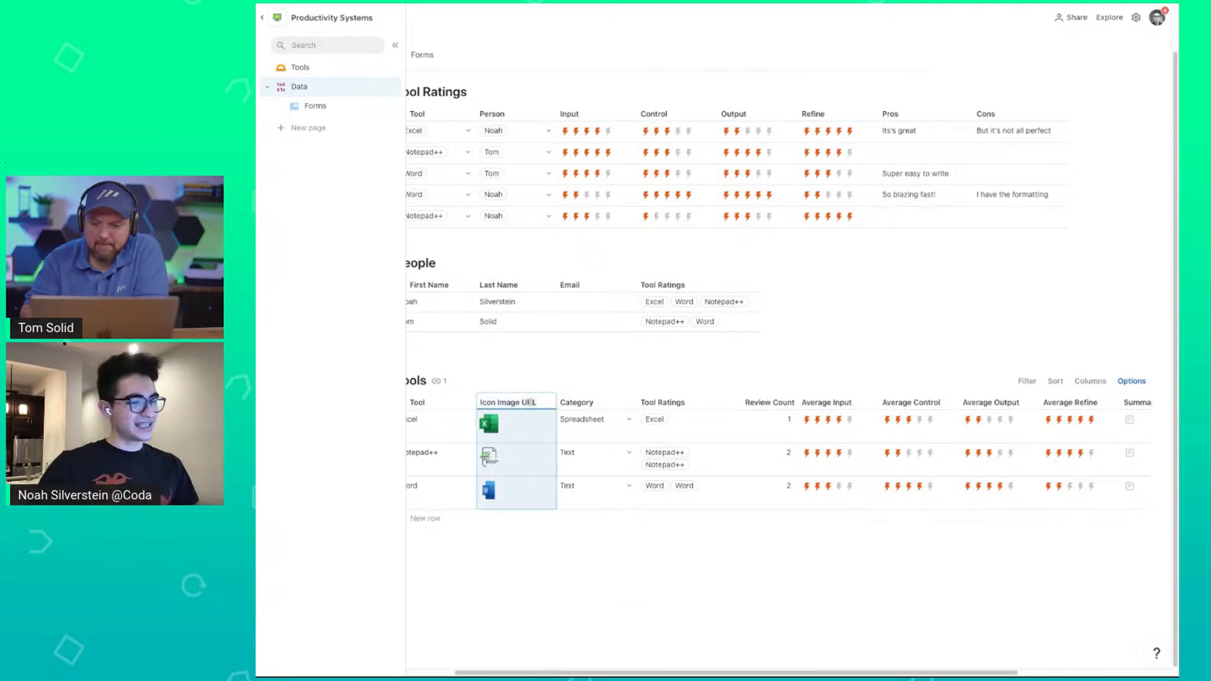
pyautogui.press('BackSpace')
pyautogui.press('BackSpace')
pyautogui.press('BackSpace')
pyautogui.press('BackSpace')
pyautogui.press('BackSpace')
pyautogui.press('Return')
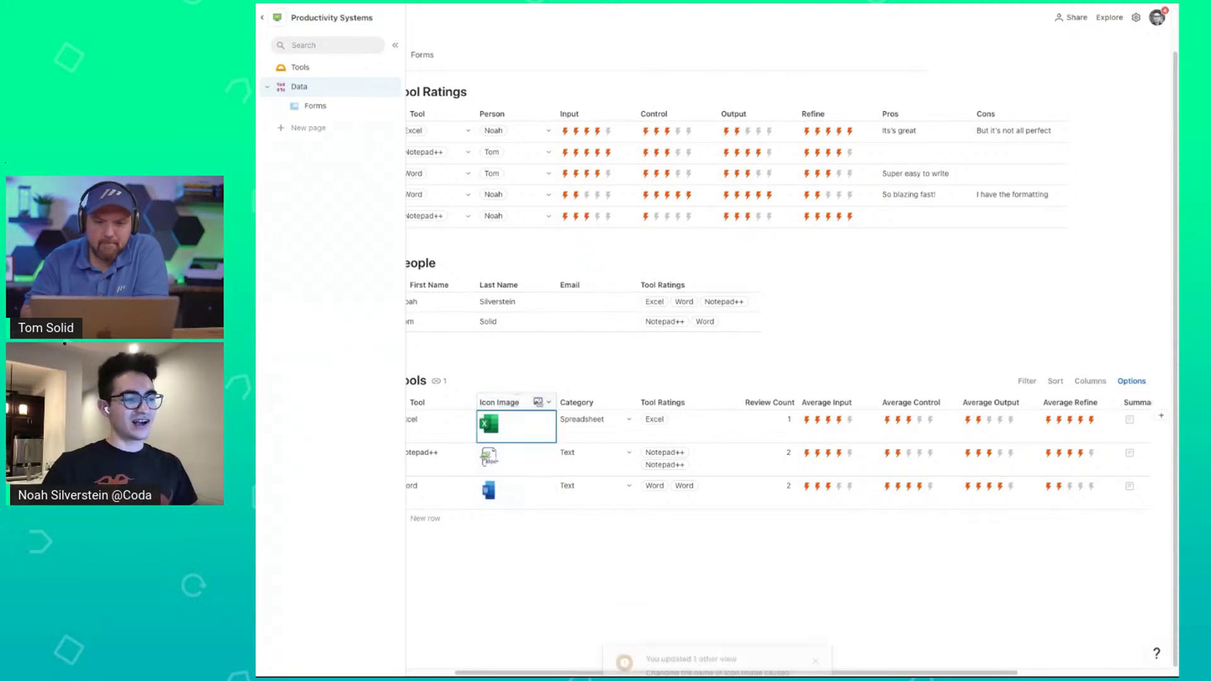
pyautogui.hscroll(3, 807, 417)
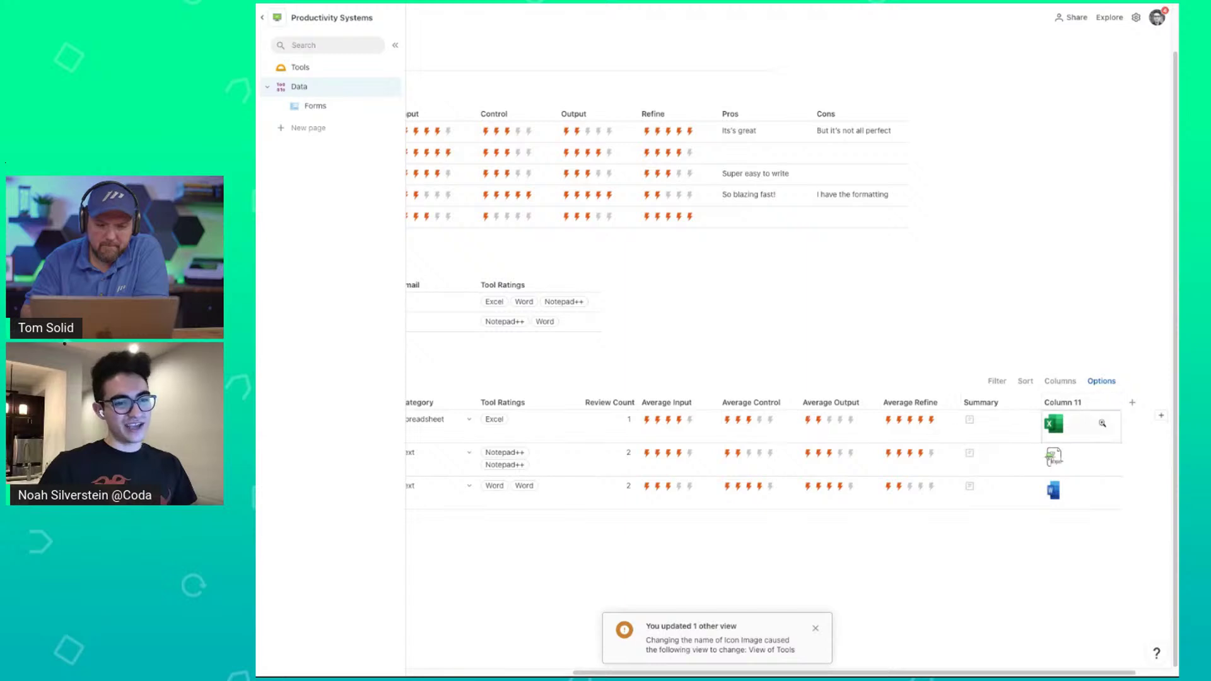
# Check the formula of Column 11 in the Tools table on the Data page and delete that column.
pyautogui.click(1117, 435)
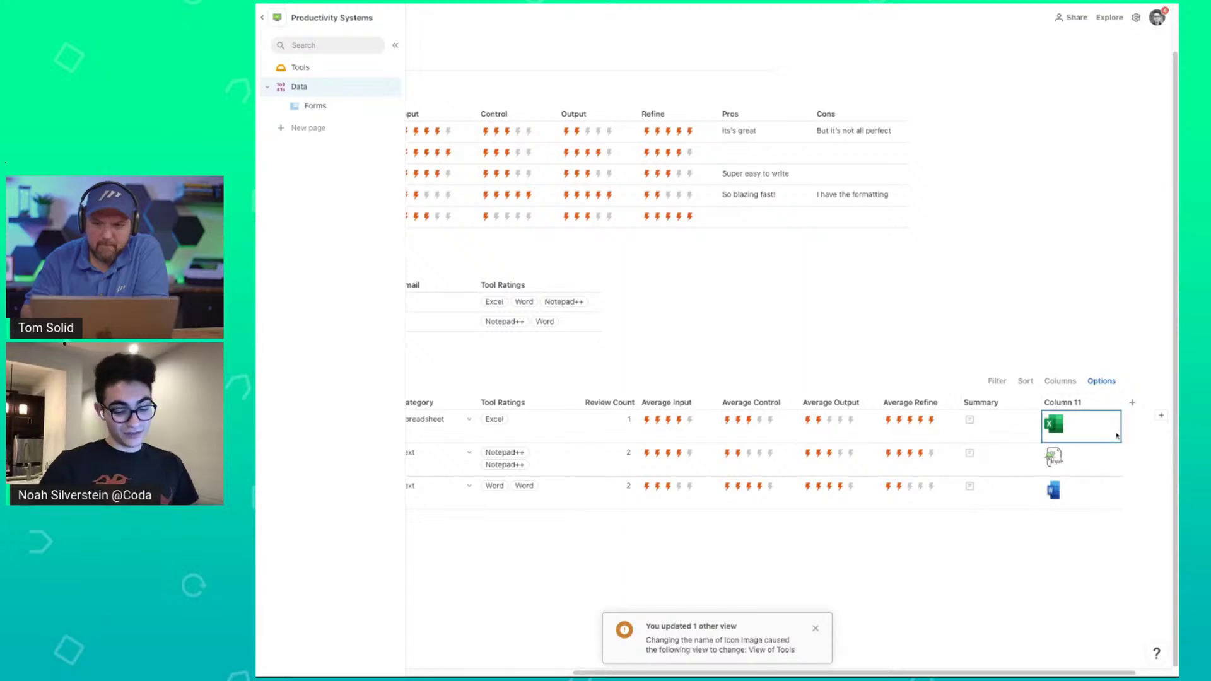
pyautogui.doubleClick(1117, 436)
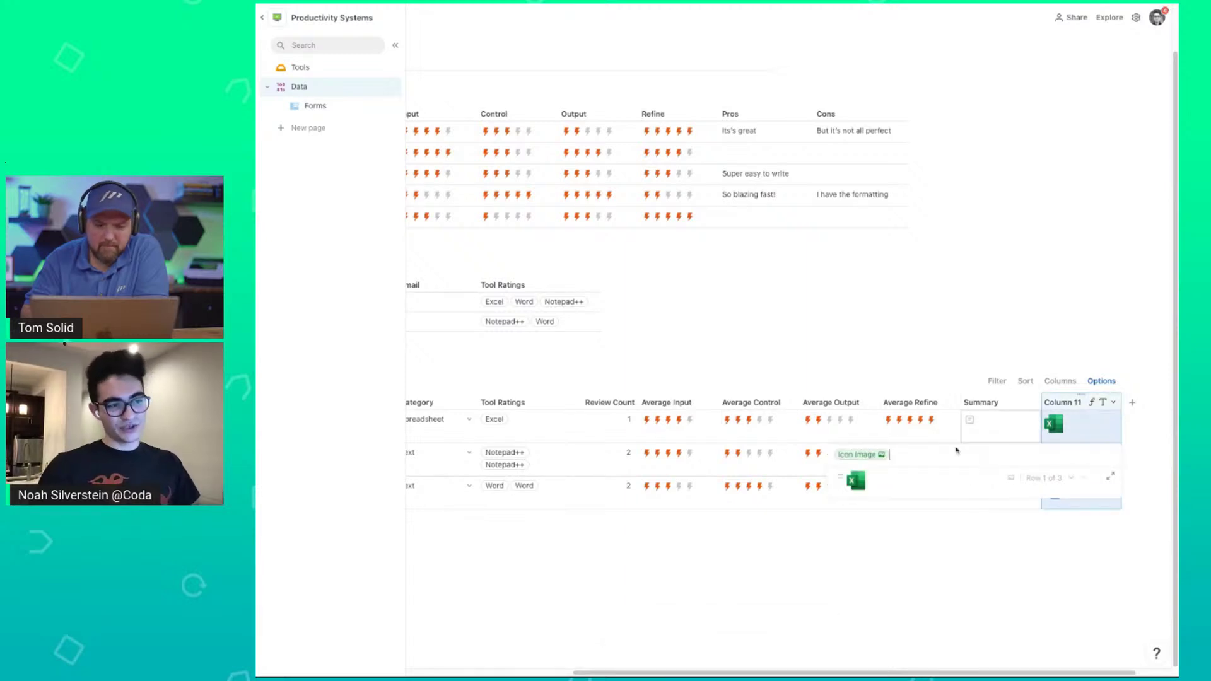
pyautogui.click(865, 455)
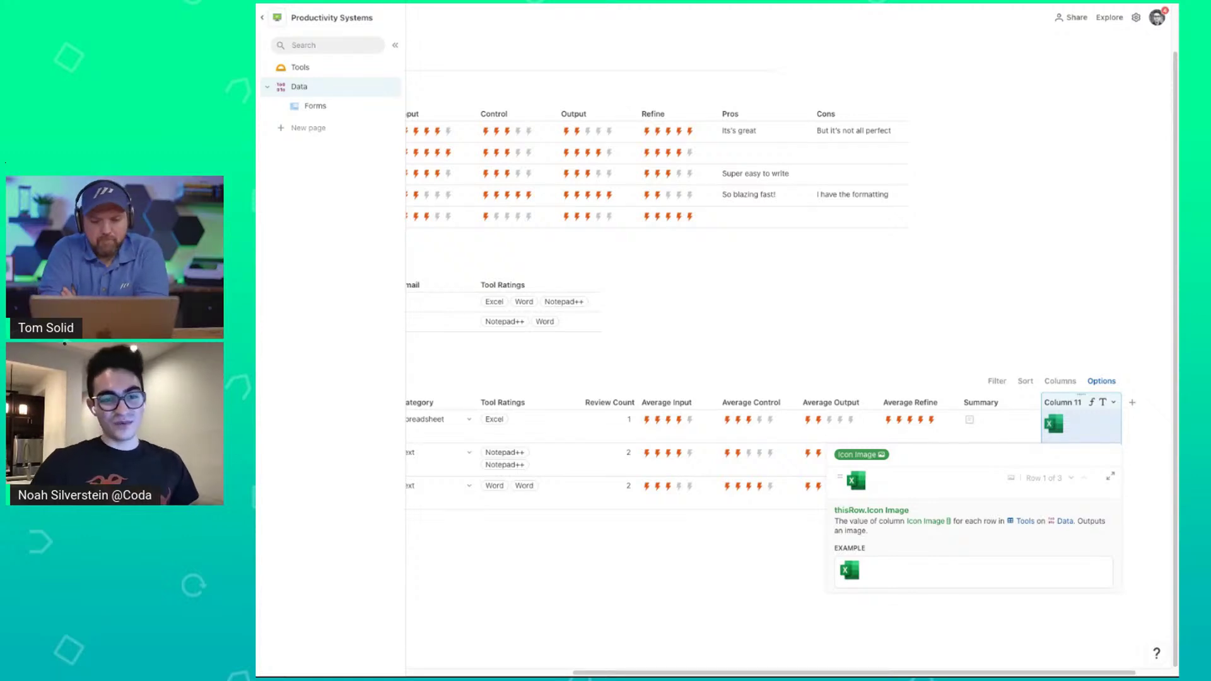
pyautogui.press('Return')
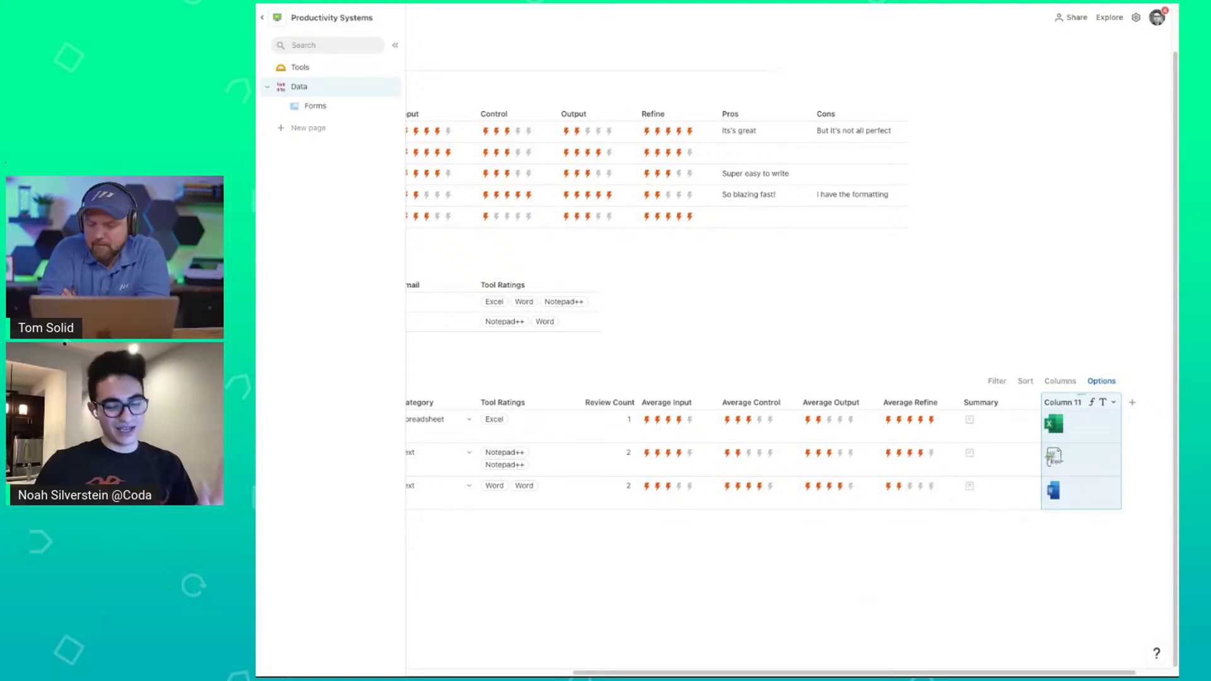
pyautogui.press('Delete')
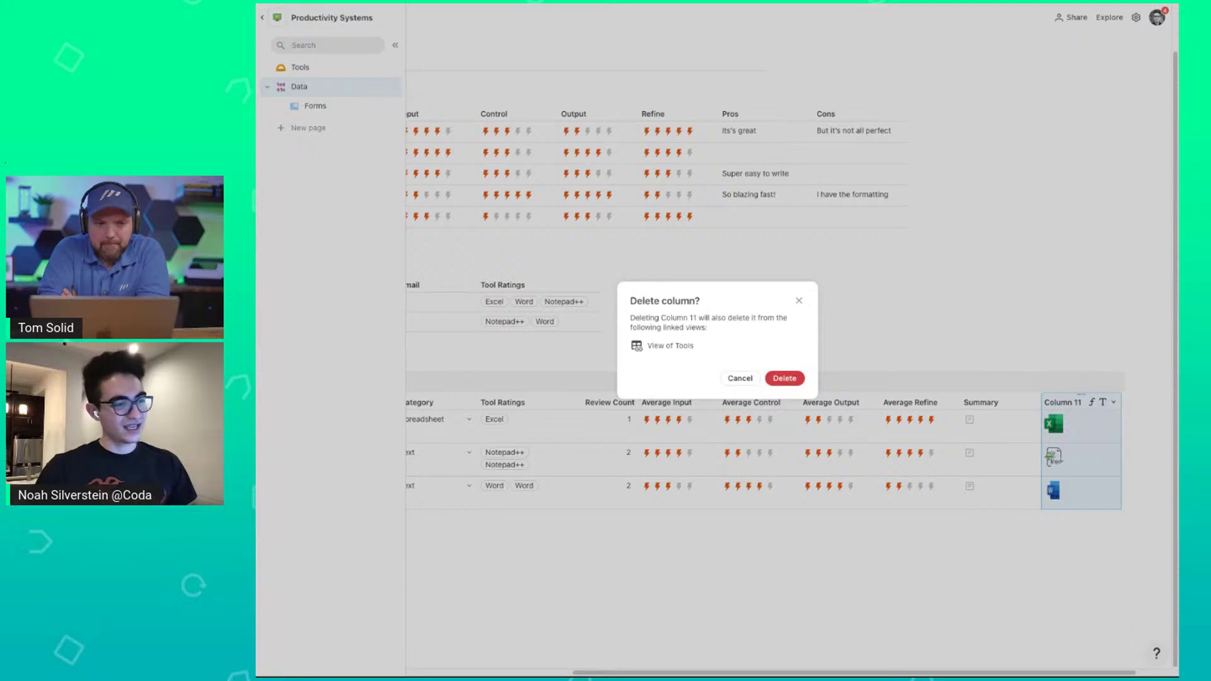
pyautogui.click(785, 379)
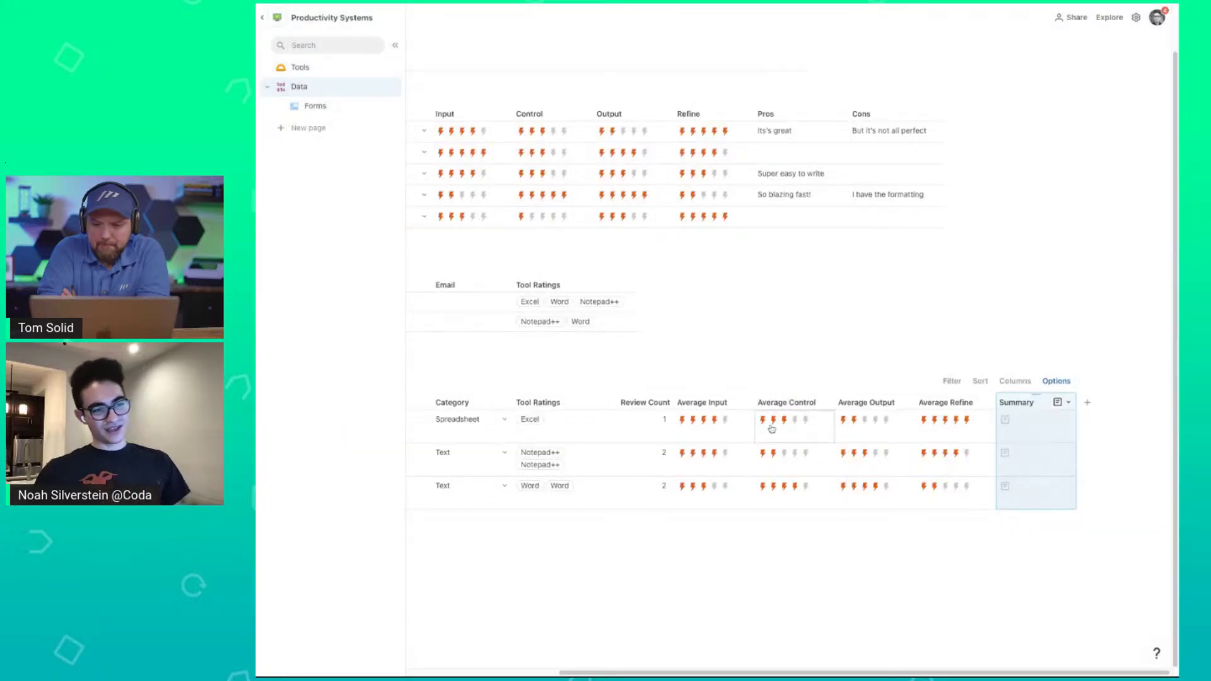
# Open the Excel card on the Tools page and show the hidden Tool Ratings column in its Tool View layout.
pyautogui.click(316, 68)
pyautogui.click(629, 178)
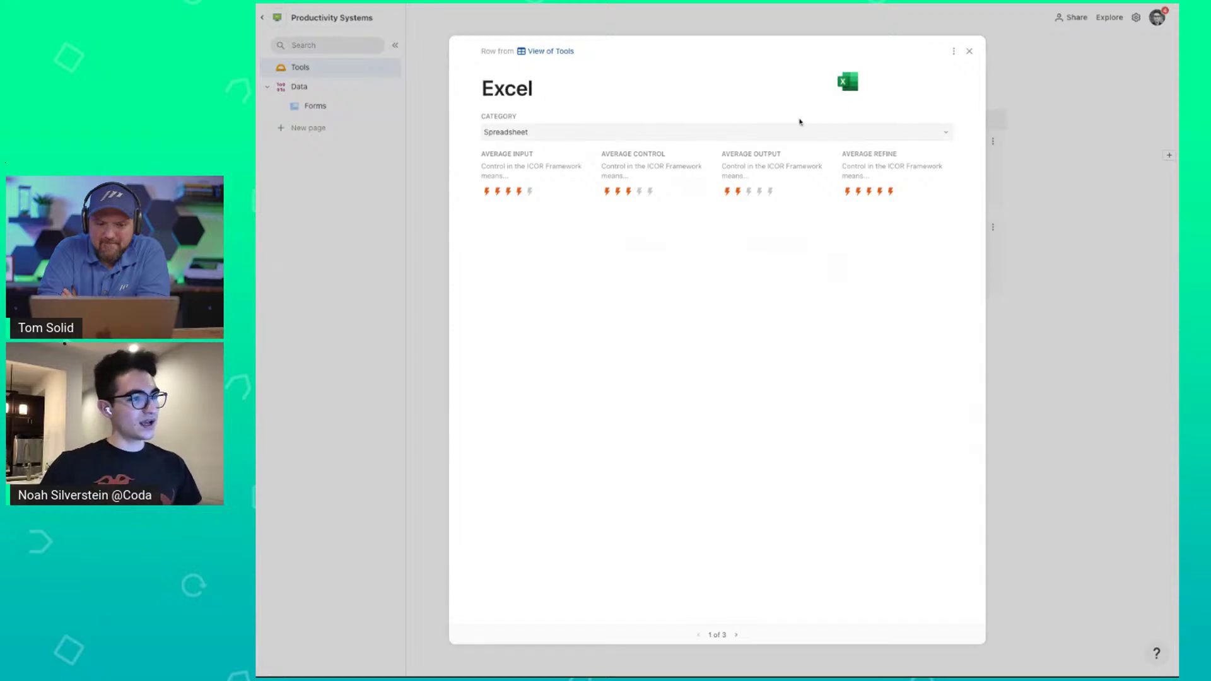
pyautogui.click(953, 53)
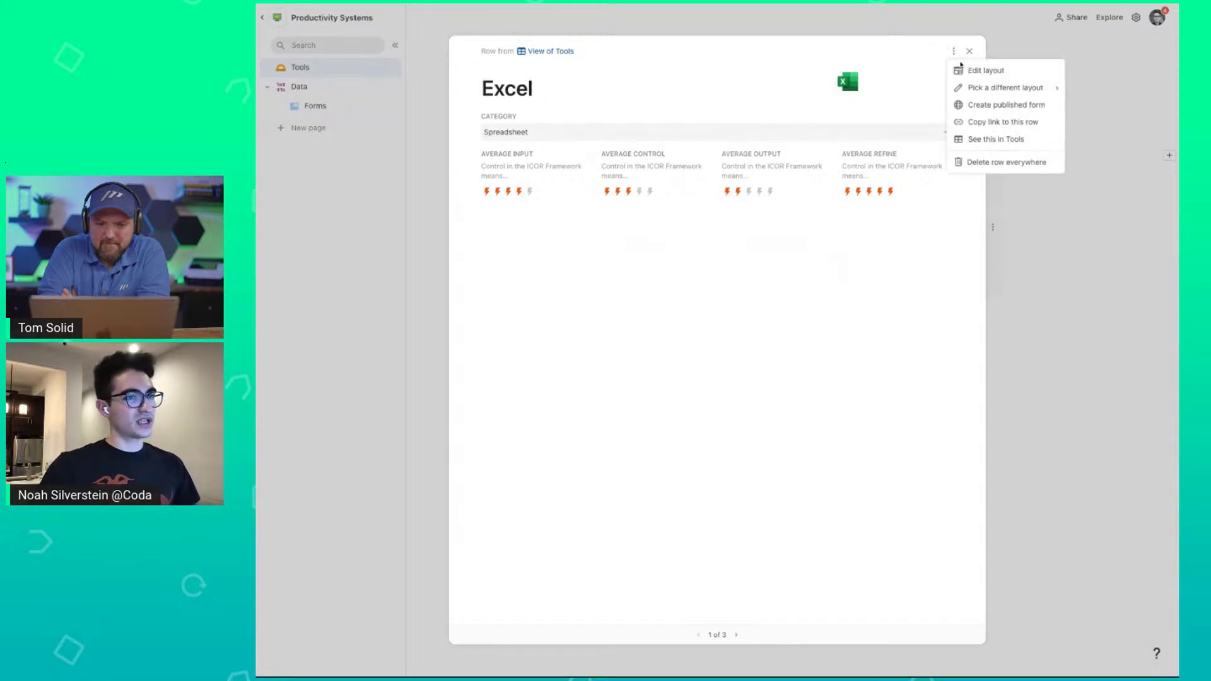
pyautogui.click(988, 70)
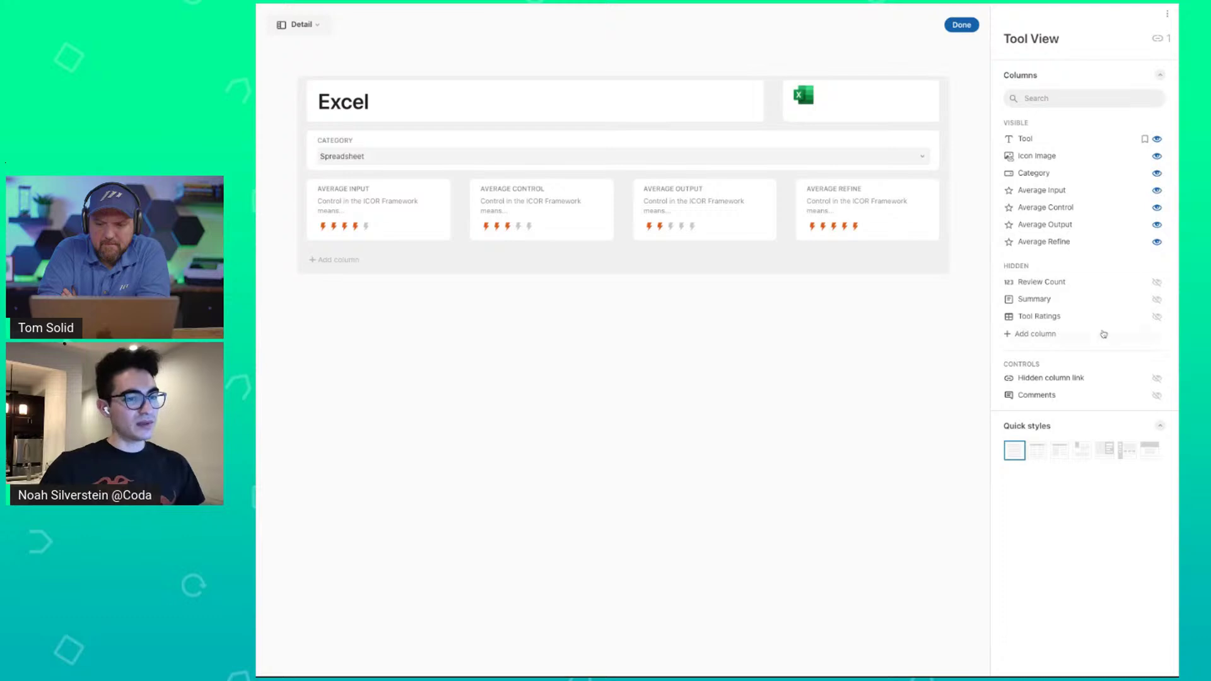
pyautogui.click(1158, 317)
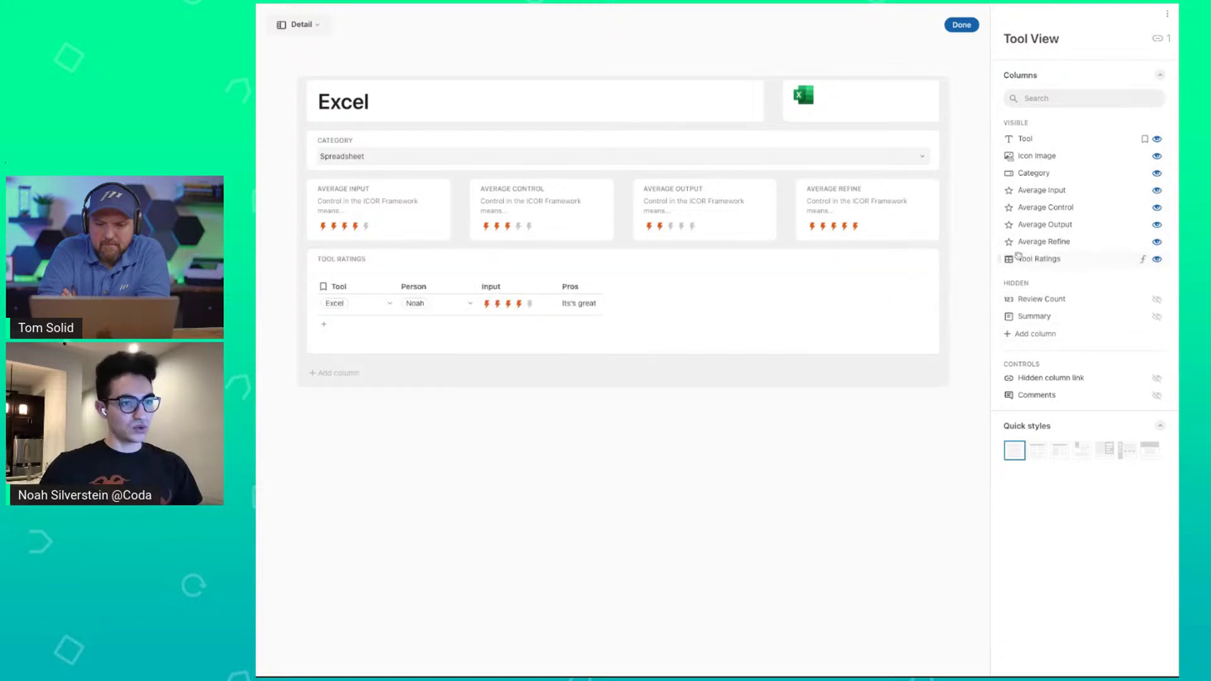
# Examine the filter formula behind the Tool Ratings column in the Tool View layout.
pyautogui.click(1038, 258)
pyautogui.moveTo(1039, 285)
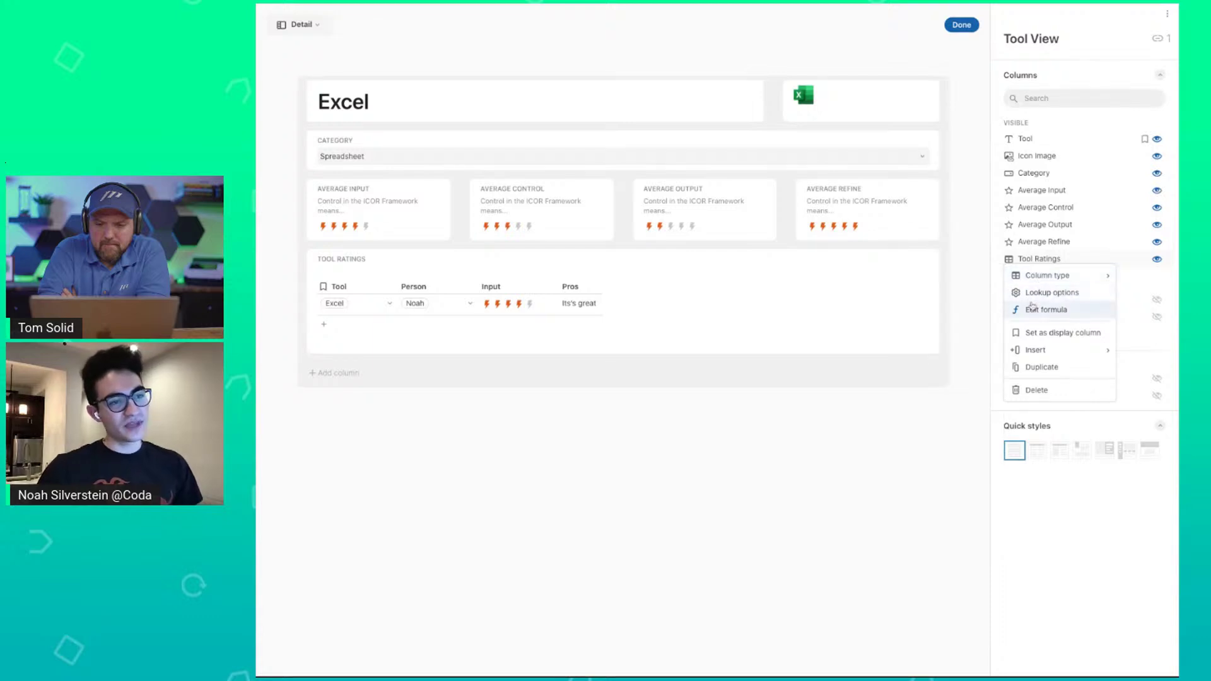
pyautogui.click(1032, 310)
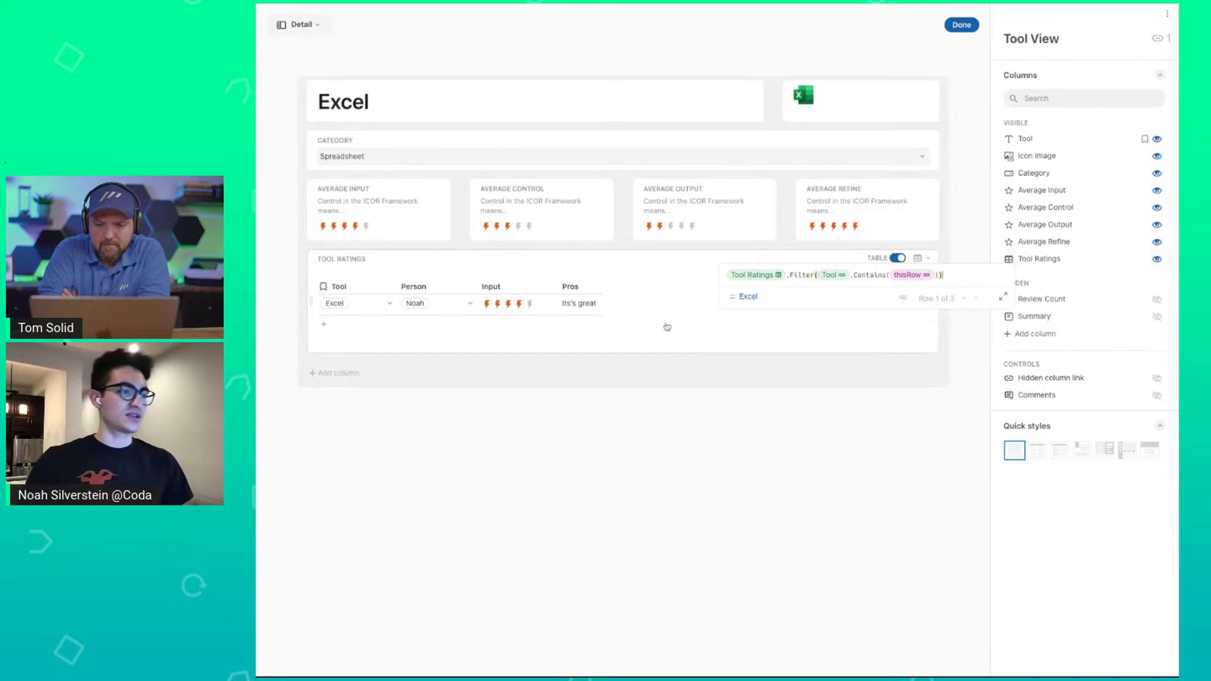
pyautogui.click(964, 339)
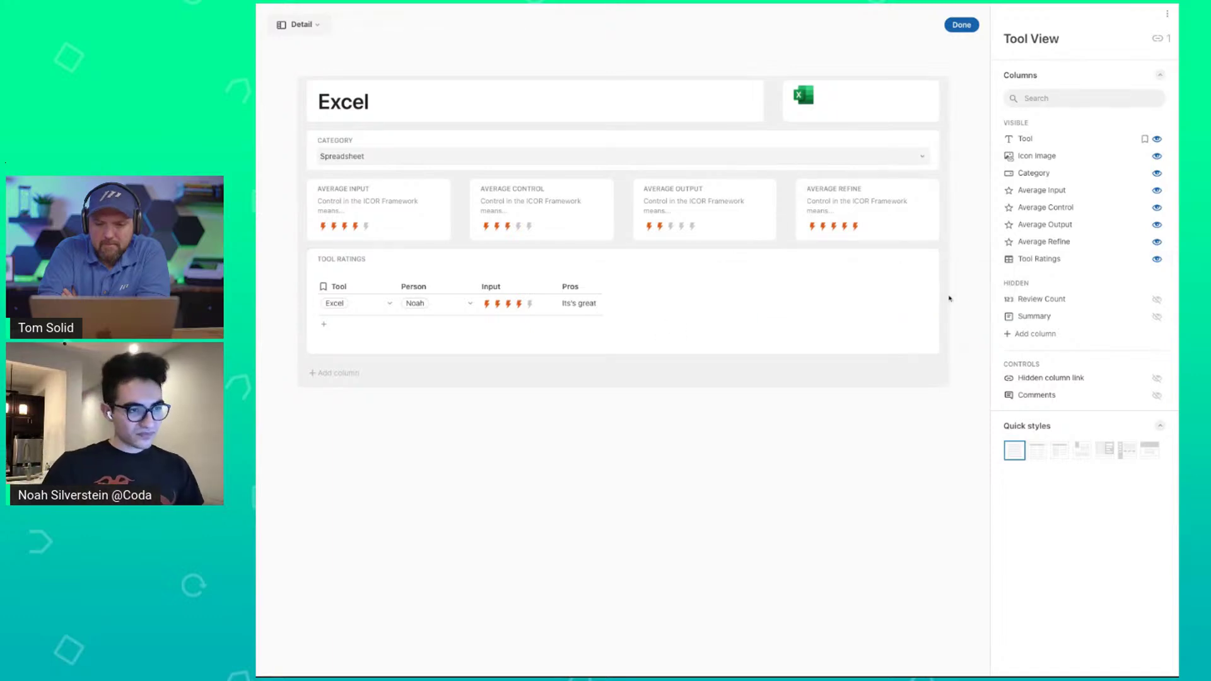
# Turn off the table display of Tool Ratings, finish editing the layout and close the Excel row.
pyautogui.click(915, 257)
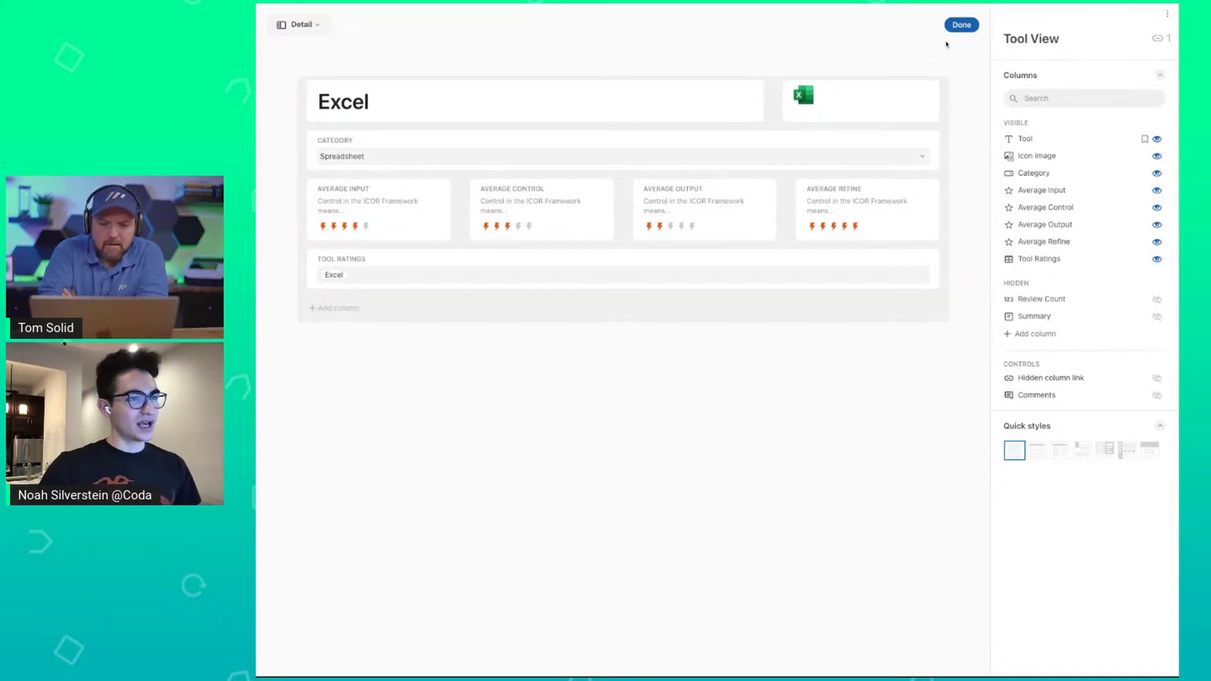
pyautogui.click(959, 25)
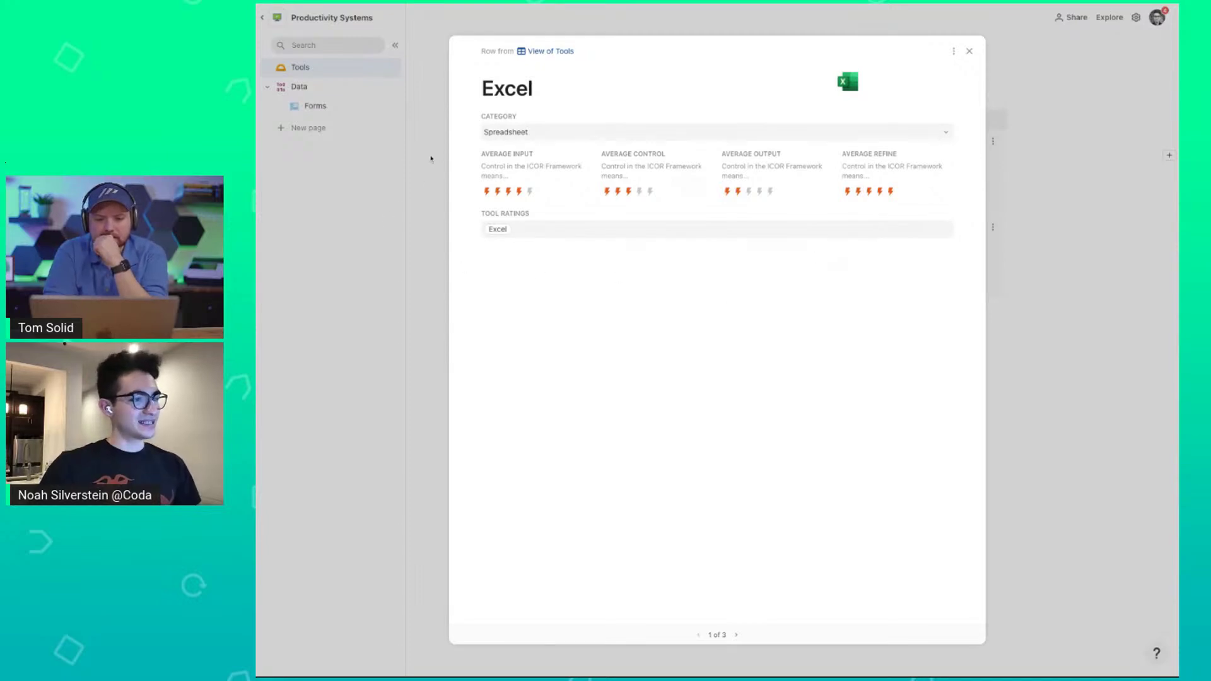
pyautogui.click(431, 159)
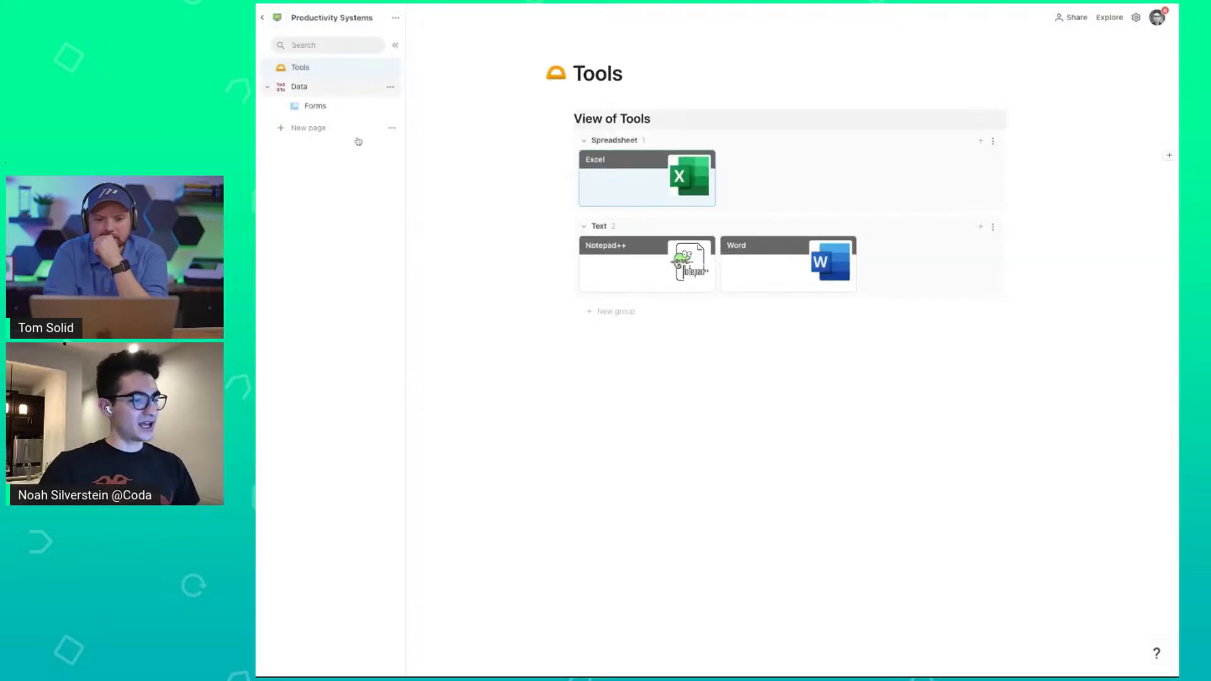
# On the Data page, inspect a Notepad++ entry in the Tools table's Tool Ratings column and close its full row.
pyautogui.click(340, 87)
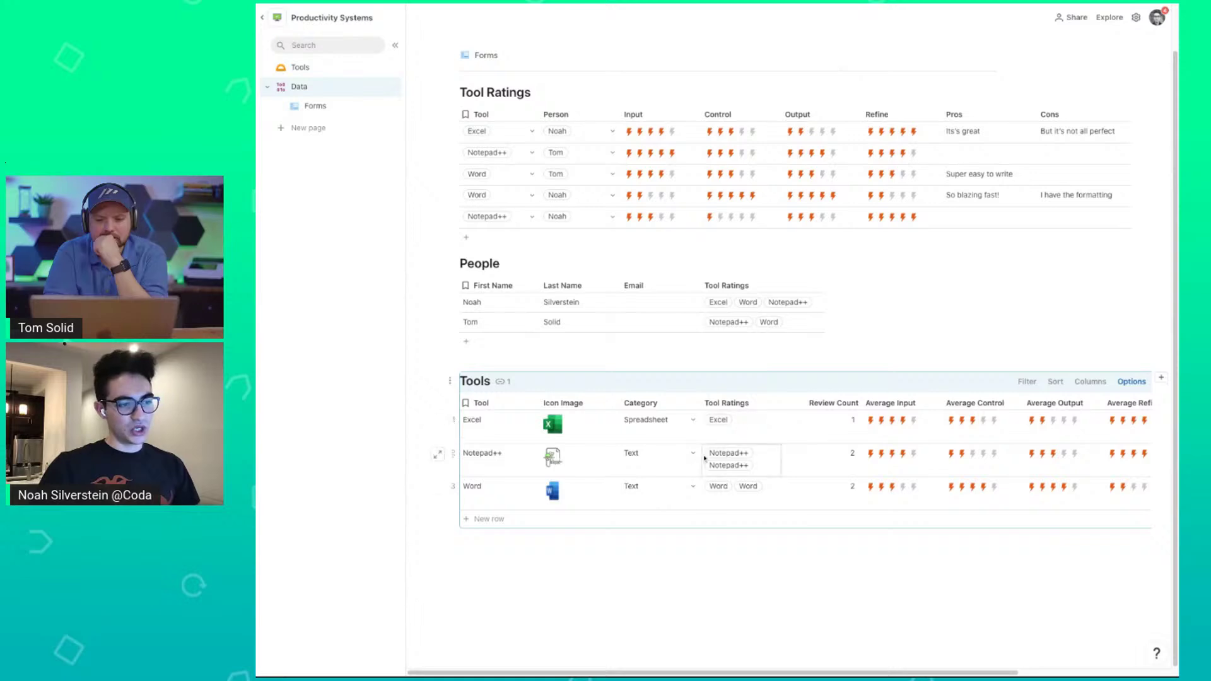
pyautogui.click(737, 465)
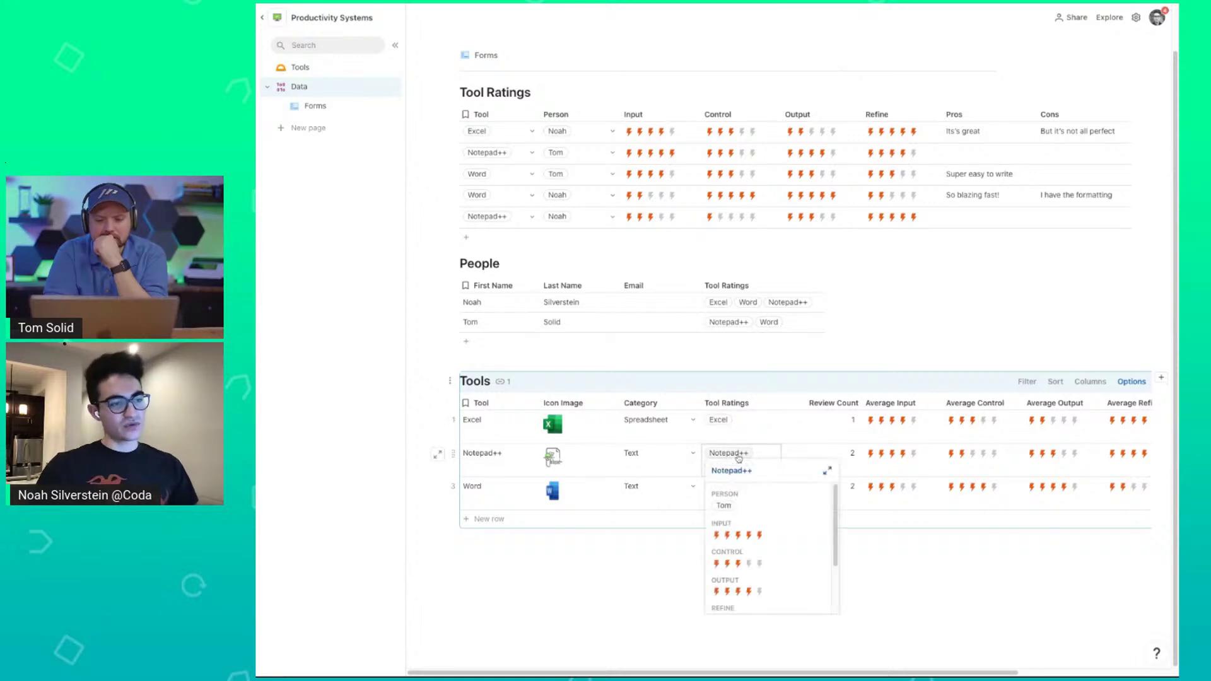
pyautogui.scroll(-3, 752, 512)
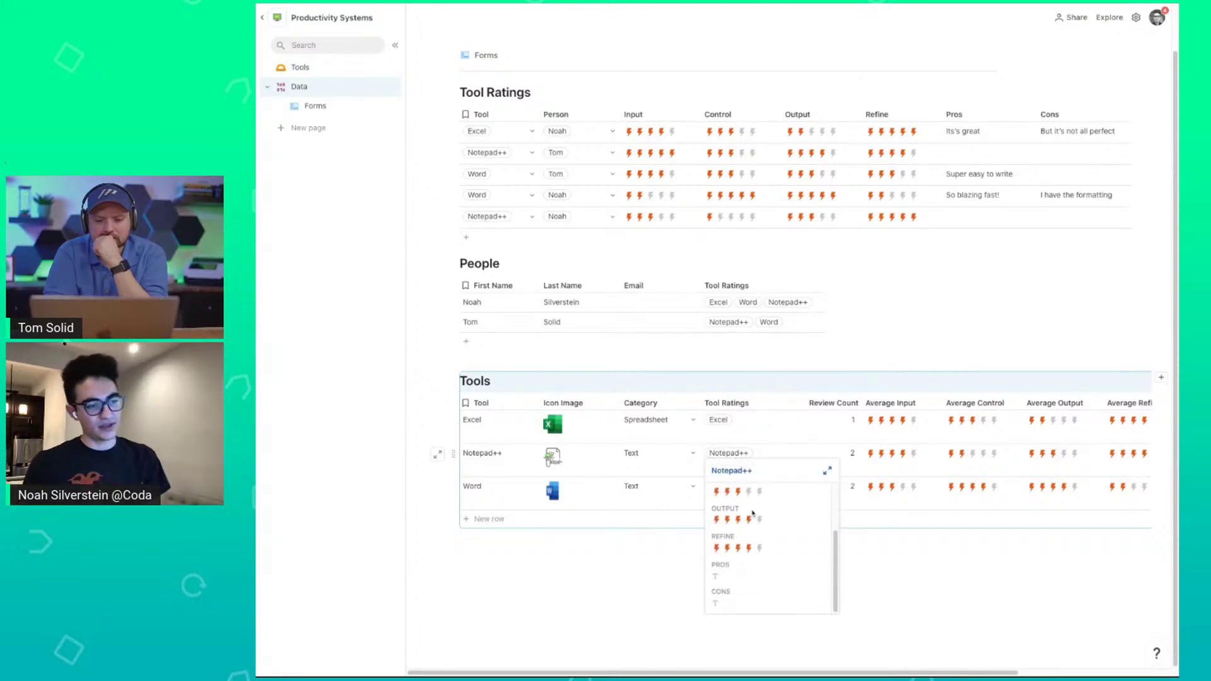
pyautogui.click(756, 475)
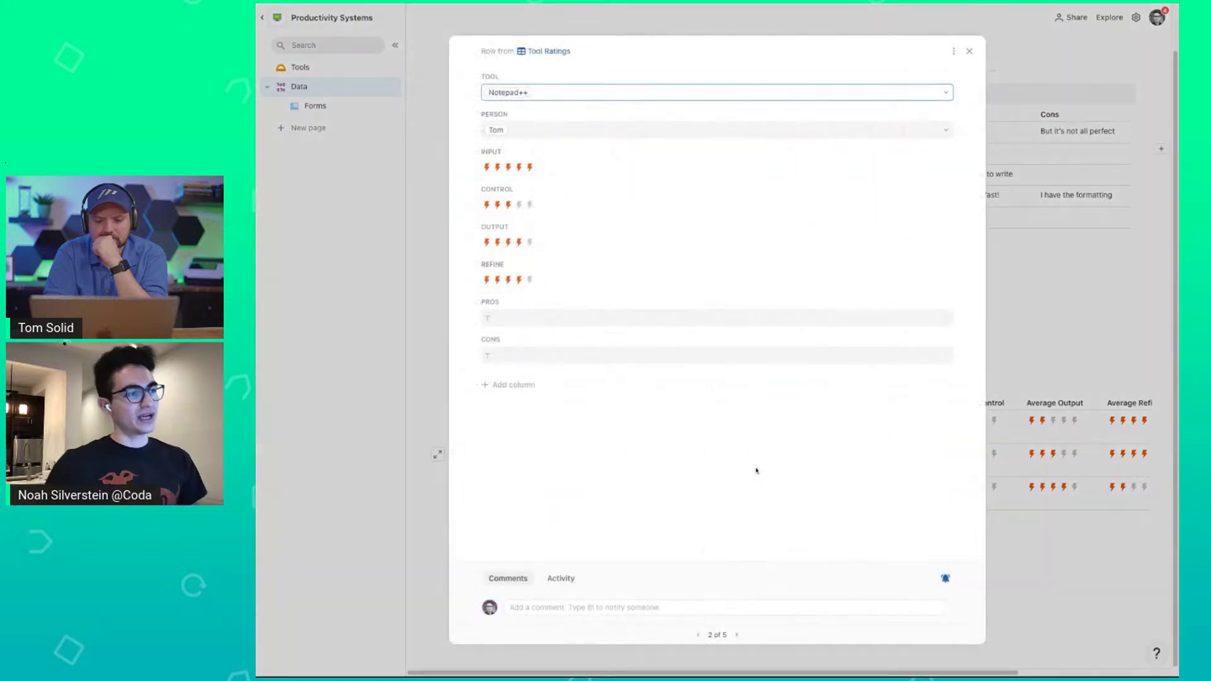
pyautogui.click(1050, 555)
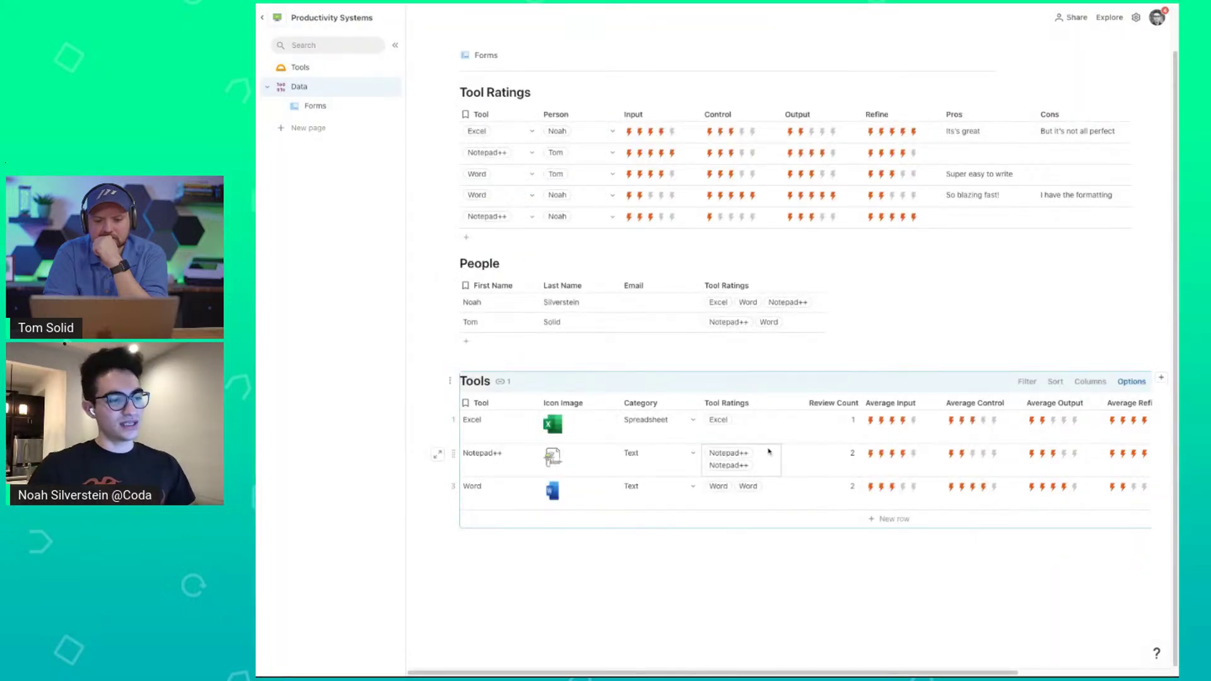
# Open the Notepad++ card on the Tools page and preview the linked entries in its Tool Ratings field.
pyautogui.click(328, 70)
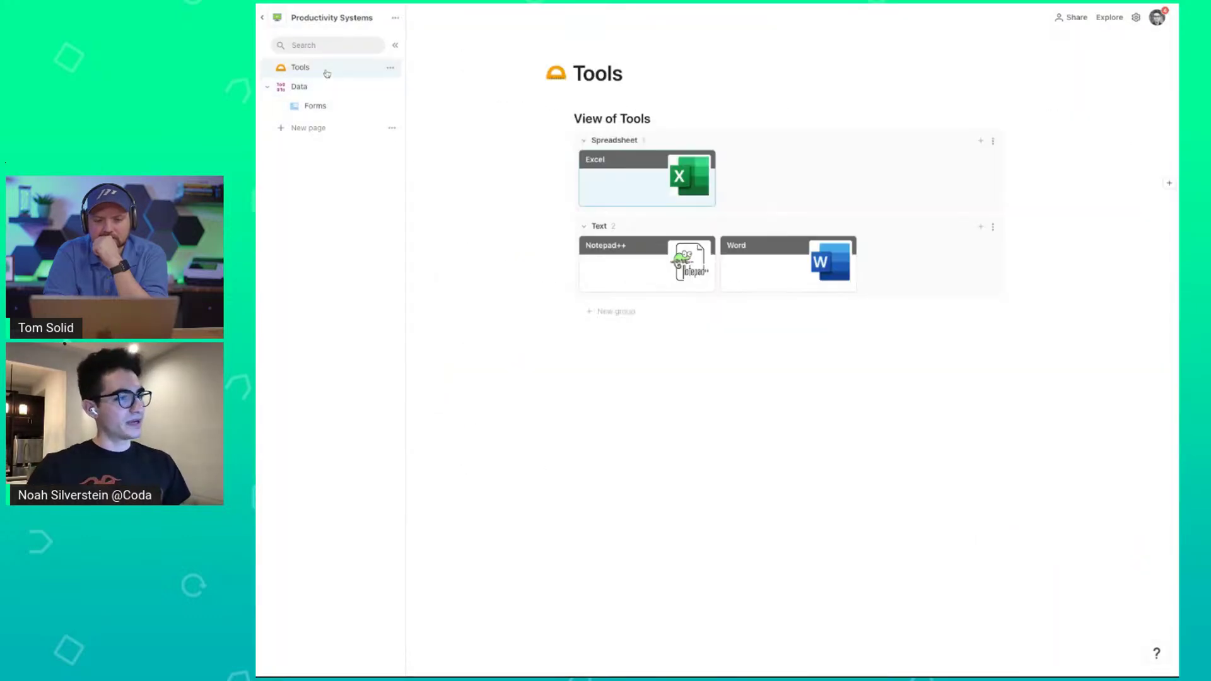
pyautogui.click(639, 274)
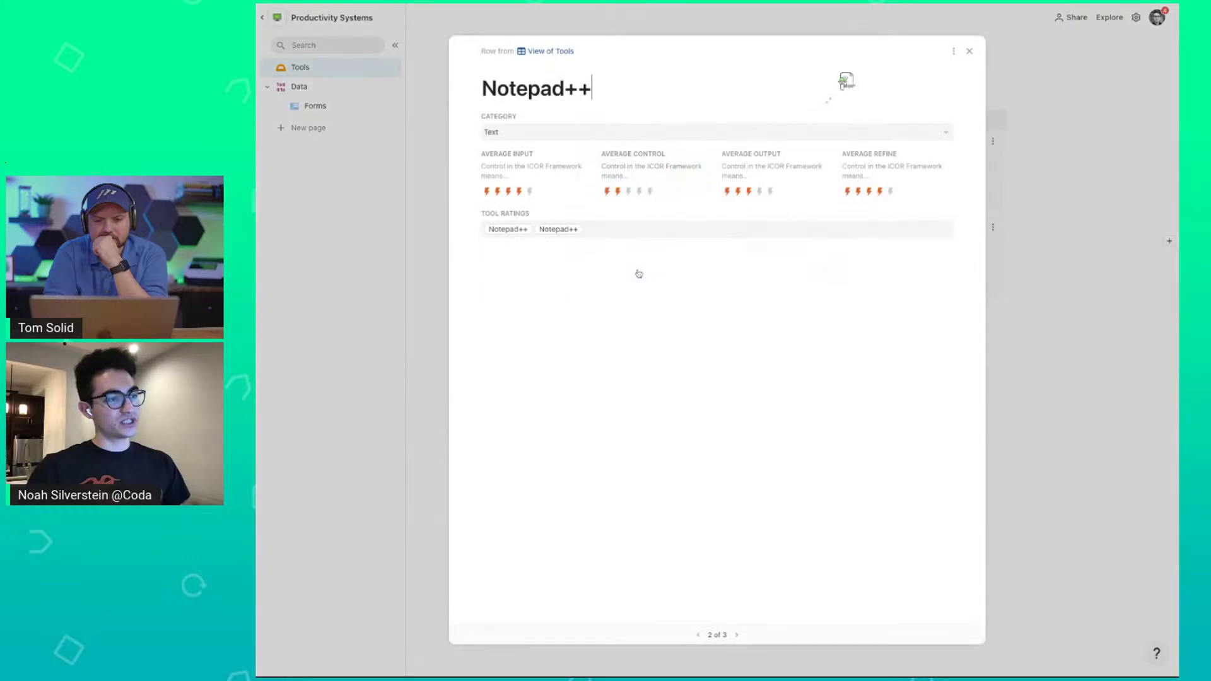
pyautogui.click(565, 233)
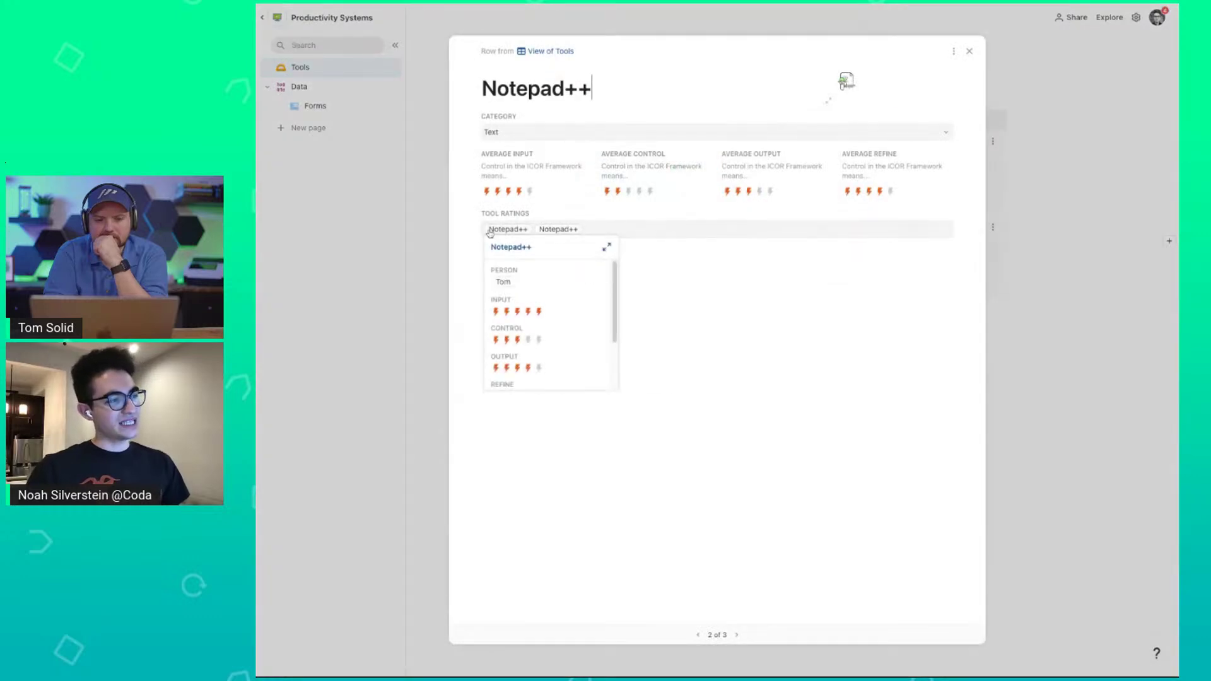
pyautogui.click(632, 236)
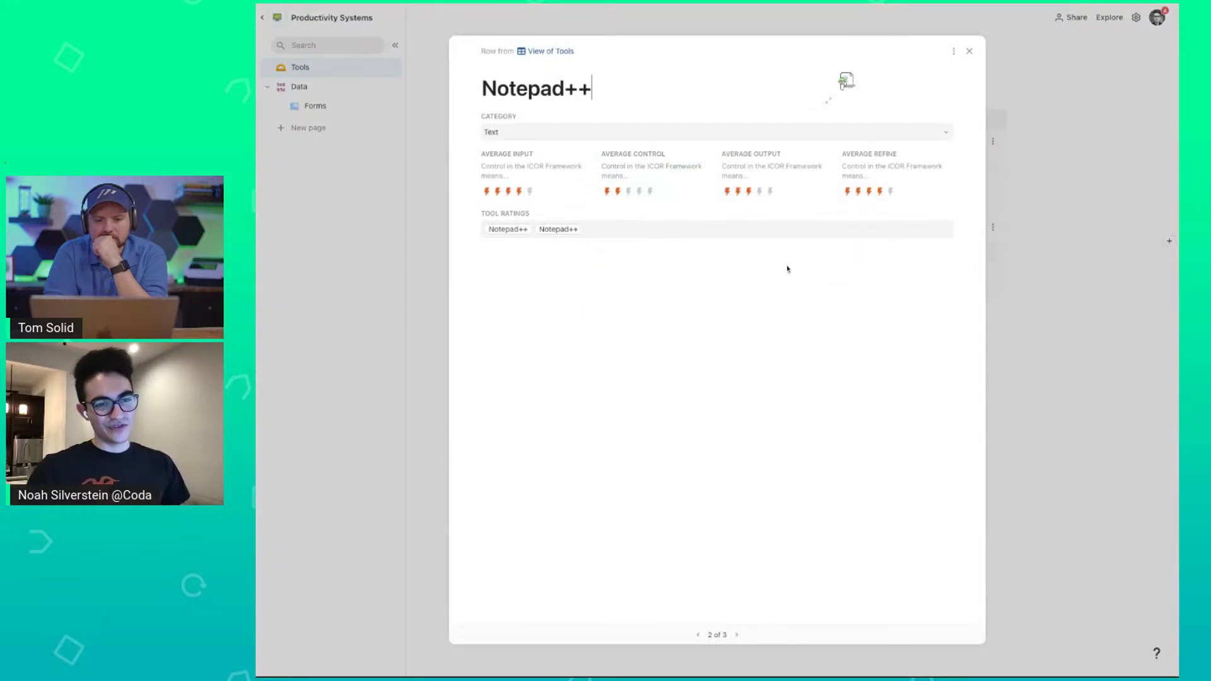
# Edit the Tool View layout from the Notepad++ row and display the Tool Ratings column as a table.
pyautogui.click(954, 53)
pyautogui.click(971, 68)
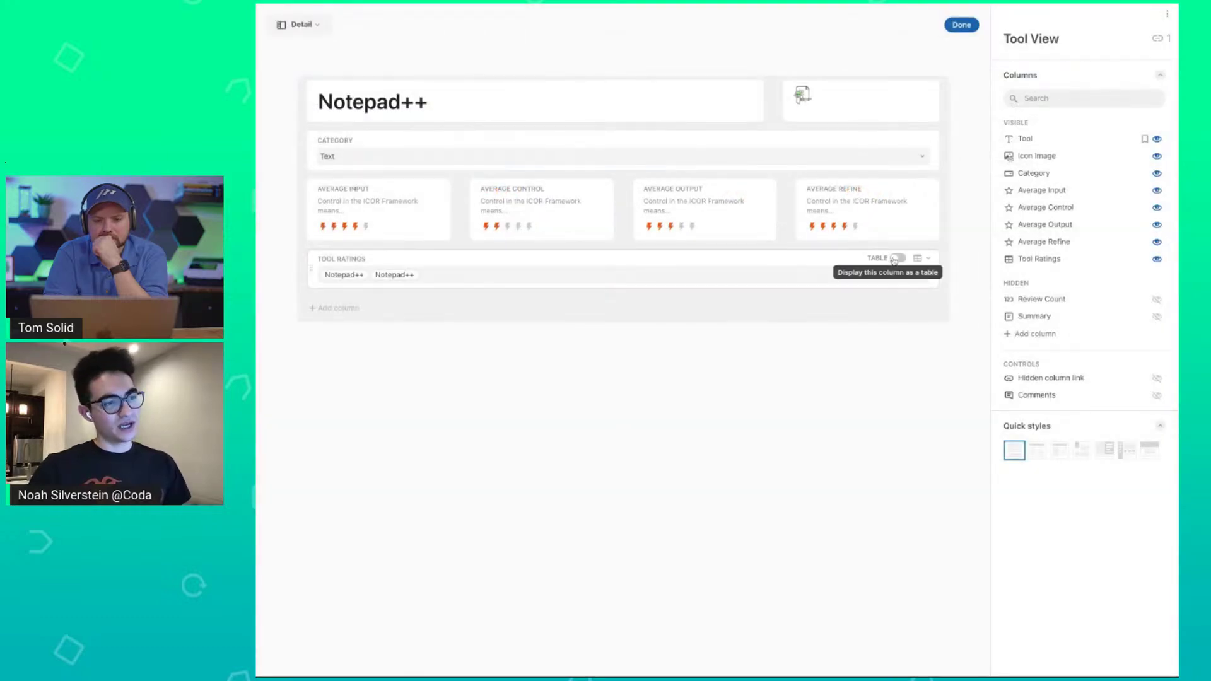
pyautogui.click(896, 258)
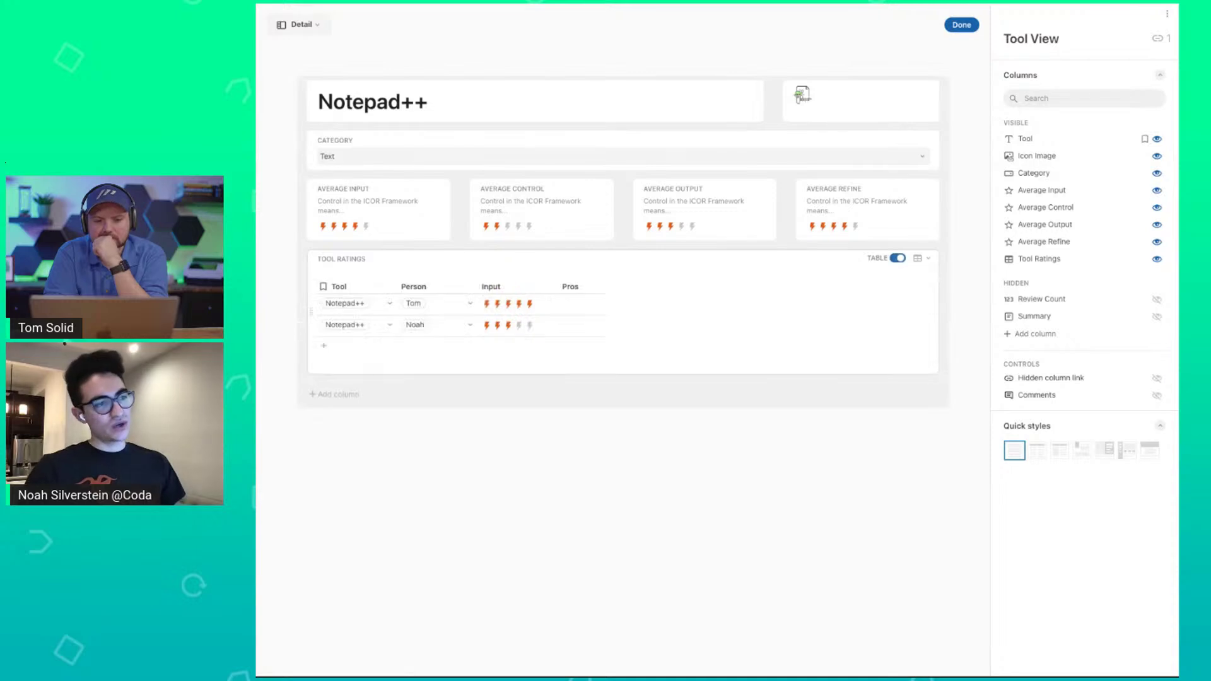
# Finish the layout edit, show Control, Output and Refine in the Notepad++ record's Tool Ratings table, and hide Pros.
pyautogui.click(959, 25)
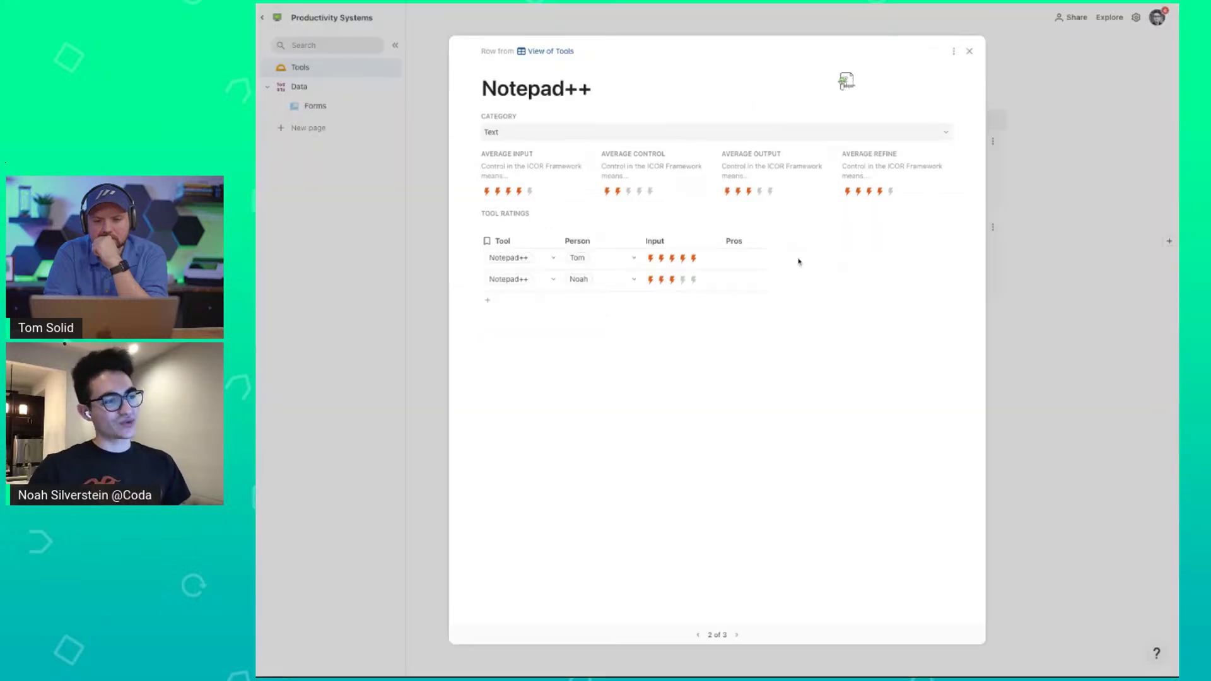
pyautogui.moveTo(618, 255)
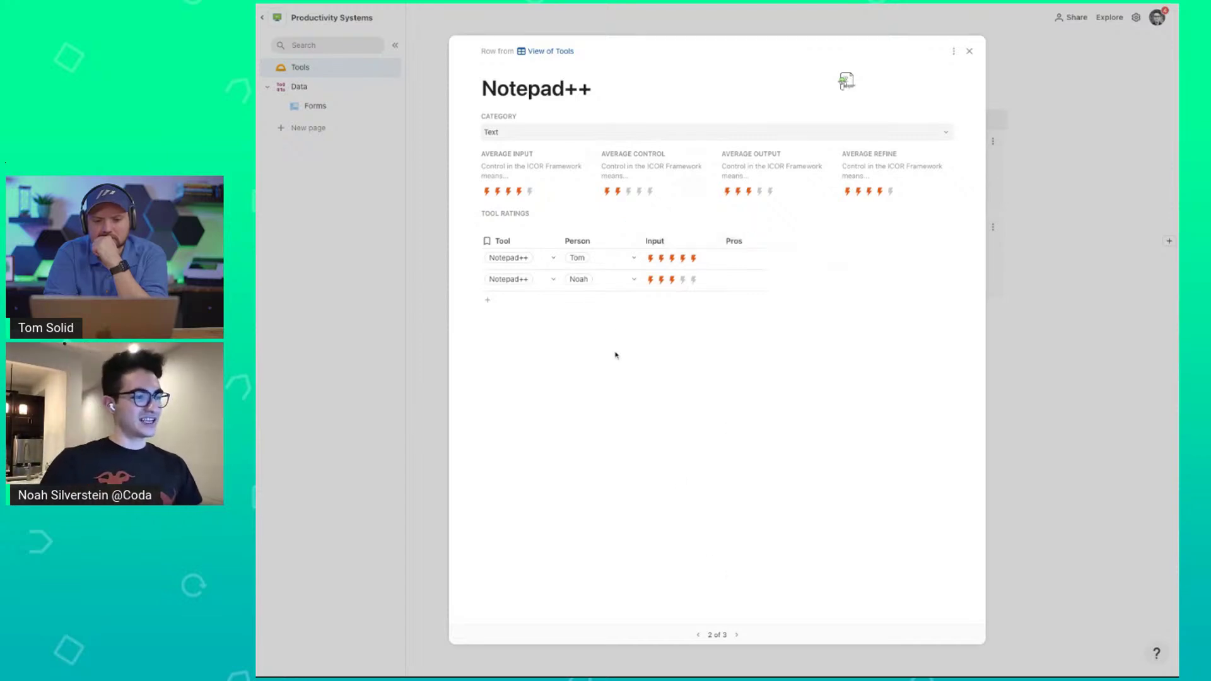
pyautogui.moveTo(683, 243)
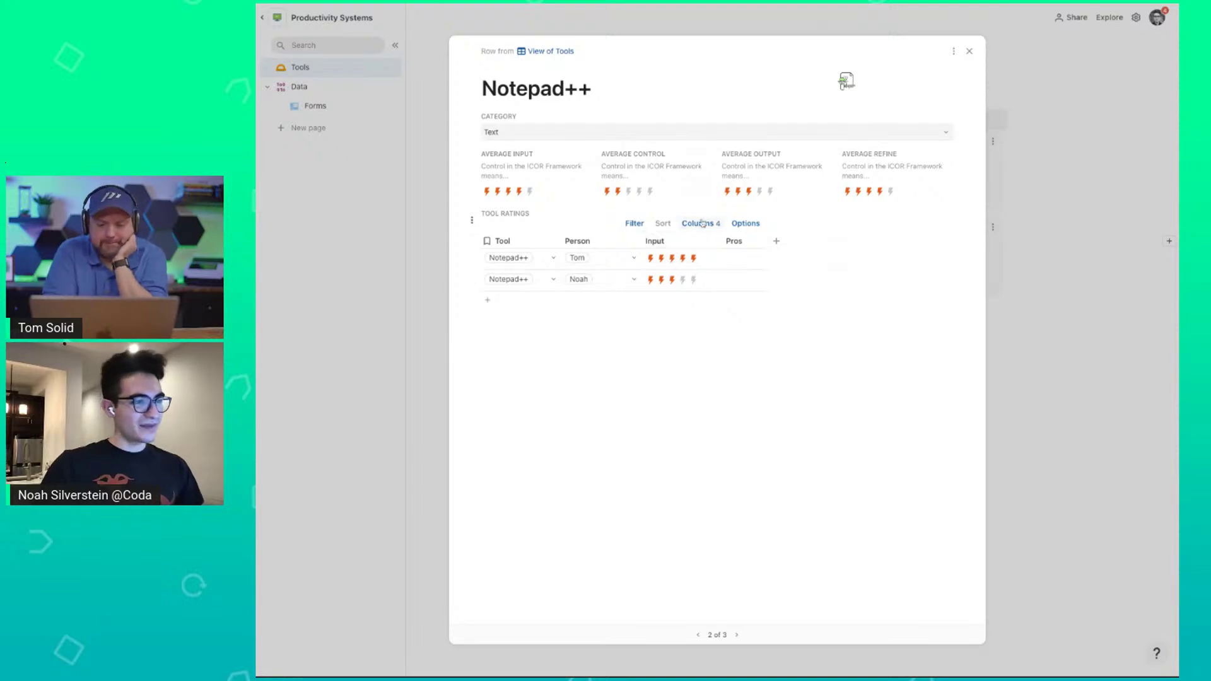
pyautogui.click(702, 223)
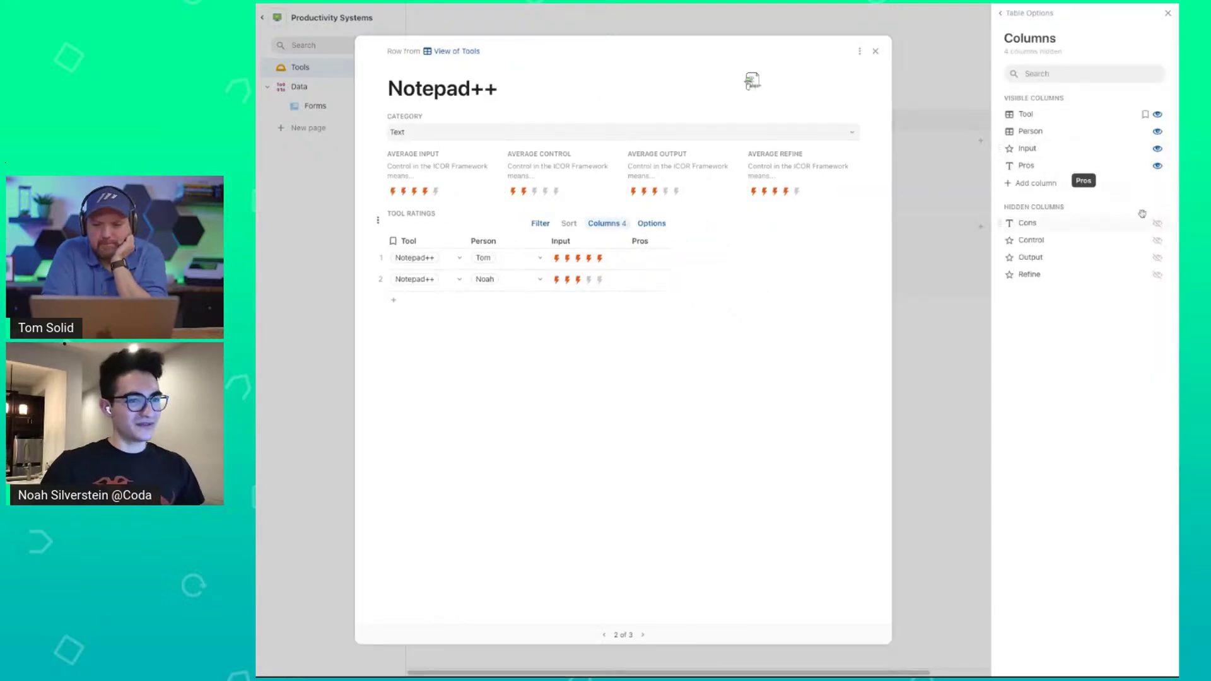
pyautogui.click(1157, 241)
pyautogui.click(1158, 258)
pyautogui.click(1158, 275)
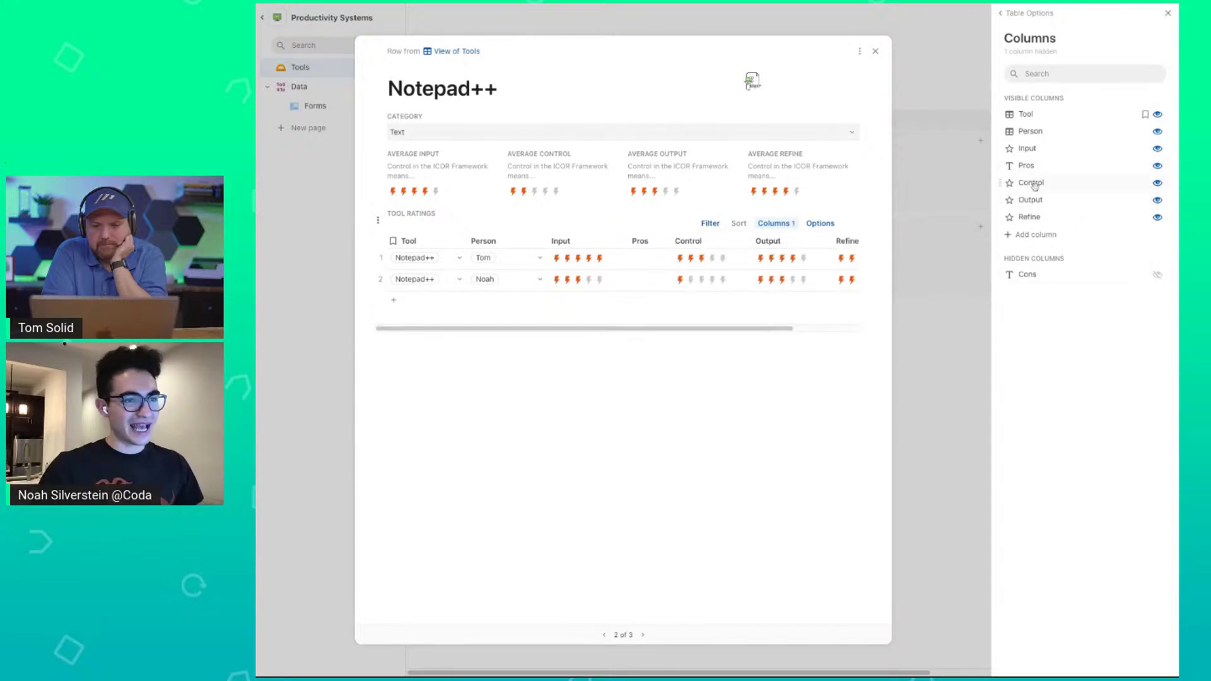
pyautogui.moveTo(1030, 164); pyautogui.dragTo(1066, 228)
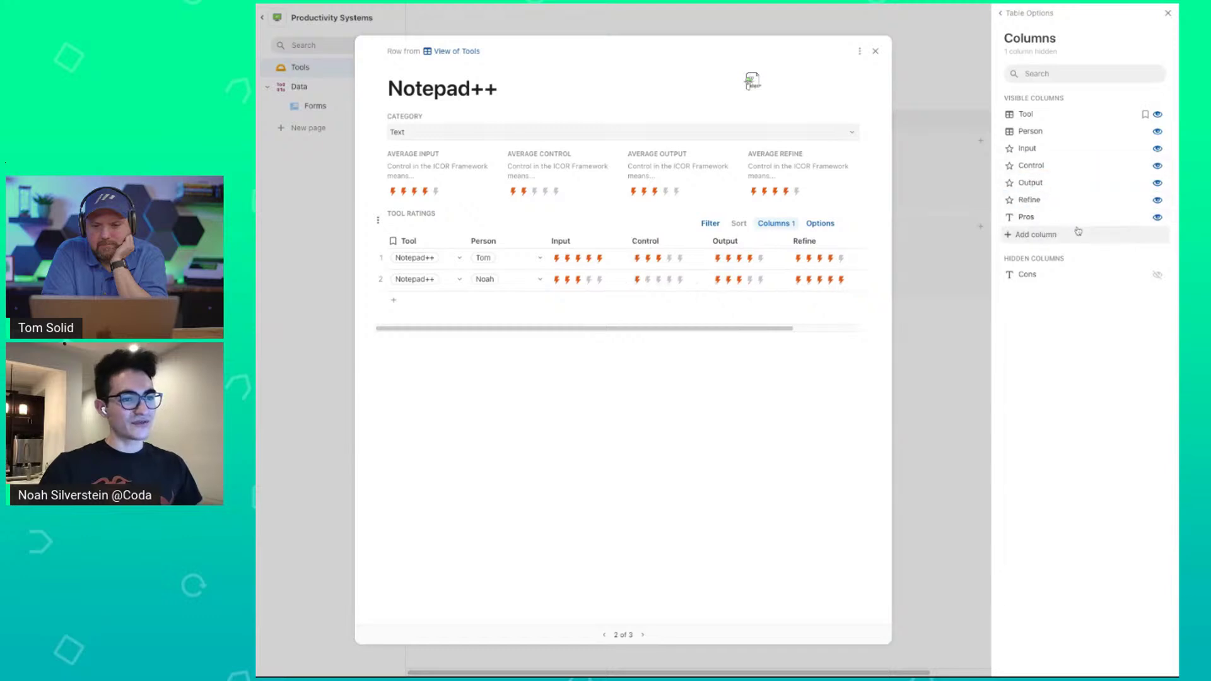
pyautogui.click(1158, 218)
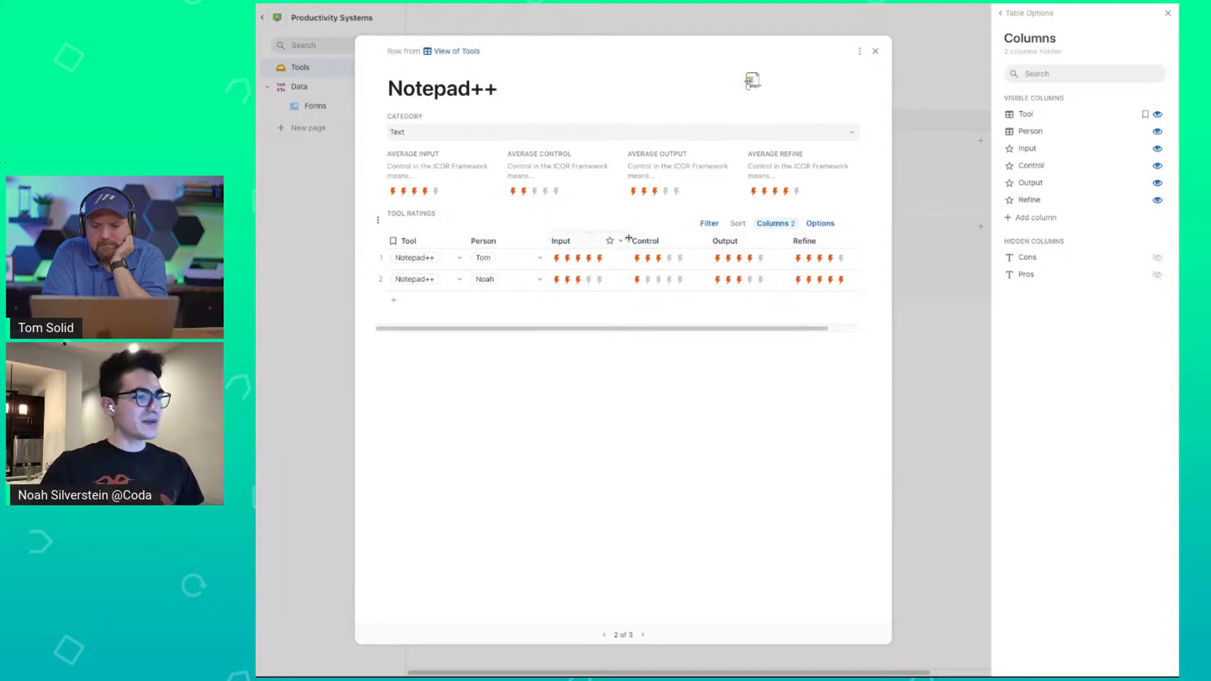
# Narrow the Input, Control, Output and Refine columns of the Tool Ratings table to fit their rating icons.
pyautogui.moveTo(628, 242); pyautogui.dragTo(612, 243)
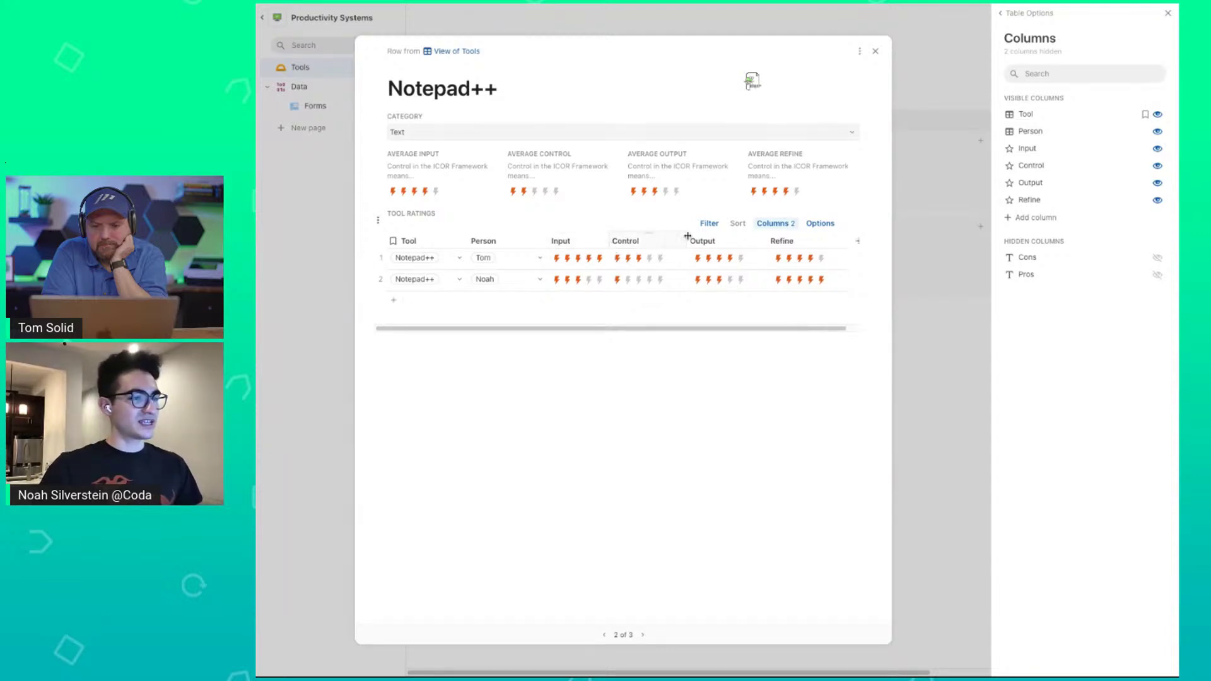
pyautogui.moveTo(689, 241); pyautogui.dragTo(671, 241)
pyautogui.moveTo(752, 241); pyautogui.dragTo(736, 246)
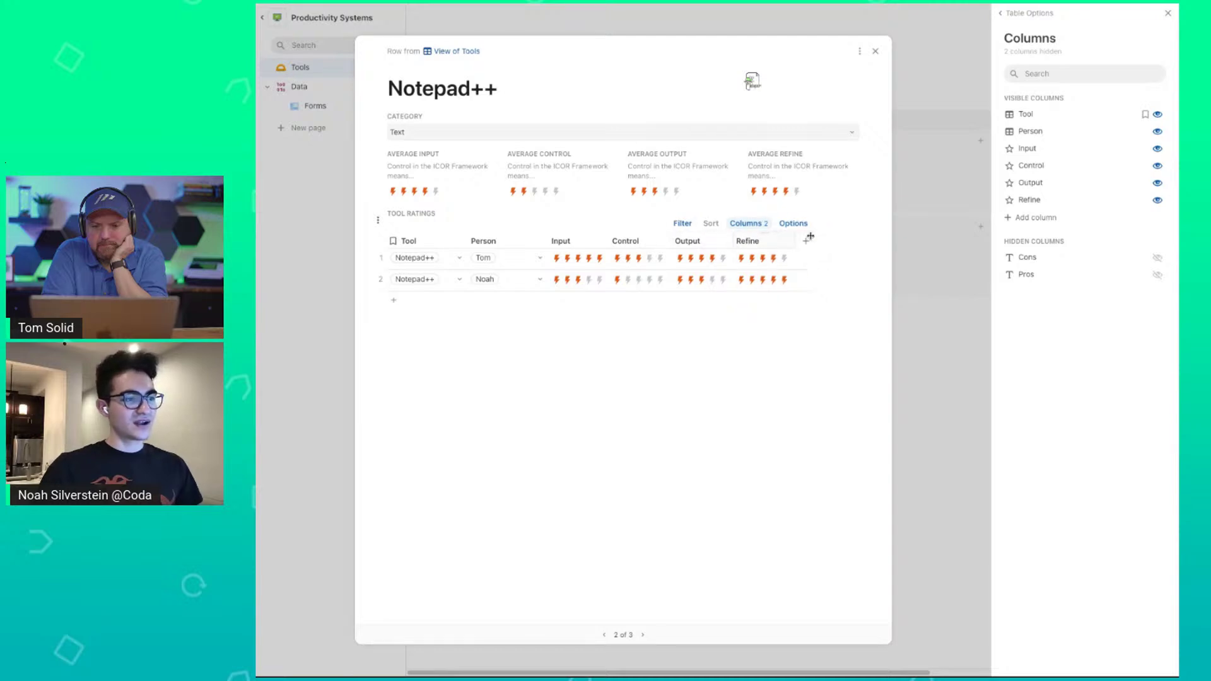
pyautogui.moveTo(811, 238); pyautogui.dragTo(791, 241)
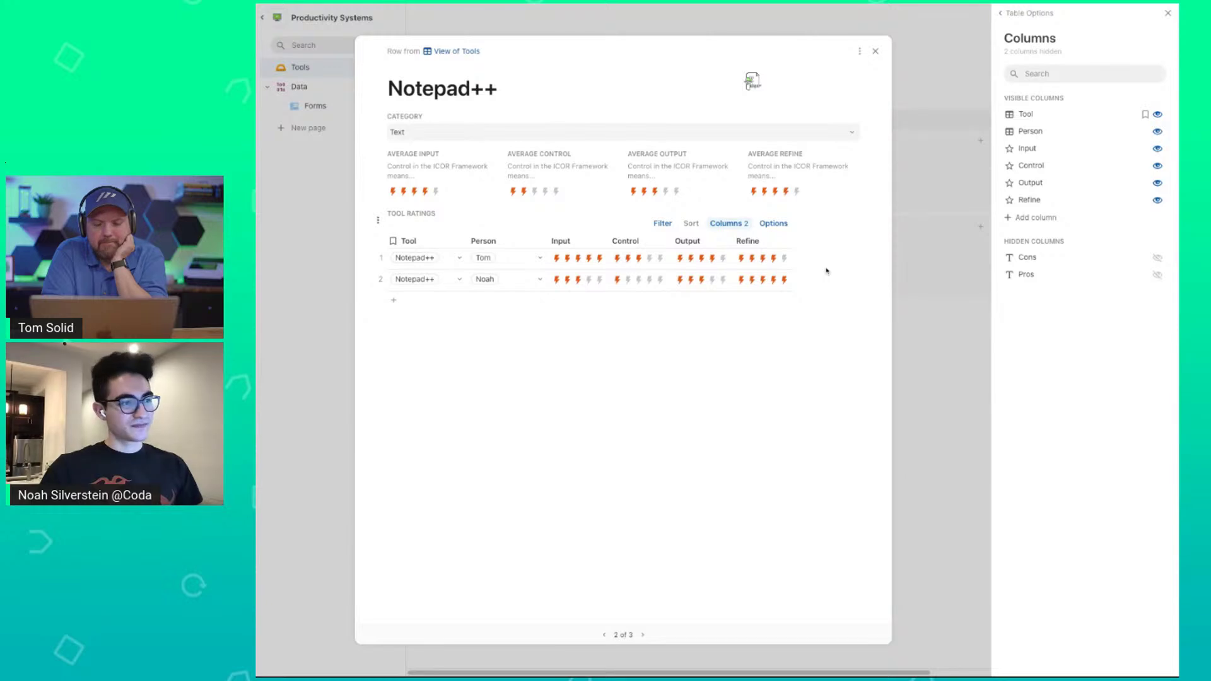
# Try the Tool column as the last Tool Ratings column by adding a blank row, and delete that row.
pyautogui.click(408, 242)
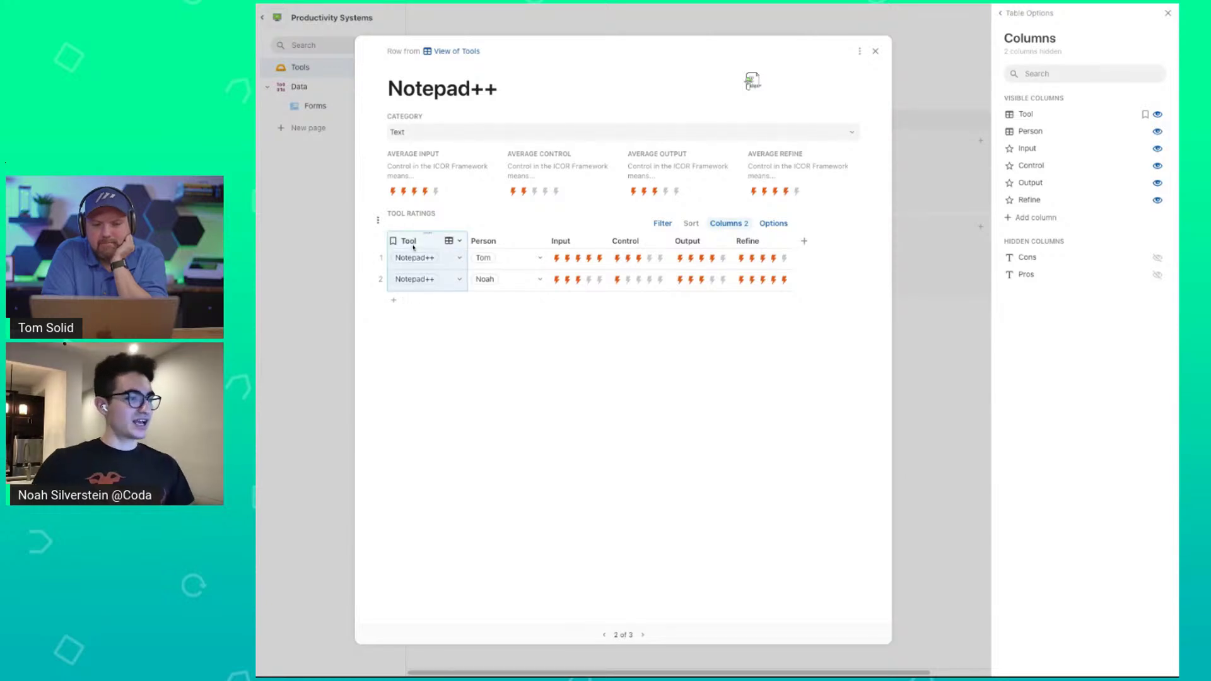
pyautogui.click(1157, 115)
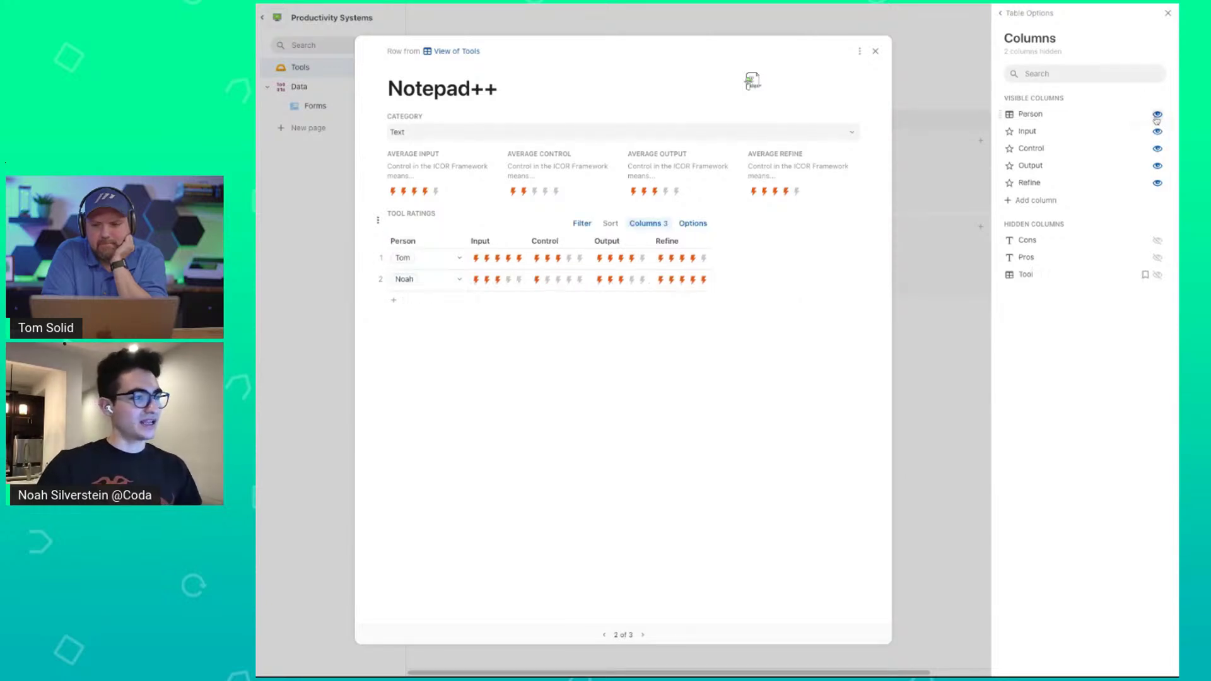
pyautogui.click(1159, 276)
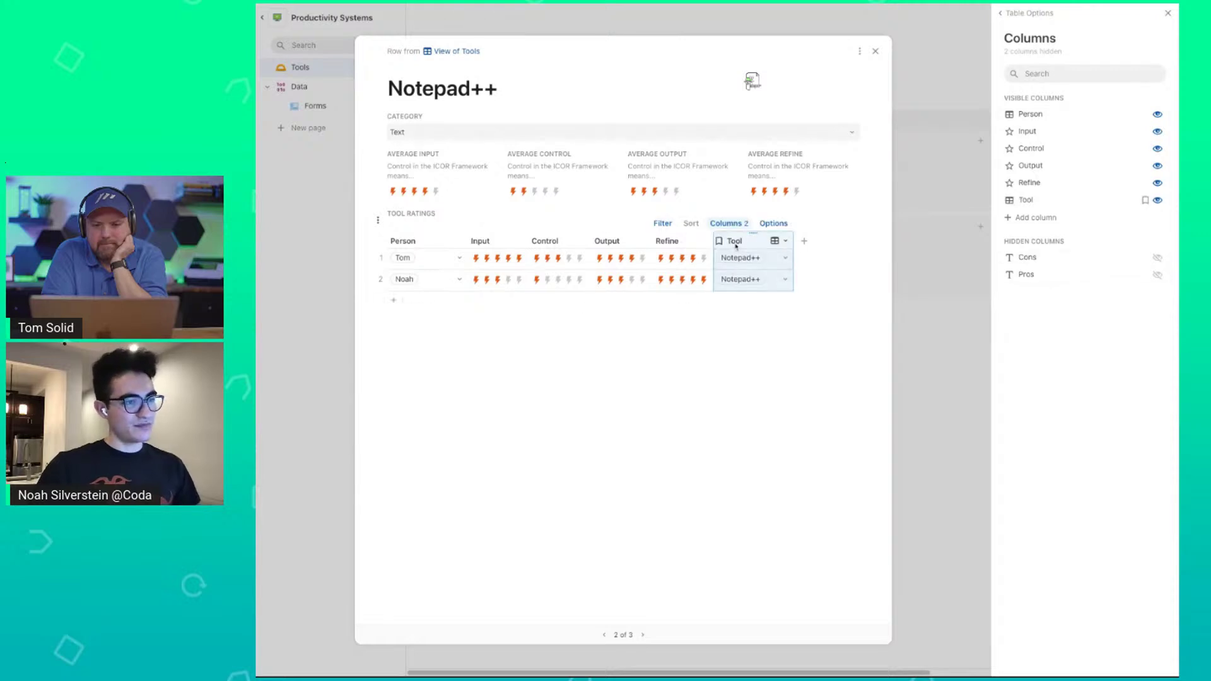
pyautogui.click(422, 306)
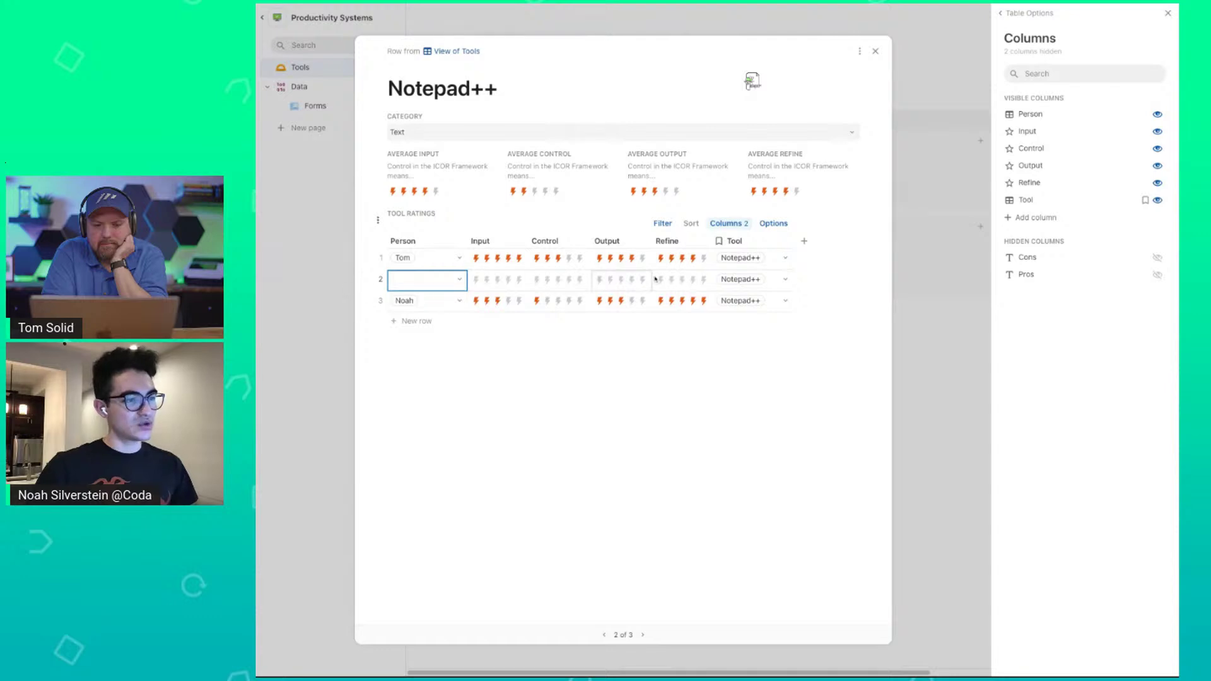
pyautogui.click(775, 283)
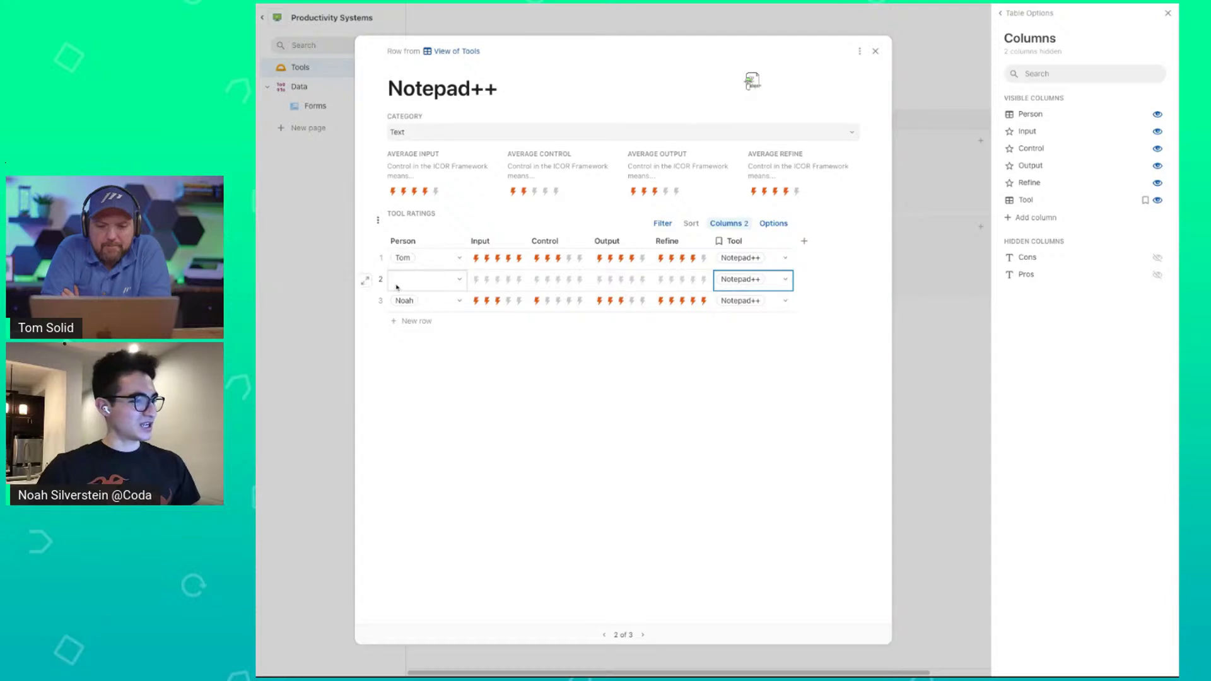
pyautogui.press('super+shift+BackSpace')
# Hide the Tool column in the Tool Ratings table and fit the Person column to its contents.
pyautogui.click(737, 242)
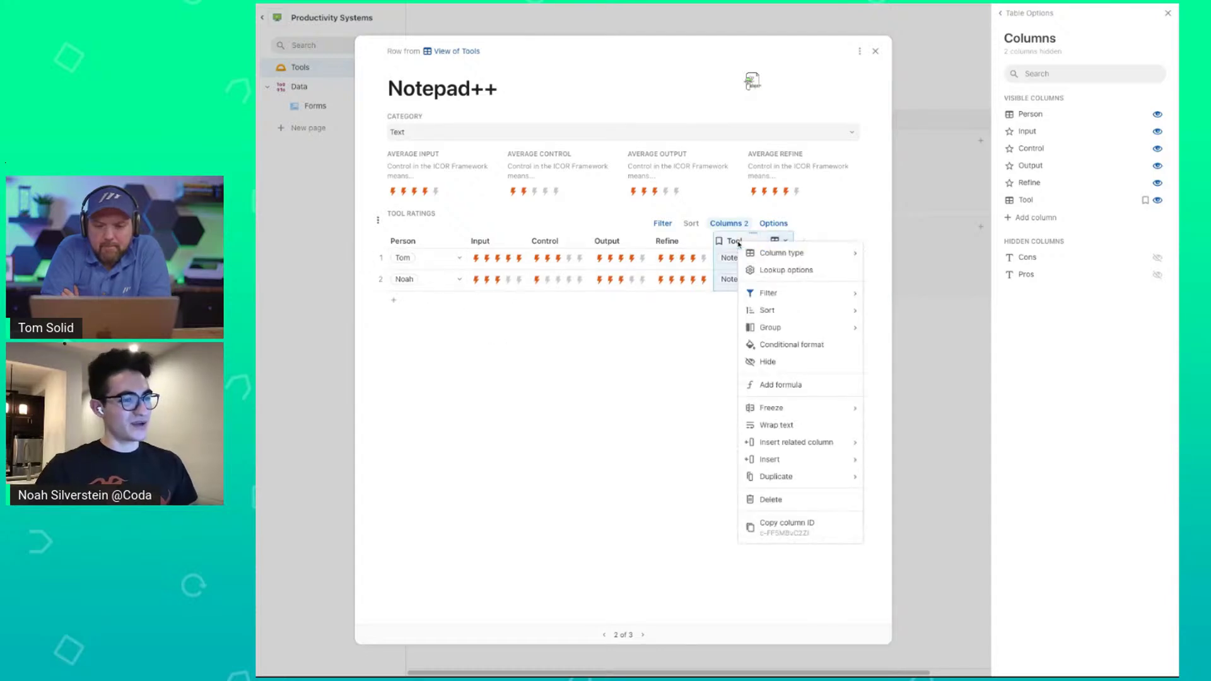
pyautogui.click(773, 363)
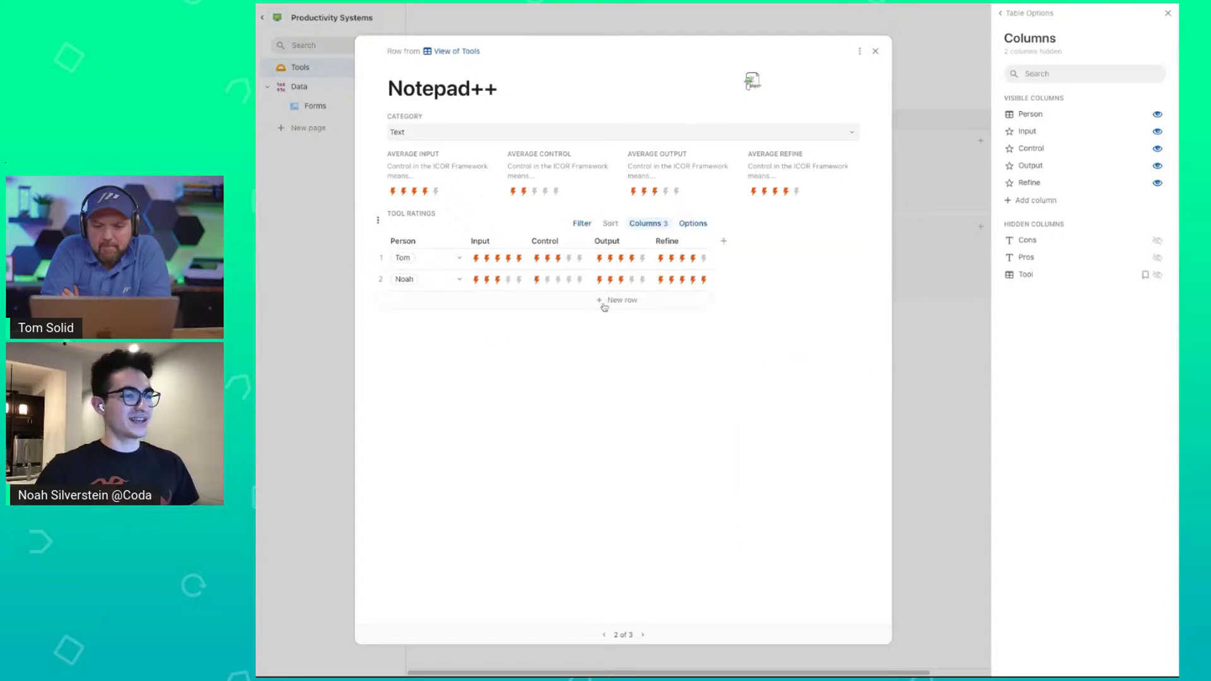
pyautogui.moveTo(463, 241); pyautogui.dragTo(590, 241)
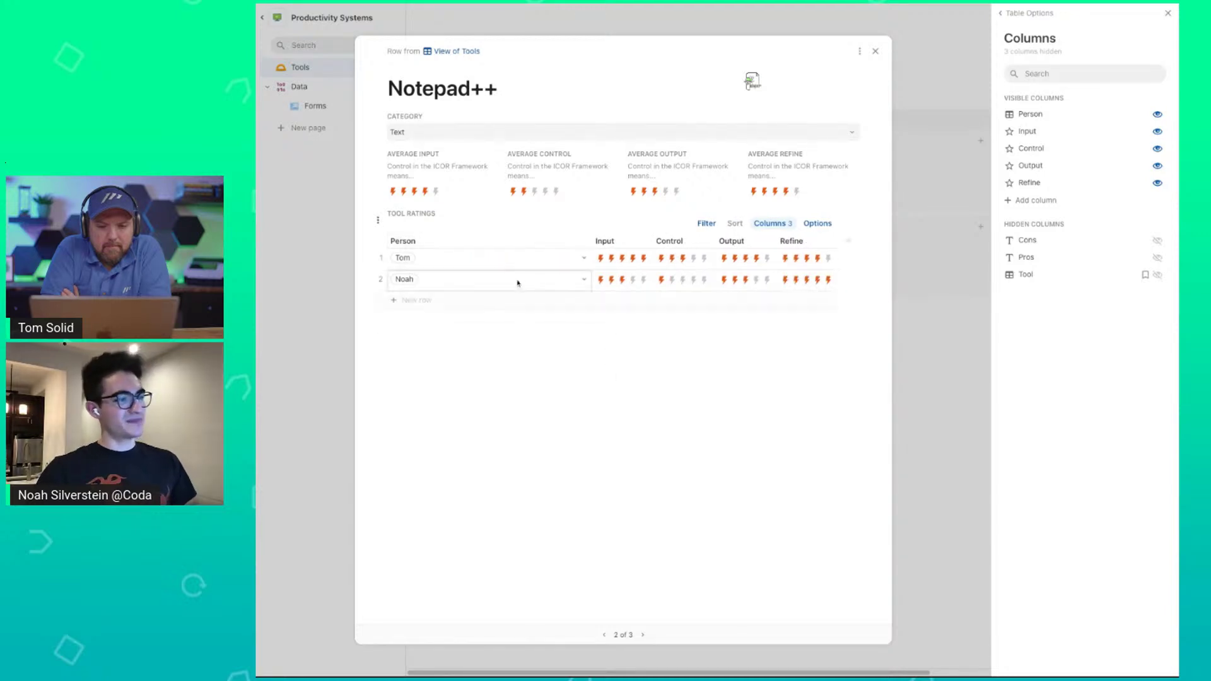
pyautogui.doubleClick(590, 241)
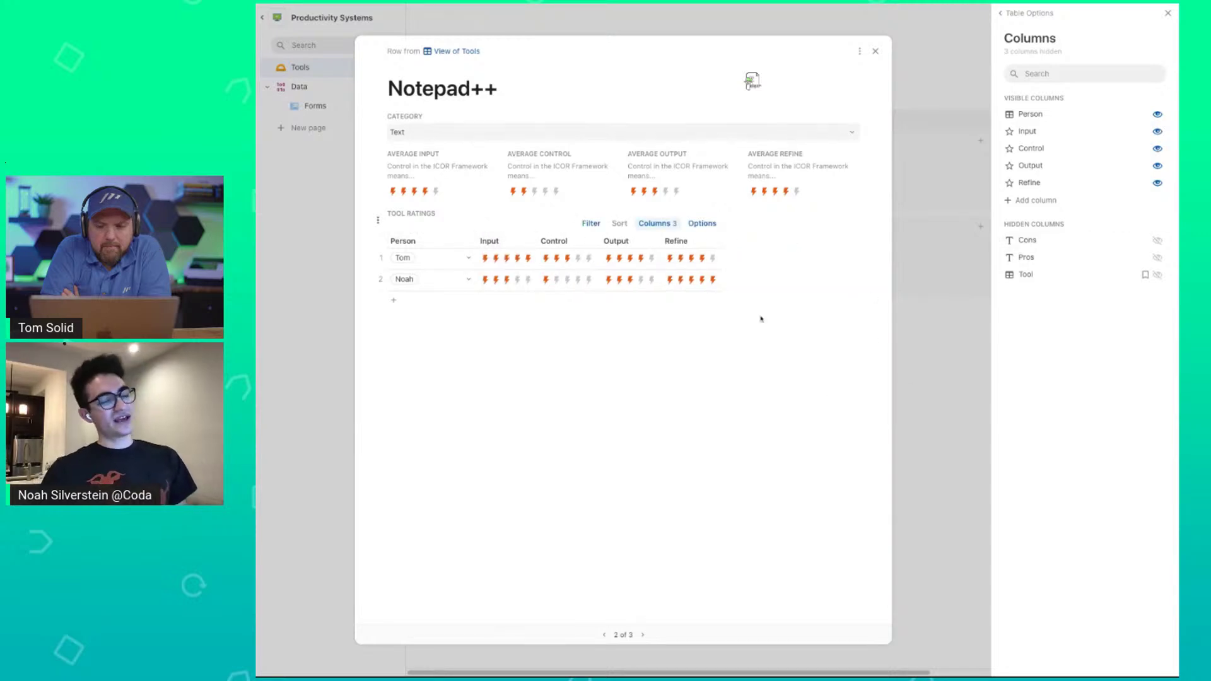
# Try the Cards layout for Tool Ratings, return to the Table layout and widen the rating columns.
pyautogui.click(703, 223)
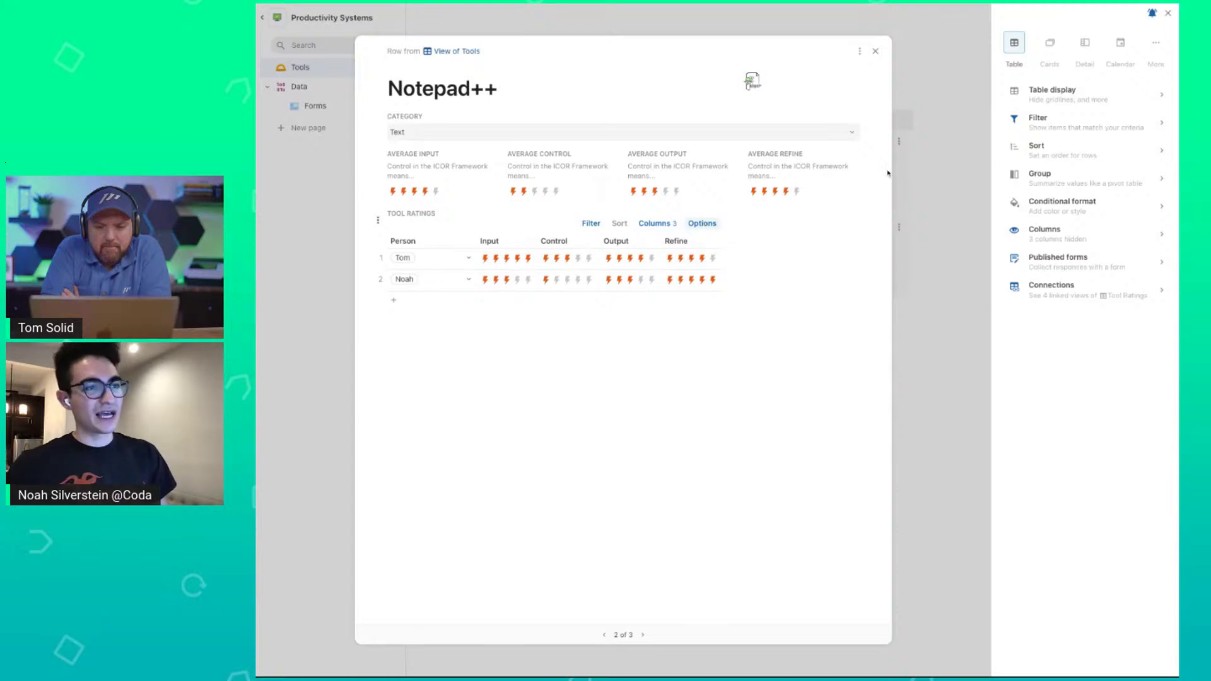
pyautogui.click(1045, 48)
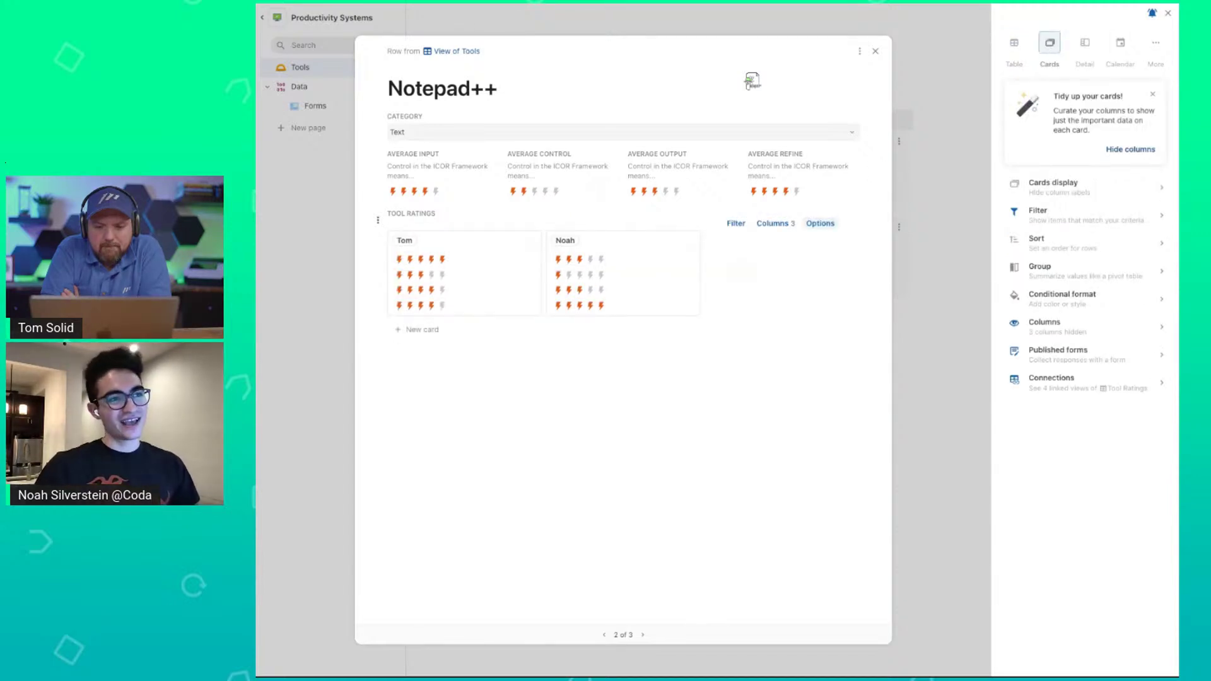
pyautogui.click(1017, 47)
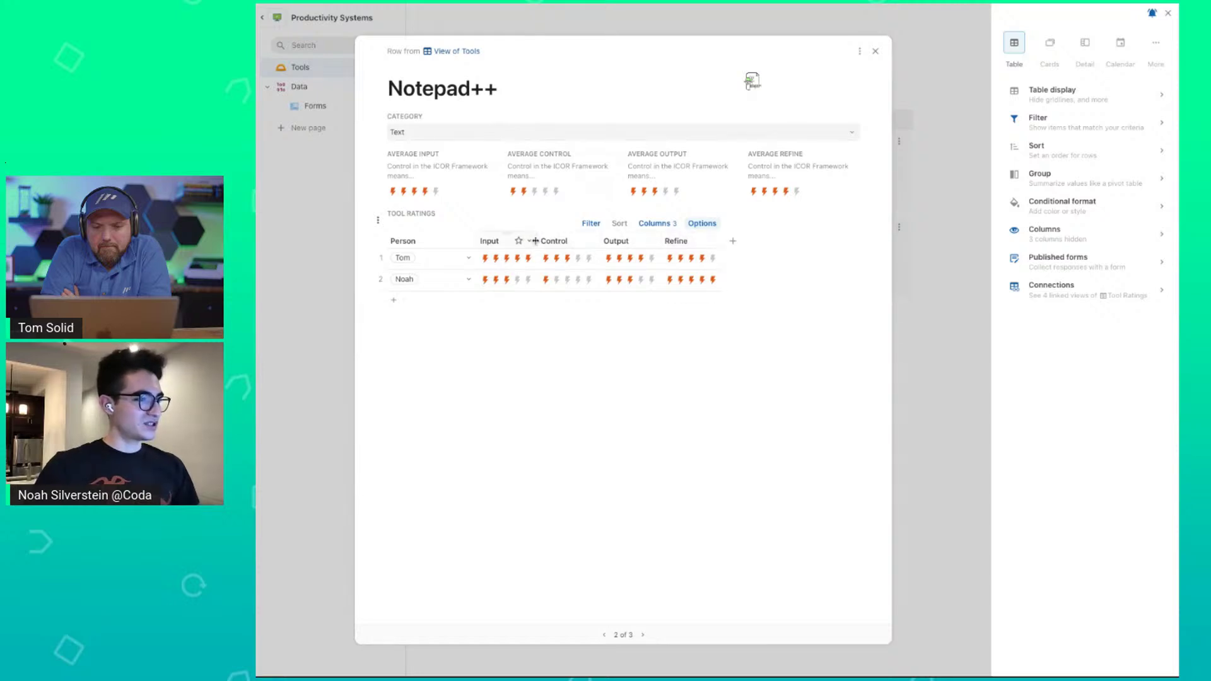
pyautogui.moveTo(534, 241); pyautogui.dragTo(792, 241)
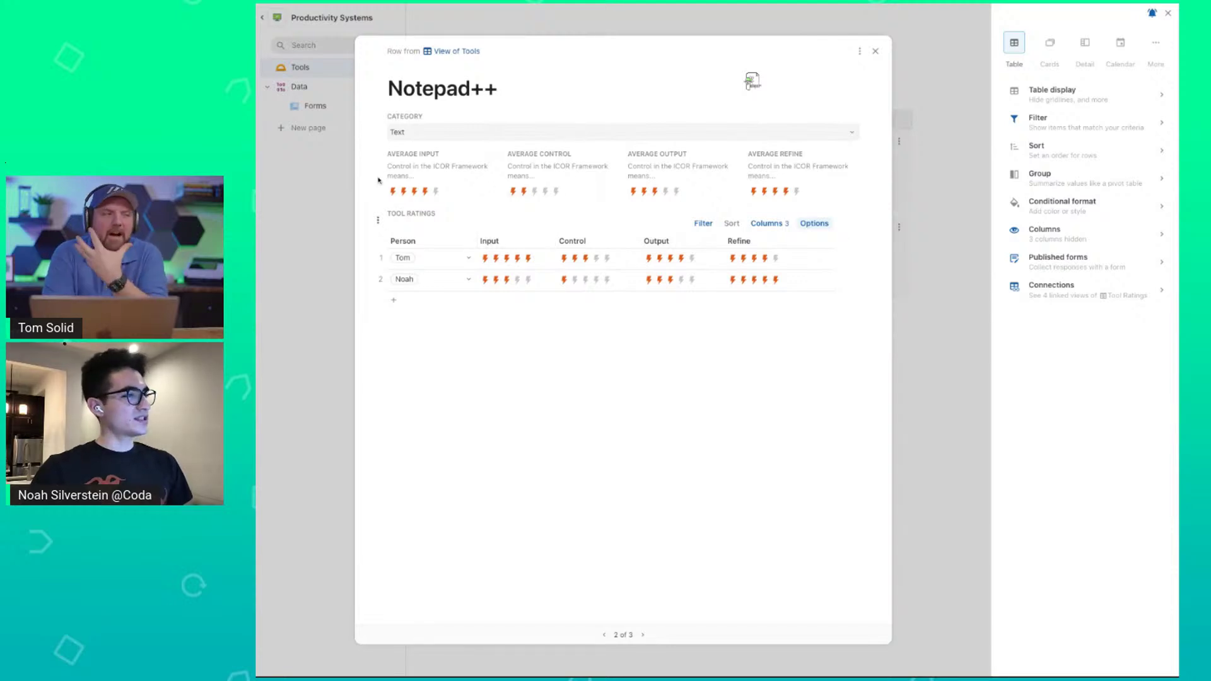
pyautogui.moveTo(488, 167); pyautogui.dragTo(376, 168)
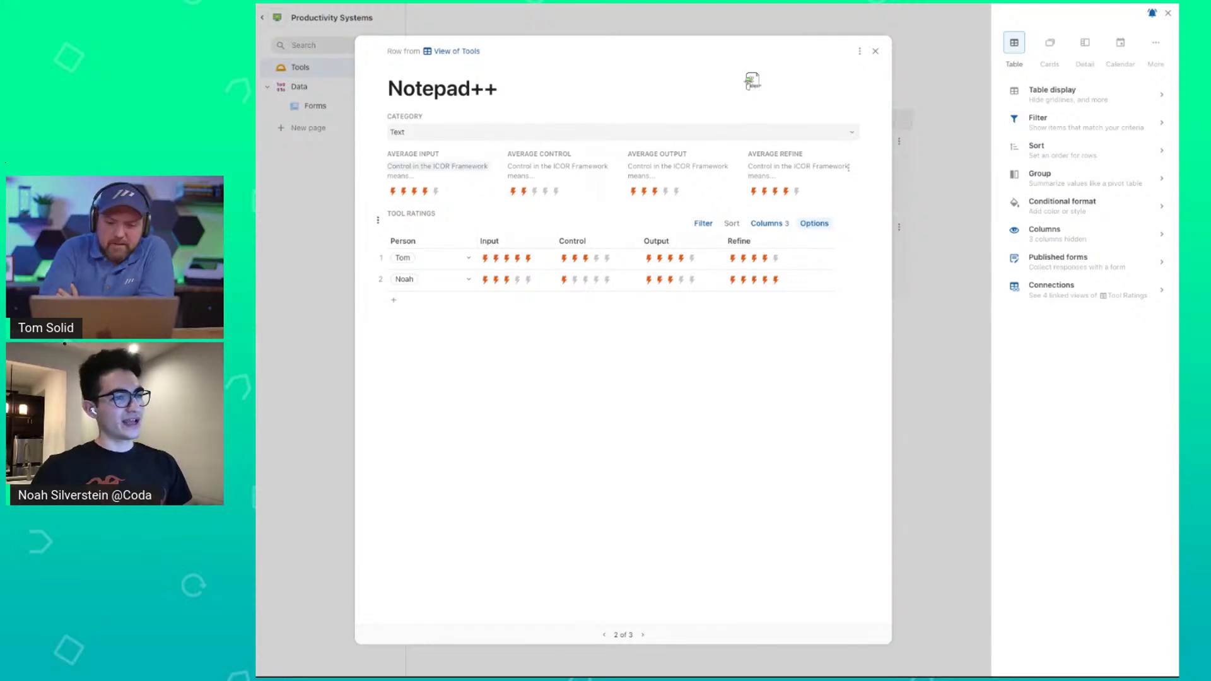
pyautogui.click(448, 179)
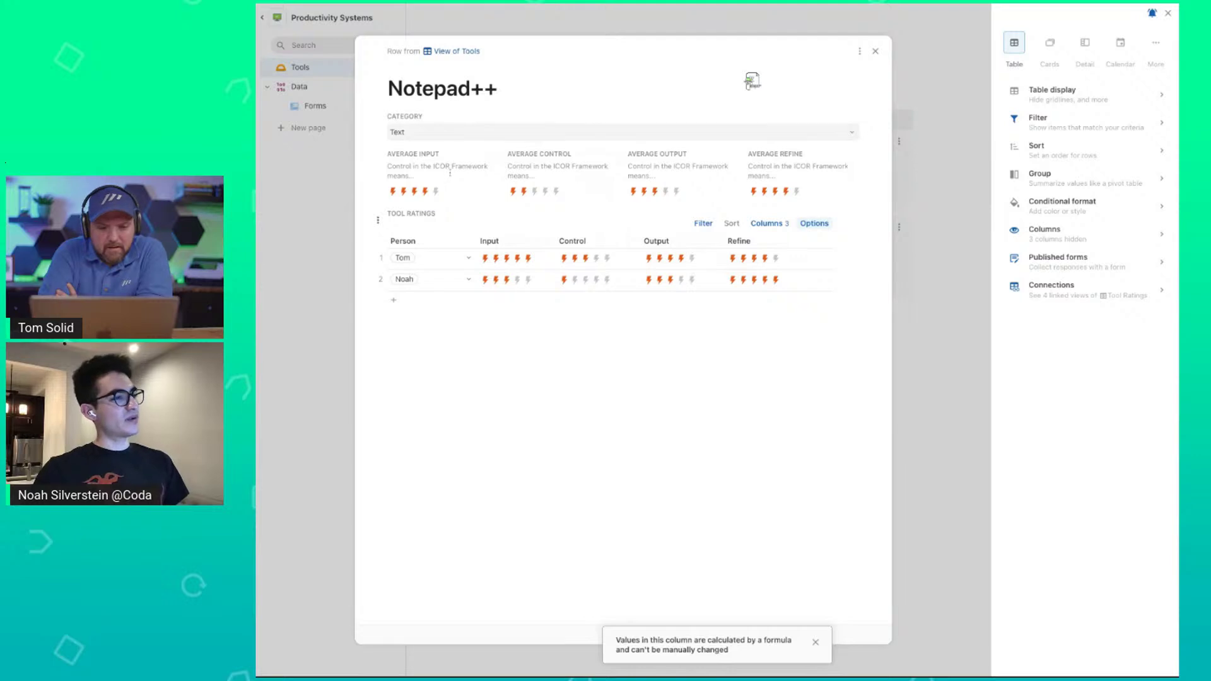
pyautogui.doubleClick(520, 166)
pyautogui.click(672, 171)
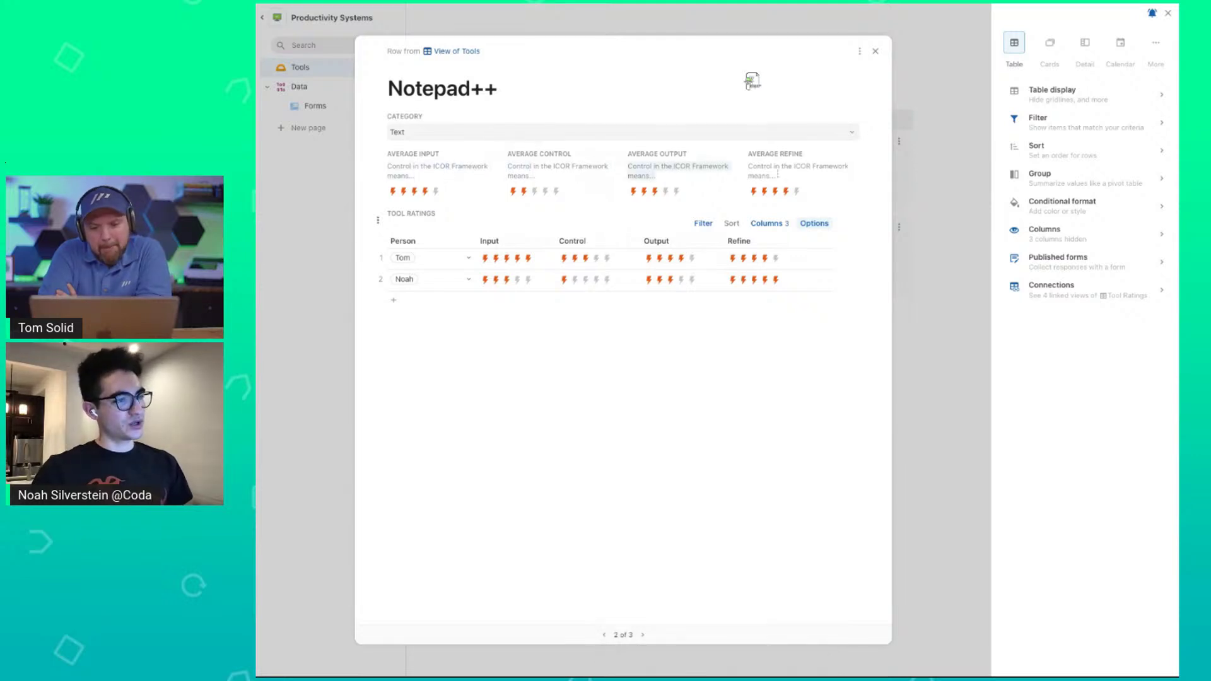
pyautogui.rightClick(510, 242)
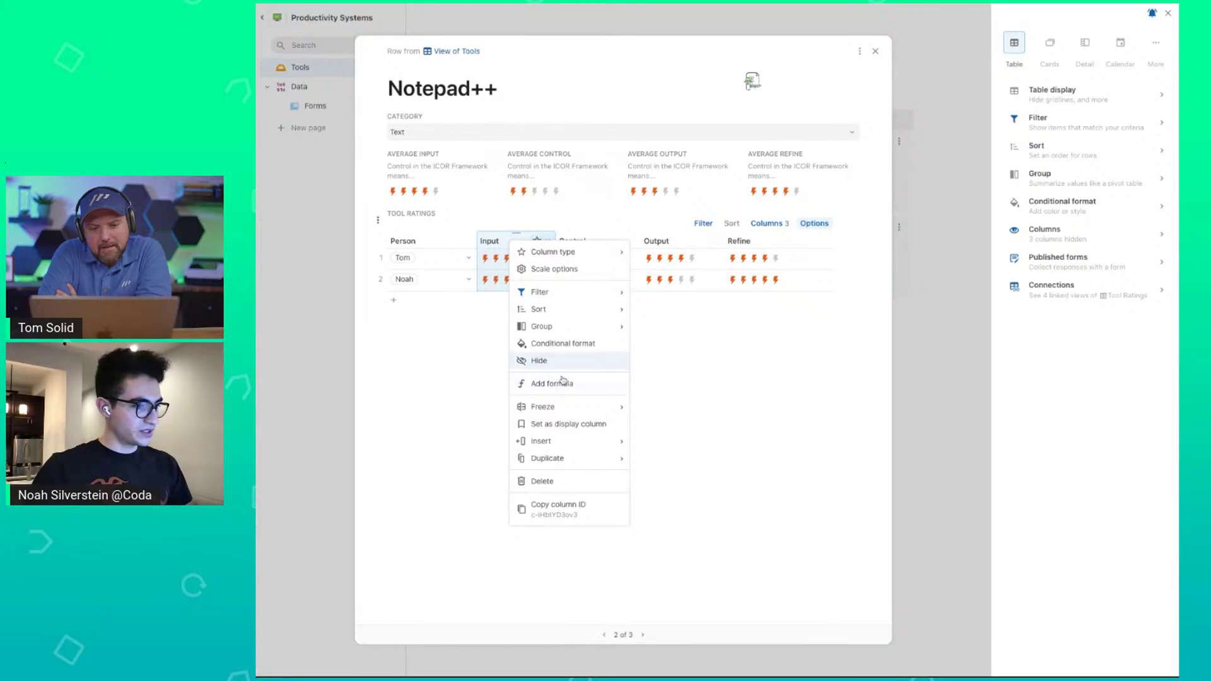
pyautogui.moveTo(569, 404)
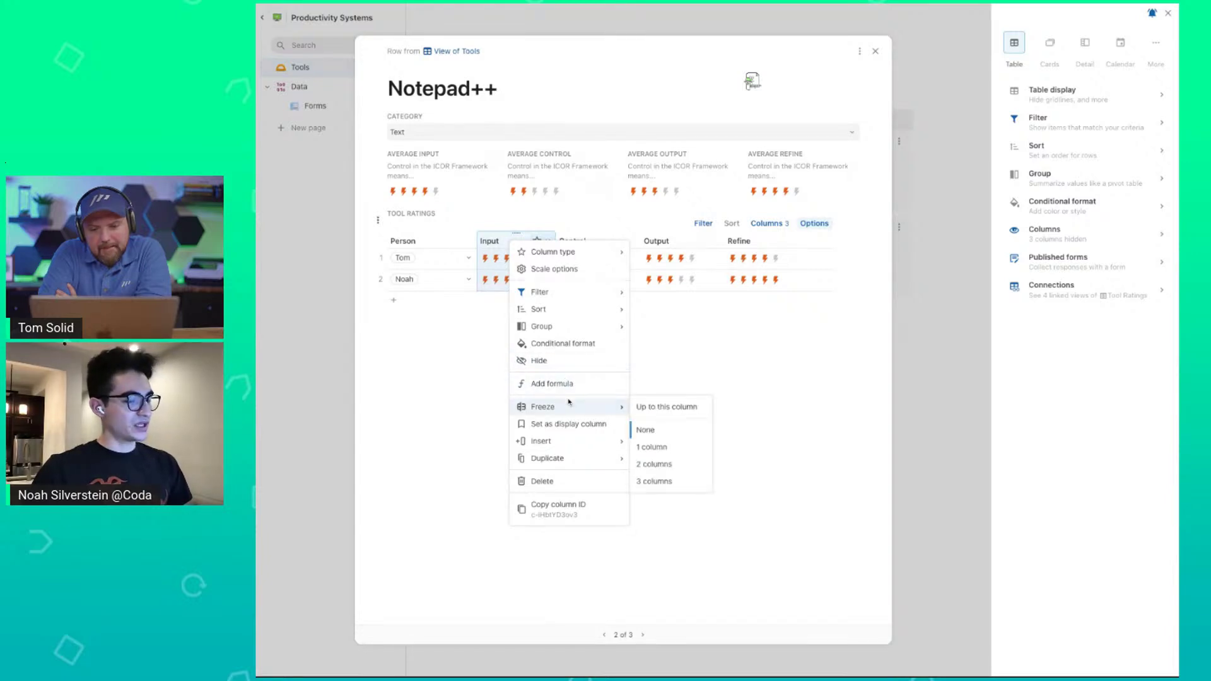
pyautogui.click(467, 392)
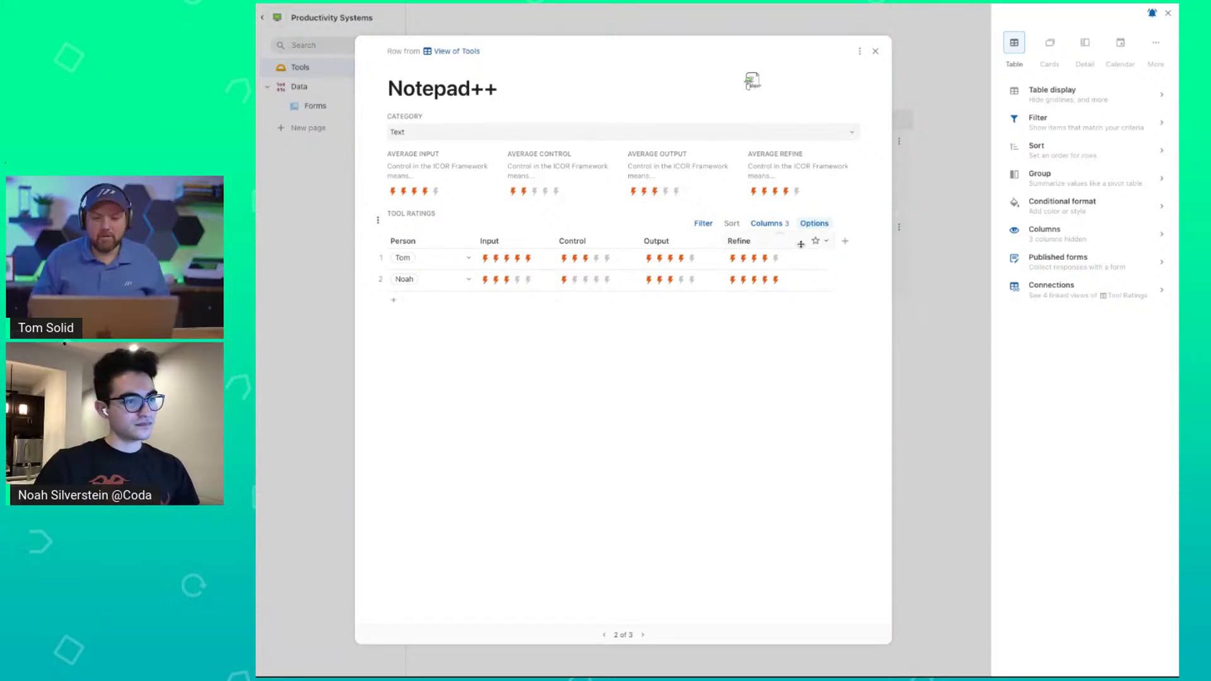
# Add a column named ICOR Score to the Tool Ratings table and narrow the rating columns to make room for it.
pyautogui.click(846, 242)
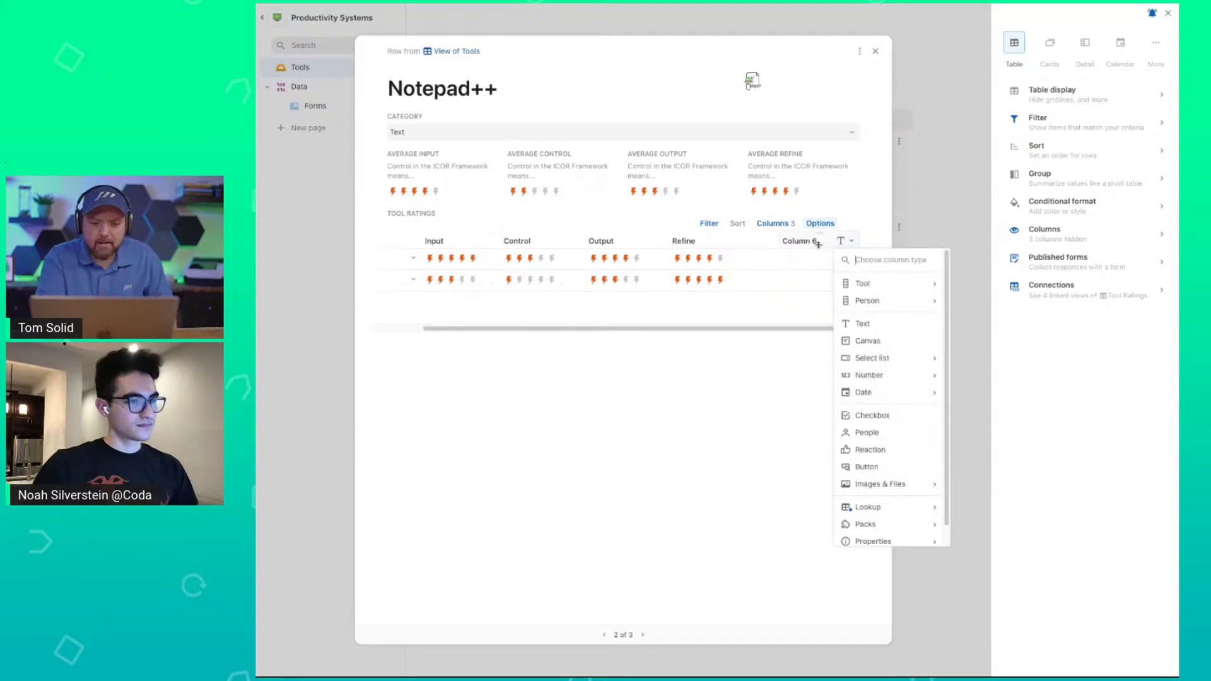
pyautogui.doubleClick(800, 242)
pyautogui.write('ICOR Score')
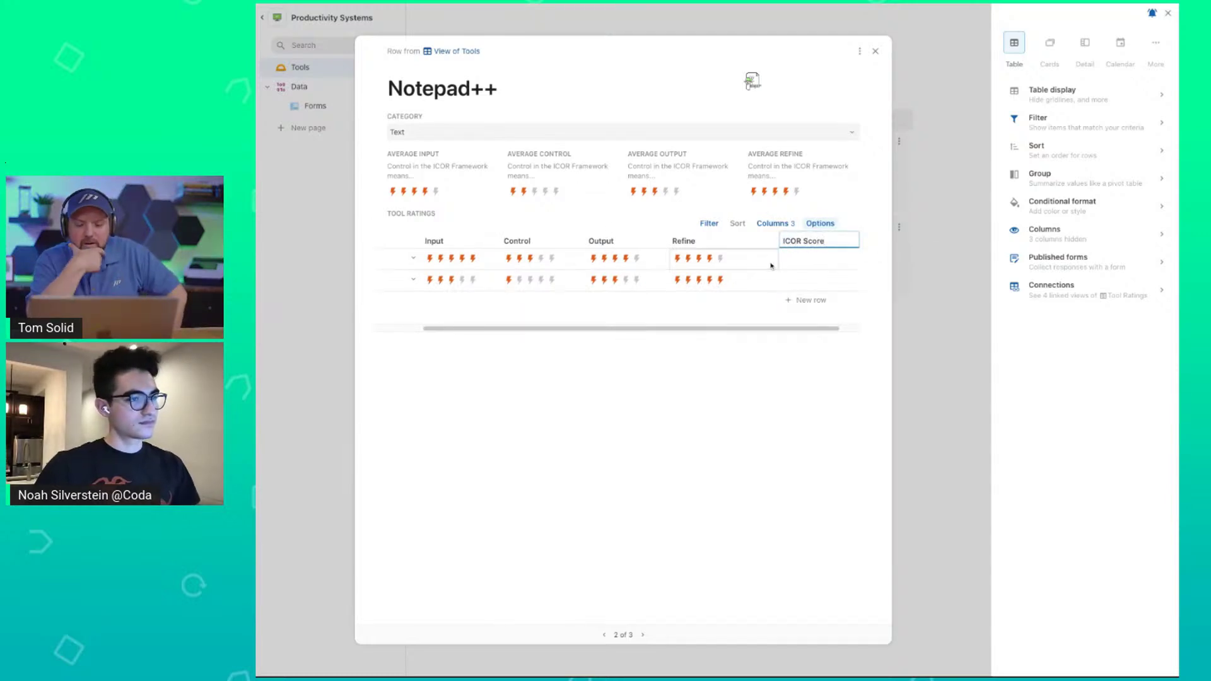
pyautogui.press('Return')
pyautogui.moveTo(782, 242); pyautogui.dragTo(527, 241)
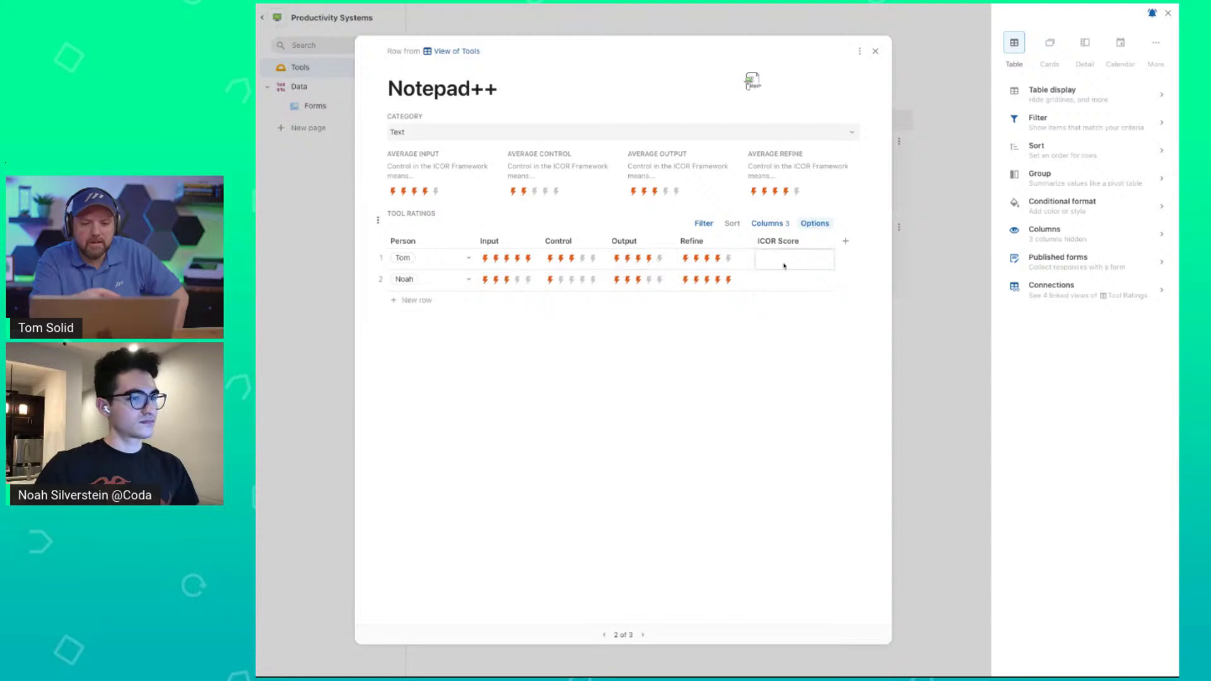
# Hide the Input, Control, Output and Refine columns together in the Tool Ratings table.
pyautogui.click(498, 241)
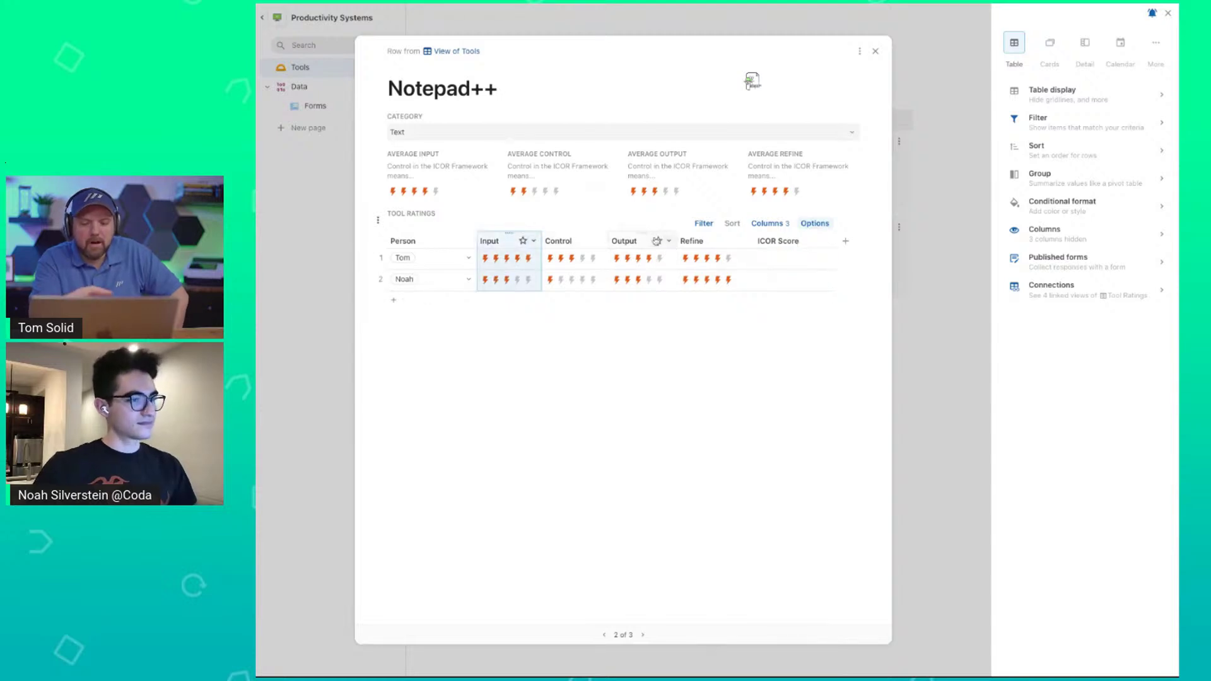
pyautogui.keyDown('shift'); pyautogui.click(725, 241); pyautogui.keyUp('shift')
pyautogui.click(736, 240)
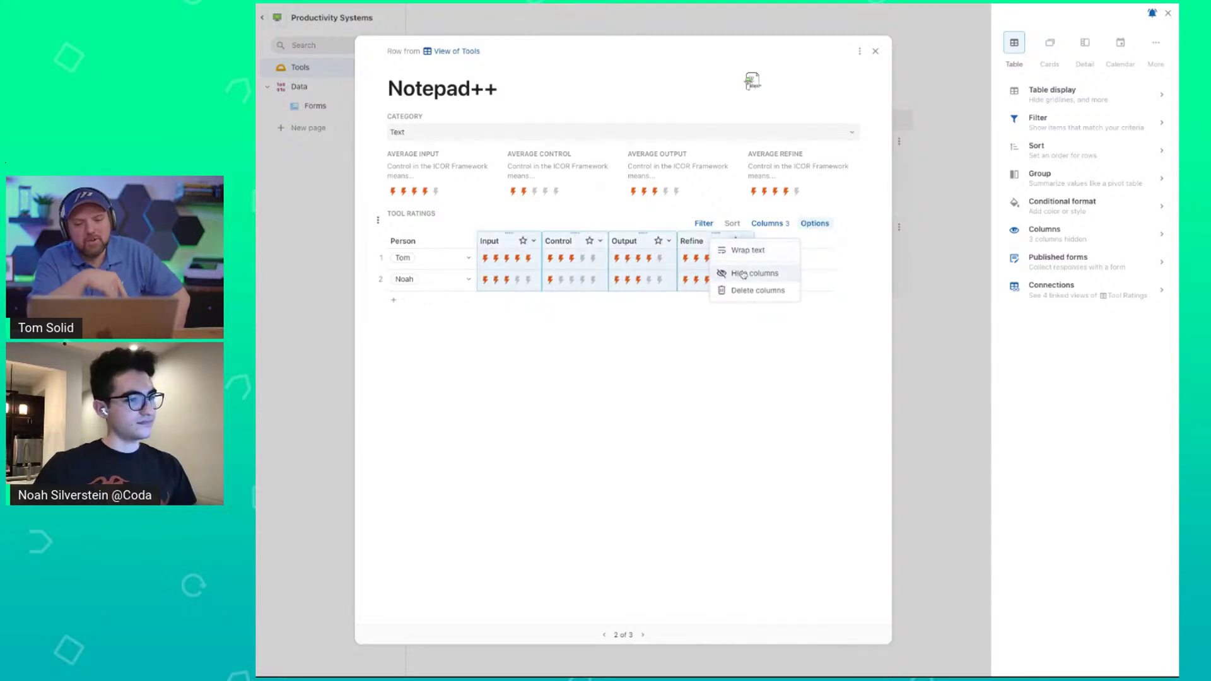
pyautogui.click(743, 274)
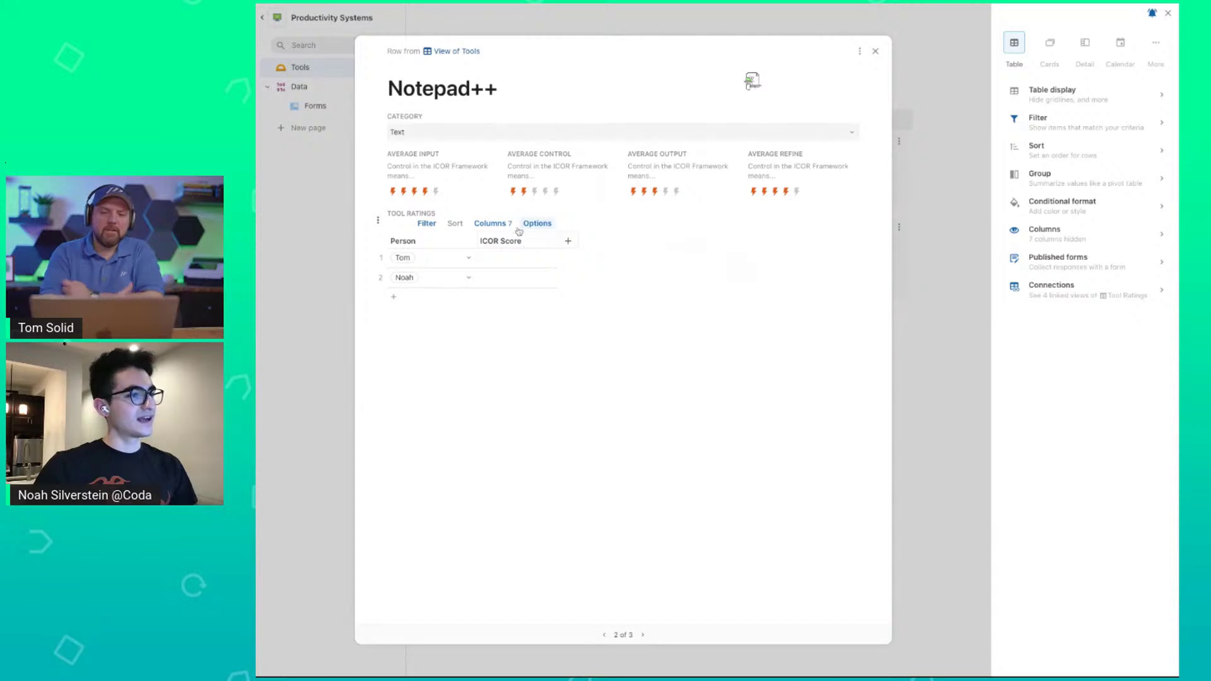
# Show the hidden Pros and Cons columns in the Tool Ratings table.
pyautogui.click(493, 224)
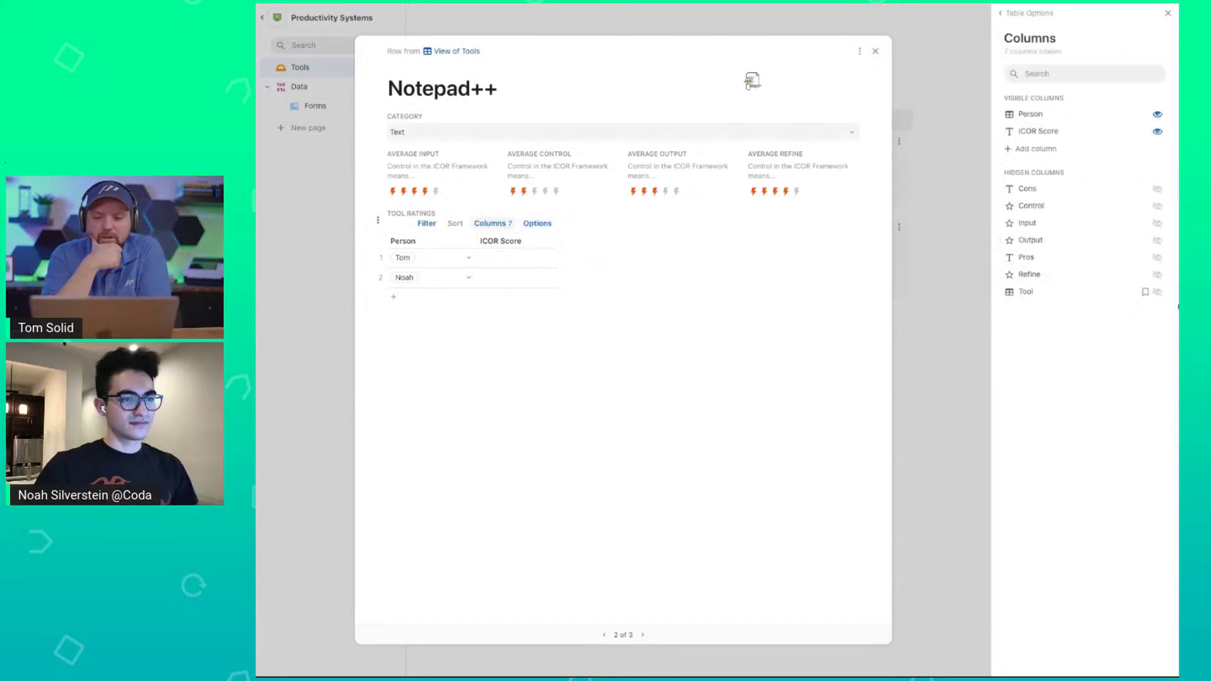
pyautogui.click(1158, 258)
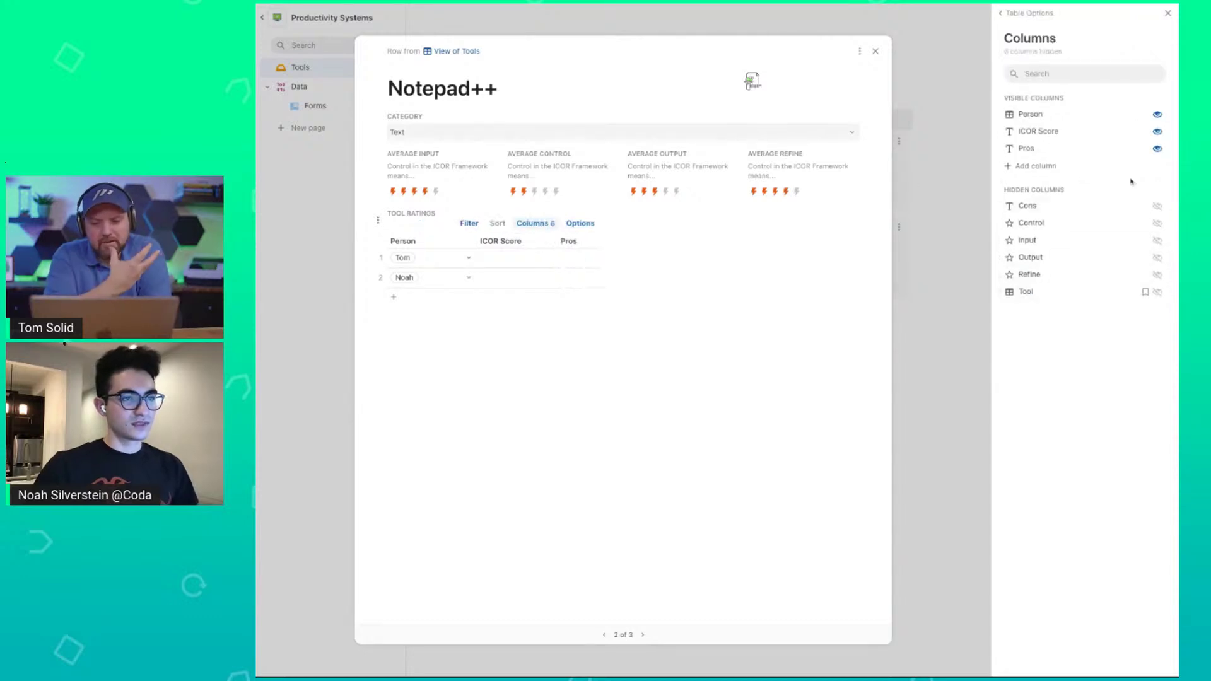
pyautogui.click(1157, 207)
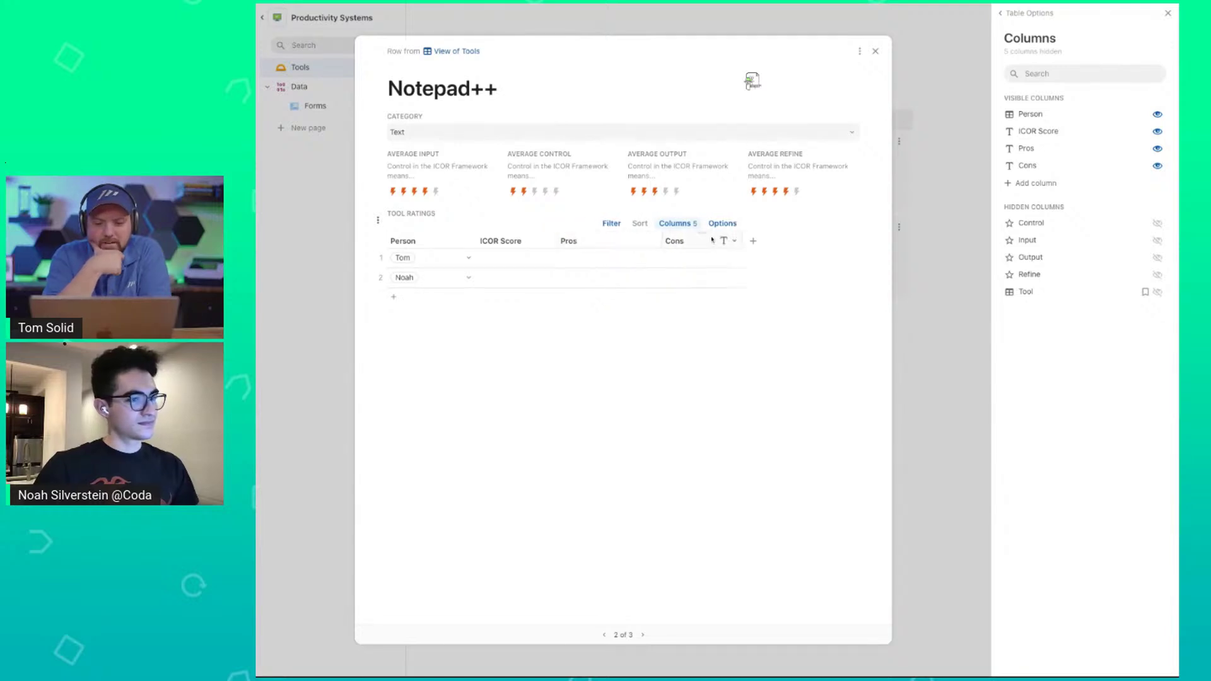
pyautogui.click(737, 240)
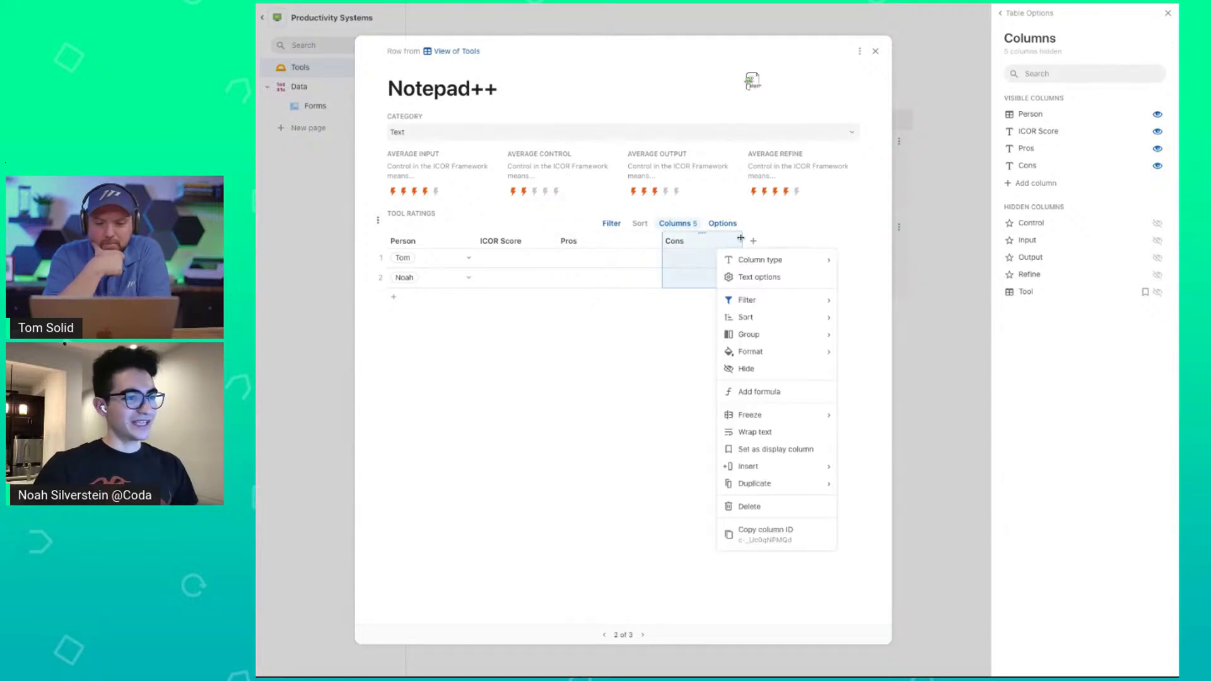
pyautogui.click(534, 262)
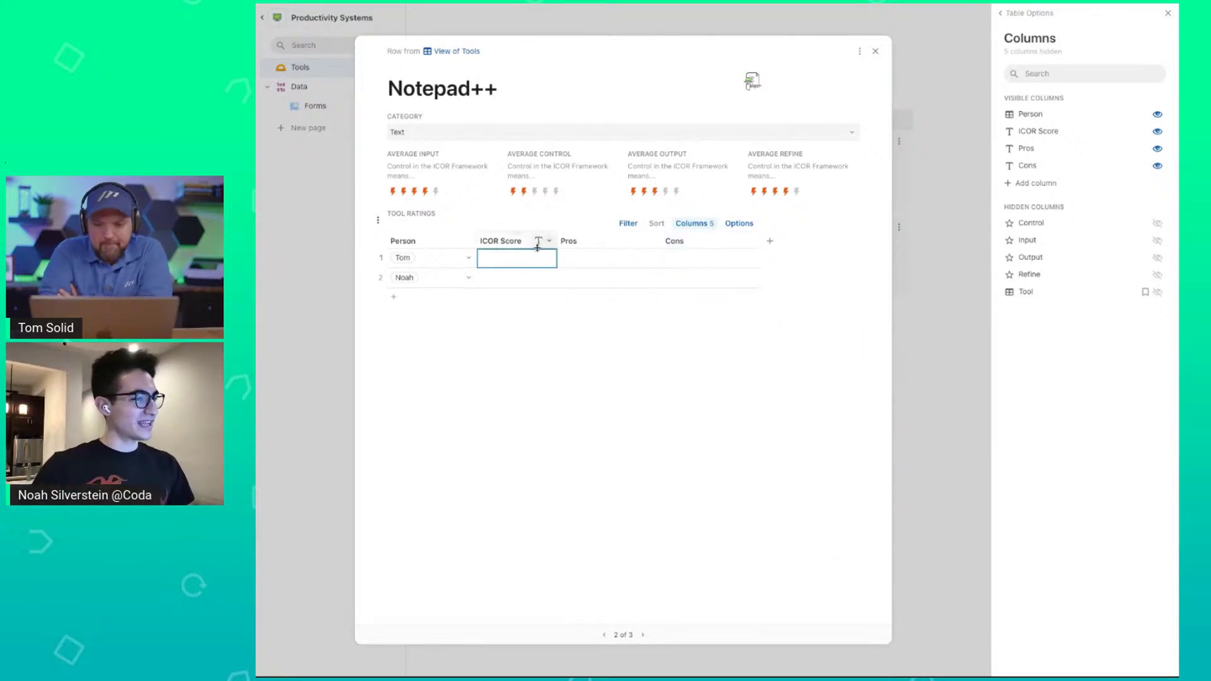
# Try the Scale column type with the lightning bolt icon for the ICOR Score column.
pyautogui.click(541, 242)
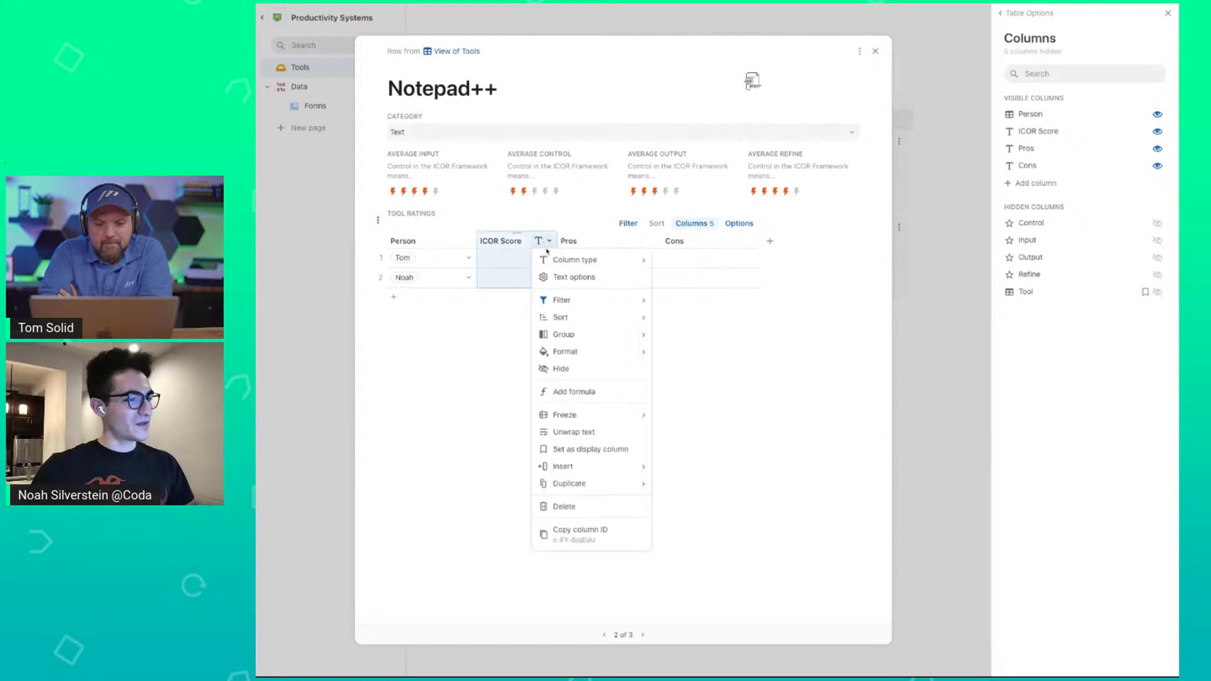
pyautogui.moveTo(562, 260)
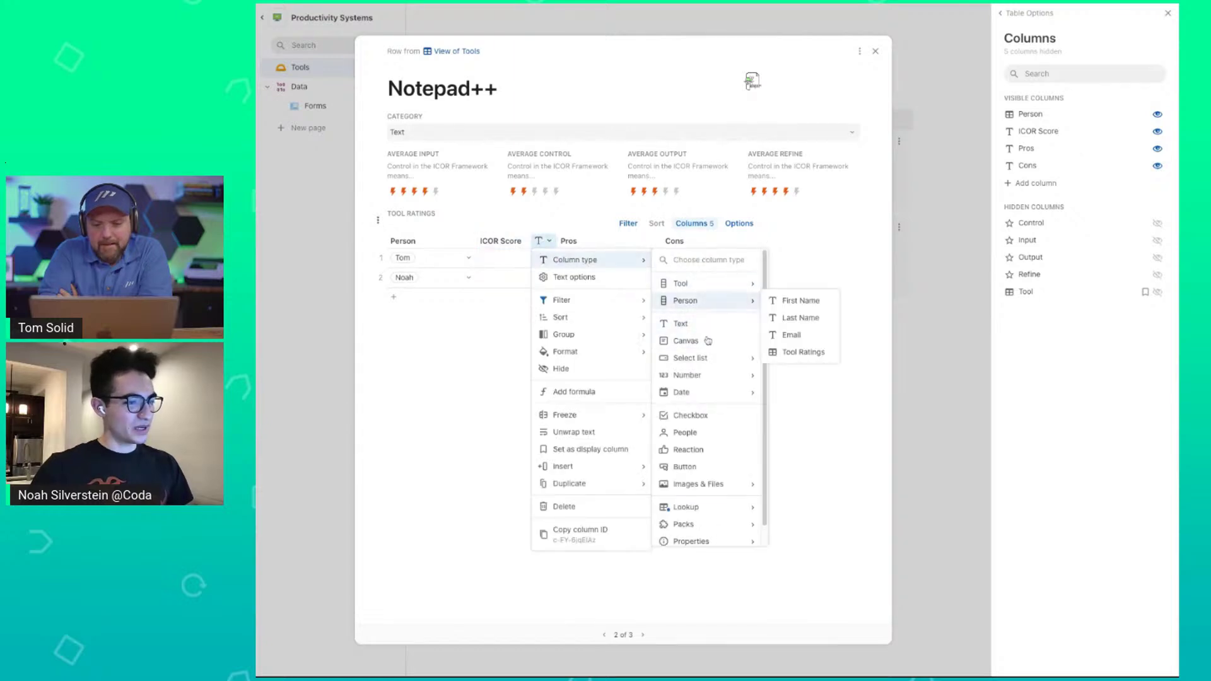
pyautogui.moveTo(704, 377)
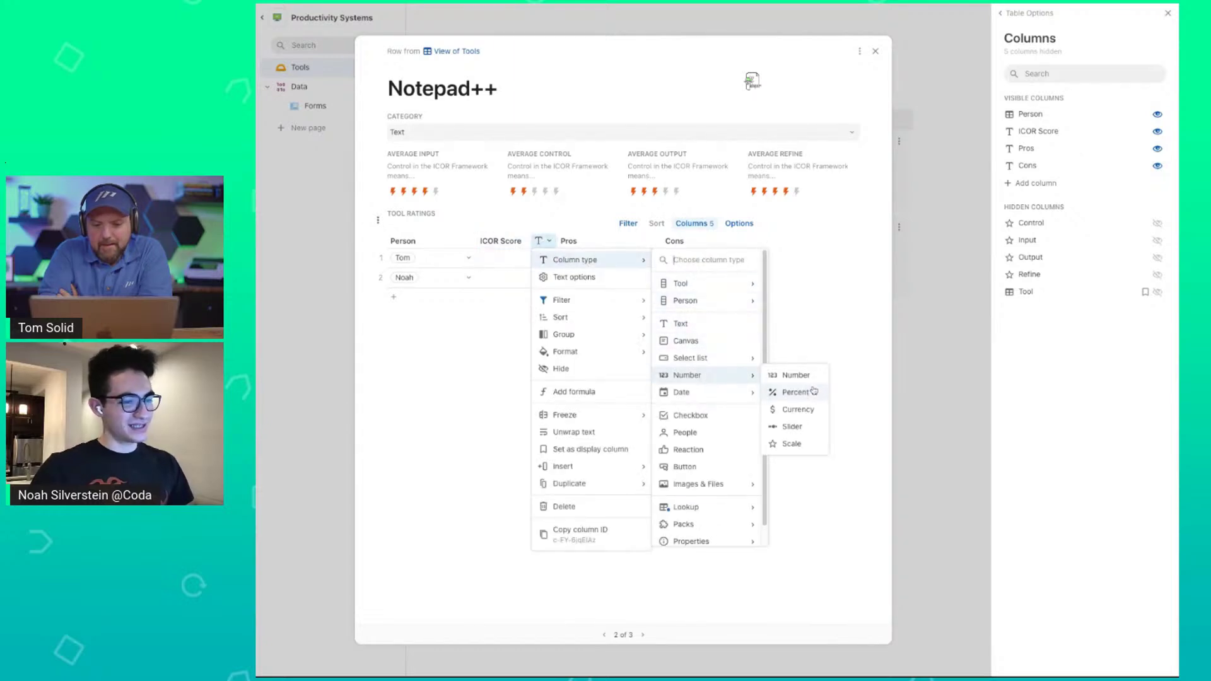
pyautogui.click(800, 445)
pyautogui.click(549, 241)
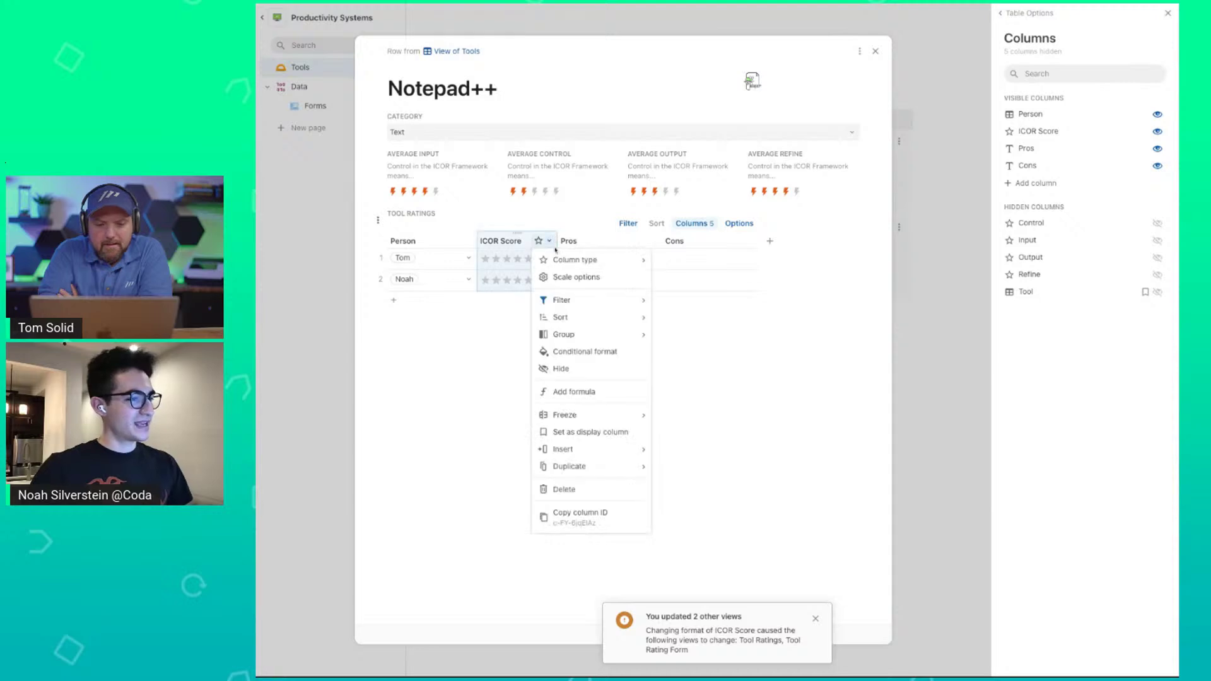
pyautogui.click(554, 277)
pyautogui.click(551, 327)
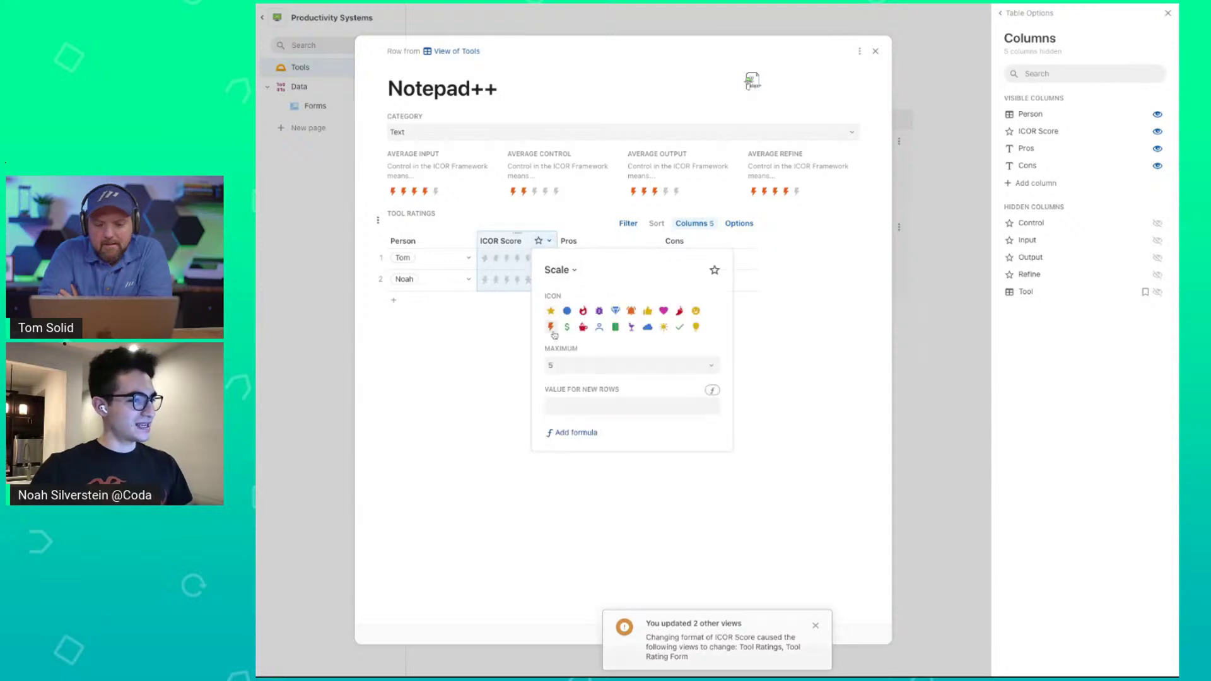
pyautogui.click(508, 267)
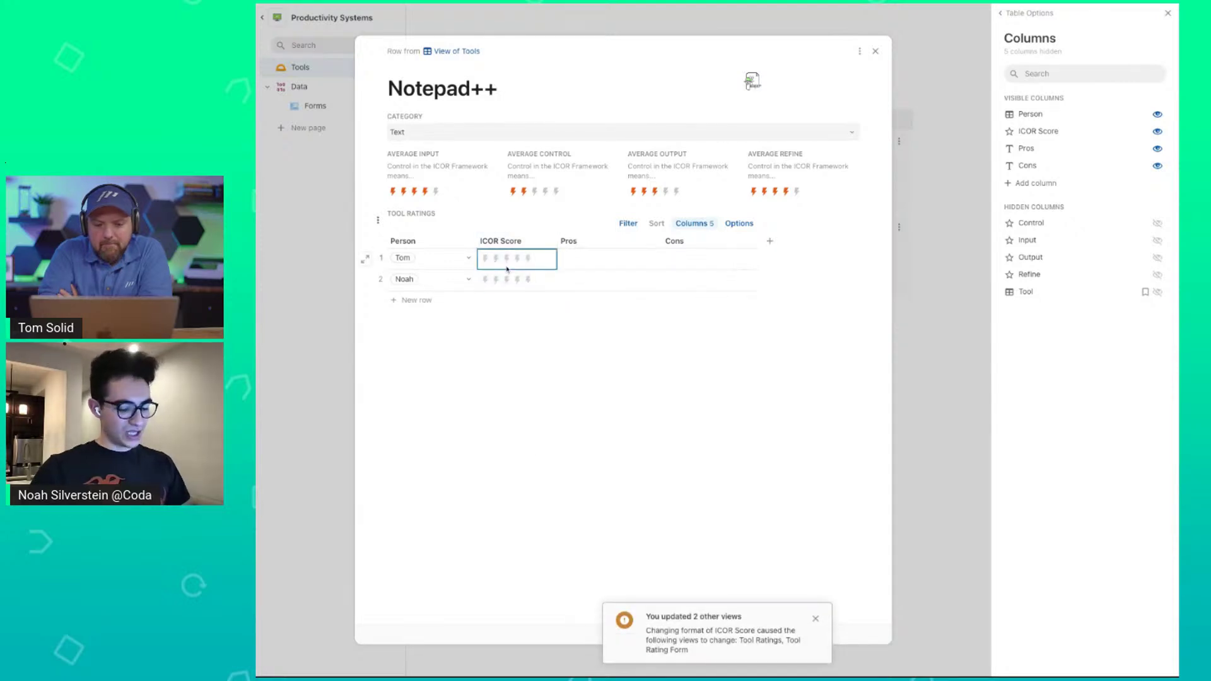
pyautogui.click(549, 241)
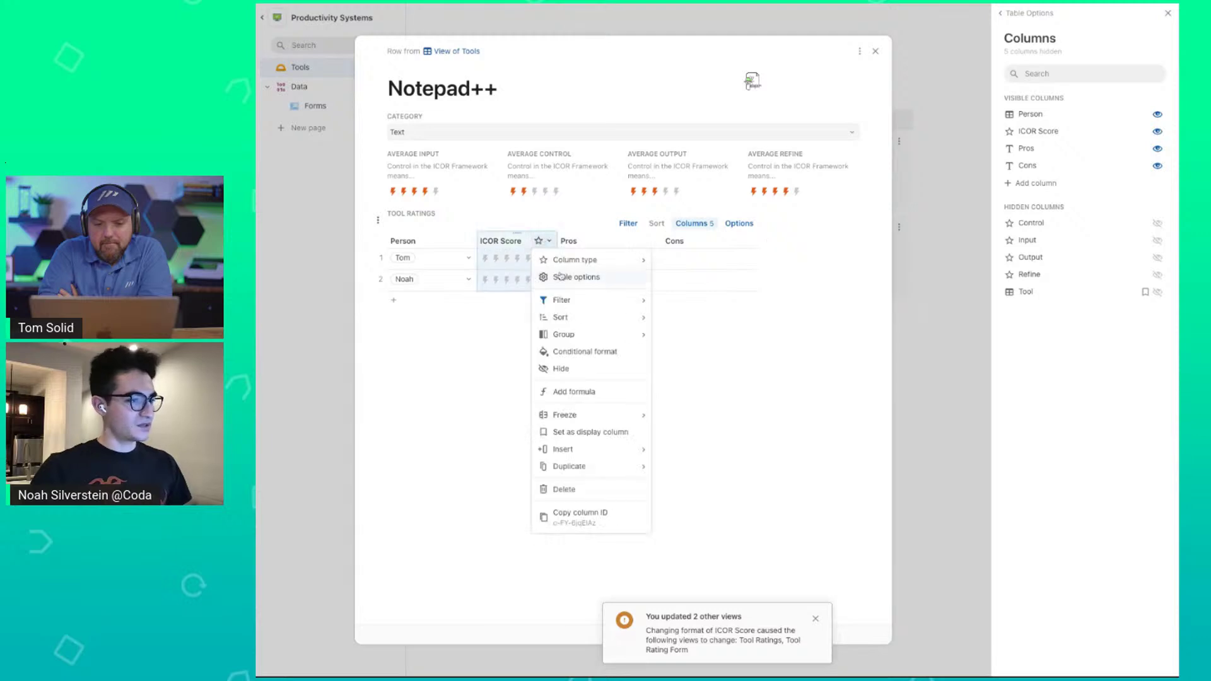
pyautogui.click(570, 279)
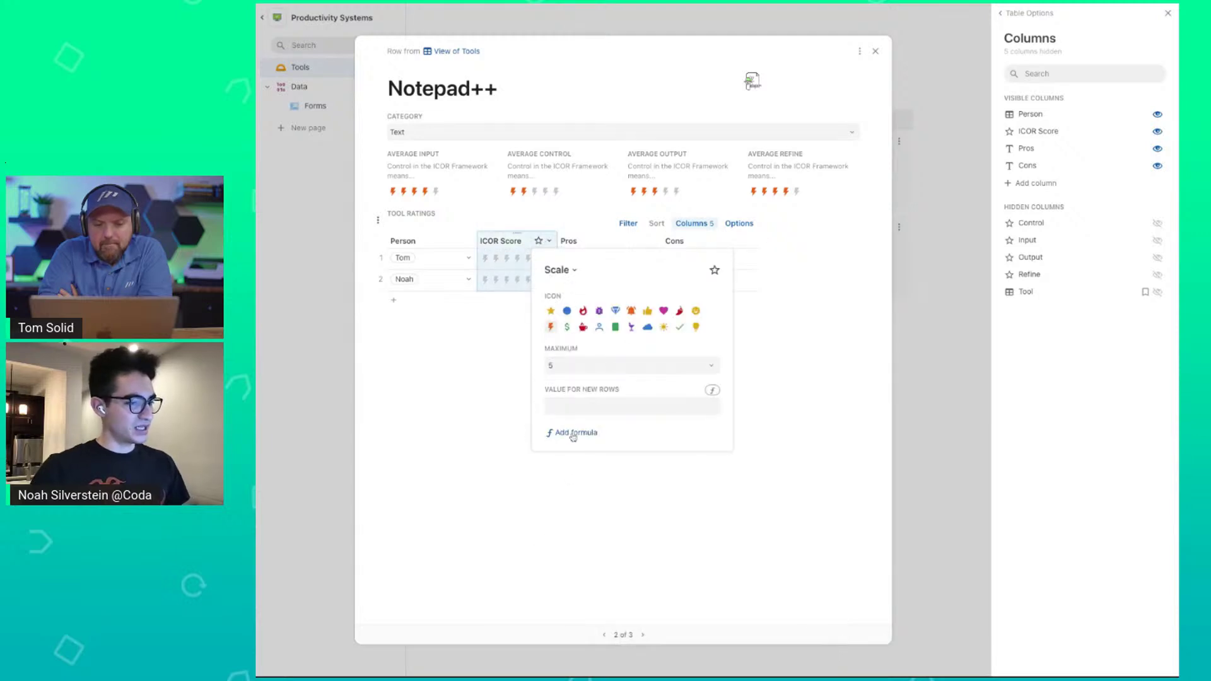
pyautogui.click(549, 242)
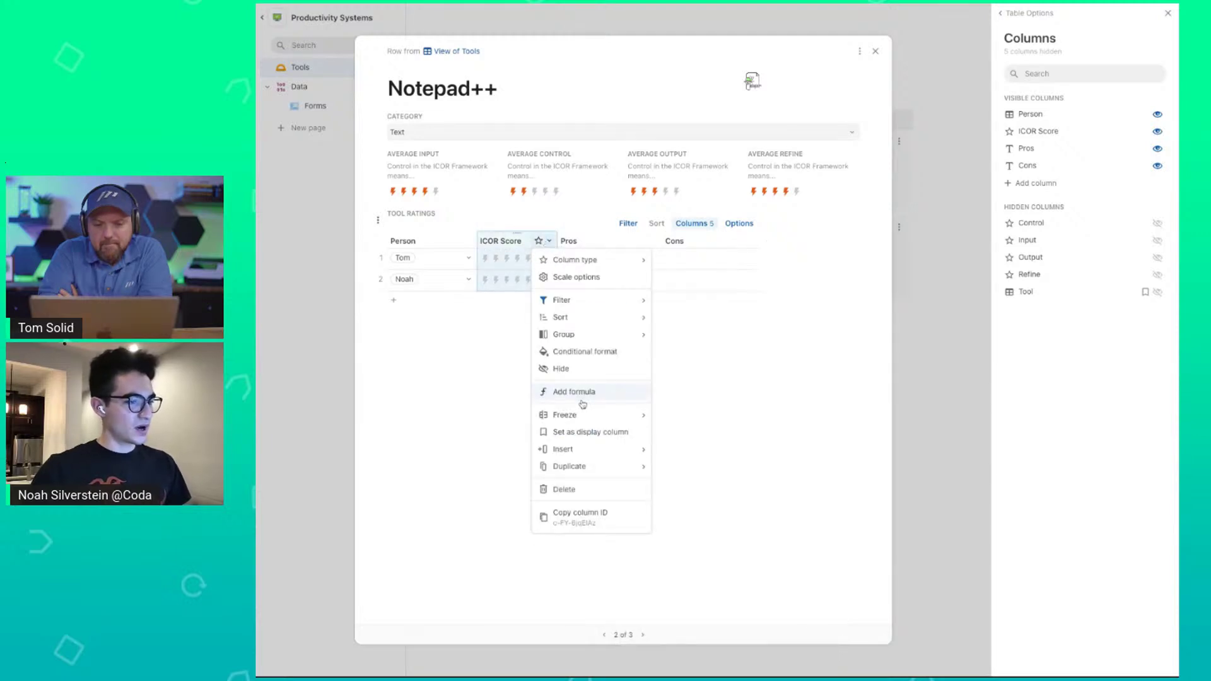
pyautogui.click(511, 270)
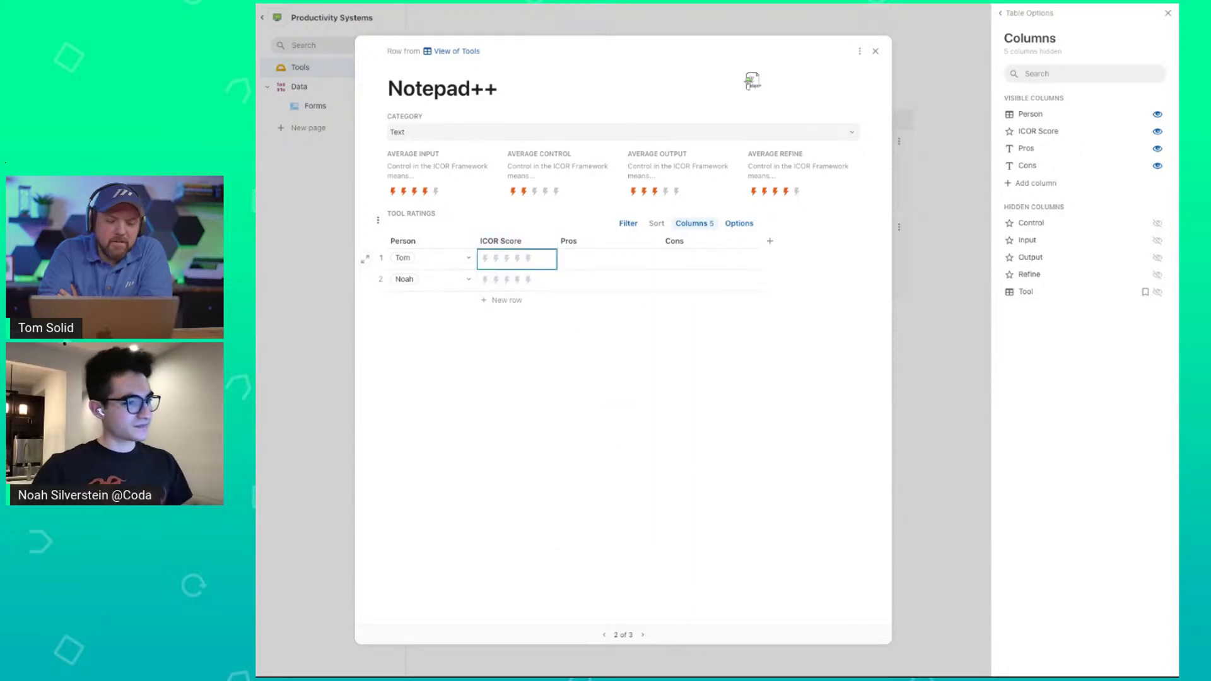
pyautogui.click(549, 241)
pyautogui.click(562, 278)
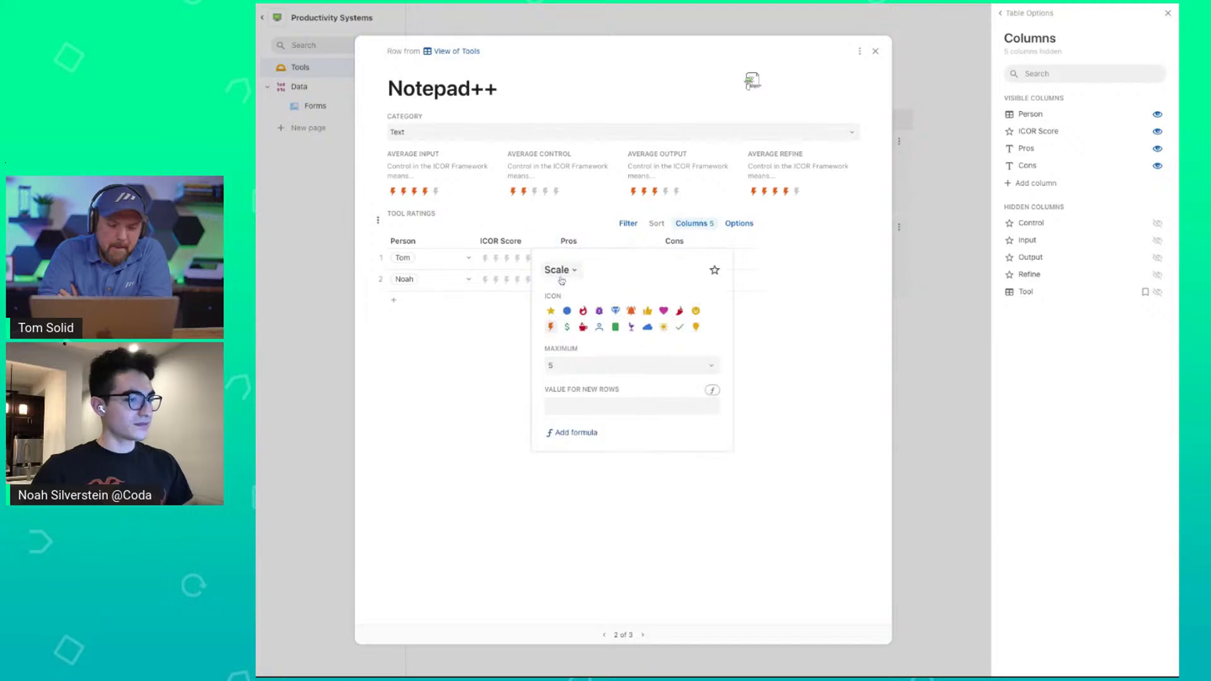
# Change the ICOR Score column's type to Percent.
pyautogui.click(538, 242)
pyautogui.moveTo(593, 260)
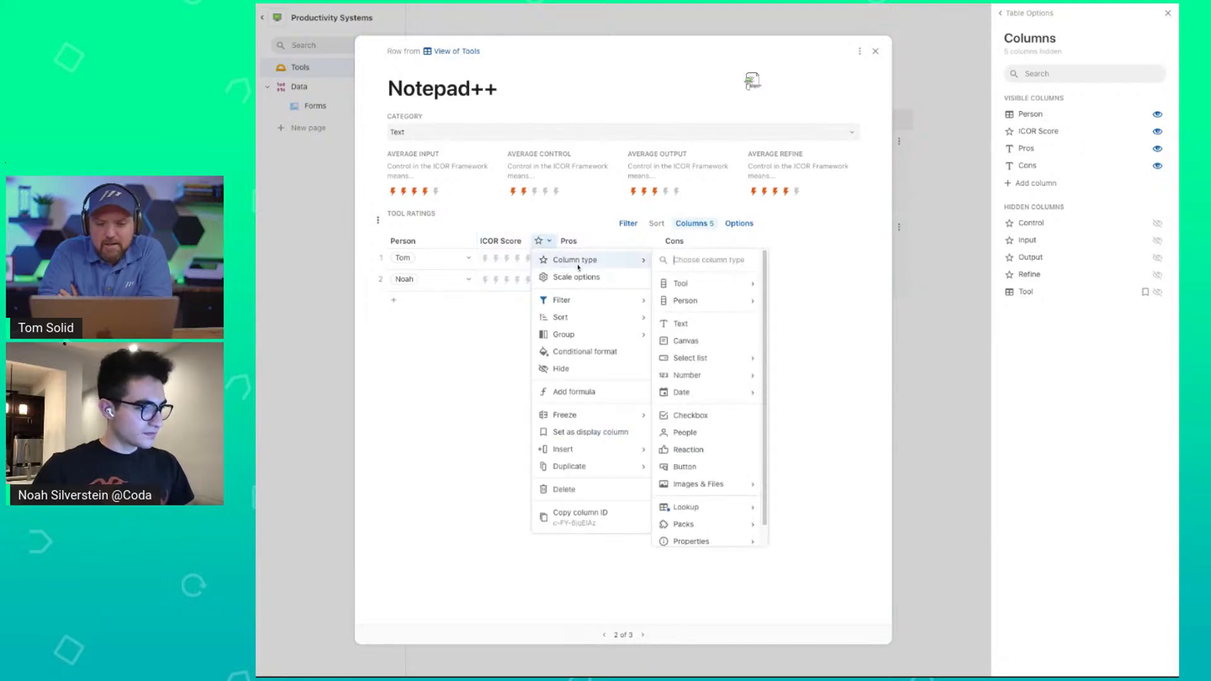
pyautogui.moveTo(700, 375)
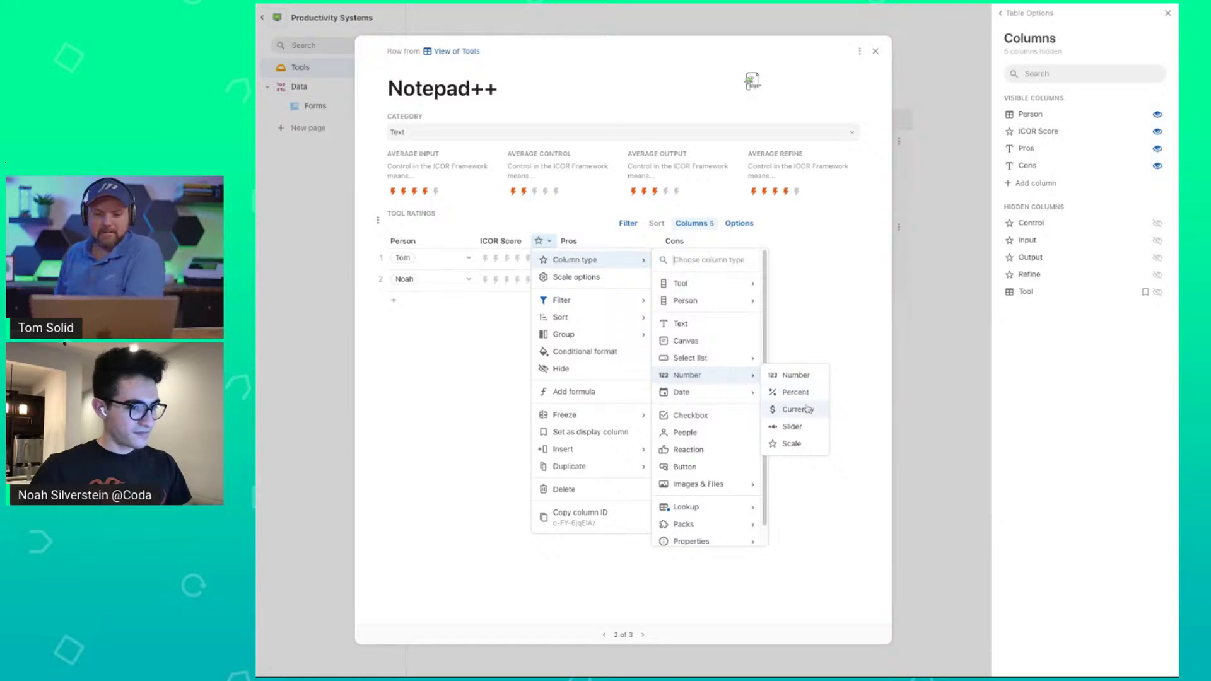
pyautogui.click(812, 393)
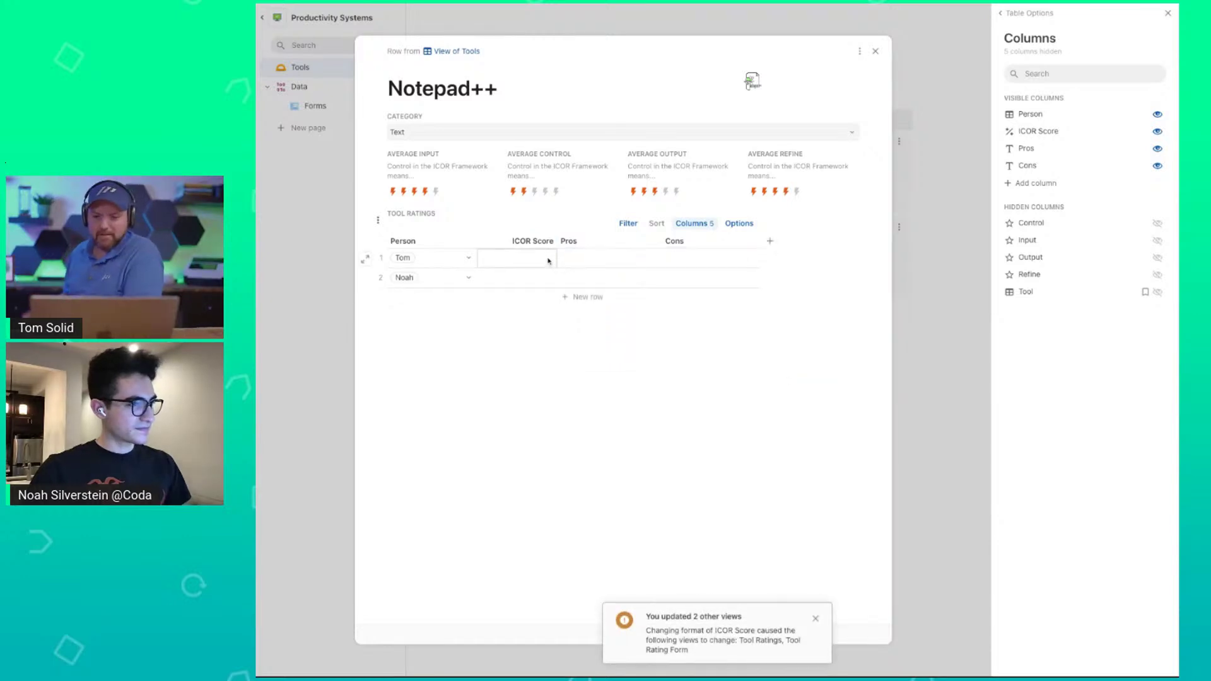
pyautogui.click(542, 260)
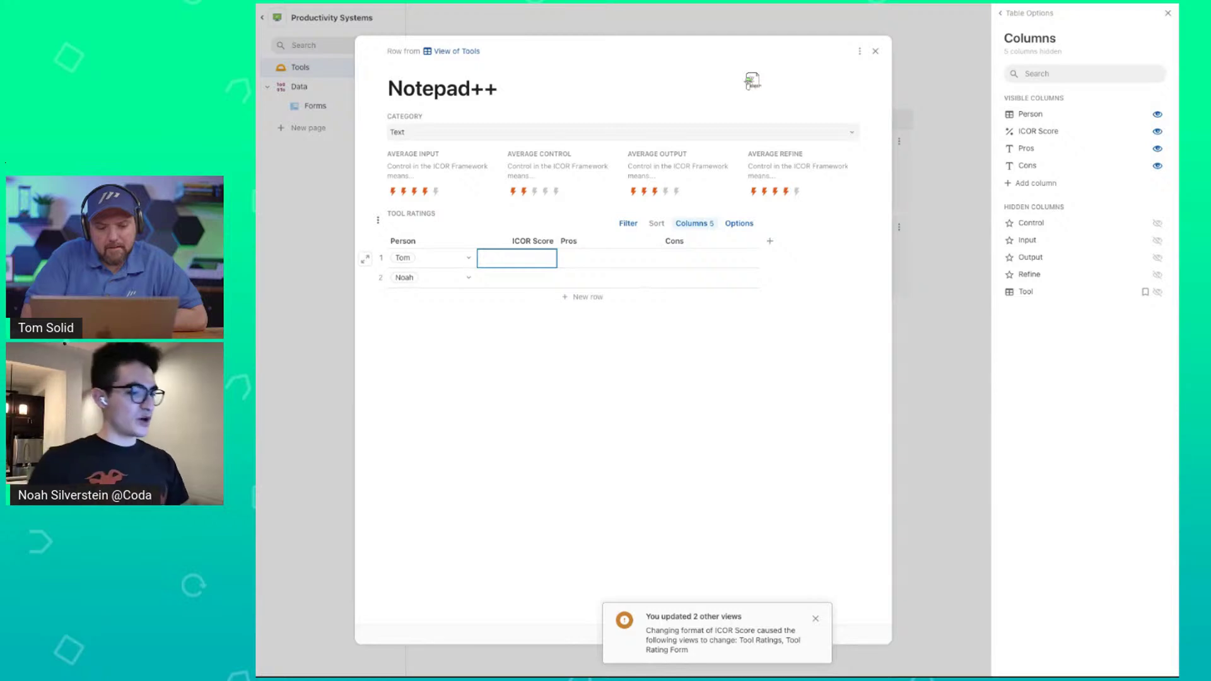
pyautogui.press('Escape')
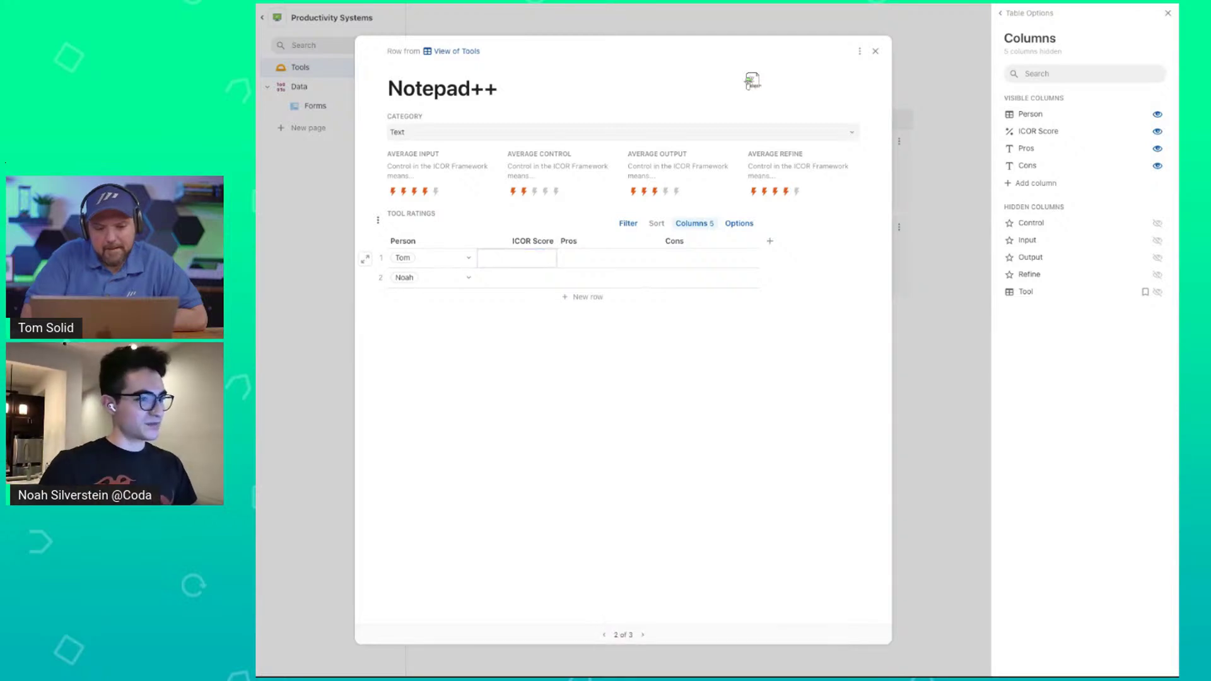
pyautogui.click(531, 257)
pyautogui.press('Escape')
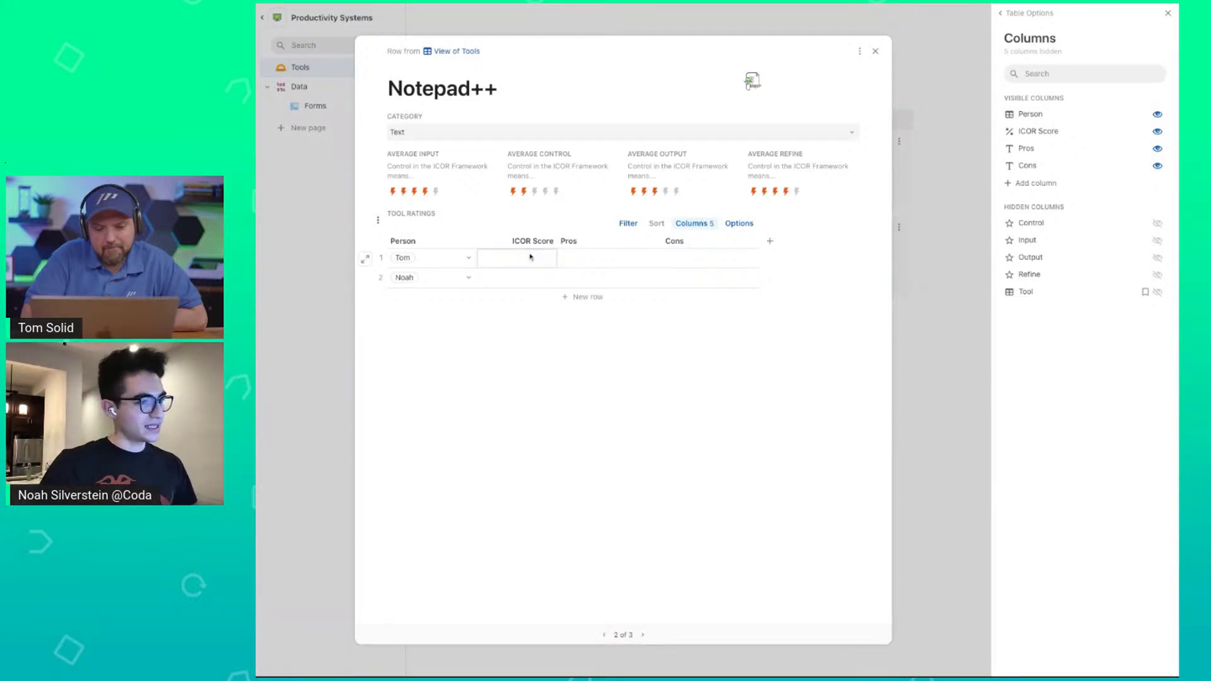
# Begin a column formula for ICOR Score with the Average() function.
pyautogui.click(498, 244)
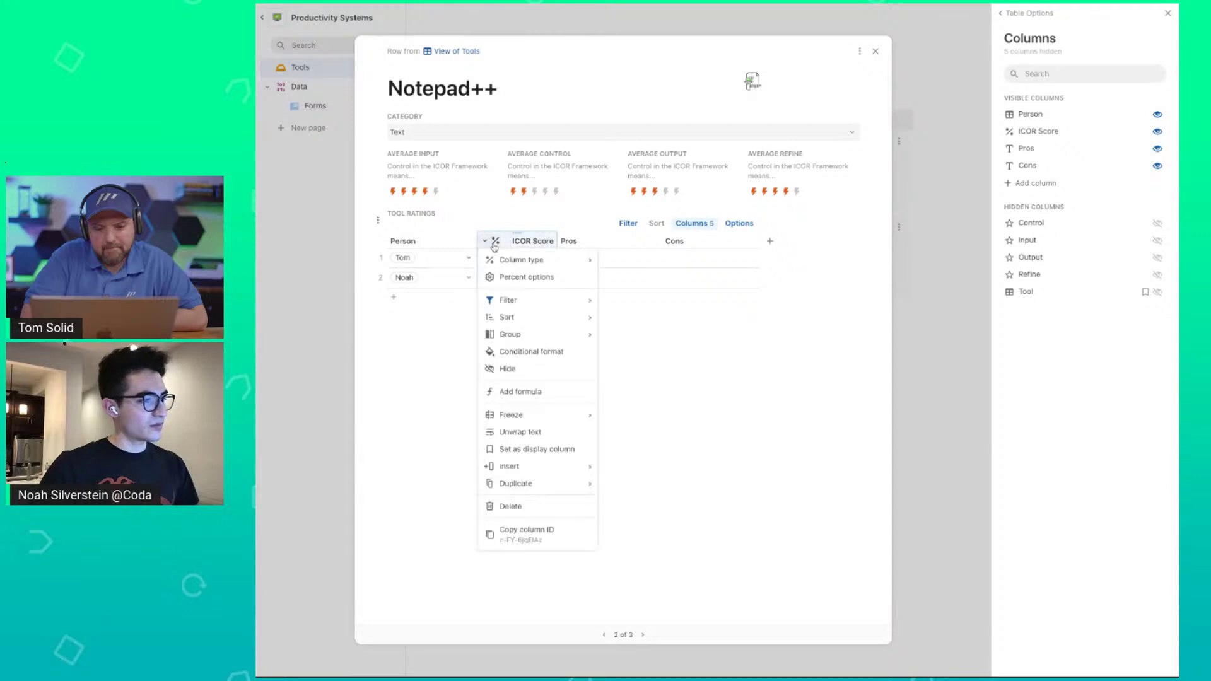
pyautogui.moveTo(531, 301)
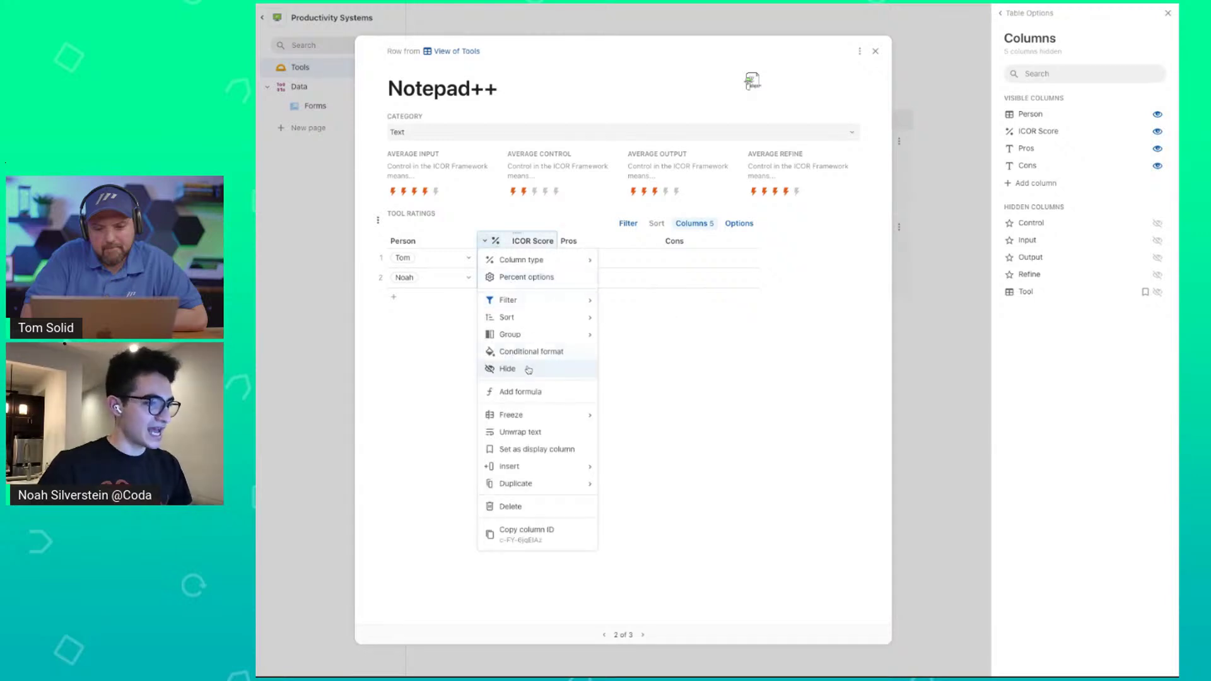
pyautogui.click(533, 392)
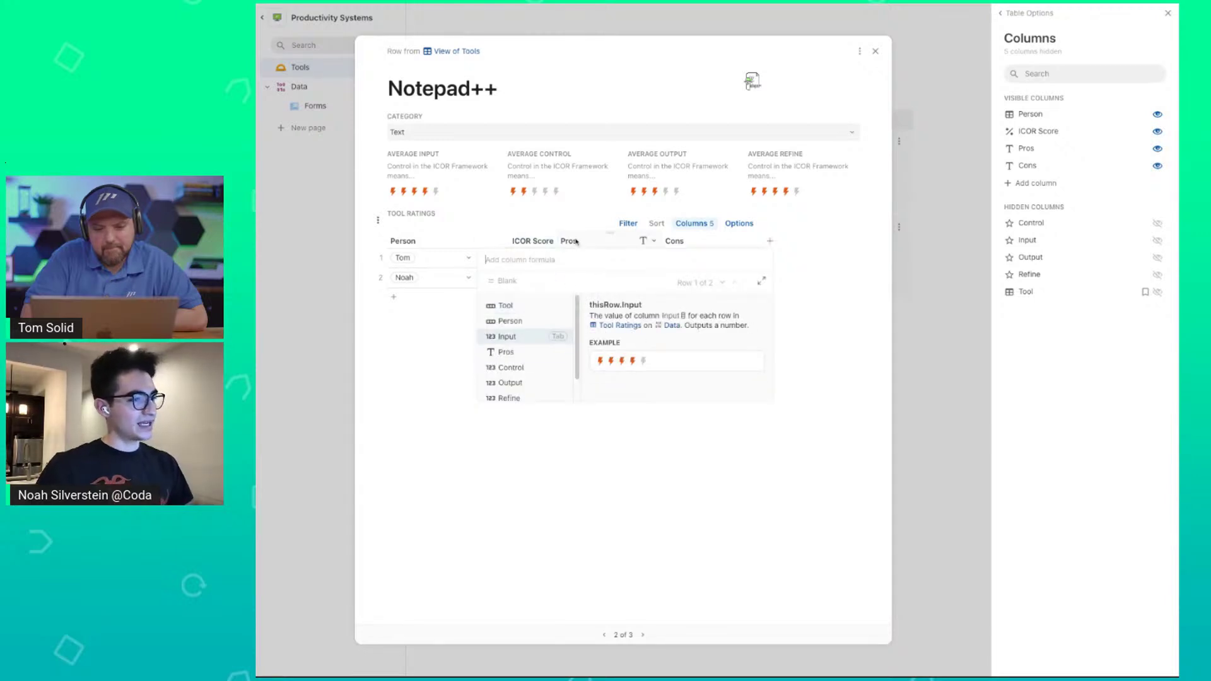
pyautogui.write('Average(')
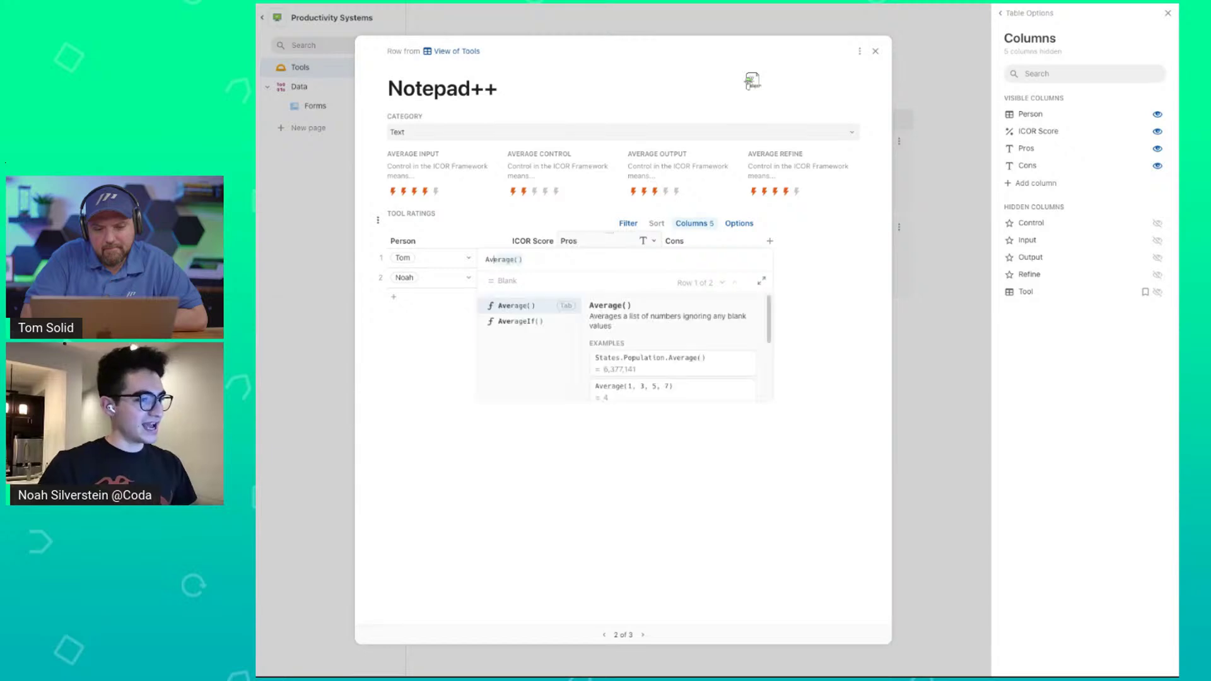
pyautogui.press('Tab')
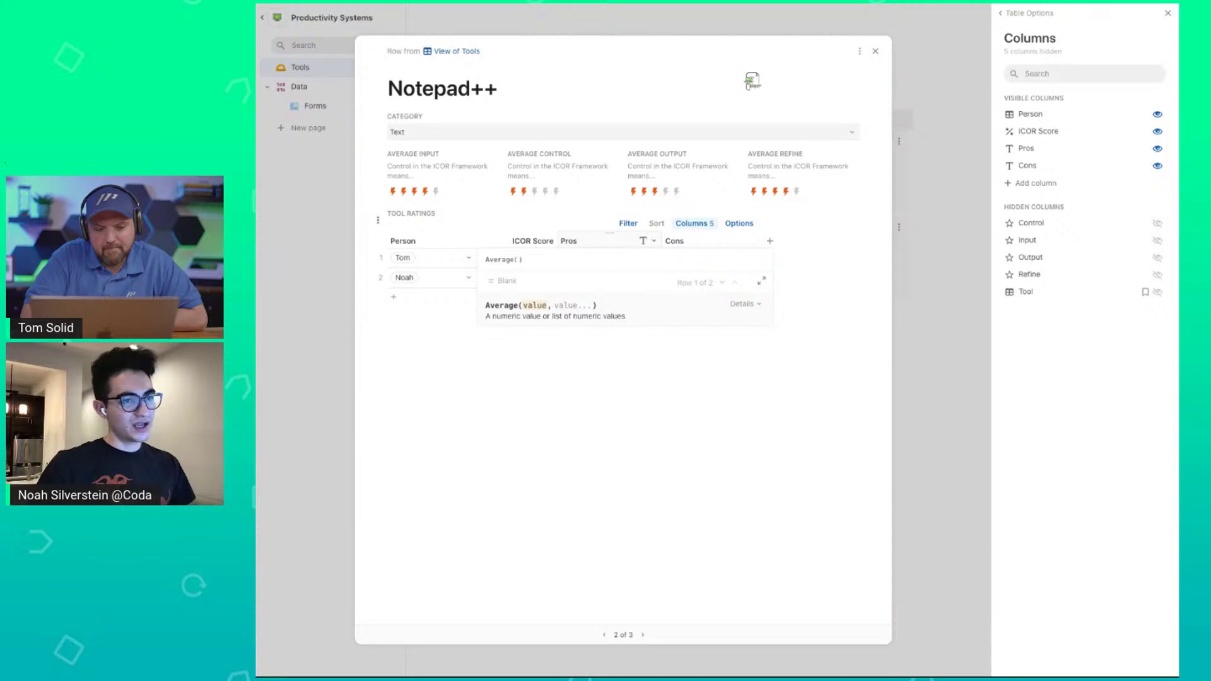
pyautogui.write('control')
pyautogui.press('BackSpace')
pyautogui.press('BackSpace')
pyautogui.press('BackSpace')
pyautogui.press('BackSpace')
pyautogui.press('BackSpace')
pyautogui.press('BackSpace')
pyautogui.press('BackSpace')
# Give the ICOR Score formula's Average function the Input, Control, Output and Refine columns as its values.
pyautogui.write('input')
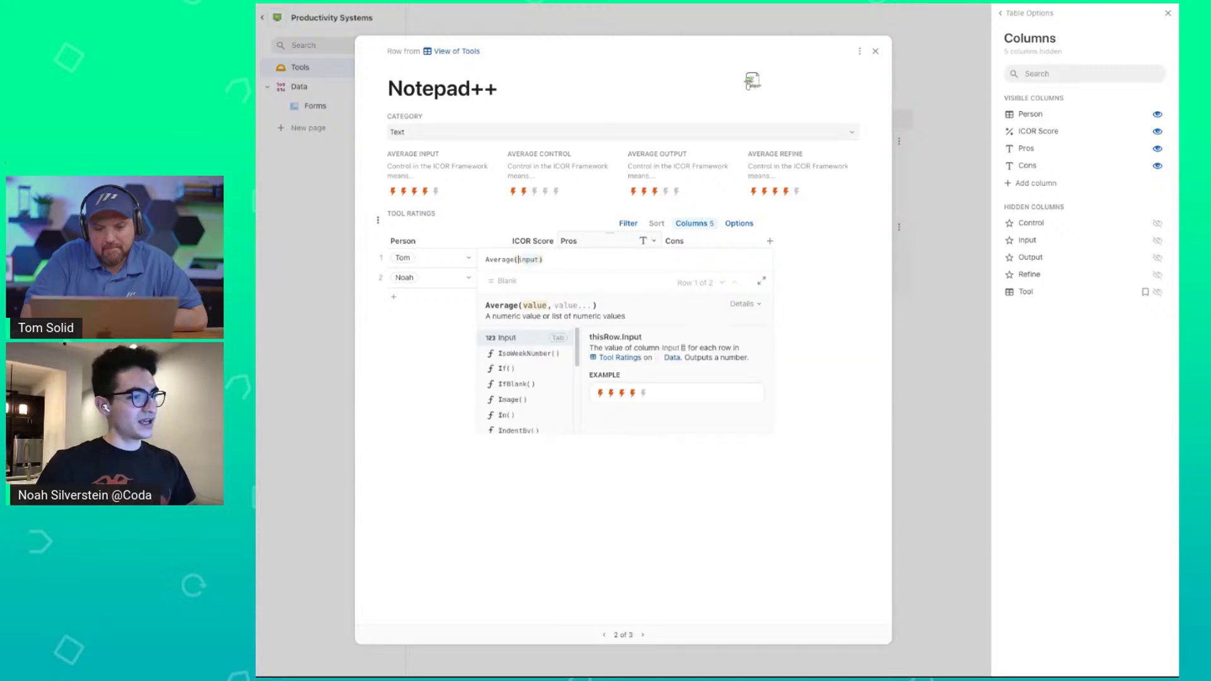
pyautogui.press('Tab')
pyautogui.write(', control')
pyautogui.press('Tab')
pyautogui.write(', ')
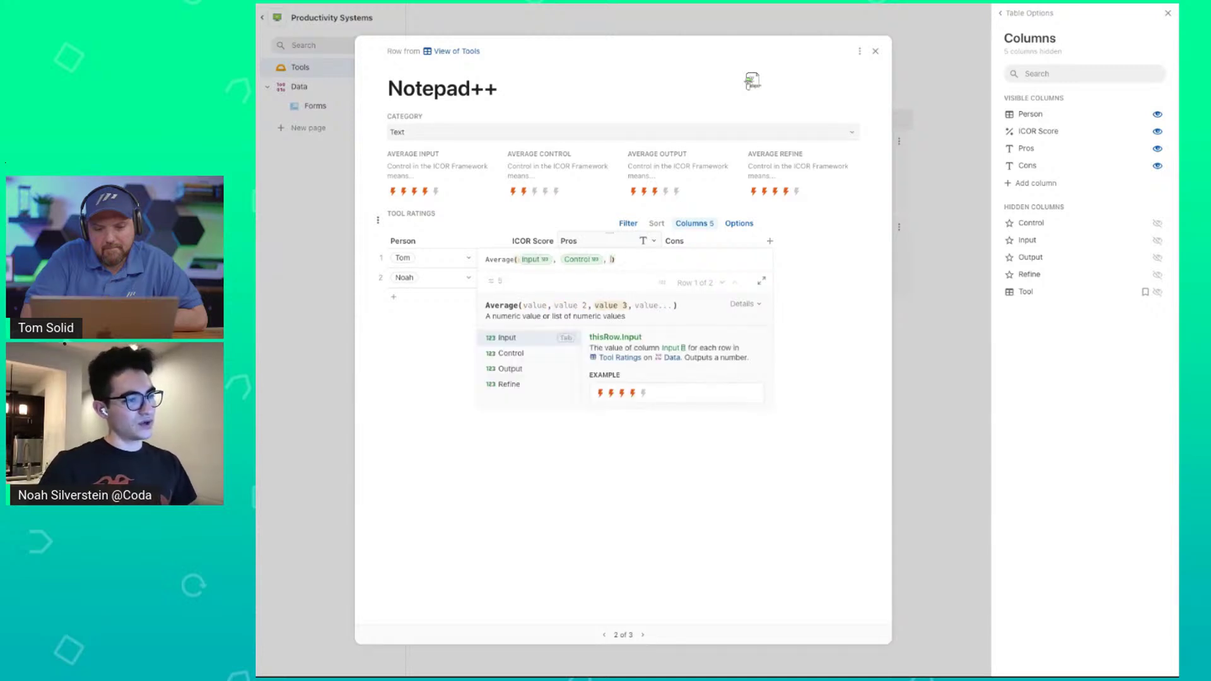
pyautogui.write('output')
pyautogui.press('Tab')
pyautogui.write(', refine')
pyautogui.press('Tab')
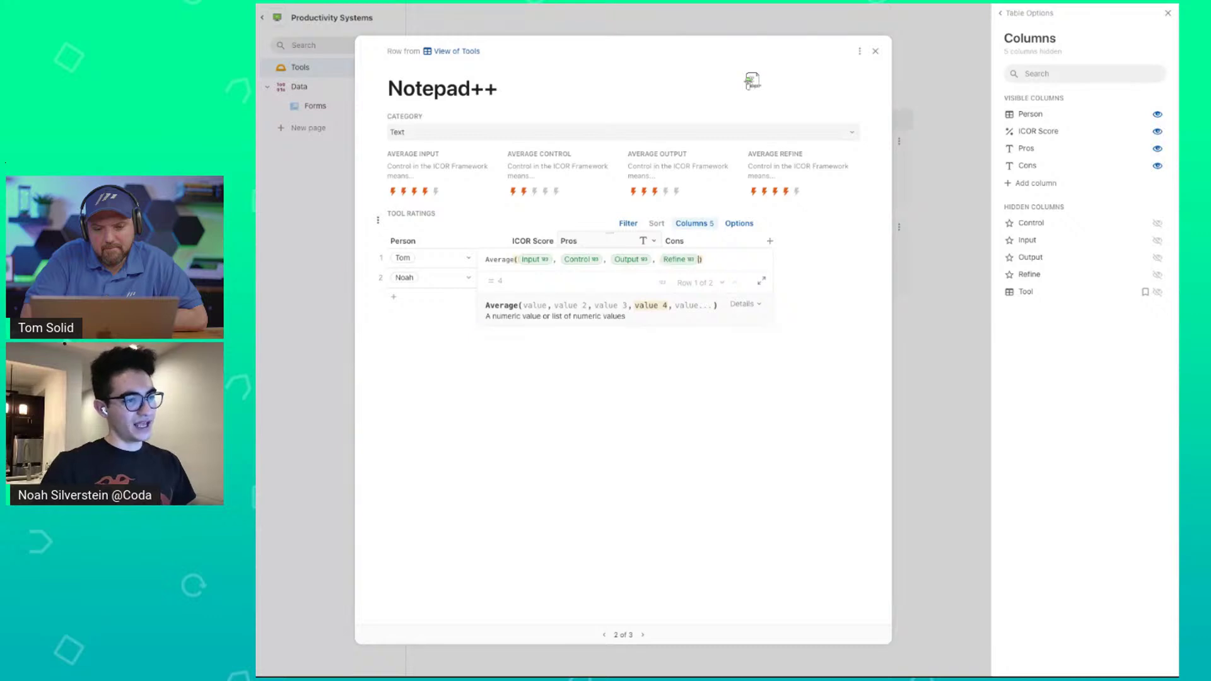
pyautogui.click(532, 260)
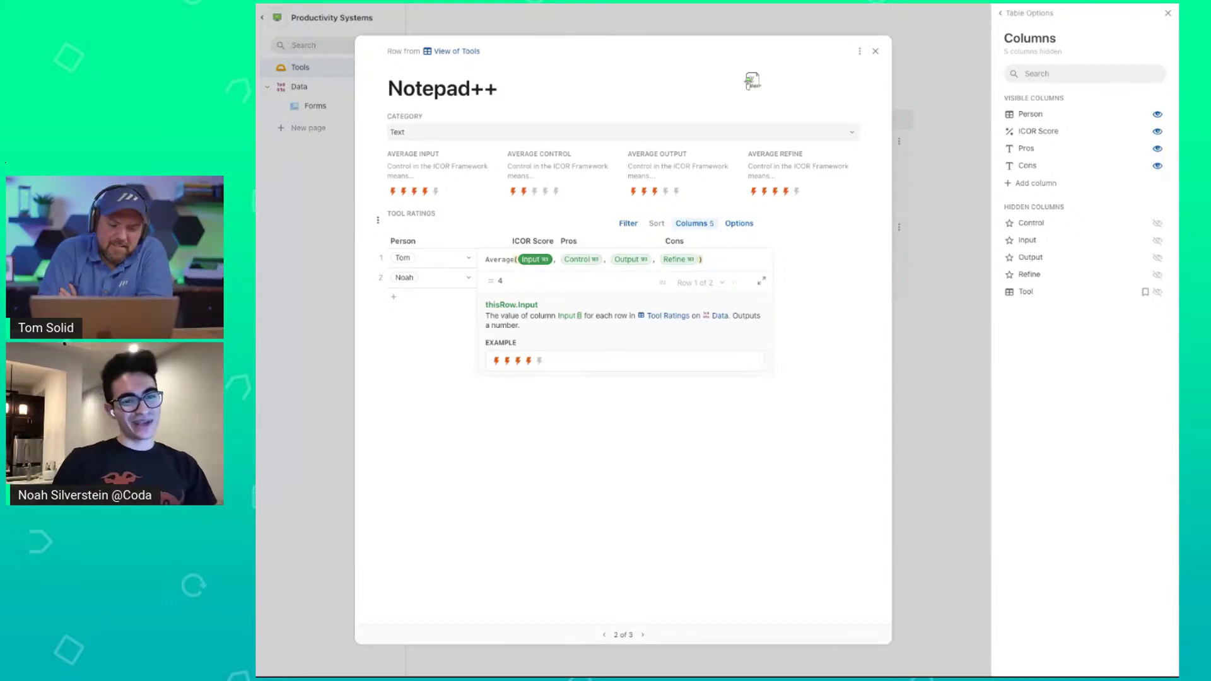
pyautogui.press('Right')
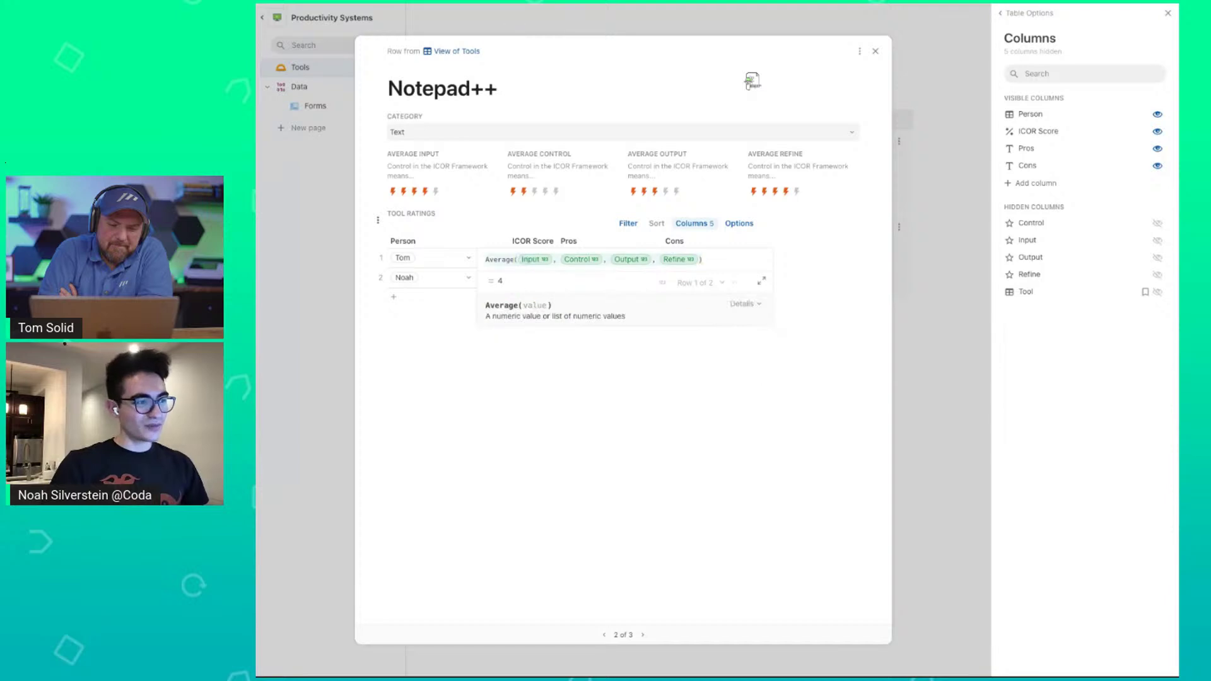
pyautogui.press('End')
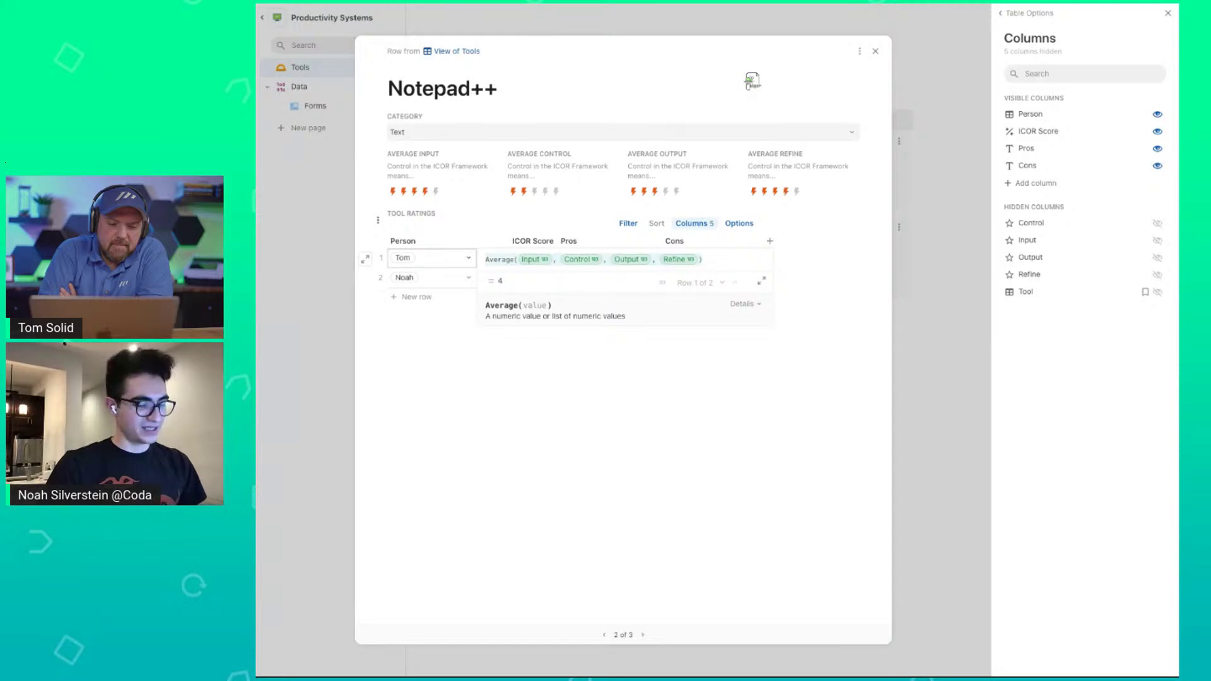
pyautogui.hotkey('ctrl', 'a')
pyautogui.write('thistable')
pyautogui.hotkey('ctrl', 'z')
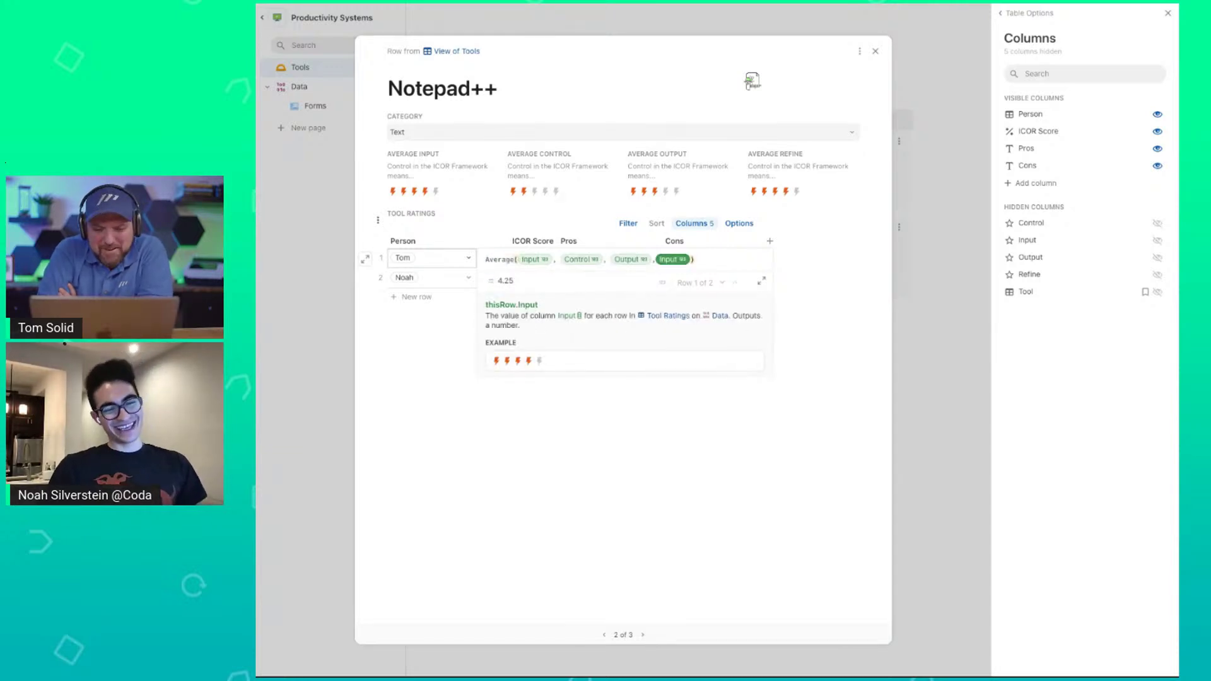
pyautogui.click(500, 259)
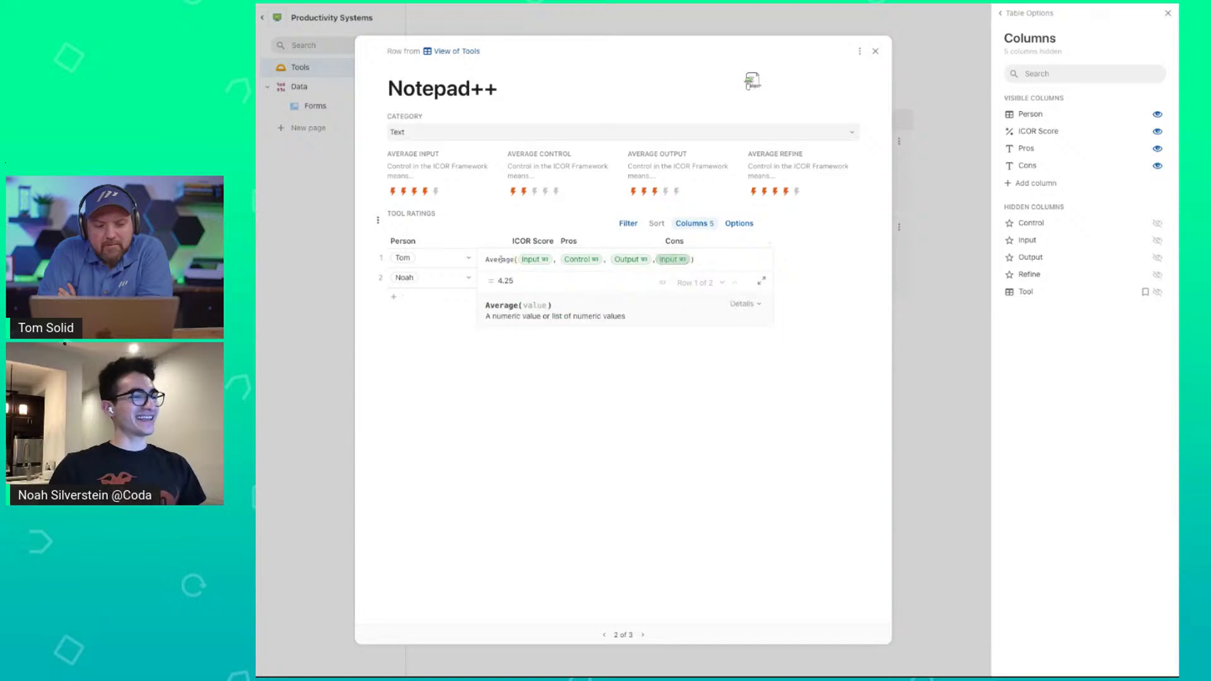
pyautogui.press('End')
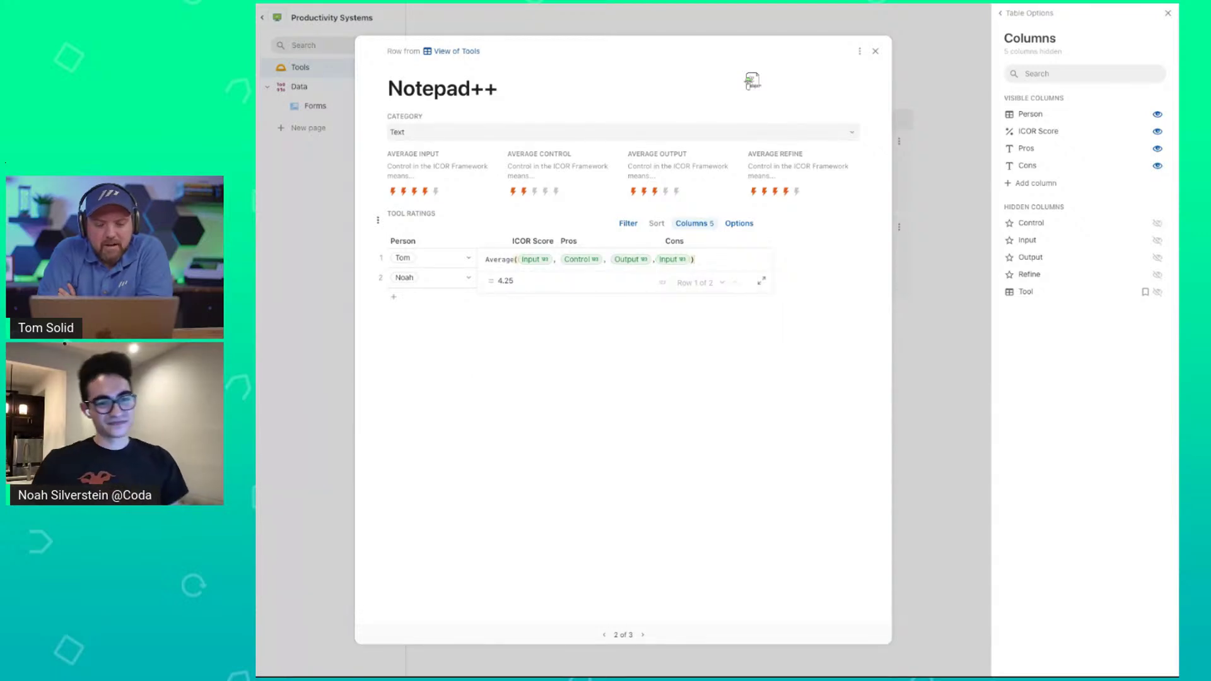
# Try replacing the ICOR Score formula with thisTable.Find(thisRow).
pyautogui.hotkey('ctrl', 'a')
pyautogui.write('Find')
pyautogui.press('Tab')
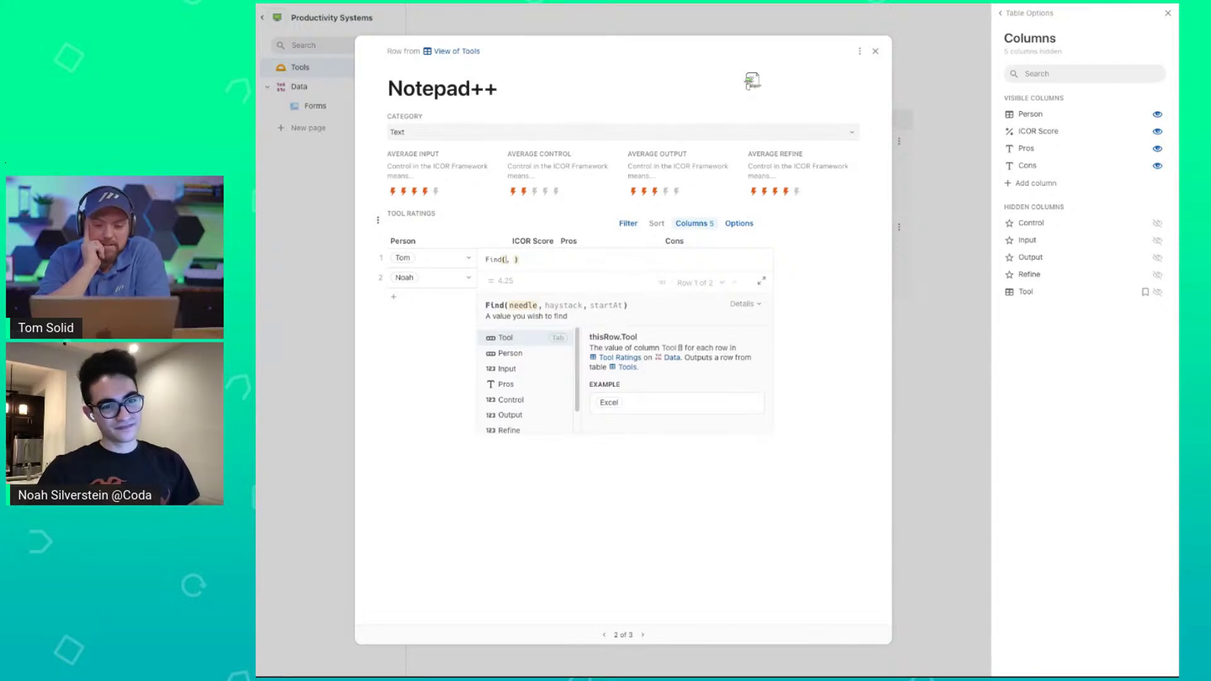
pyautogui.hotkey('ctrl', 'a')
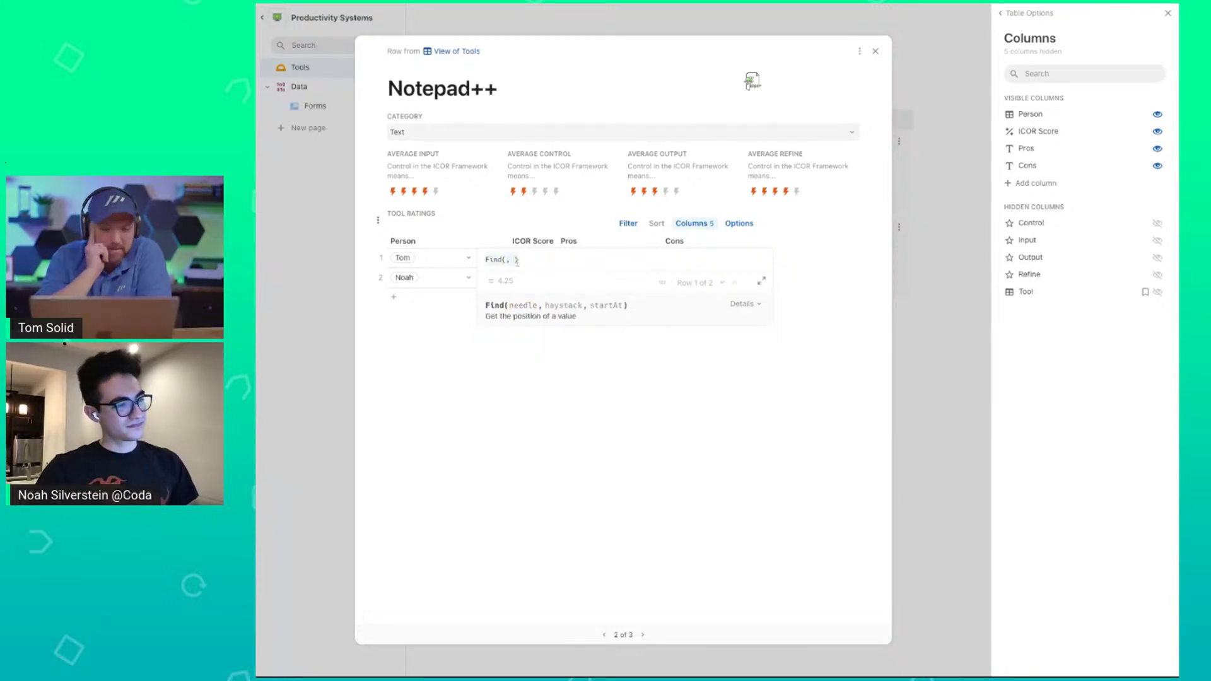
pyautogui.write('thisTable.')
pyautogui.press('Tab')
pyautogui.write('.find')
pyautogui.press('Tab')
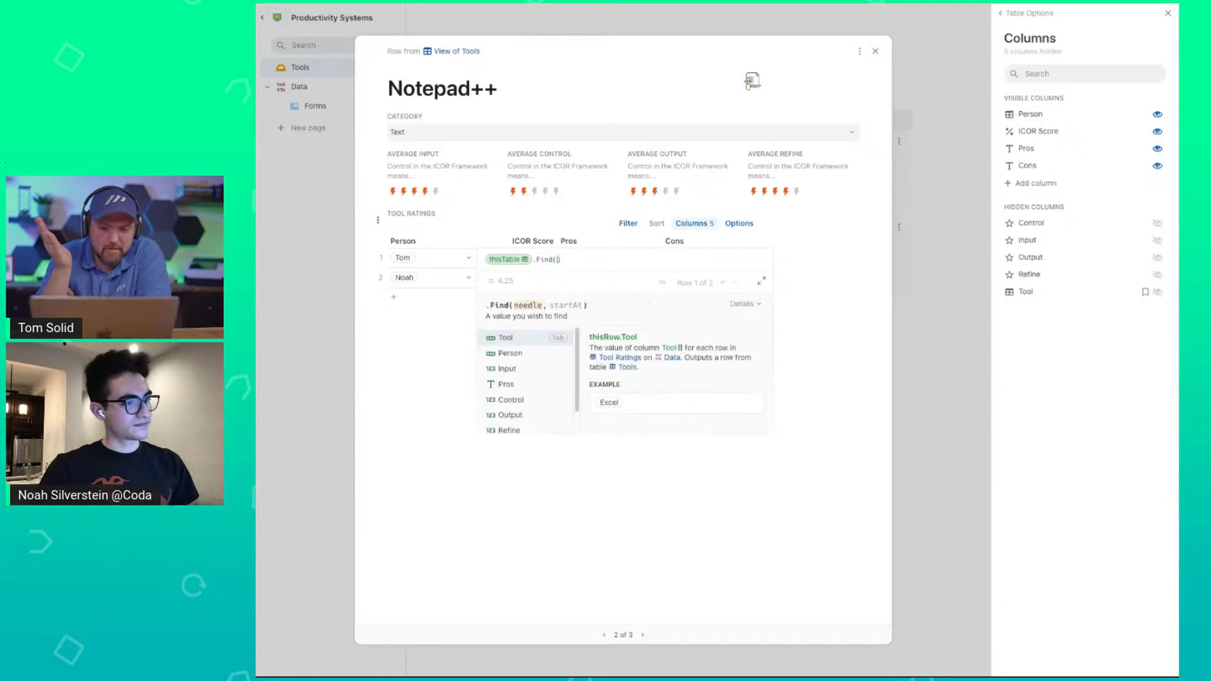
pyautogui.write('this')
pyautogui.press('Tab')
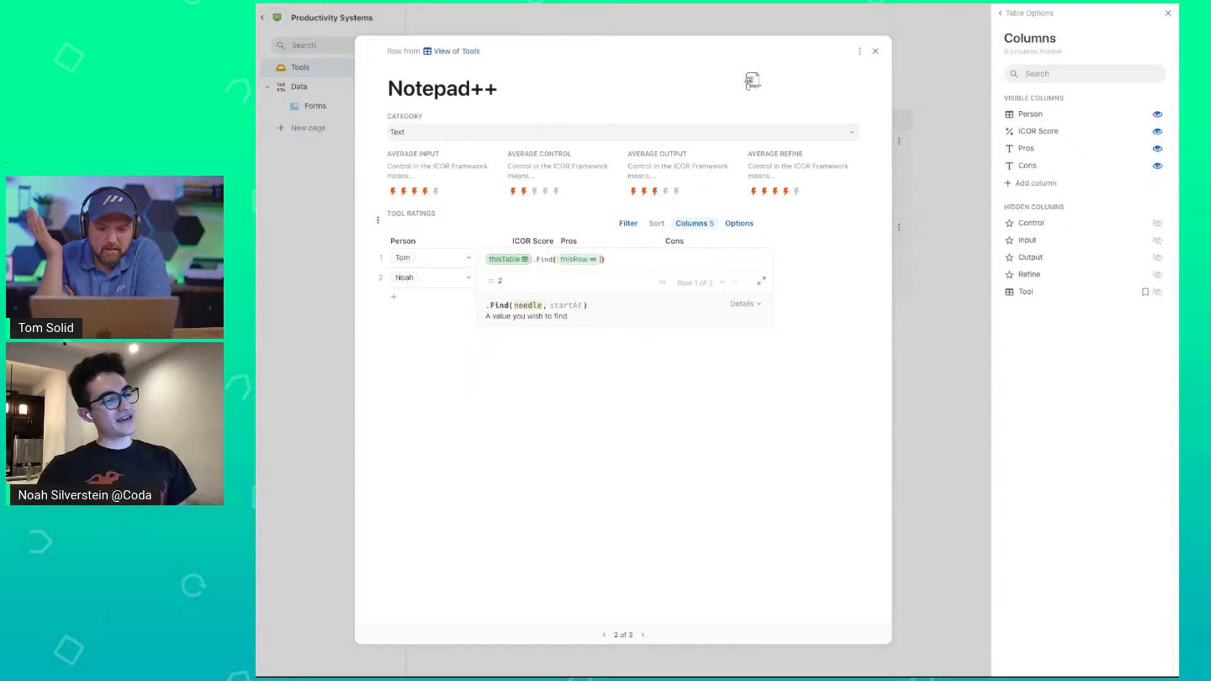
# Examine the thisTable reference and the description and examples of the Find function in the formula.
pyautogui.click(508, 259)
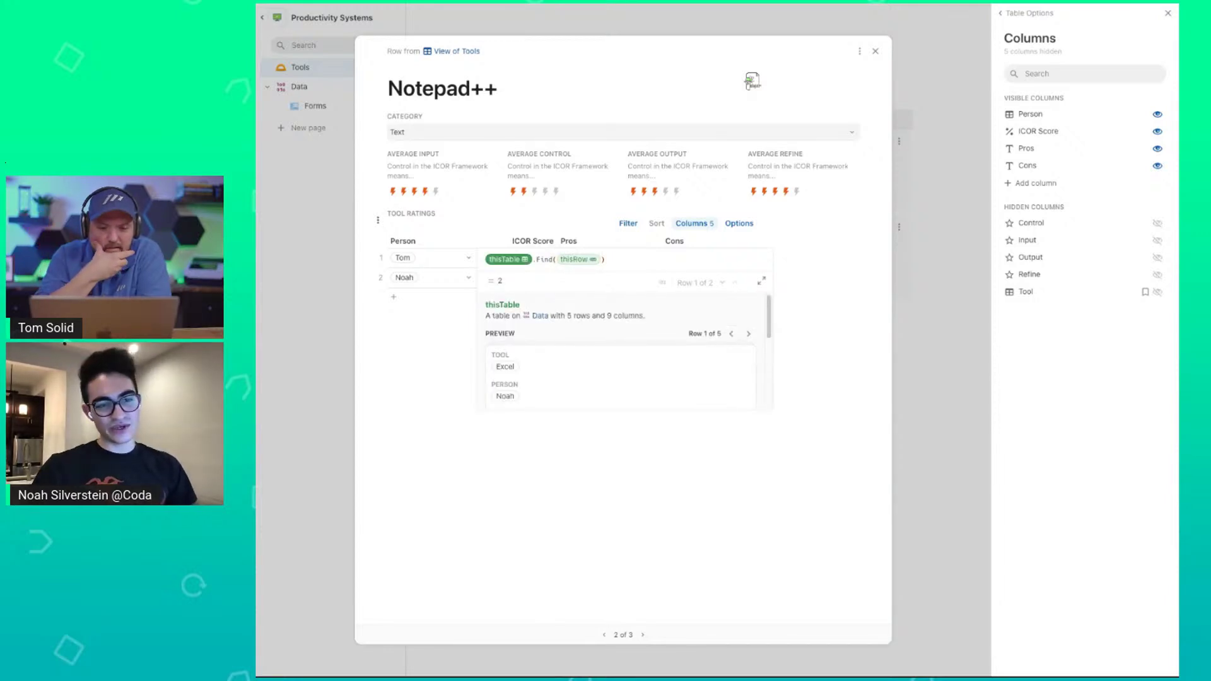
pyautogui.click(535, 259)
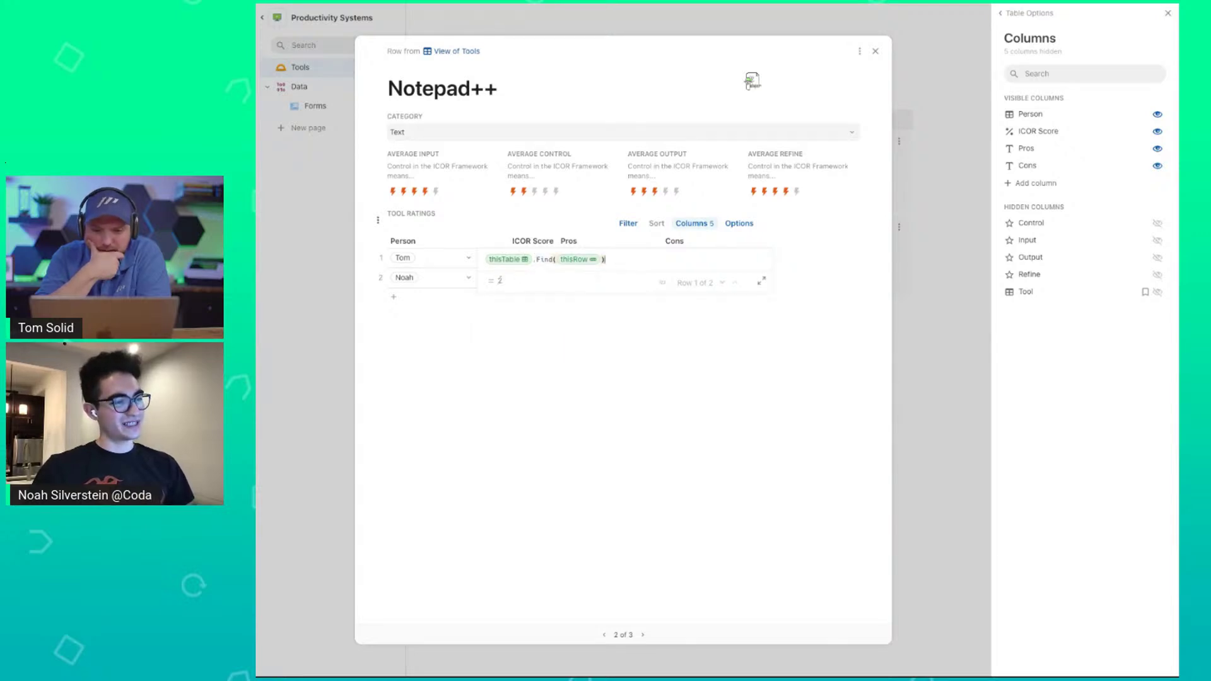
pyautogui.click(539, 260)
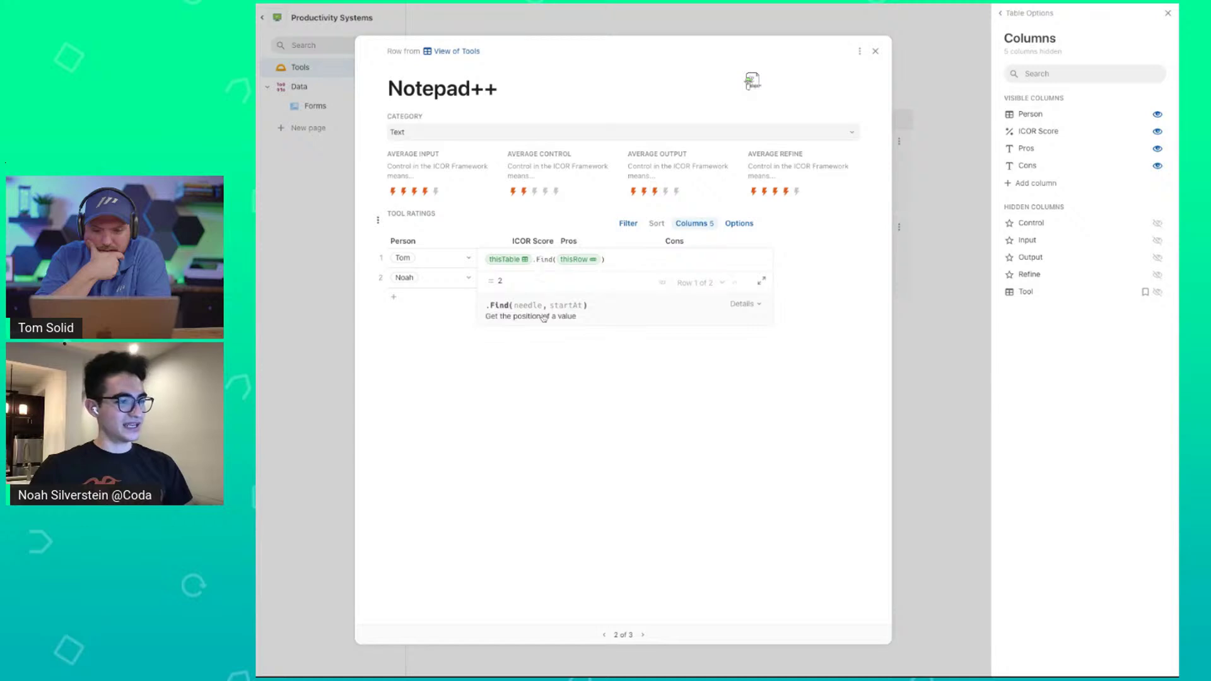
pyautogui.click(524, 320)
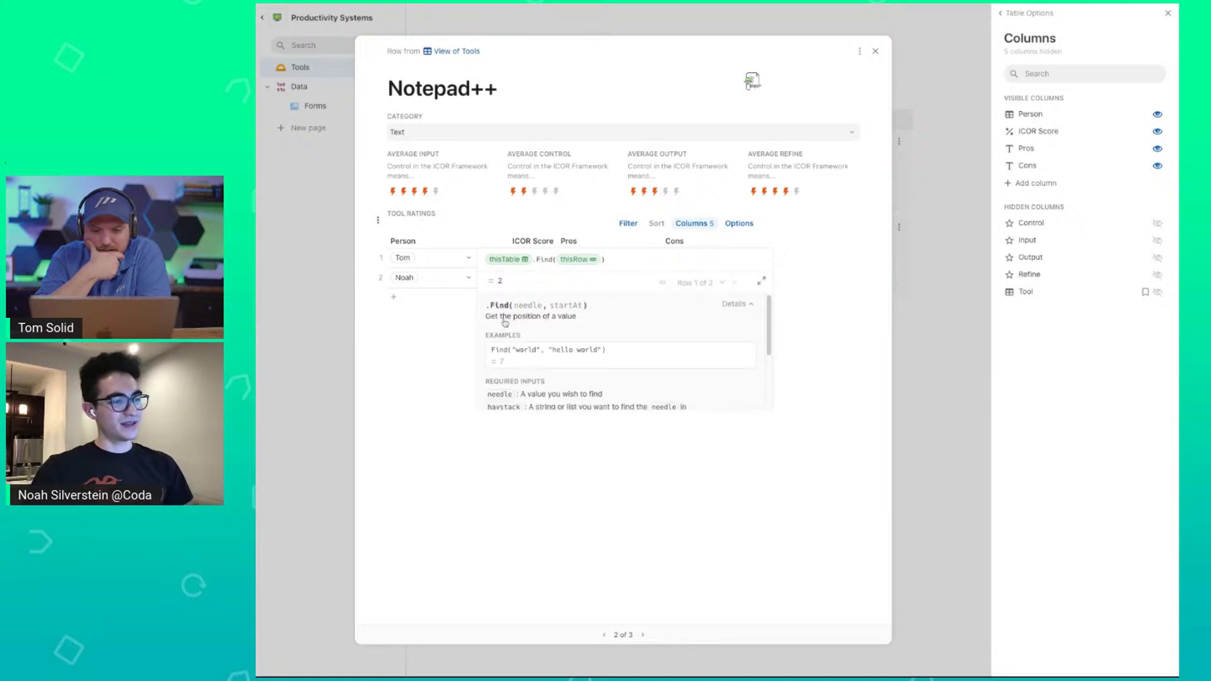
pyautogui.click(506, 319)
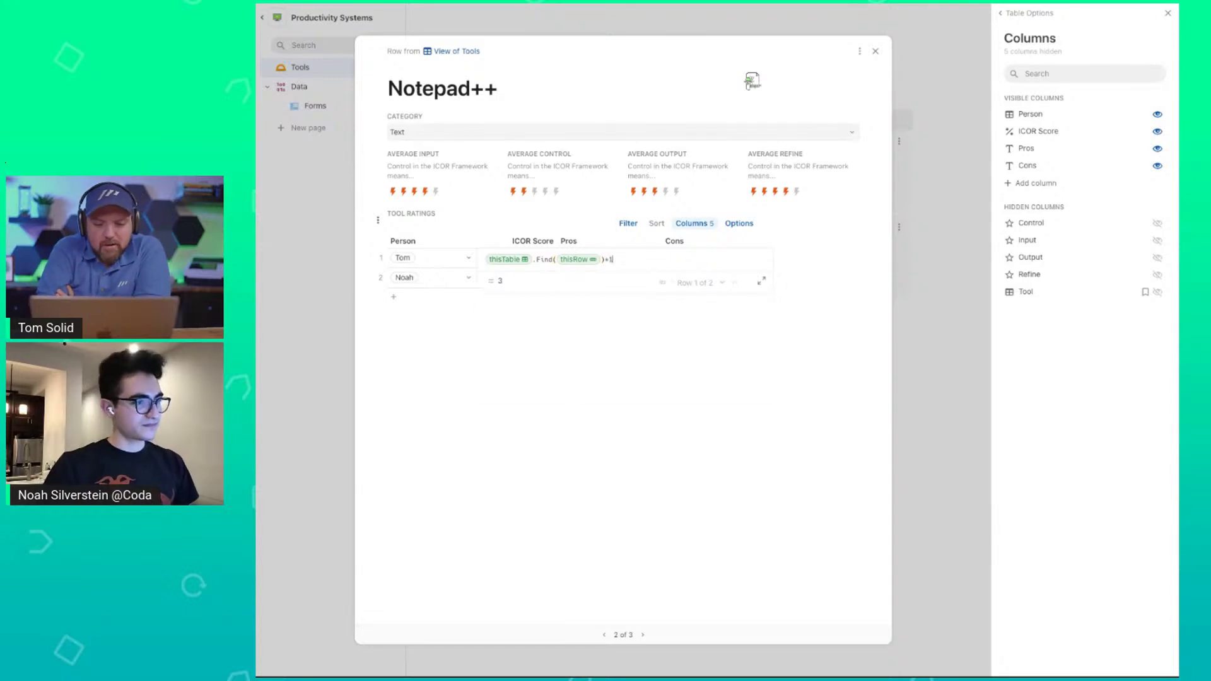
# Try subtracting 1 from the Find result and wrapping it as thisTable.Nth(thisTable.Find(thisRow)-1).
pyautogui.write('-1')
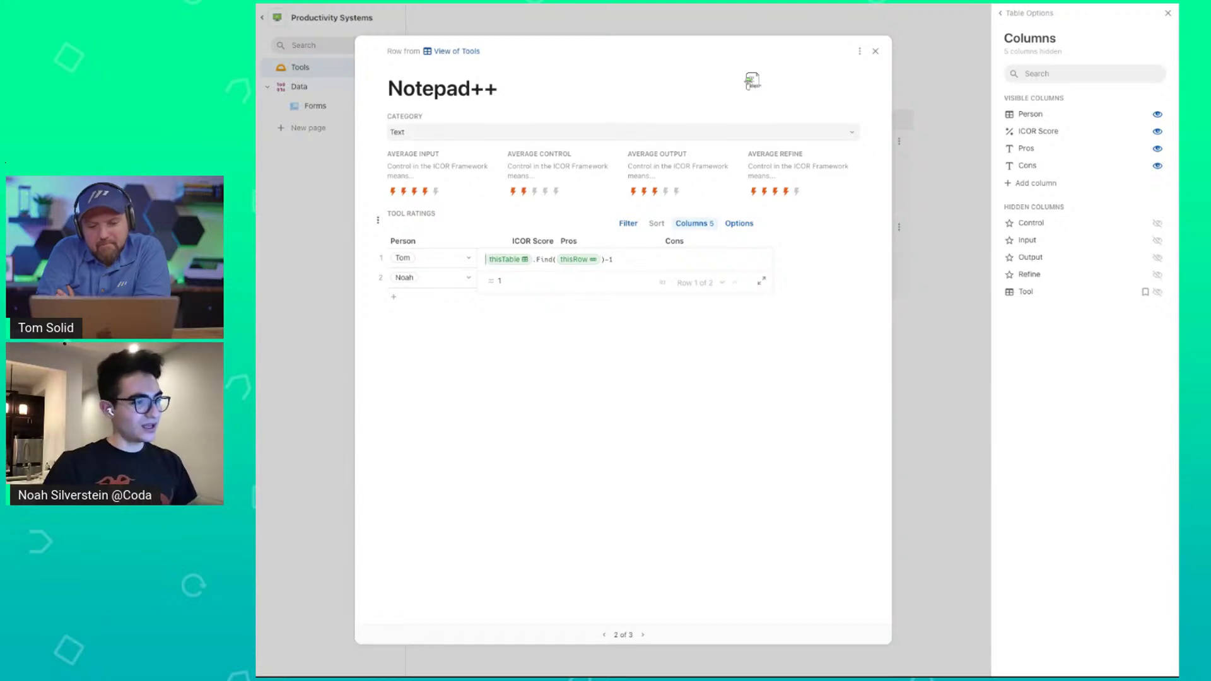
pyautogui.write('this')
pyautogui.press('Tab')
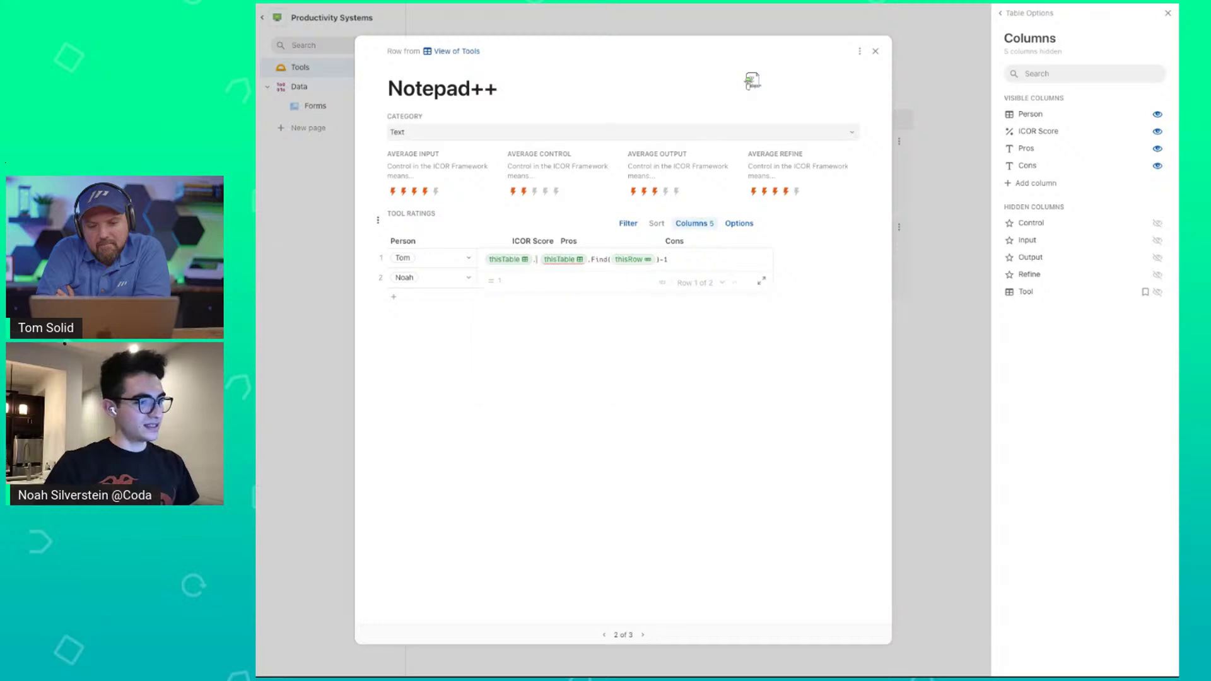
pyautogui.write('Nth(')
pyautogui.press('Tab')
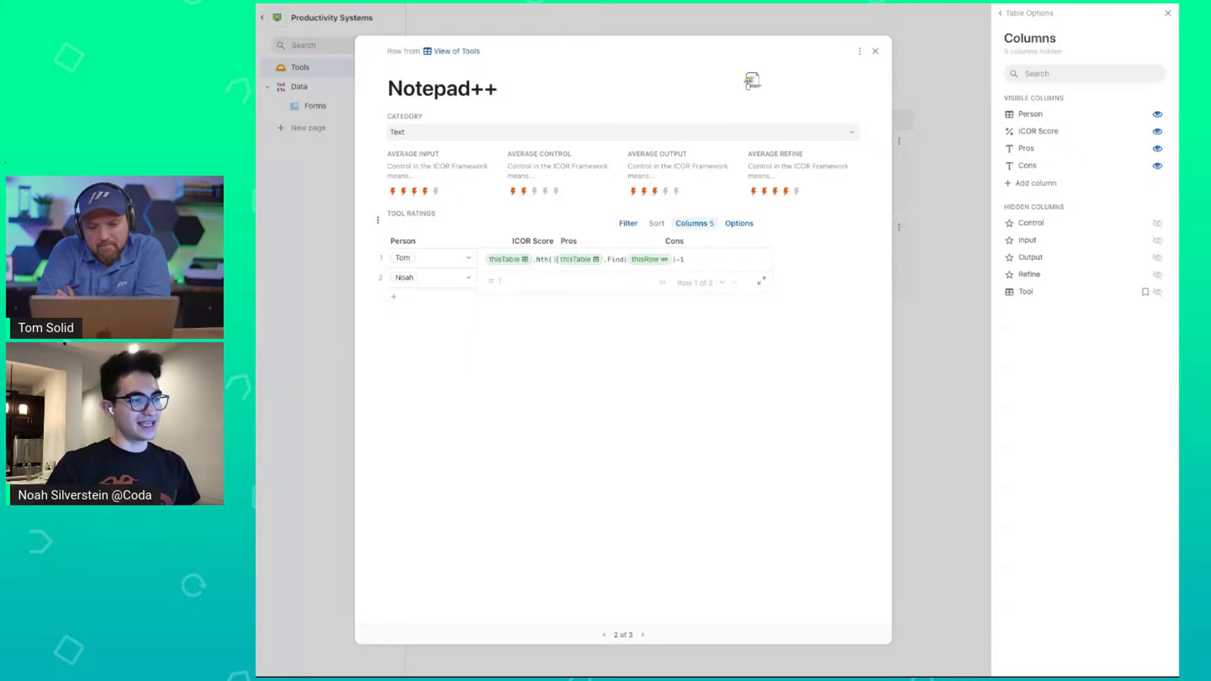
pyautogui.press('Delete')
pyautogui.press('End')
pyautogui.write(')')
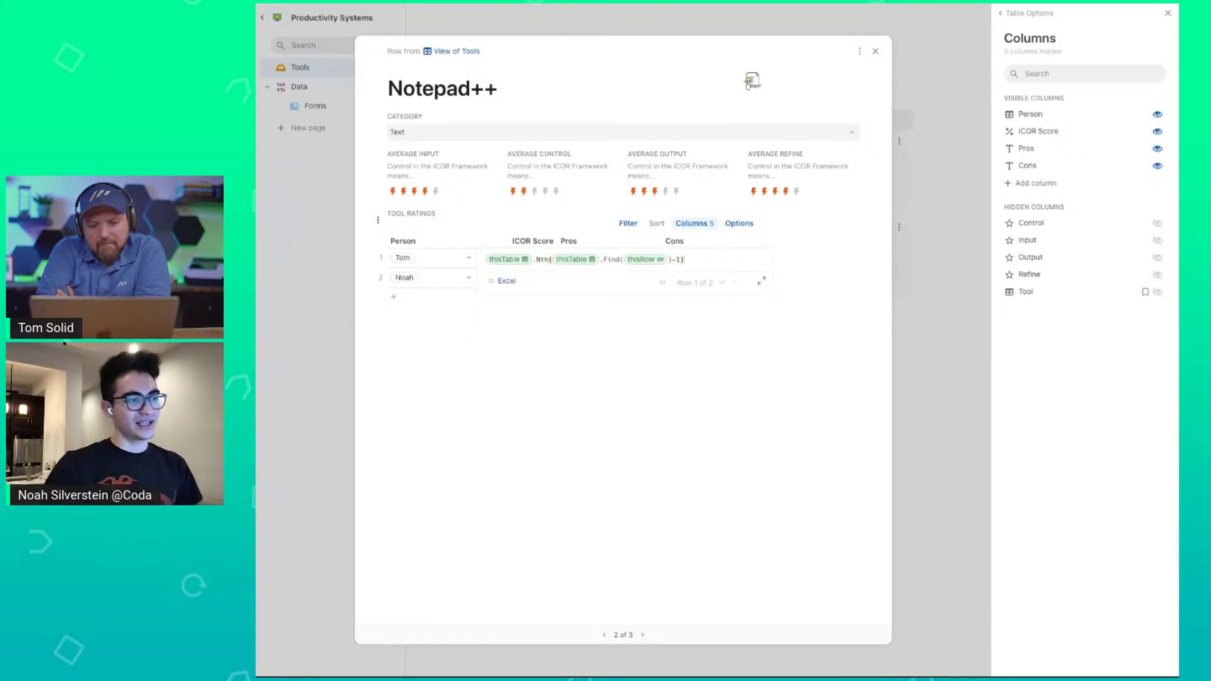
pyautogui.moveTo(516, 257)
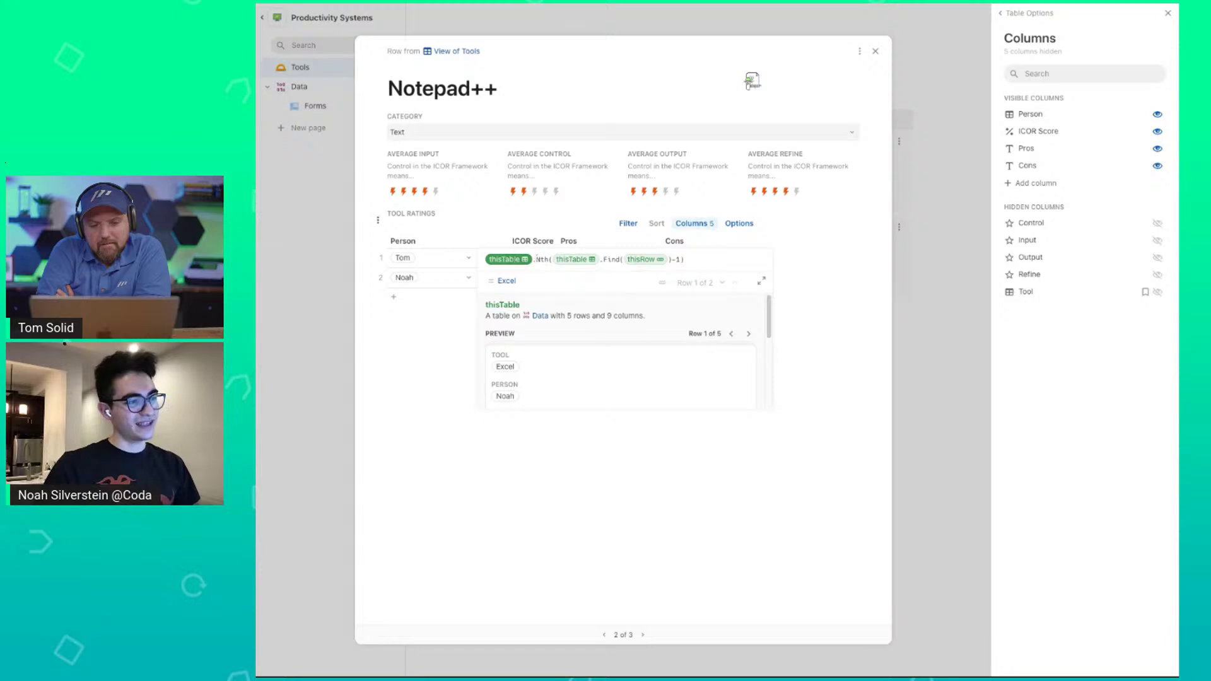
pyautogui.click(680, 260)
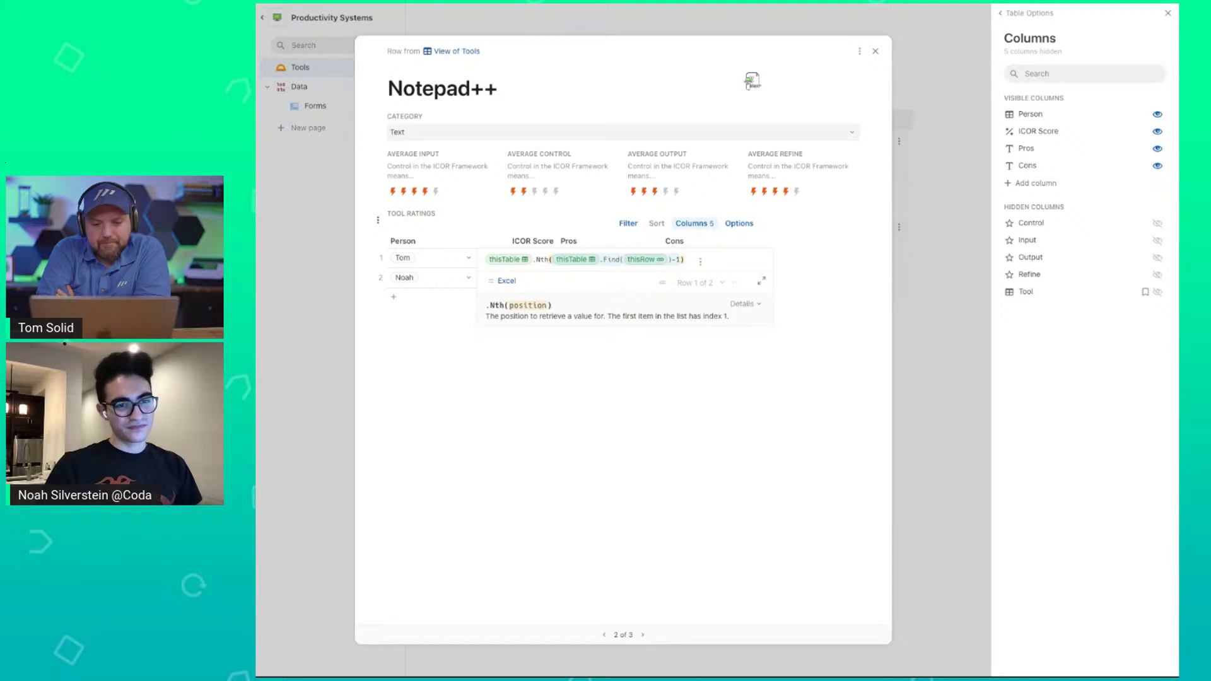
# Undo the Find and Nth formula edits back to the Average formula that starts with the Input column.
pyautogui.hotkey('ctrl', 'z')
pyautogui.hotkey('ctrl', 'z')
pyautogui.hotkey('ctrl', 'z')
pyautogui.hotkey('ctrl', 'z')
pyautogui.hotkey('ctrl', 'z')
pyautogui.hotkey('ctrl', 'z')
pyautogui.hotkey('ctrl', 'z')
pyautogui.hotkey('ctrl', 'z')
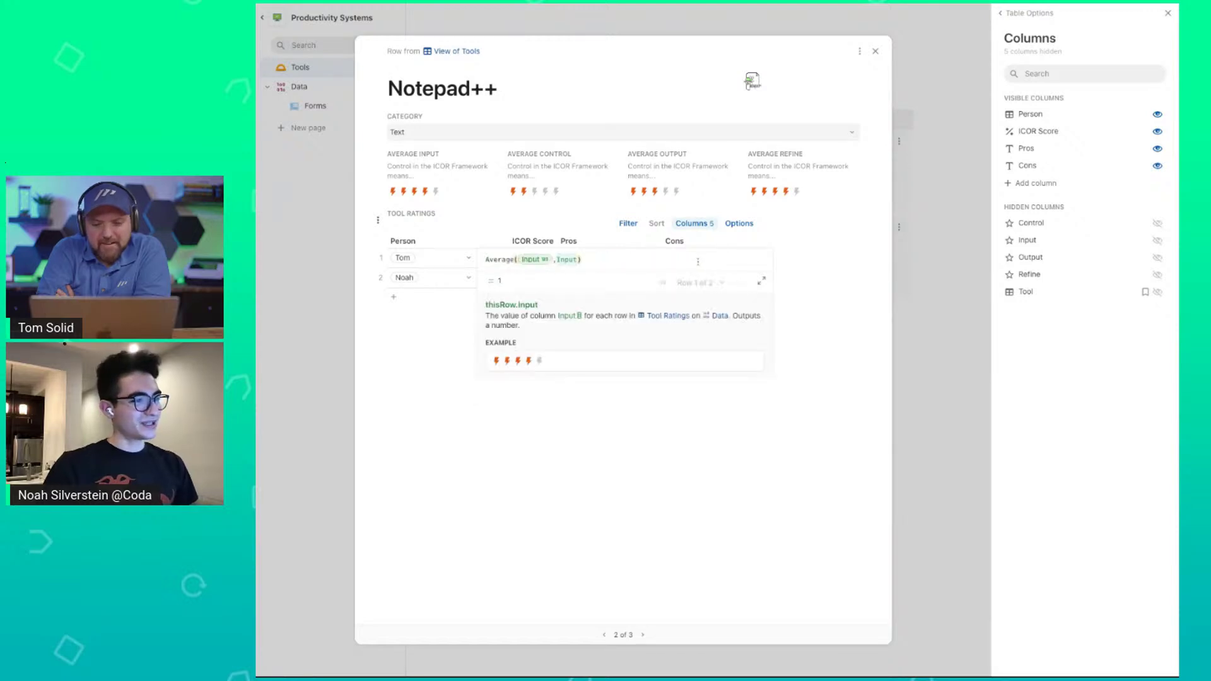
pyautogui.hotkey('ctrl', 'shift', 'z')
pyautogui.hotkey('ctrl', 'shift', 'z')
pyautogui.hotkey('ctrl', 'shift', 'z')
pyautogui.hotkey('ctrl', 'shift', 'z')
pyautogui.hotkey('ctrl', 'shift', 'z')
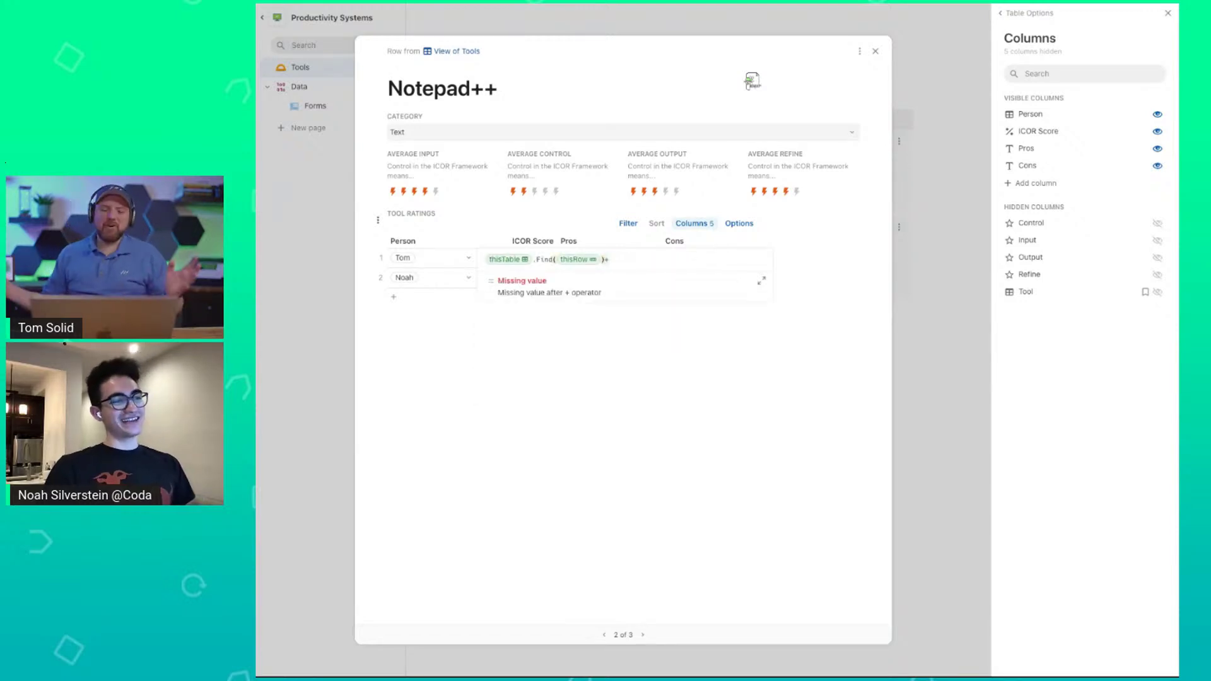
pyautogui.hotkey('ctrl', 'z')
pyautogui.hotkey('ctrl', 'z')
pyautogui.hotkey('ctrl', 'z')
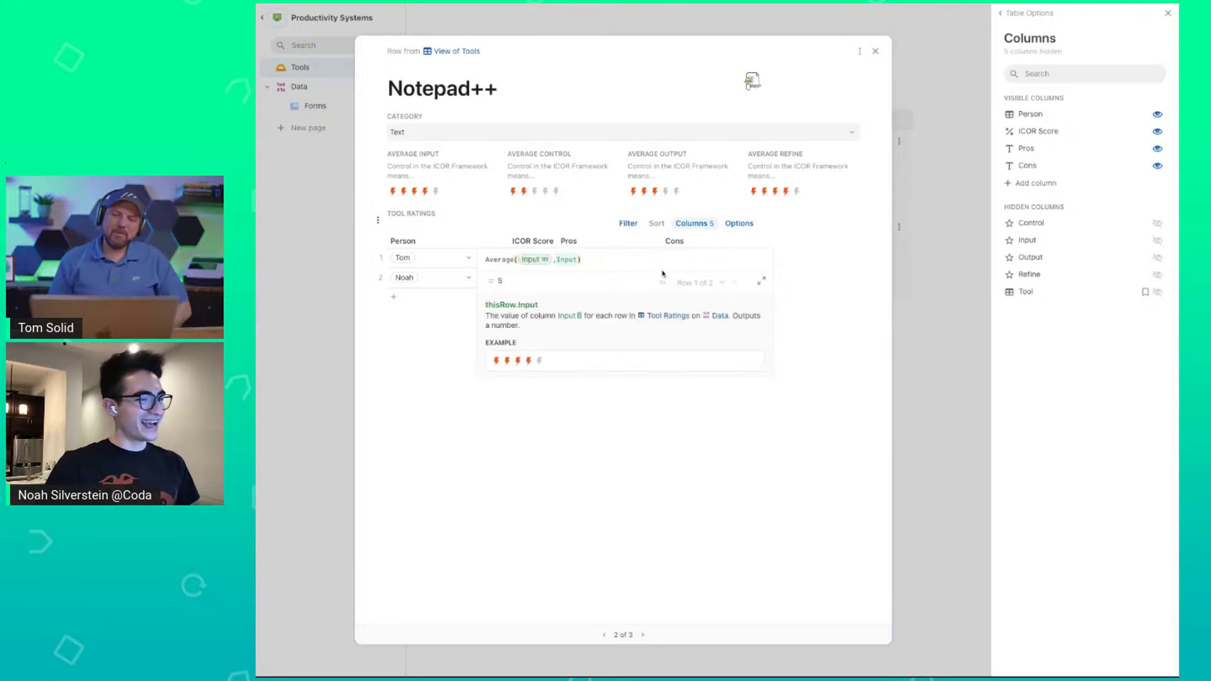
# Complete the Average formula after its first Input value with the Control, Output and Refine columns.
pyautogui.press('BackSpace')
pyautogui.press('BackSpace')
pyautogui.press('BackSpace')
pyautogui.press('BackSpace')
pyautogui.press('BackSpace')
pyautogui.write('cont')
pyautogui.press('BackSpace')
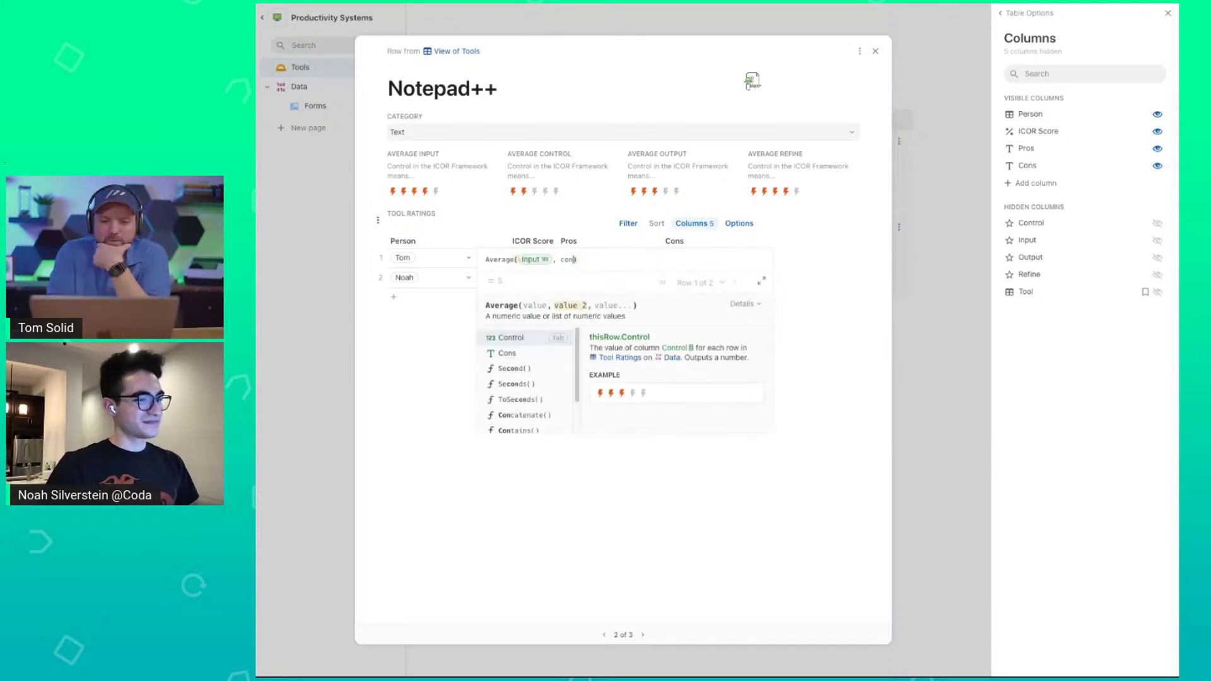
pyautogui.press('Tab')
pyautogui.write(', ')
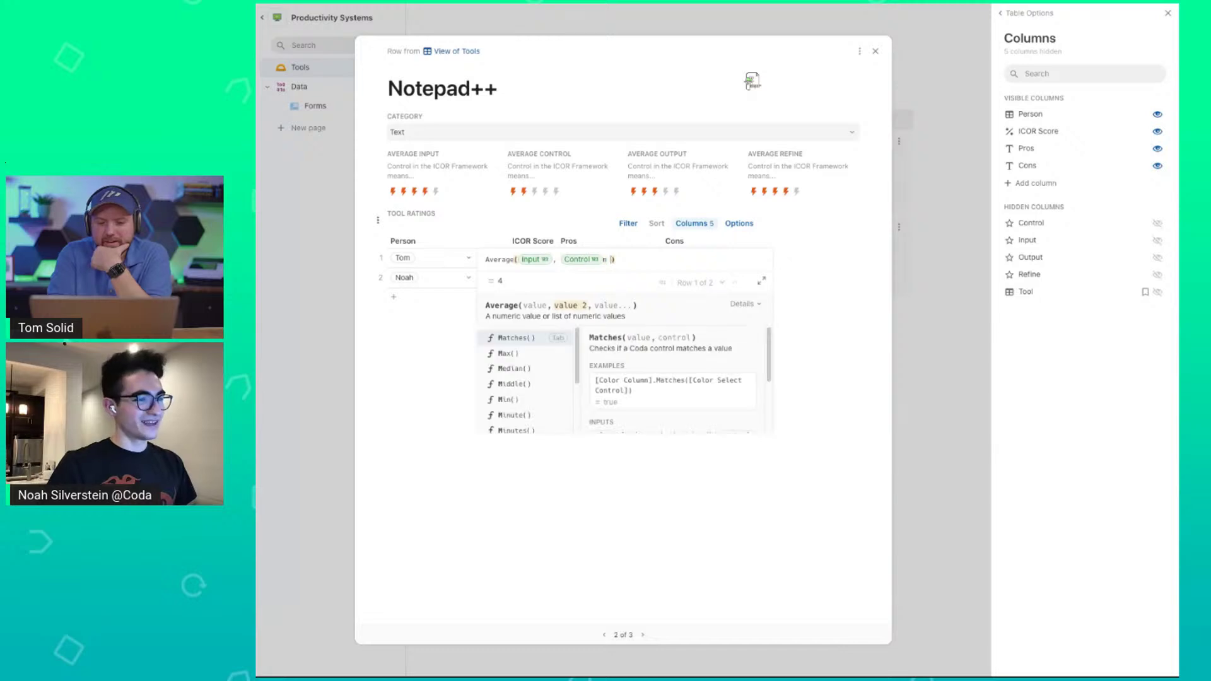
pyautogui.write('output')
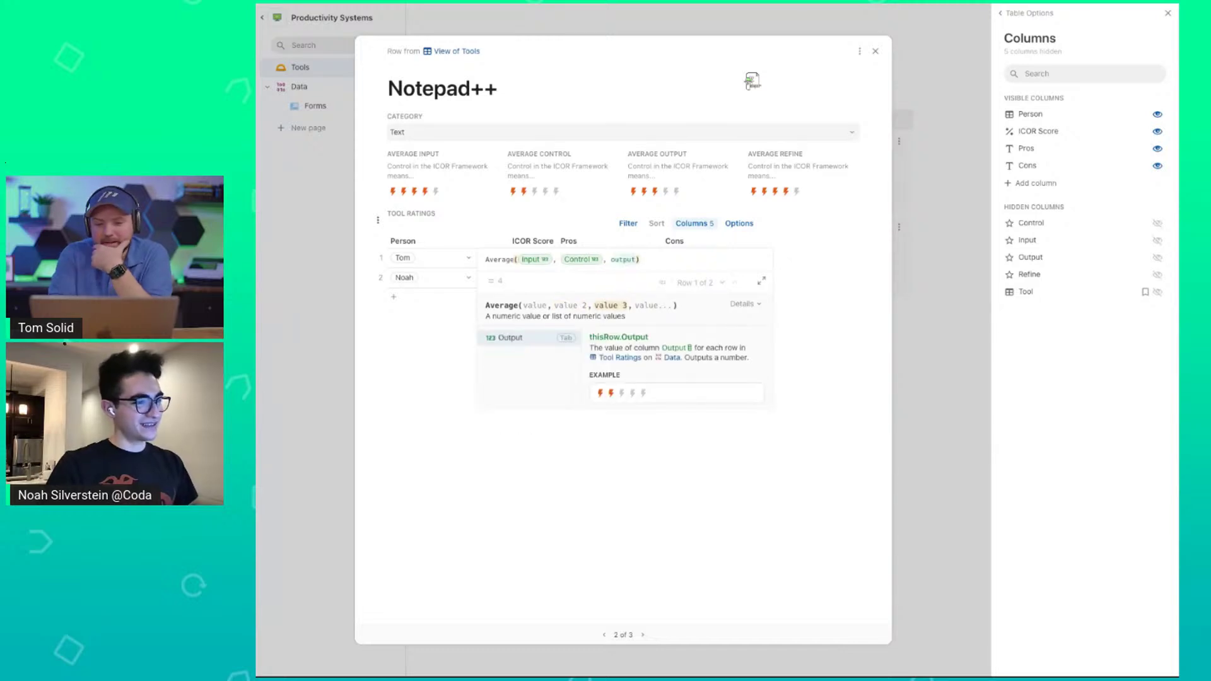
pyautogui.press('Tab')
pyautogui.write(', ref')
pyautogui.press('Tab')
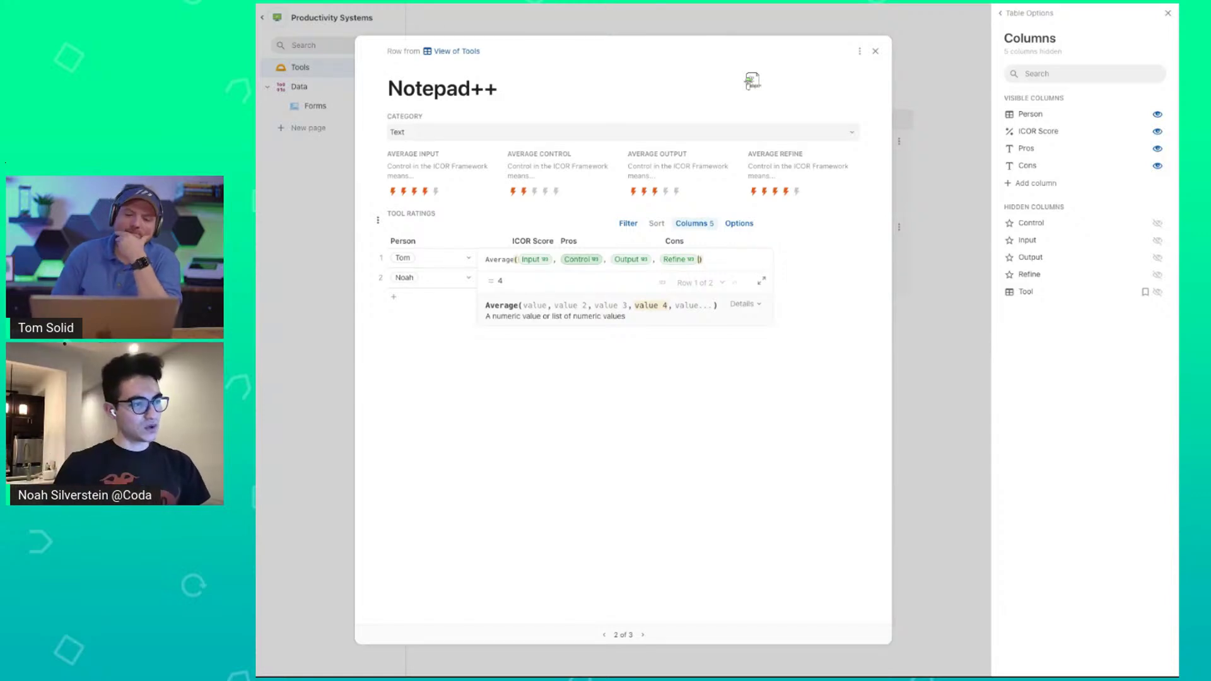
# Divide the Average of the four ICOR ratings by 5 and apply the ICOR Score column formula.
pyautogui.press('Right')
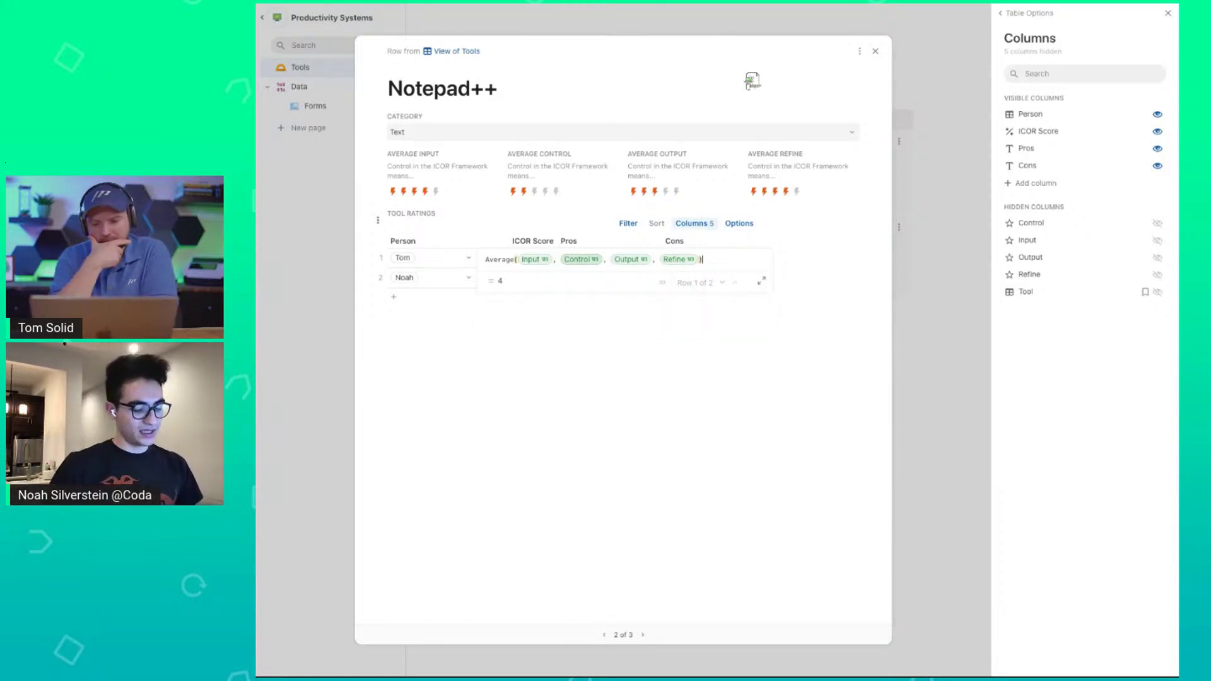
pyautogui.write('/Input')
pyautogui.write(' 5')
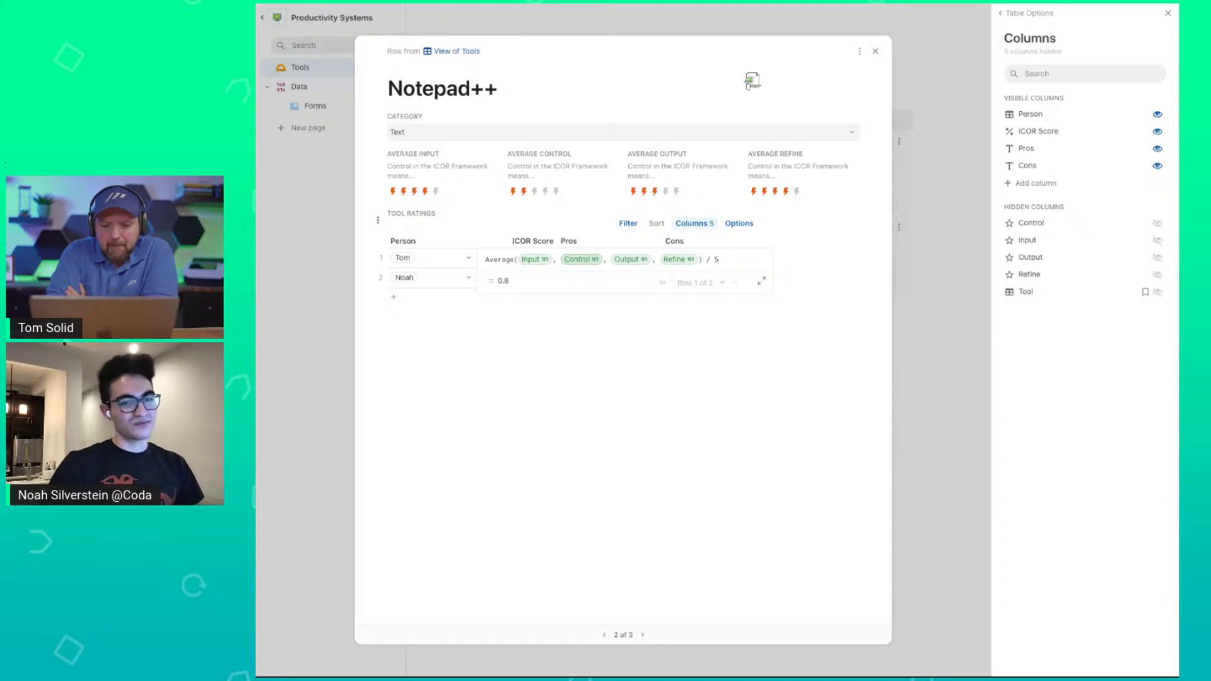
pyautogui.press('Return')
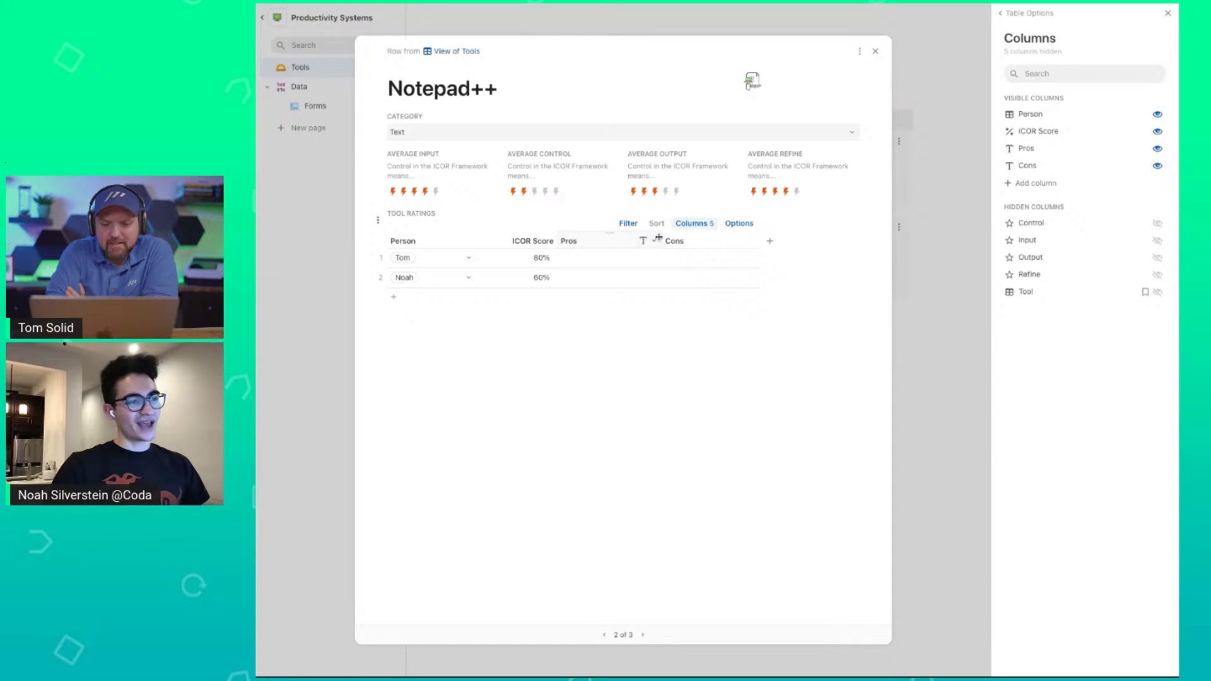
# Widen the Pros and Cons columns to fill the Tool Ratings table's space, and widen the Person column slightly.
pyautogui.moveTo(653, 241); pyautogui.dragTo(675, 241)
pyautogui.moveTo(782, 239); pyautogui.dragTo(830, 238)
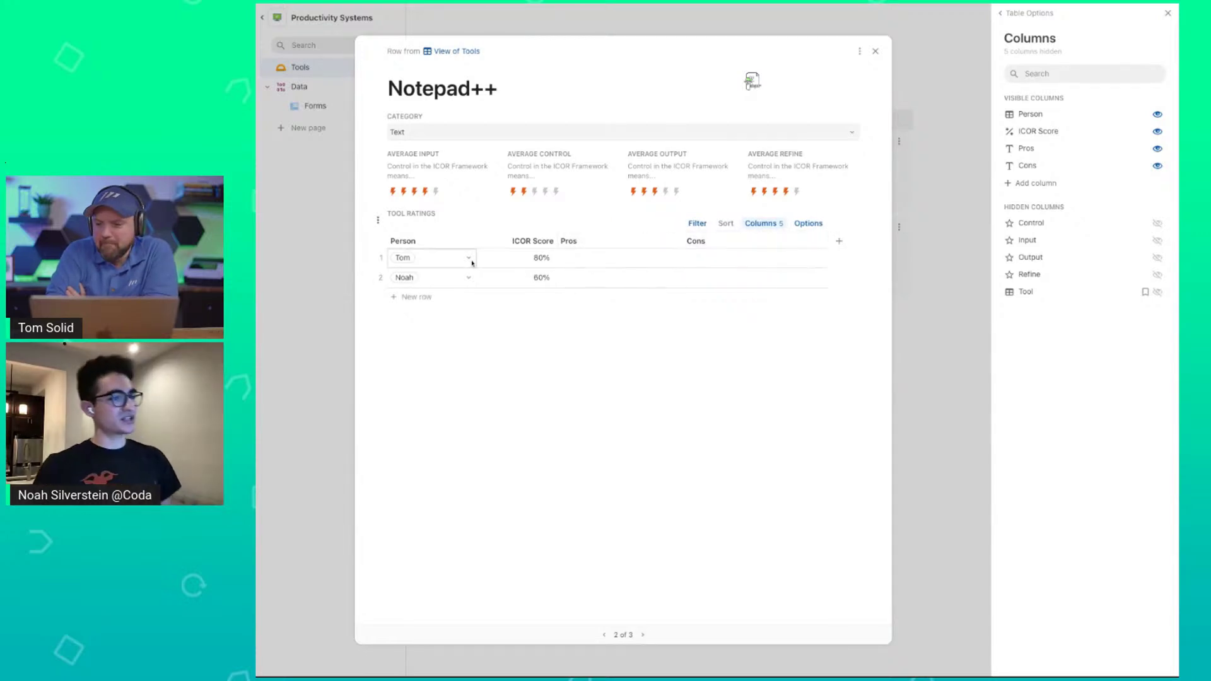
pyautogui.moveTo(477, 241); pyautogui.dragTo(479, 241)
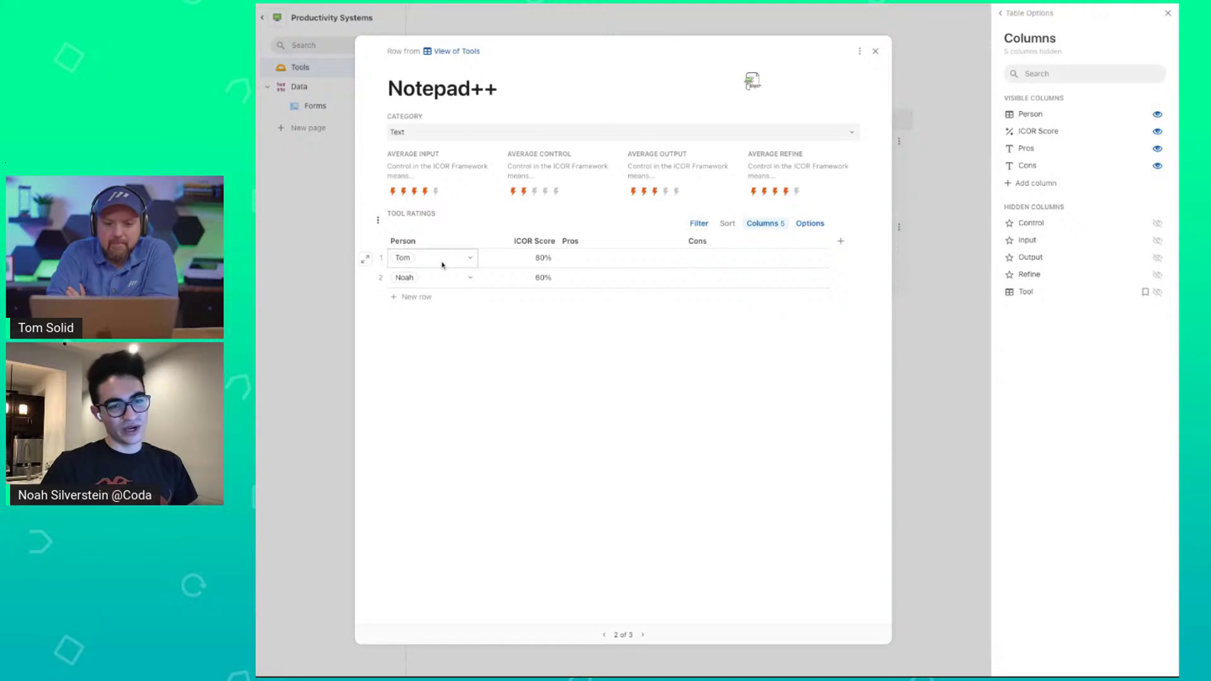
# View the first Tool Ratings row's own detail record and return to the Notepad++ record.
pyautogui.click(365, 260)
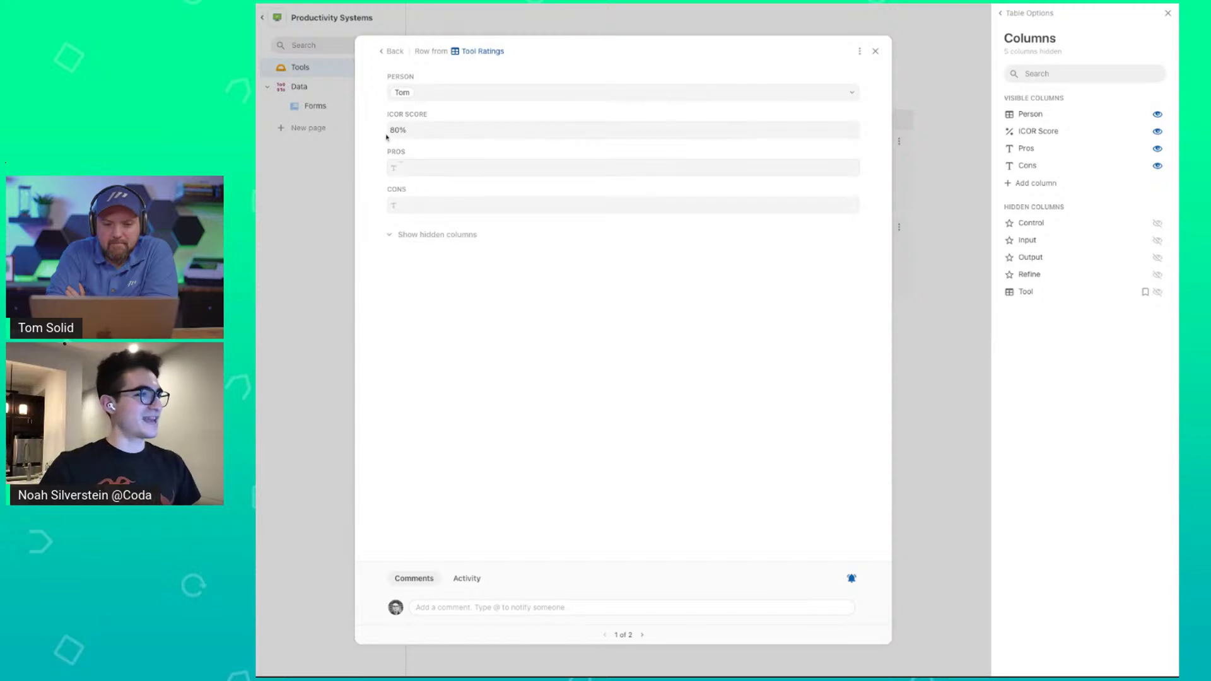
pyautogui.click(392, 52)
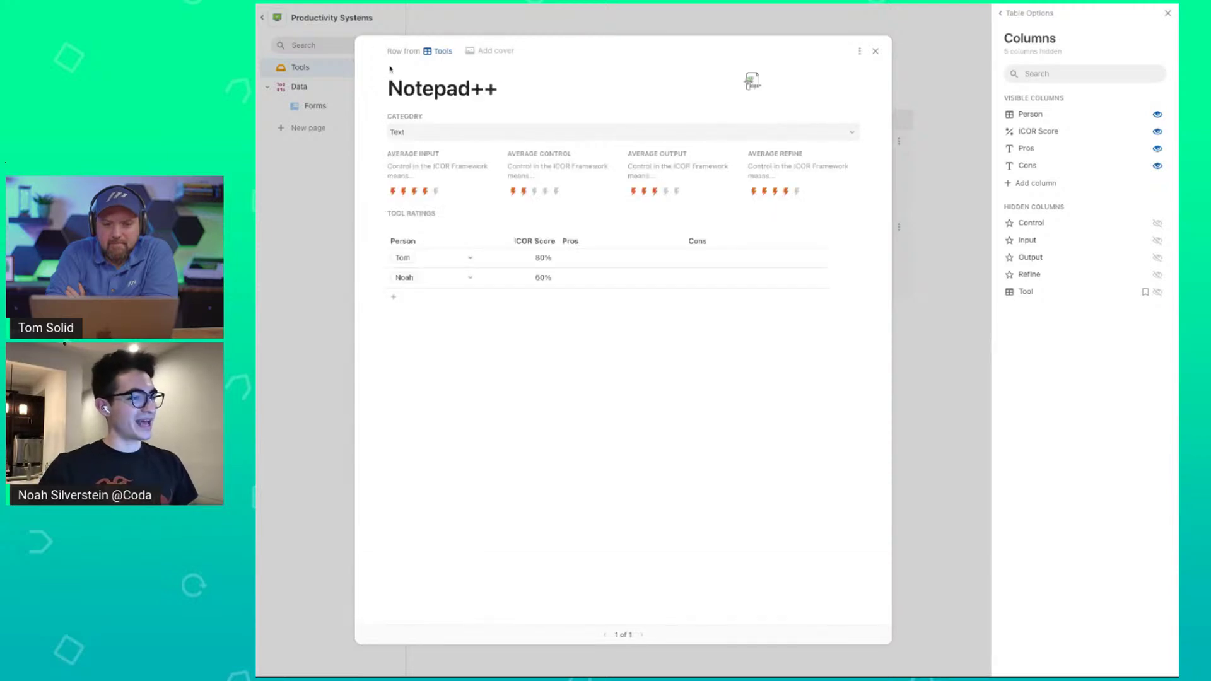
# Open the first Tool Ratings row's record and switch it to the layout with the tool and the four ICOR rating fields.
pyautogui.click(366, 261)
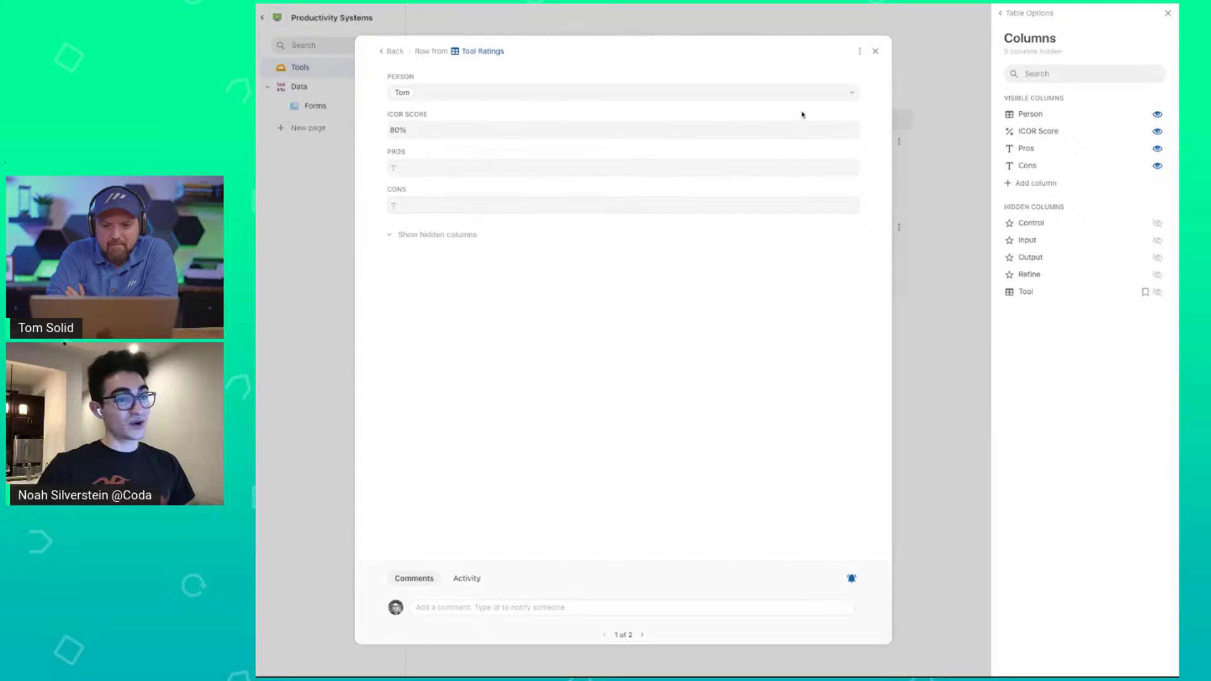
pyautogui.click(859, 51)
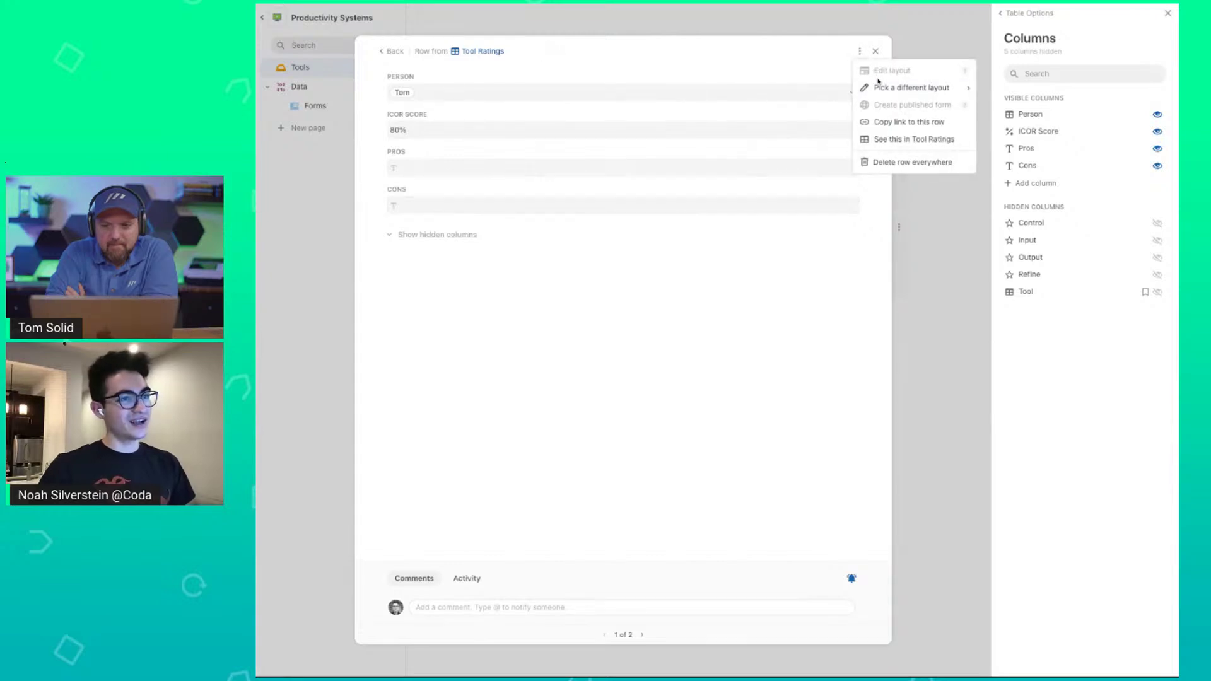
pyautogui.moveTo(915, 87)
pyautogui.click(1025, 104)
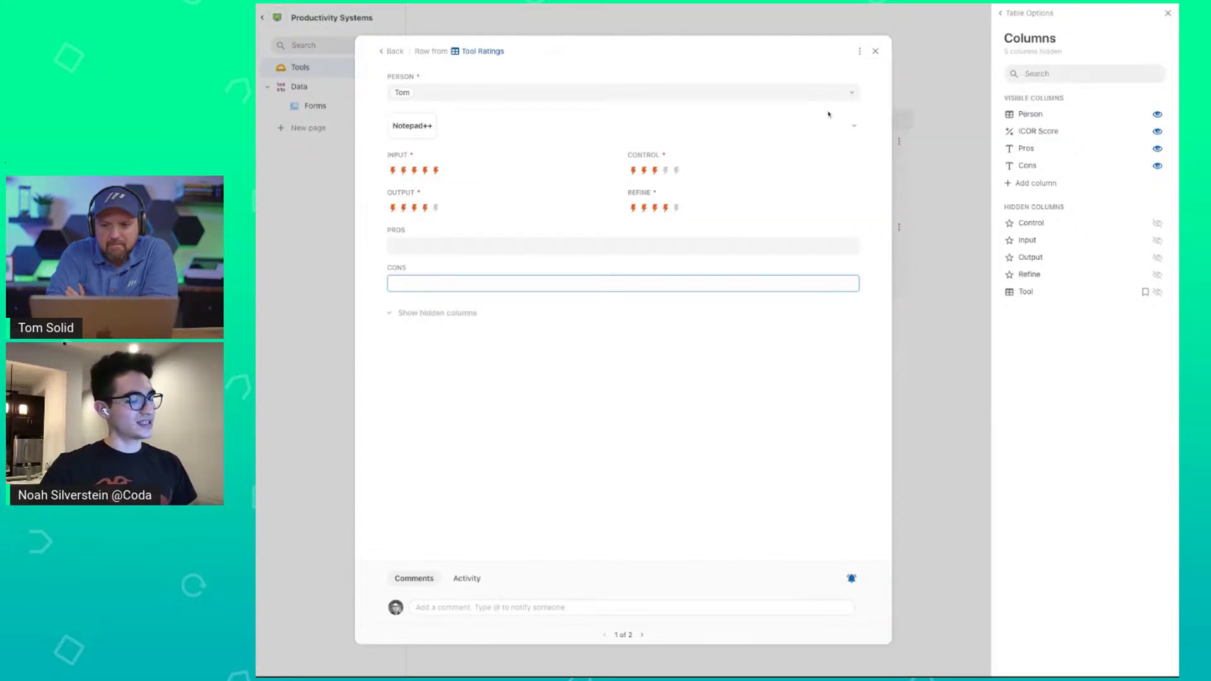
# Move the Tool field above Person in the rating layout, each on its own full-width row, save, and return to the Notepad++ record.
pyautogui.click(861, 53)
pyautogui.click(880, 69)
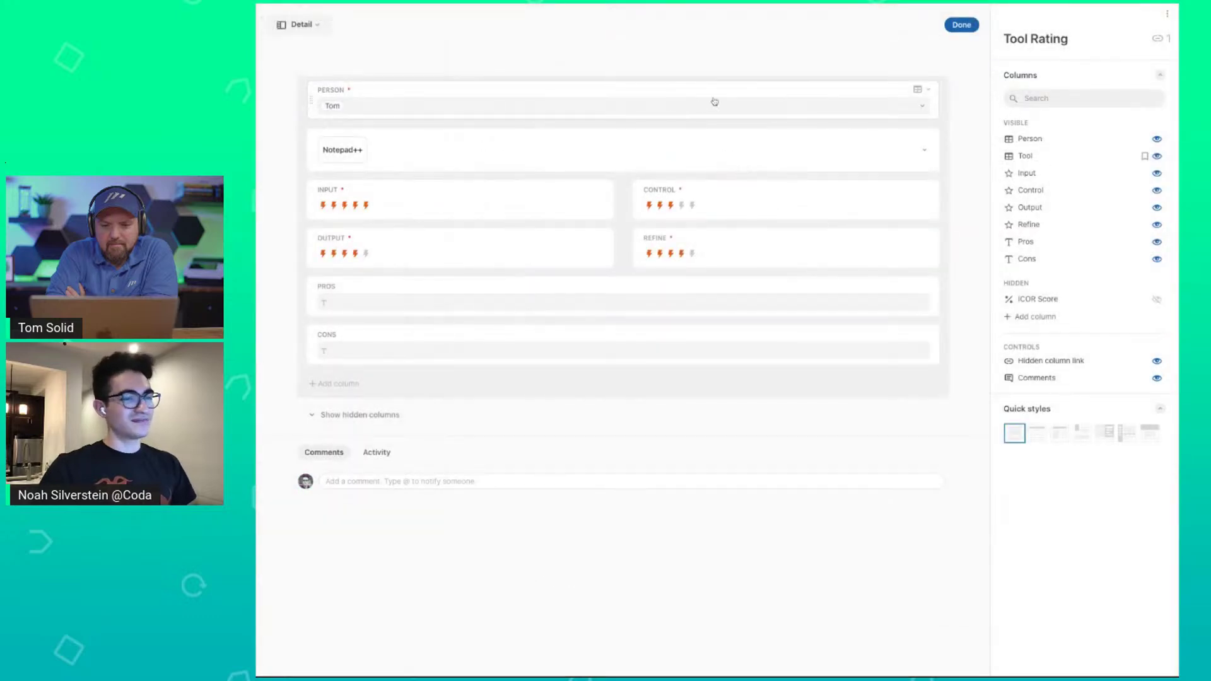
pyautogui.moveTo(319, 143); pyautogui.dragTo(314, 101)
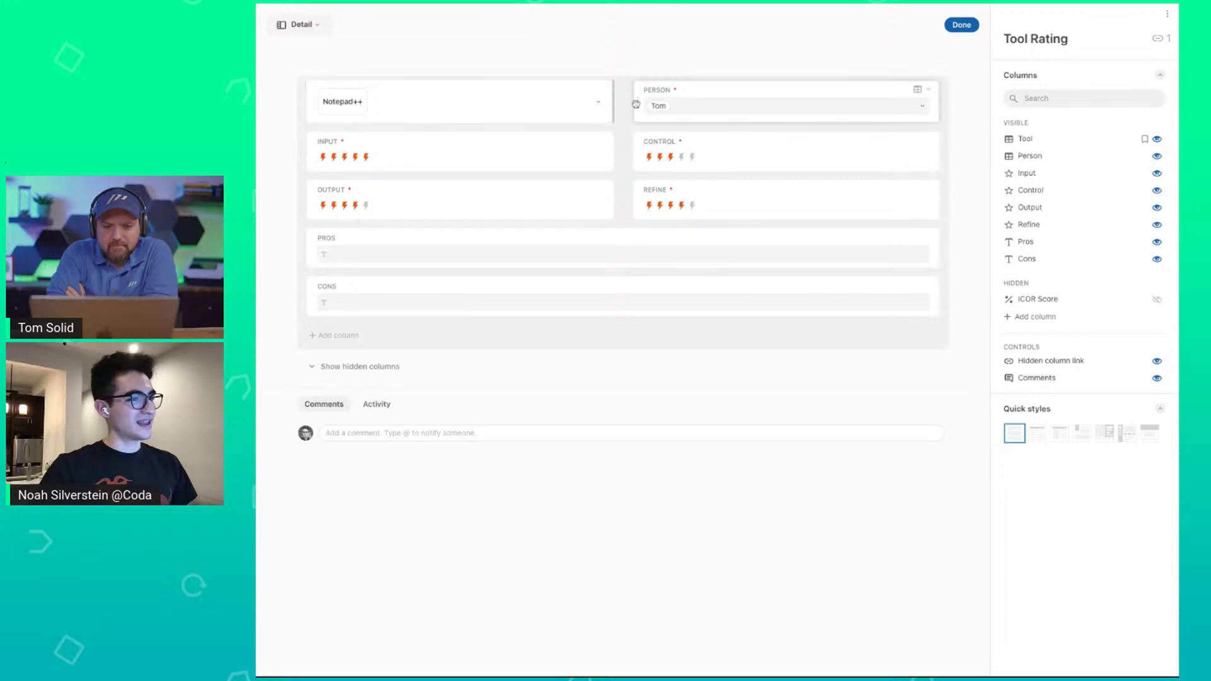
pyautogui.moveTo(636, 104); pyautogui.dragTo(423, 136)
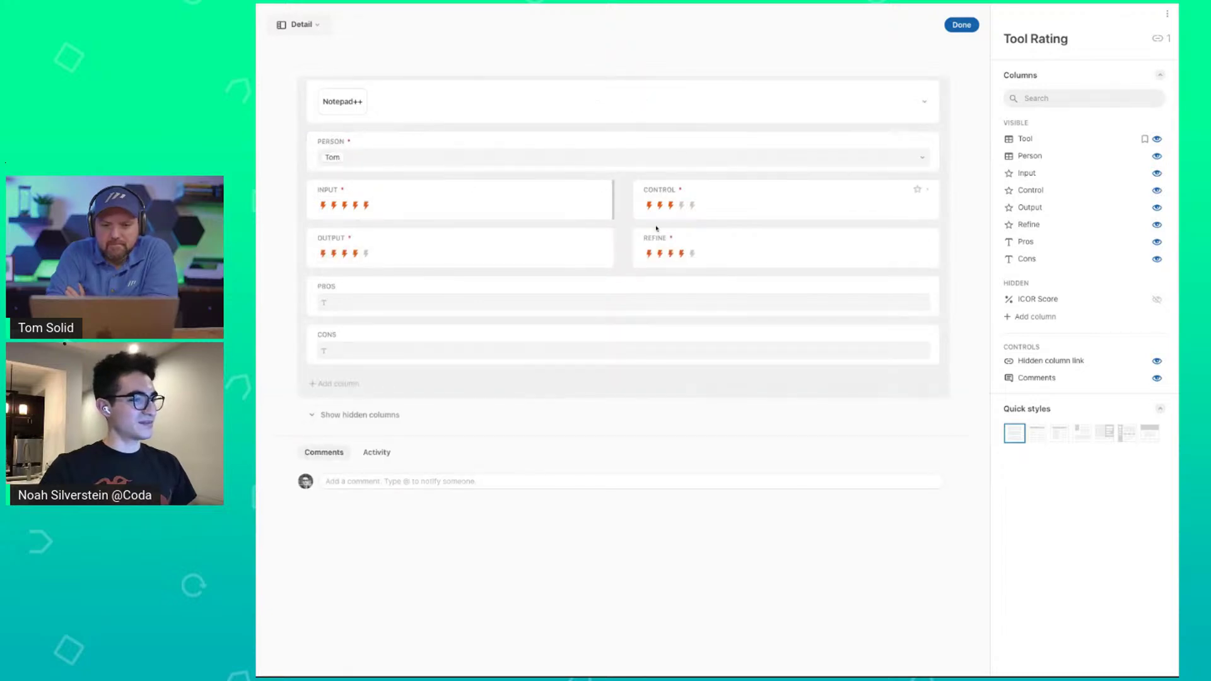
pyautogui.click(959, 26)
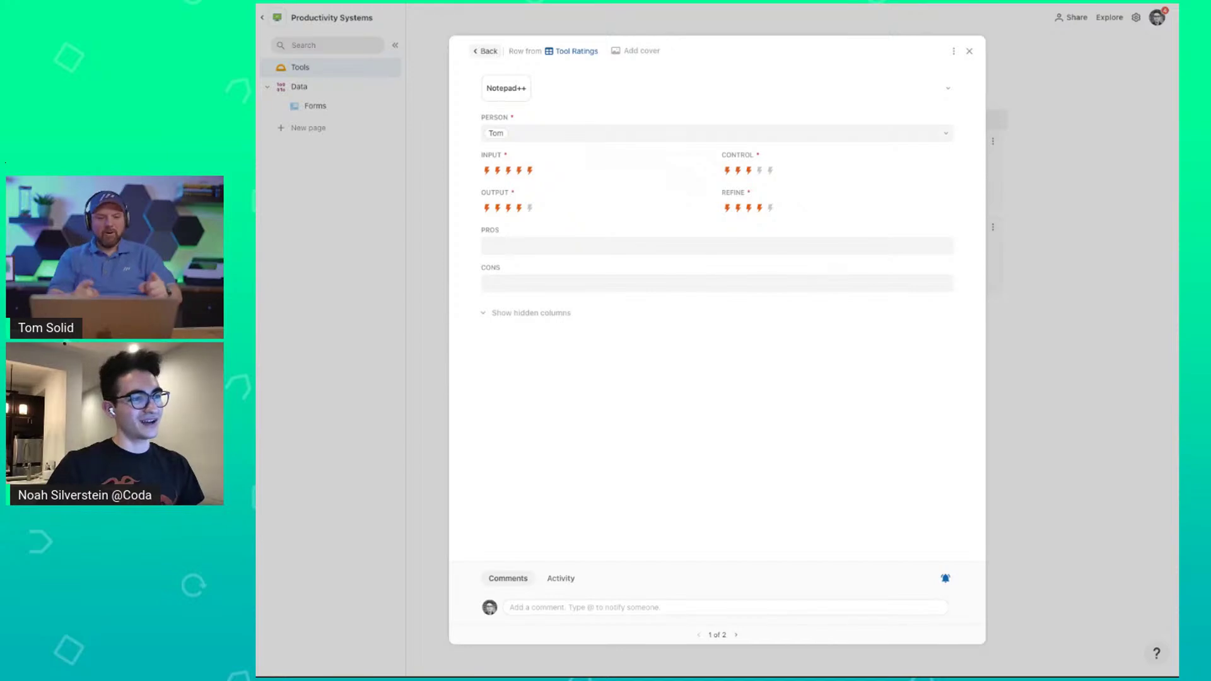
pyautogui.click(490, 52)
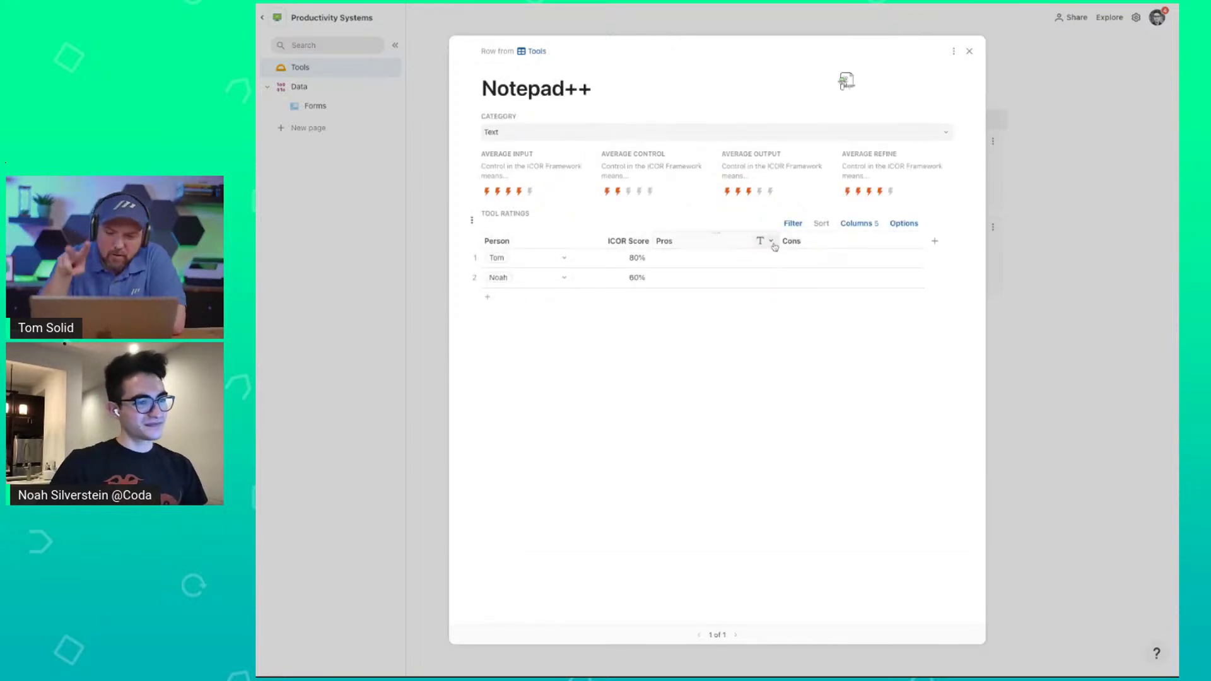
# Narrow the Pros and Cons columns in Tool Ratings and add a column named Highest Rated after Cons.
pyautogui.moveTo(777, 240); pyautogui.dragTo(744, 240)
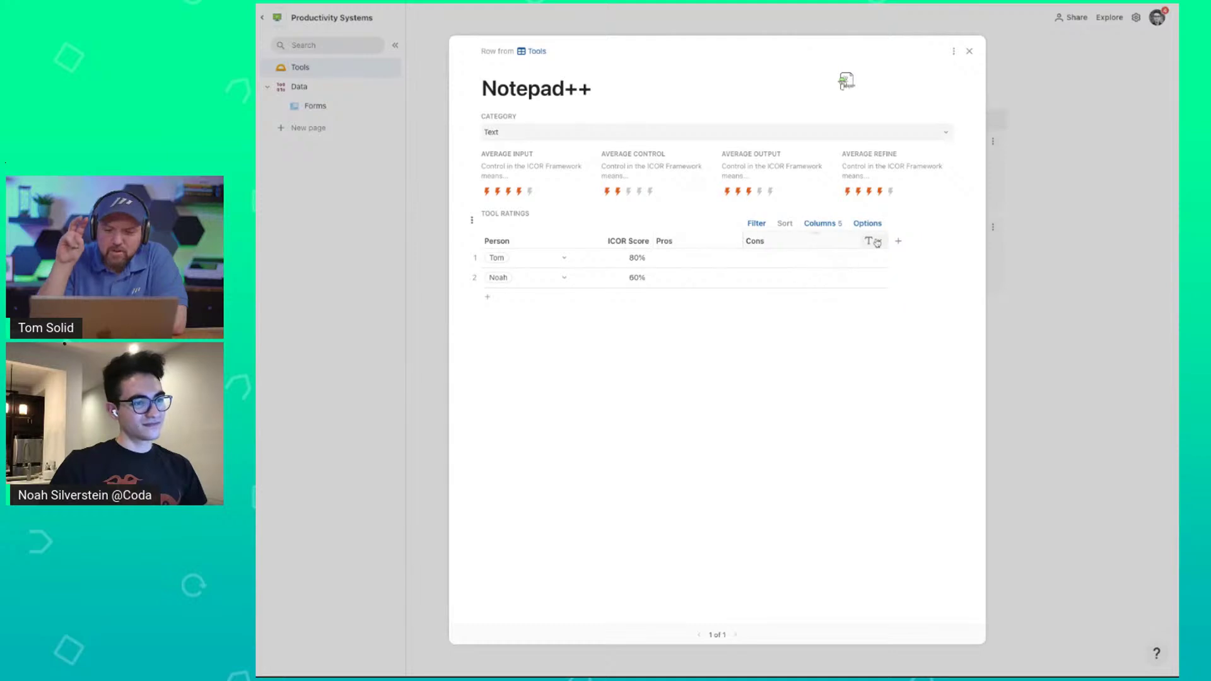
pyautogui.moveTo(885, 239); pyautogui.dragTo(820, 241)
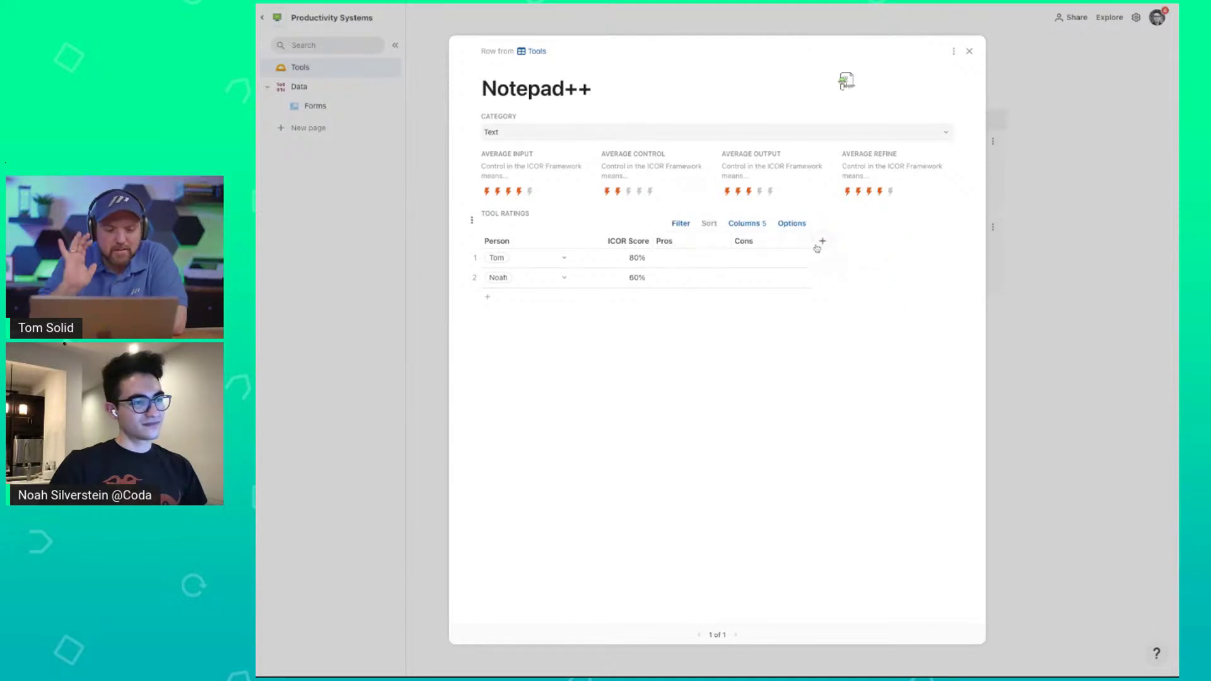
pyautogui.click(823, 242)
pyautogui.doubleClick(825, 242)
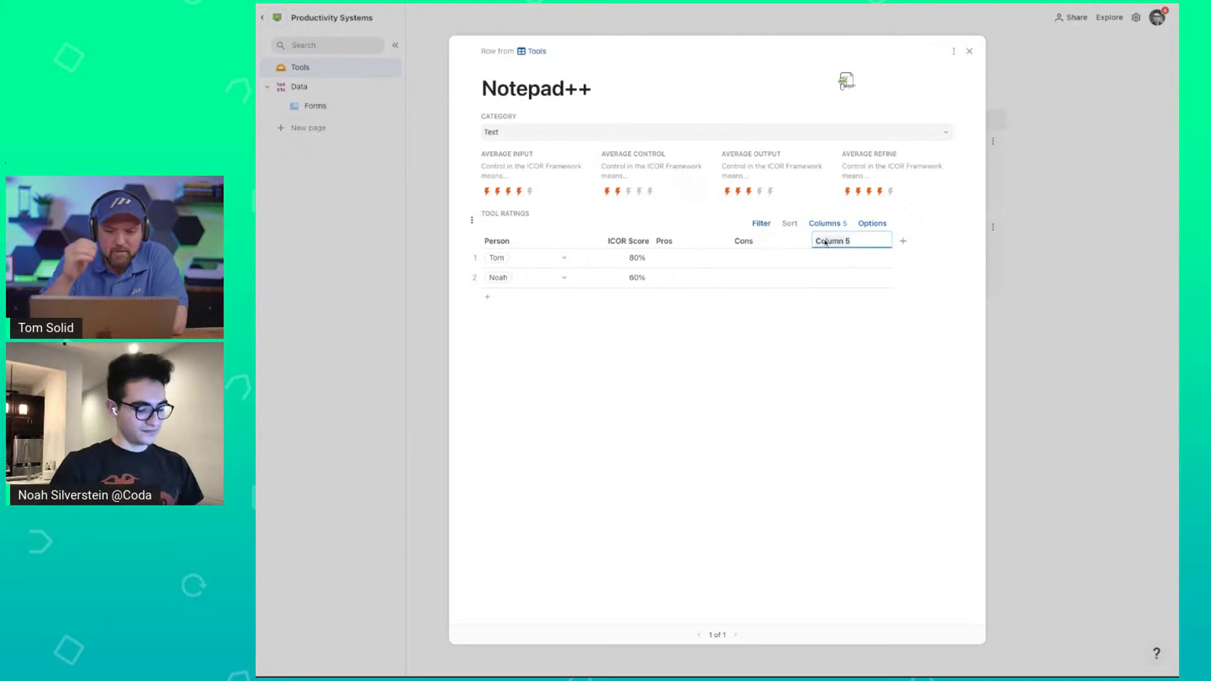
pyautogui.write('Highest ')
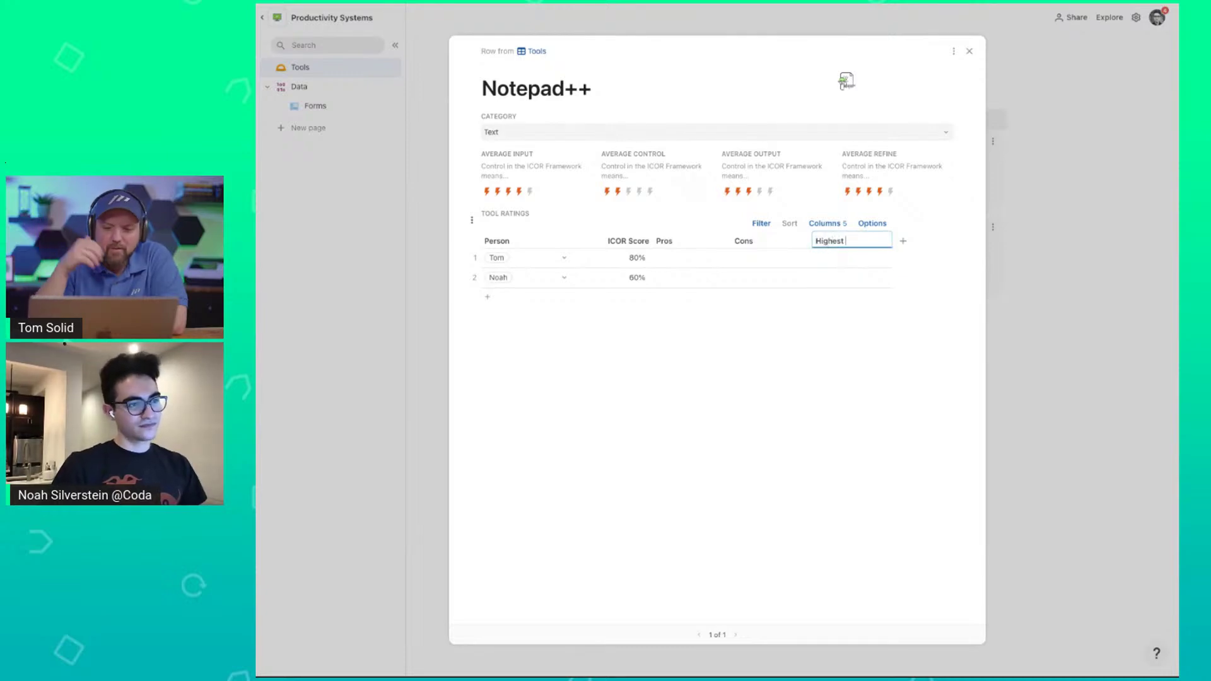
pyautogui.write('Rated')
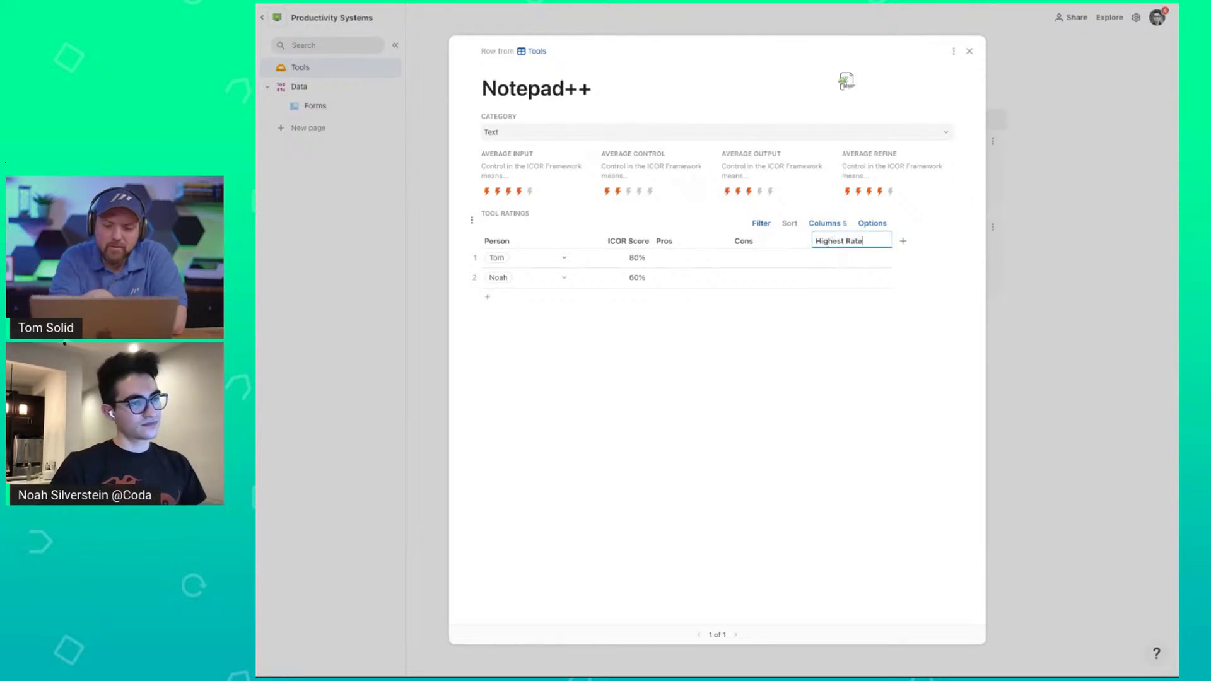
# Add a column named Lowest Rated after Highest Rated.
pyautogui.click(903, 241)
pyautogui.click(901, 242)
pyautogui.write('Lowest Rated')
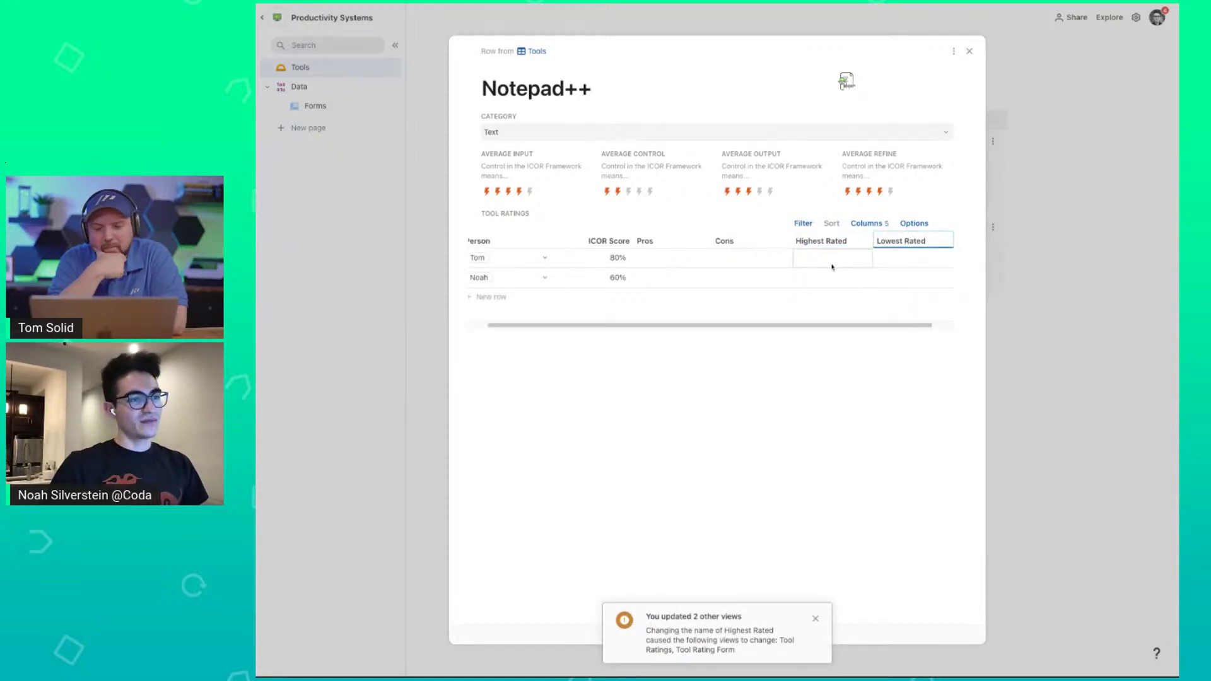
pyautogui.click(838, 258)
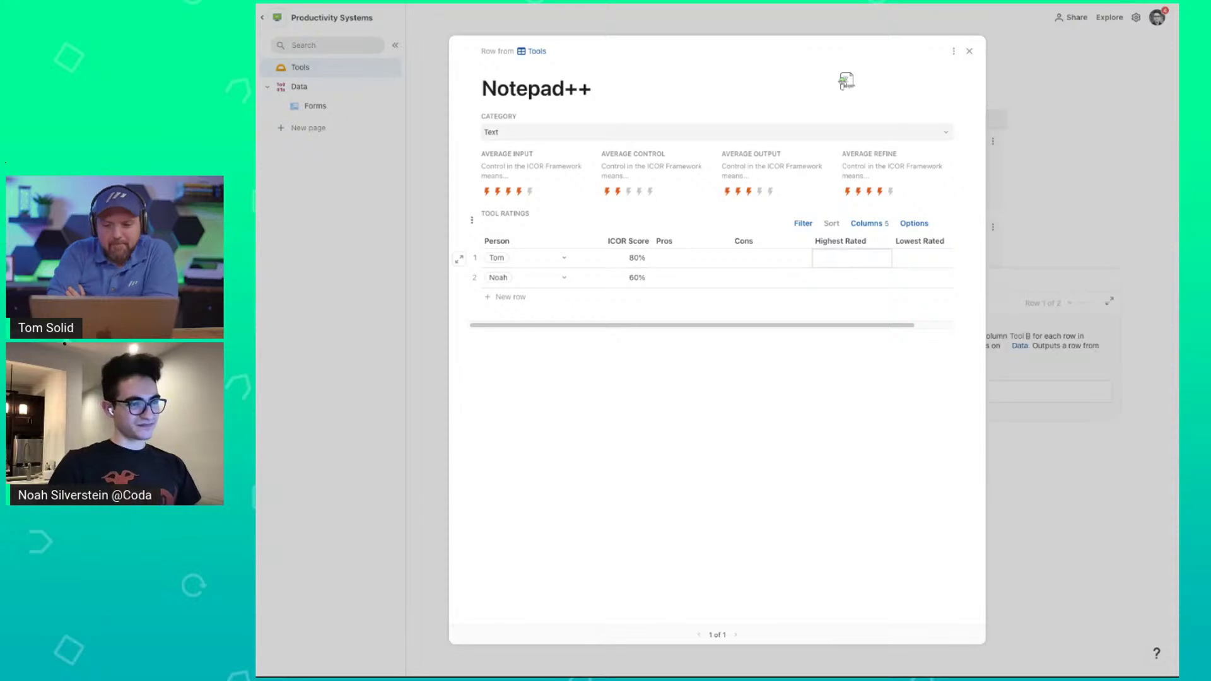
# Try a Highest Rated column formula that takes the Max of Input, Control, Output and Refine, and clear it.
pyautogui.click(884, 241)
pyautogui.click(905, 393)
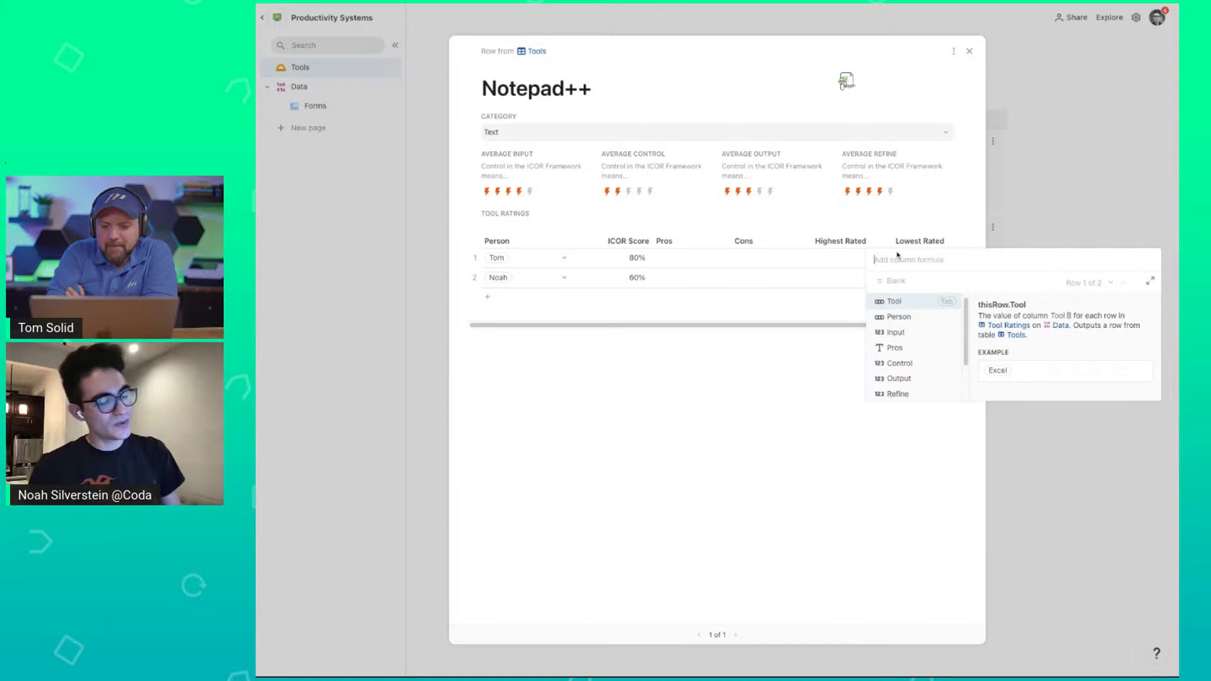
pyautogui.write('Max(')
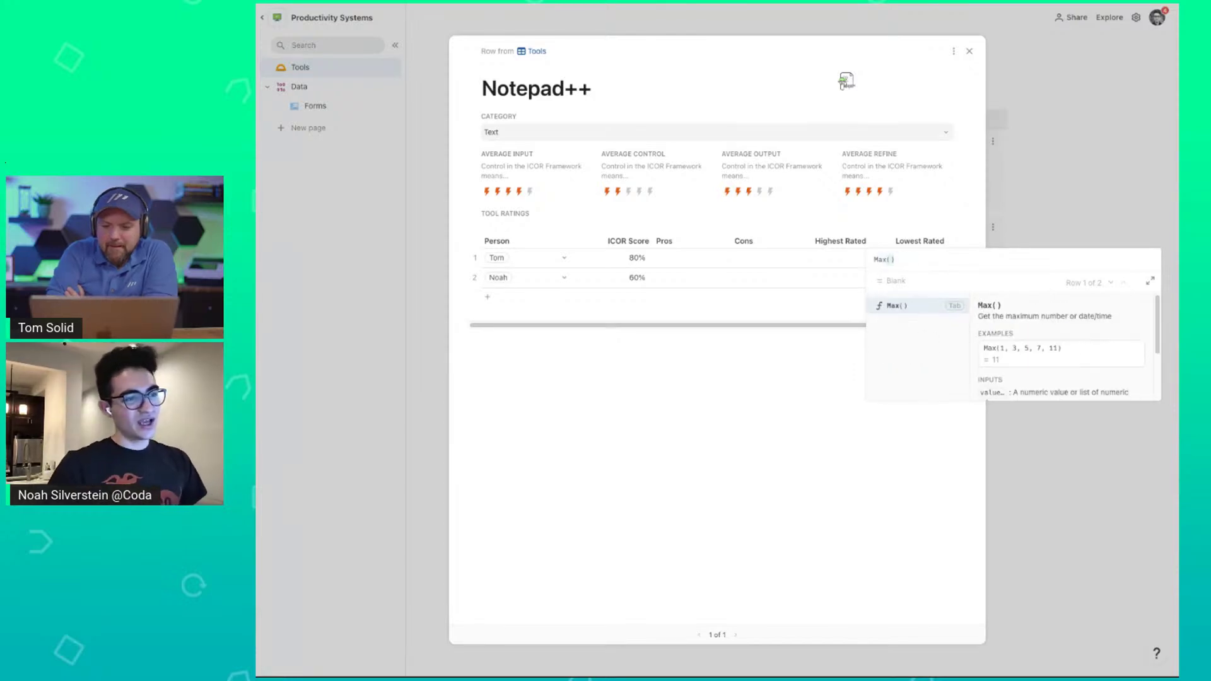
pyautogui.press('Tab')
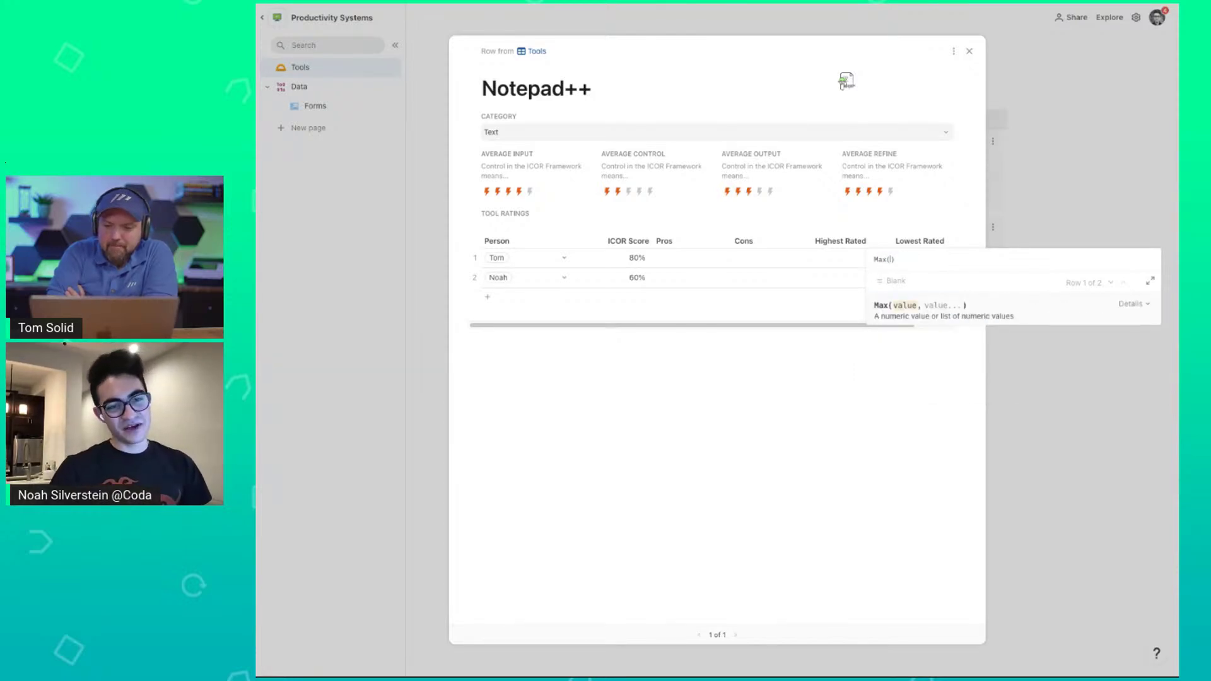
pyautogui.write('Input')
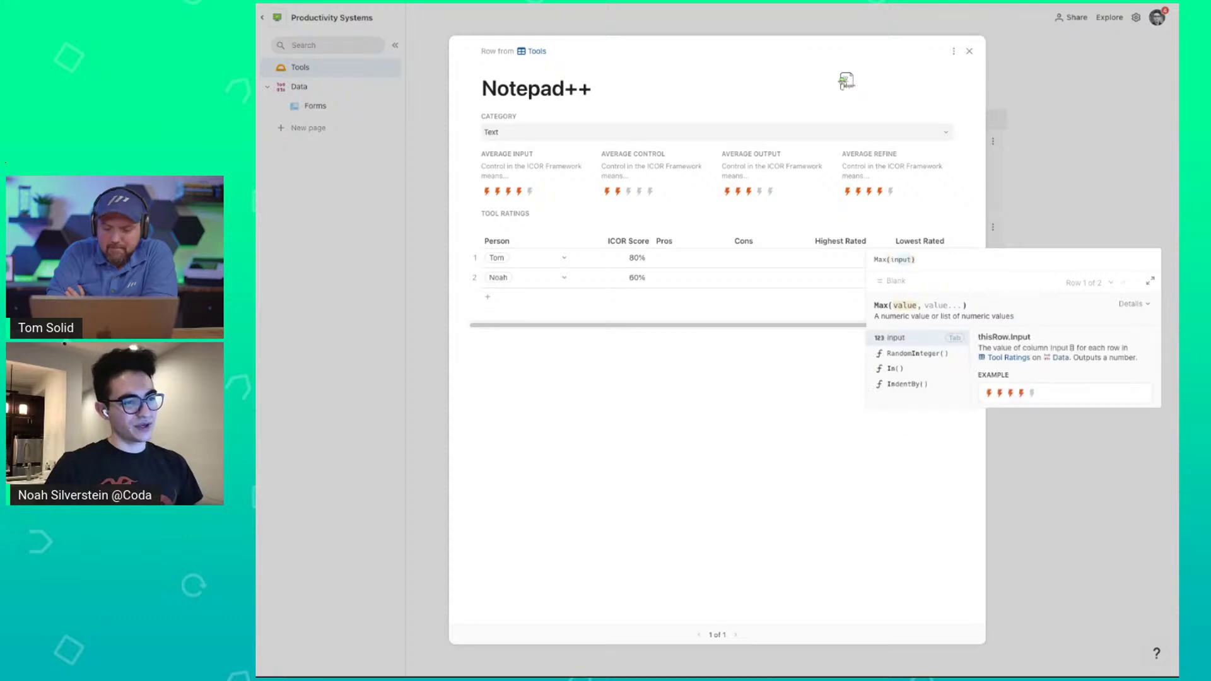
pyautogui.press('Tab')
pyautogui.write(', con')
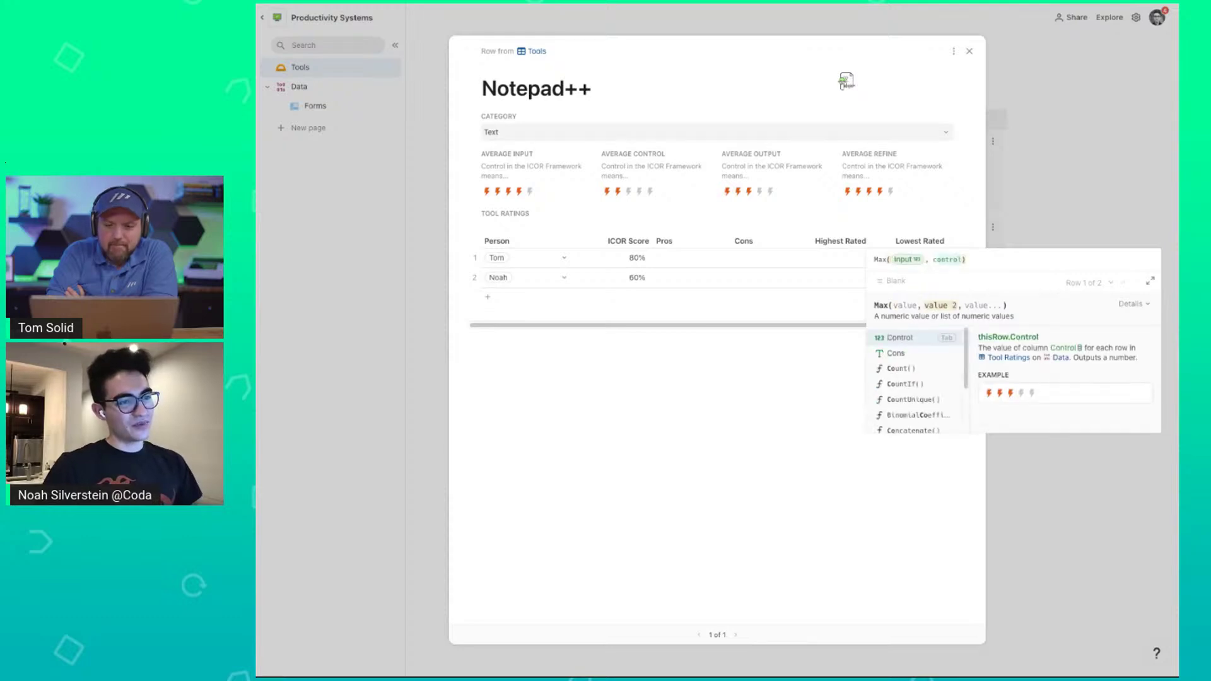
pyautogui.press('Tab')
pyautogui.write(', outp')
pyautogui.press('Tab')
pyautogui.write(', ref')
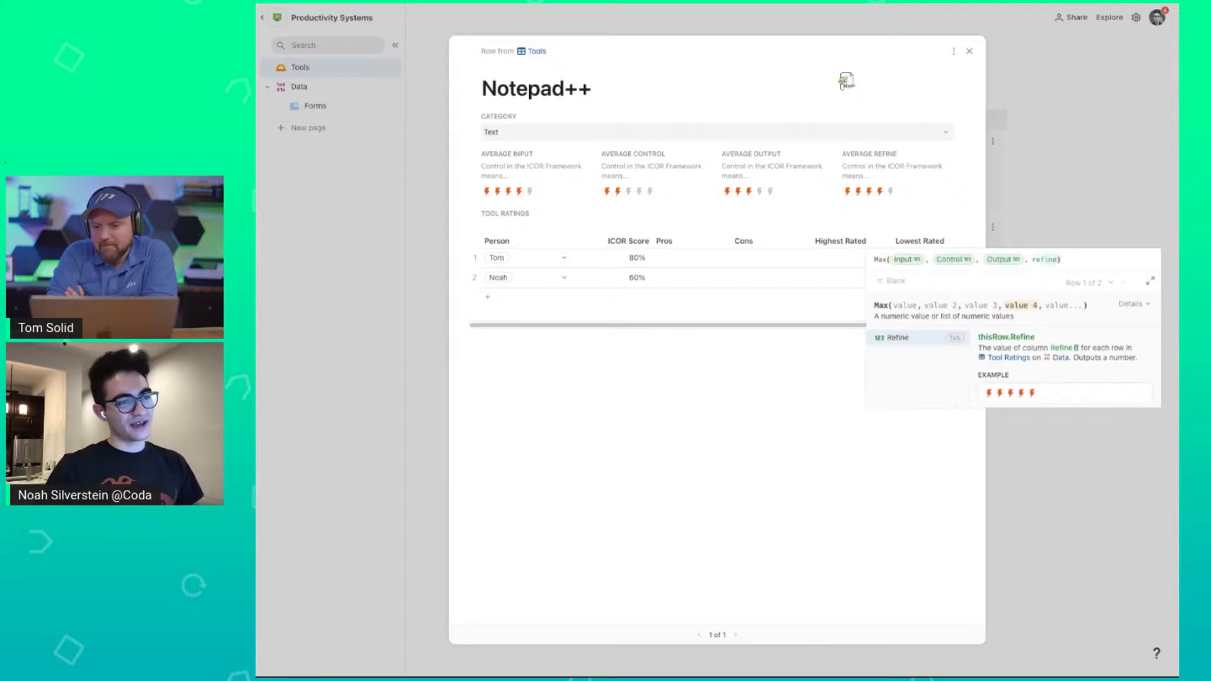
pyautogui.press('Tab')
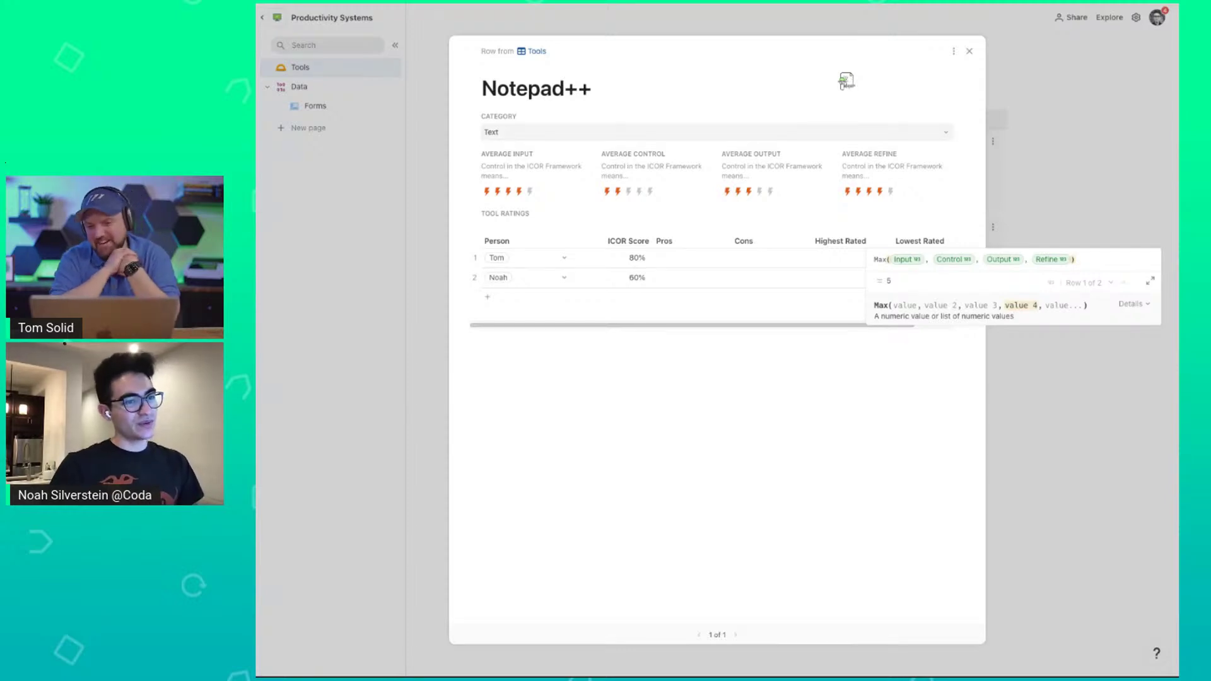
pyautogui.write(')')
pyautogui.hotkey('ctrl', 'a')
pyautogui.press('BackSpace')
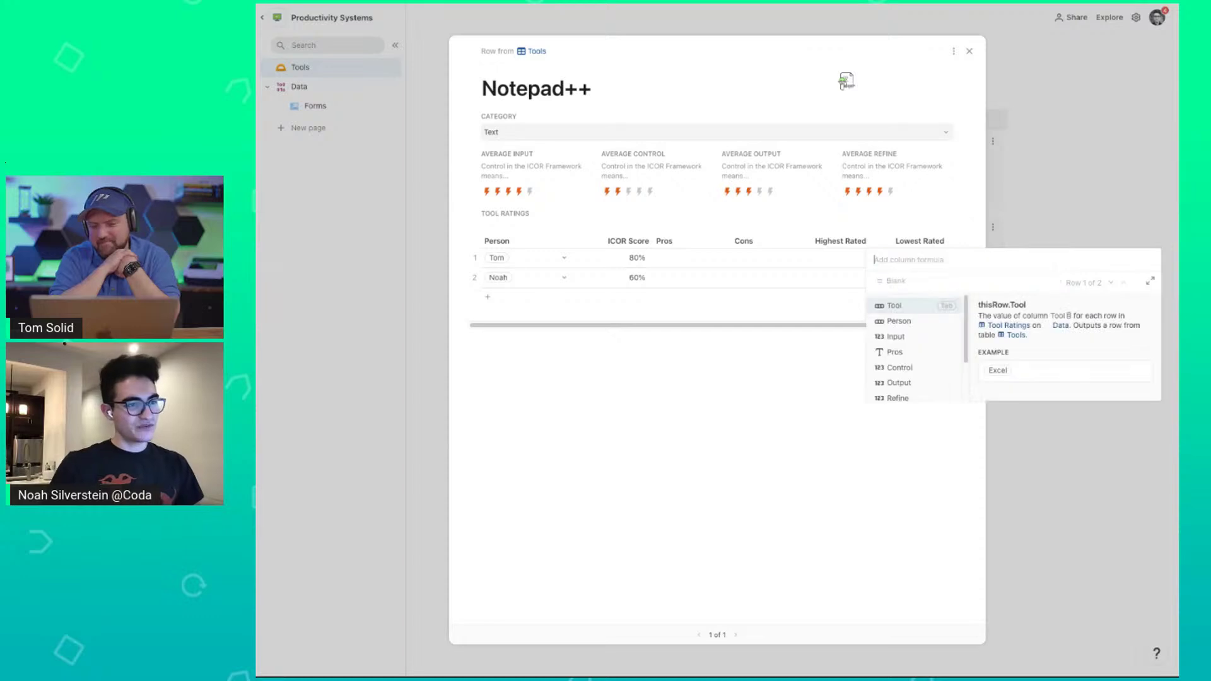
pyautogui.press('Down')
pyautogui.press('Down')
pyautogui.press('Down')
pyautogui.press('Down')
pyautogui.press('Down')
pyautogui.press('Down')
pyautogui.press('Down')
pyautogui.press('Down')
pyautogui.press('Down')
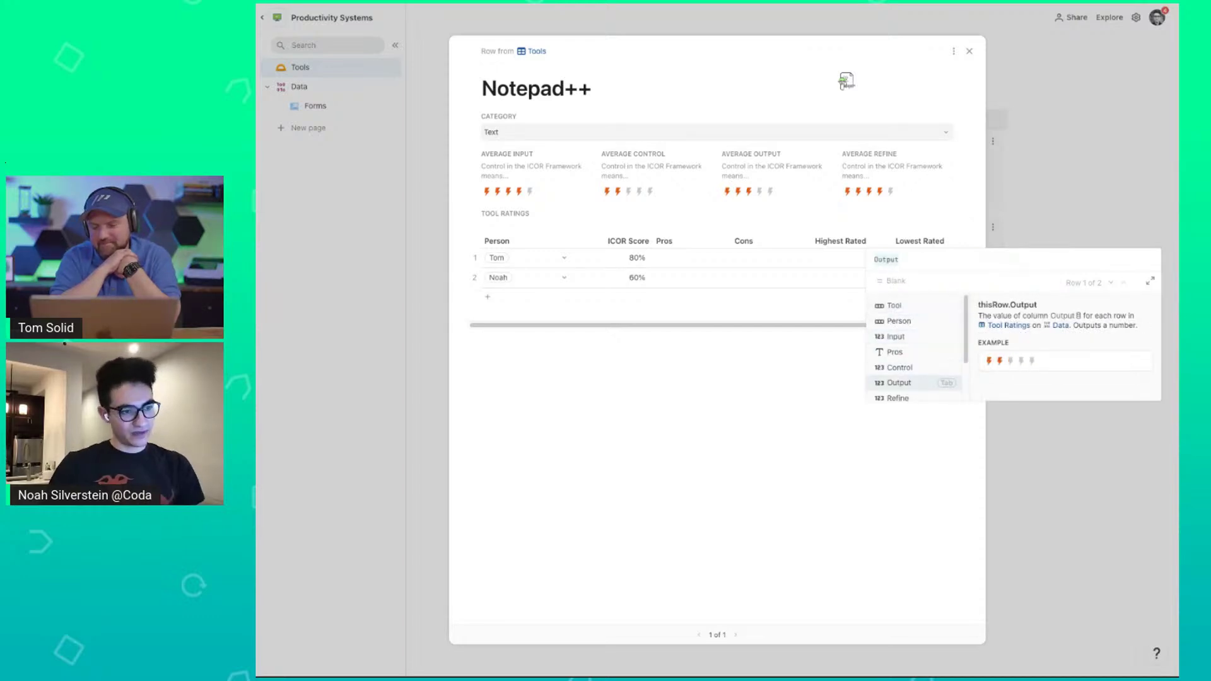
pyautogui.press('Escape')
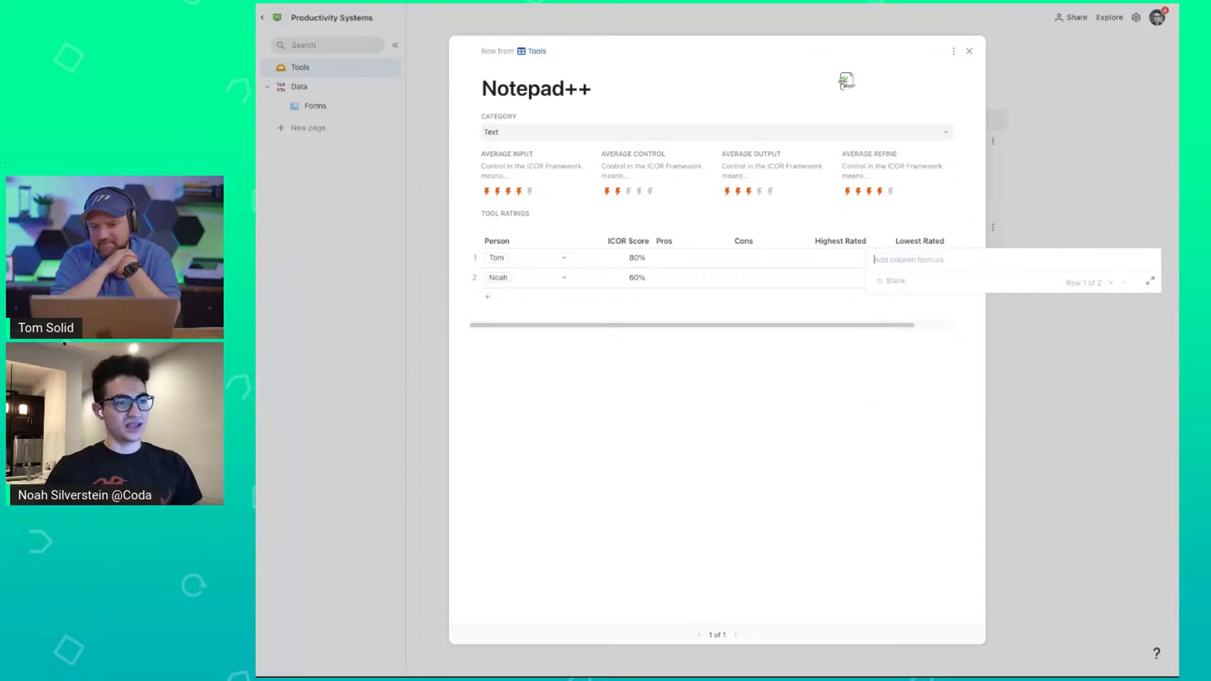
pyautogui.click(845, 262)
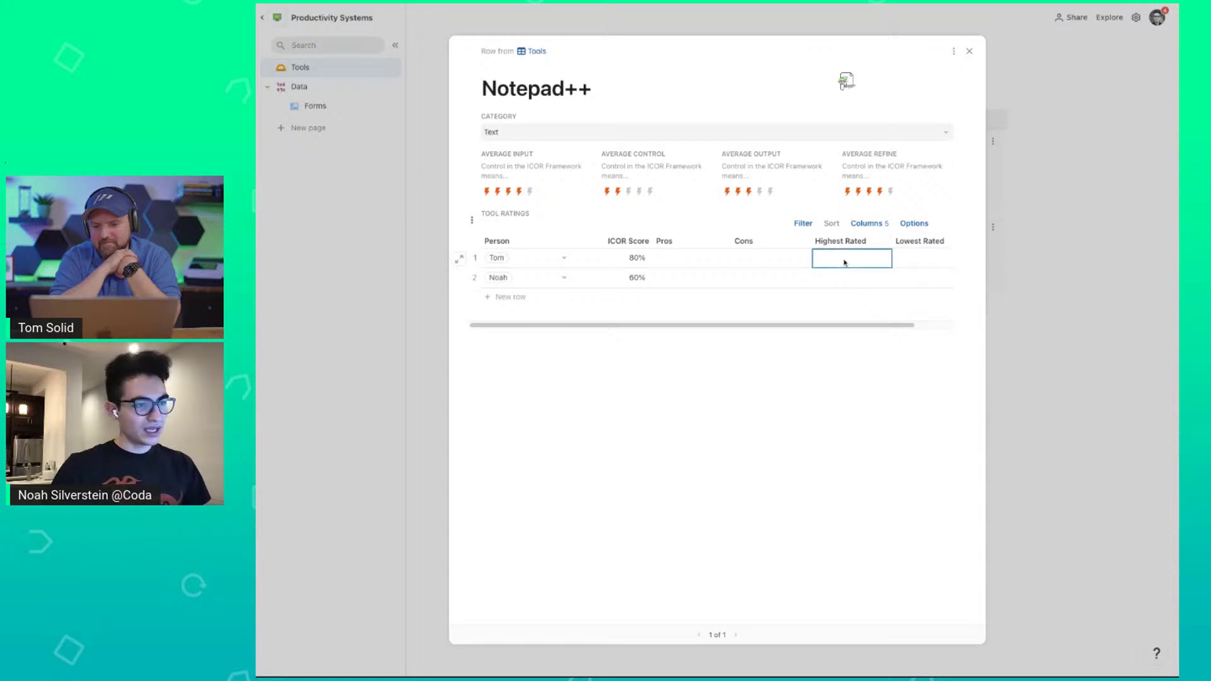
# Add a column formula to Highest Rated in Tool Ratings, starting it with the SwitchIf function.
pyautogui.click(883, 241)
pyautogui.click(893, 280)
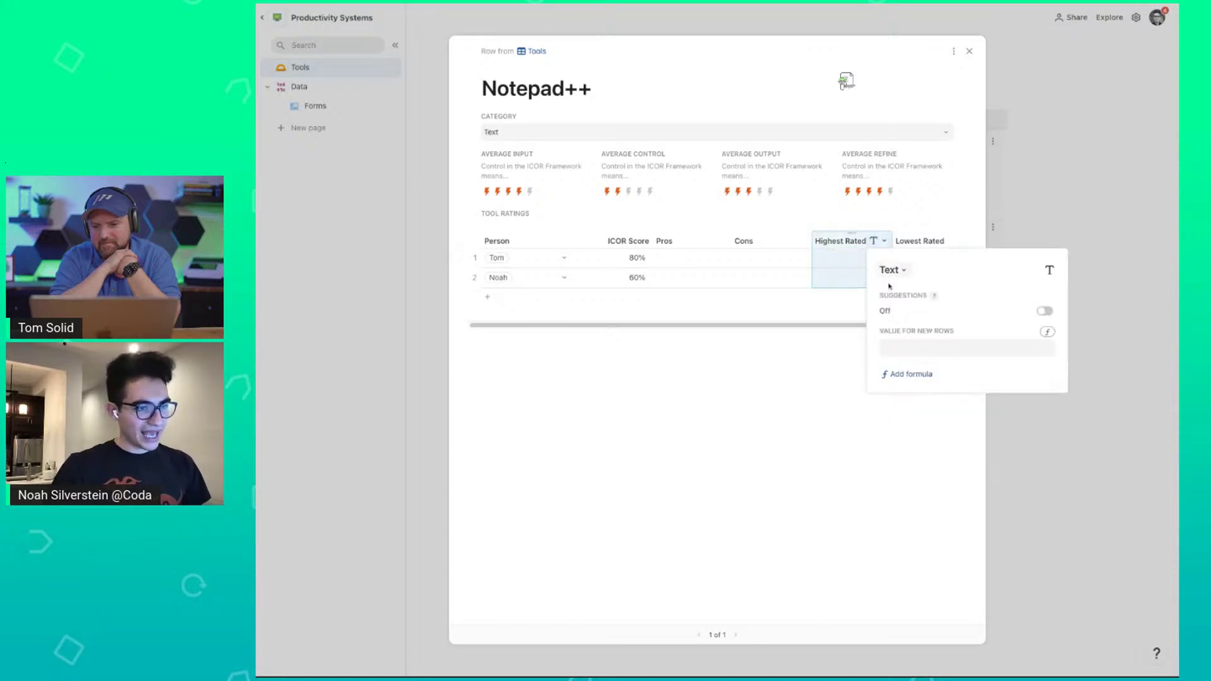
pyautogui.click(884, 271)
pyautogui.click(908, 391)
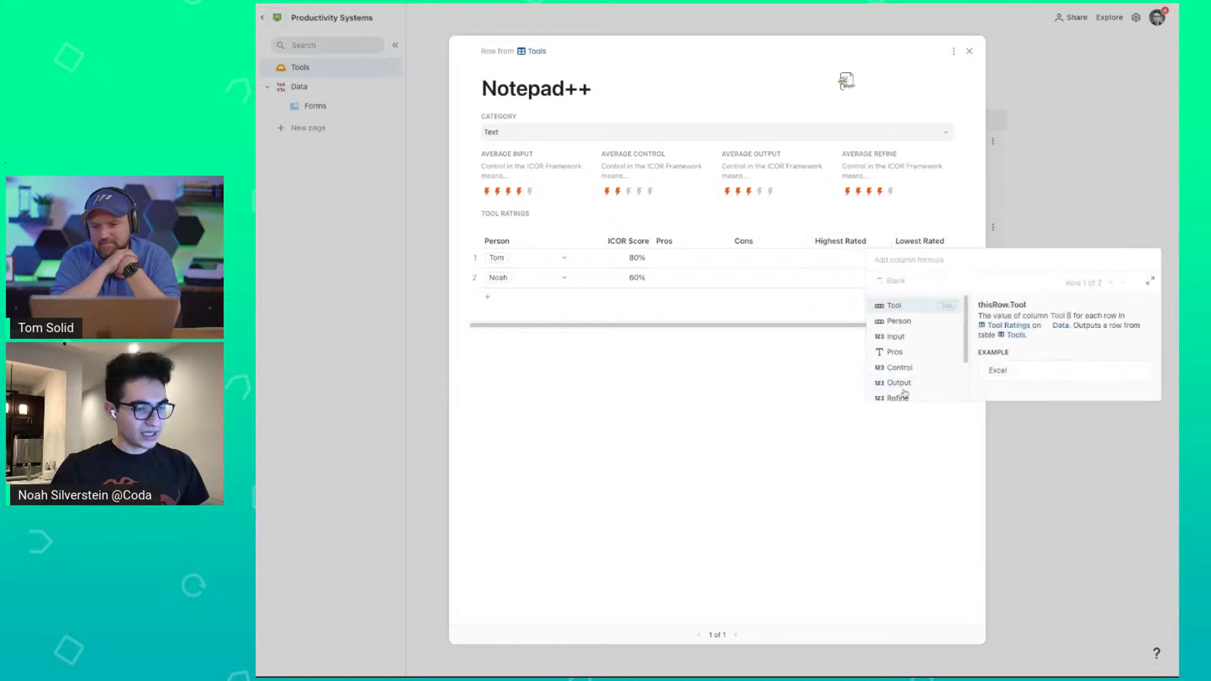
pyautogui.scroll(-2, 906, 338)
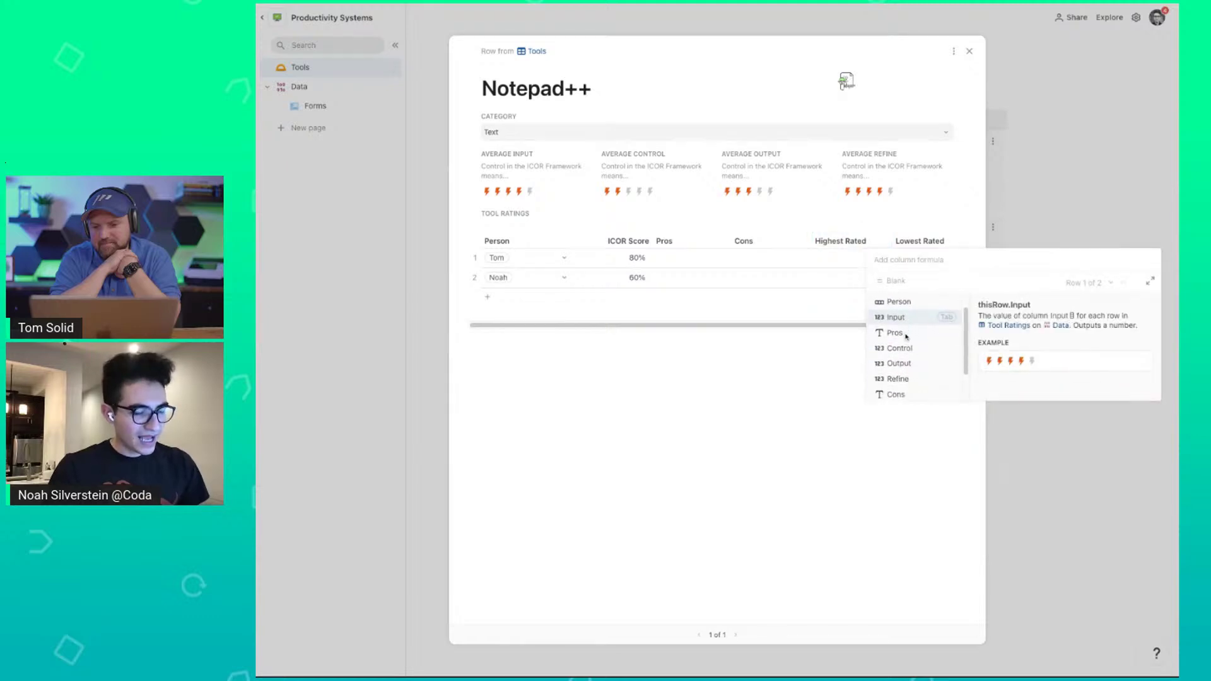
pyautogui.scroll(2, 915, 350)
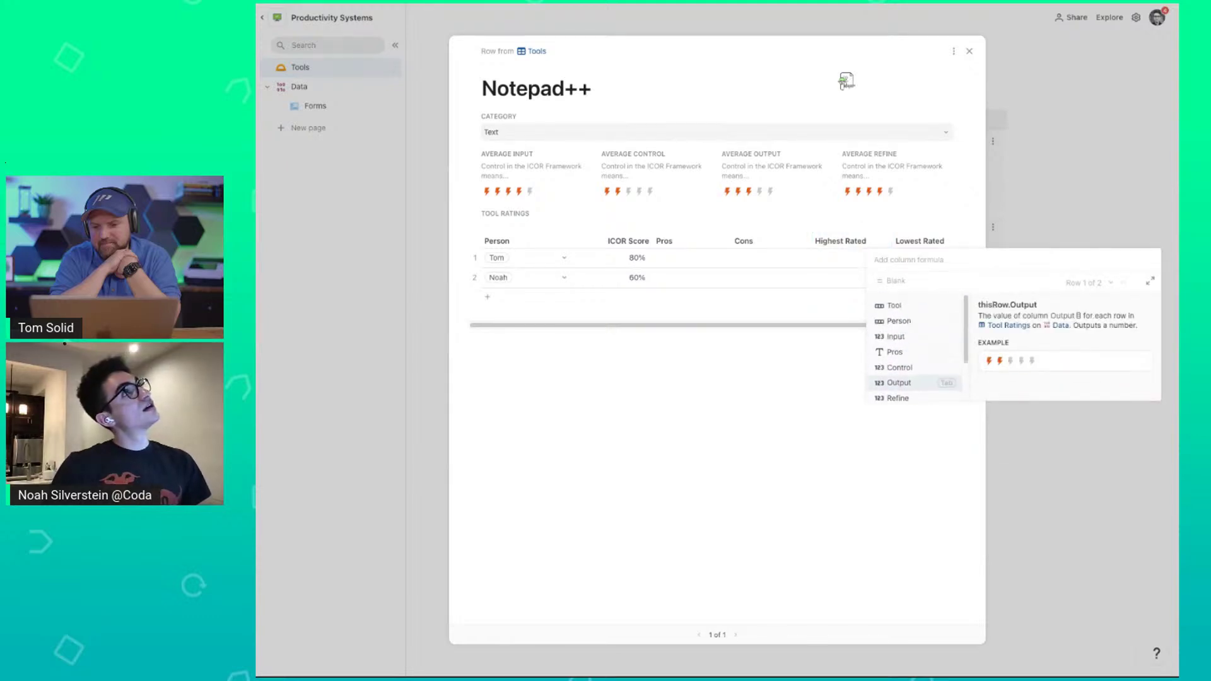
pyautogui.press('Up')
pyautogui.press('Up')
pyautogui.press('Up')
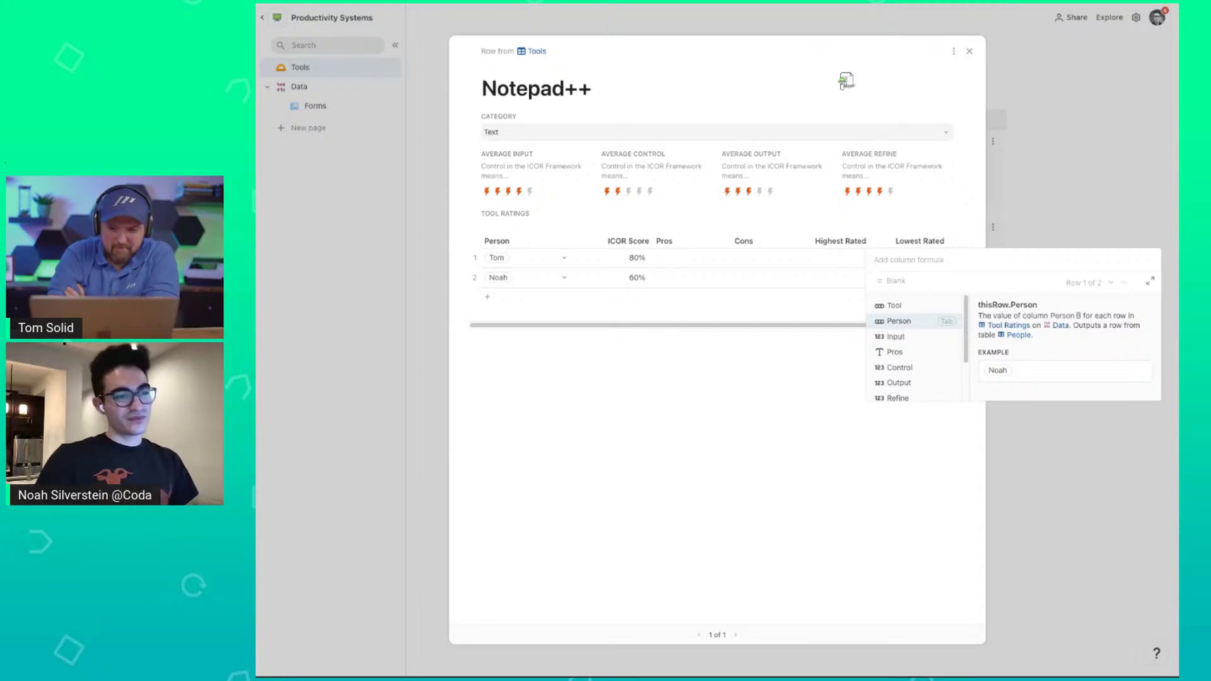
pyautogui.write('if')
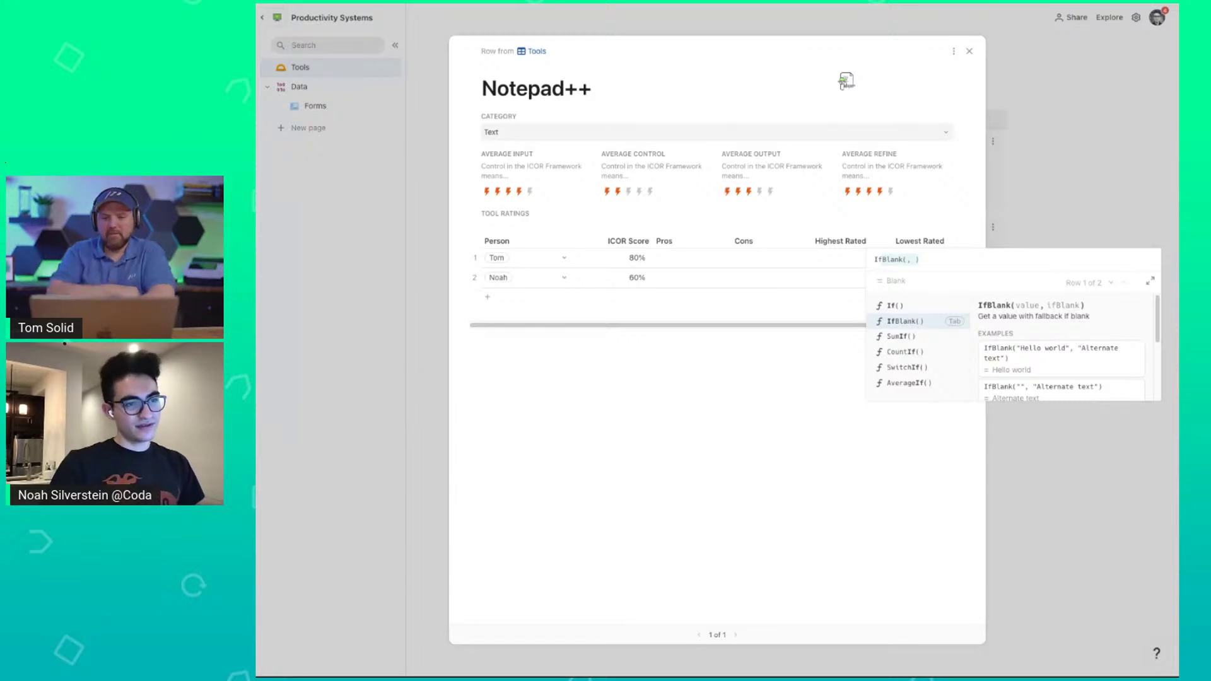
pyautogui.press('BackSpace')
pyautogui.press('BackSpace')
pyautogui.write('sw')
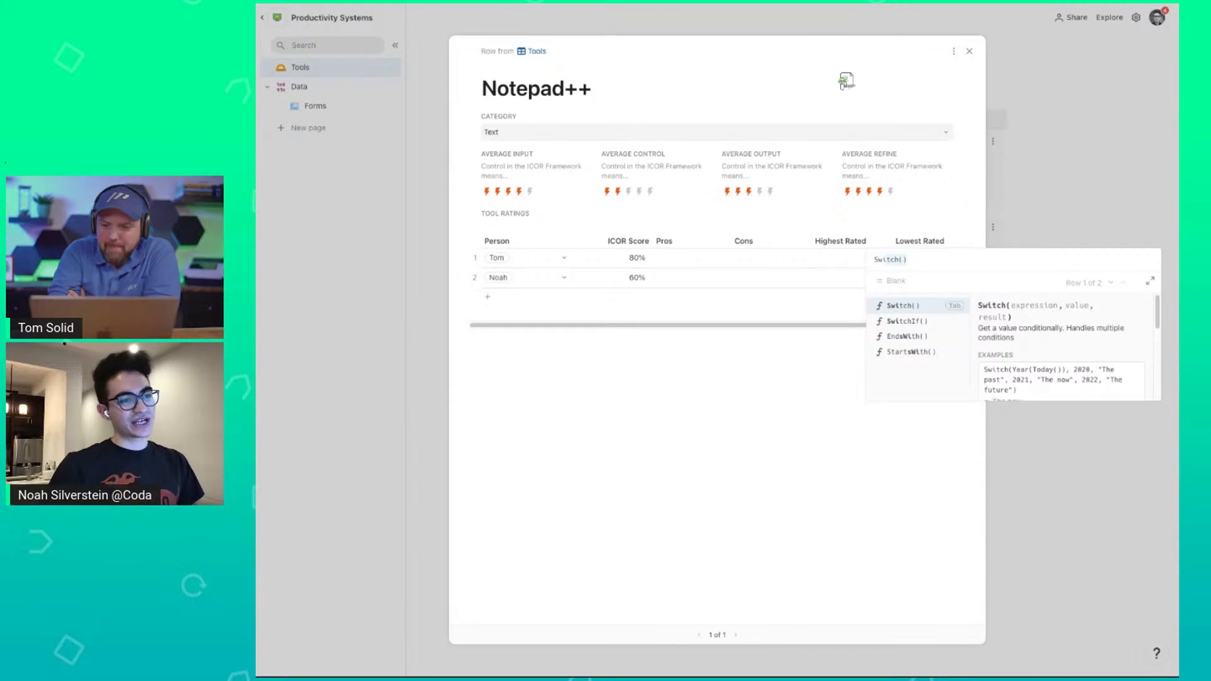
pyautogui.press('Down')
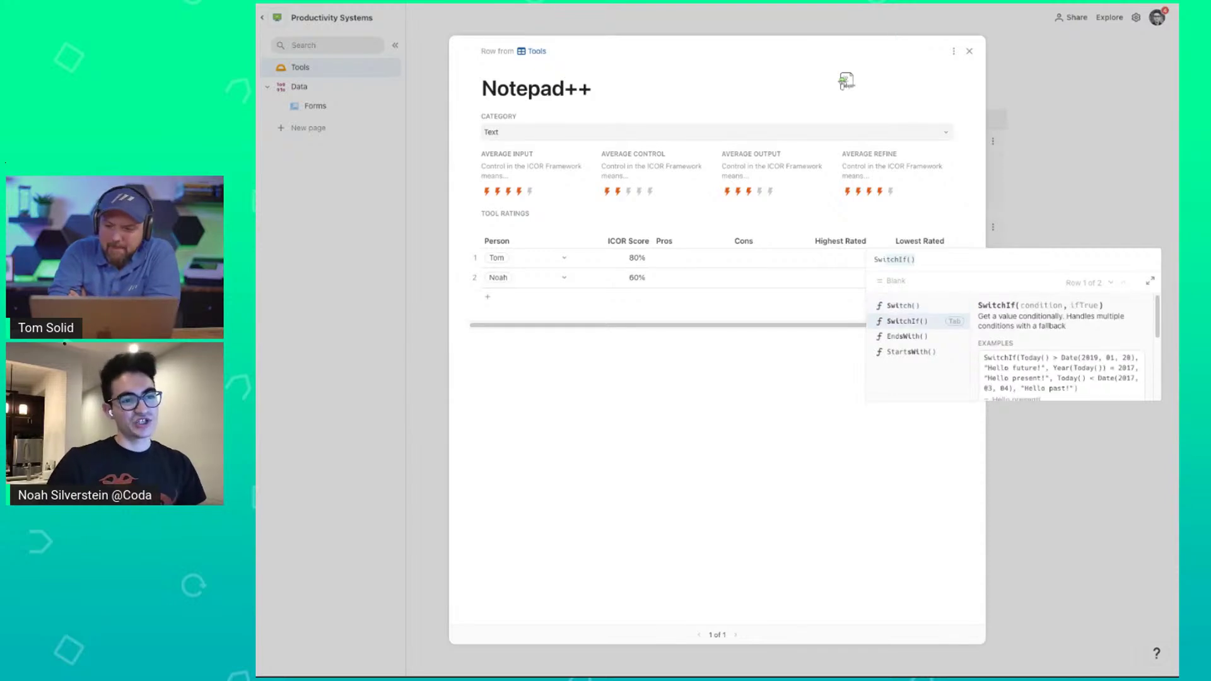
pyautogui.press('Tab')
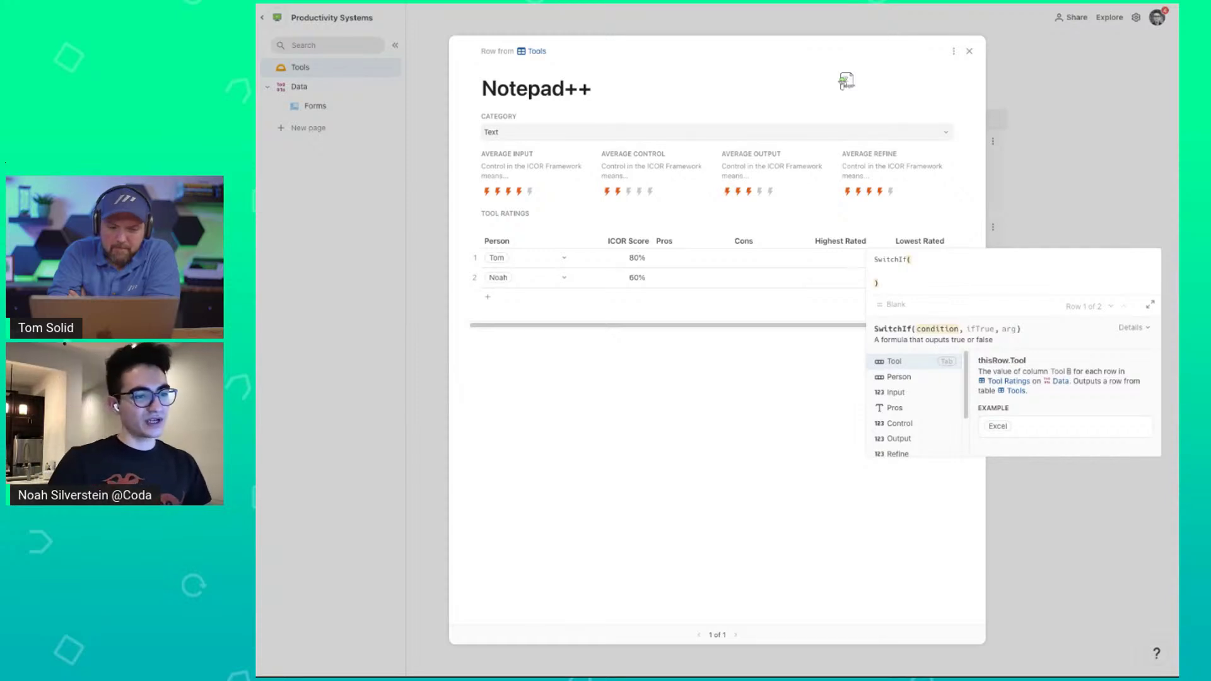
# Set the first SwitchIf condition to Input = Max(Input, Control, Output, Refine).
pyautogui.write('inc')
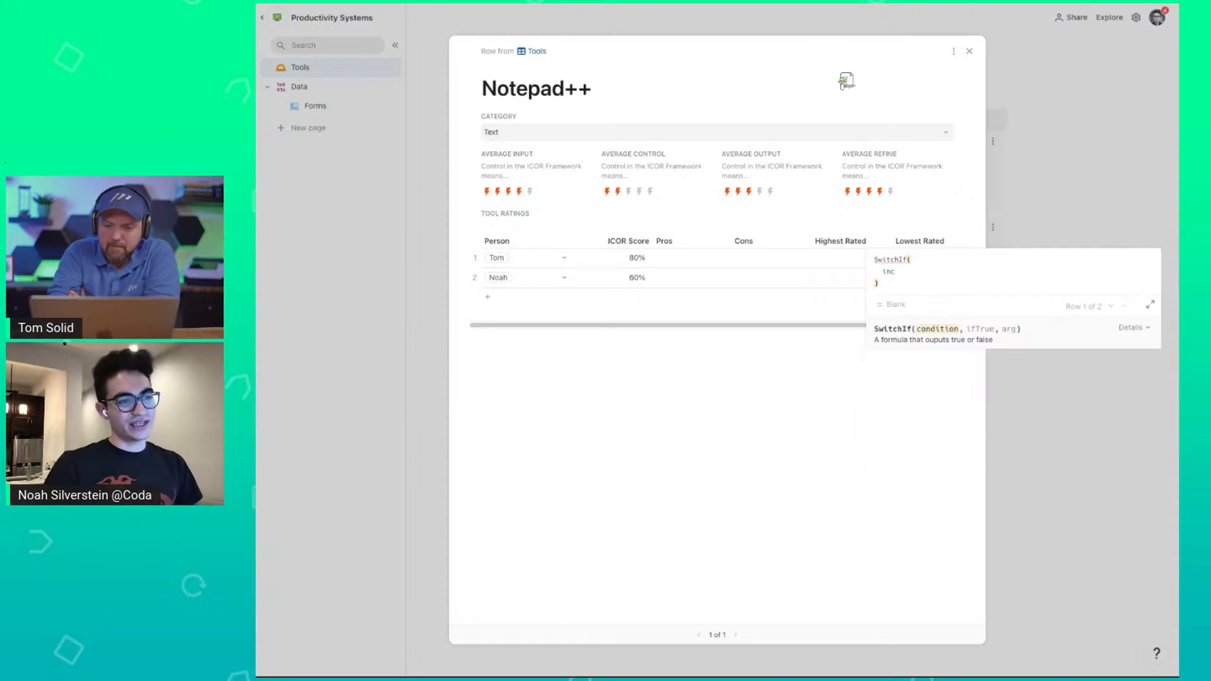
pyautogui.write('ut')
pyautogui.press('Tab')
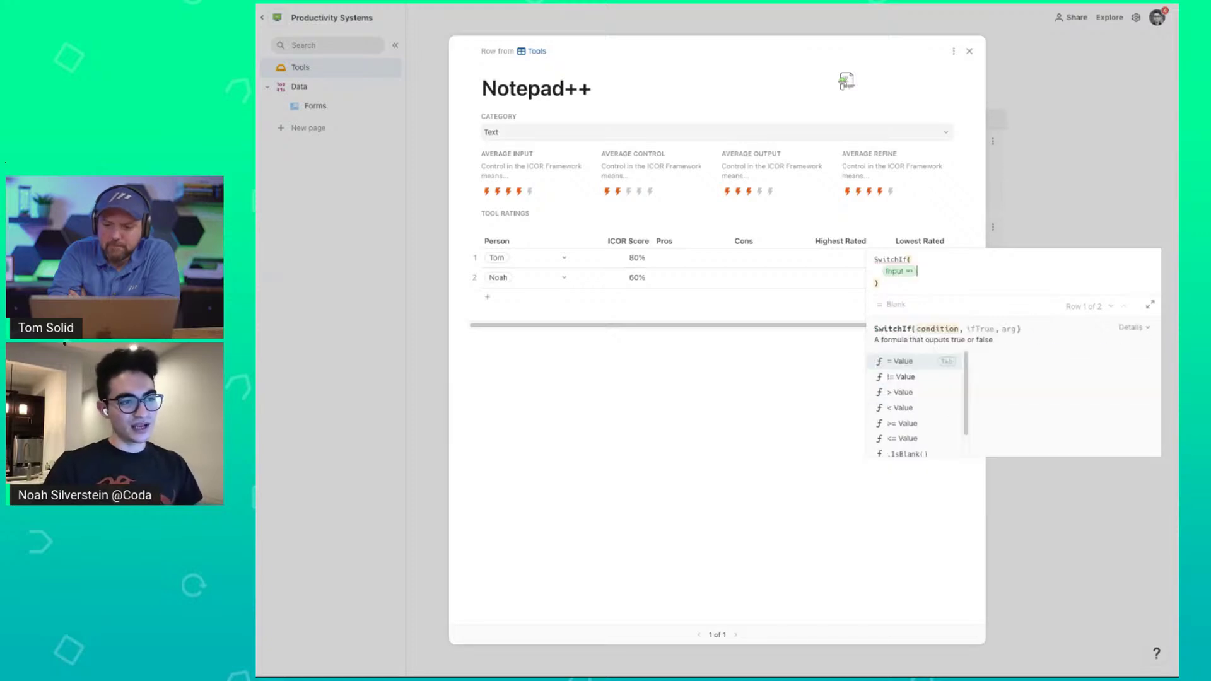
pyautogui.write('= ')
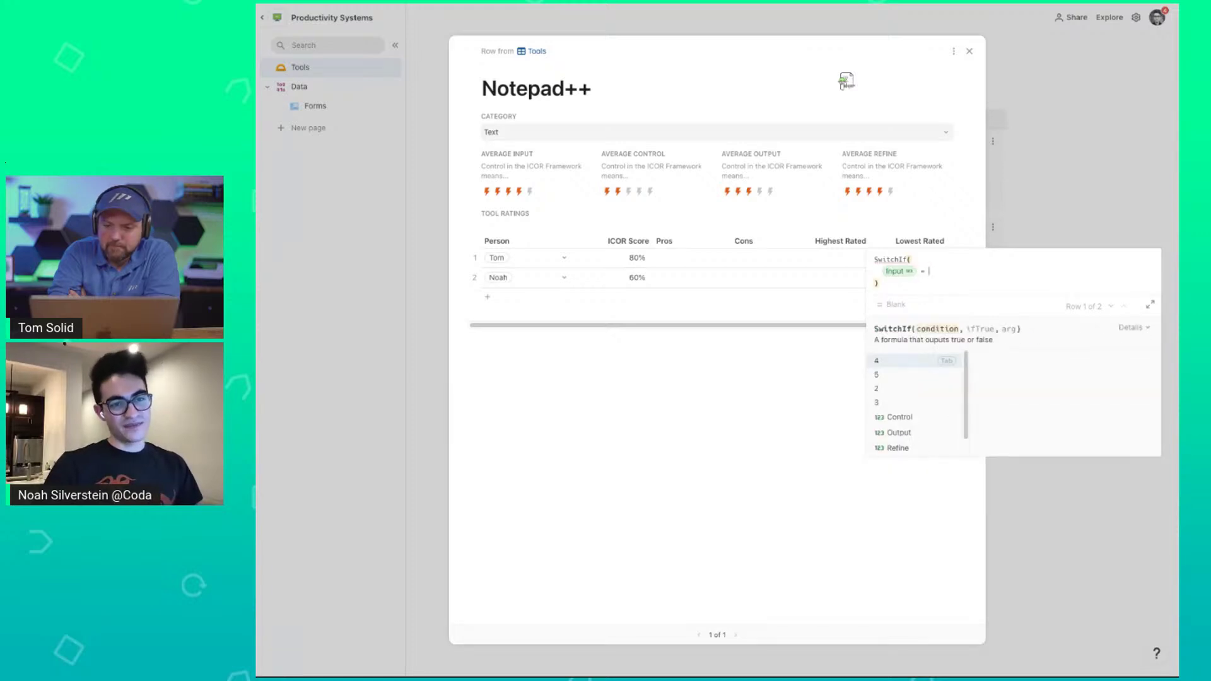
pyautogui.write('max')
pyautogui.press('Tab')
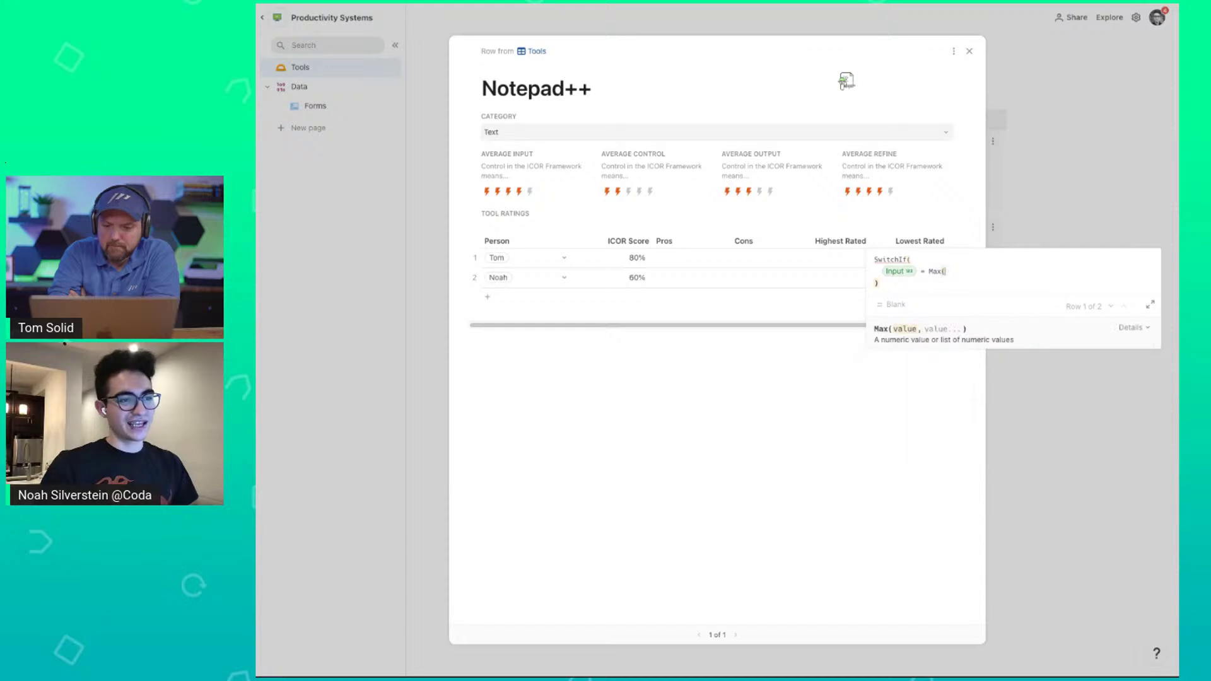
pyautogui.write('input, control, ')
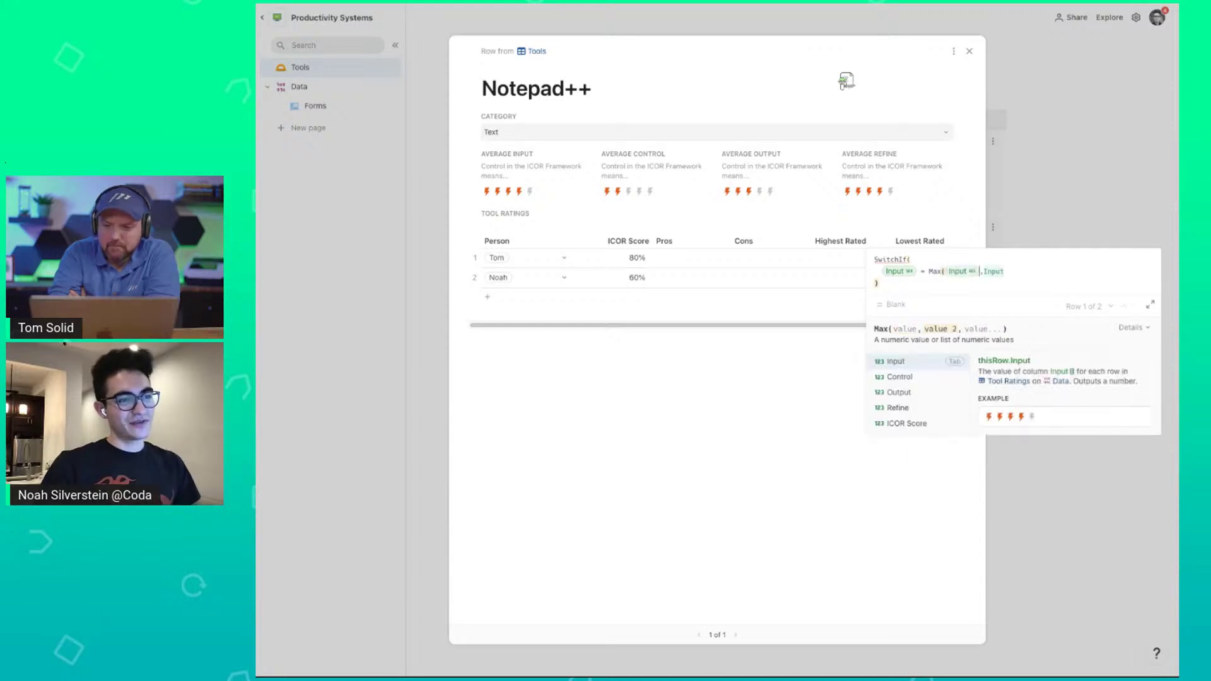
pyautogui.write('output, refine)')
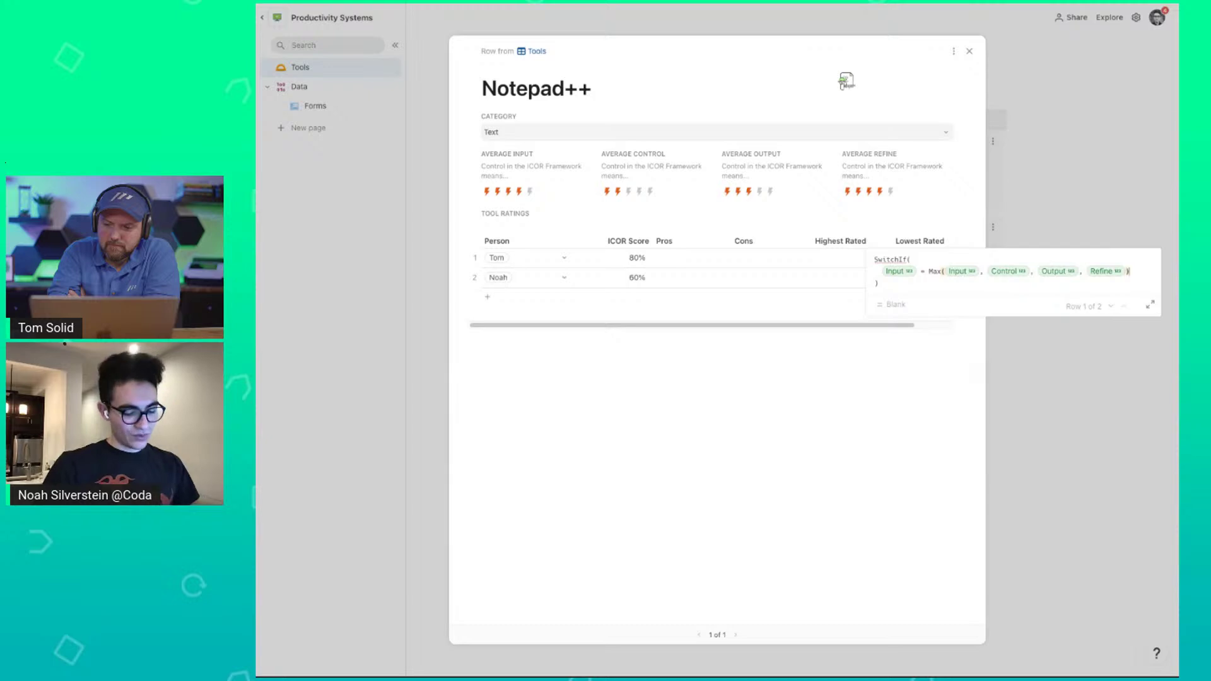
# Make 'Input' the text returned by the first condition, on its own line, and save the Highest Rated formula.
pyautogui.write(',')
pyautogui.hotkey('shift', 'Return')
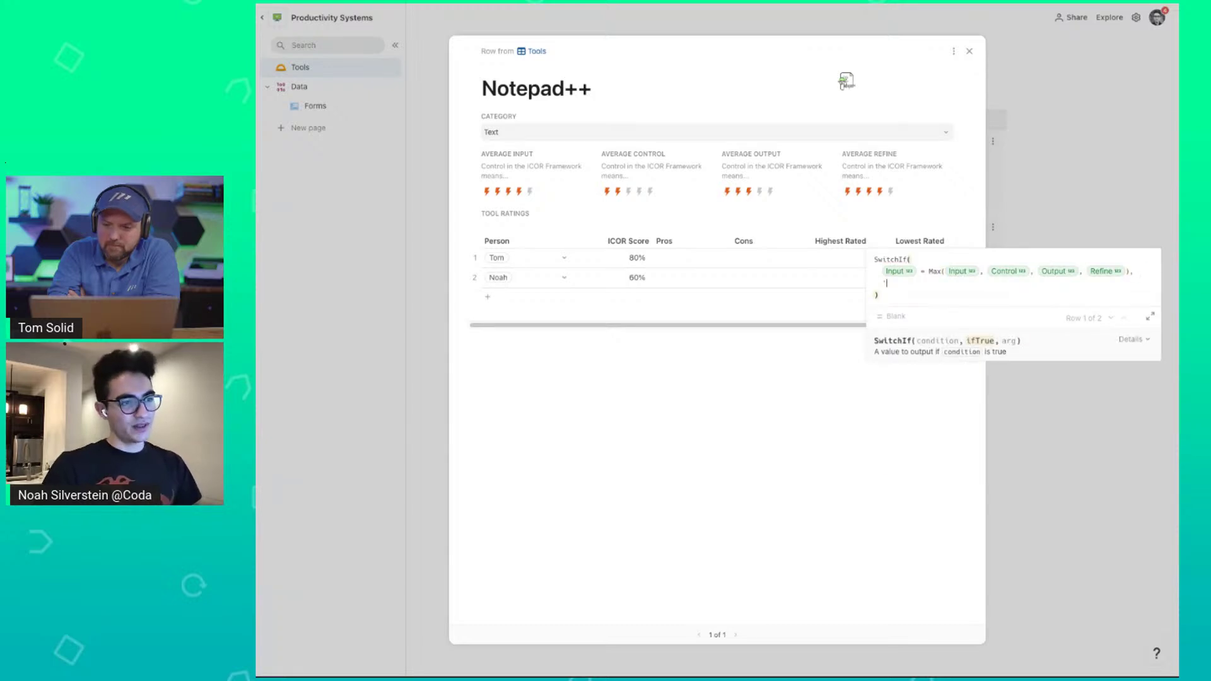
pyautogui.write('Input AND')
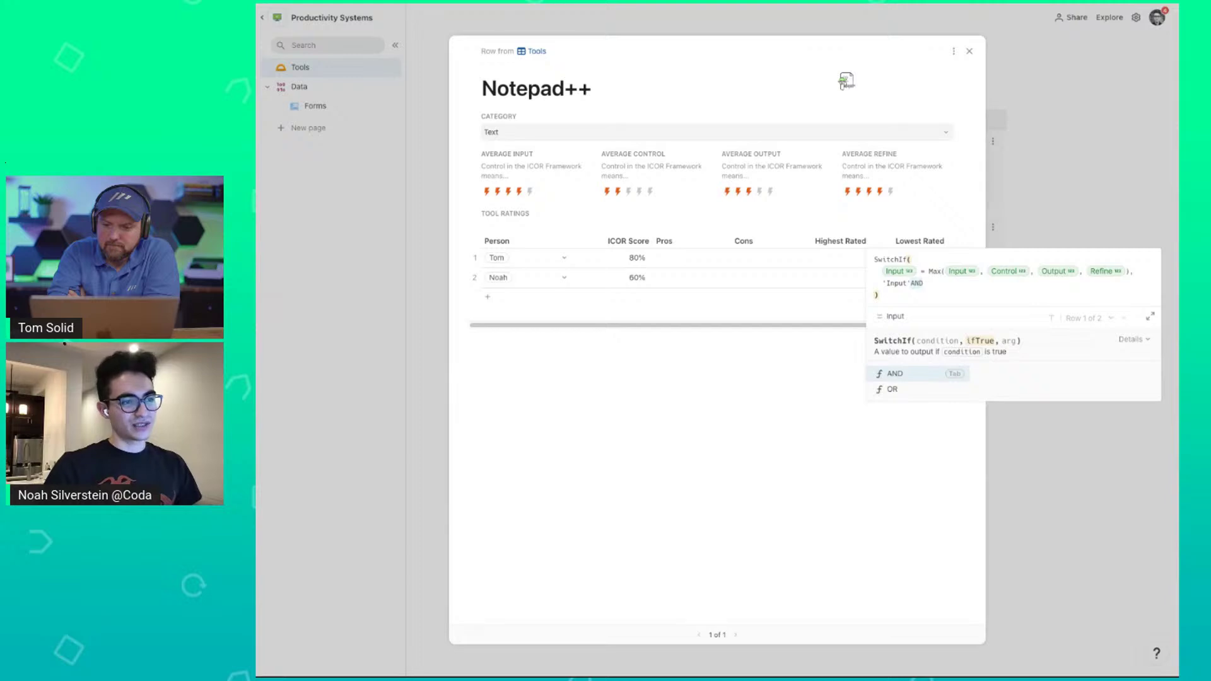
pyautogui.press('BackSpace')
pyautogui.press('BackSpace')
pyautogui.press('BackSpace')
pyautogui.press('Return')
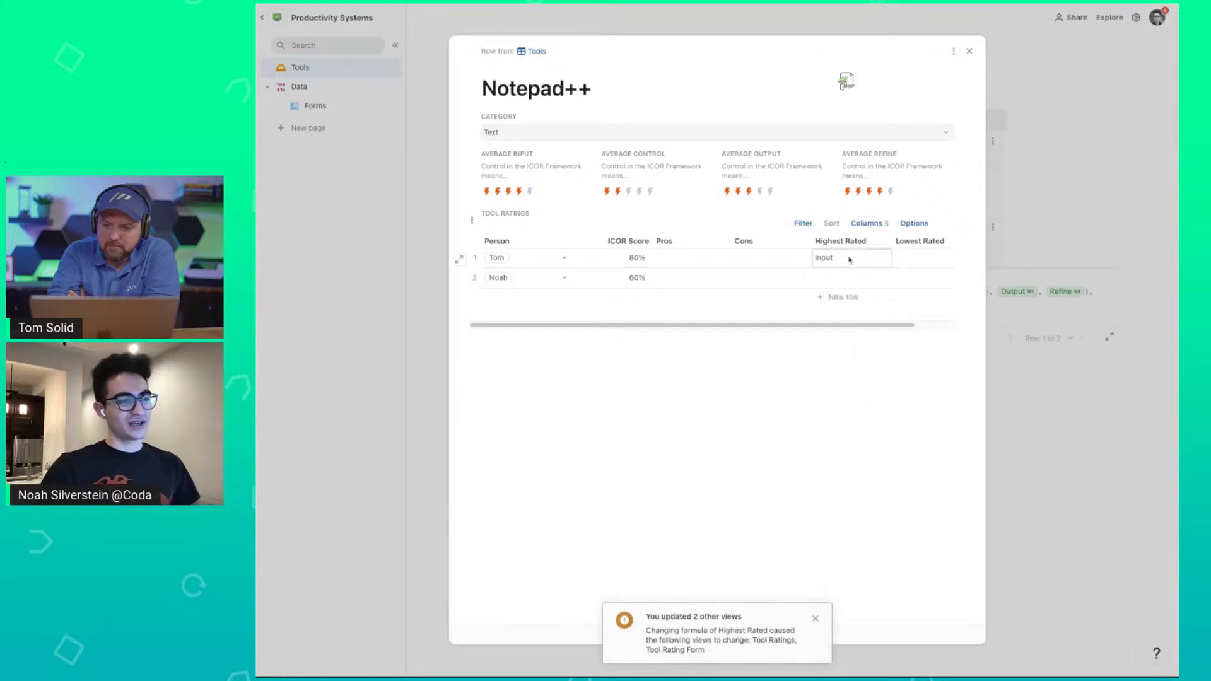
# Reopen the Highest Rated formula and append a copy of the Input = Max(Input, Control, Output, Refine), 'Input' pair on a new line.
pyautogui.click(884, 240)
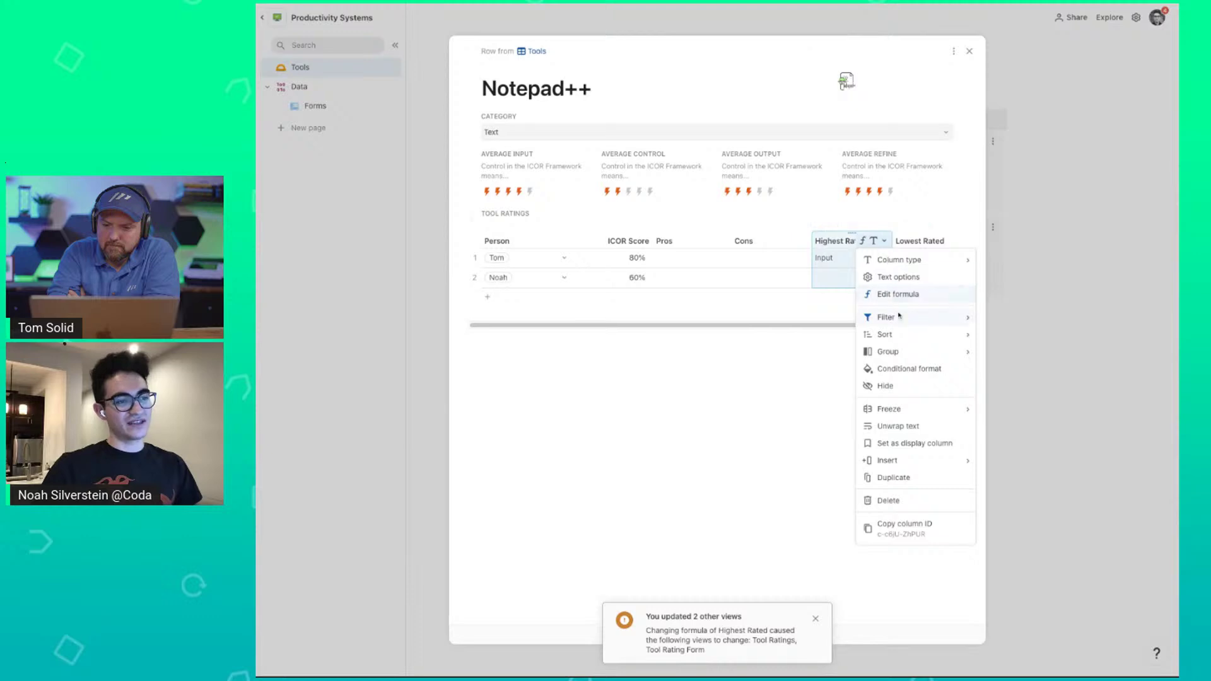
pyautogui.click(899, 294)
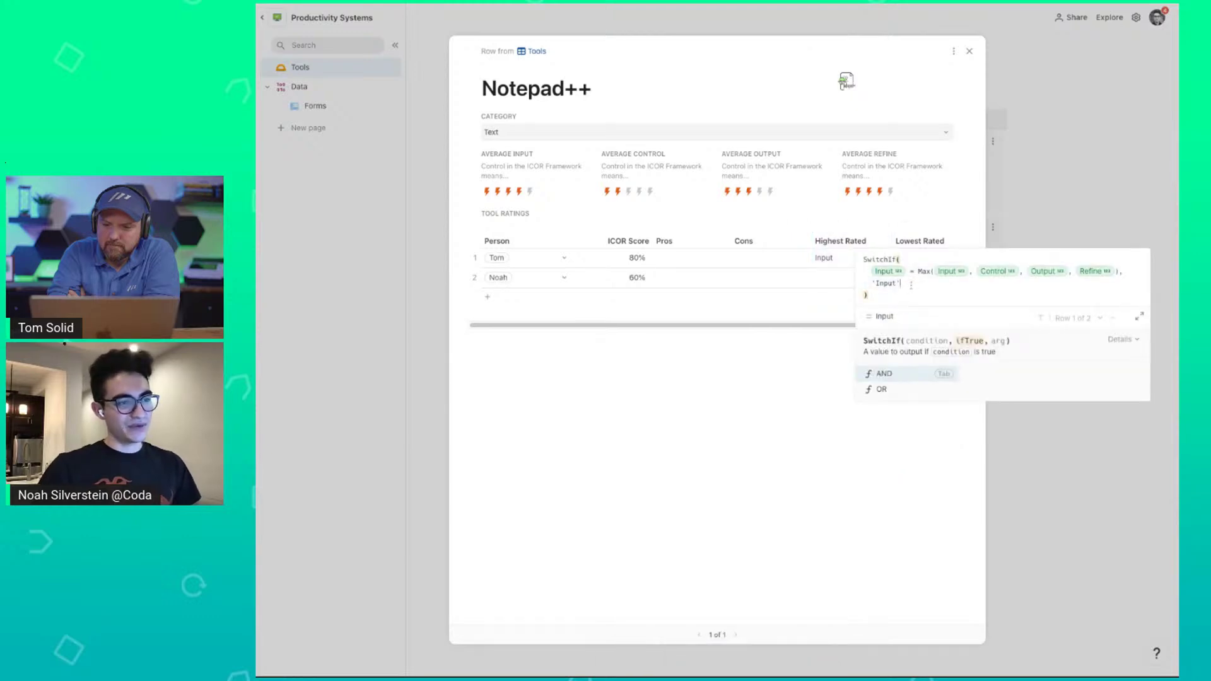
pyautogui.hotkey('shift', 'Return')
pyautogui.press('BackSpace')
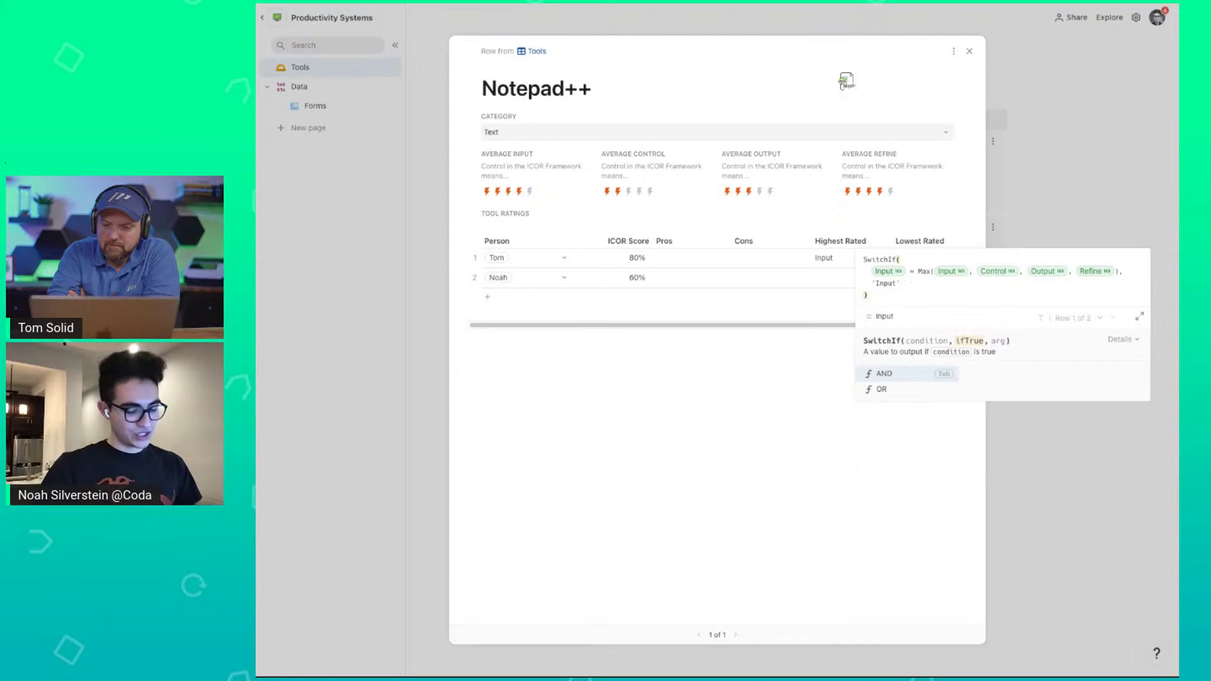
pyautogui.write(',')
pyautogui.write("Tool Input = Max(Input, Control, Output, Refine), 'Input'")
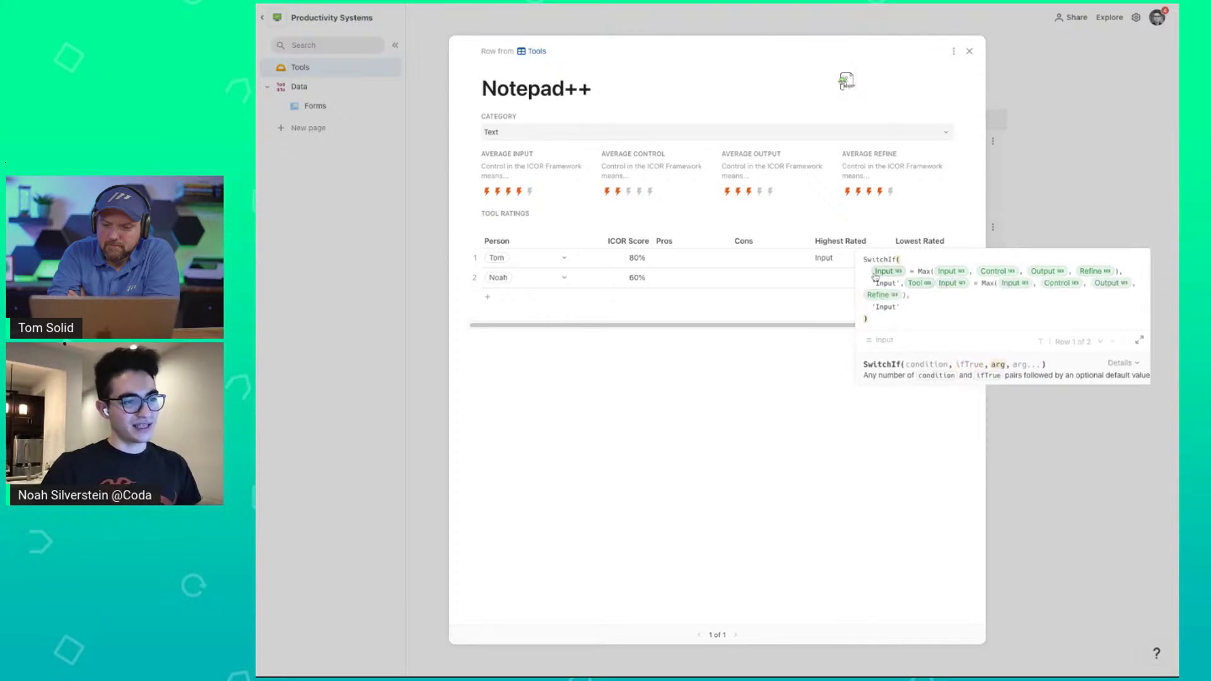
pyautogui.hotkey('ctrl', 'z')
pyautogui.press('BackSpace')
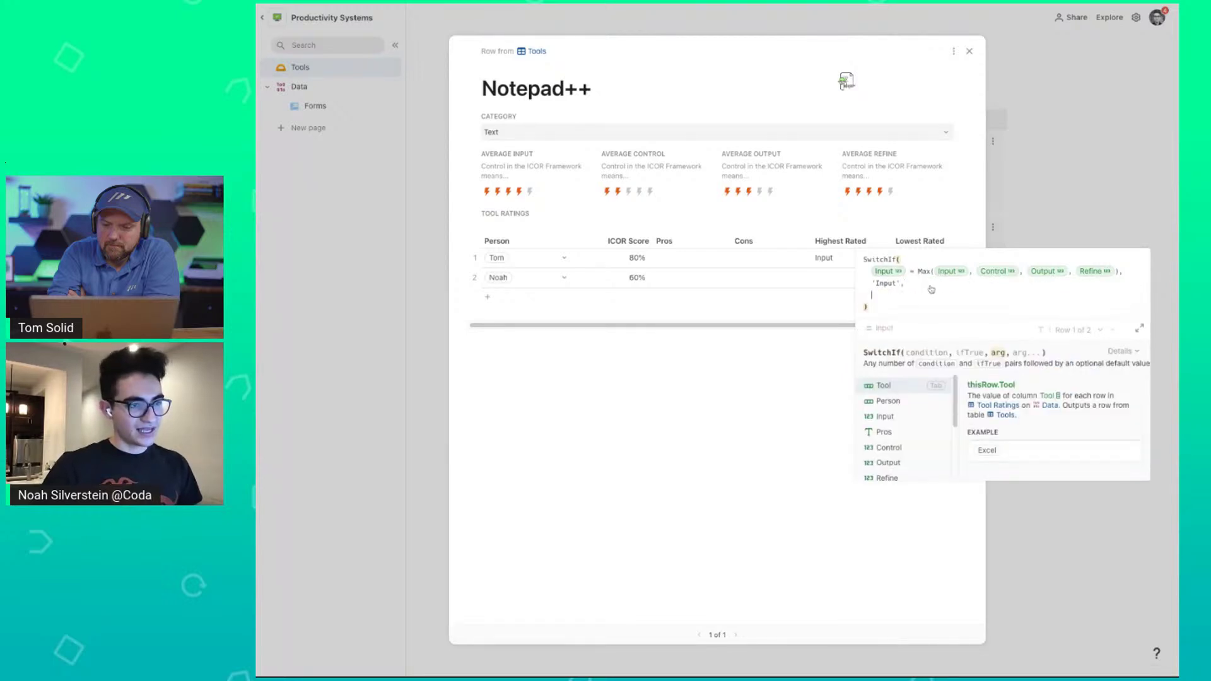
pyautogui.write("Input = Max(Input, Control, Output, Refine), 'Input'")
# Change the second pair to compare Control instead of Input and return 'Control'.
pyautogui.click(889, 298)
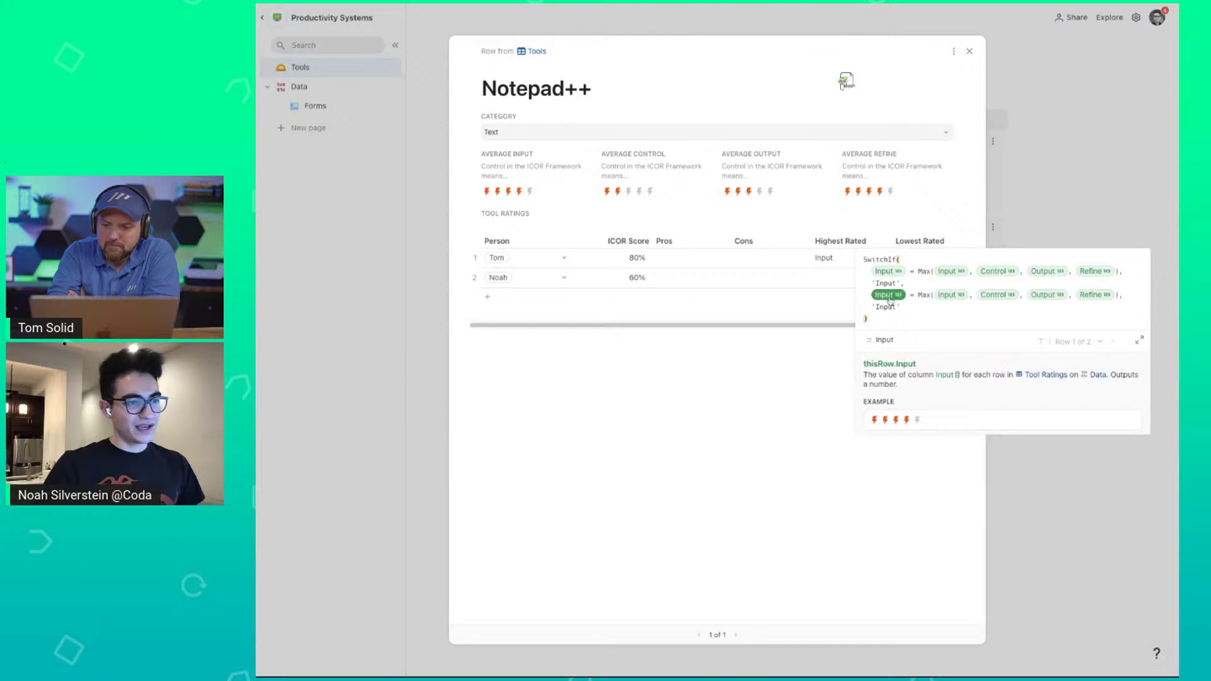
pyautogui.write('Control')
pyautogui.press('Return')
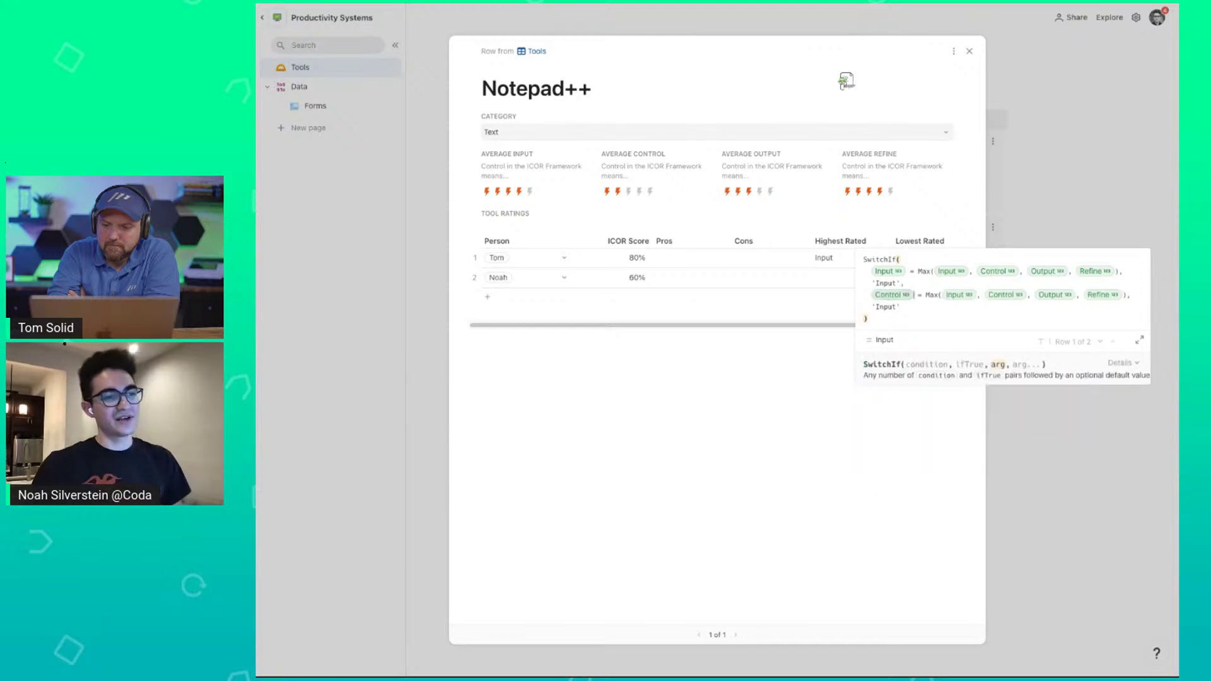
pyautogui.click(887, 306)
pyautogui.doubleClick(887, 306)
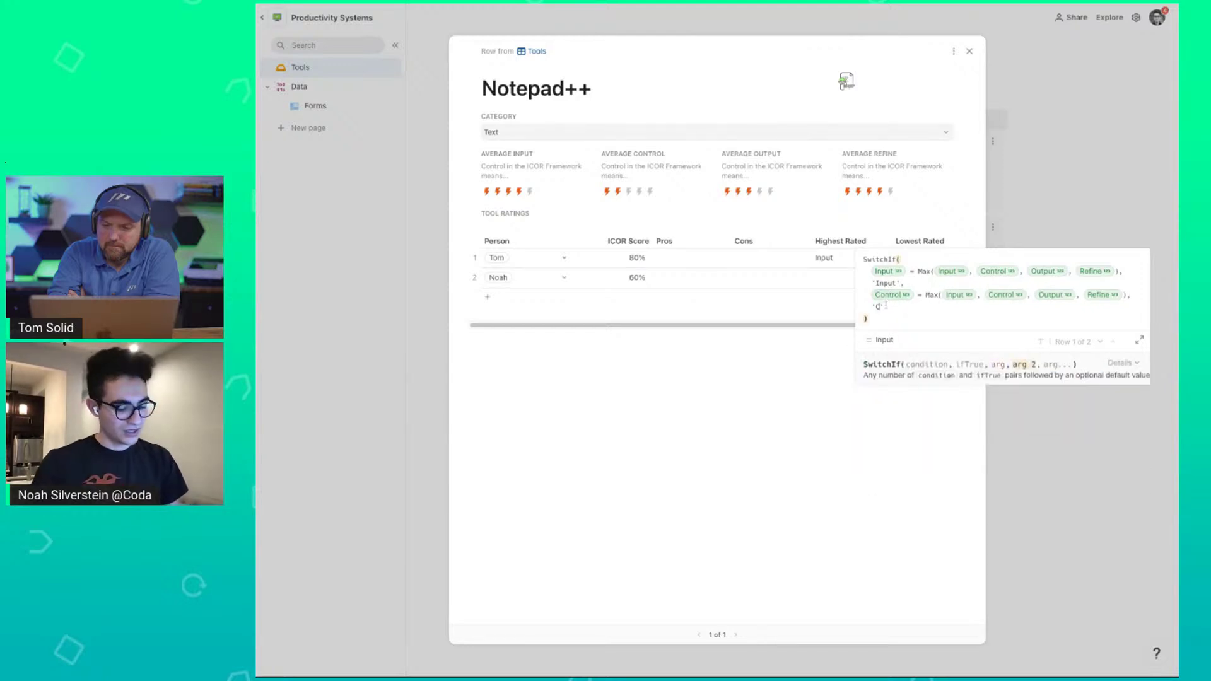
pyautogui.write('Control')
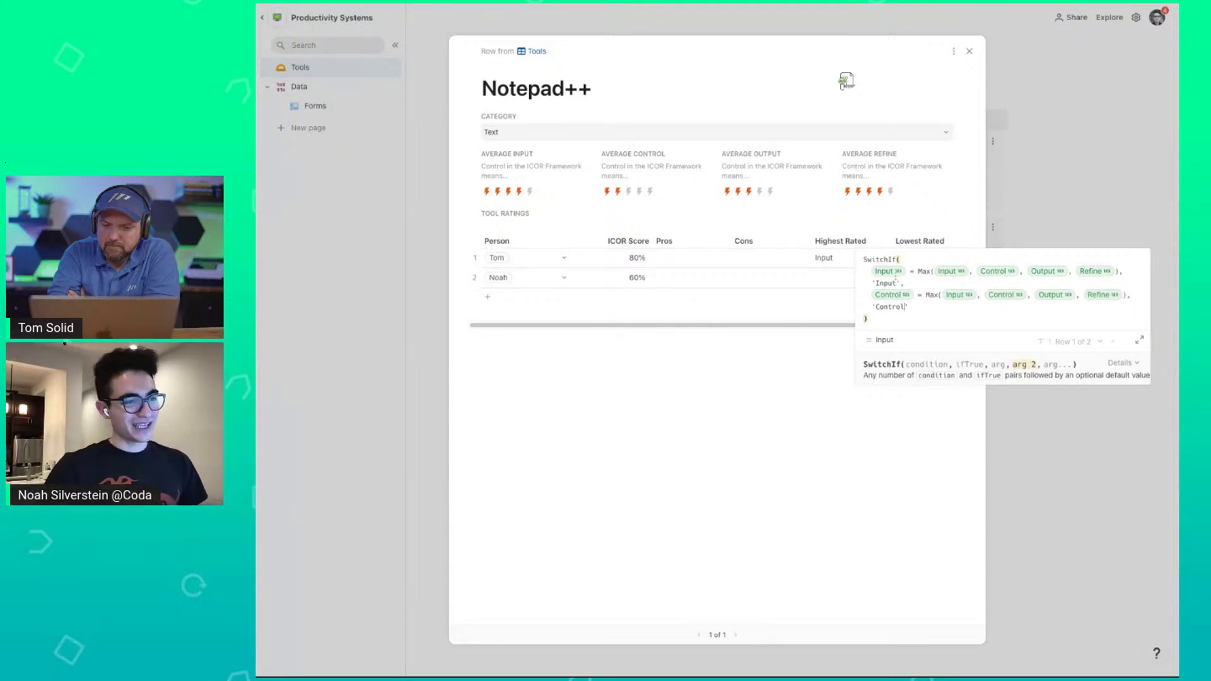
pyautogui.click(940, 295)
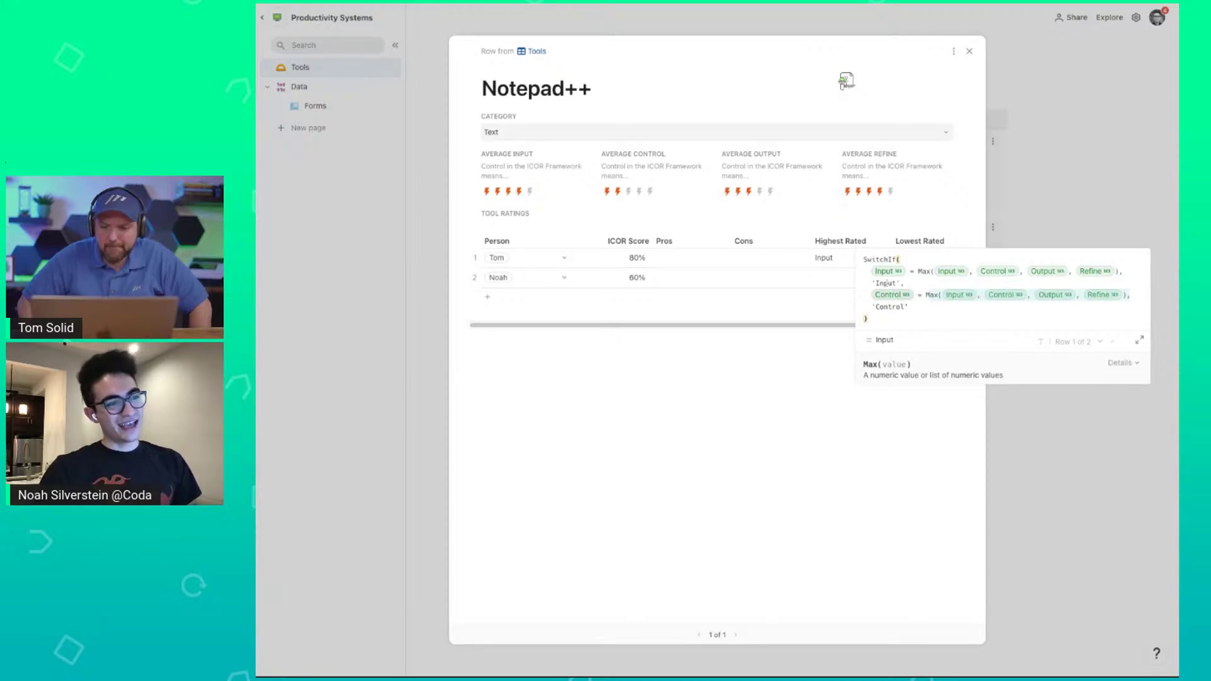
pyautogui.click(886, 283)
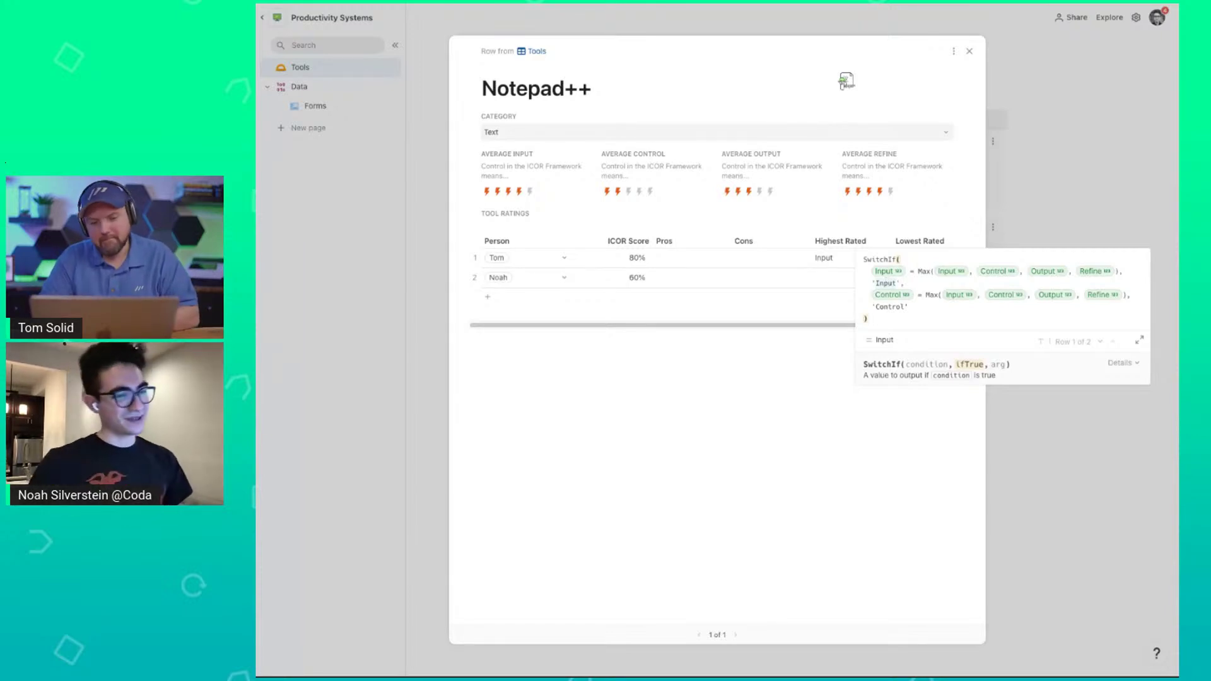
pyautogui.click(919, 271)
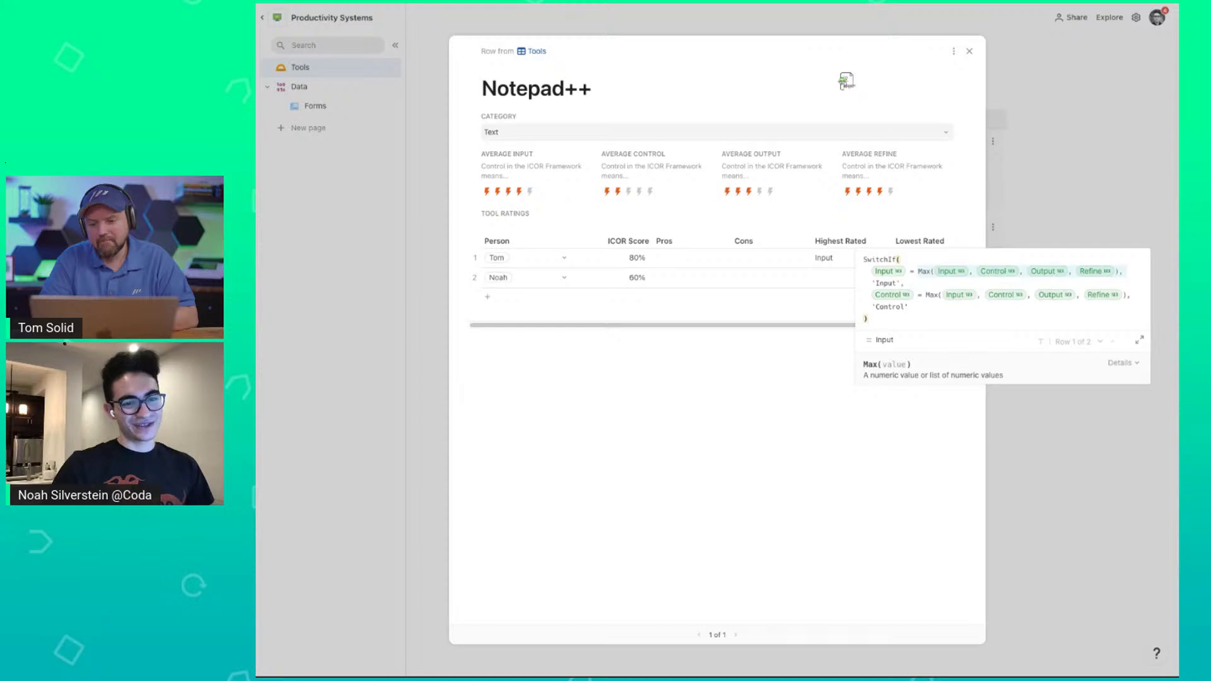
# Insert WithName( above SwitchIf and move the first condition's Max(Input, Control, Output, Refine) into it on its own indented line.
pyautogui.click(865, 260)
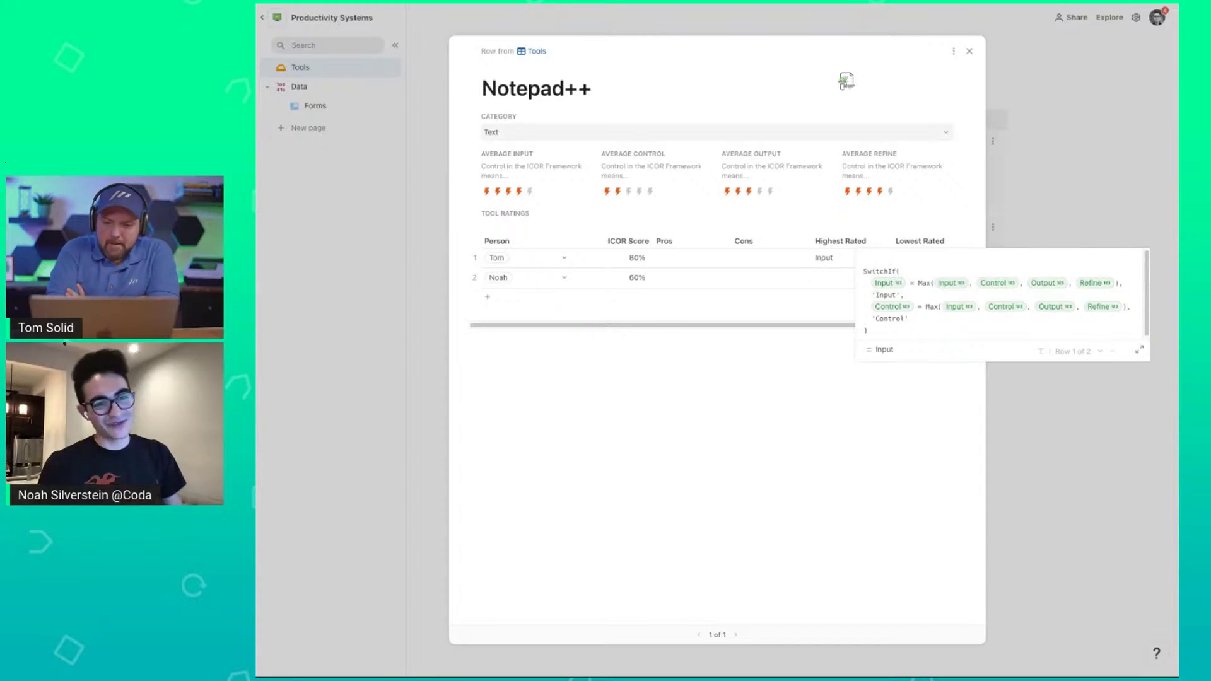
pyautogui.write('WithName(')
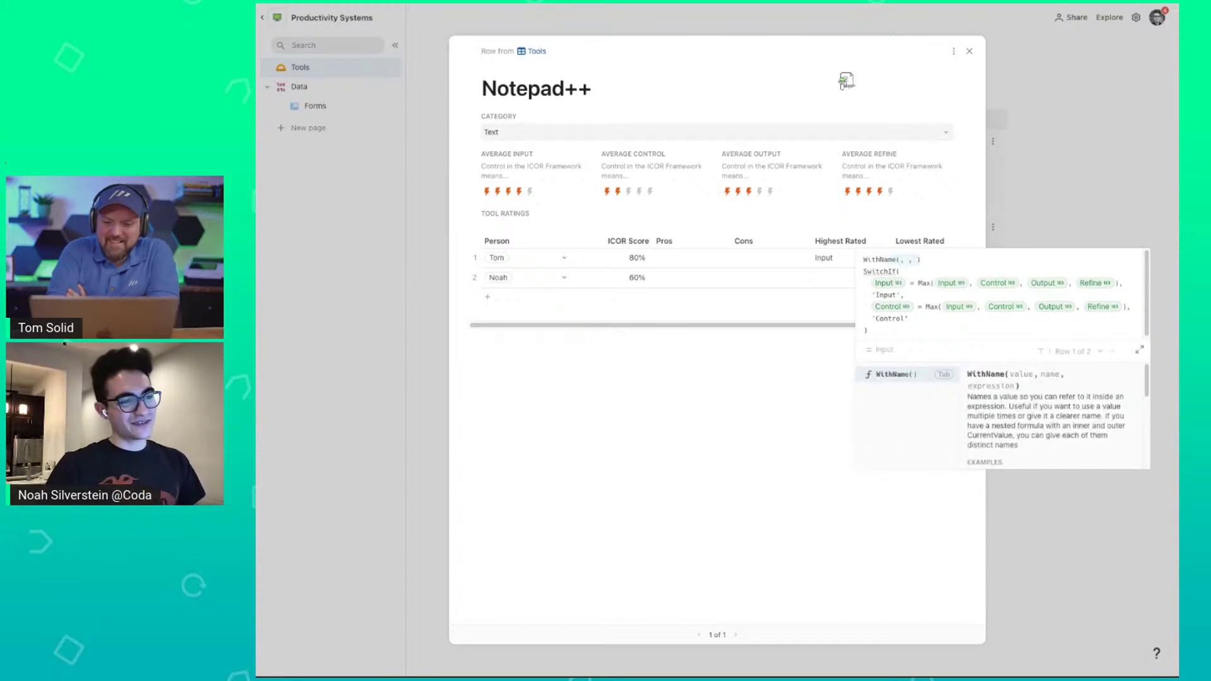
pyautogui.click(917, 283)
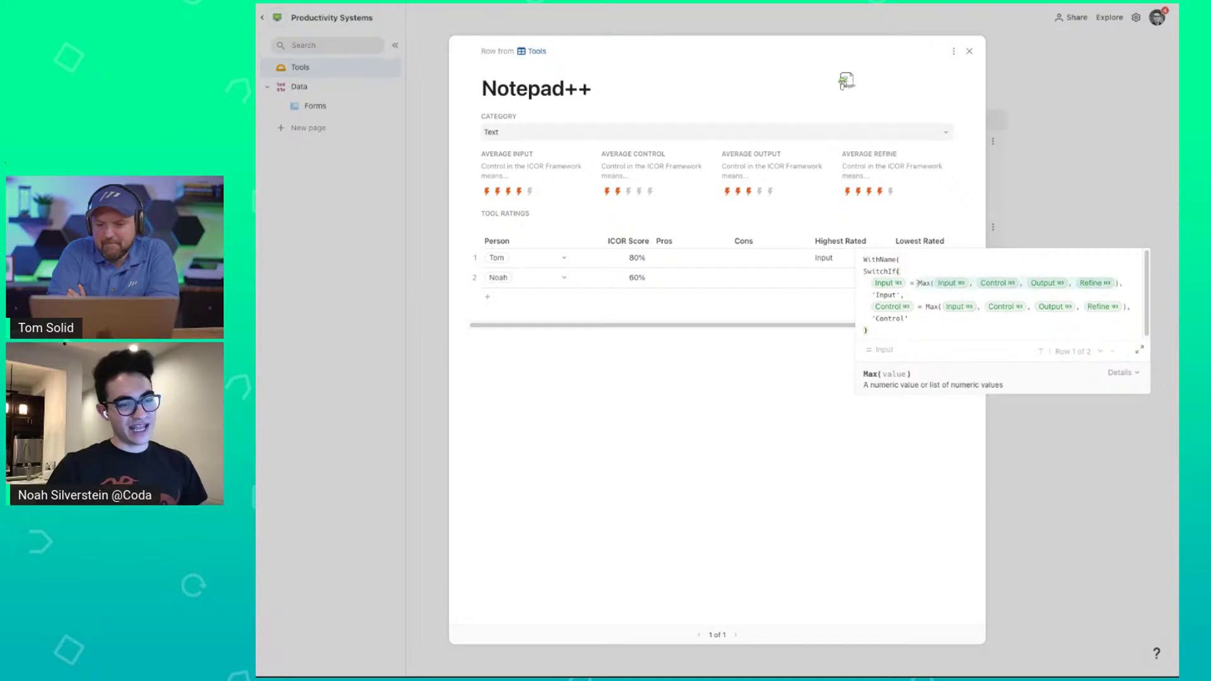
pyautogui.moveTo(917, 283); pyautogui.dragTo(1115, 283)
pyautogui.hotkey('ctrl', 'x')
pyautogui.click(900, 259)
pyautogui.hotkey('ctrl', 'v')
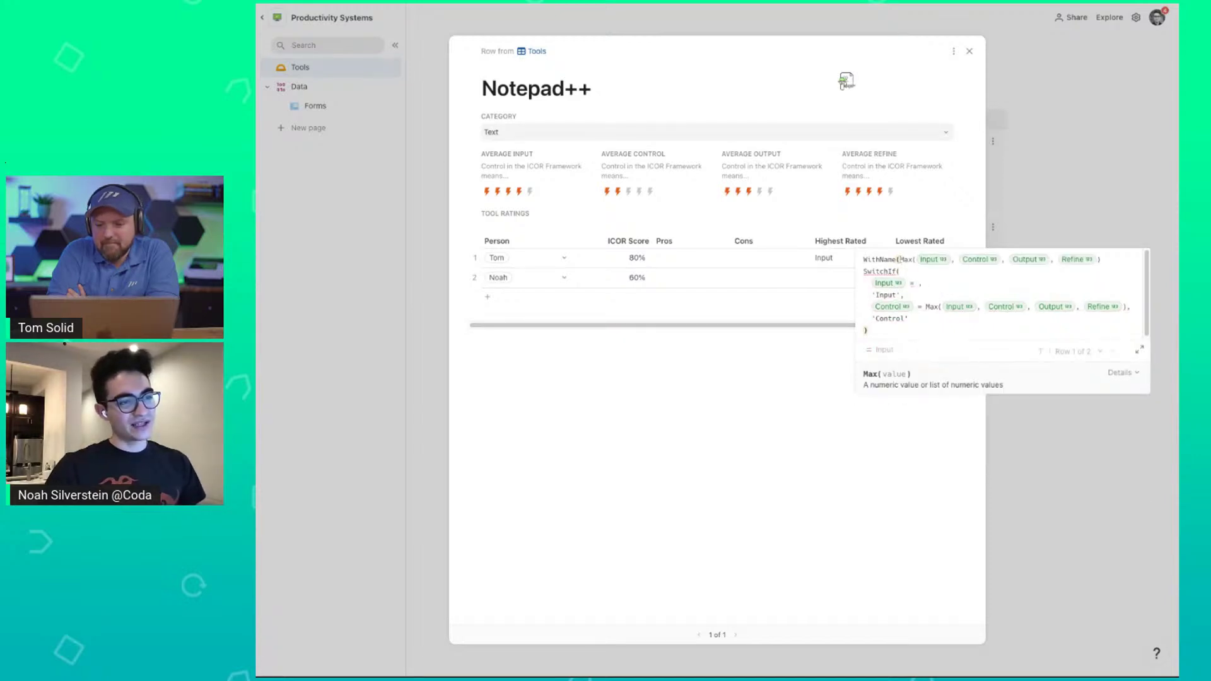
pyautogui.hotkey('shift', 'Return')
pyautogui.click(1100, 270)
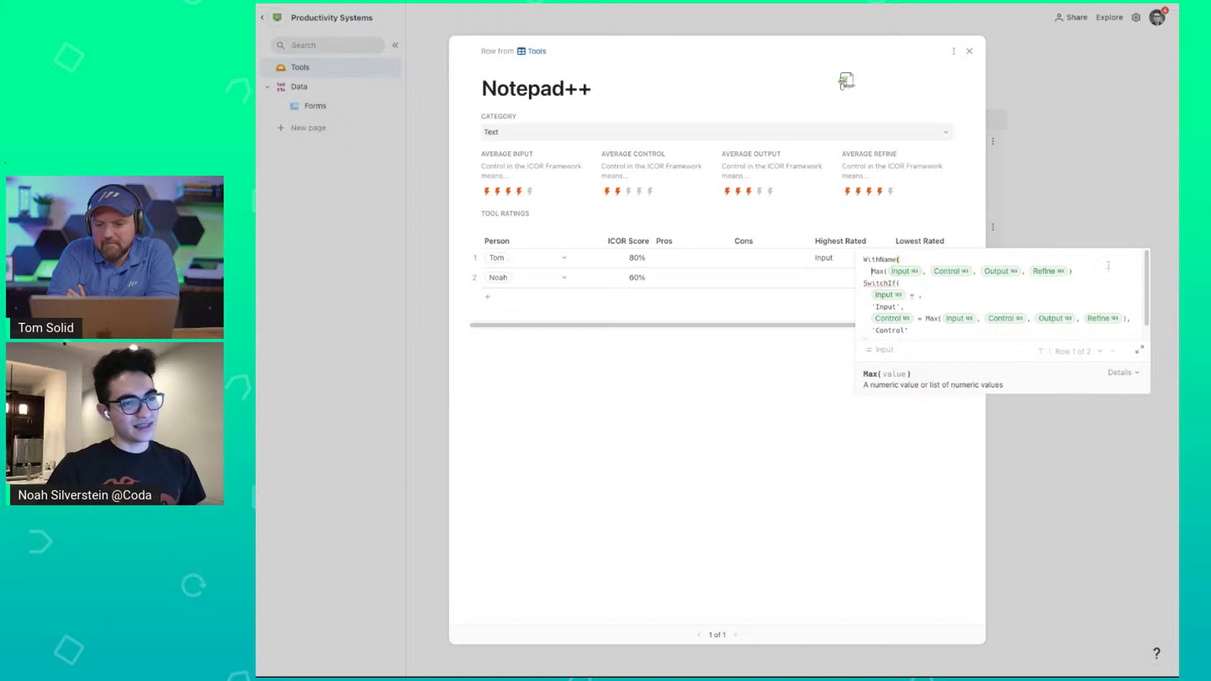
# Name the Max(Input, Control, Output, Refine) value maxValue in the WithName function and close the function after SwitchIf.
pyautogui.write(',')
pyautogui.press('Return')
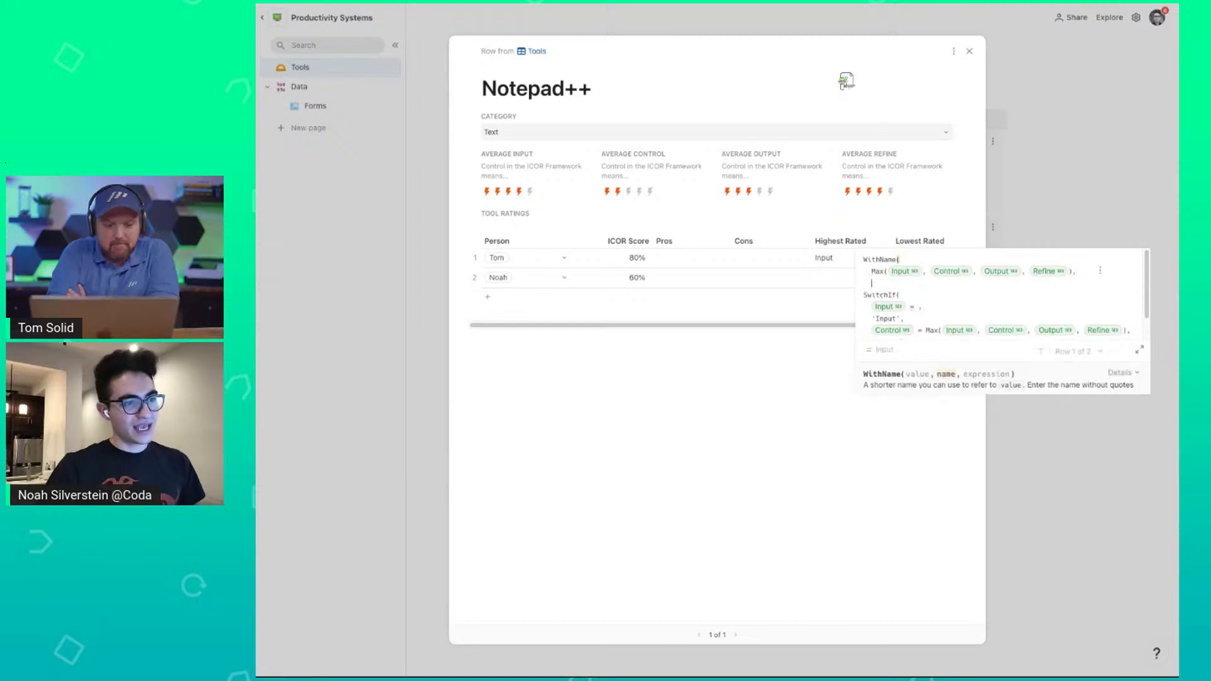
pyautogui.write('maxValue,')
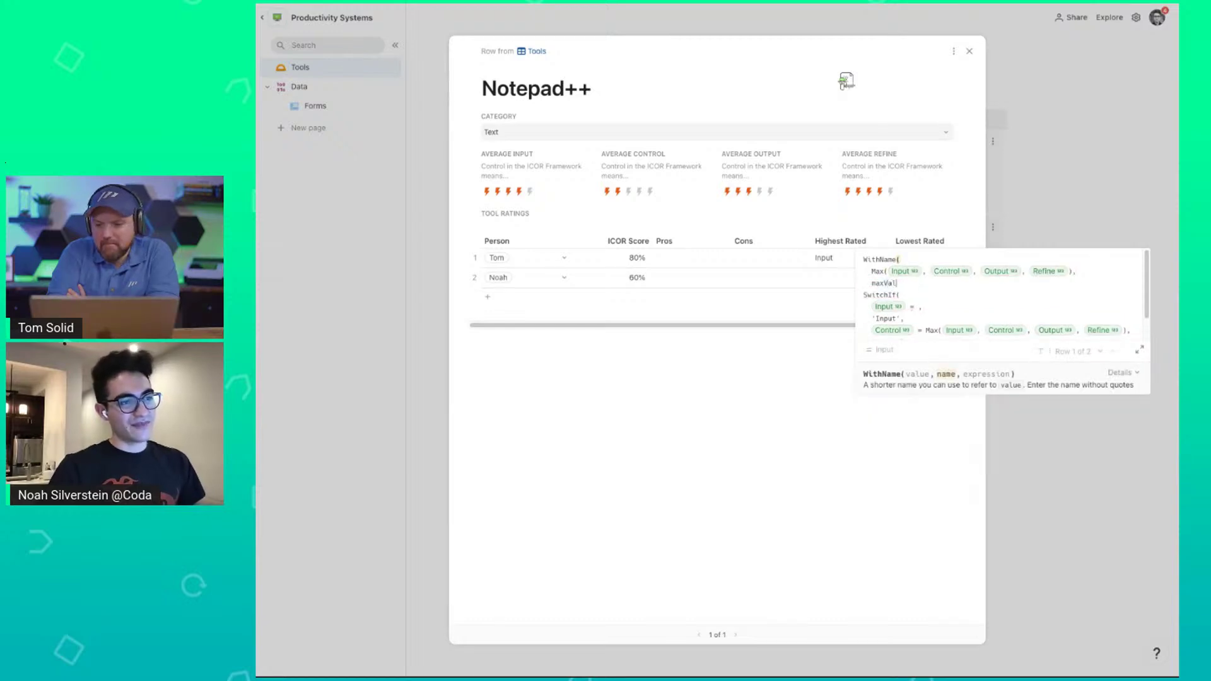
pyautogui.scroll(-1, 1007, 284)
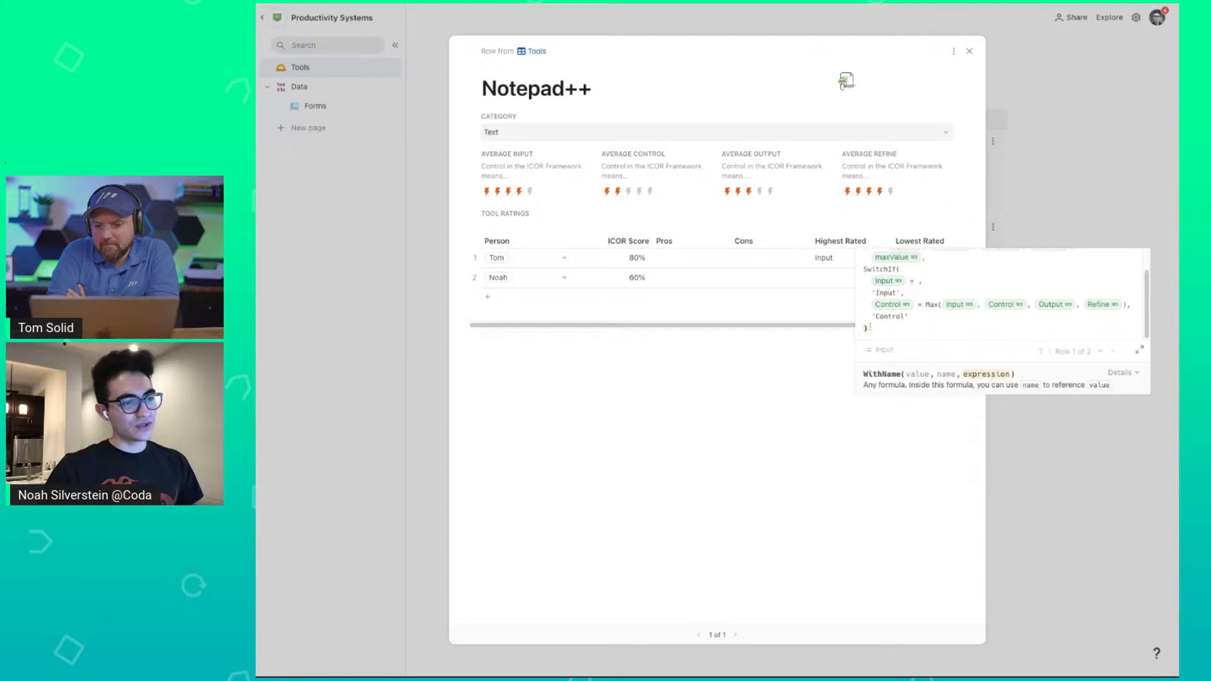
pyautogui.write(',')
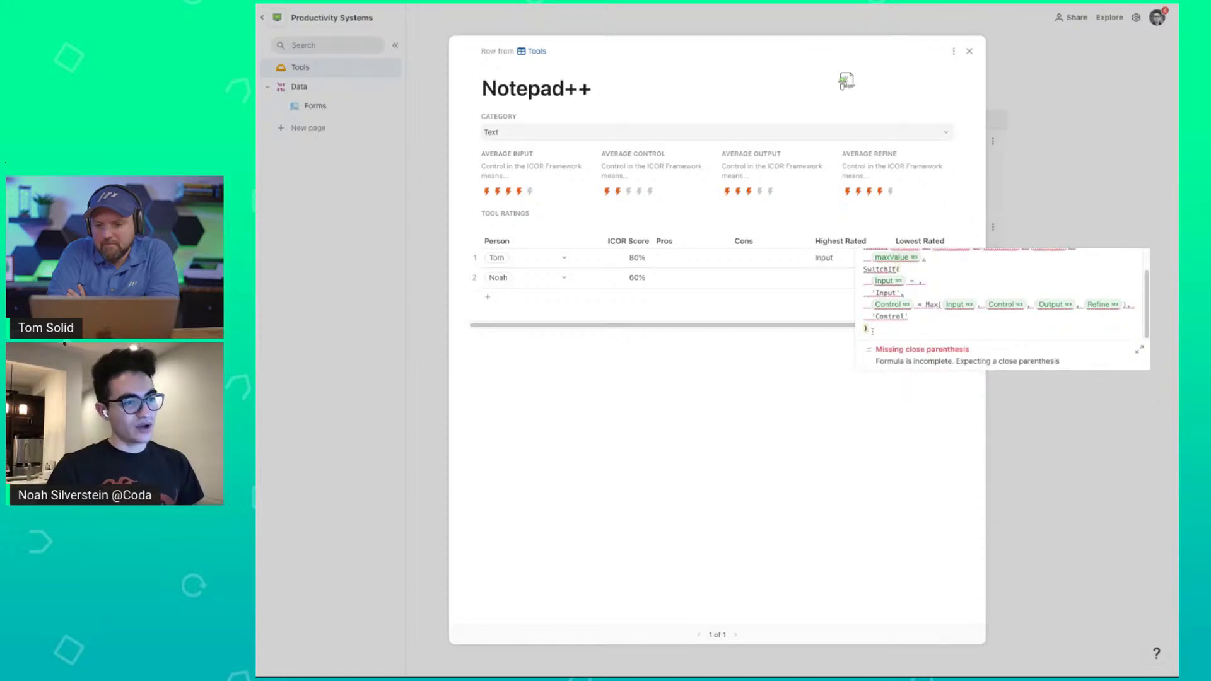
pyautogui.press('BackSpace')
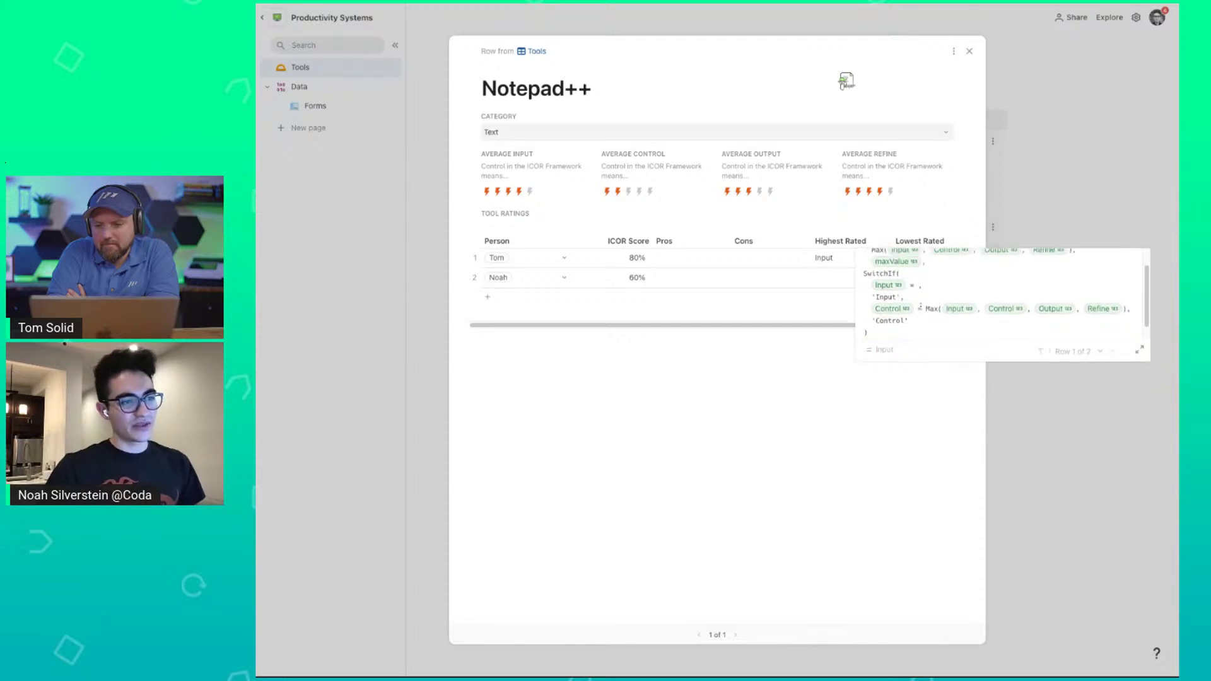
# Make the Input and Control conditions in the SwitchIf compare against maxValue.
pyautogui.scroll(1, 921, 307)
pyautogui.click(919, 303)
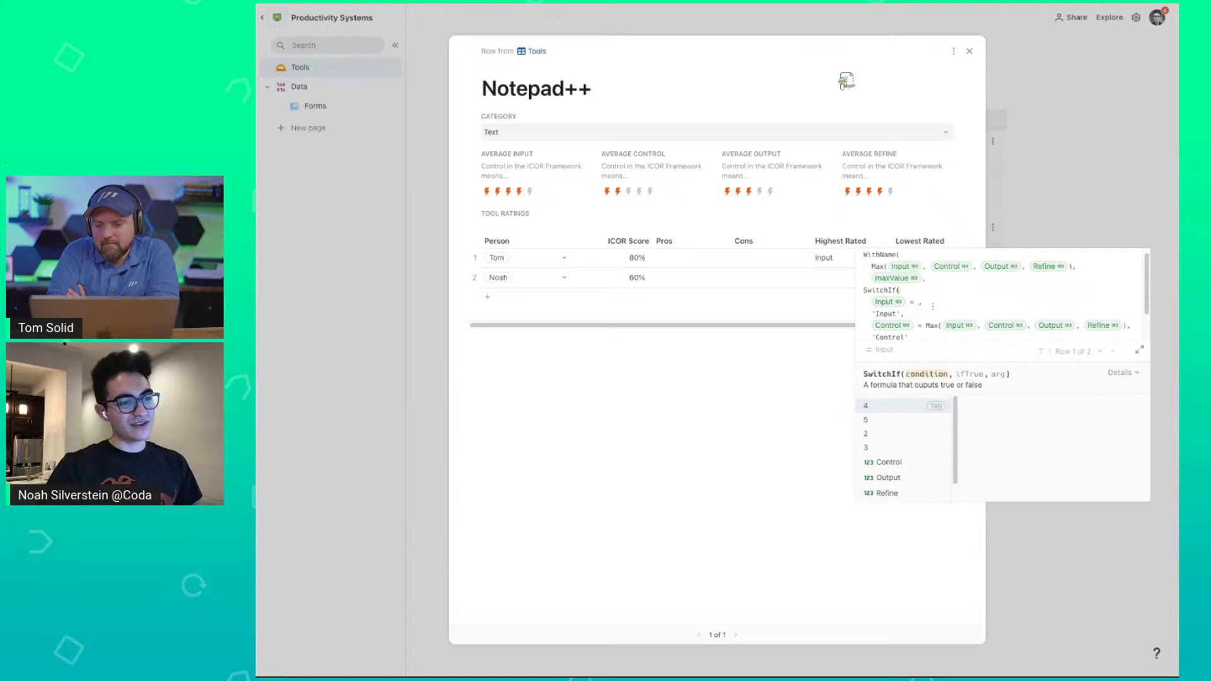
pyautogui.write('maxValue')
pyautogui.press('Tab')
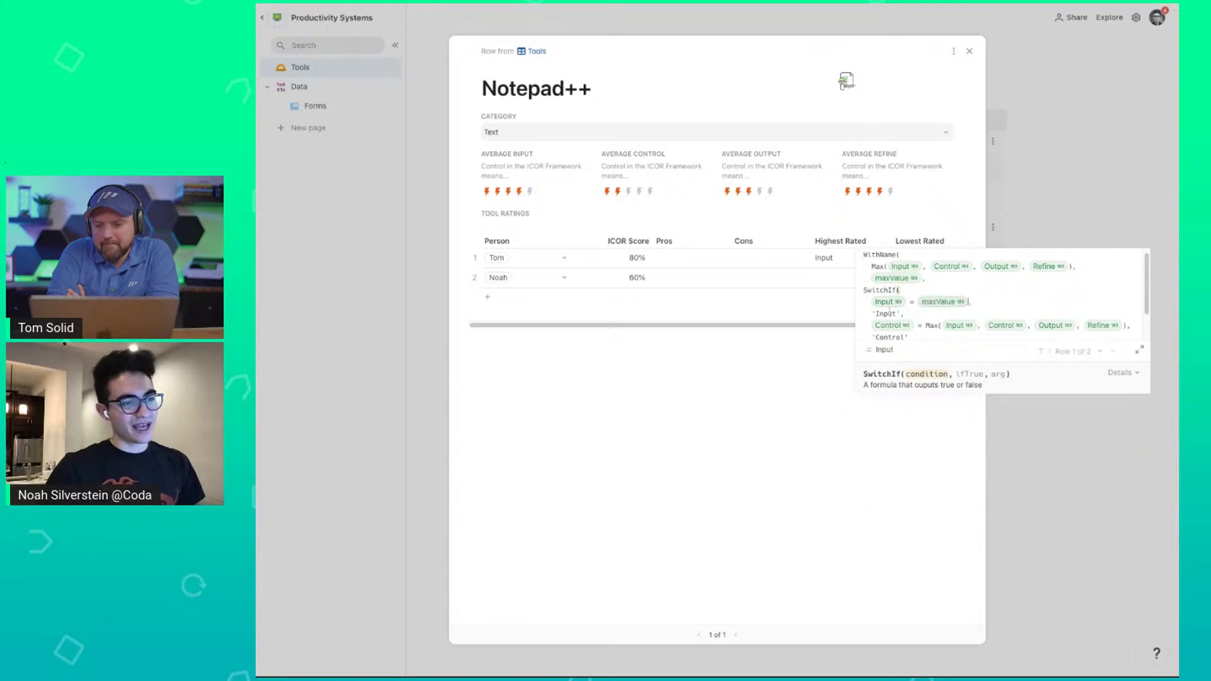
pyautogui.click(928, 325)
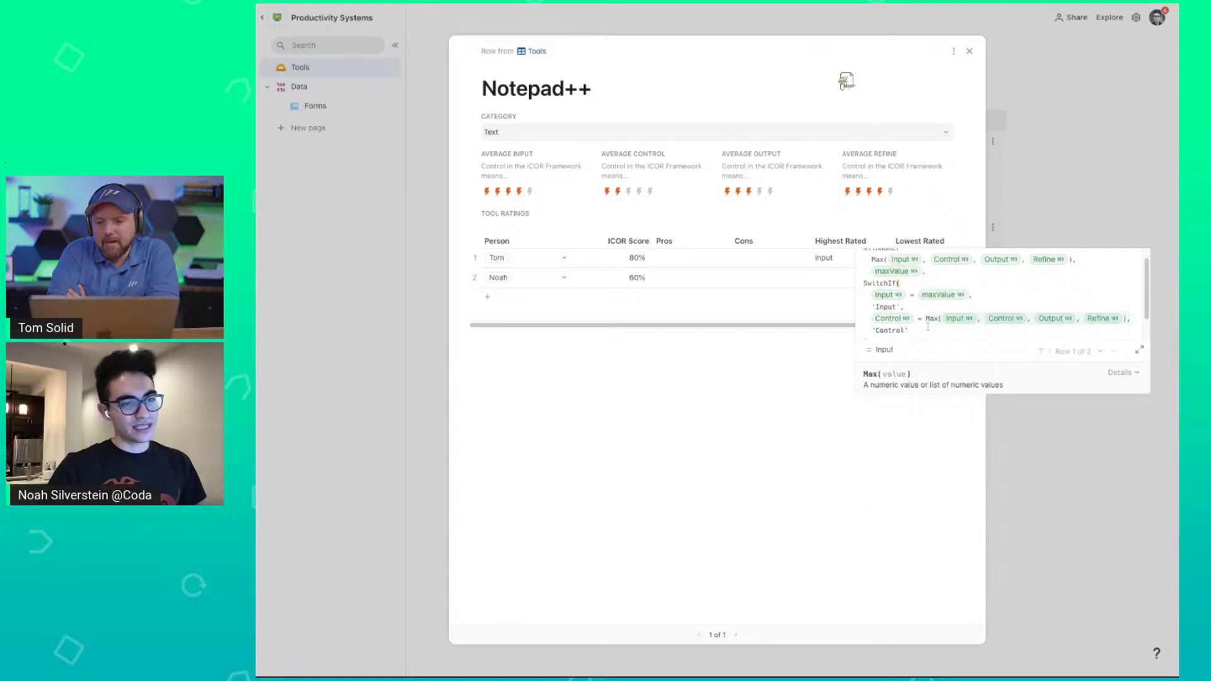
pyautogui.write('maxValue,')
pyautogui.press('Tab')
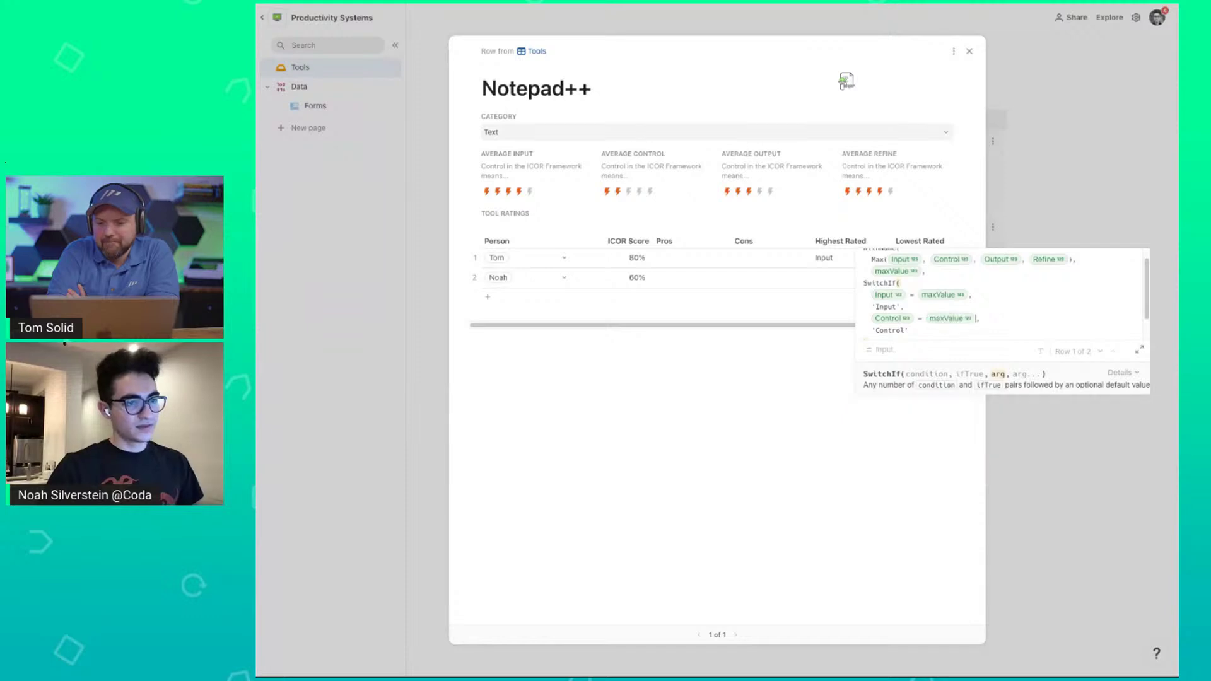
# Move the returned texts 'Input' and 'Control' up onto the same lines as their conditions.
pyautogui.click(874, 306)
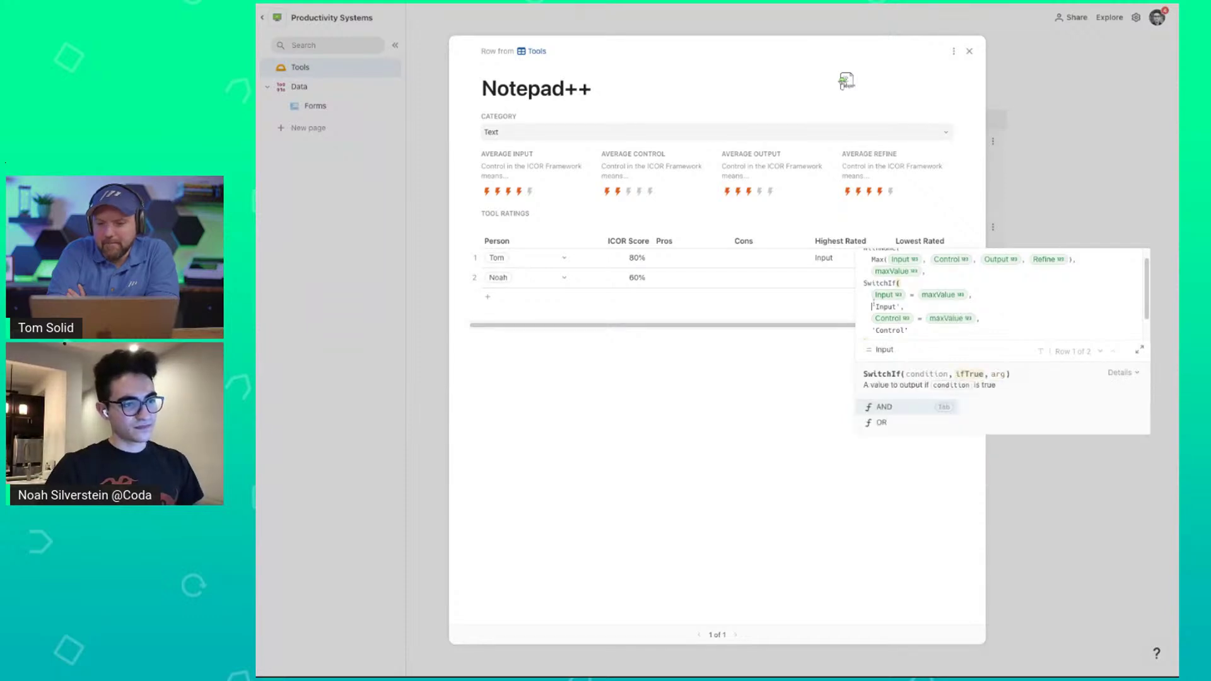
pyautogui.press('BackSpace')
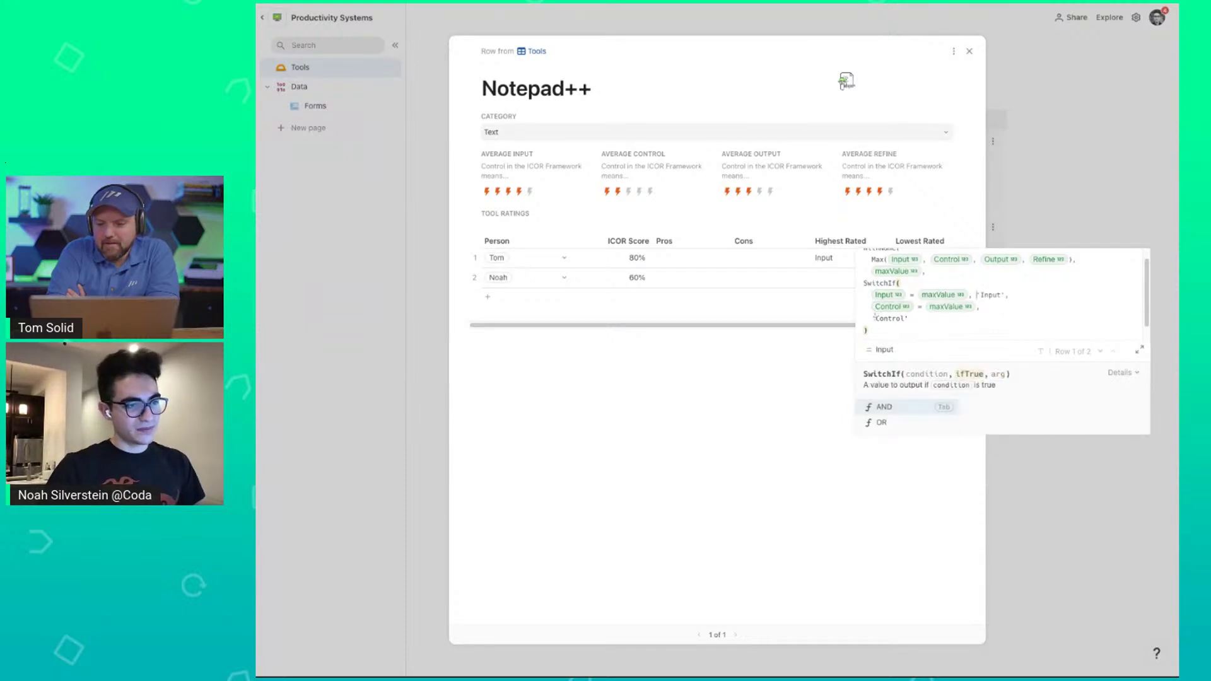
pyautogui.click(876, 316)
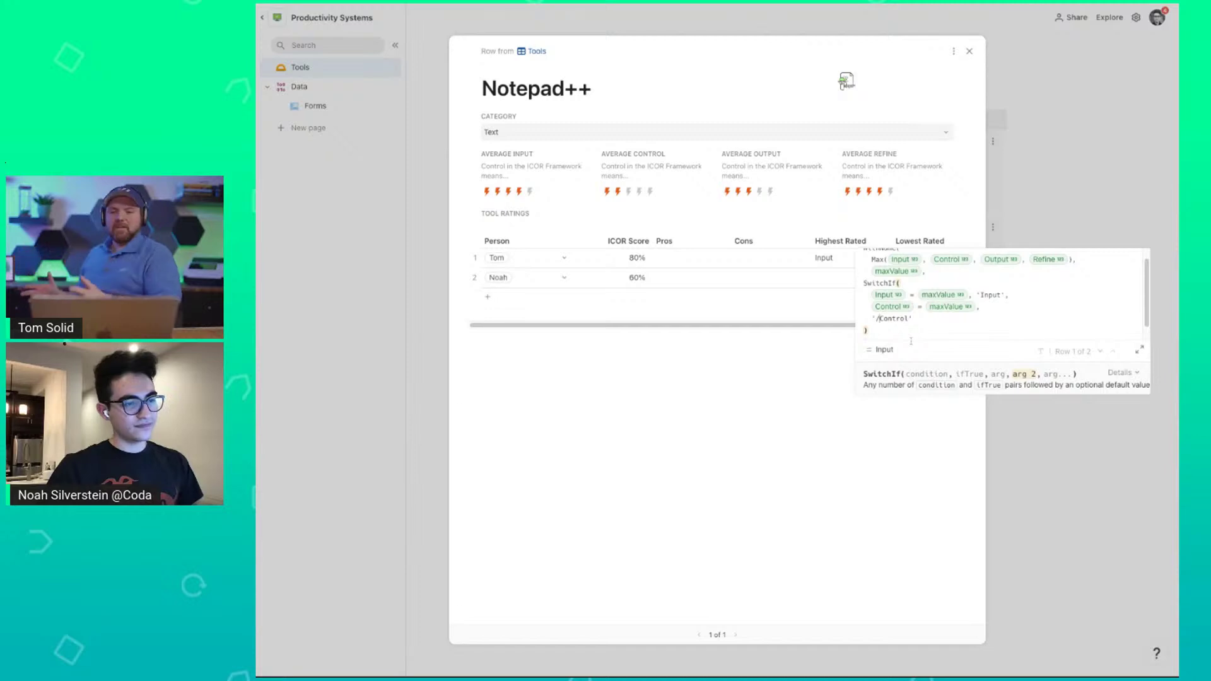
pyautogui.press('BackSpace')
pyautogui.press('BackSpace')
pyautogui.press('BackSpace')
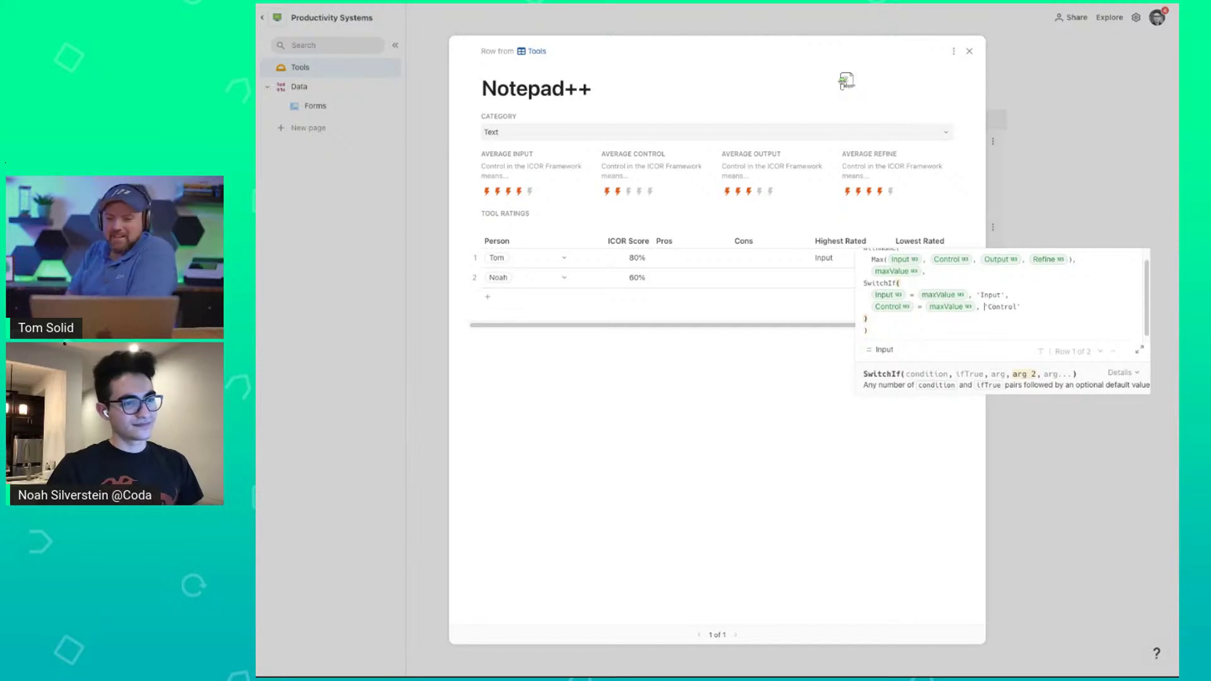
# Append two copies of the Control = maxValue, 'Control' pair to the SwitchIf, each on its own line.
pyautogui.click(1015, 307)
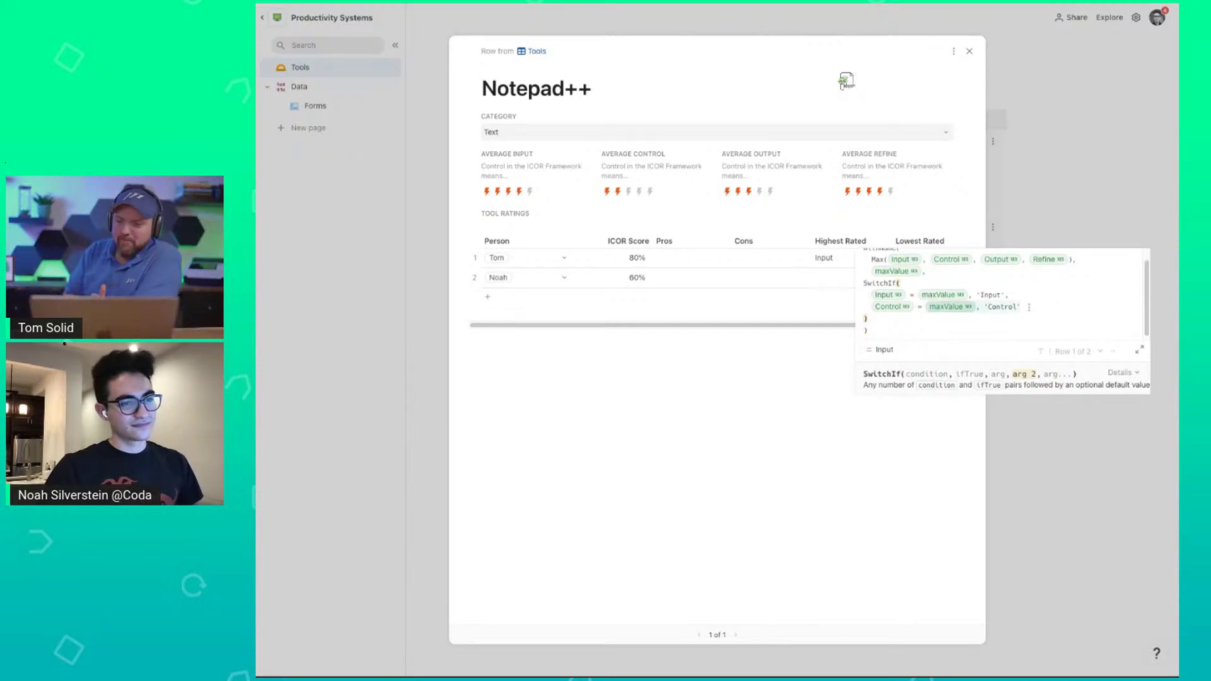
pyautogui.write(',')
pyautogui.press('Return')
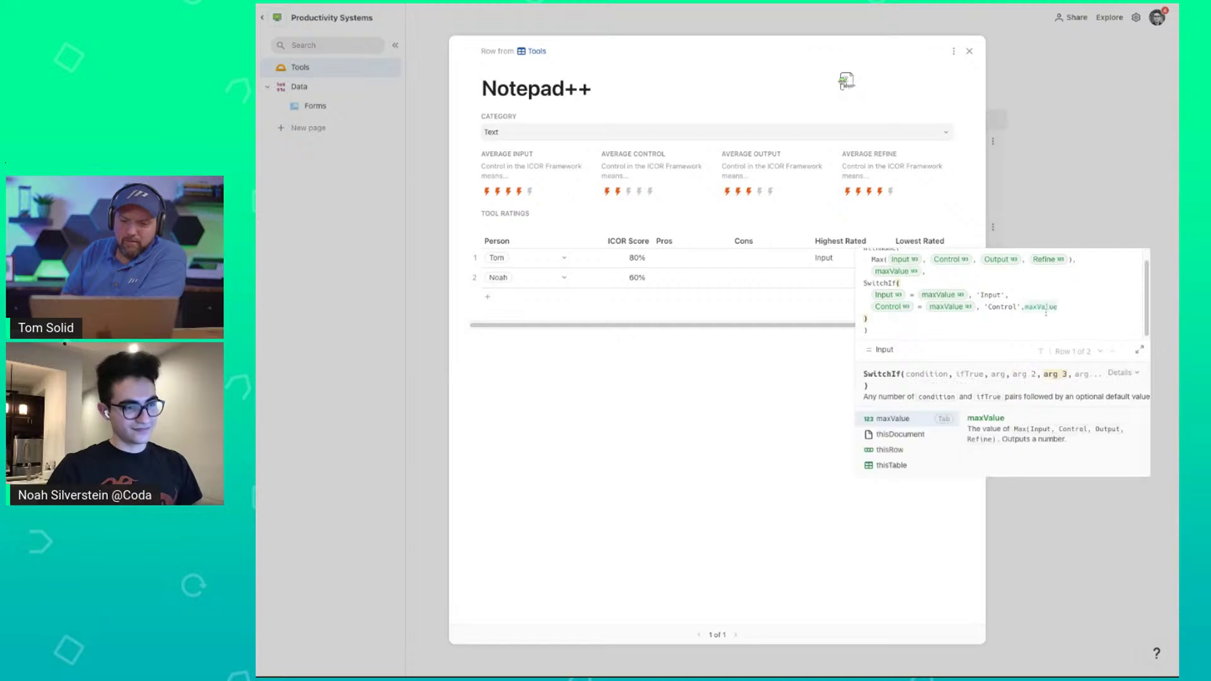
pyautogui.press('Tab')
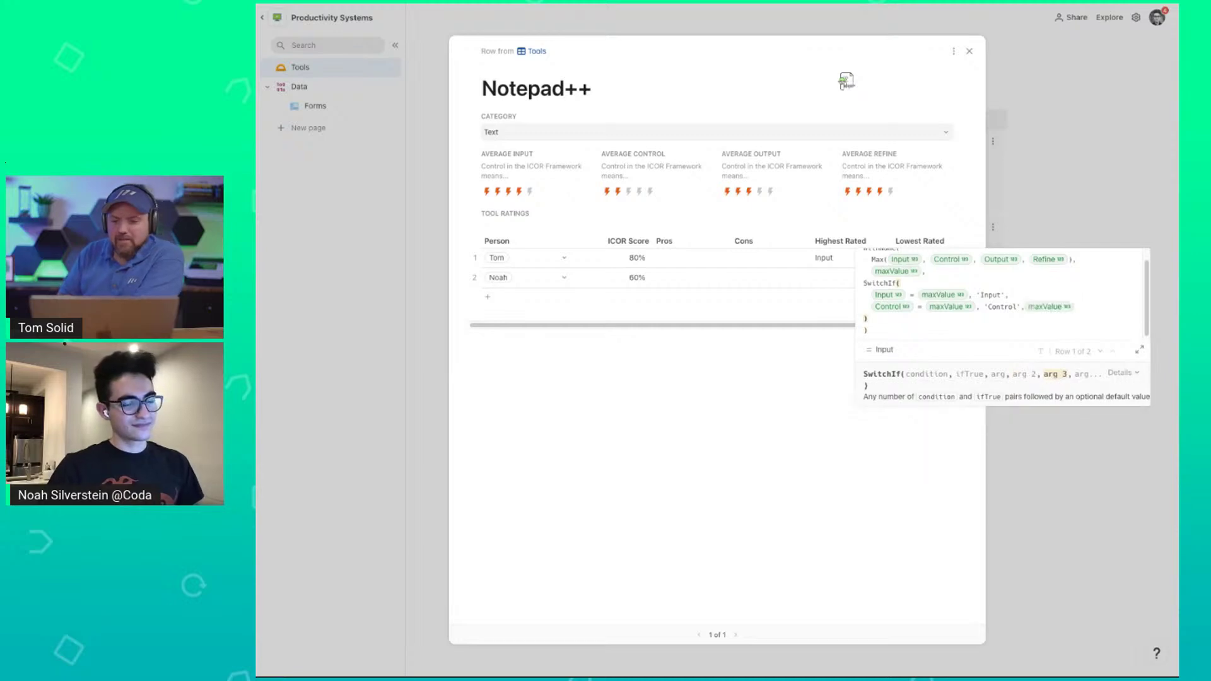
pyautogui.press('BackSpace')
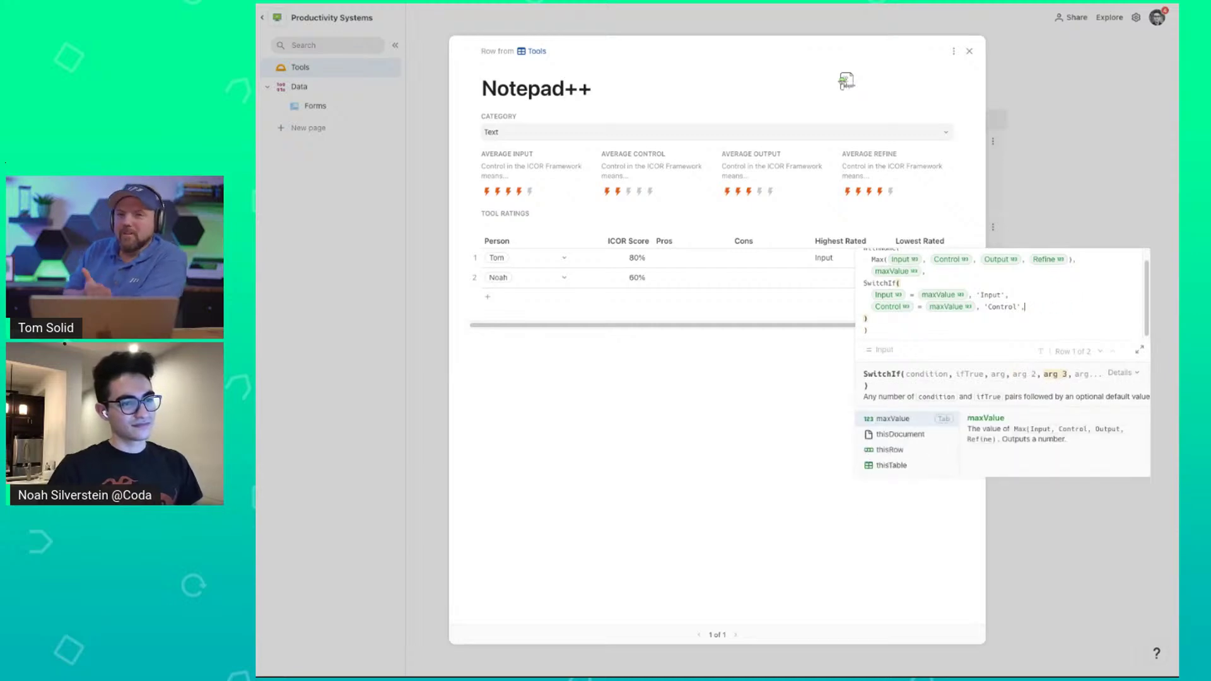
pyautogui.hotkey('ctrl', 'v')
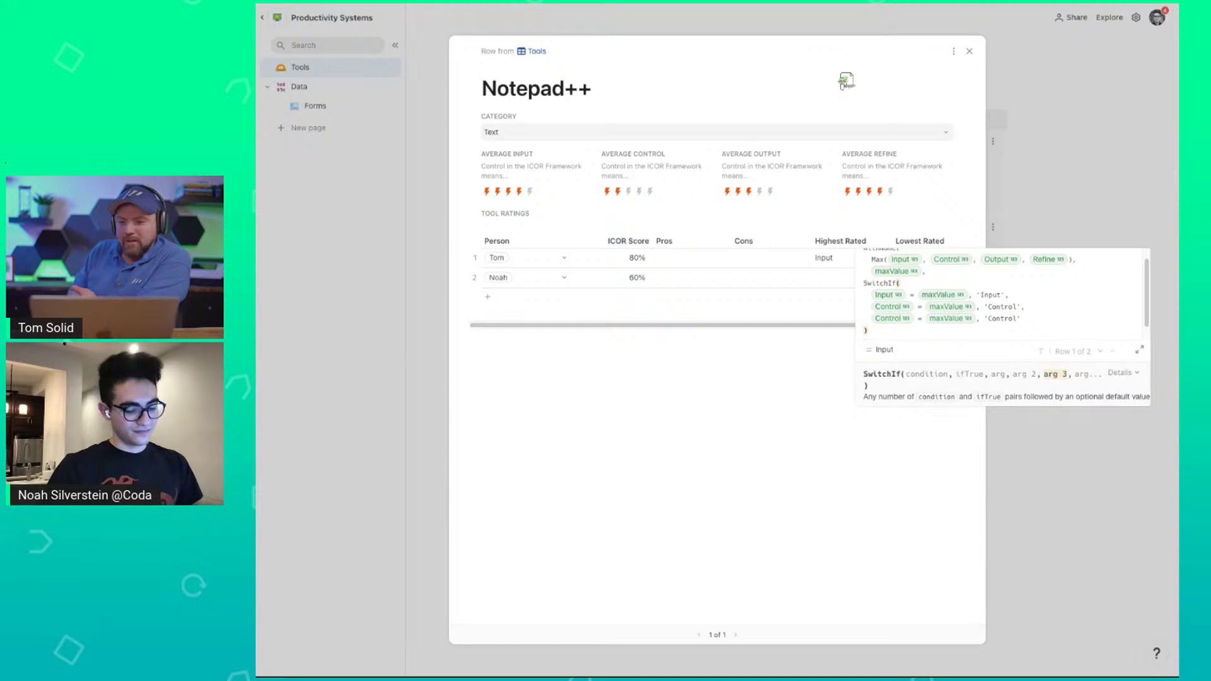
pyautogui.click(1040, 319)
pyautogui.write(',maxValue')
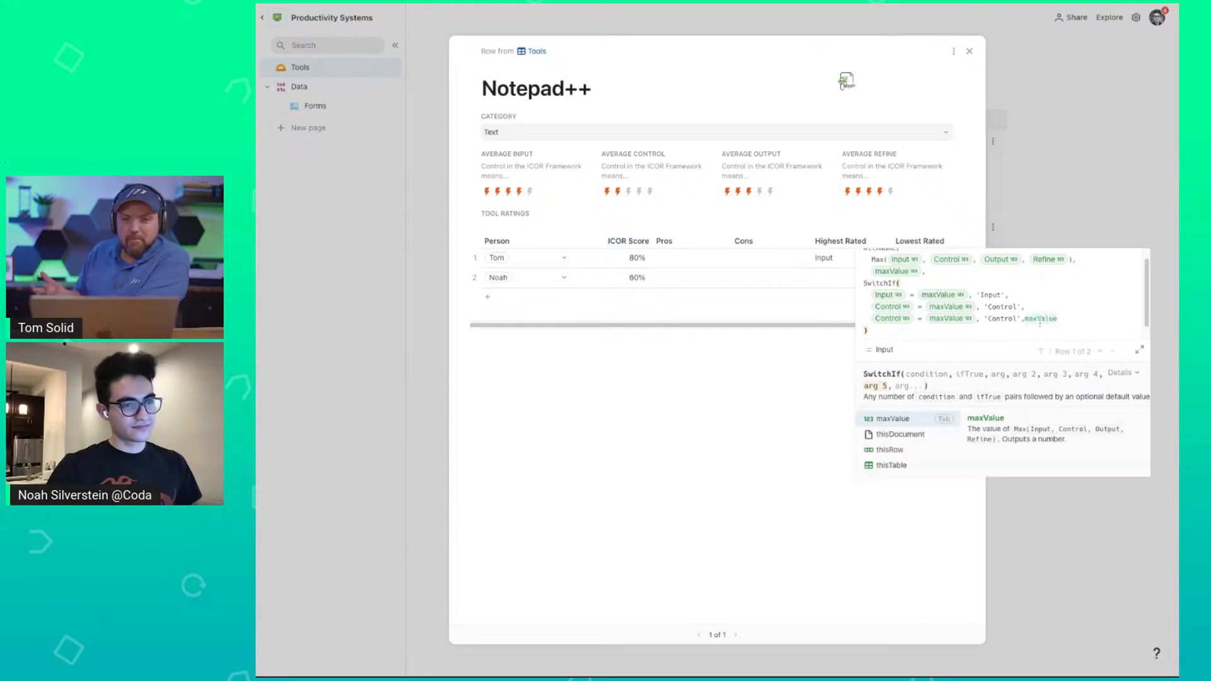
pyautogui.press('Return')
pyautogui.write("Control = maxValue, 'Control'")
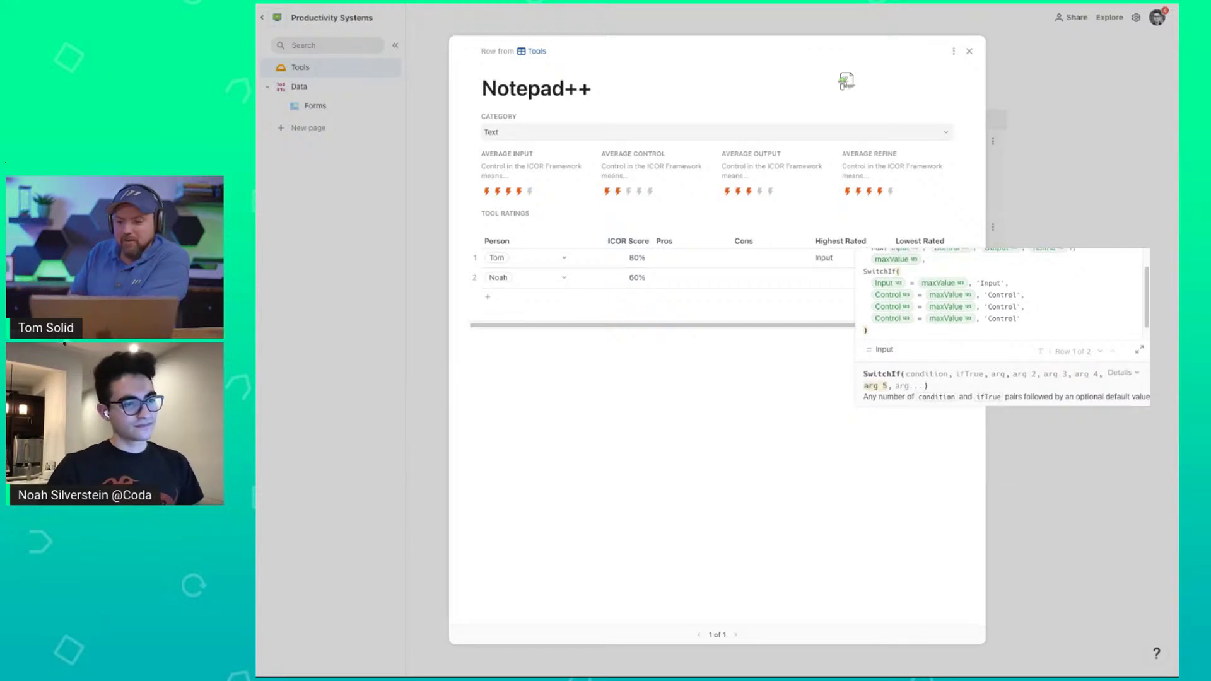
# Change the compared columns in the two copied conditions to Output and Refine.
pyautogui.click(894, 308)
pyautogui.write('Output')
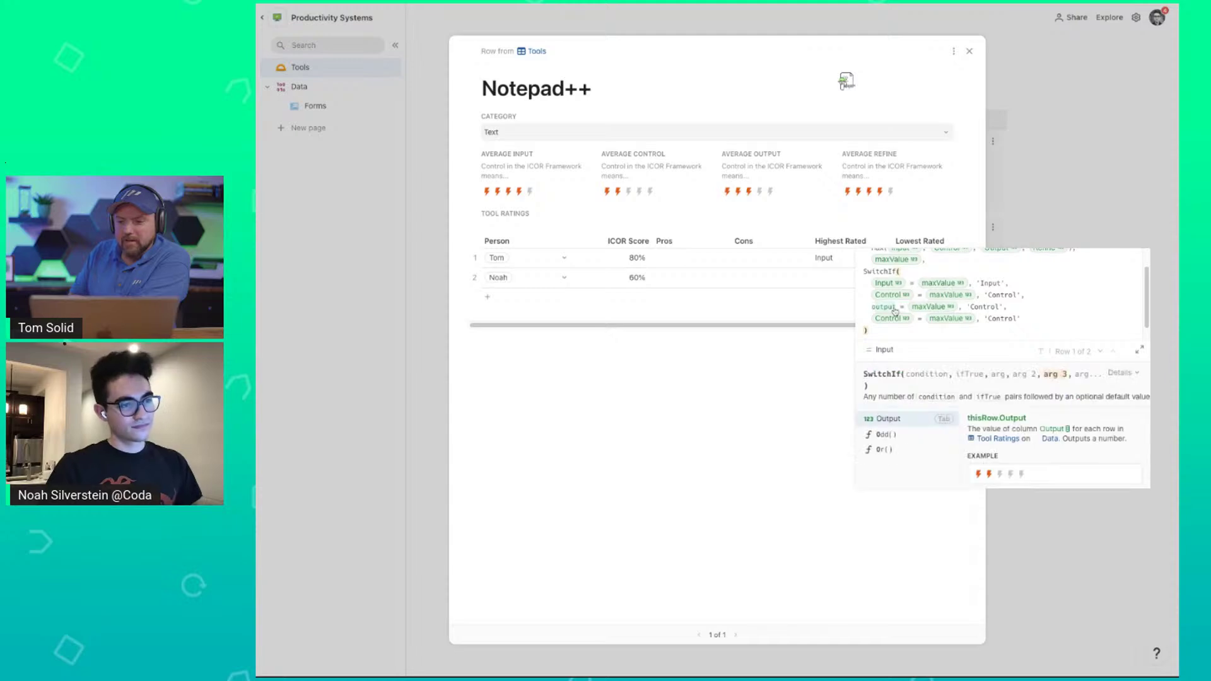
pyautogui.press('Tab')
pyautogui.click(890, 318)
pyautogui.write('refine')
pyautogui.press('Tab')
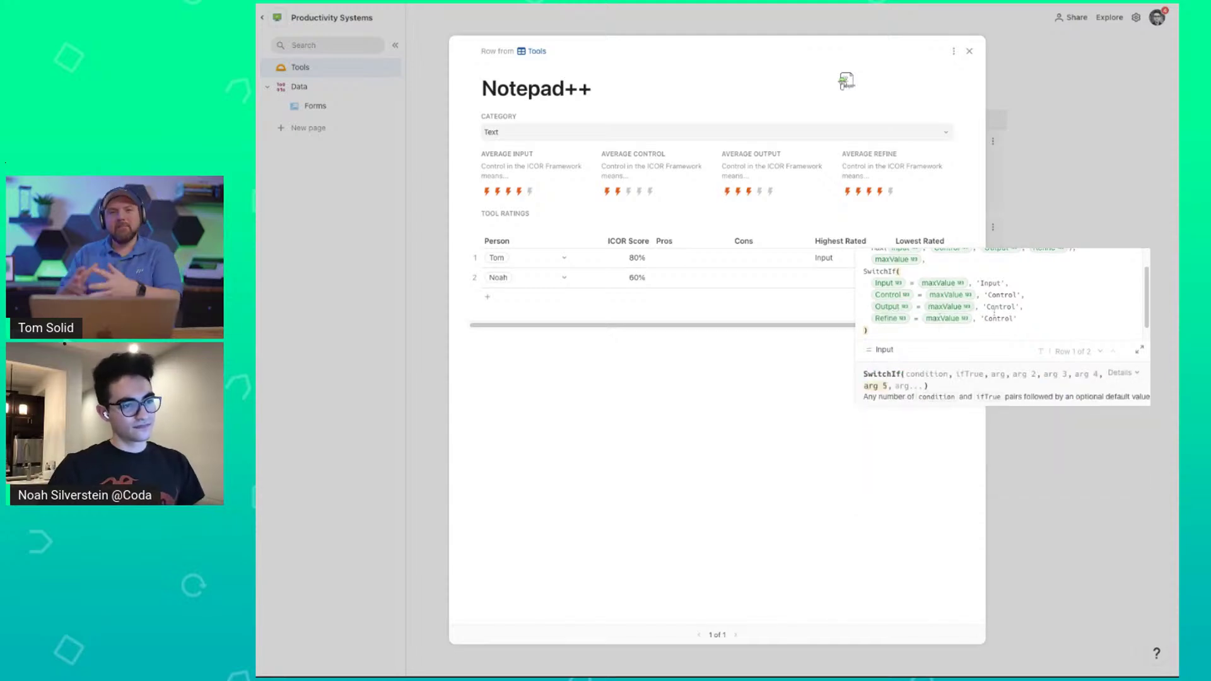
# Change the texts returned by the Output and Refine conditions to 'Output' and 'Refine'.
pyautogui.click(1009, 308)
pyautogui.write('Outpu')
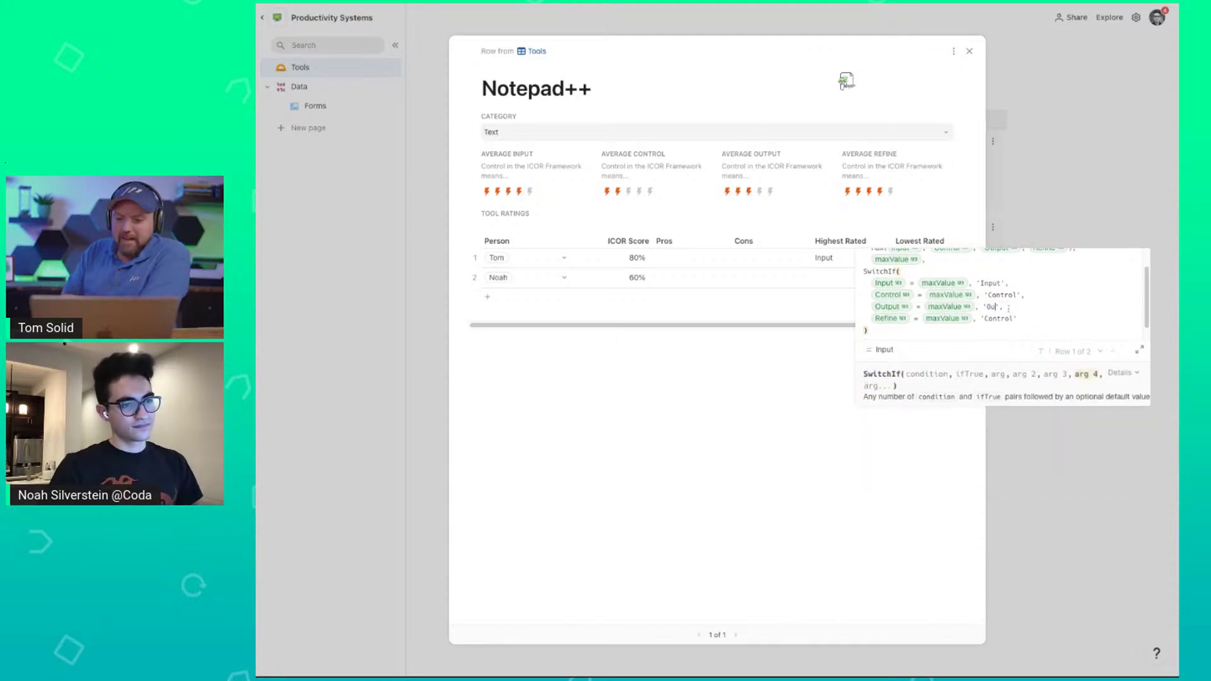
pyautogui.write('t')
pyautogui.doubleClick(1001, 318)
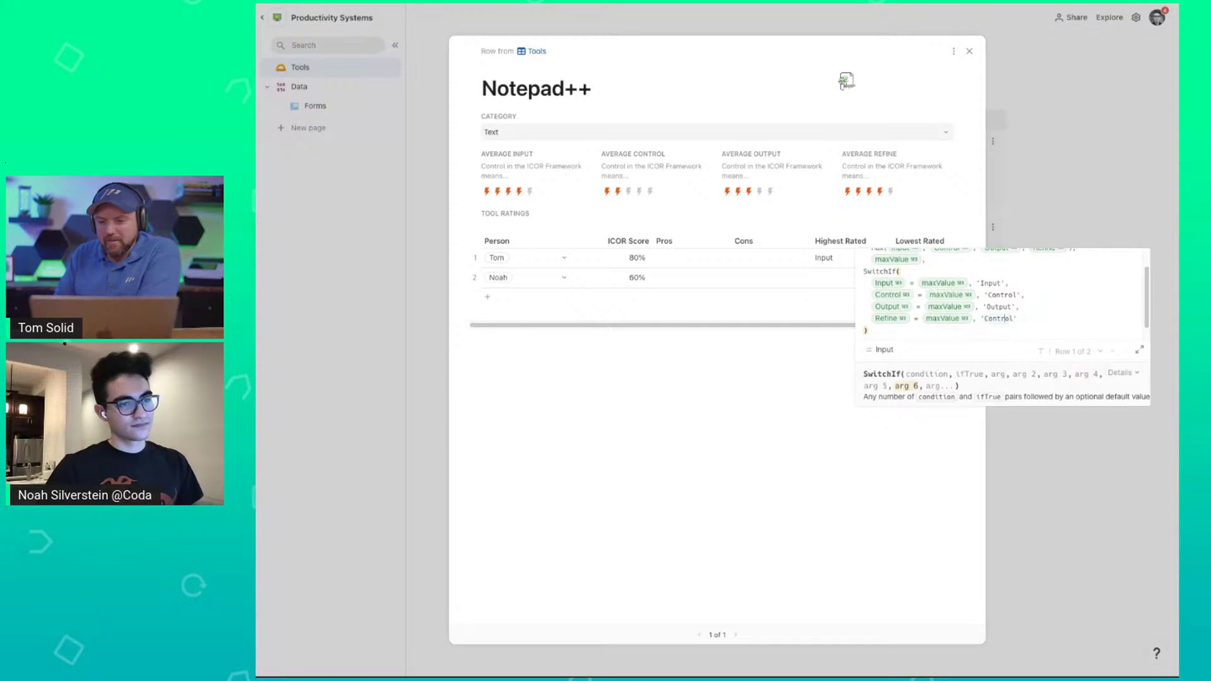
pyautogui.write('Refine')
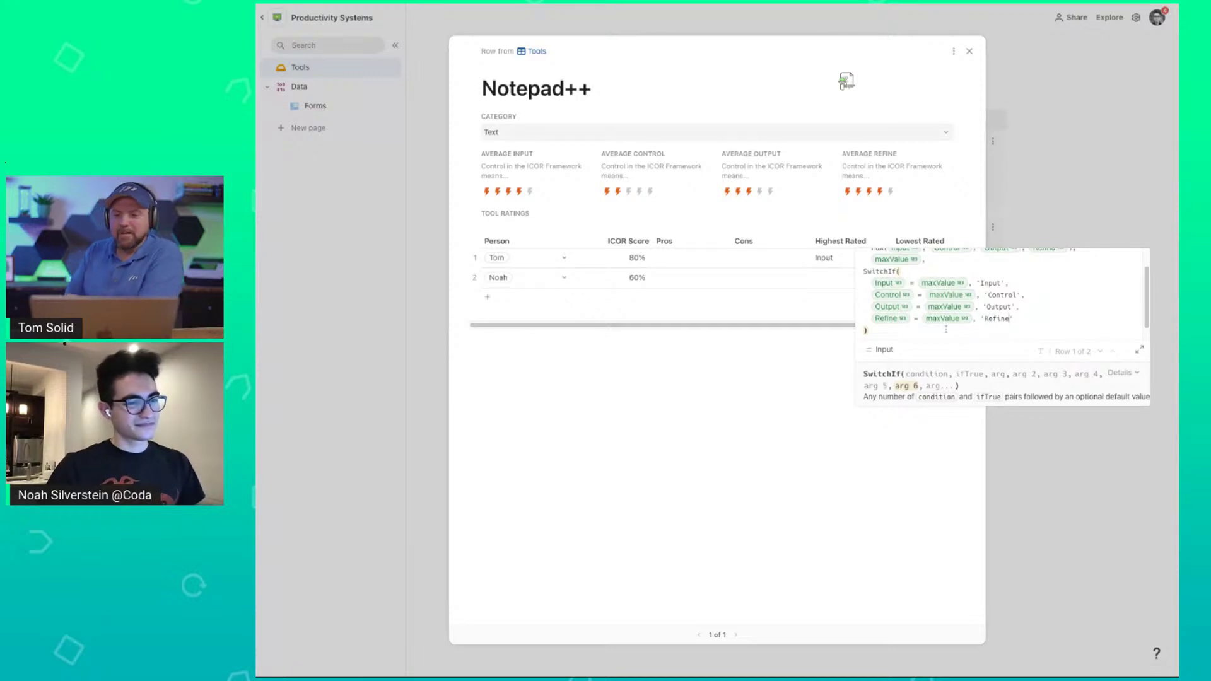
# Look over the whole WithName and SwitchIf formula and save it for the Highest Rated column.
pyautogui.scroll(1, 947, 329)
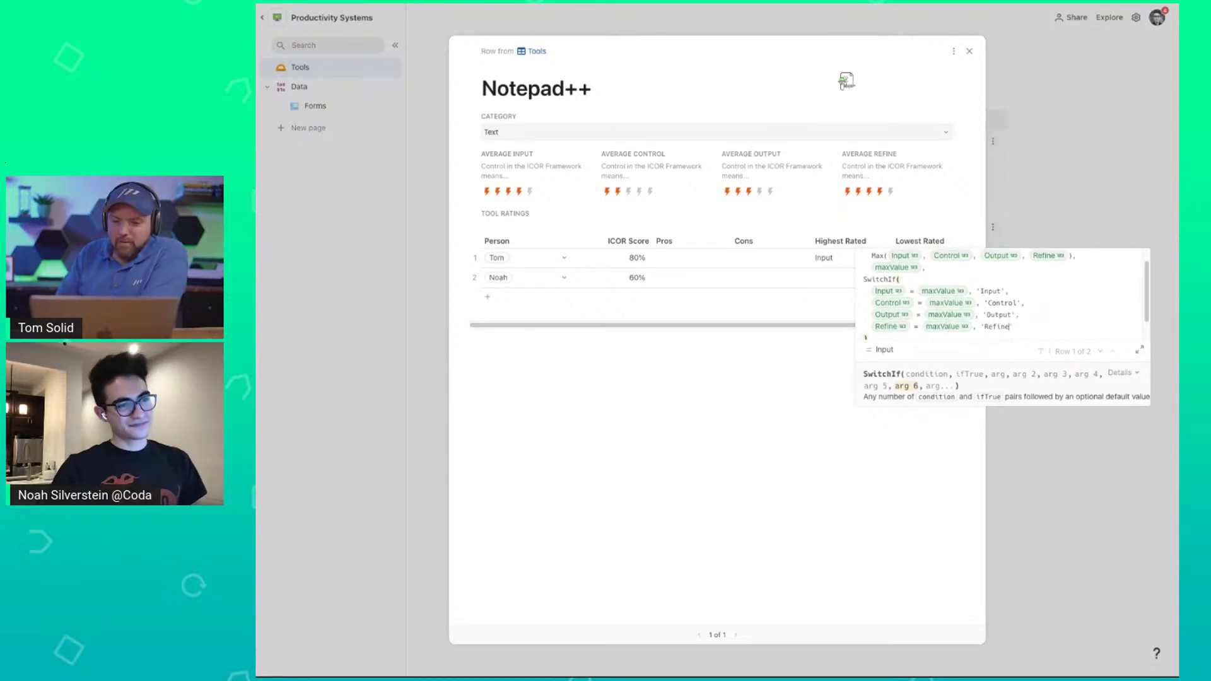
pyautogui.scroll(2, 866, 281)
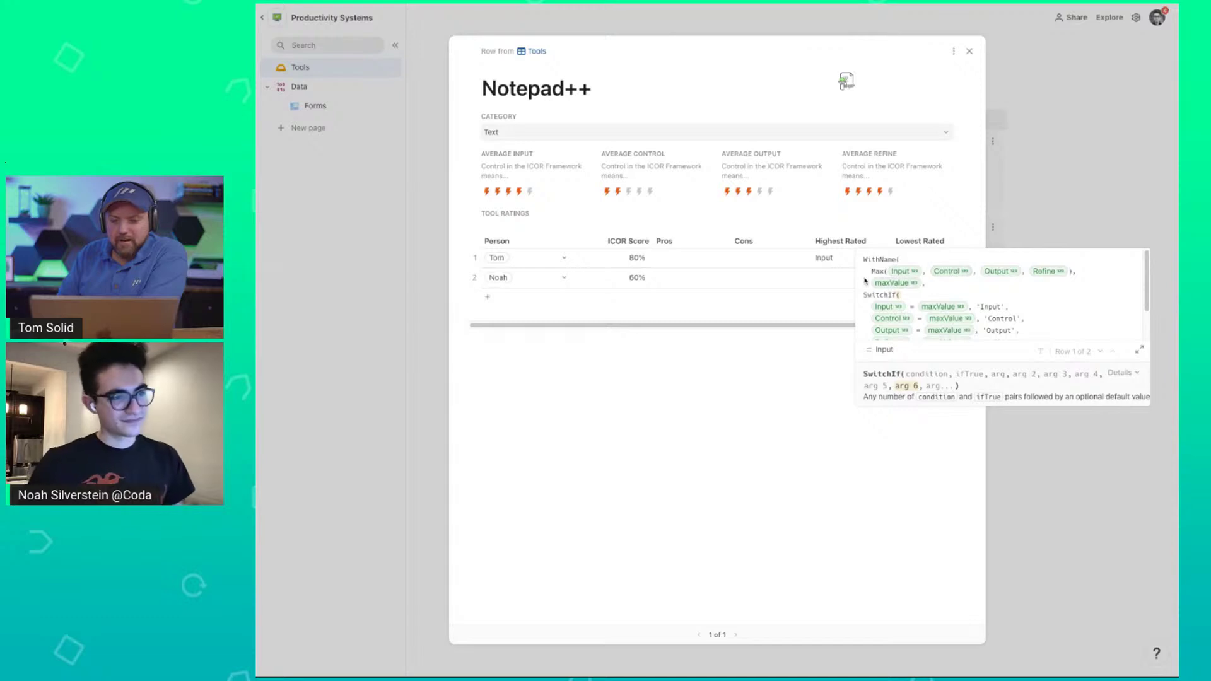
pyautogui.scroll(-2, 1036, 299)
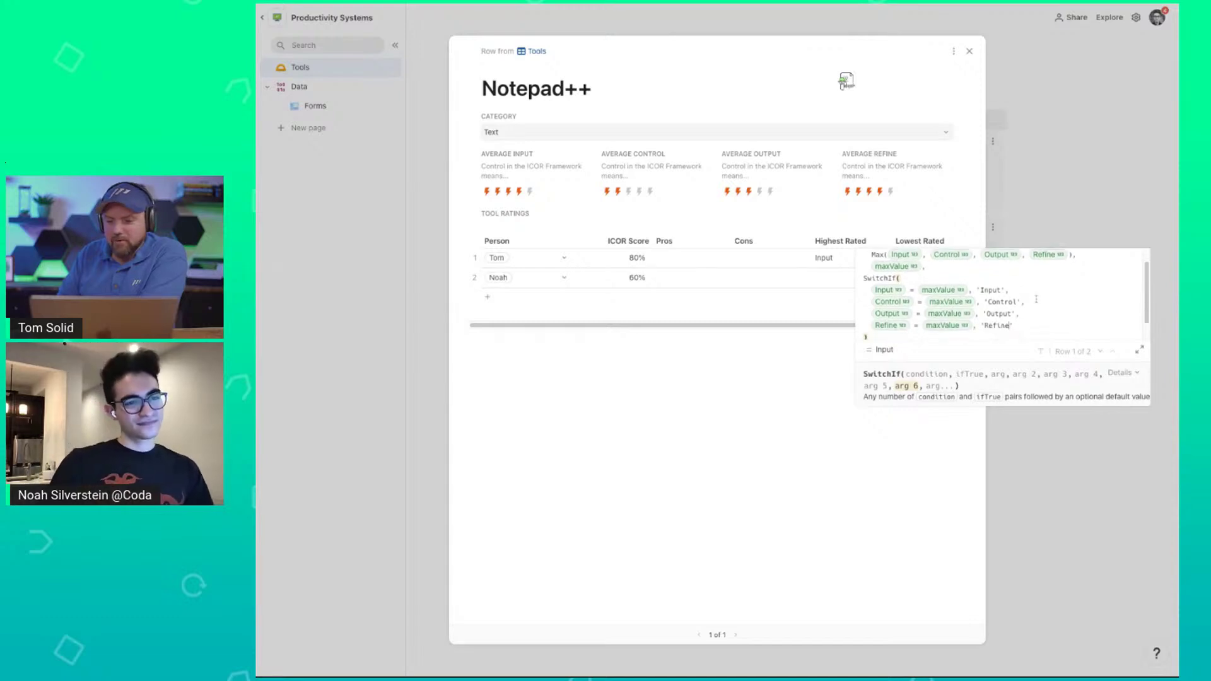
pyautogui.scroll(-1, 1036, 299)
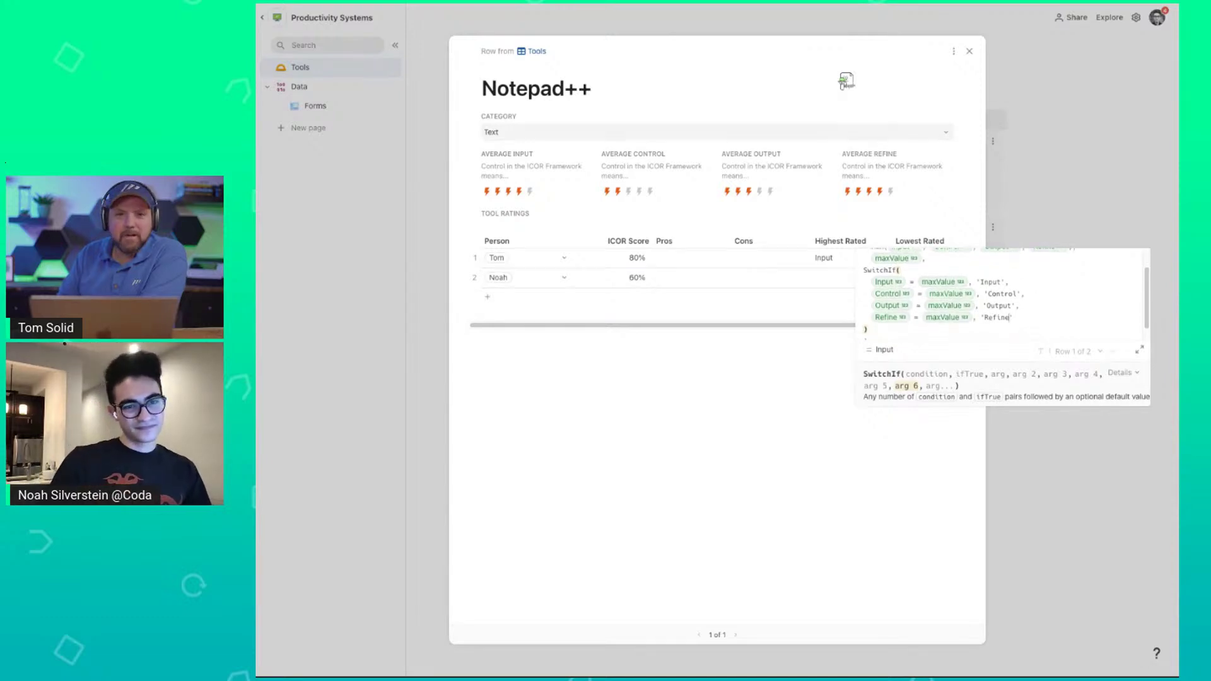
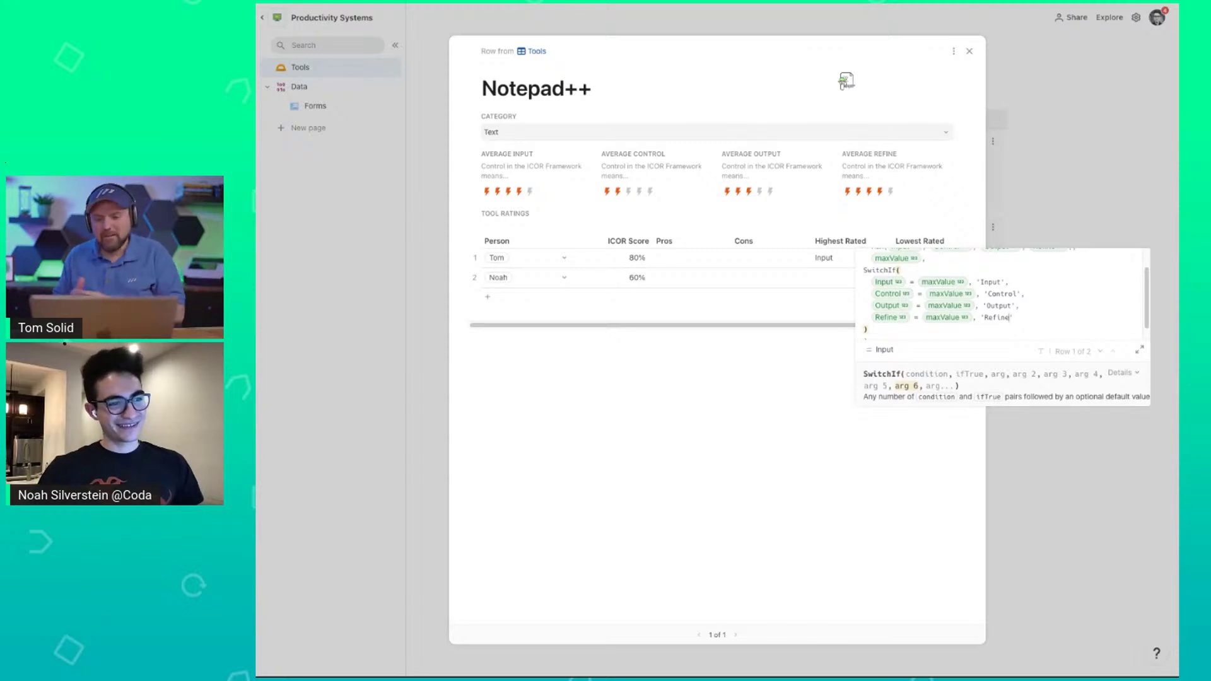
pyautogui.press('Return')
pyautogui.click(857, 261)
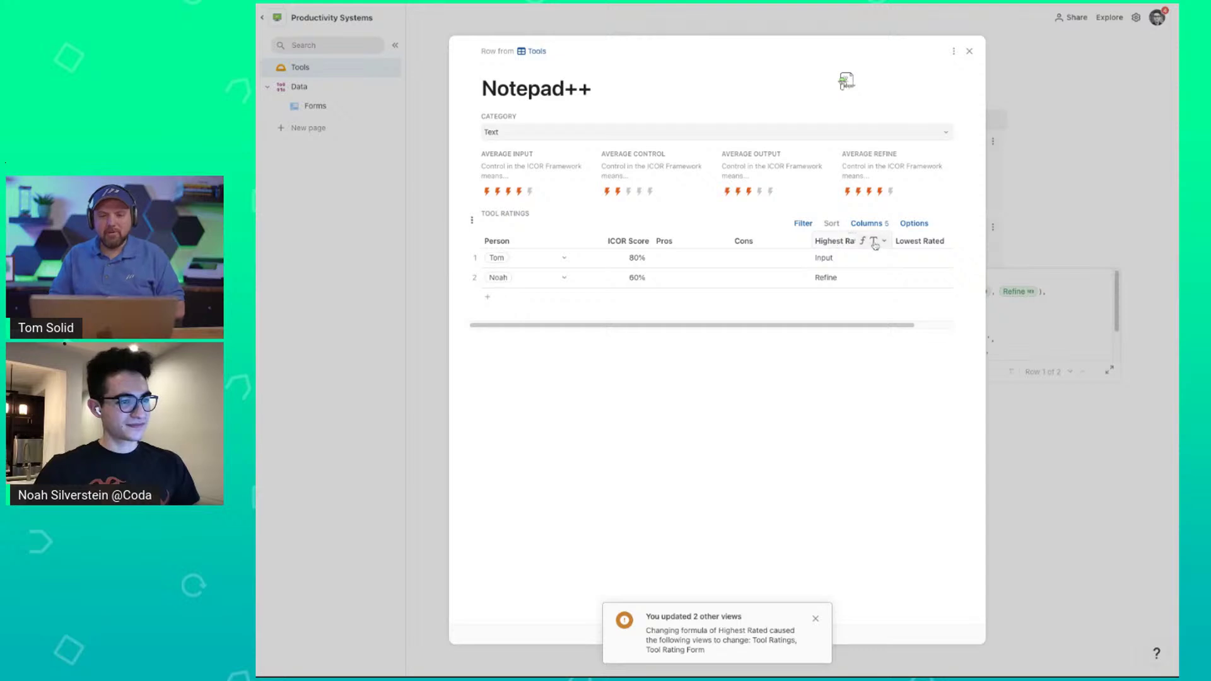
# Copy the Highest Rated formula and paste it into a new formula for the Lowest Rated column.
pyautogui.click(884, 241)
pyautogui.click(897, 294)
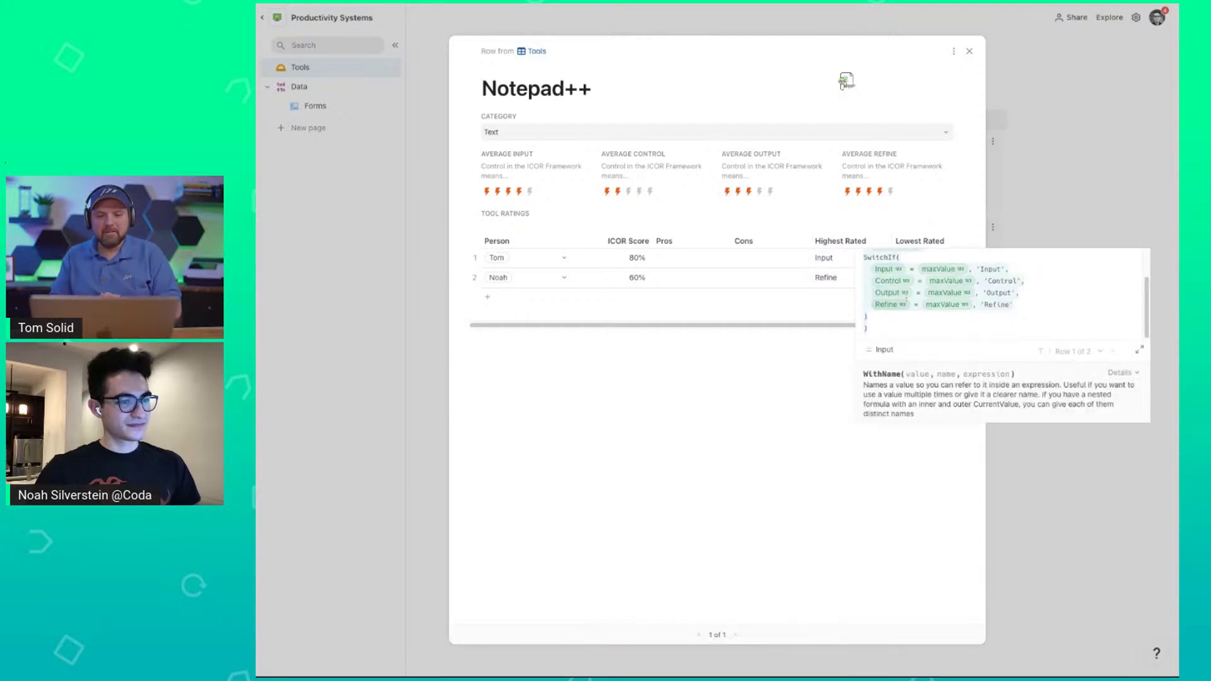
pyautogui.press('Escape')
pyautogui.click(914, 267)
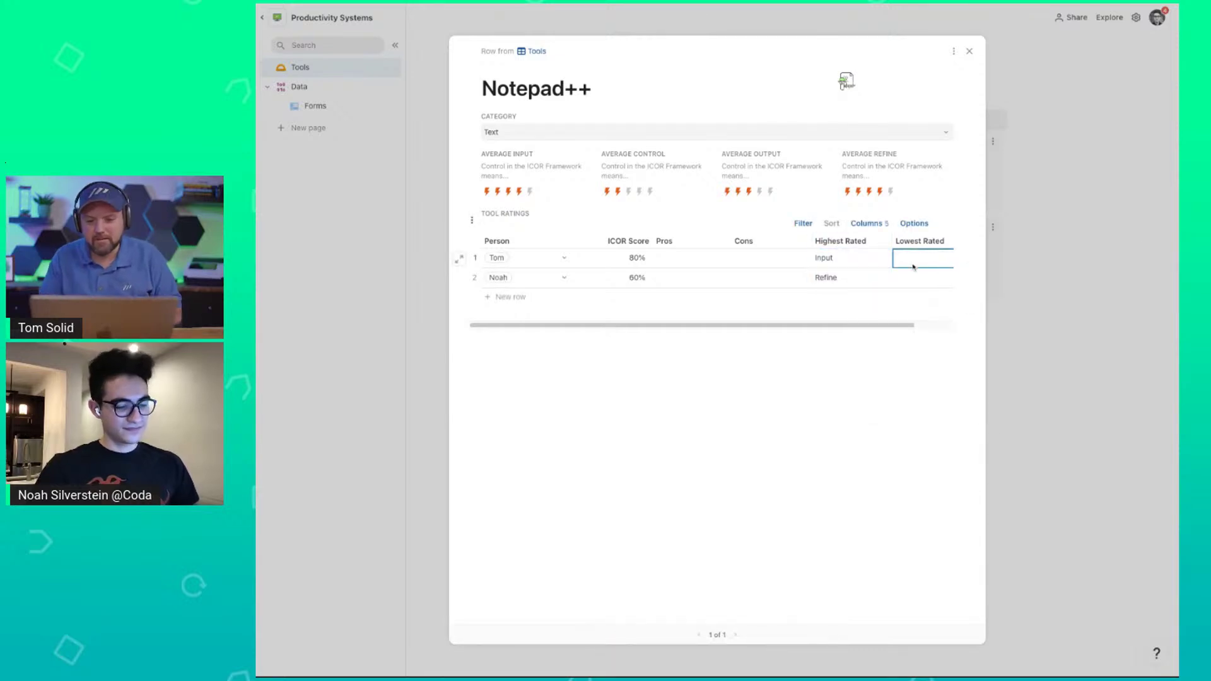
pyautogui.click(945, 241)
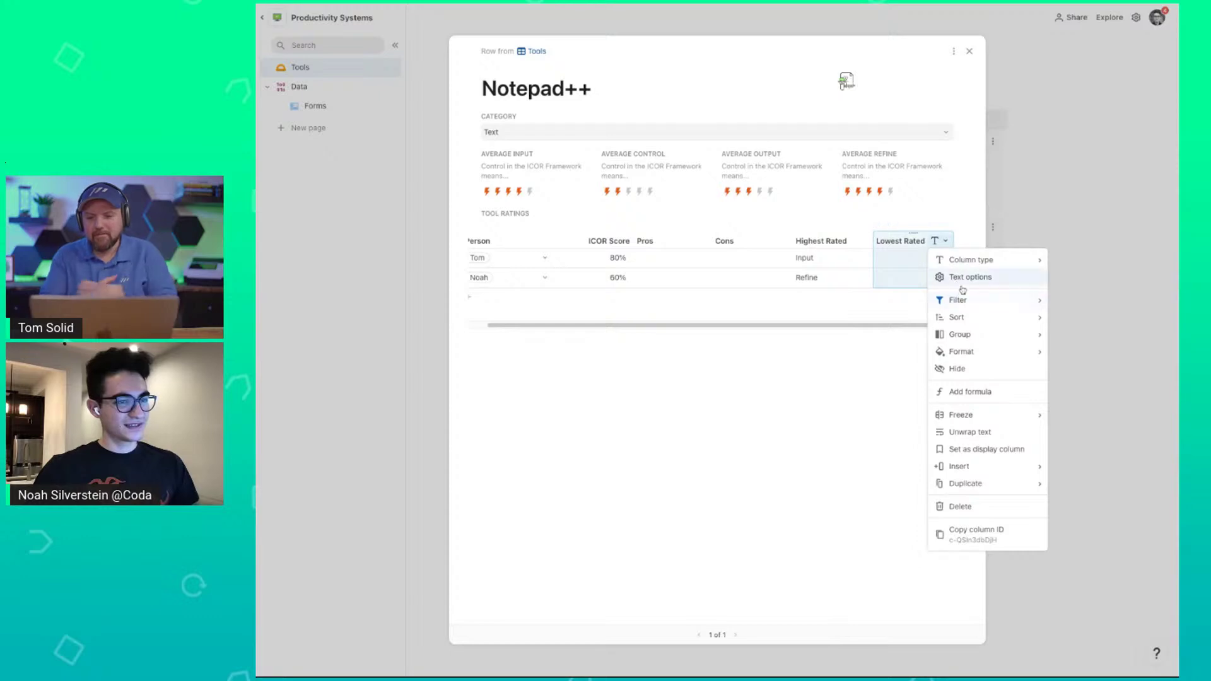
pyautogui.click(970, 392)
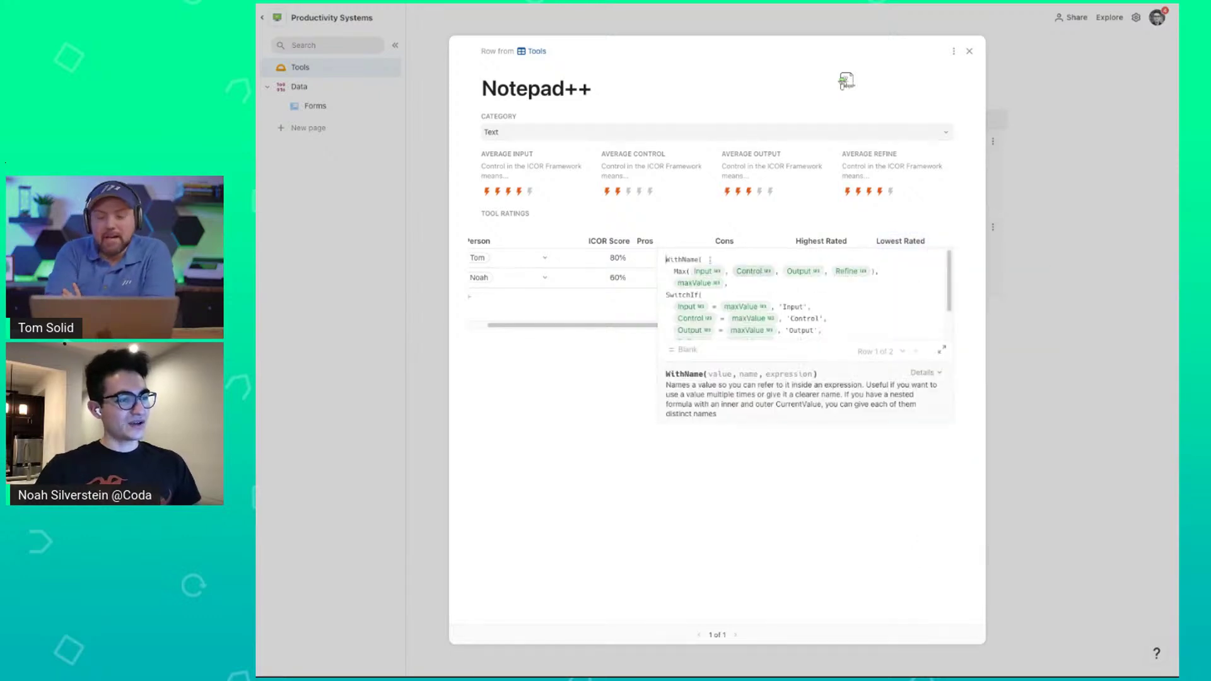
# Replace Max with Min in the Lowest Rated column's formula and save it.
pyautogui.click(681, 272)
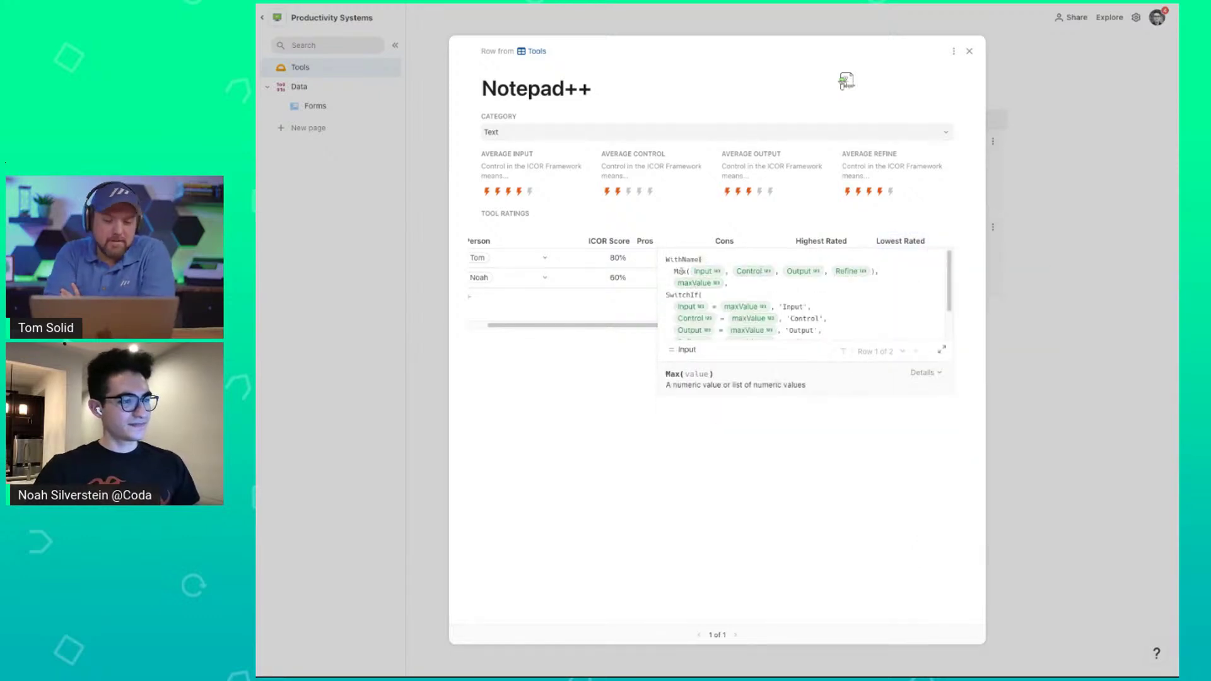
pyautogui.doubleClick(680, 271)
pyautogui.write('Min')
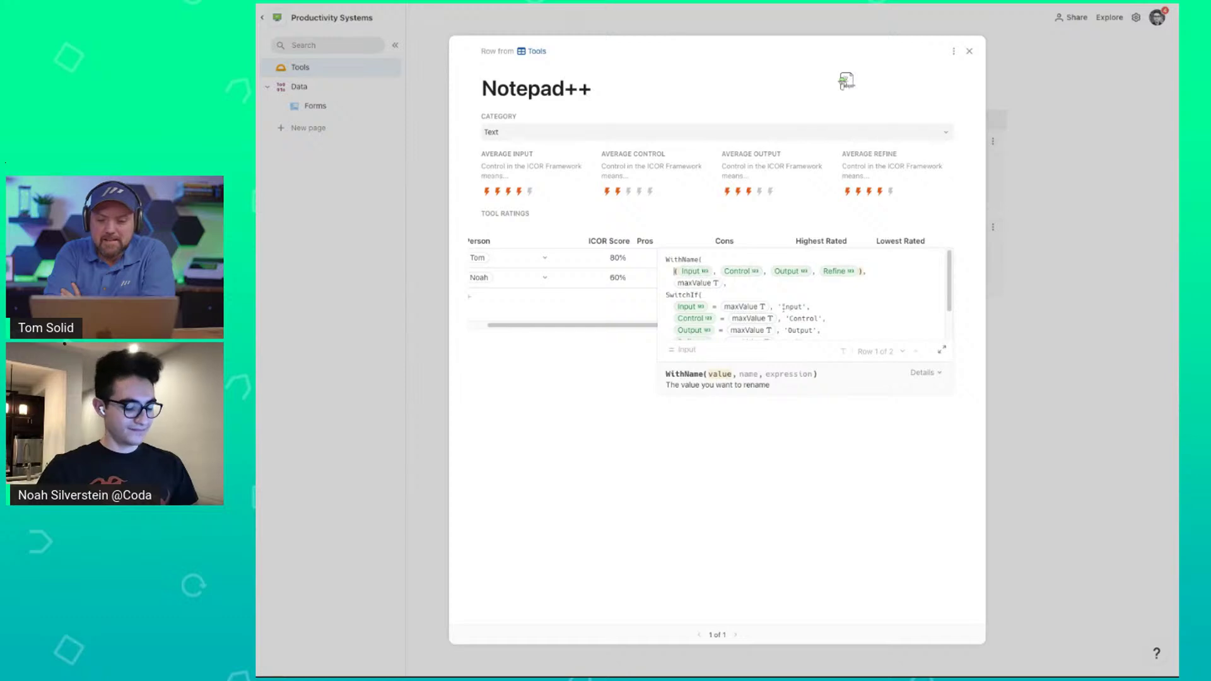
pyautogui.press('Return')
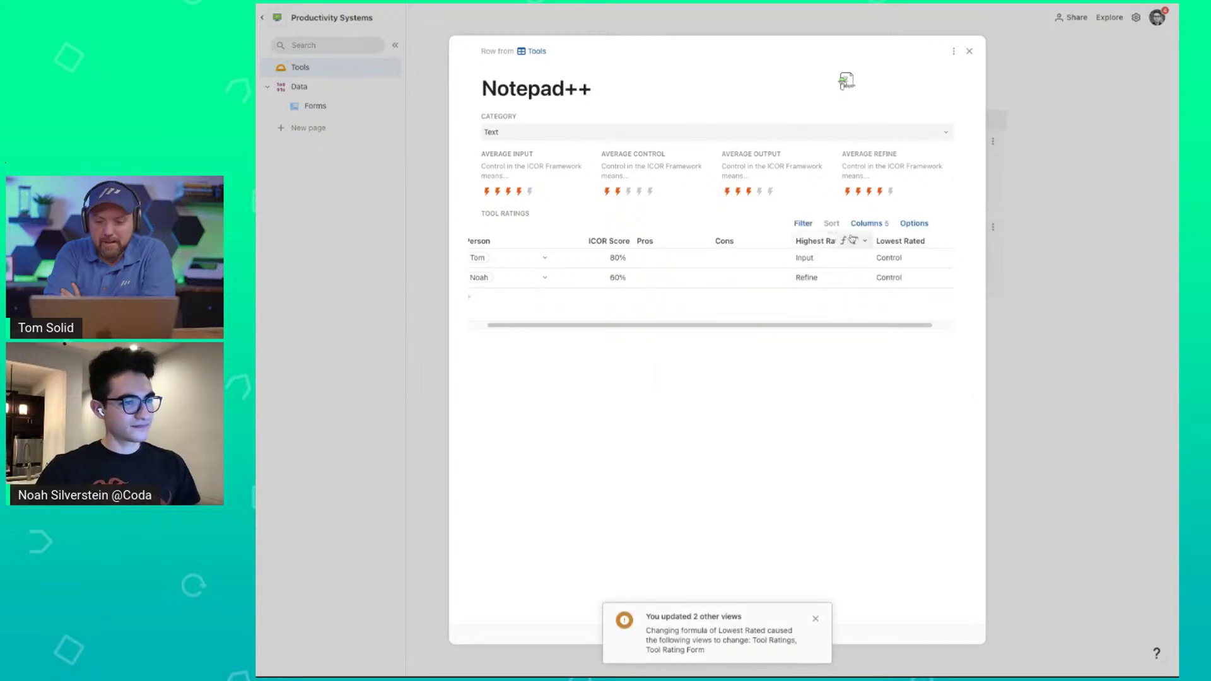
# Adjust the column widths of the embedded Tool Ratings table so all its columns fit inside the Notepad++ record.
pyautogui.moveTo(869, 237); pyautogui.dragTo(852, 238)
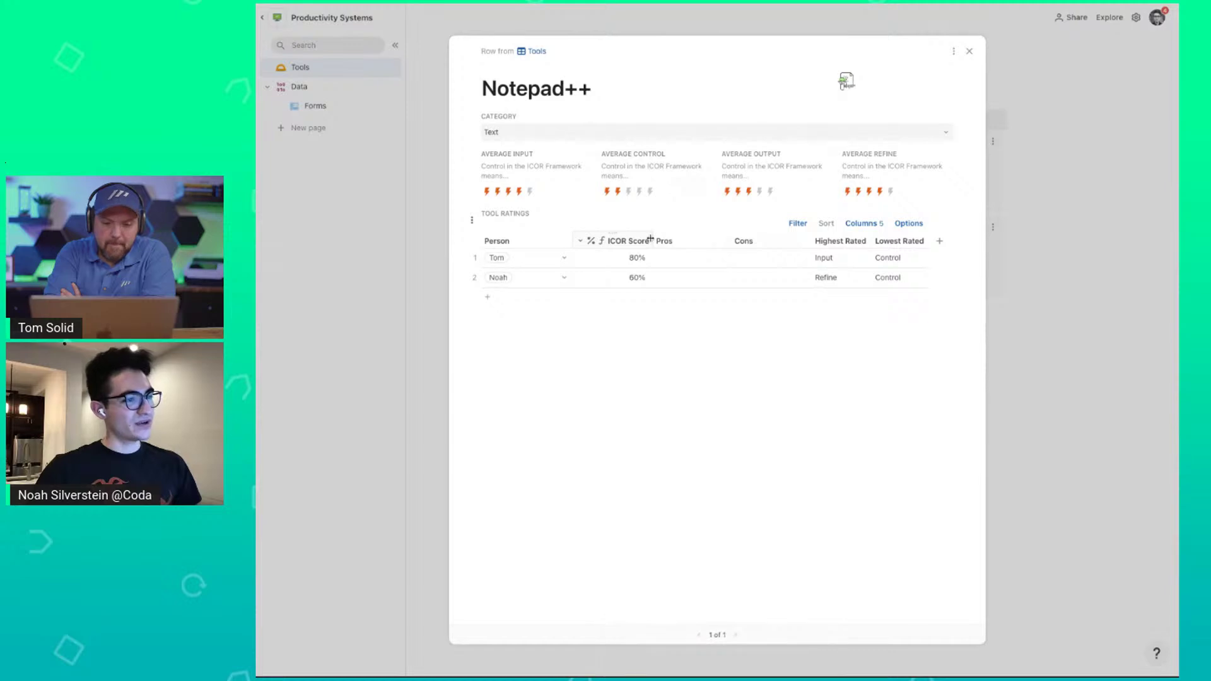
pyautogui.click(632, 254)
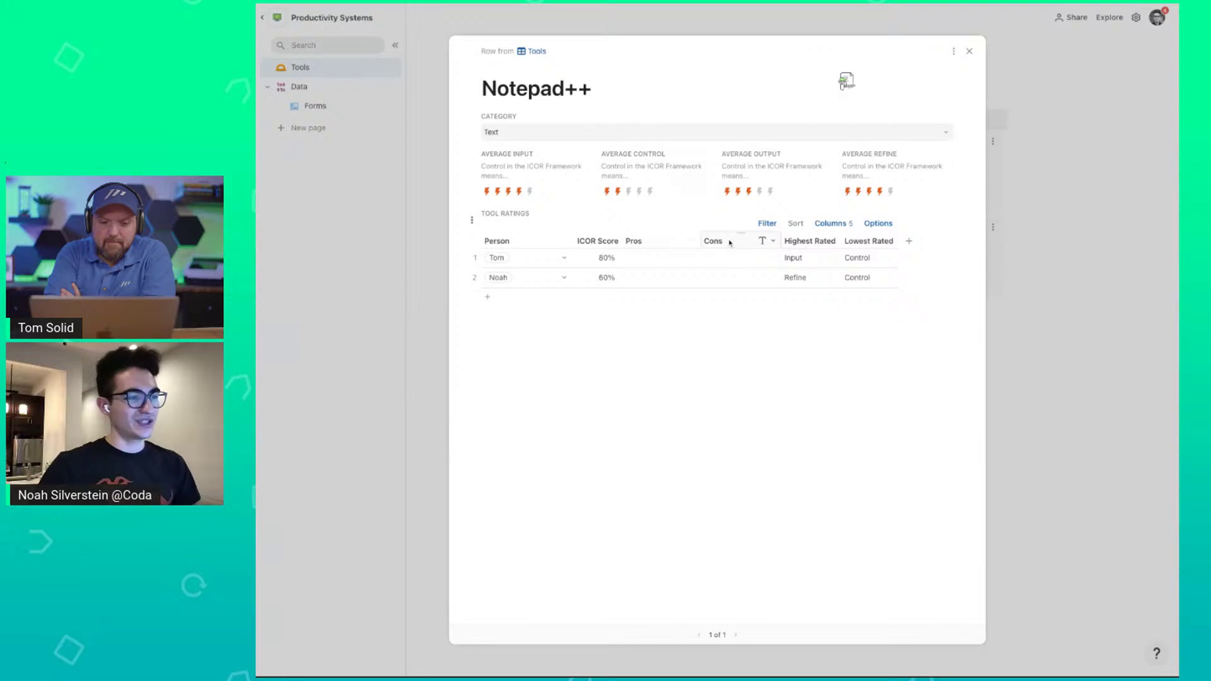
pyautogui.moveTo(700, 241); pyautogui.dragTo(796, 239)
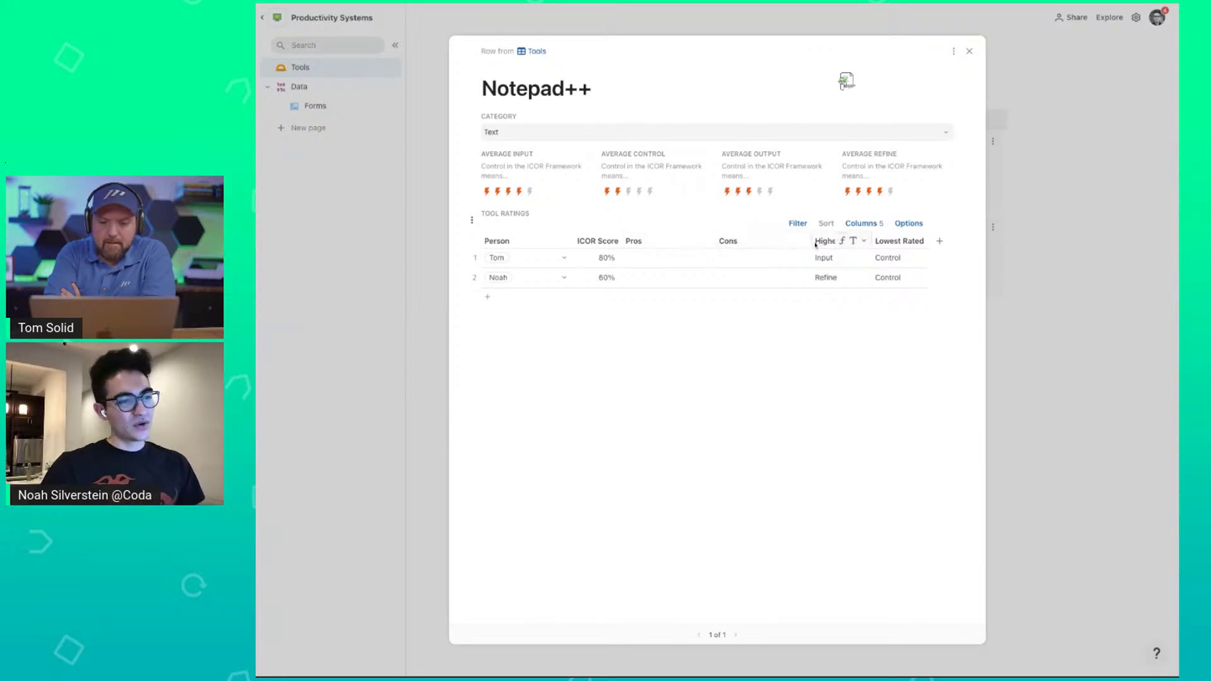
pyautogui.click(840, 259)
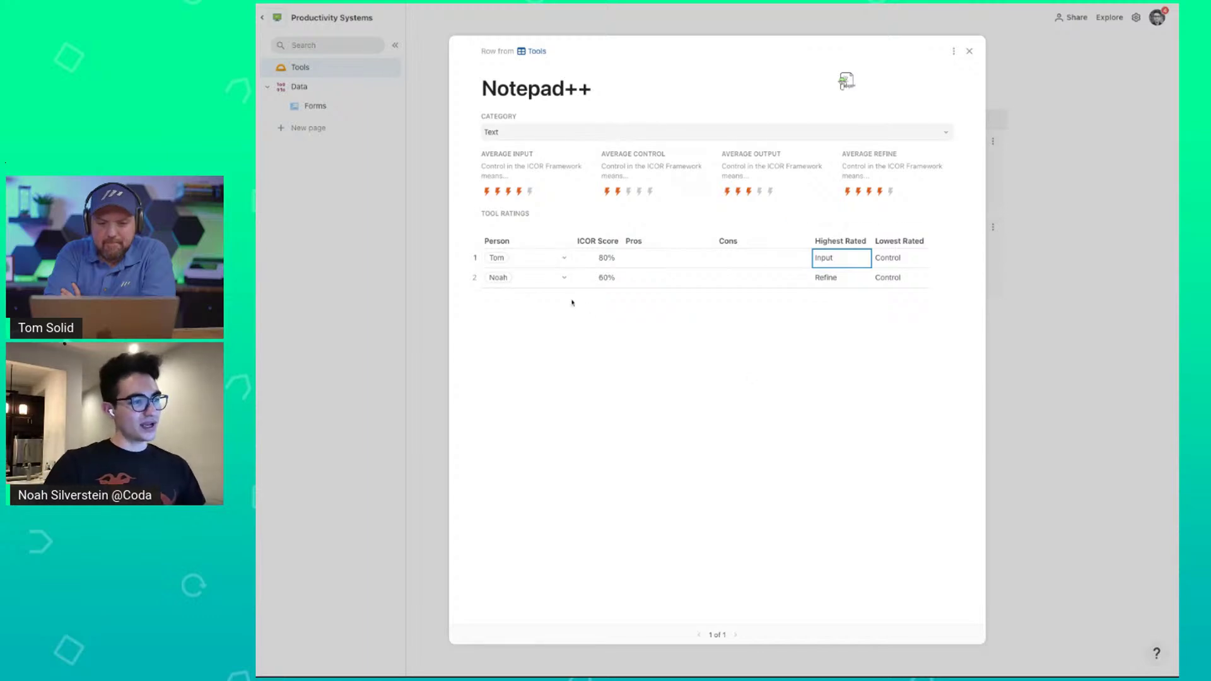
# Open the first rating of Notepad++ to view its details, and return to the Notepad++ tool record.
pyautogui.click(466, 258)
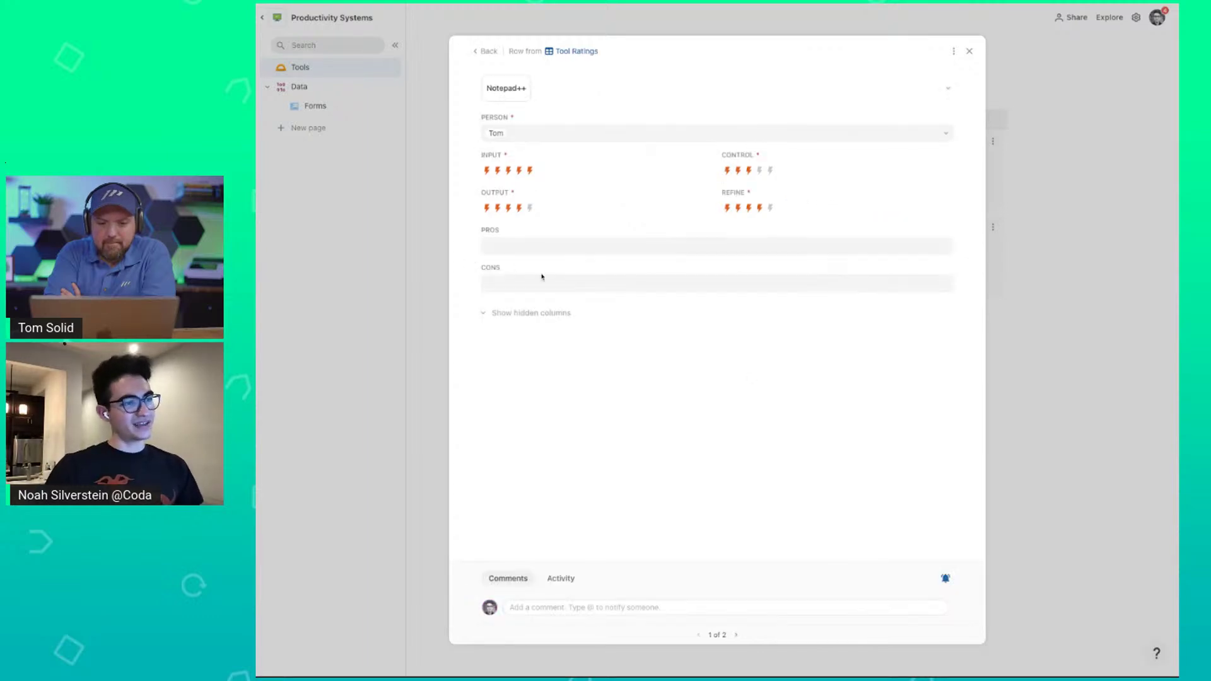
pyautogui.press('Escape')
pyautogui.click(644, 267)
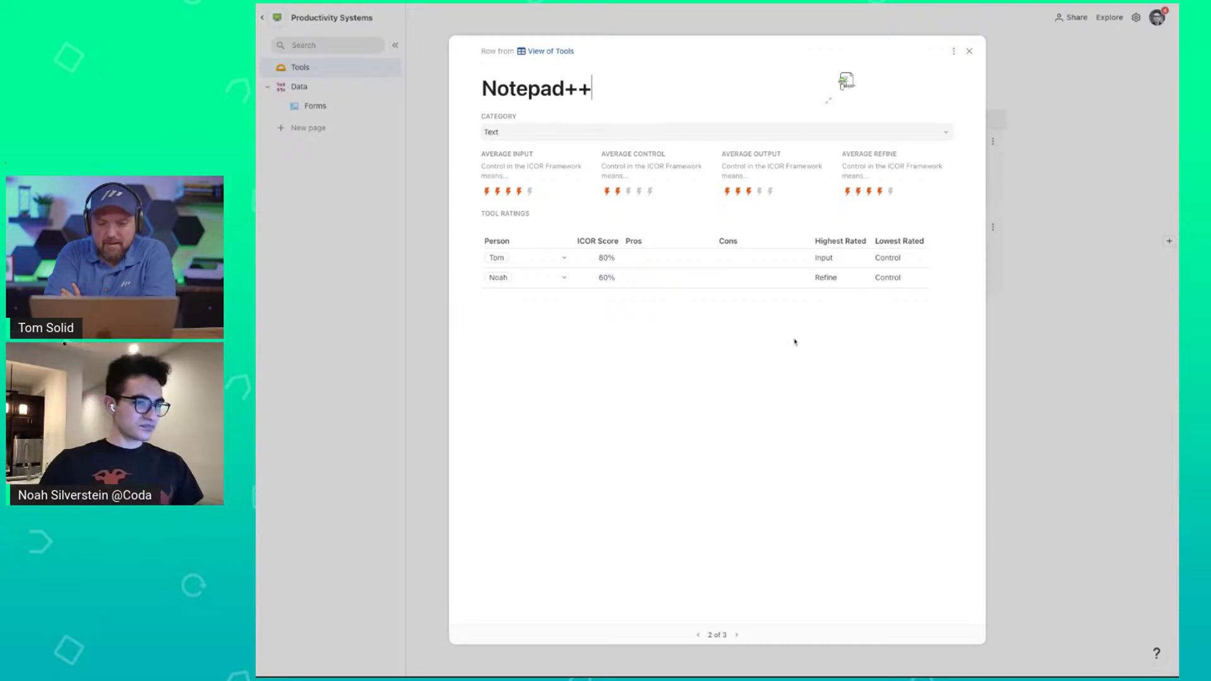
# Edit the tool record's layout to show the hidden Summary column and finish the layout editing.
pyautogui.click(954, 53)
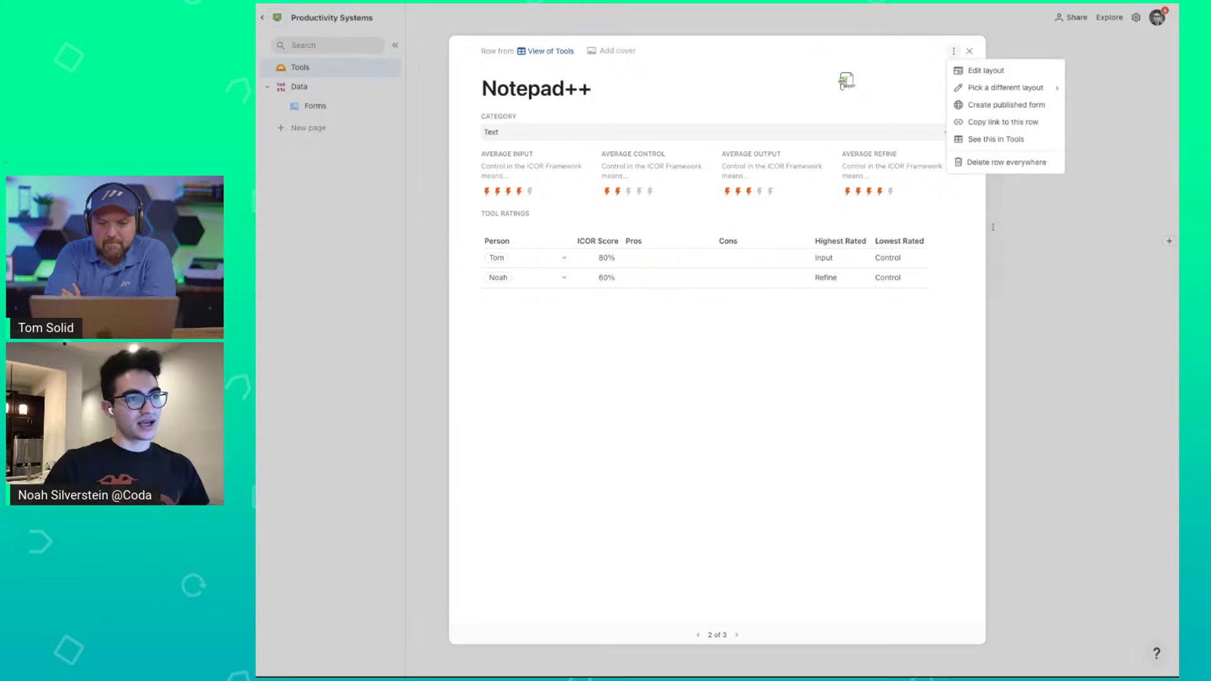
pyautogui.click(970, 68)
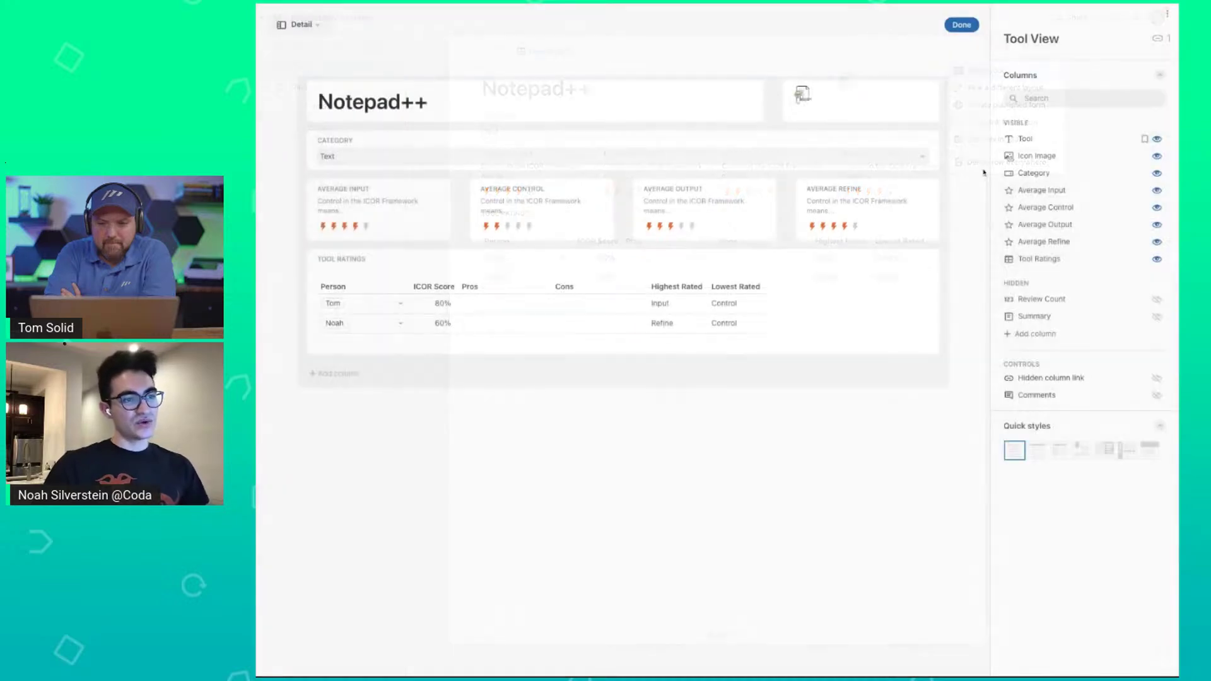
pyautogui.click(1159, 317)
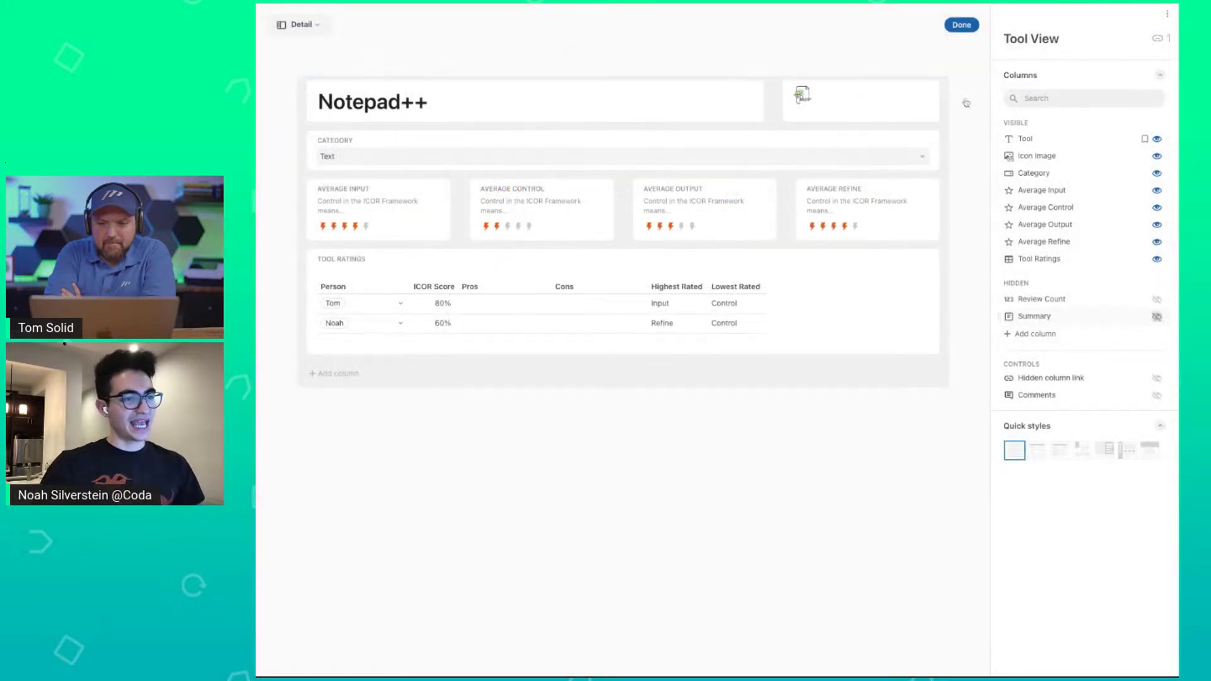
pyautogui.click(961, 24)
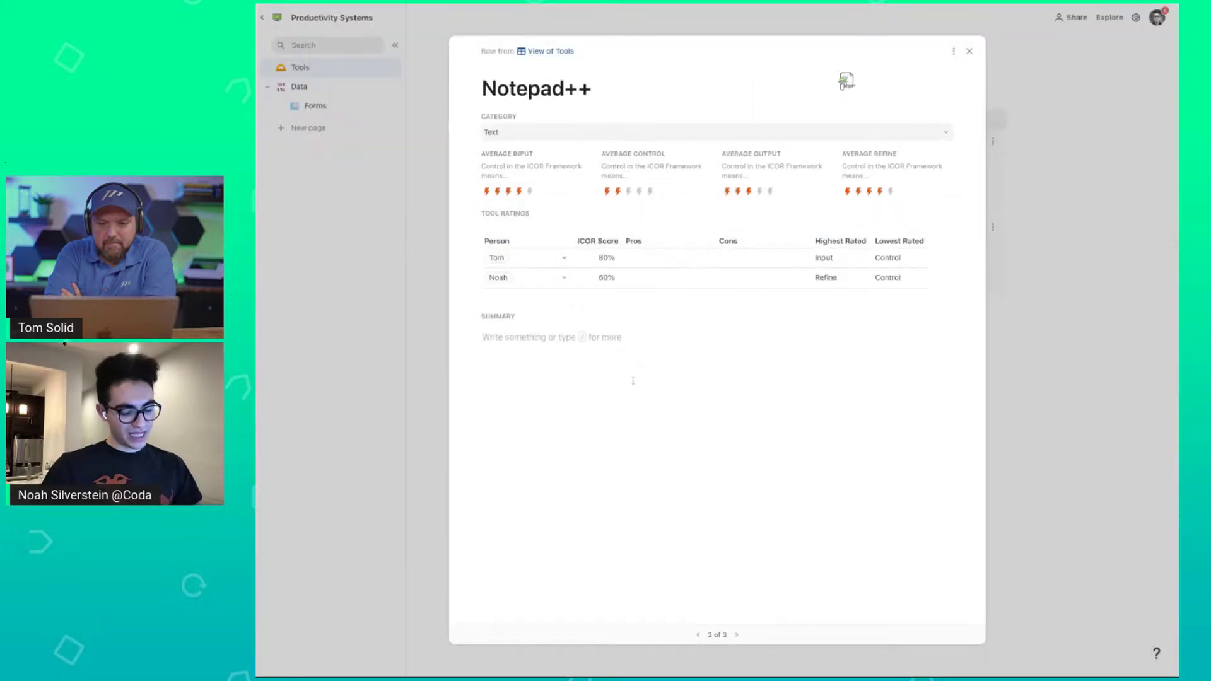
# Insert a table connected to Tool Ratings in the Notepad++ Summary and display it as a word cloud.
pyautogui.click(633, 382)
pyautogui.write('/tab')
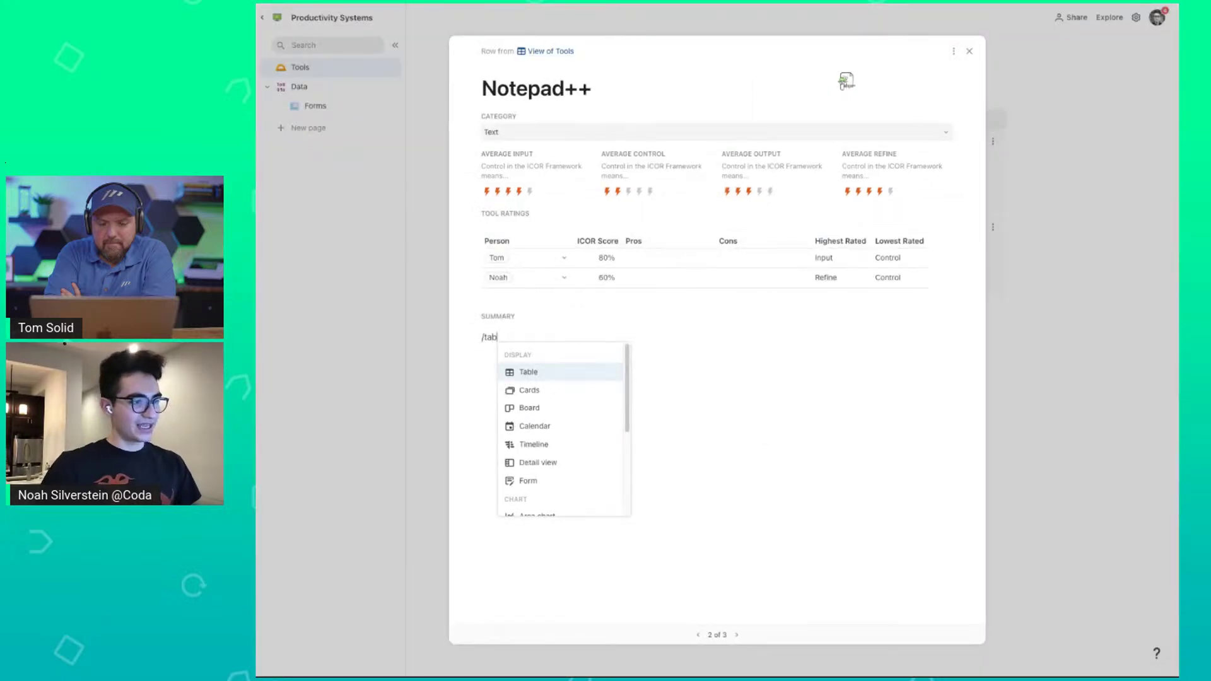
pyautogui.press('Return')
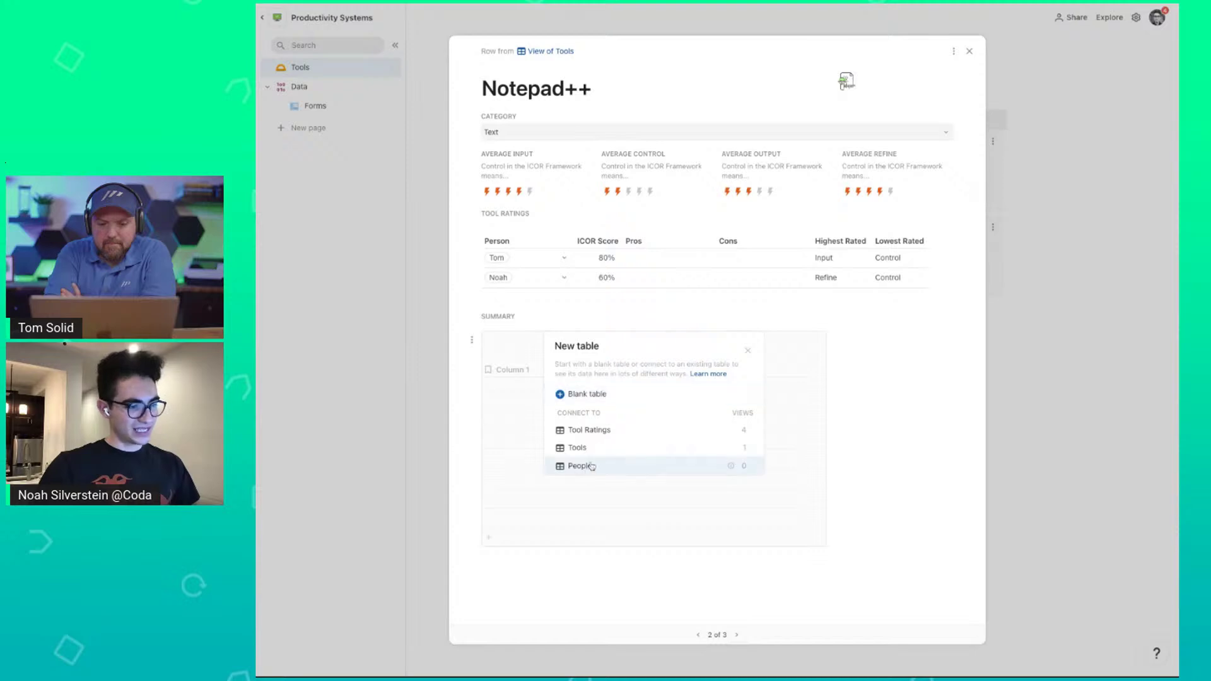
pyautogui.click(590, 430)
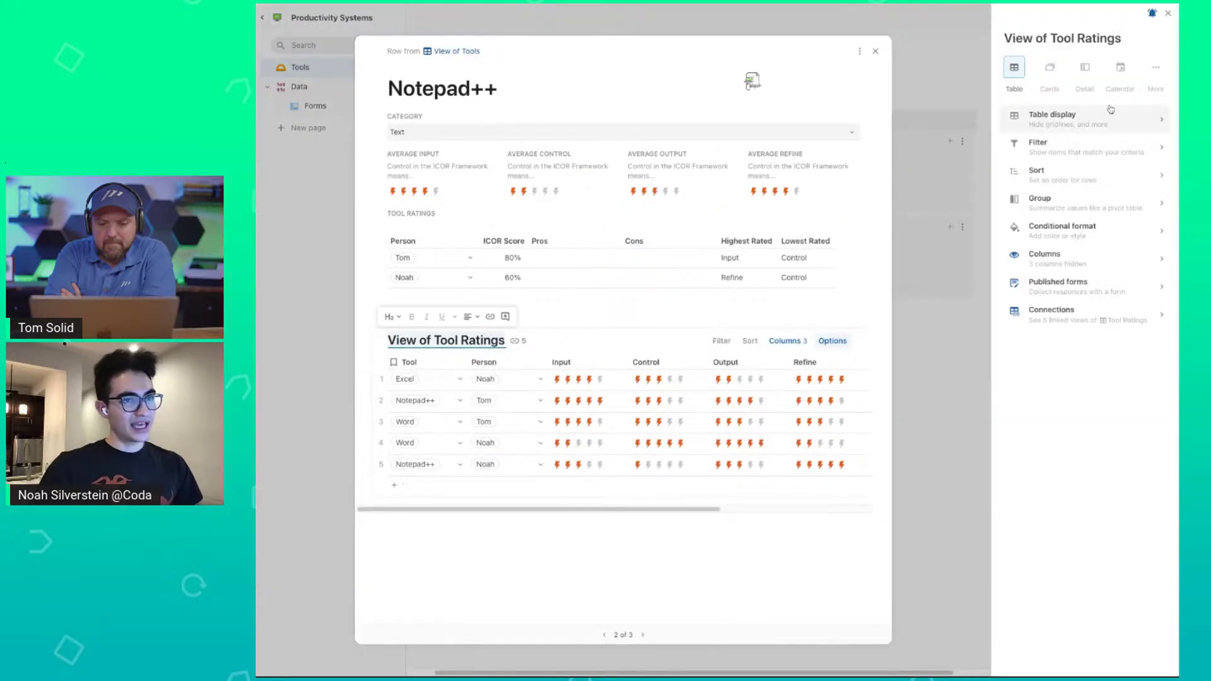
pyautogui.click(1156, 67)
pyautogui.click(1129, 161)
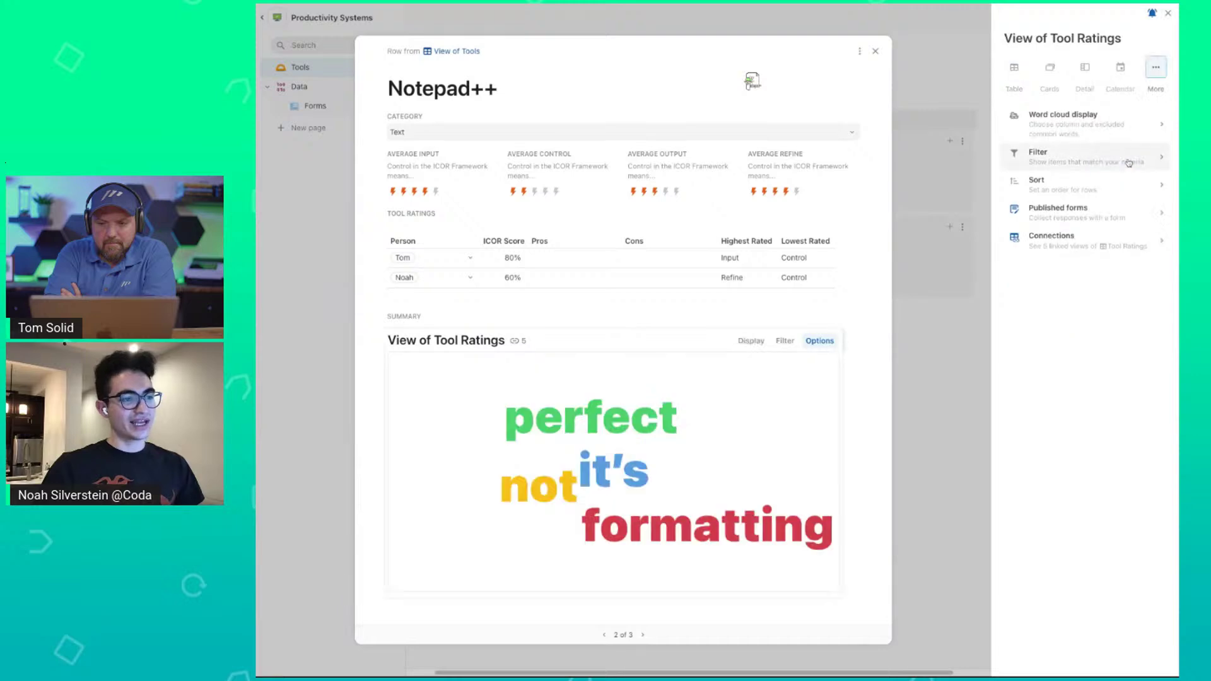
# Review which columns can feed the word cloud and delete the word cloud view from the Summary.
pyautogui.moveTo(608, 464)
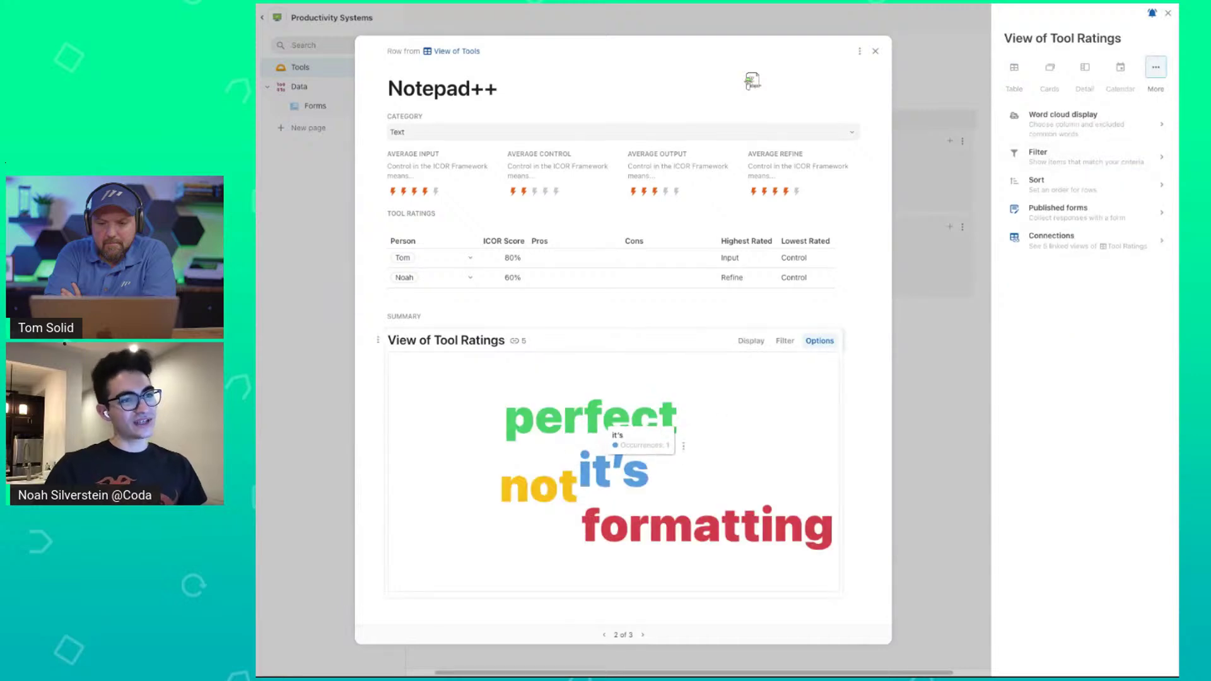
pyautogui.click(1065, 121)
pyautogui.click(1064, 124)
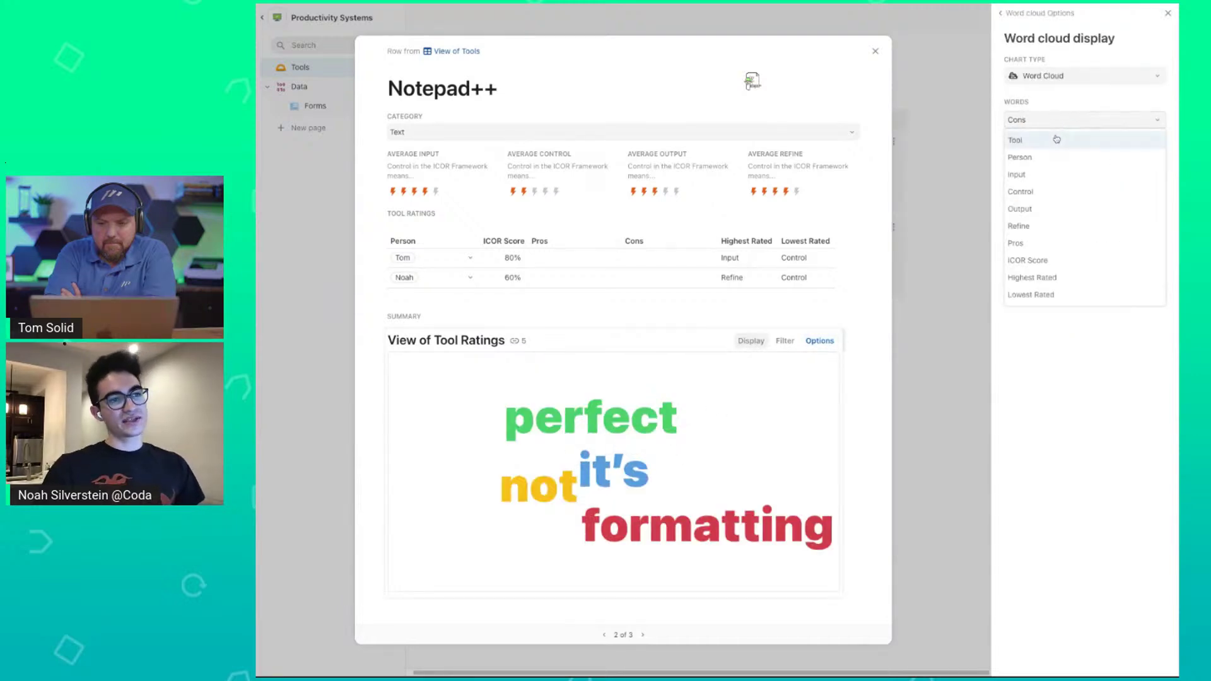
pyautogui.click(1055, 103)
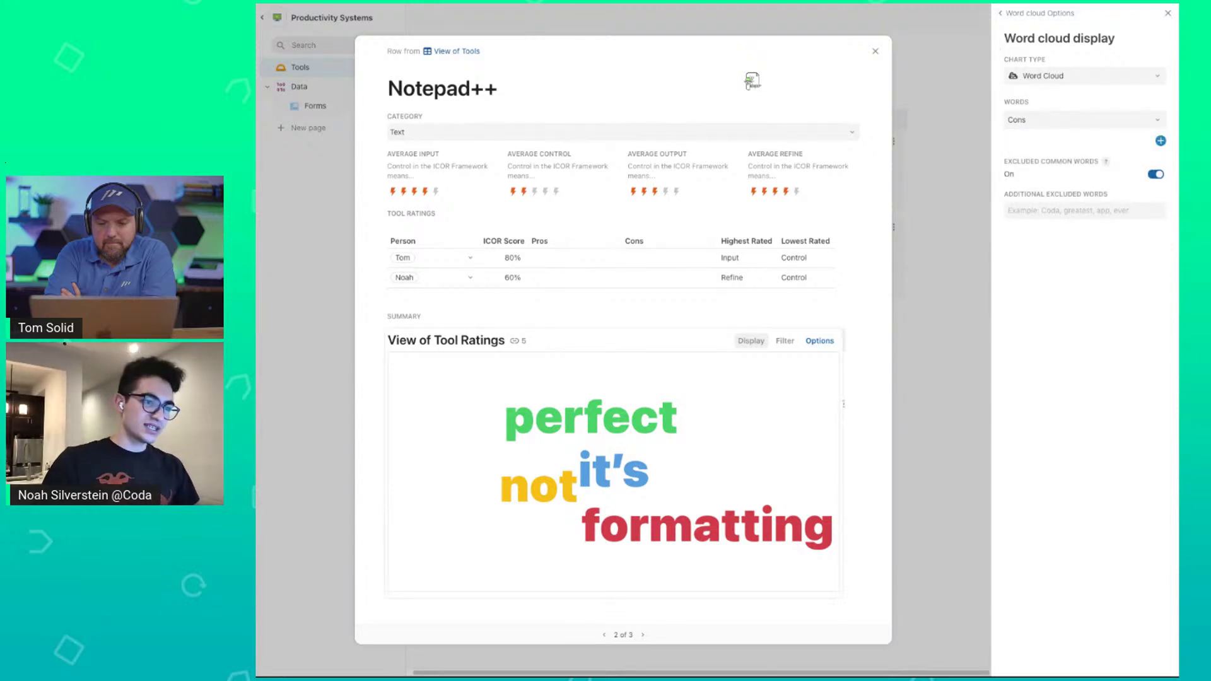
pyautogui.press('Escape')
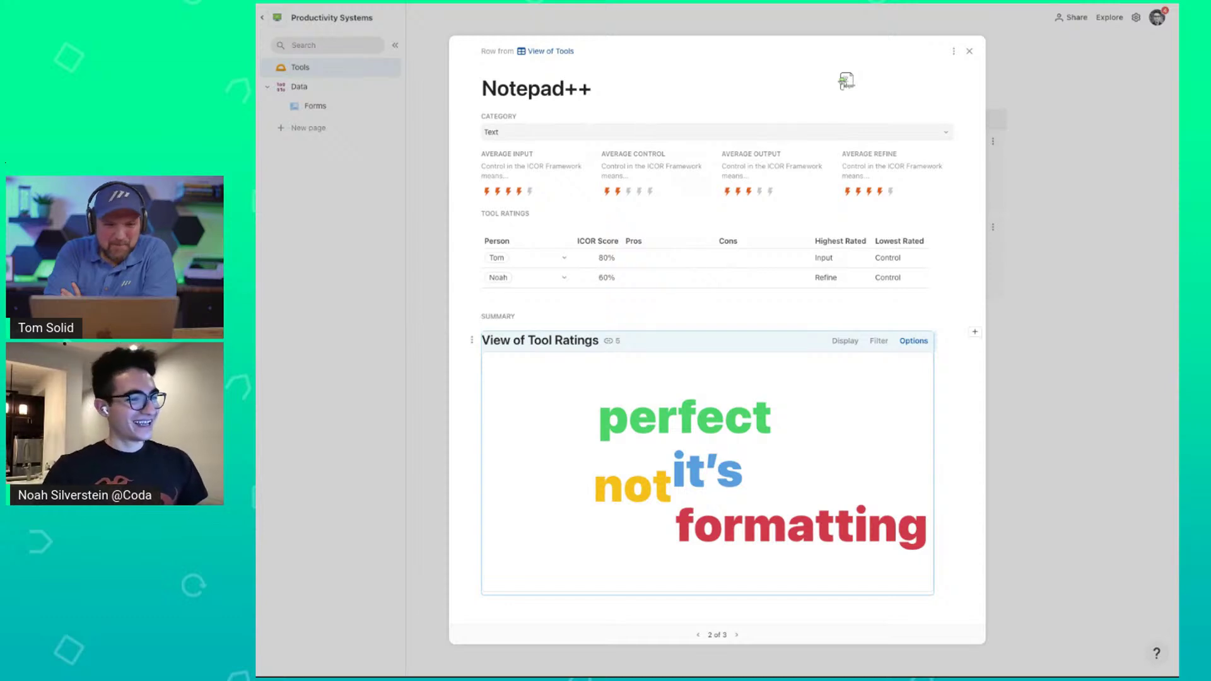
pyautogui.press('BackSpace')
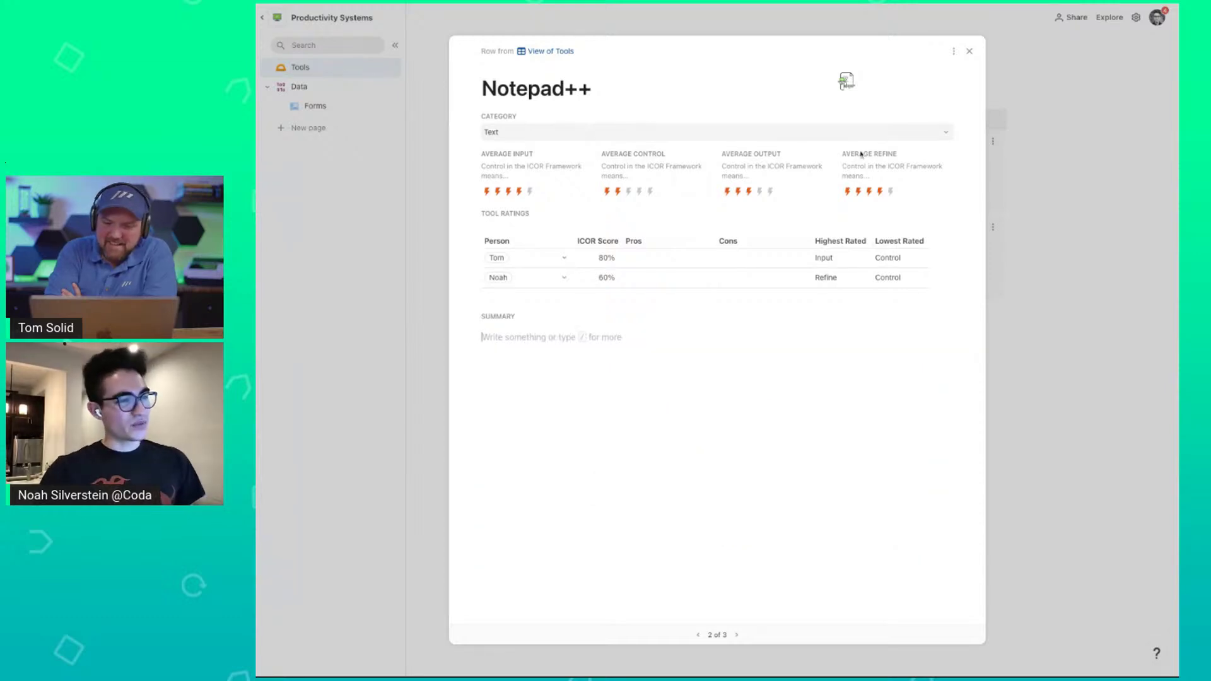
# Close the Notepad++ record and go to the Data page.
pyautogui.click(954, 51)
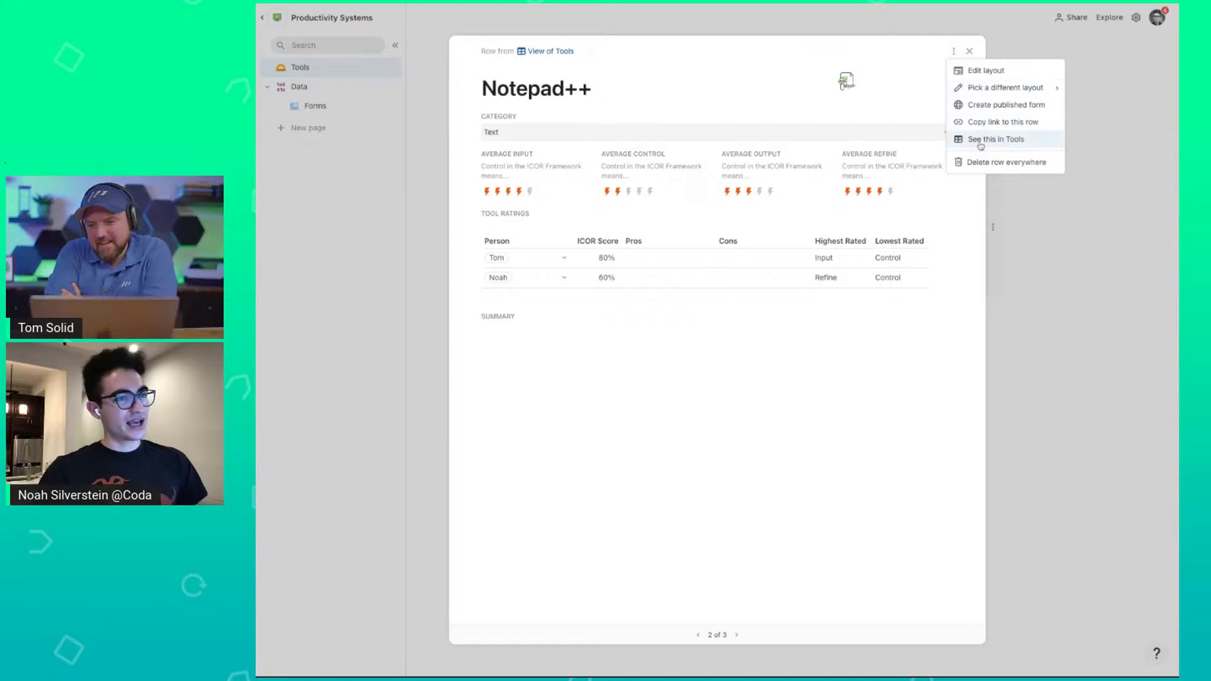
pyautogui.click(1034, 348)
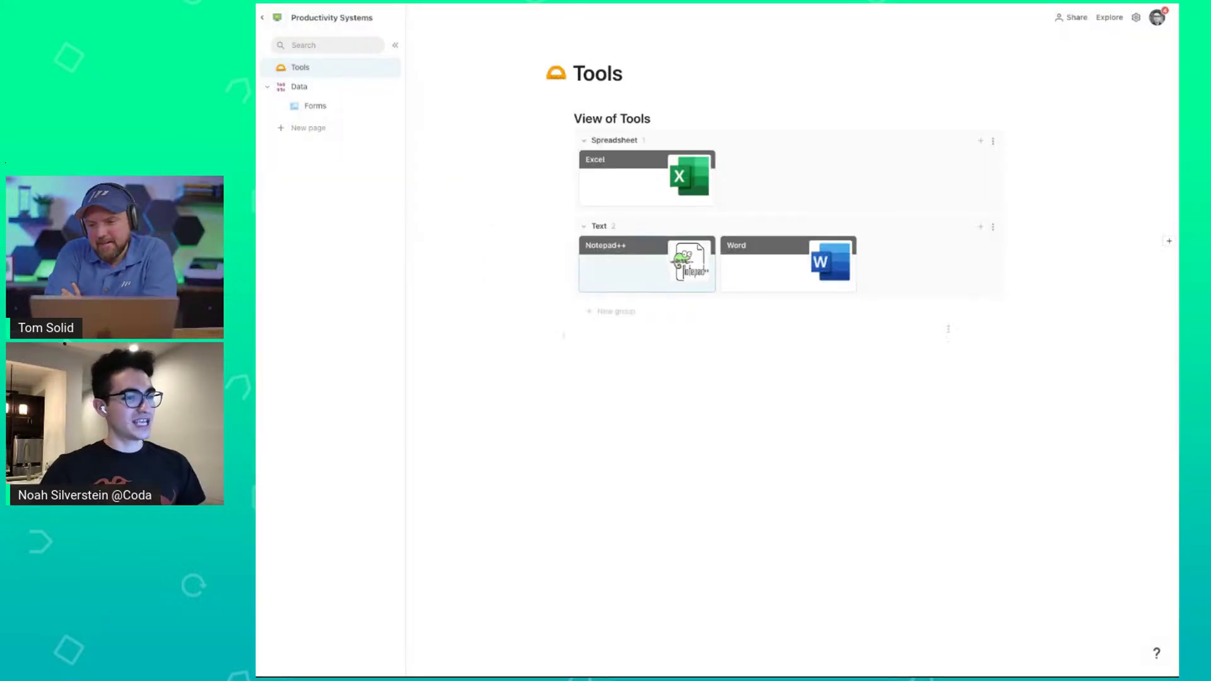
pyautogui.click(328, 87)
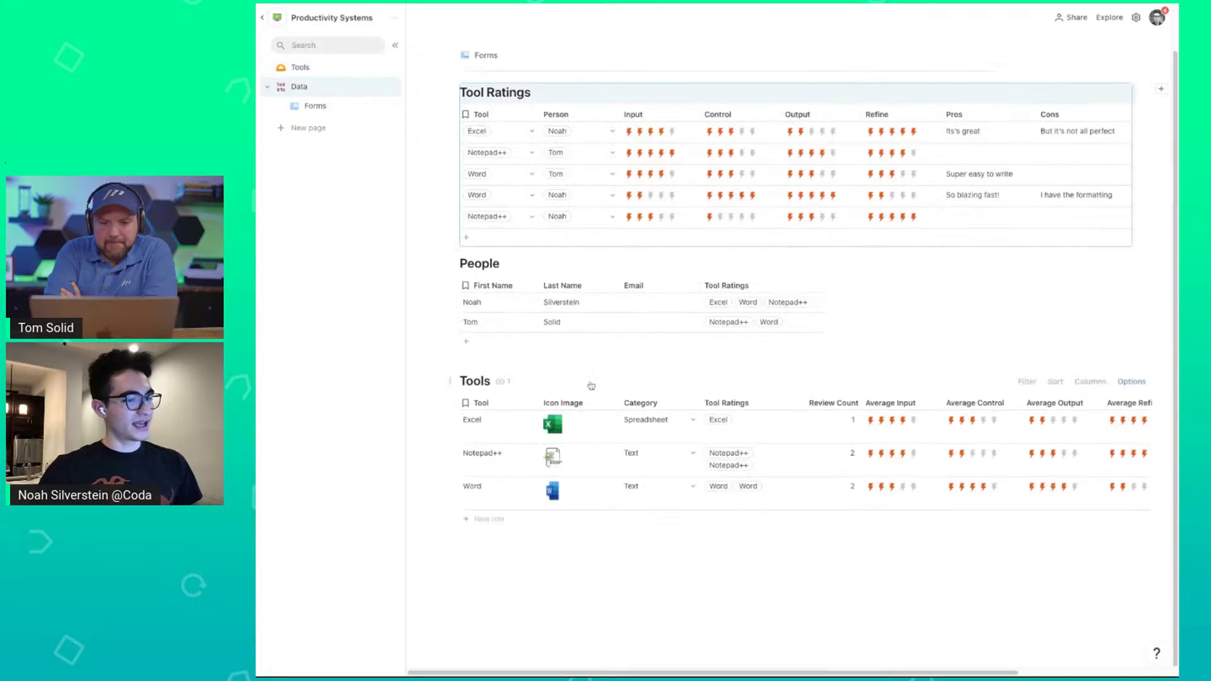
# Insert a column after Tool Ratings in the Tools table and name it Rating Word Cloud.
pyautogui.click(736, 404)
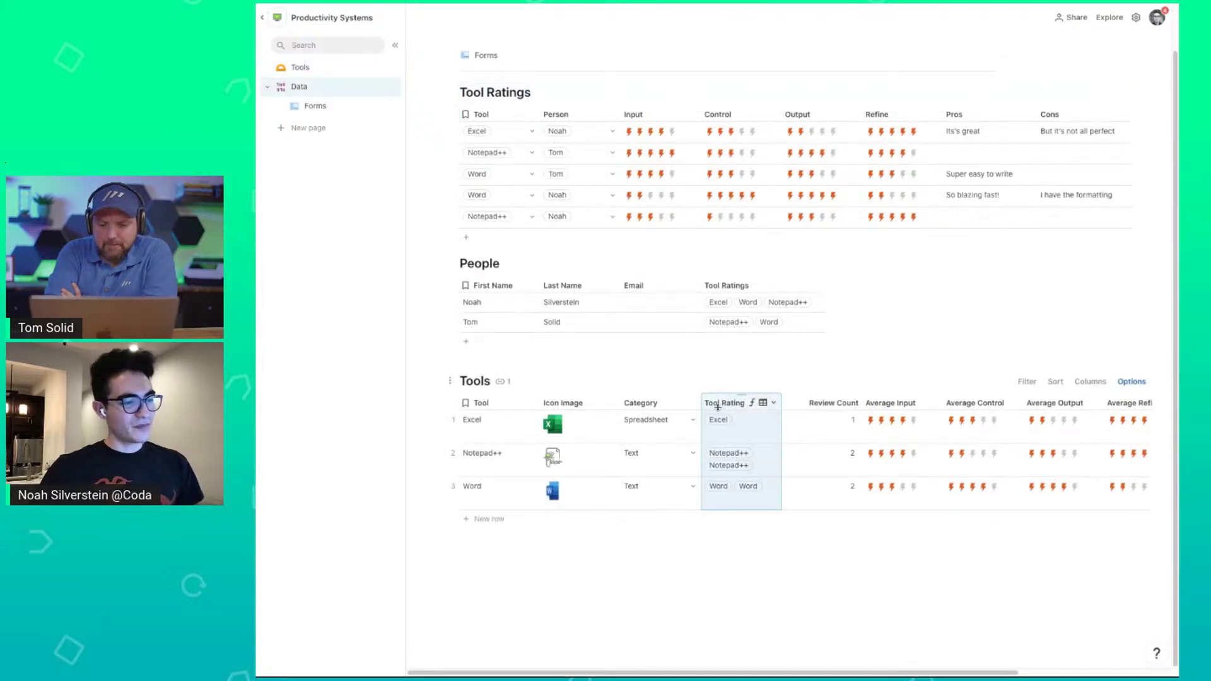
pyautogui.rightClick(718, 407)
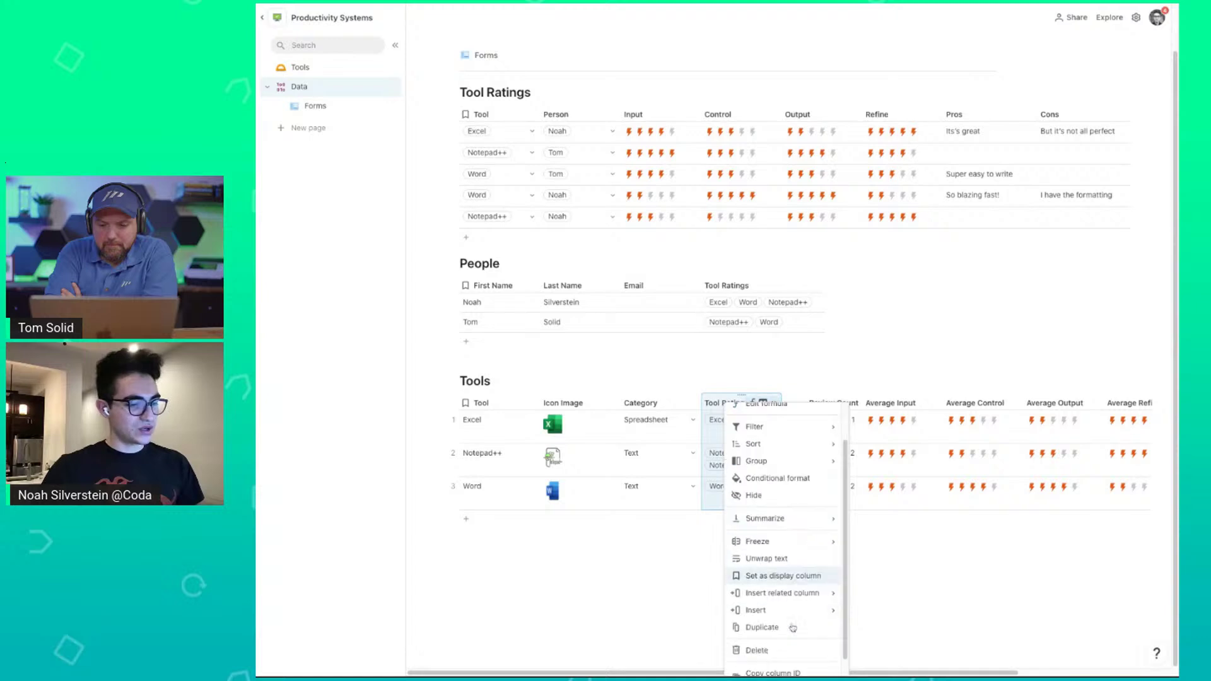
pyautogui.scroll(-1, 793, 628)
pyautogui.moveTo(800, 592)
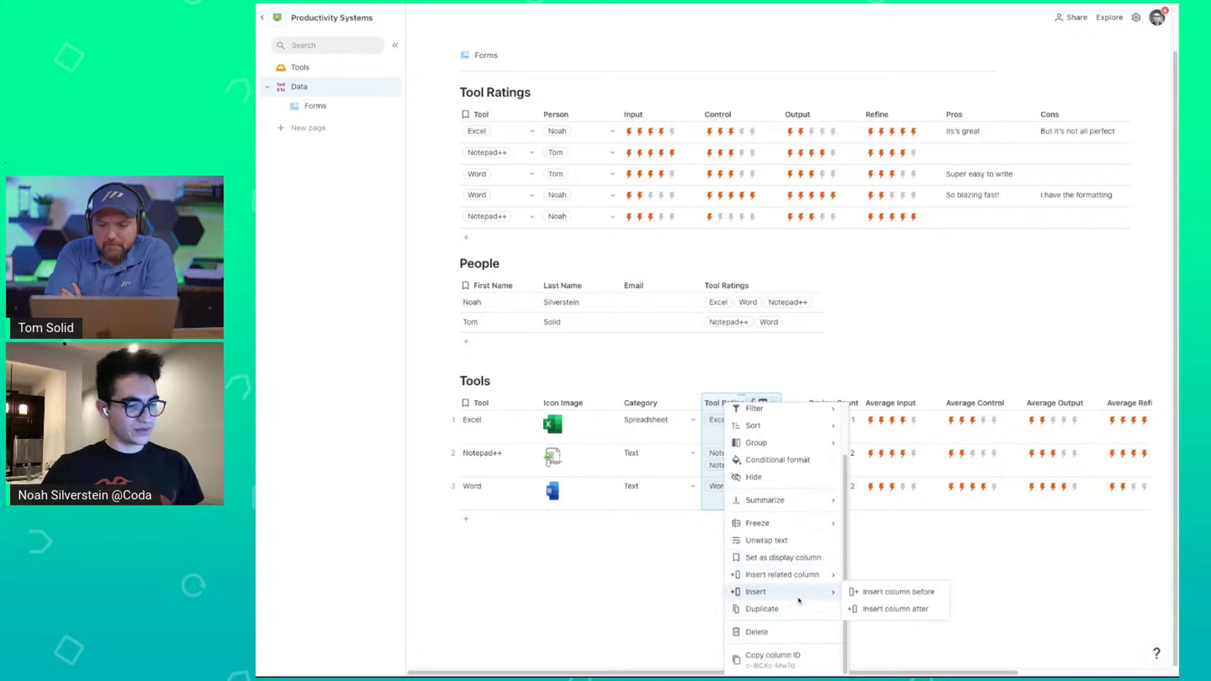
pyautogui.click(884, 608)
pyautogui.click(808, 407)
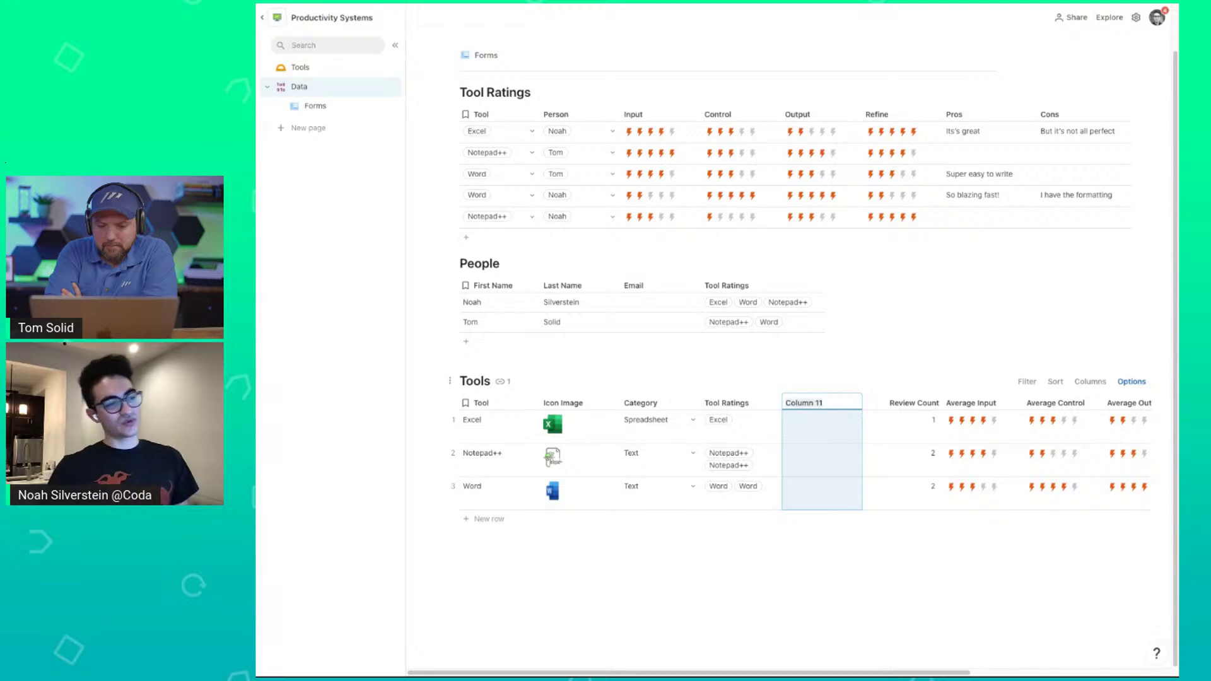
pyautogui.write('Rating')
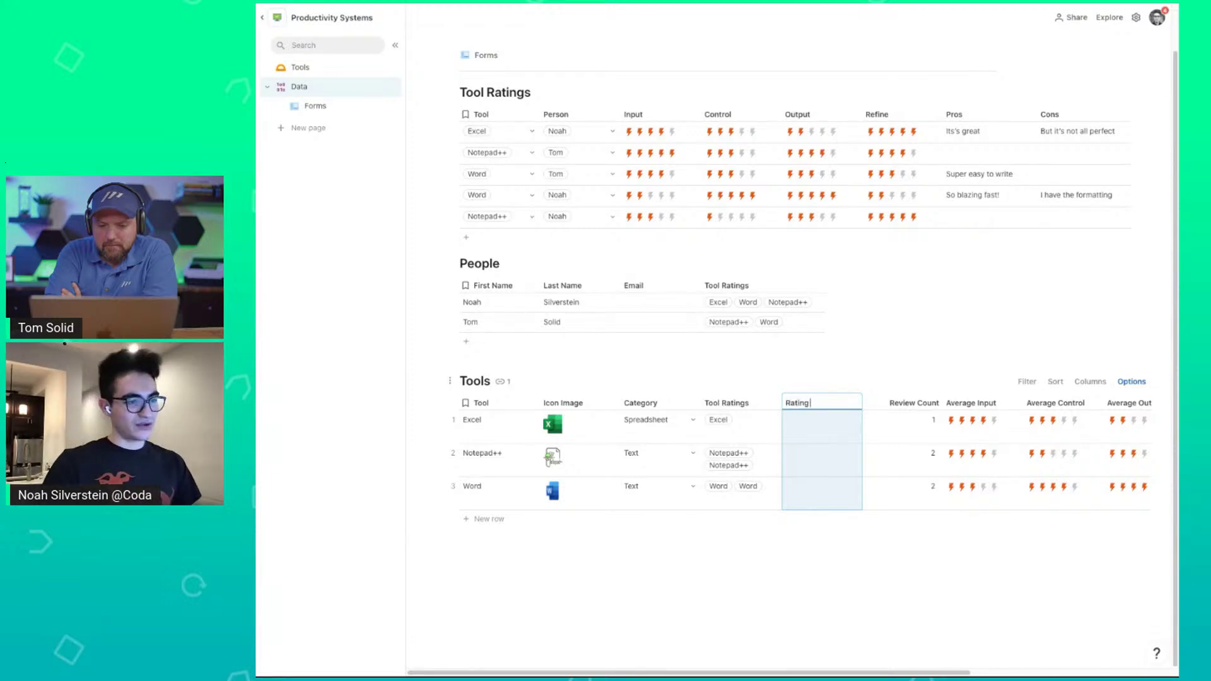
pyautogui.write(' Word Cloud')
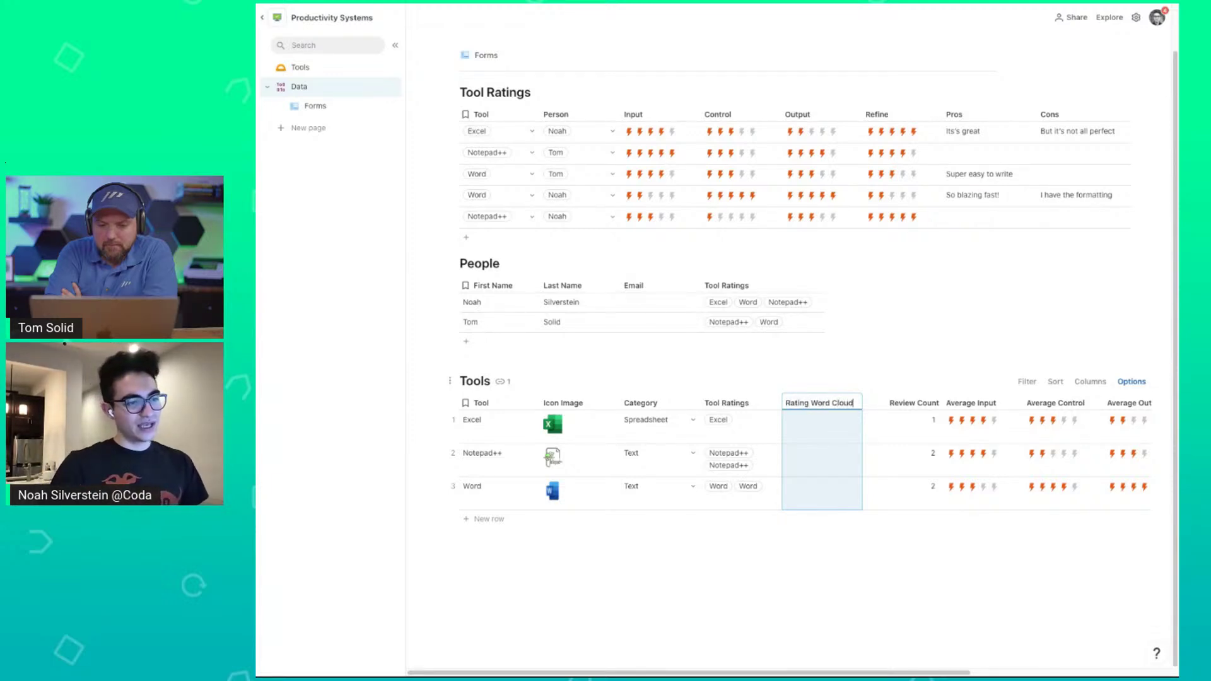
# Set the Rating Word Cloud column's formula to the Tool Ratings column and compare both columns' values.
pyautogui.click(818, 425)
pyautogui.write('=')
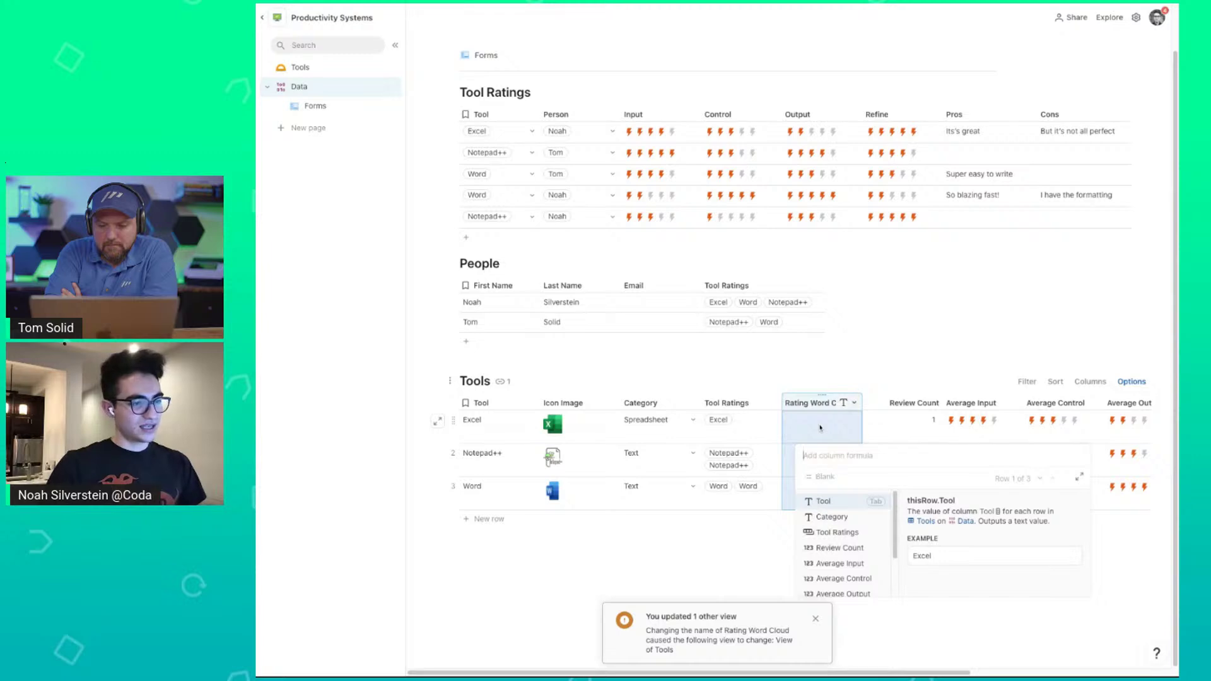
pyautogui.write('tool')
pyautogui.press('Down')
pyautogui.press('Return')
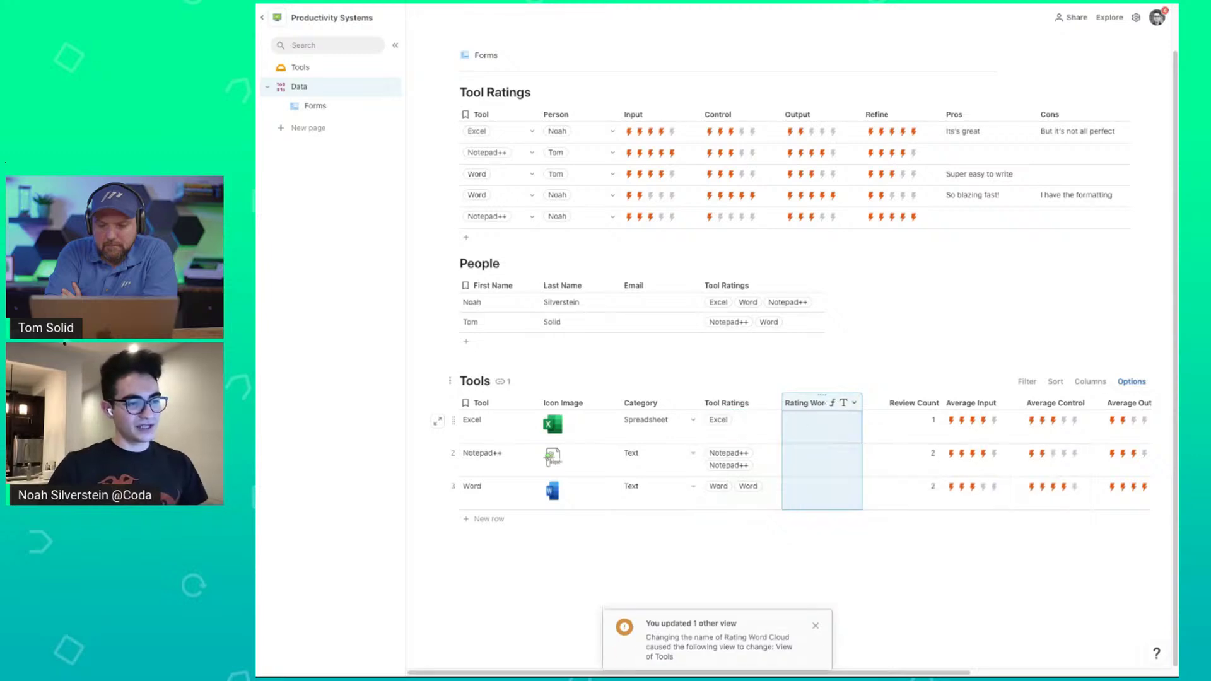
pyautogui.click(766, 427)
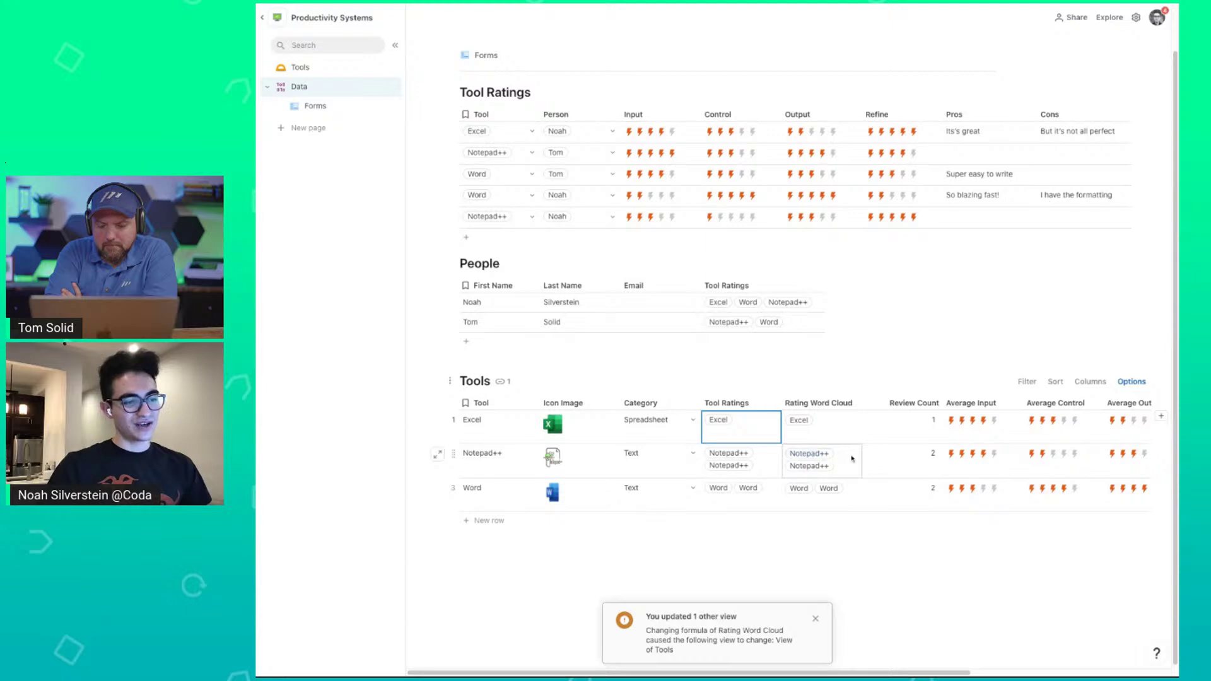
pyautogui.press('Down')
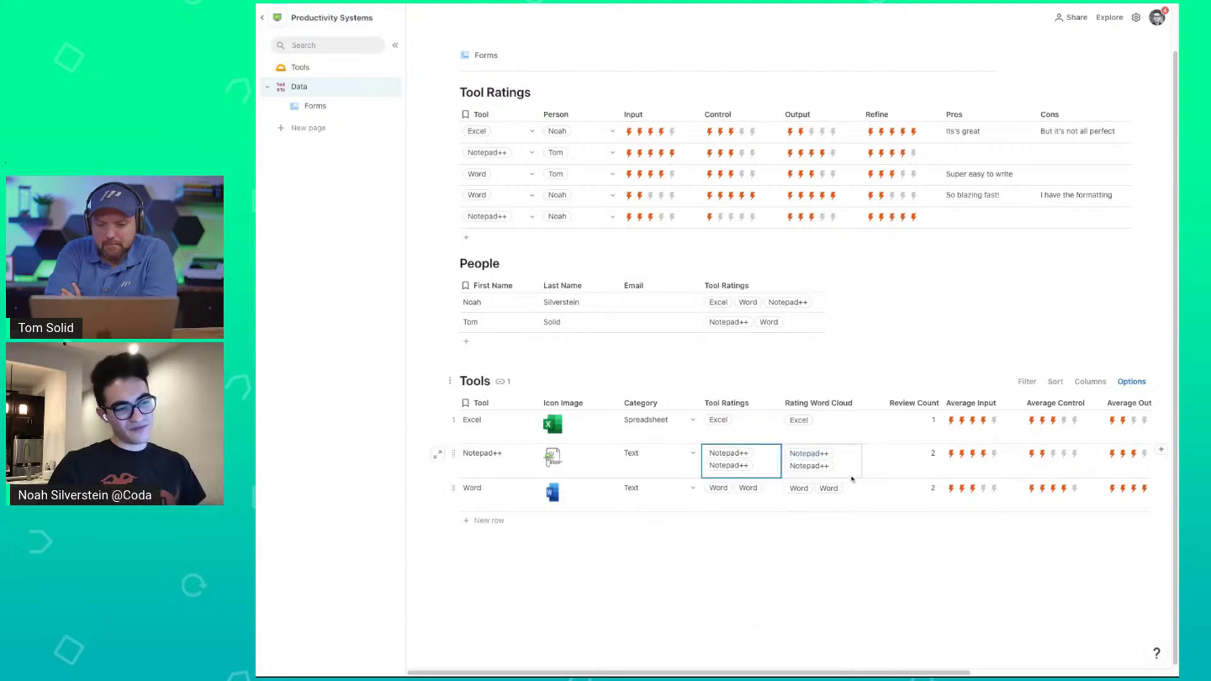
# Check the Tool Ratings column's formula and change the Rating Word Cloud column's type to a lookup on the Tool Ratings table.
pyautogui.click(774, 403)
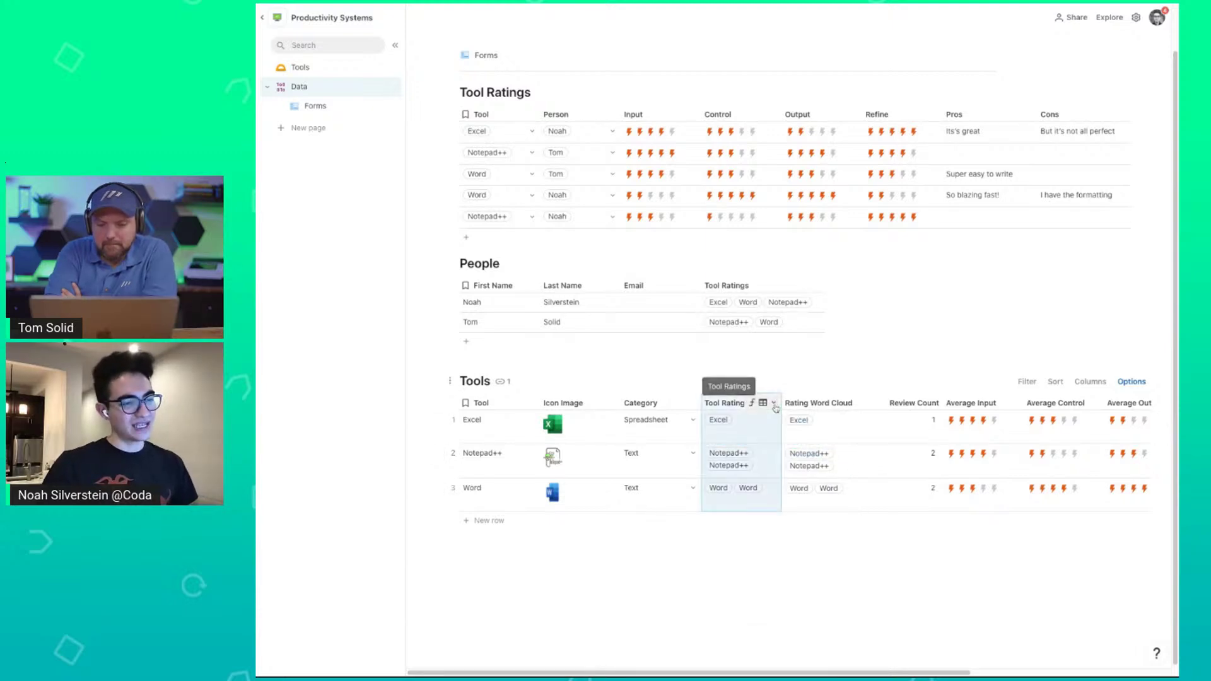
pyautogui.click(785, 463)
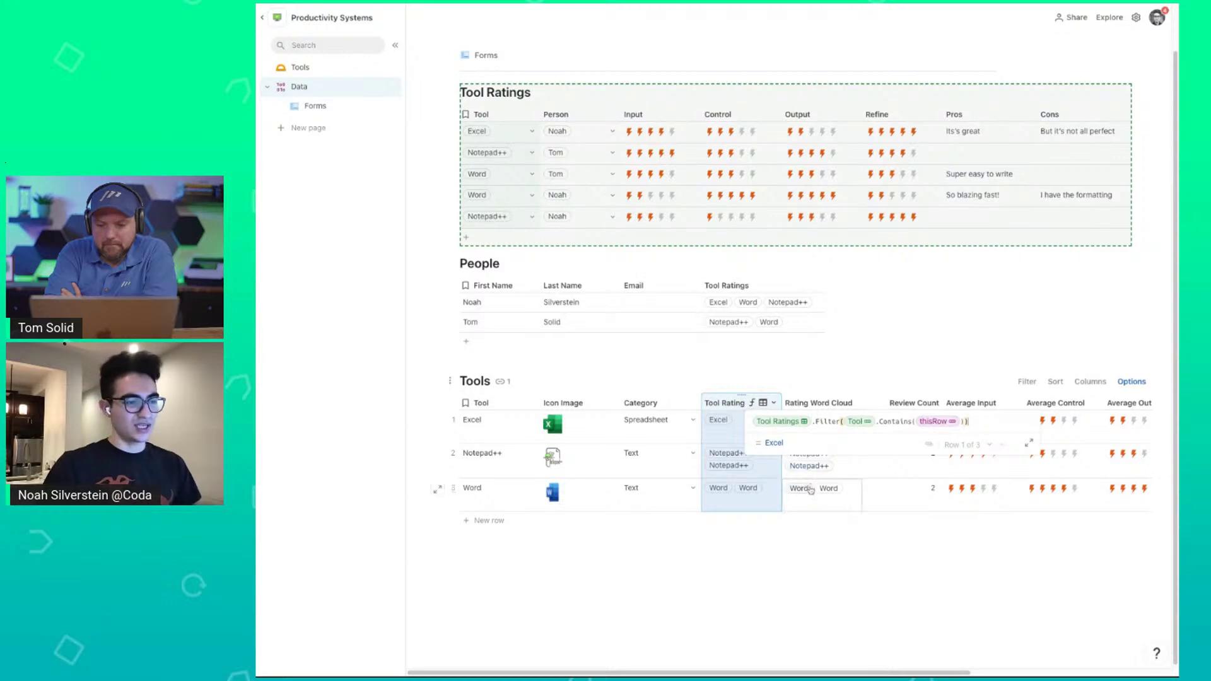
pyautogui.click(822, 502)
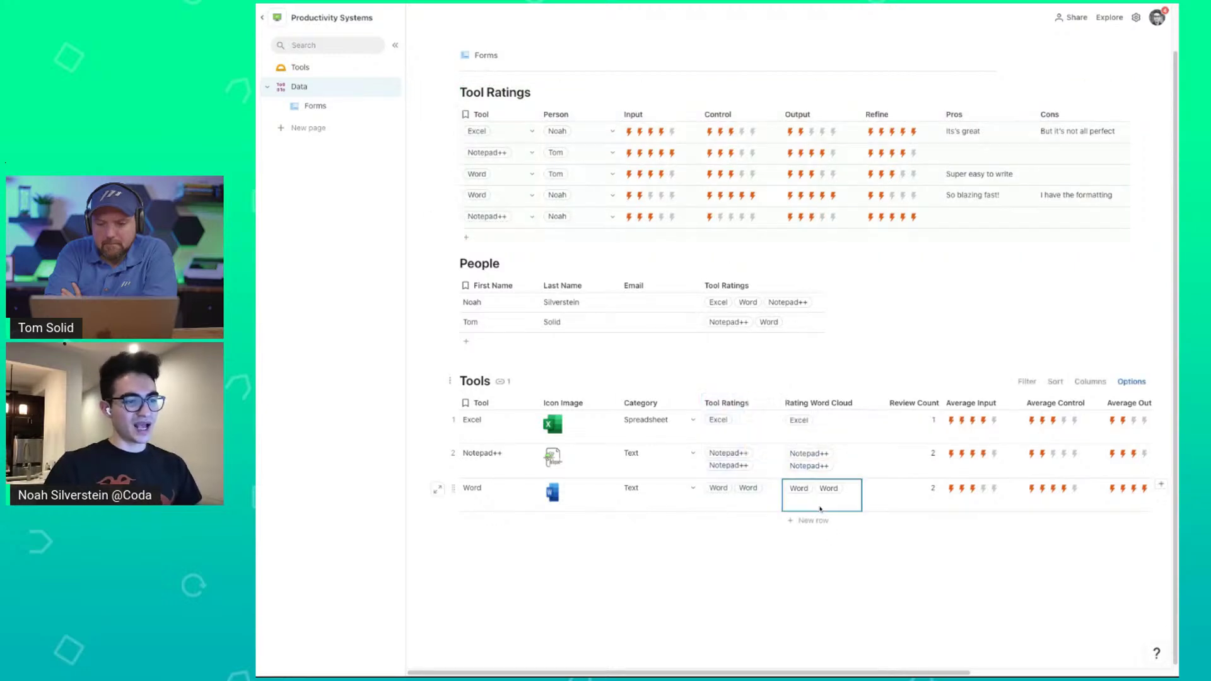
pyautogui.click(845, 405)
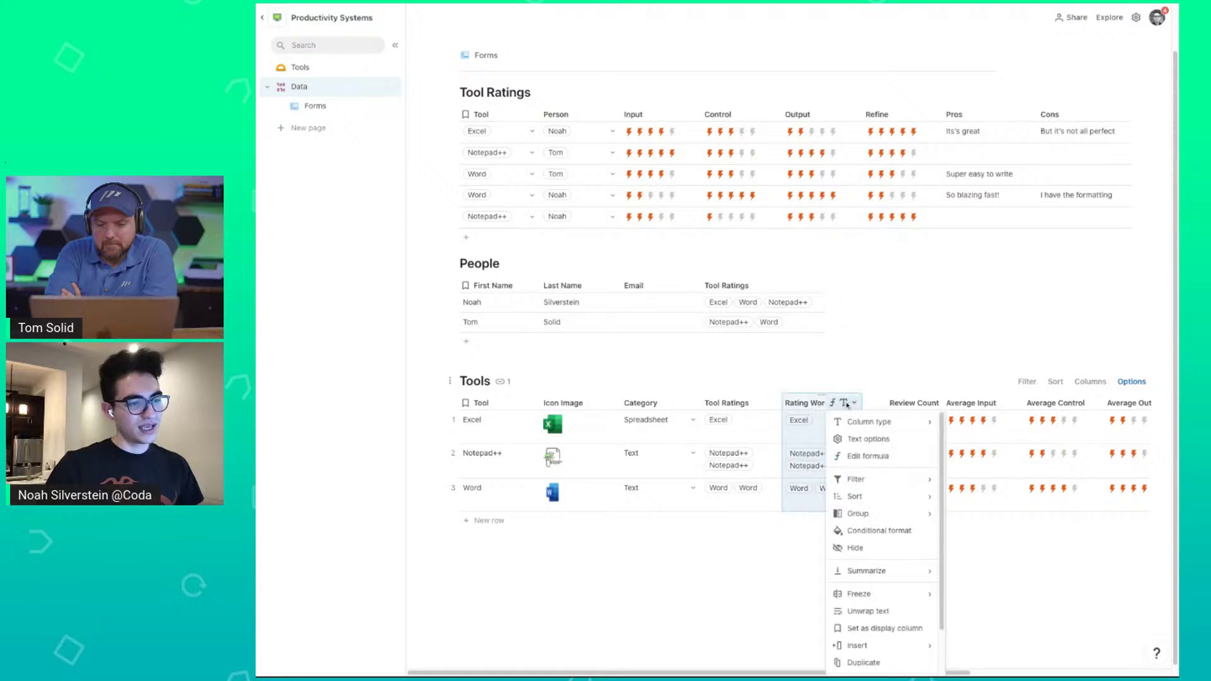
pyautogui.moveTo(845, 421)
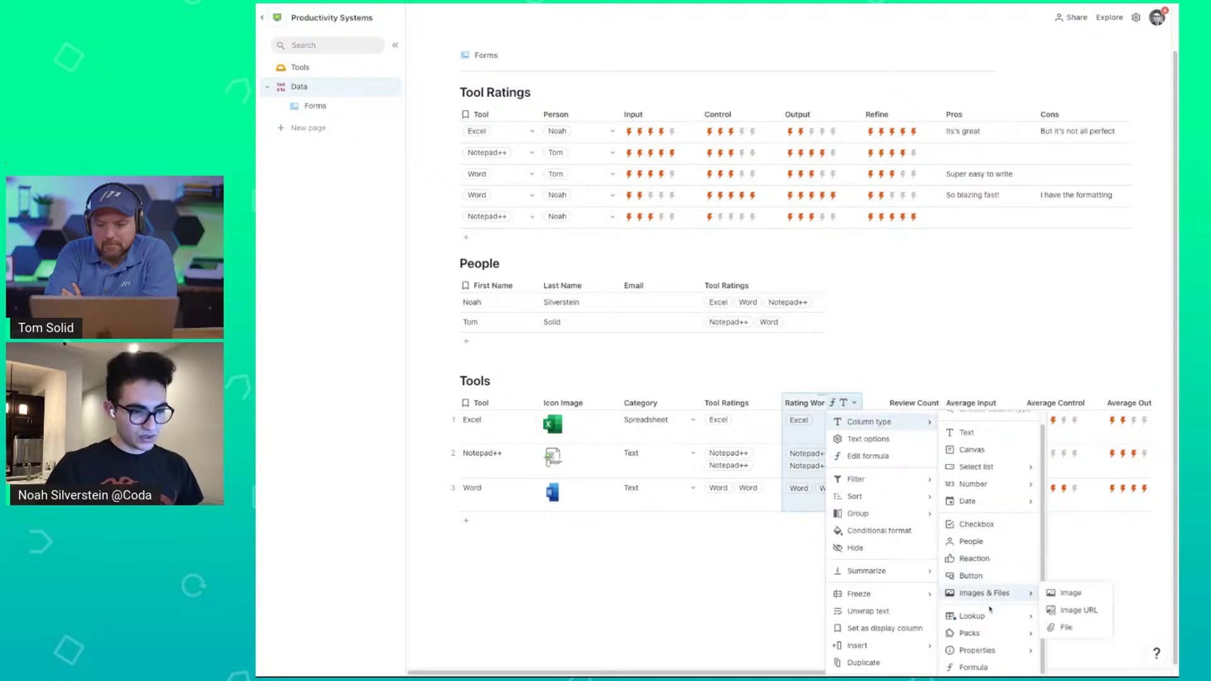
pyautogui.moveTo(993, 616)
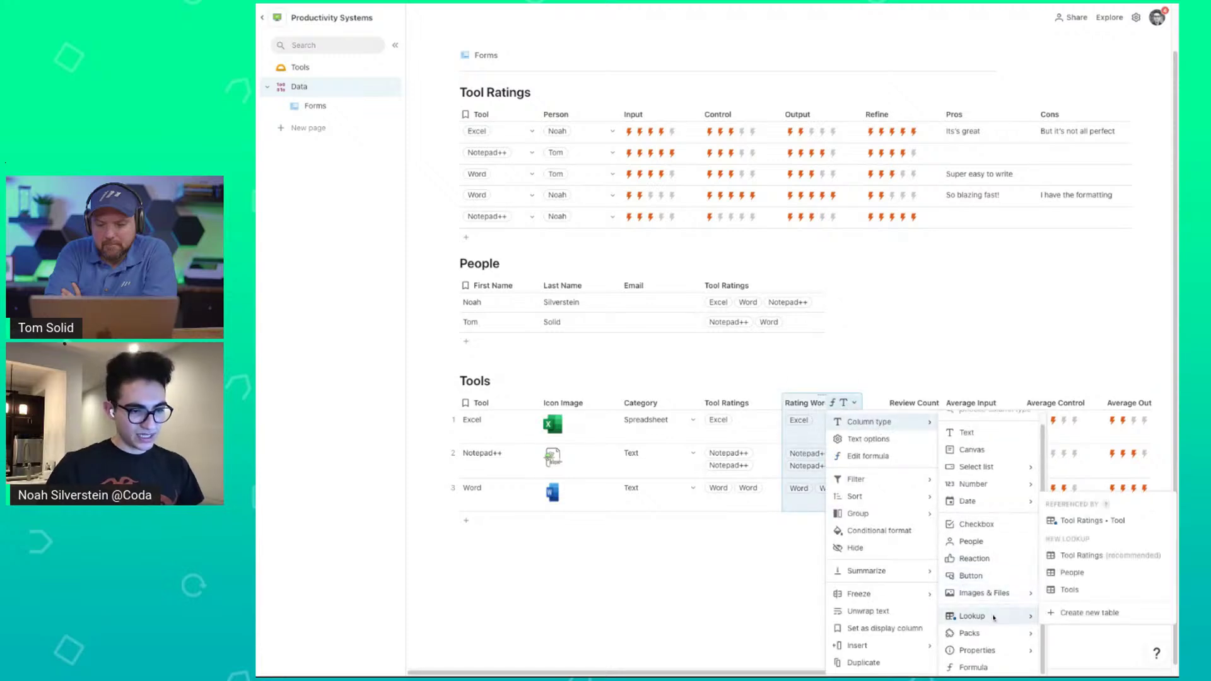
pyautogui.click(1098, 556)
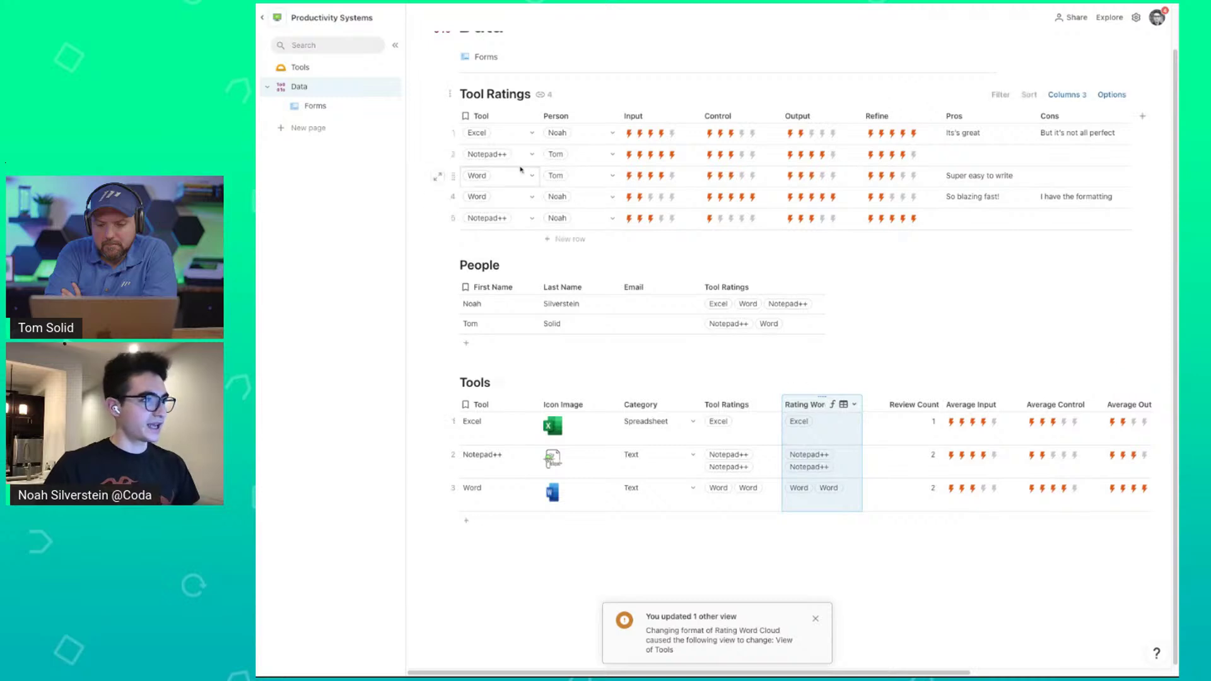
# Edit the Notepad++ record's layout from the Tools page to show Rating Word Cloud between Tool Ratings and Summary.
pyautogui.click(358, 74)
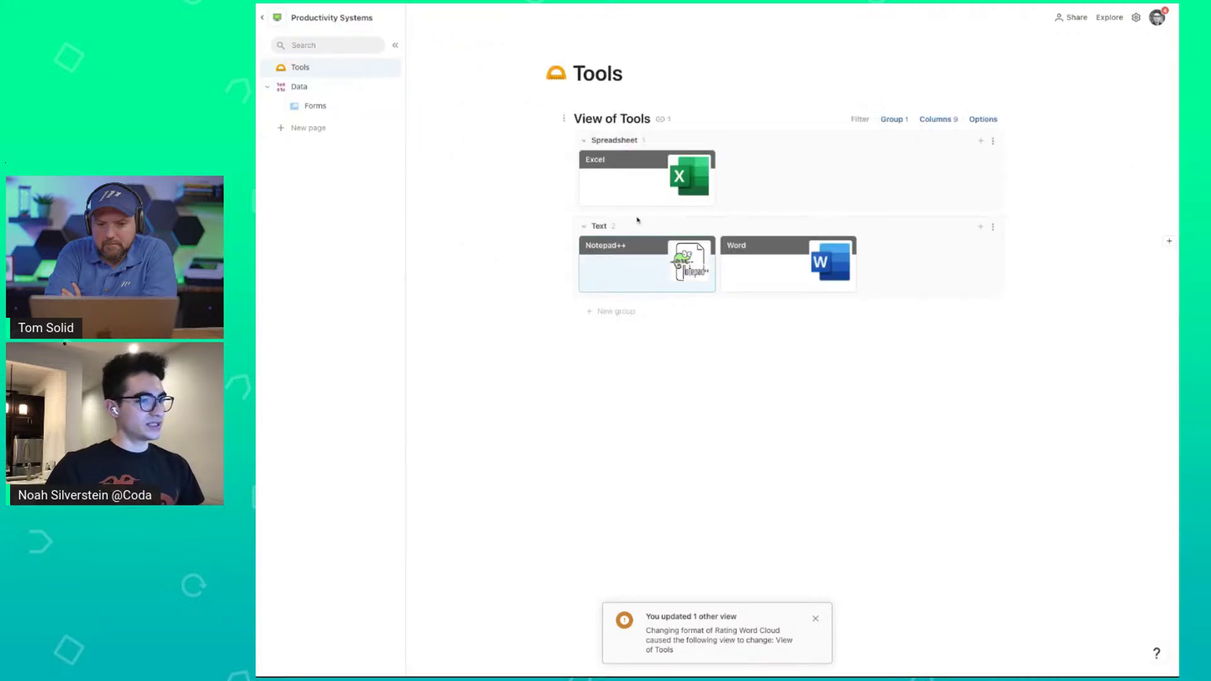
pyautogui.click(632, 267)
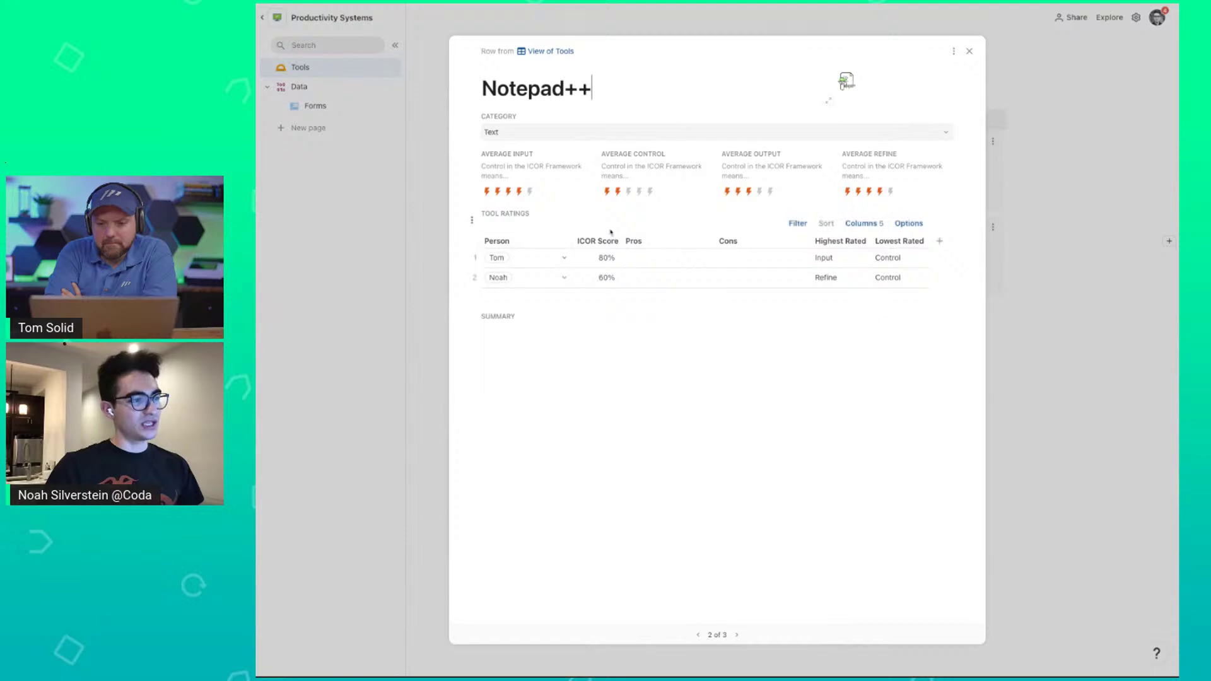
pyautogui.click(954, 51)
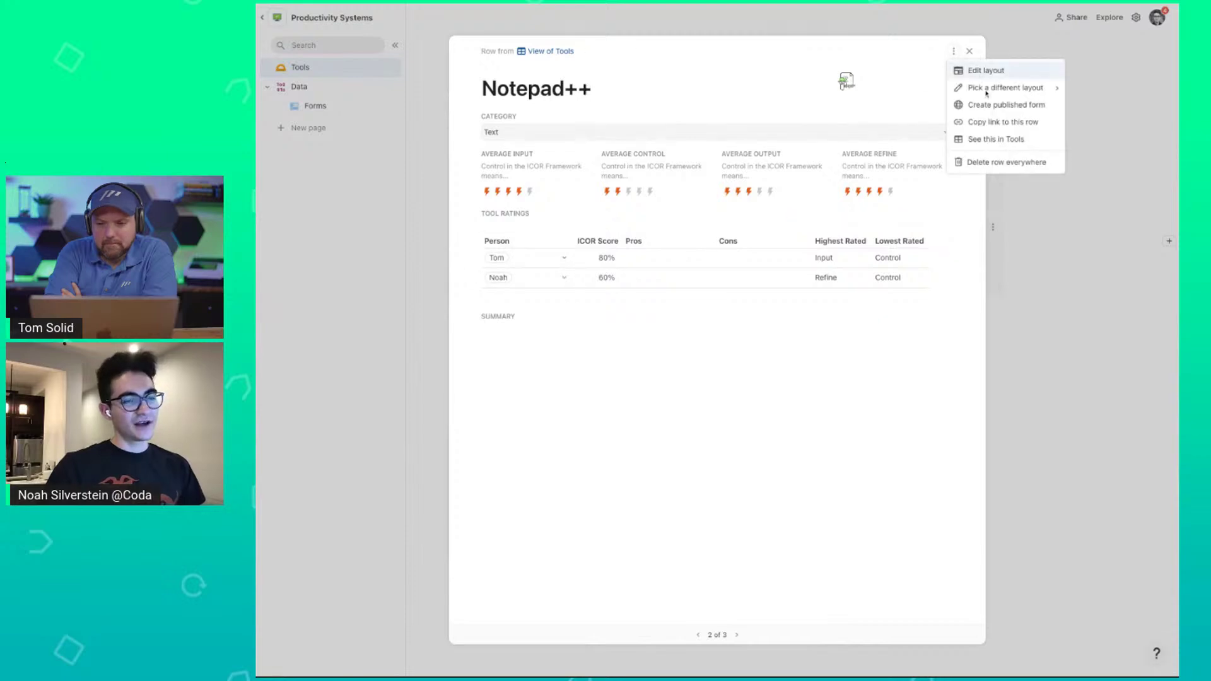
pyautogui.click(982, 69)
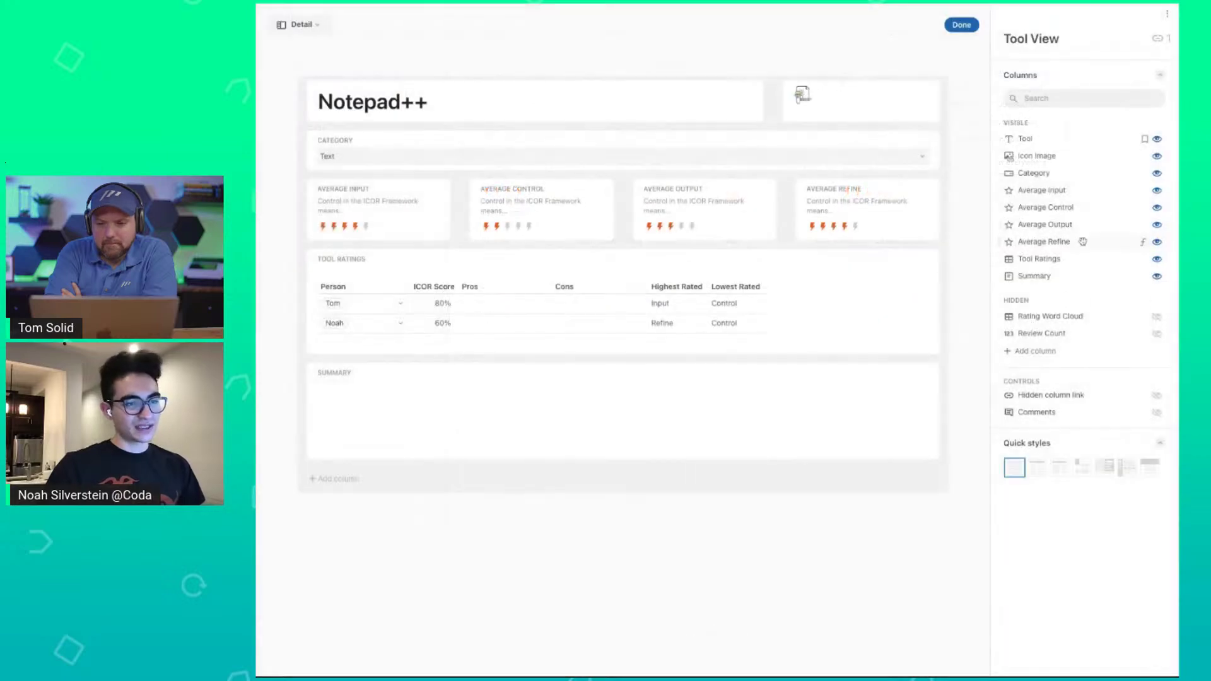
pyautogui.click(1158, 318)
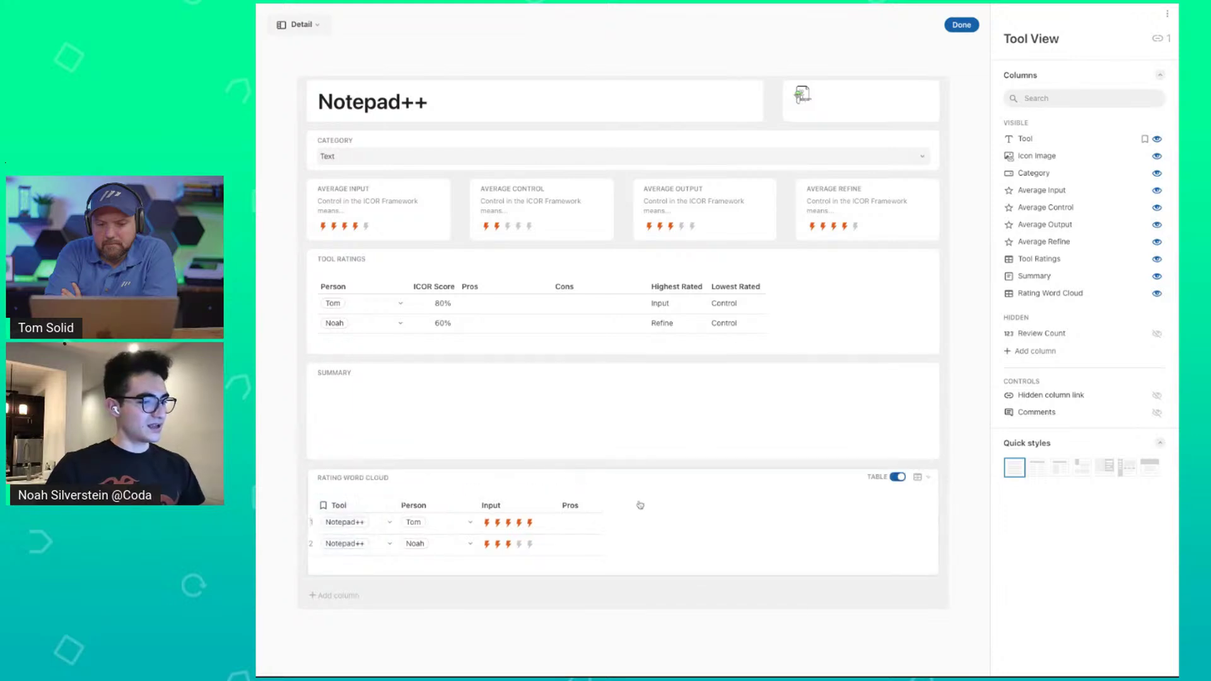
pyautogui.moveTo(640, 505); pyautogui.dragTo(638, 372)
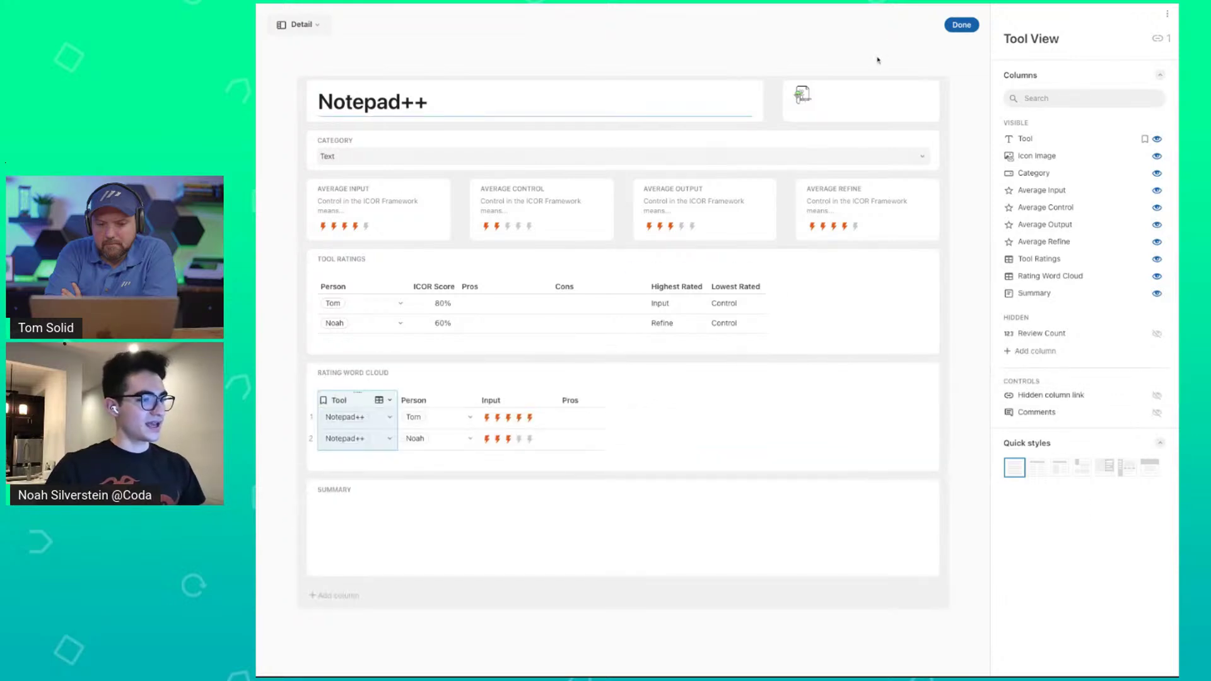
pyautogui.click(960, 24)
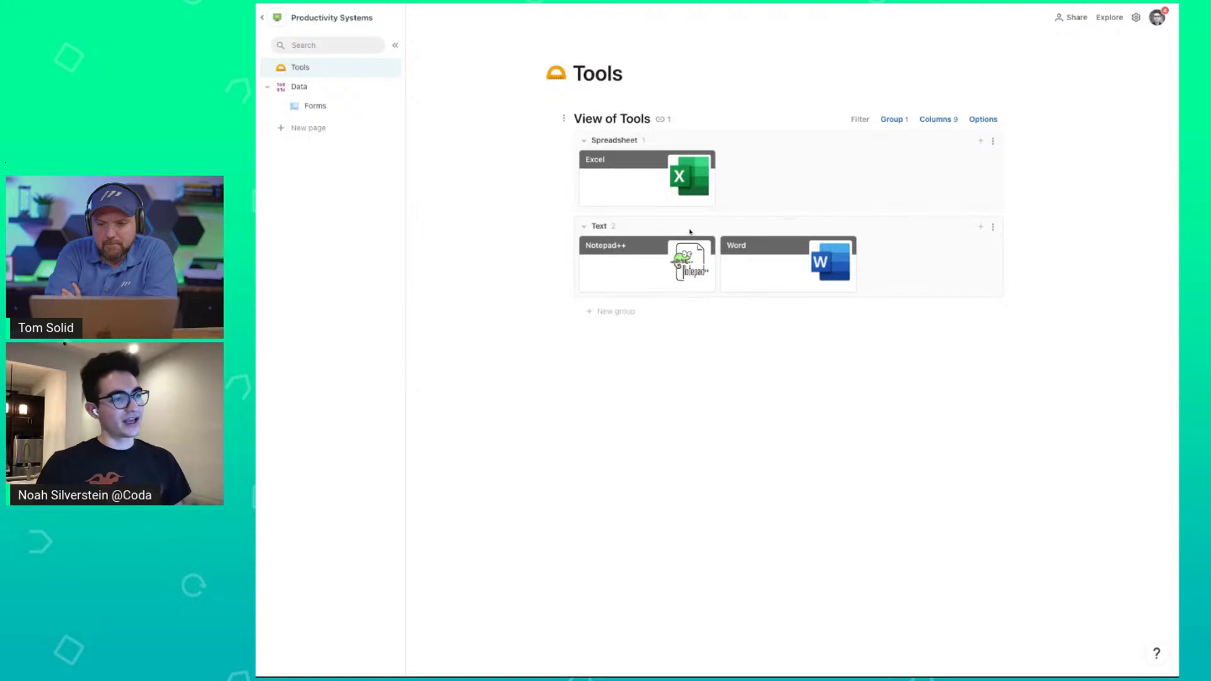
# Display the Notepad++ record's Rating Word Cloud table as a word cloud using the Pros column, and close the record.
pyautogui.click(635, 273)
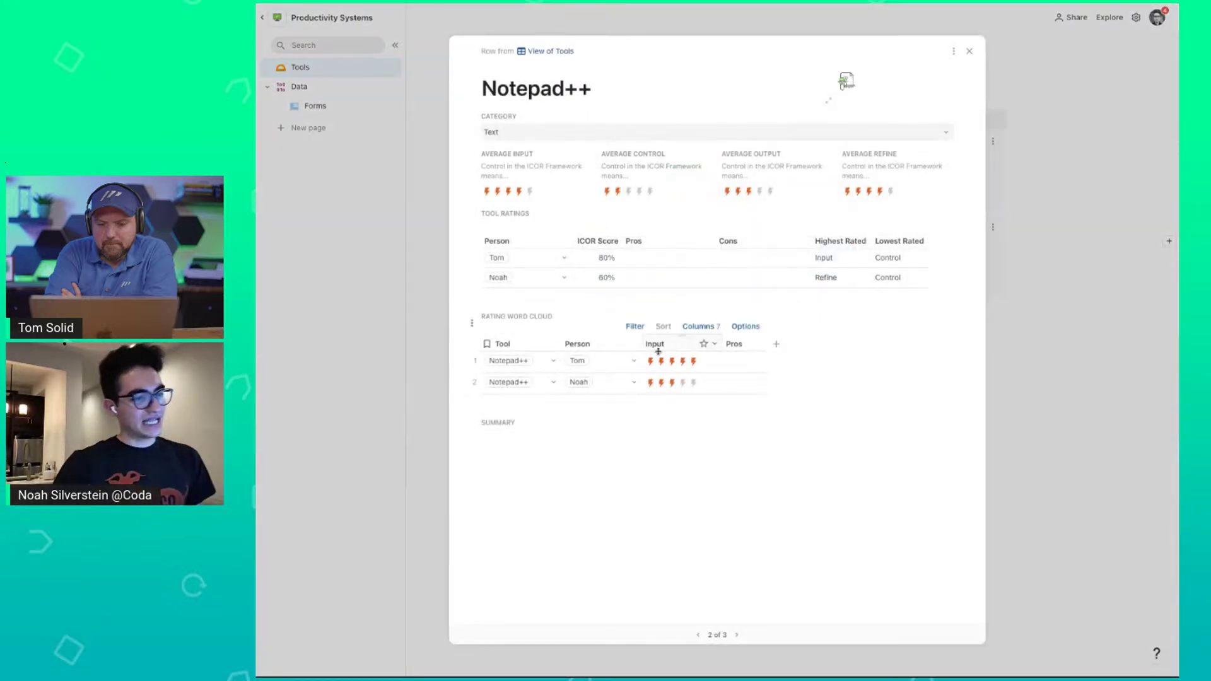
pyautogui.click(746, 326)
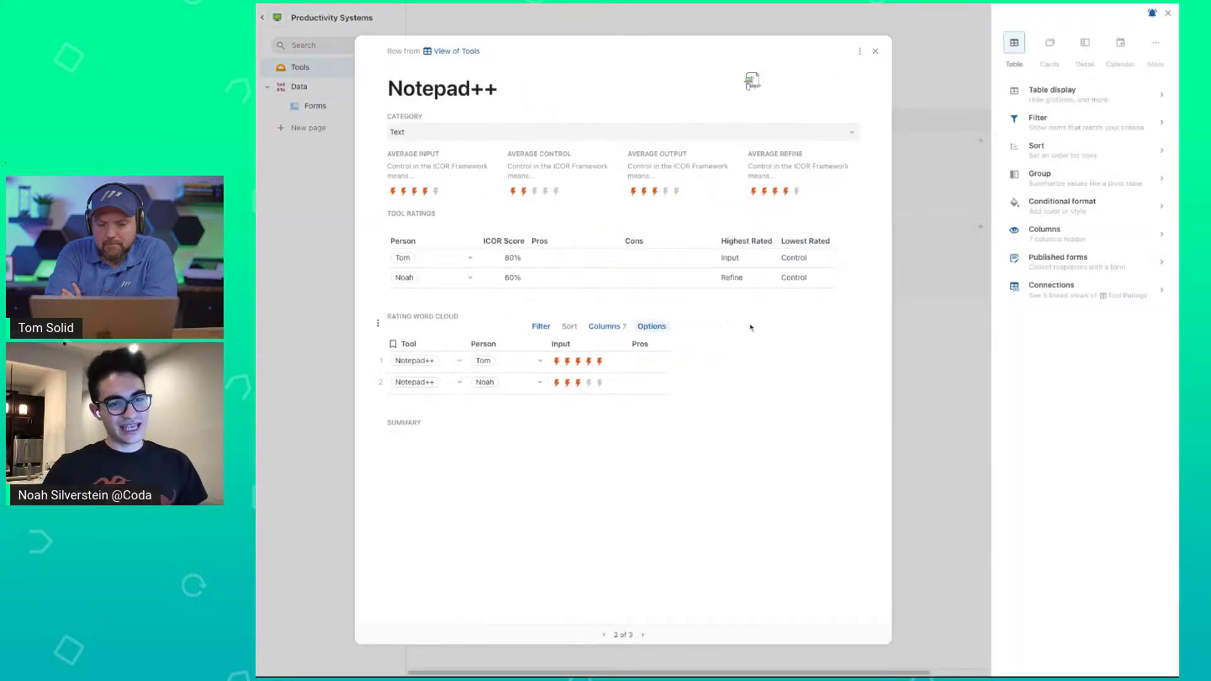
pyautogui.click(1157, 44)
pyautogui.click(1133, 136)
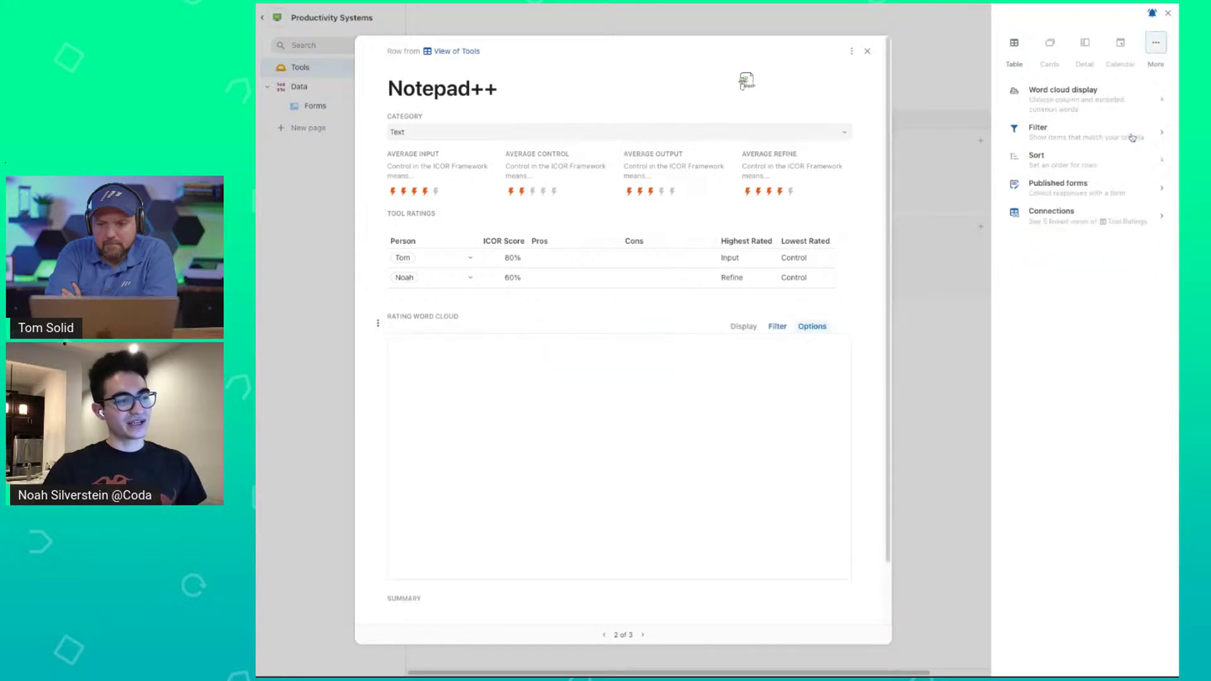
pyautogui.click(1057, 100)
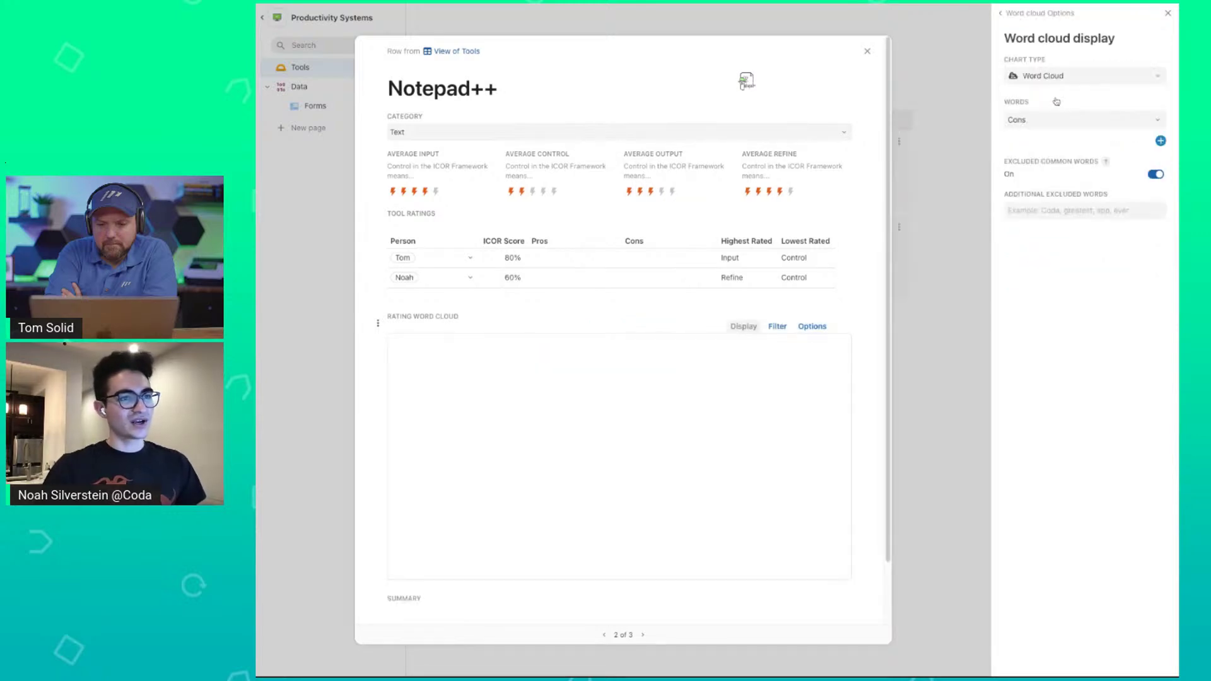
pyautogui.click(1052, 126)
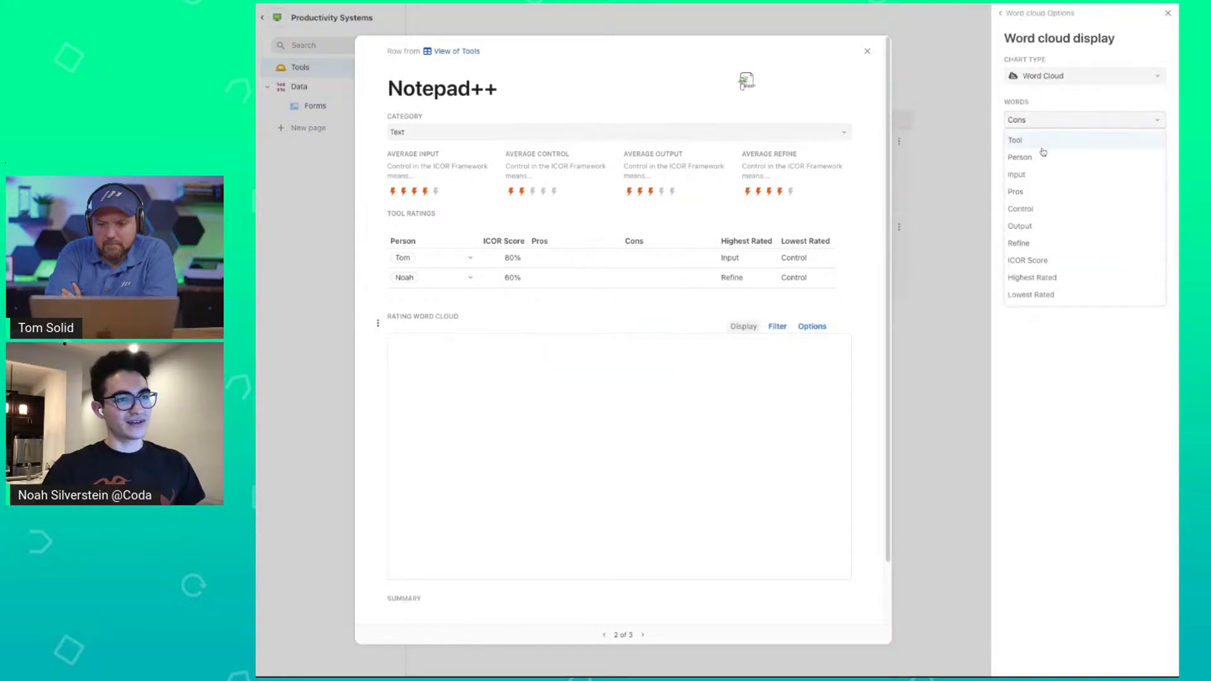
pyautogui.click(1034, 193)
pyautogui.press('Escape')
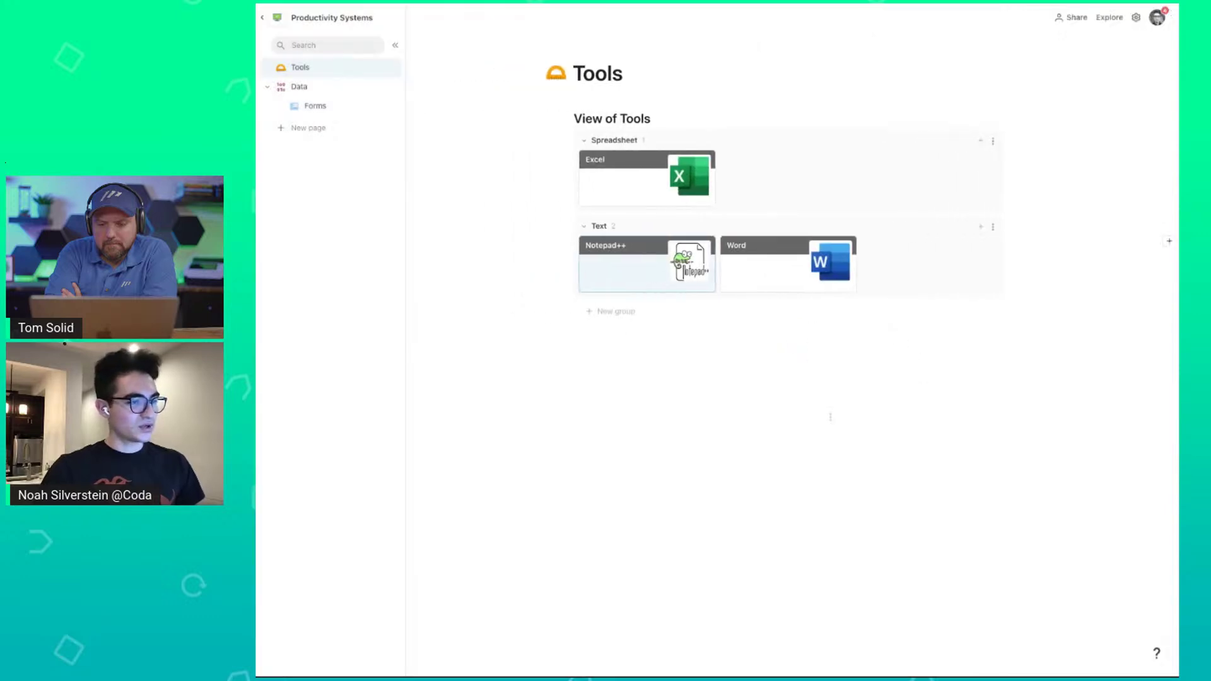
# Open the Word tool's record and examine its ratings and word cloud.
pyautogui.click(774, 274)
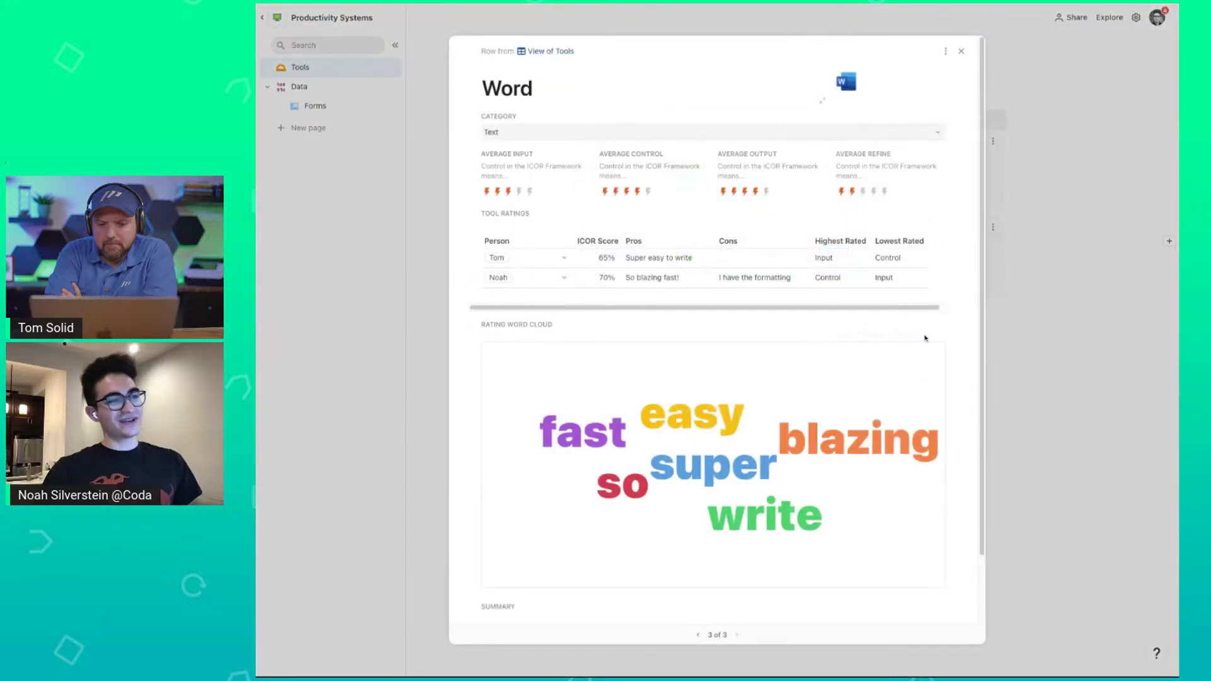
pyautogui.scroll(-1, 924, 339)
pyautogui.scroll(-1, 924, 339)
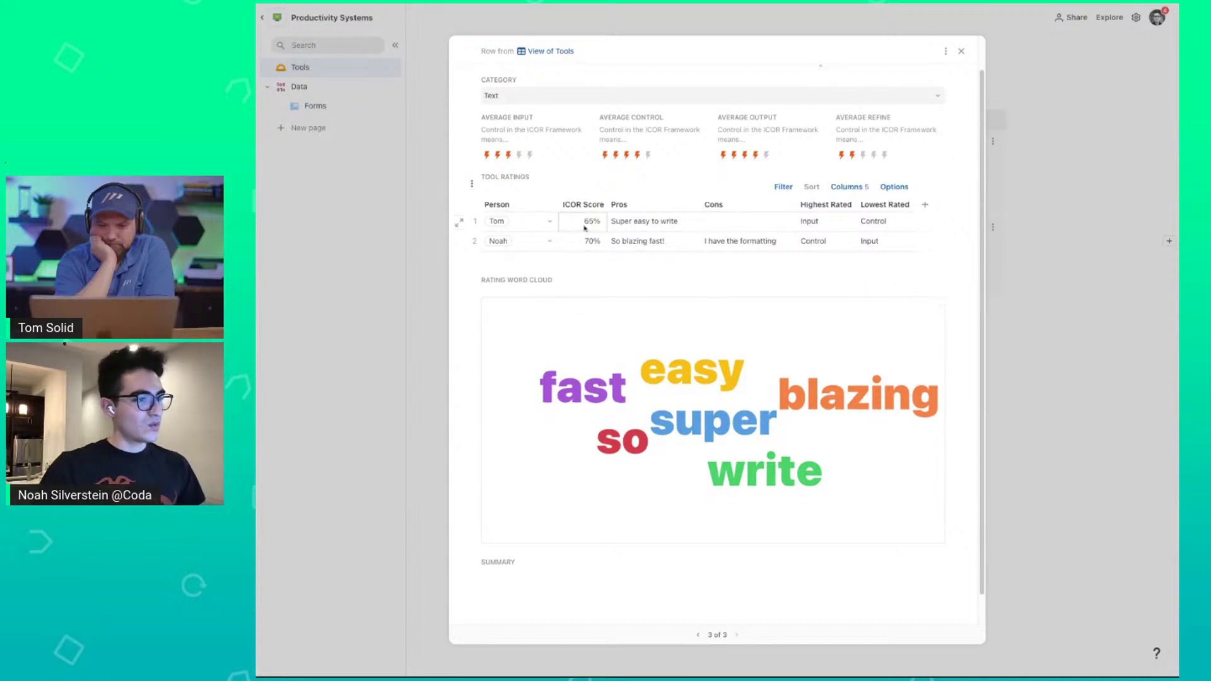
# Open the Rating Word Cloud's display settings and switch the exclusion of common words off and back on.
pyautogui.click(905, 291)
pyautogui.click(1059, 102)
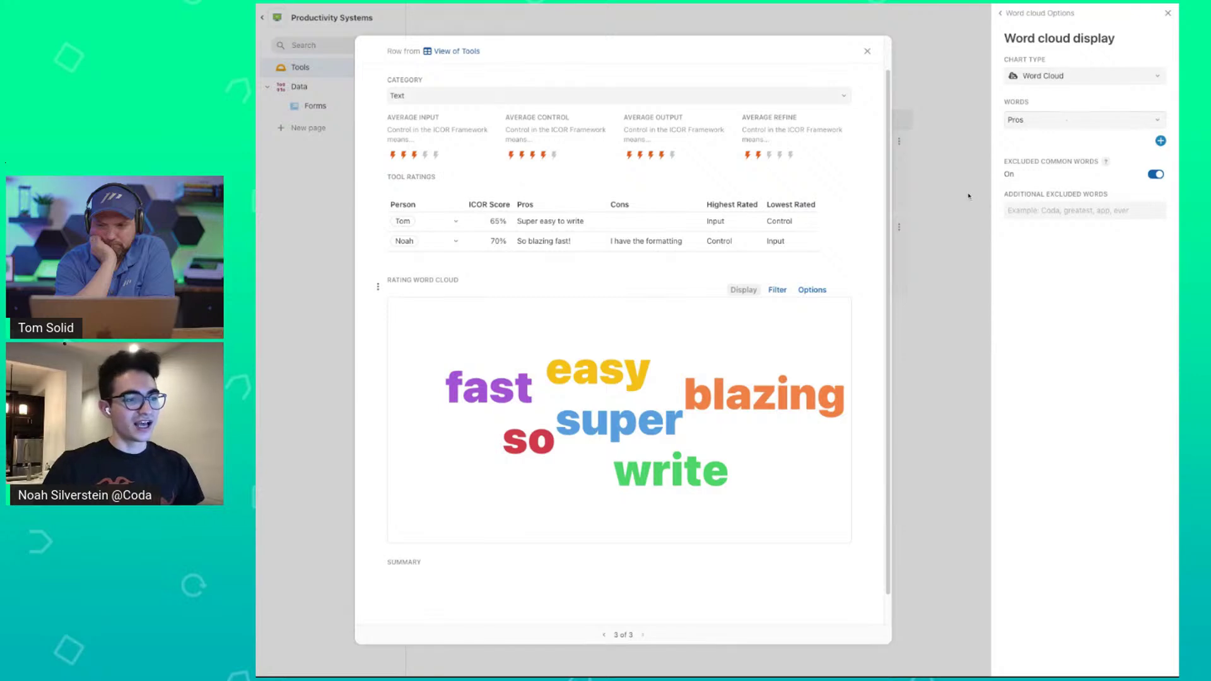
pyautogui.scroll(1, 743, 324)
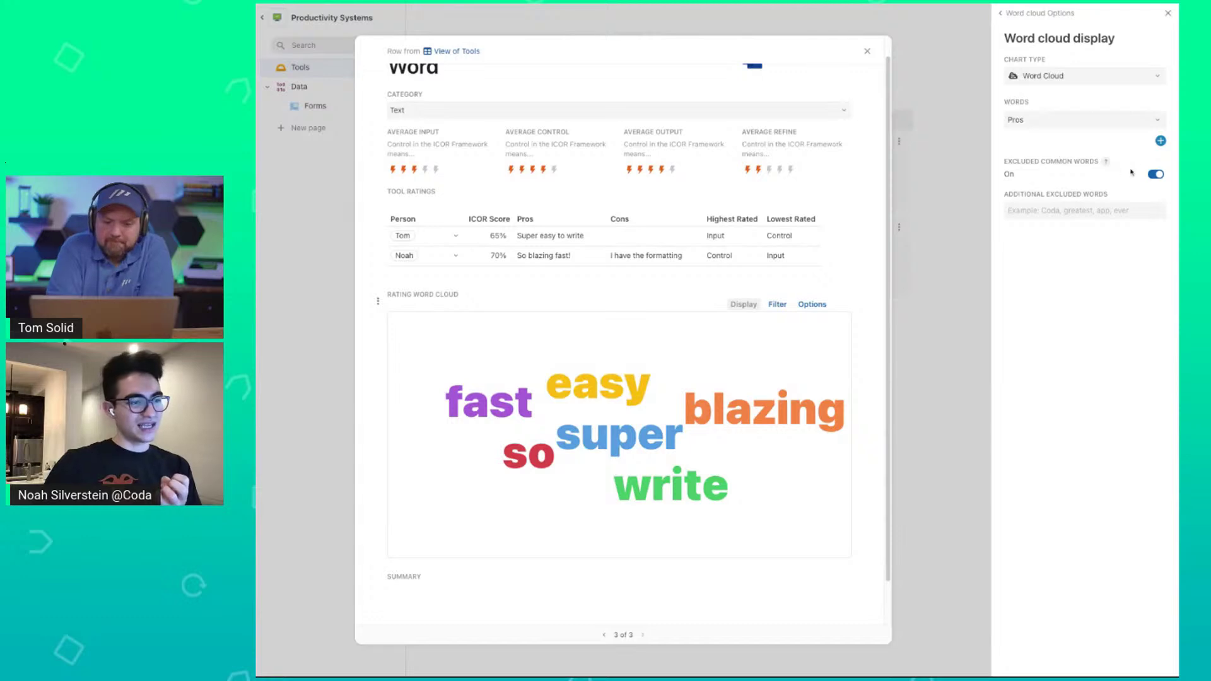
pyautogui.click(1155, 174)
pyautogui.click(1156, 174)
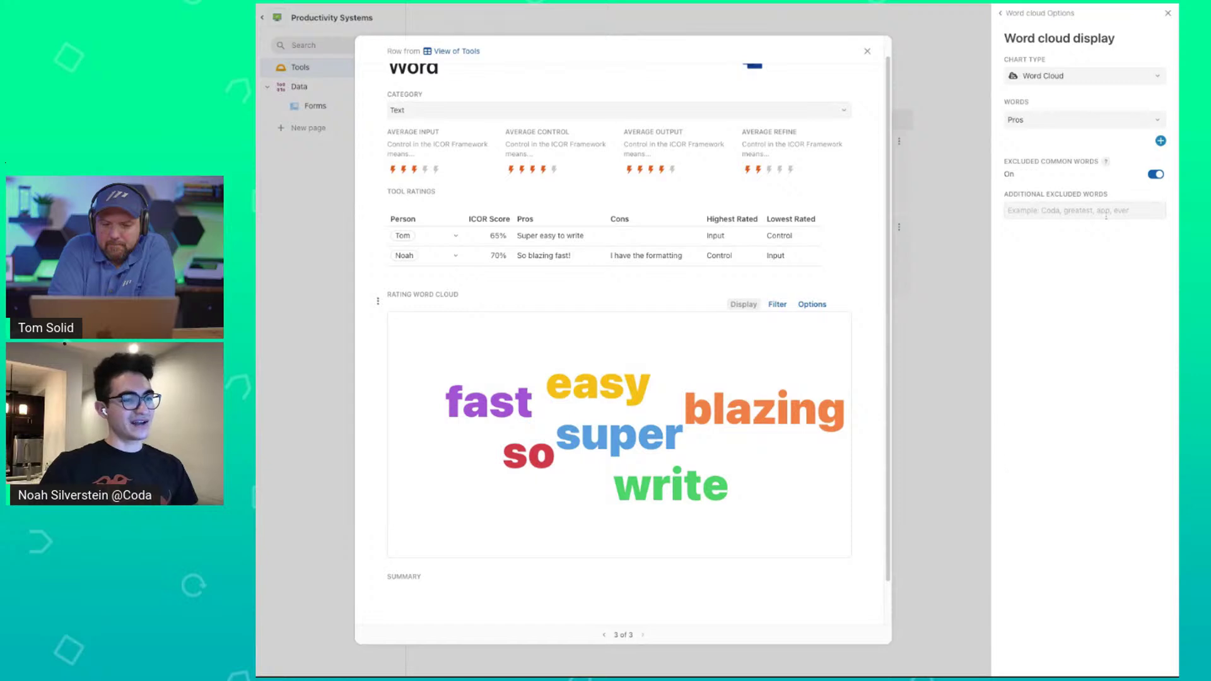
# Add "Word" as an additional excluded word for the word cloud.
pyautogui.click(1085, 211)
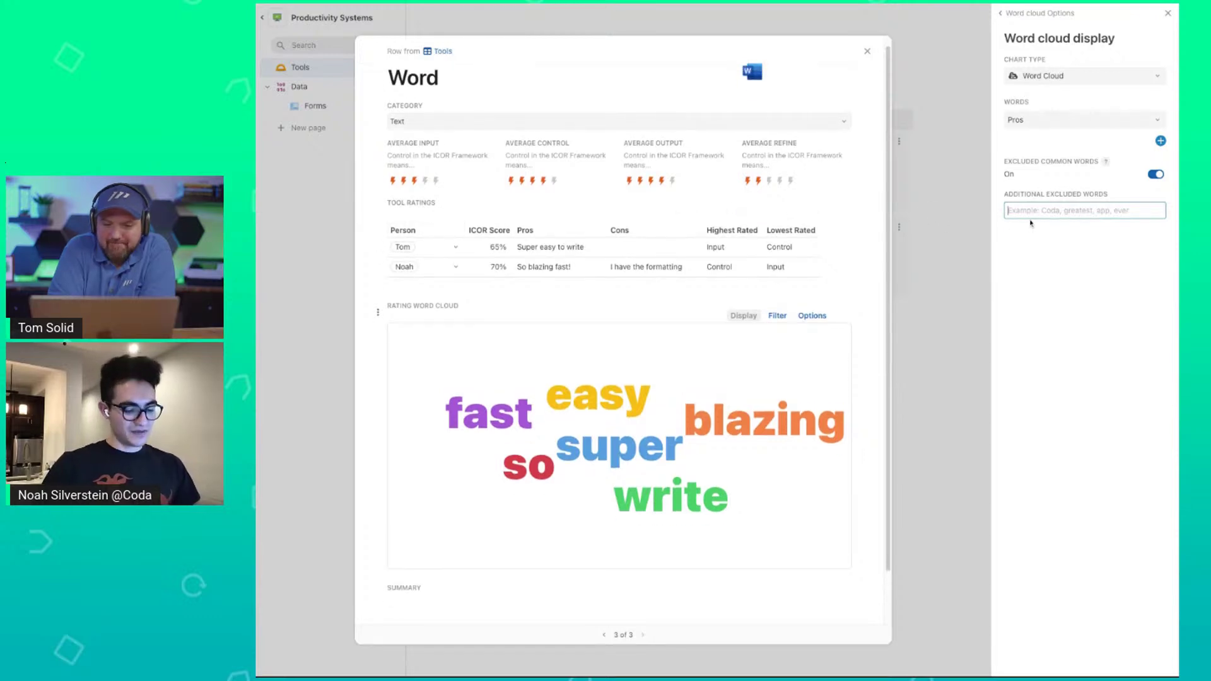
pyautogui.write('Word')
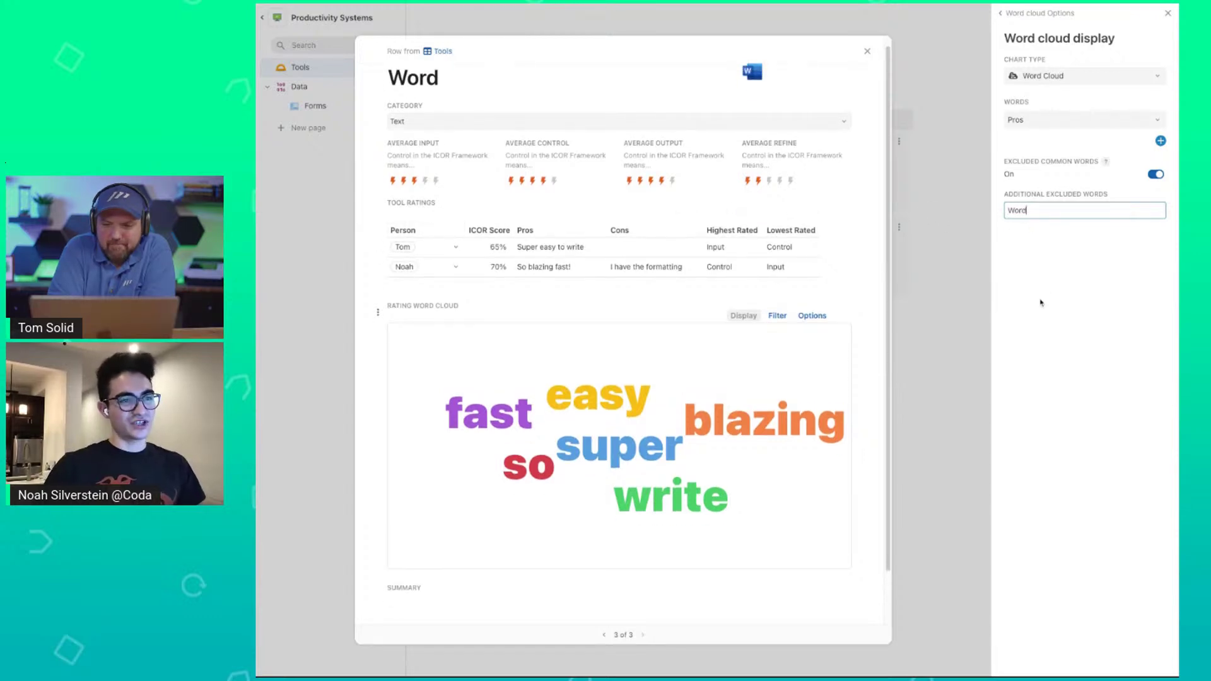
pyautogui.click(1029, 332)
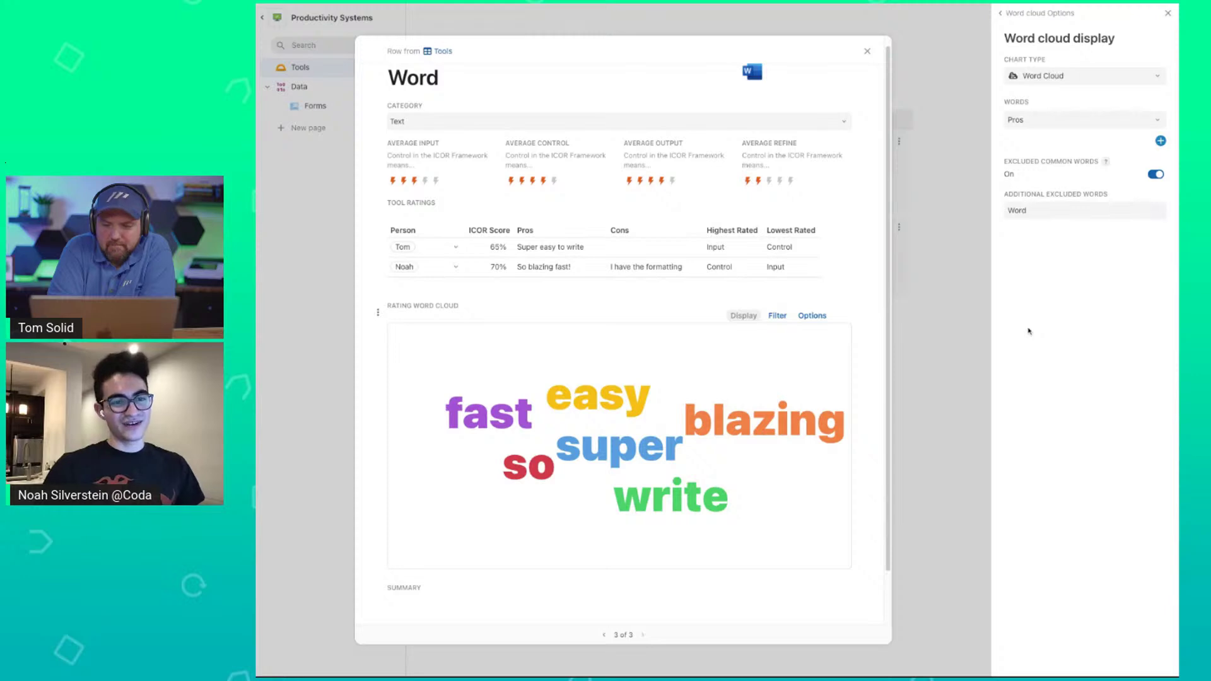
# Clear the word cloud's additional excluded words.
pyautogui.click(1062, 209)
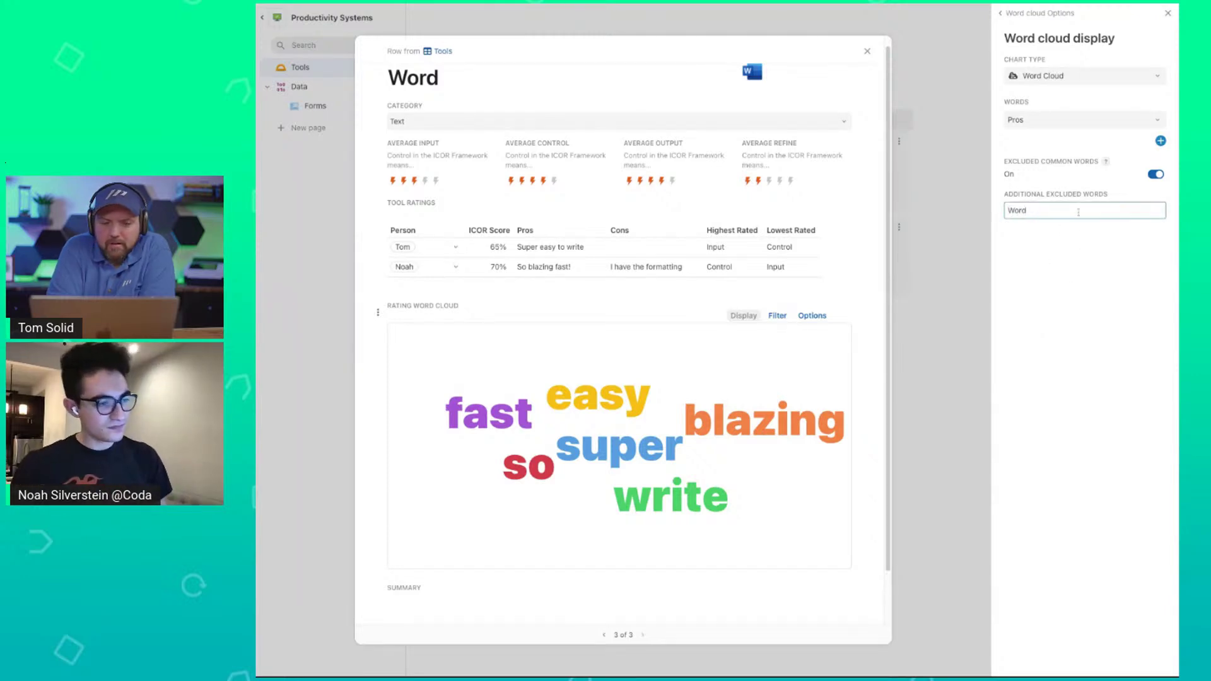
pyautogui.press('BackSpace')
pyautogui.press('BackSpace')
pyautogui.press('BackSpace')
pyautogui.press('BackSpace')
pyautogui.write('s')
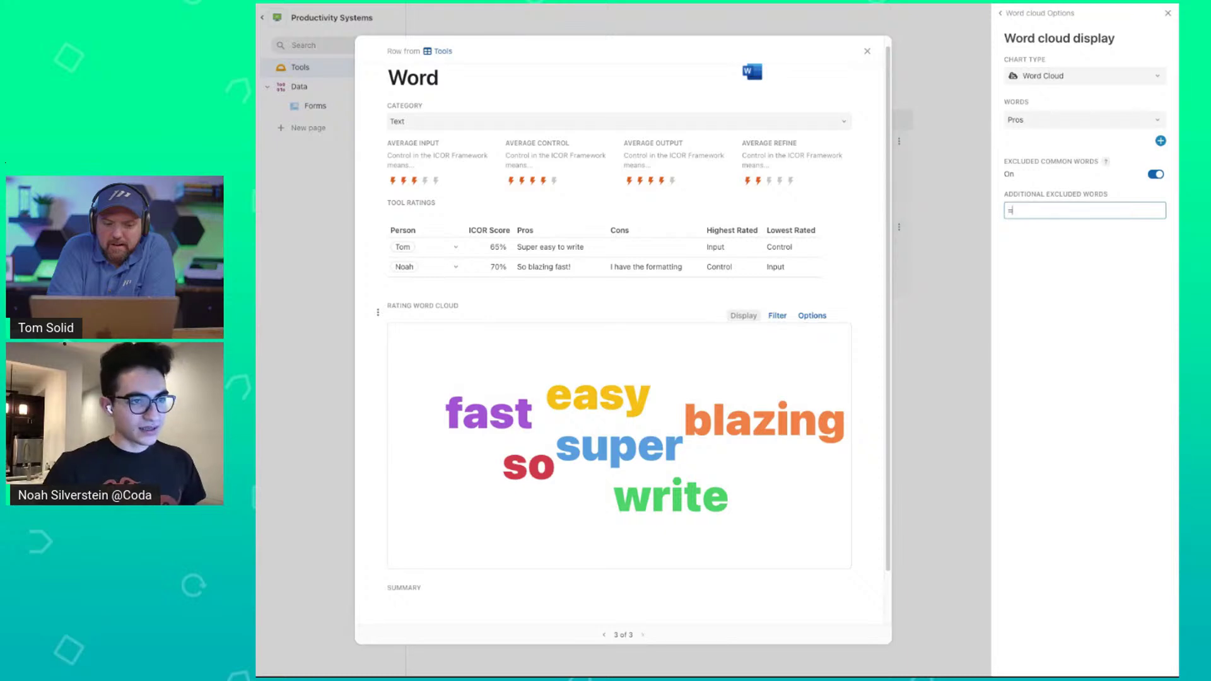
pyautogui.press('BackSpace')
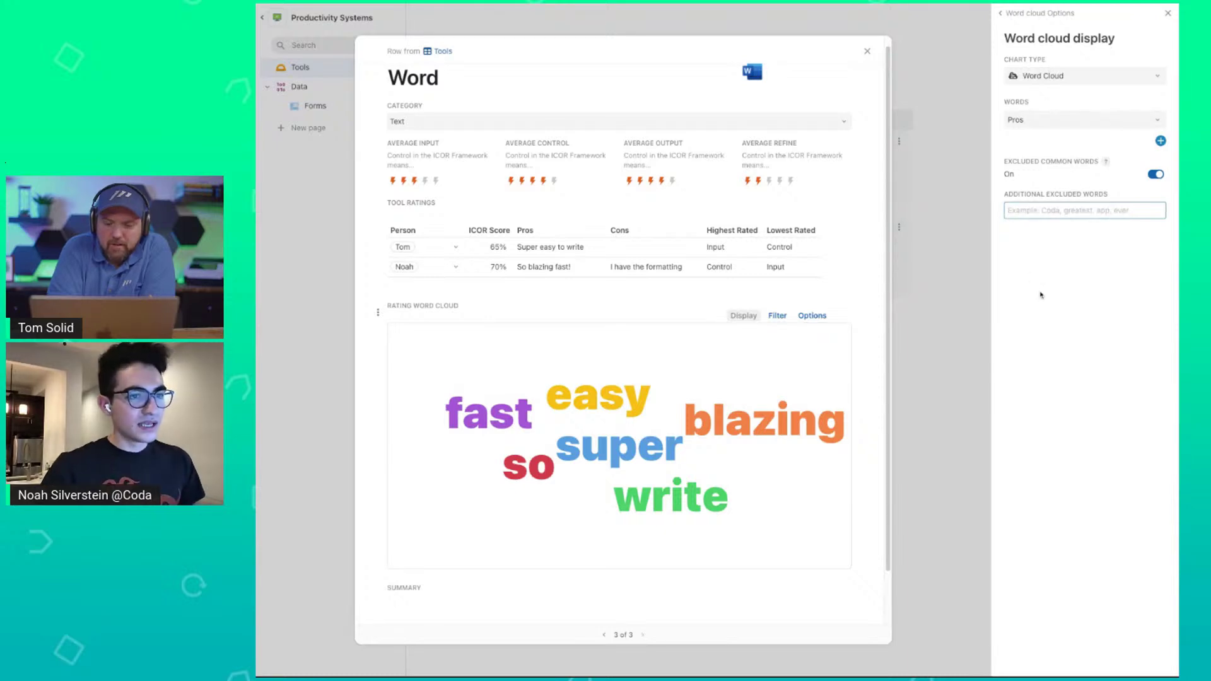
pyautogui.click(1063, 186)
pyautogui.click(1053, 209)
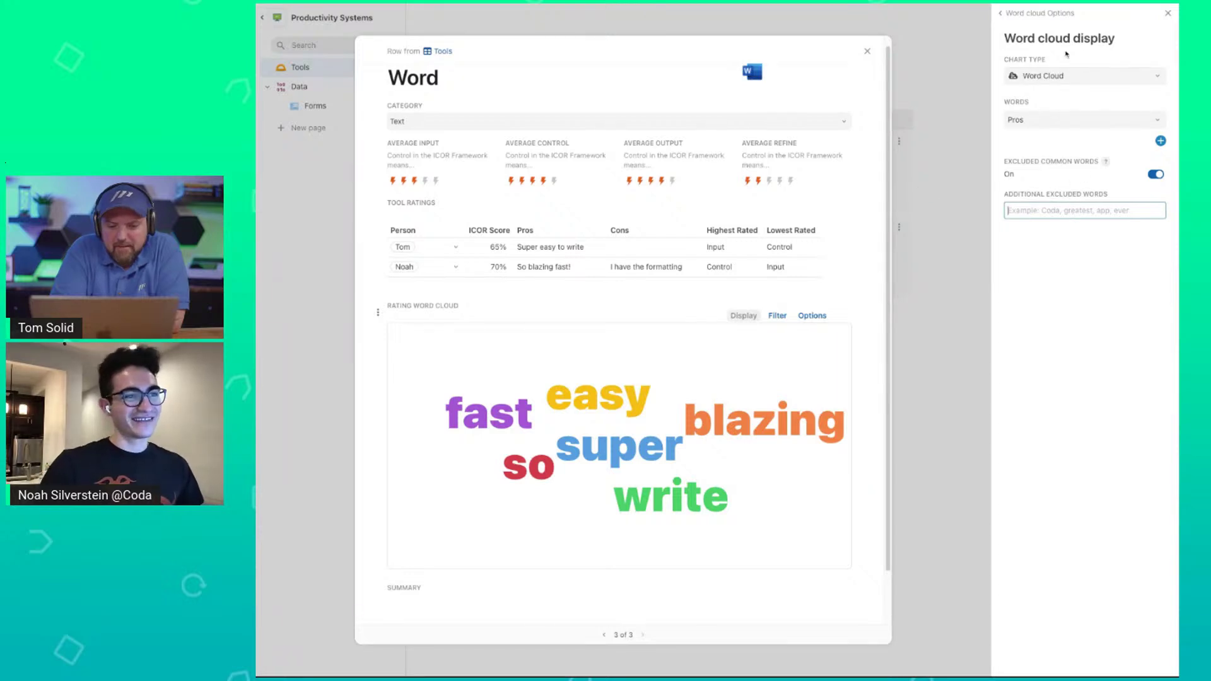
pyautogui.click(1112, 46)
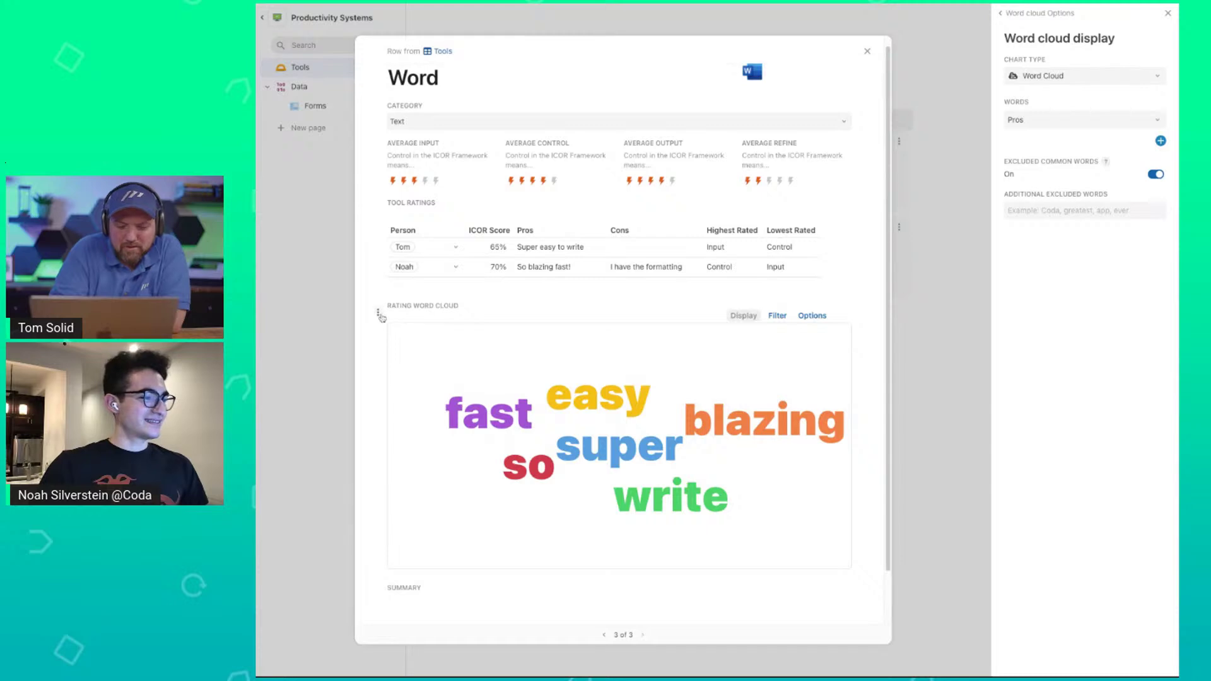
# Close the Word record and go to the Data page.
pyautogui.click(377, 313)
pyautogui.click(443, 314)
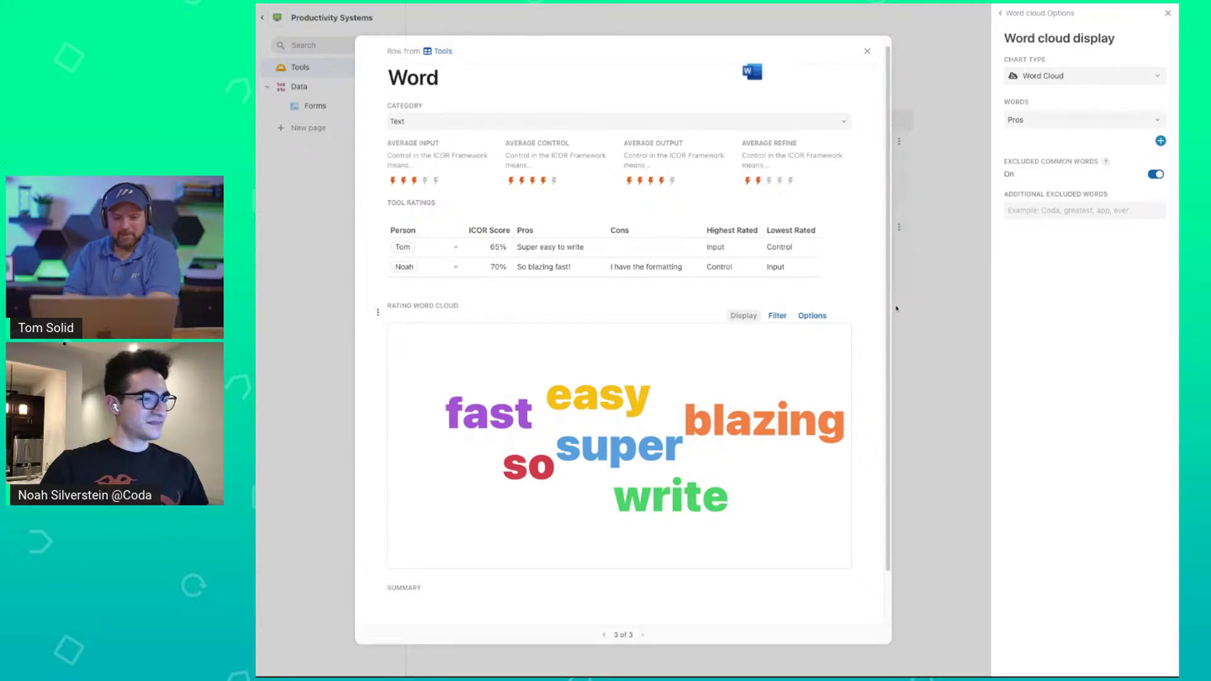
pyautogui.click(955, 321)
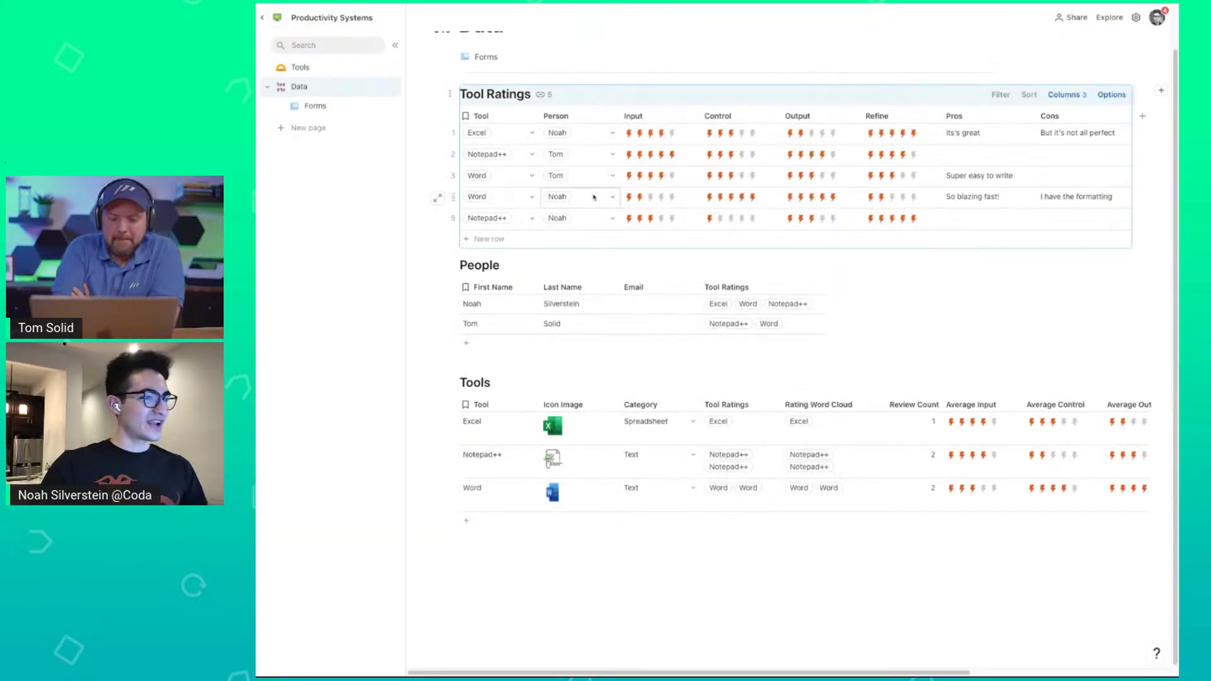
# Add a column named "Pros Without Tool Name" at the end of the Tool Ratings table.
pyautogui.hscroll(3, 1045, 126)
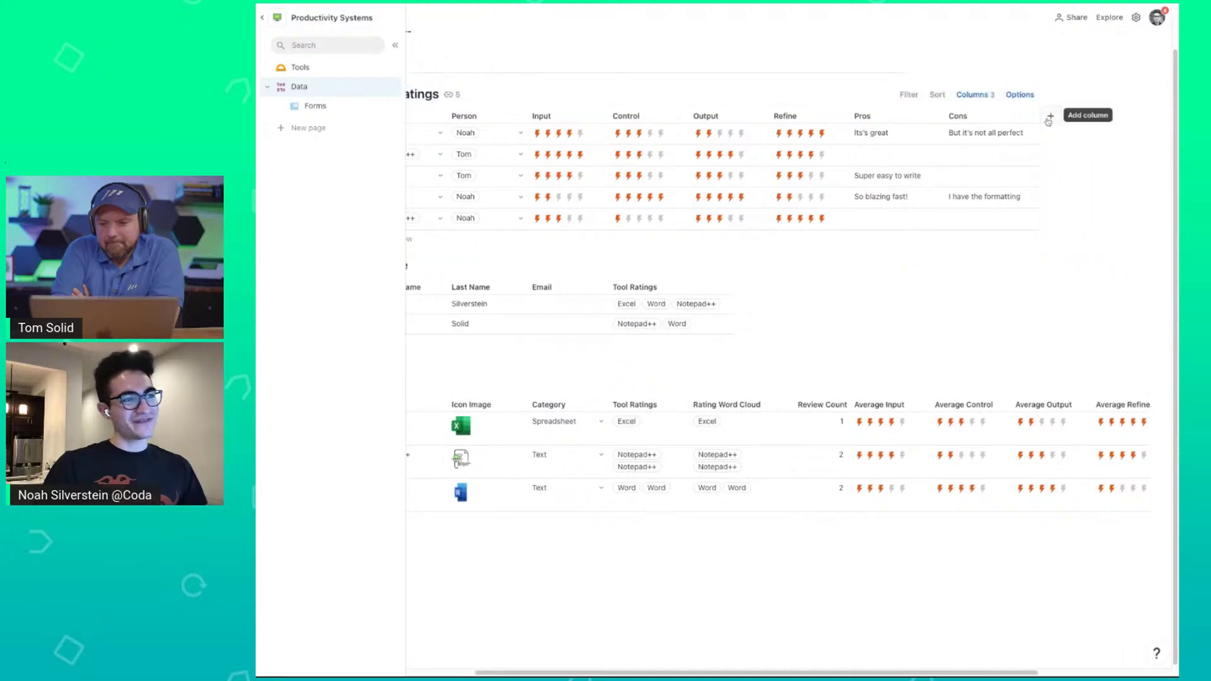
pyautogui.click(1048, 117)
pyautogui.click(1063, 116)
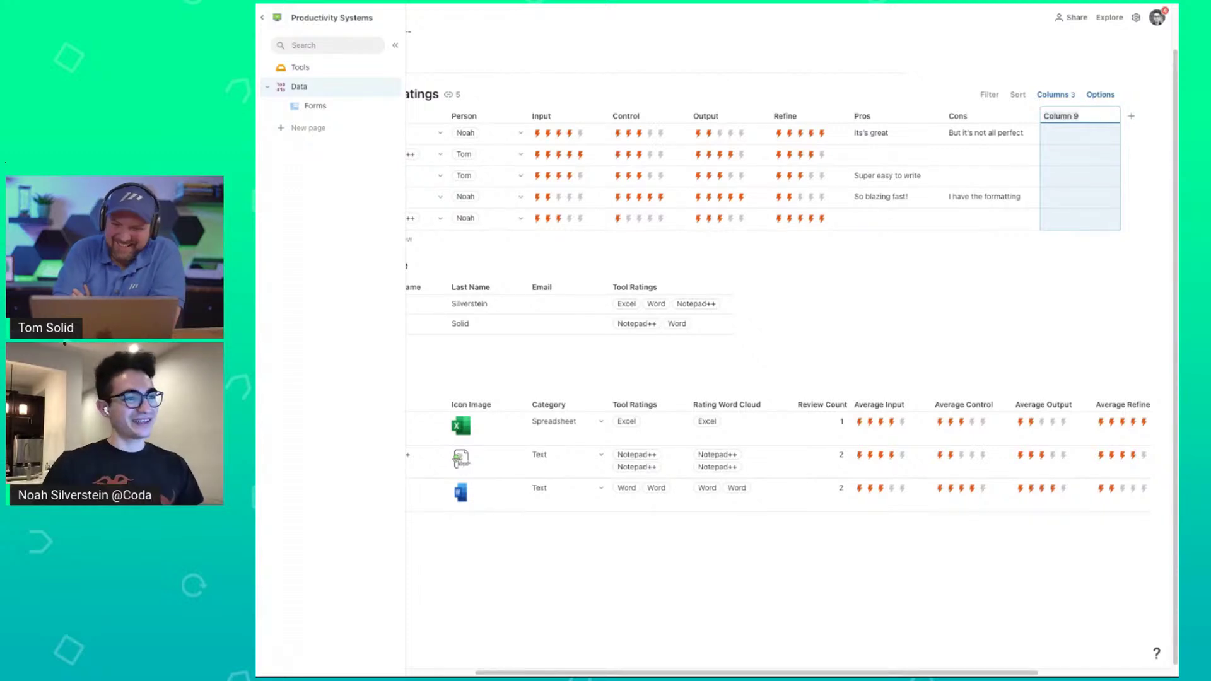
pyautogui.write('Pros Without T')
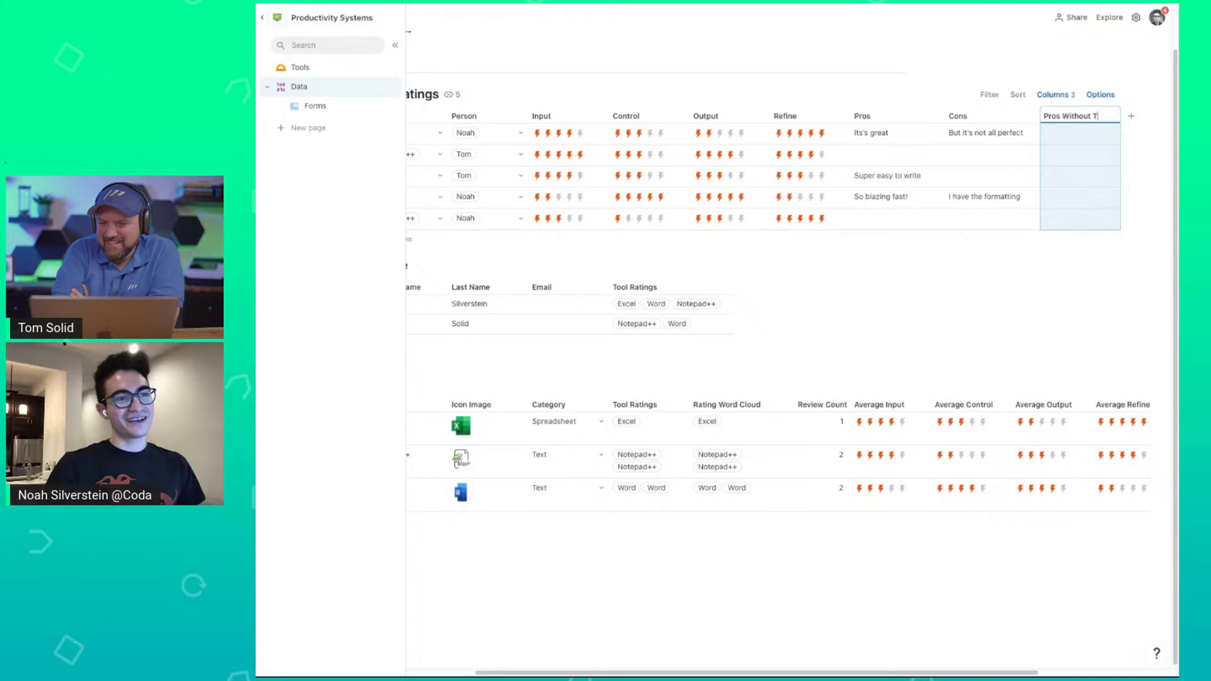
pyautogui.write('ool Name')
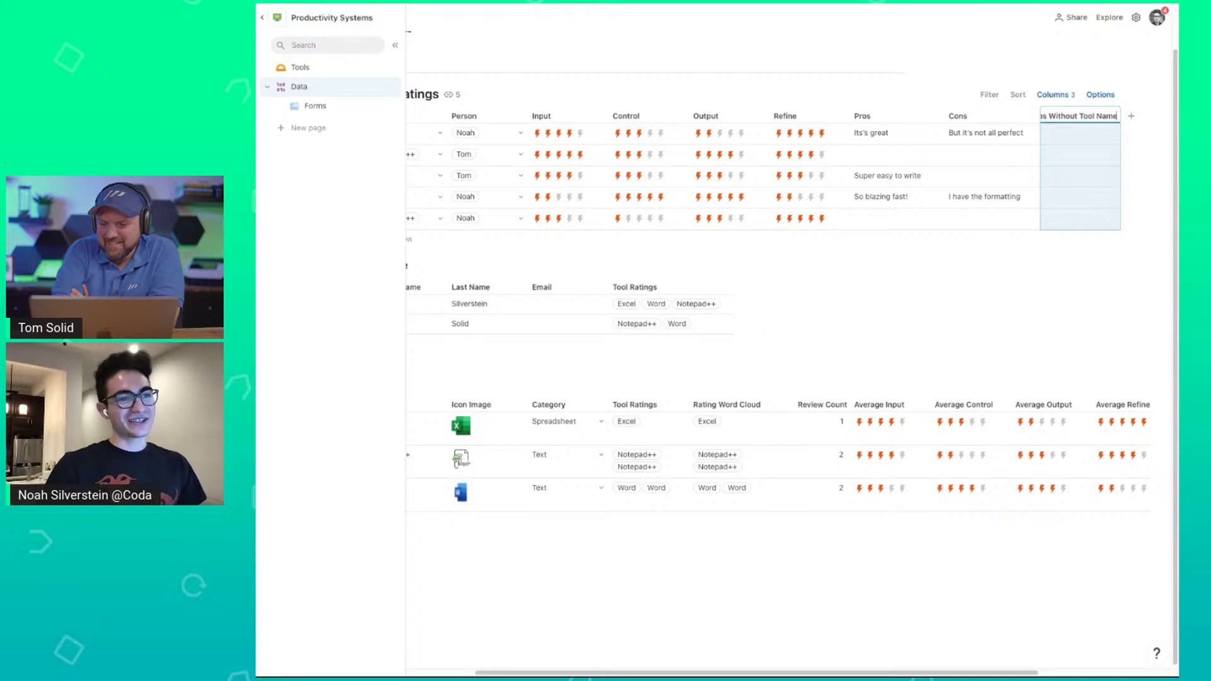
pyautogui.click(1065, 135)
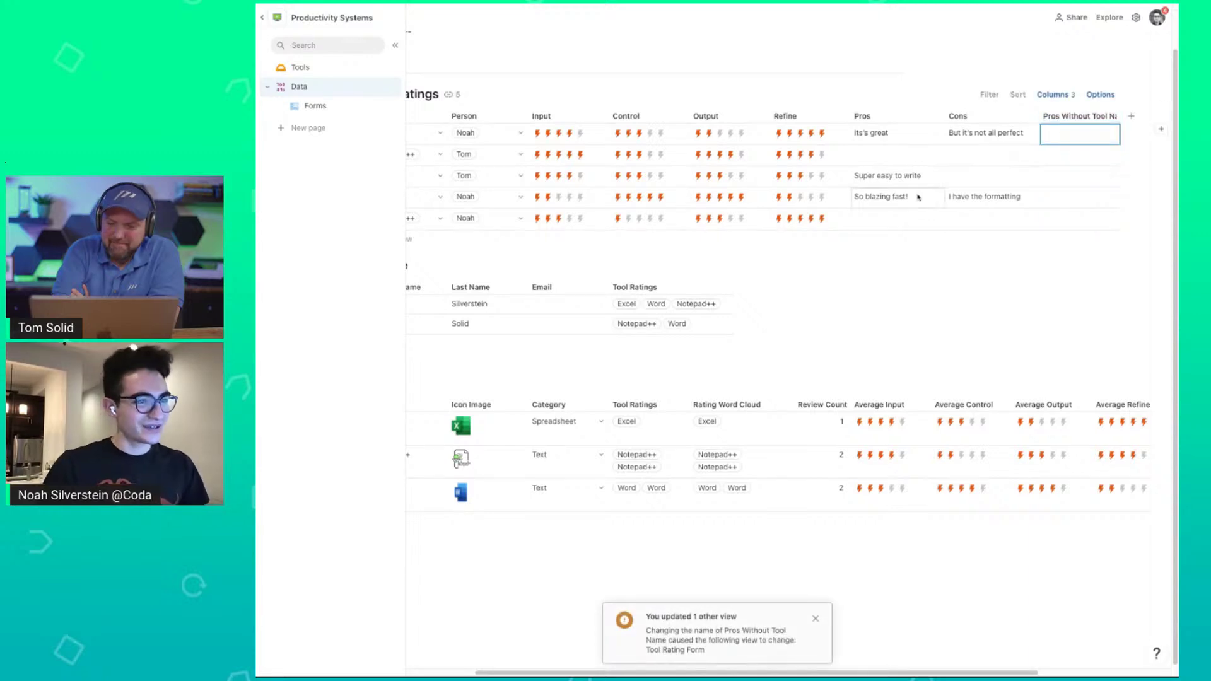
# Change the Pros text of the Word rating in row 4 to "Word is so blazing fast!".
pyautogui.click(882, 197)
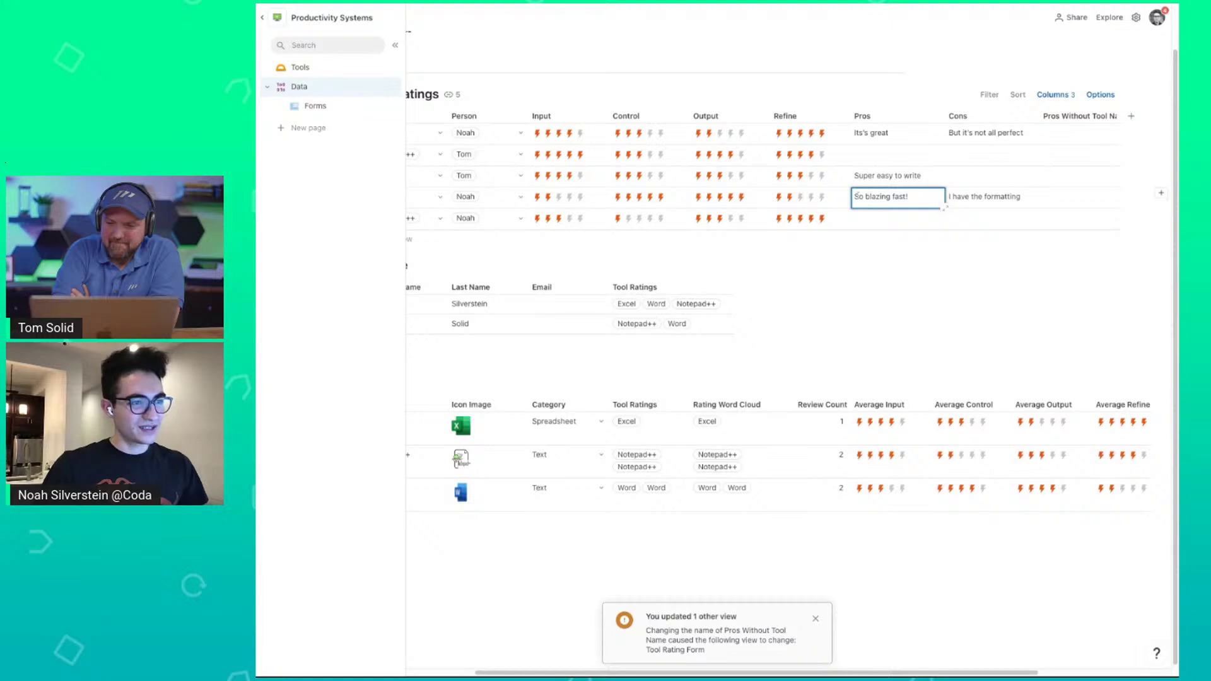
pyautogui.click(857, 196)
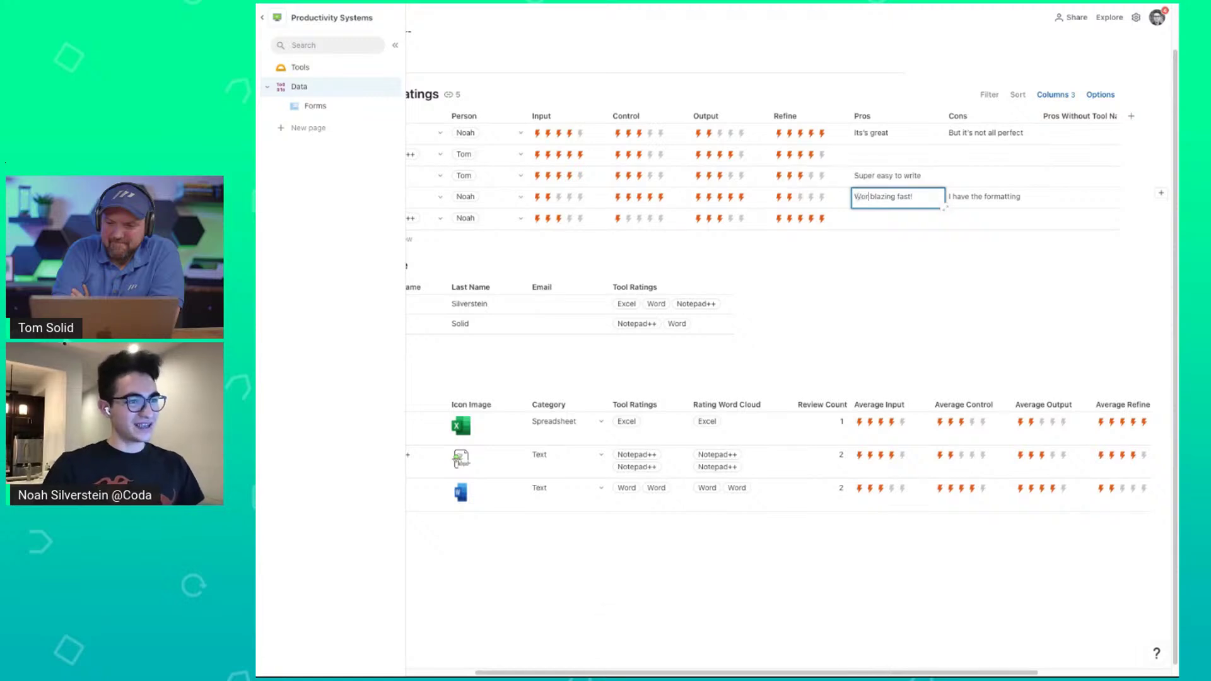
pyautogui.press('BackSpace')
pyautogui.press('BackSpace')
pyautogui.write('Wor')
pyautogui.hscroll(-3, 838, 216)
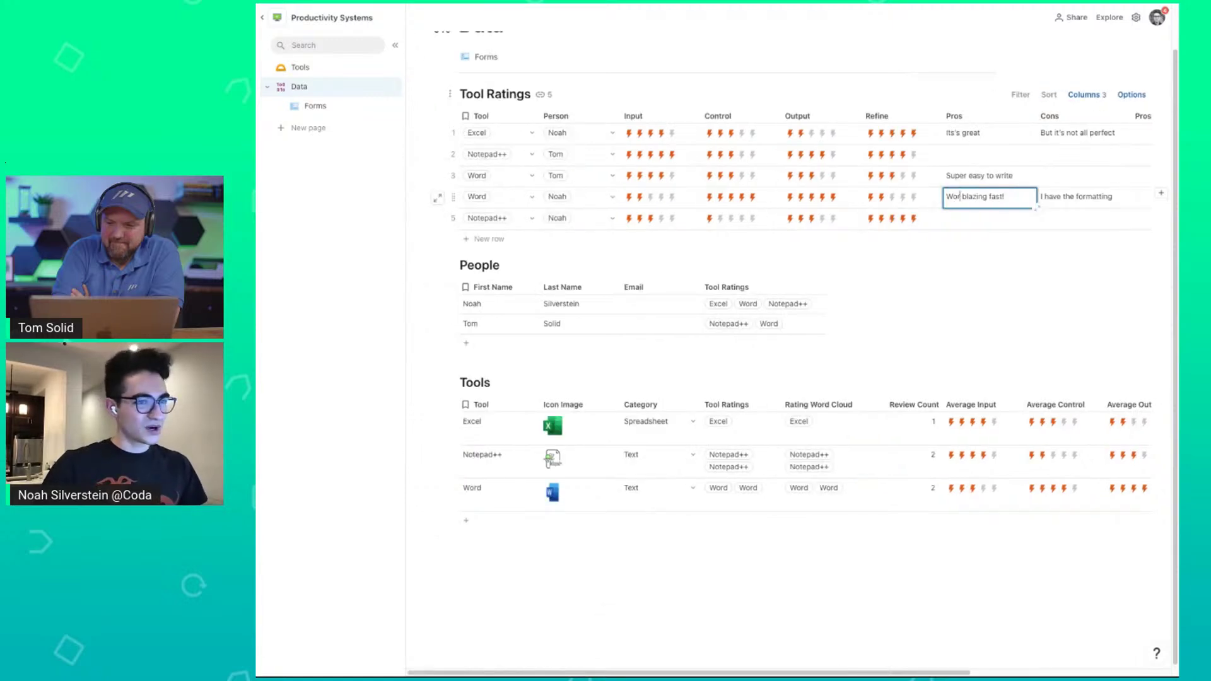
pyautogui.write('d is so')
pyautogui.press('Return')
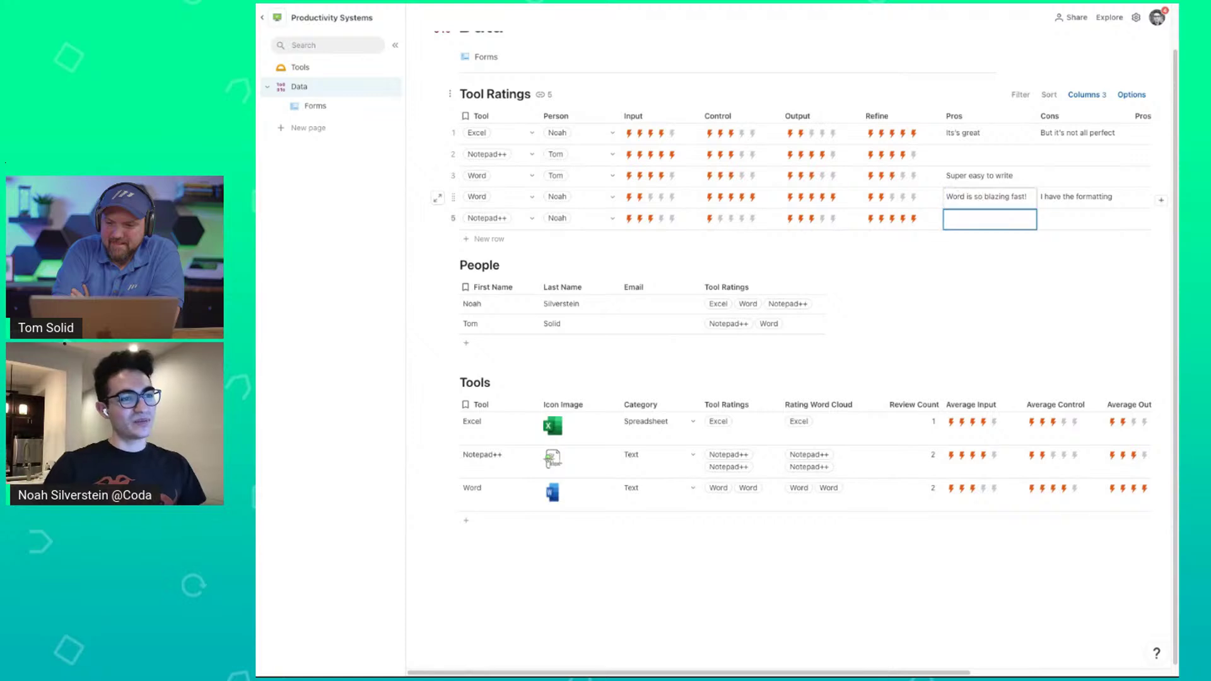
# Start a formula for the Pros Without Tool Name column that uses RegexReplace on Pros to replace "Word" with empty text.
pyautogui.hscroll(3, 1010, 197)
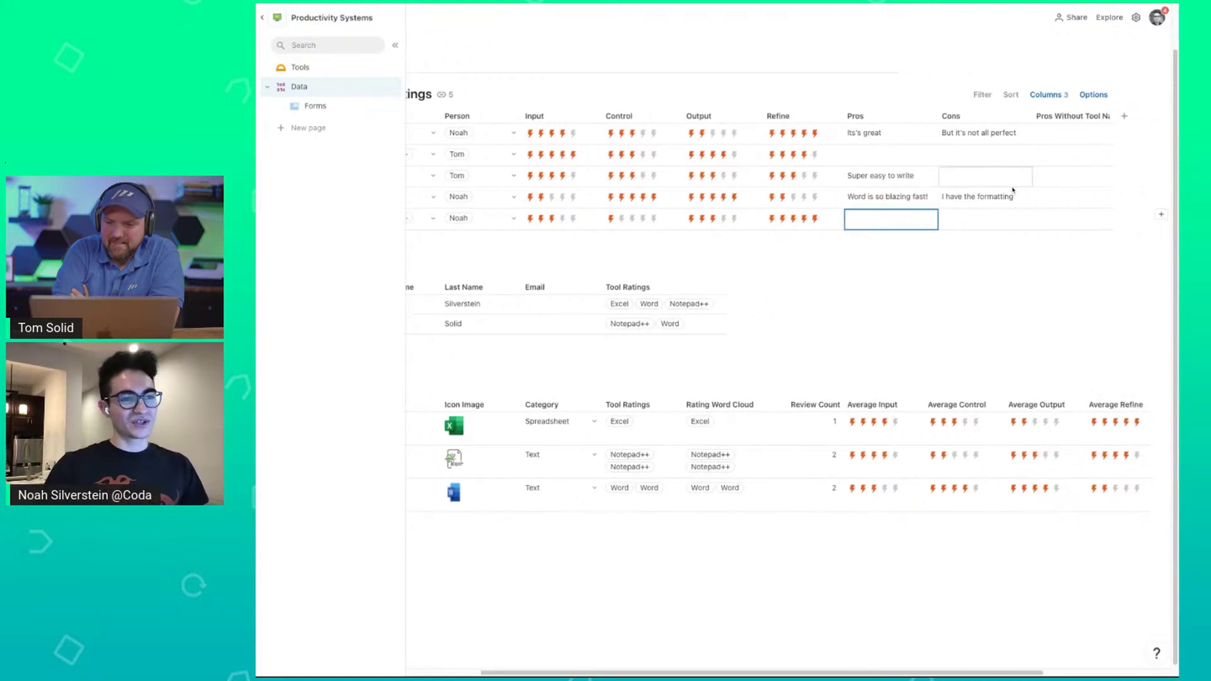
pyautogui.click(1078, 200)
pyautogui.press('=')
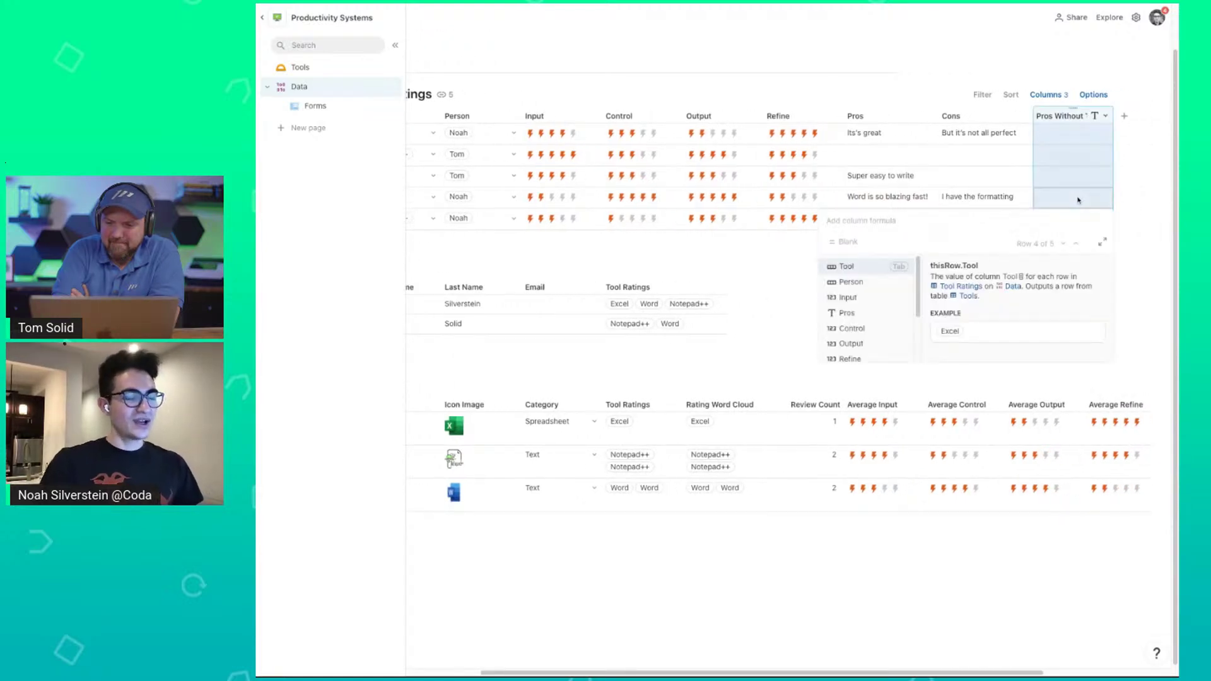
pyautogui.write('pros')
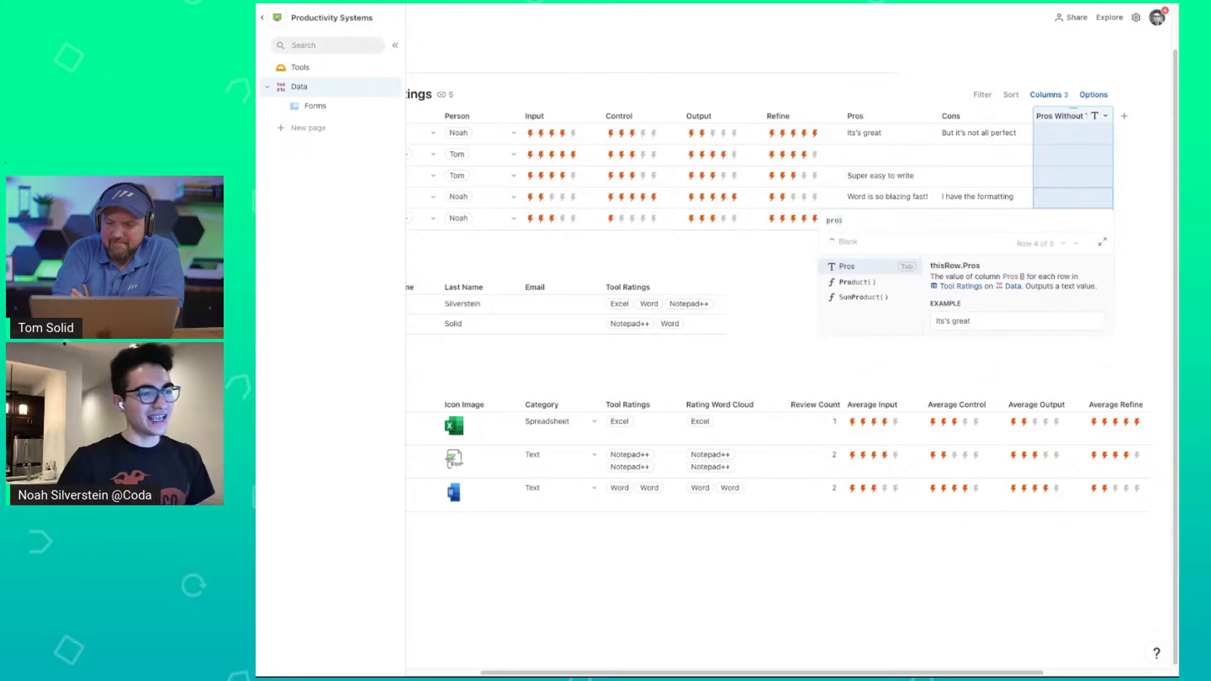
pyautogui.press('Tab')
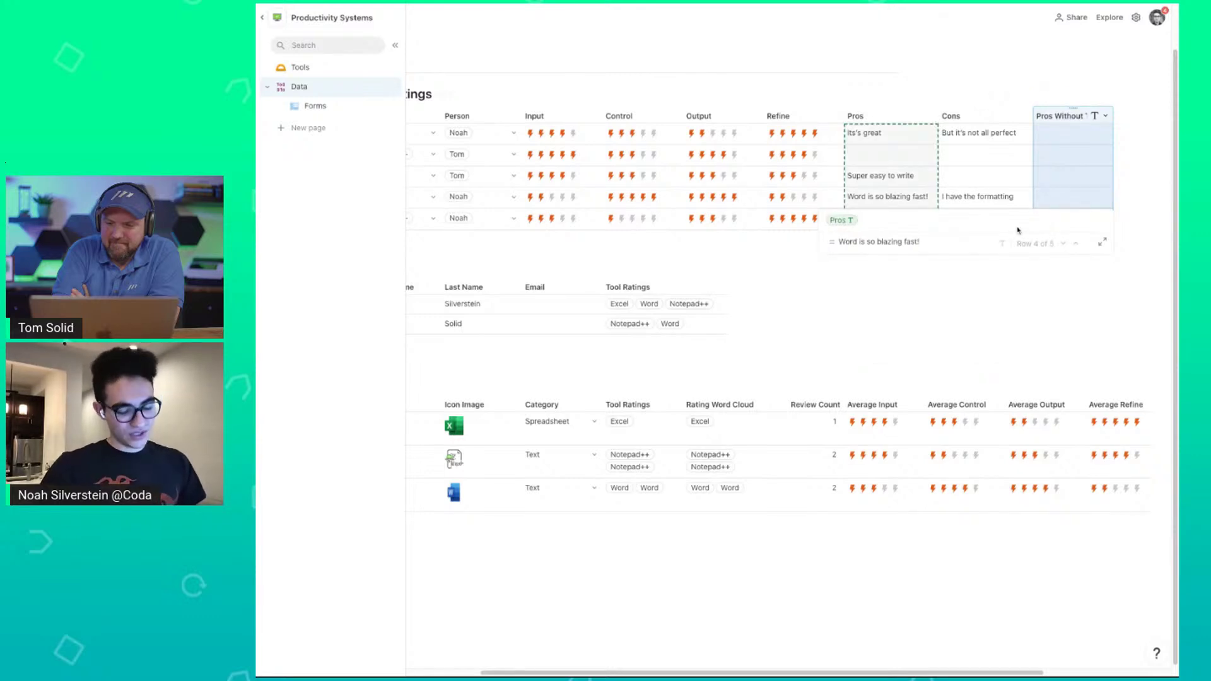
pyautogui.write('.repeat(')
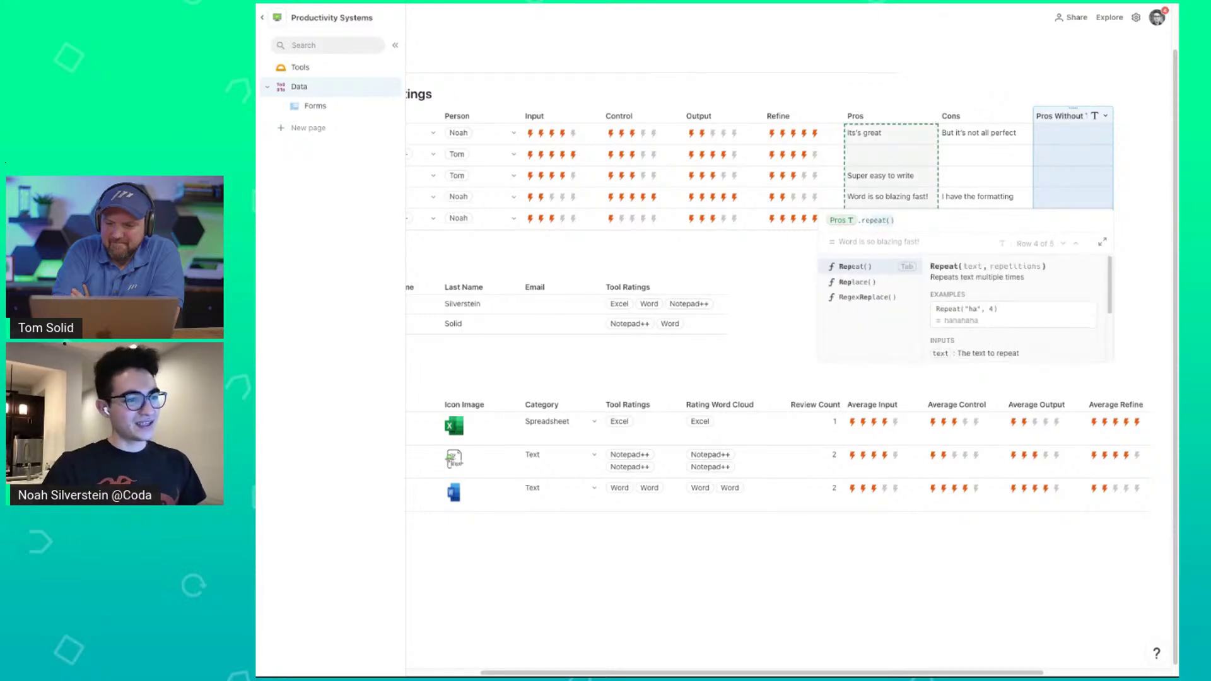
pyautogui.press('Down')
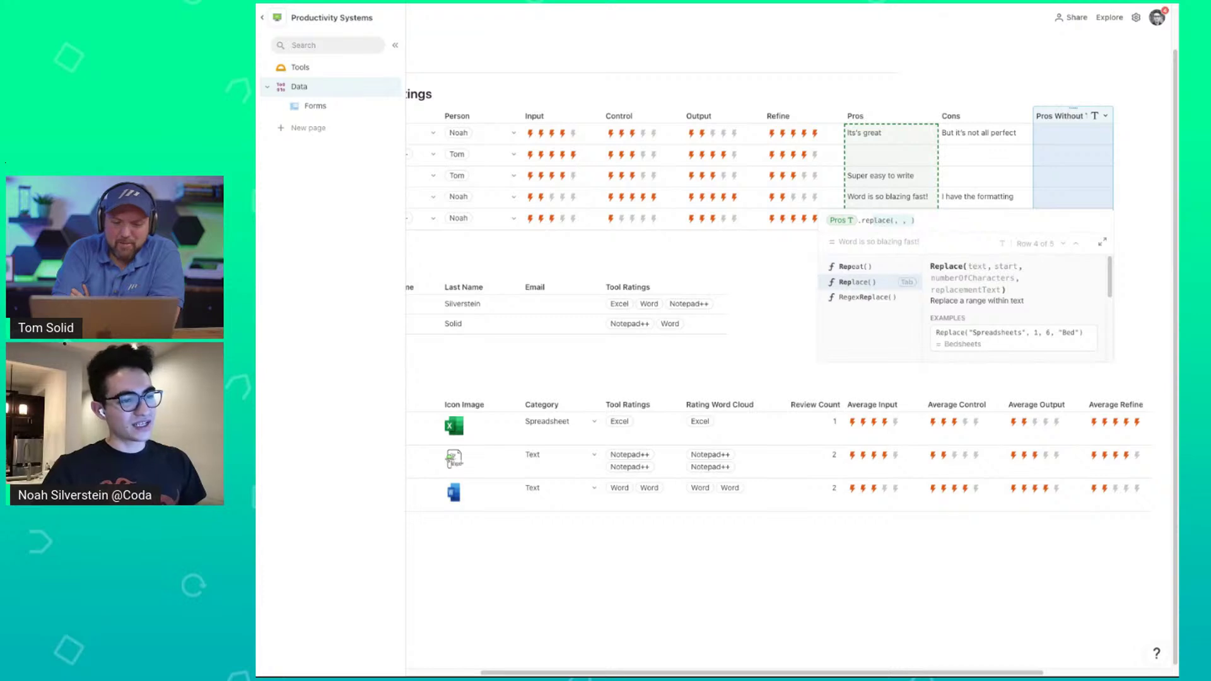
pyautogui.press('Down')
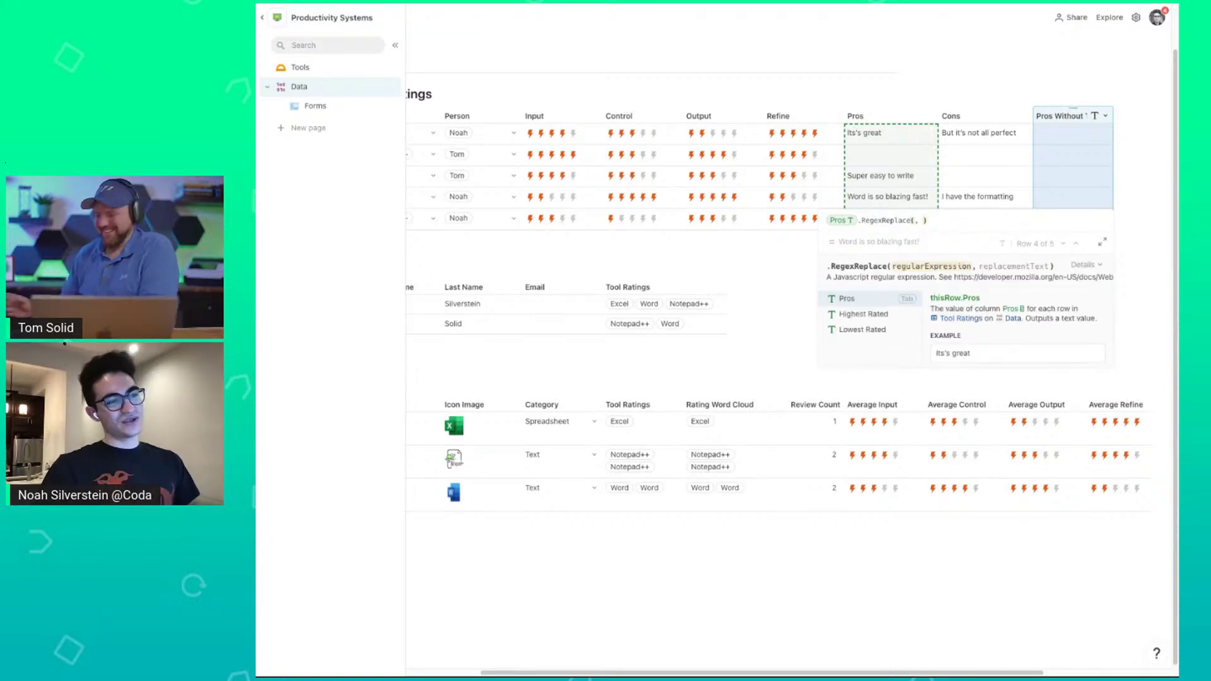
pyautogui.press('Tab')
pyautogui.write("''")
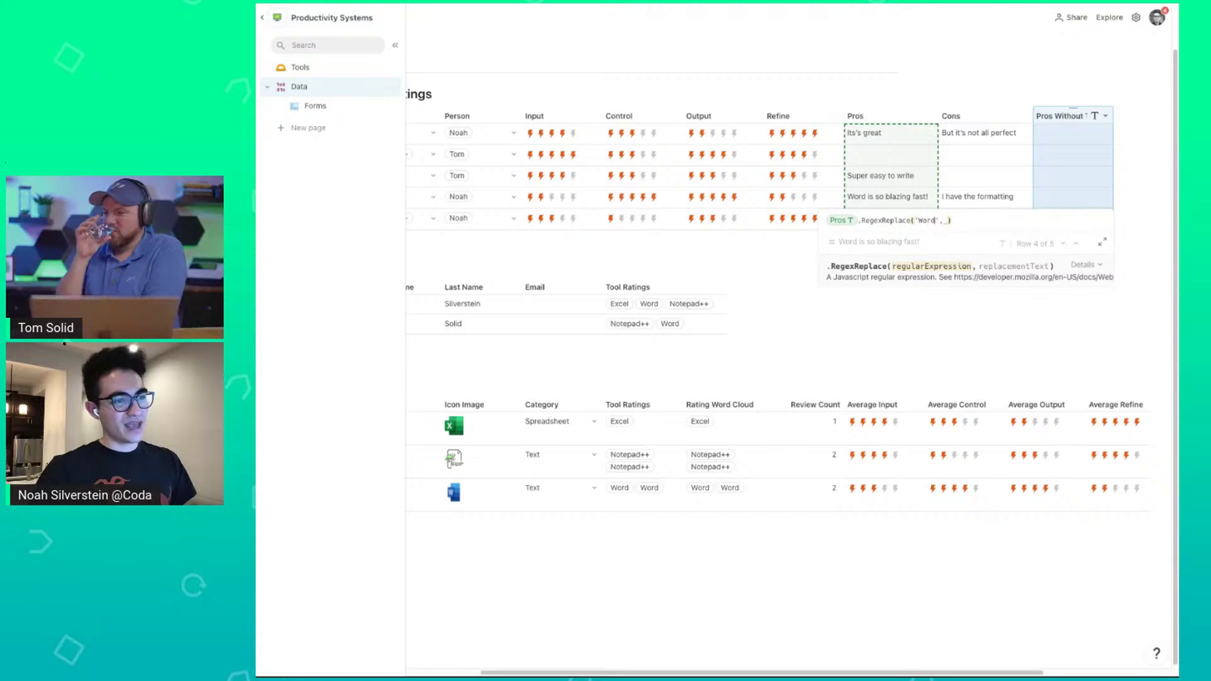
pyautogui.press('Right')
pyautogui.press('Right')
pyautogui.write("'")
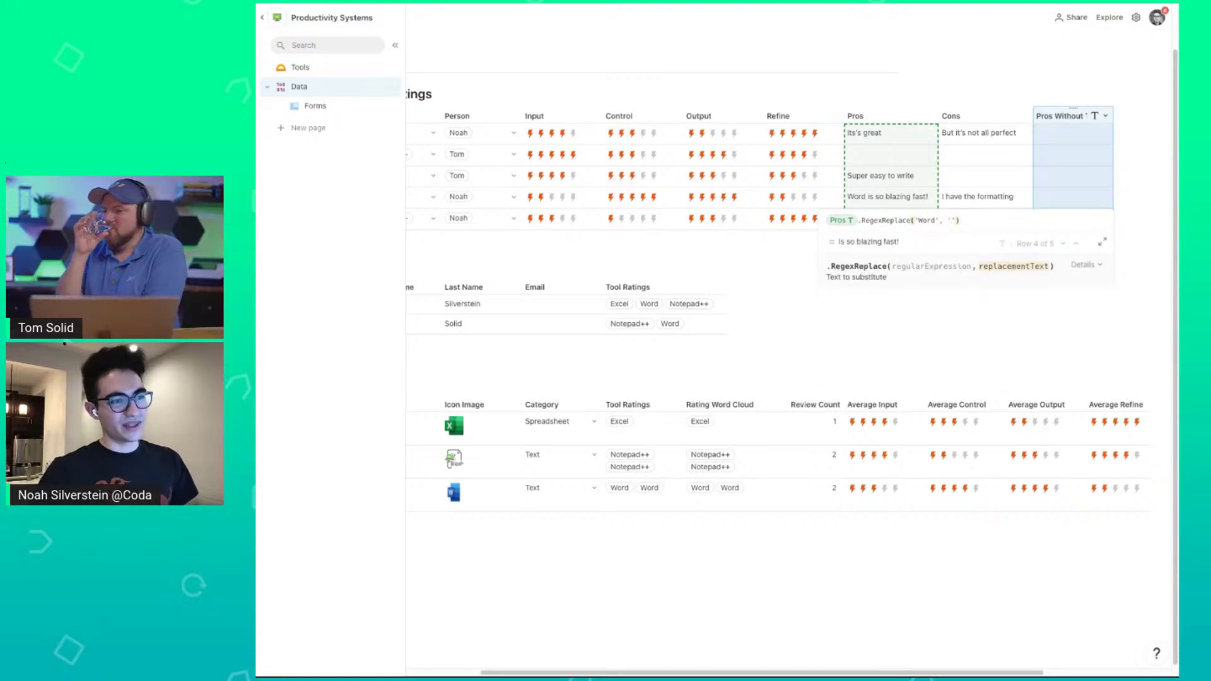
# Replace the fixed "Word" in the RegexReplace formula with the Tool.Tool reference and apply the column formula.
pyautogui.press('Left')
pyautogui.press('Left')
pyautogui.press('Left')
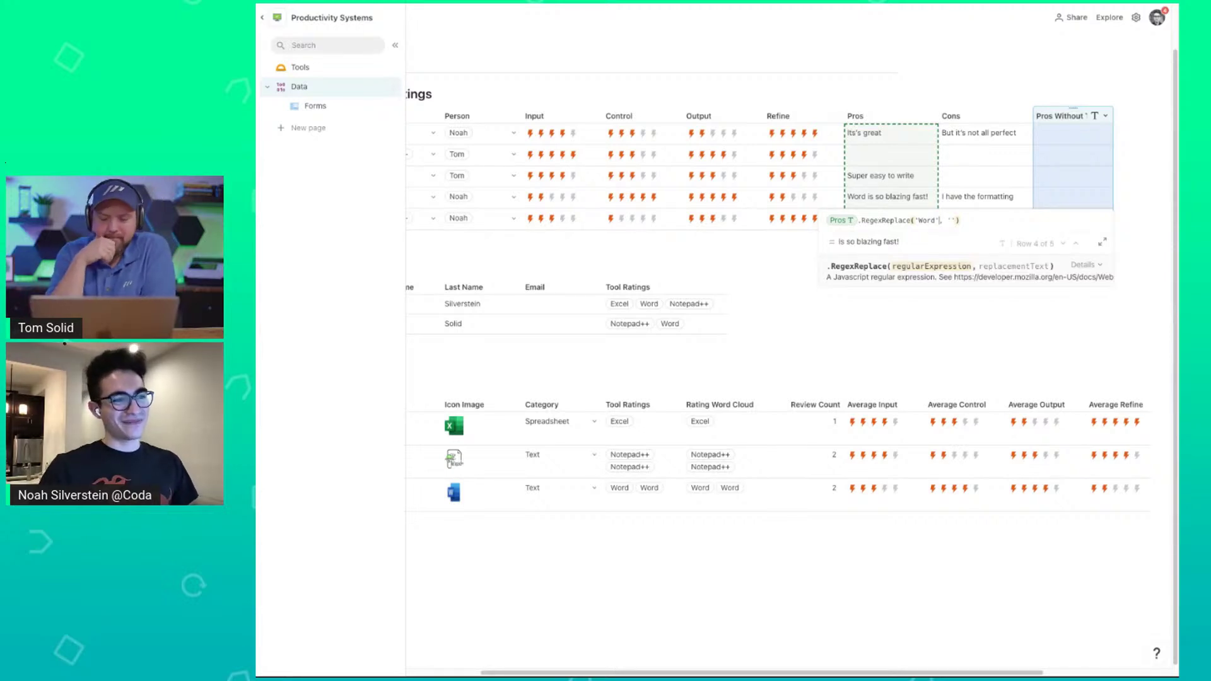
pyautogui.press('BackSpace')
pyautogui.press('BackSpace')
pyautogui.press('BackSpace')
pyautogui.press('BackSpace')
pyautogui.press('BackSpace')
pyautogui.press('BackSpace')
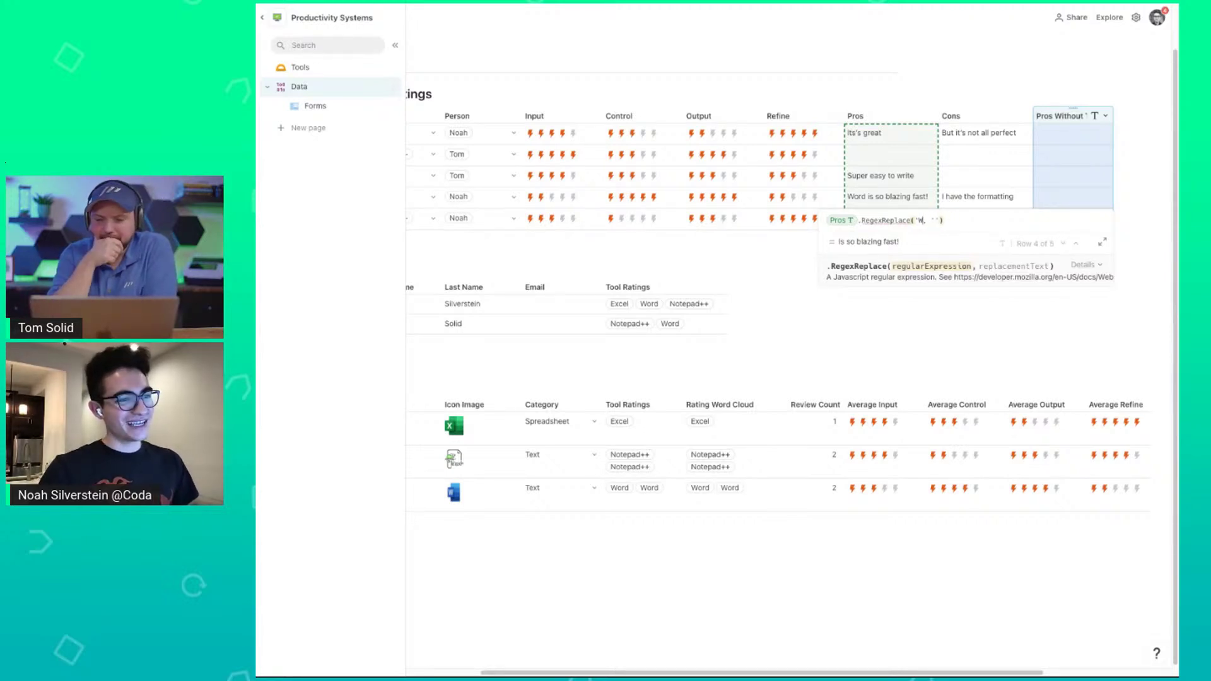
pyautogui.write('Tool')
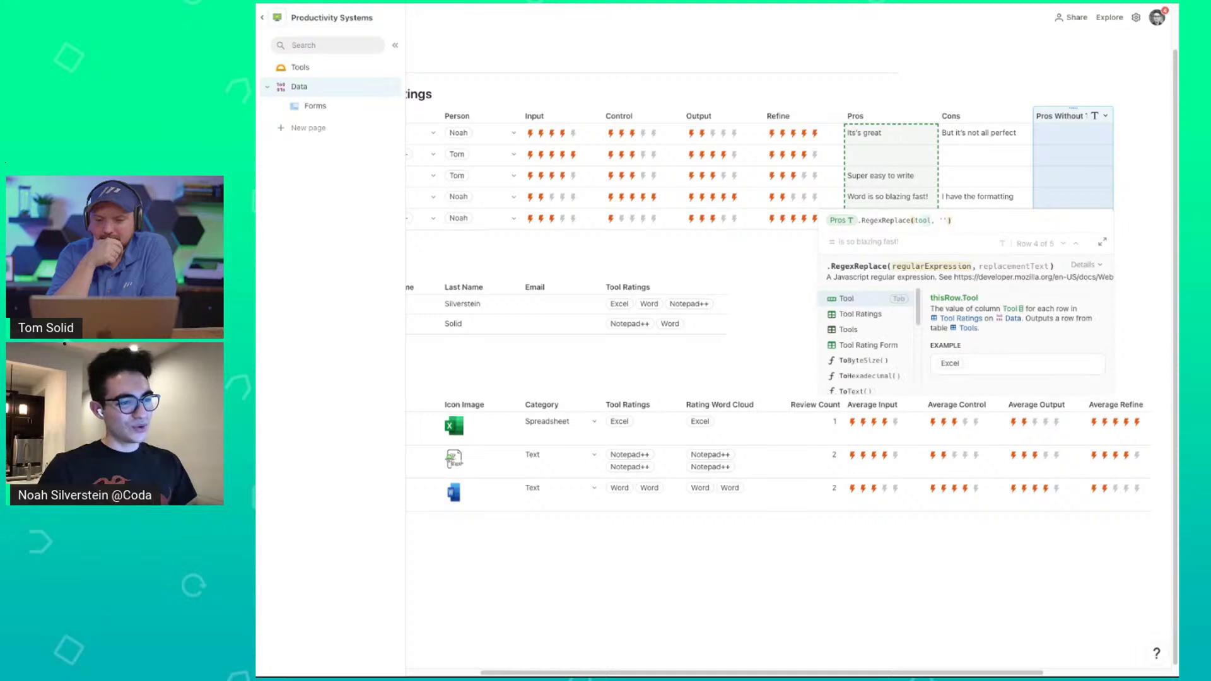
pyautogui.press('Tab')
pyautogui.write('.na')
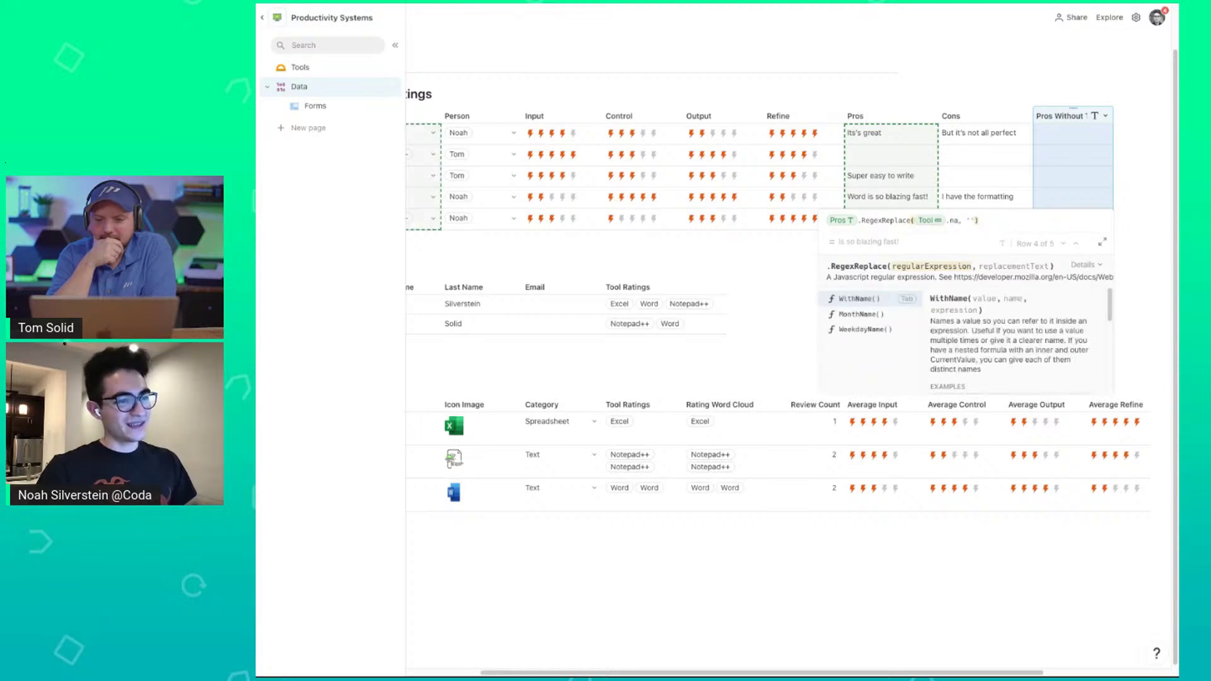
pyautogui.press('BackSpace')
pyautogui.press('BackSpace')
pyautogui.write('Tool')
pyautogui.press('Tab')
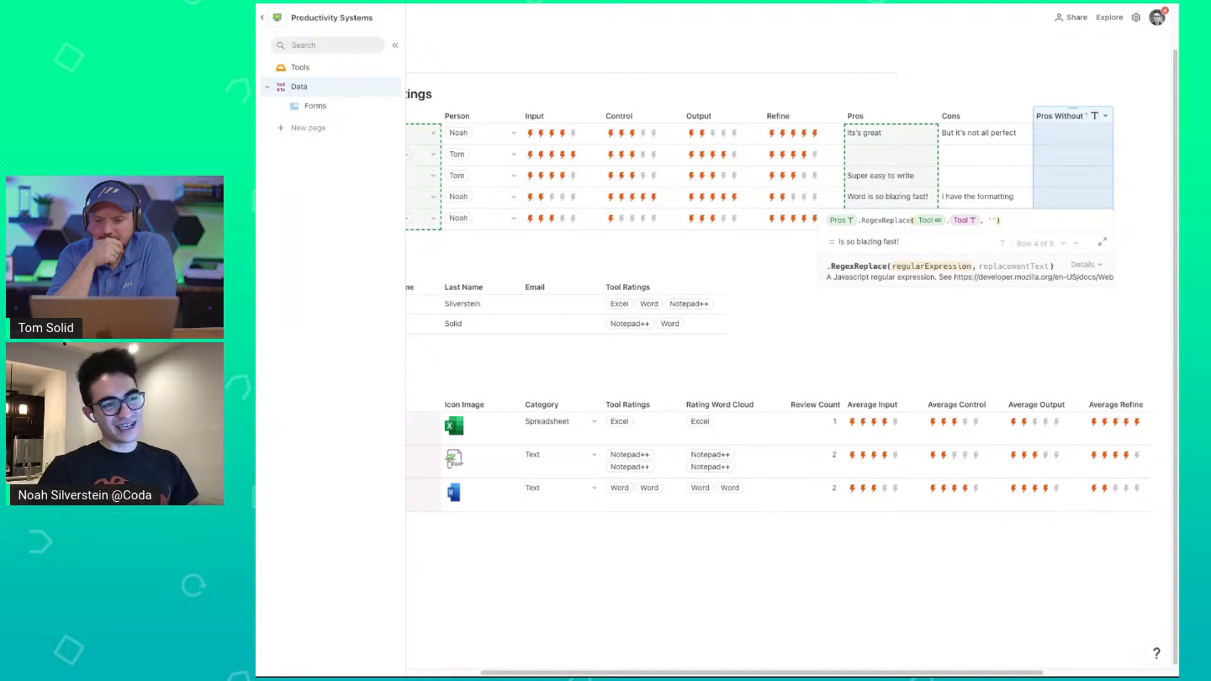
pyautogui.press('Return')
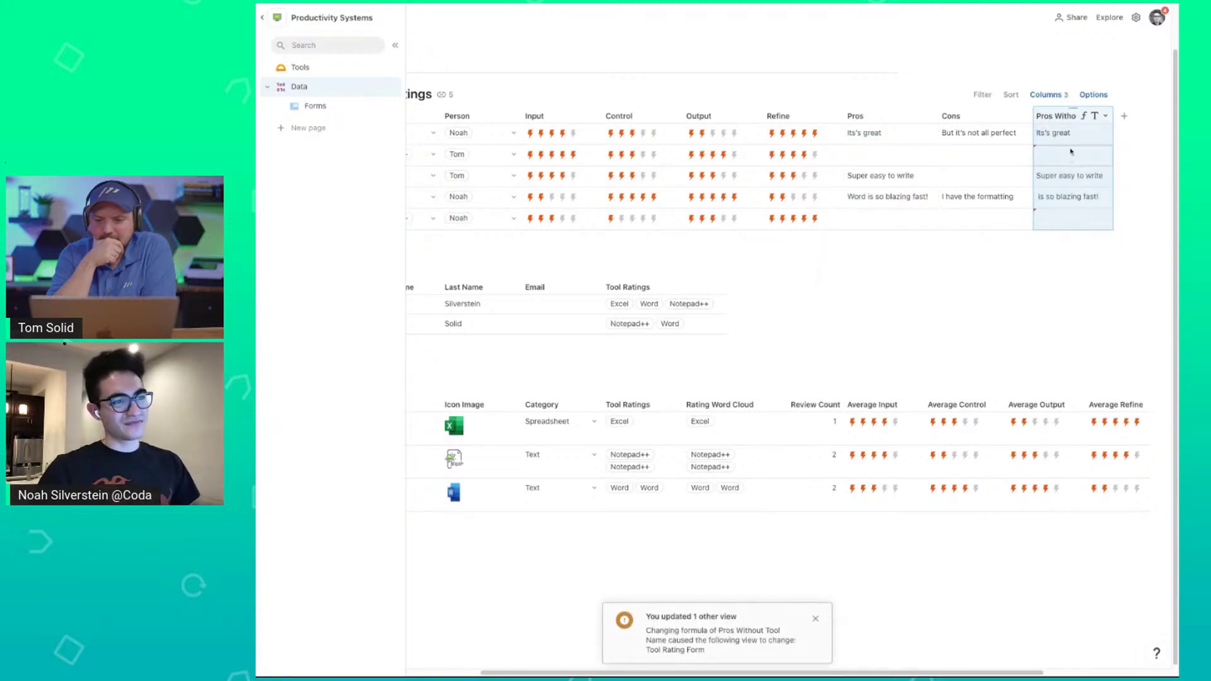
# Open the Word record on the Tools page and set its Rating Word Cloud's words to the Pros Without Tool Name column.
pyautogui.moveTo(1070, 153)
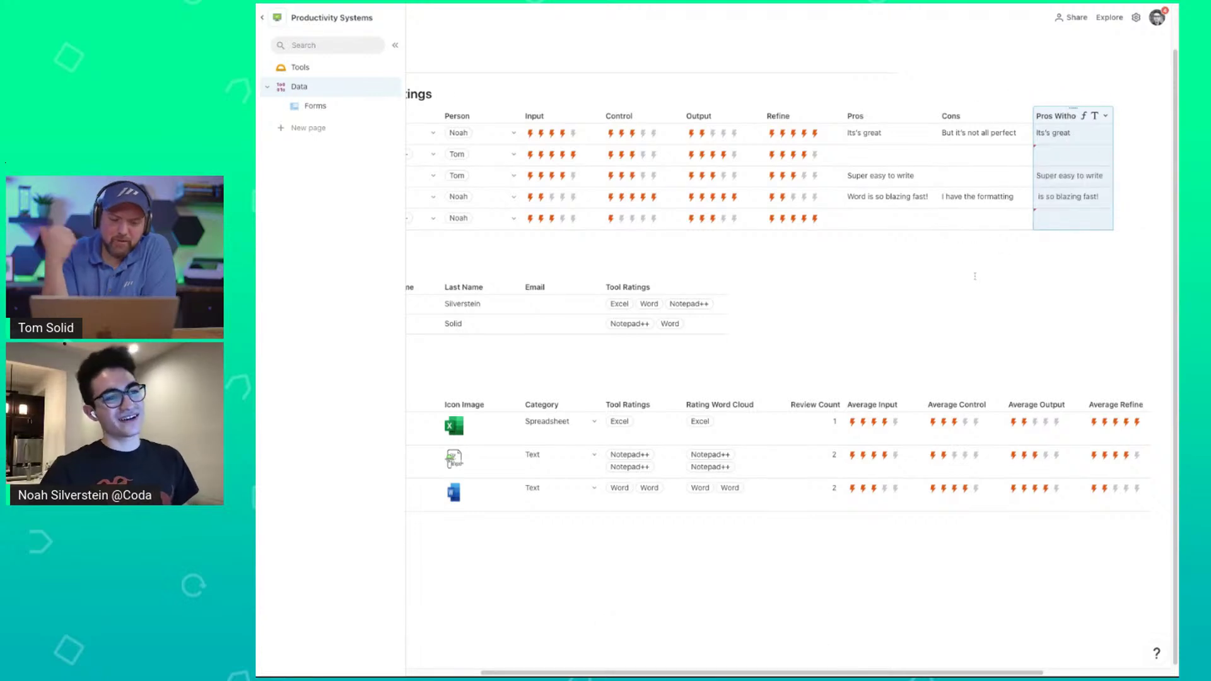
pyautogui.click(351, 70)
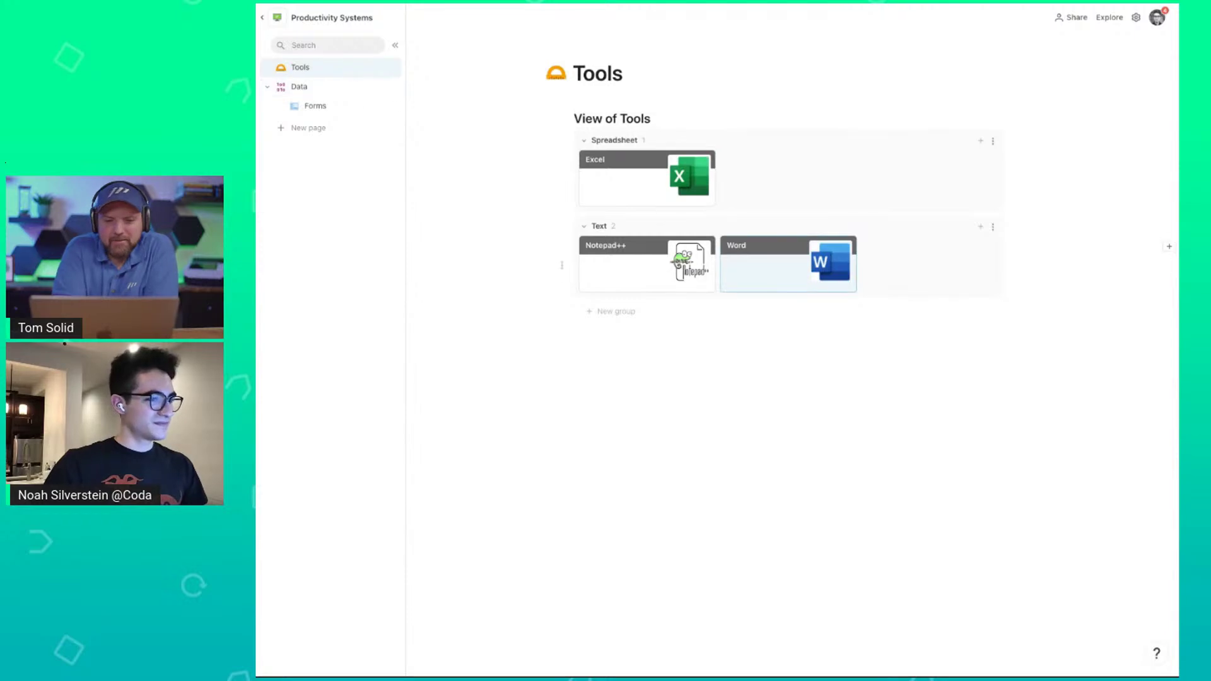
pyautogui.click(739, 270)
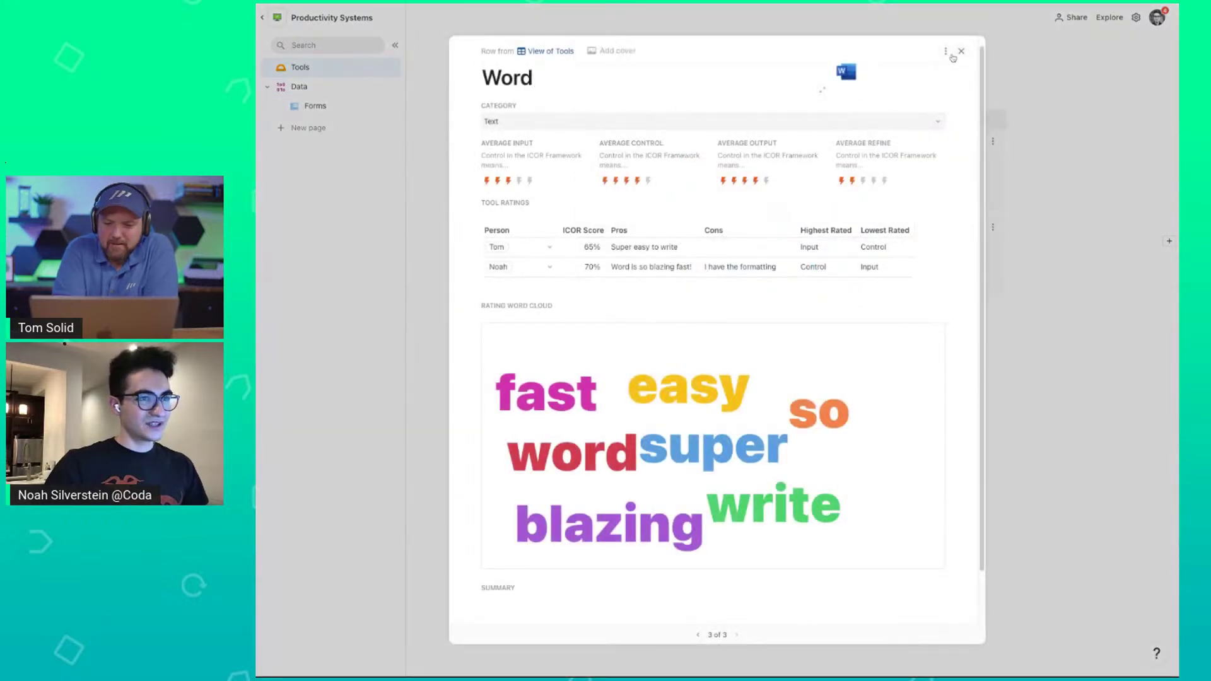
pyautogui.click(906, 316)
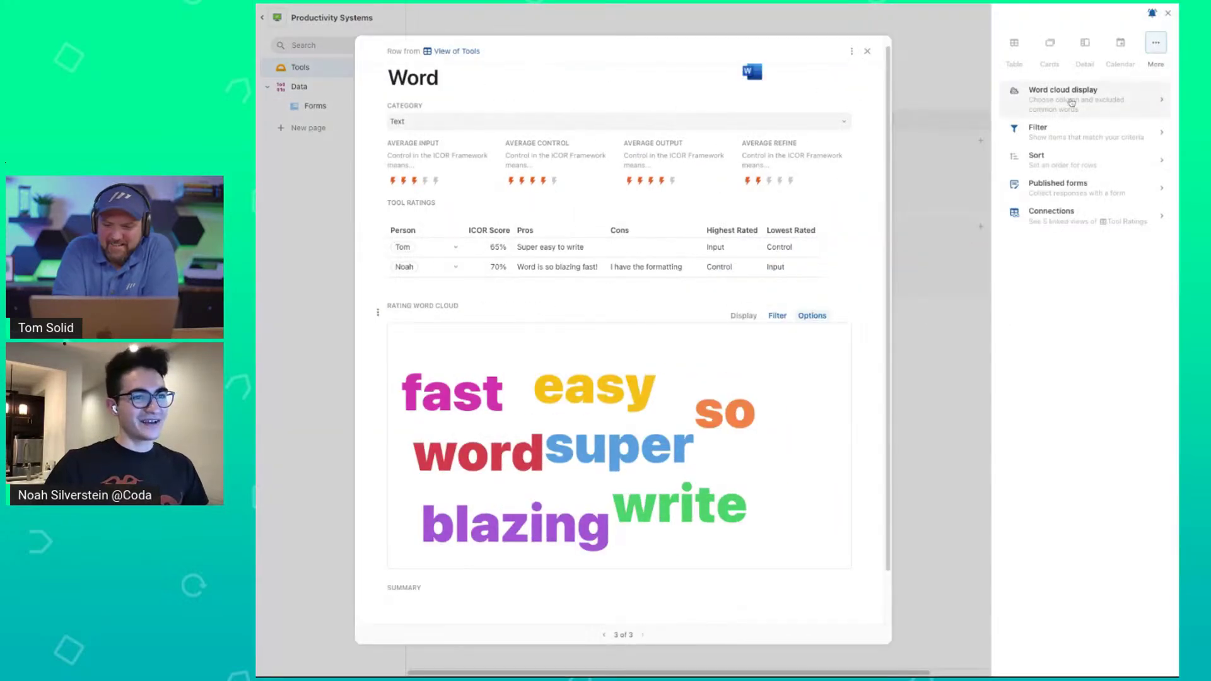
pyautogui.click(1060, 119)
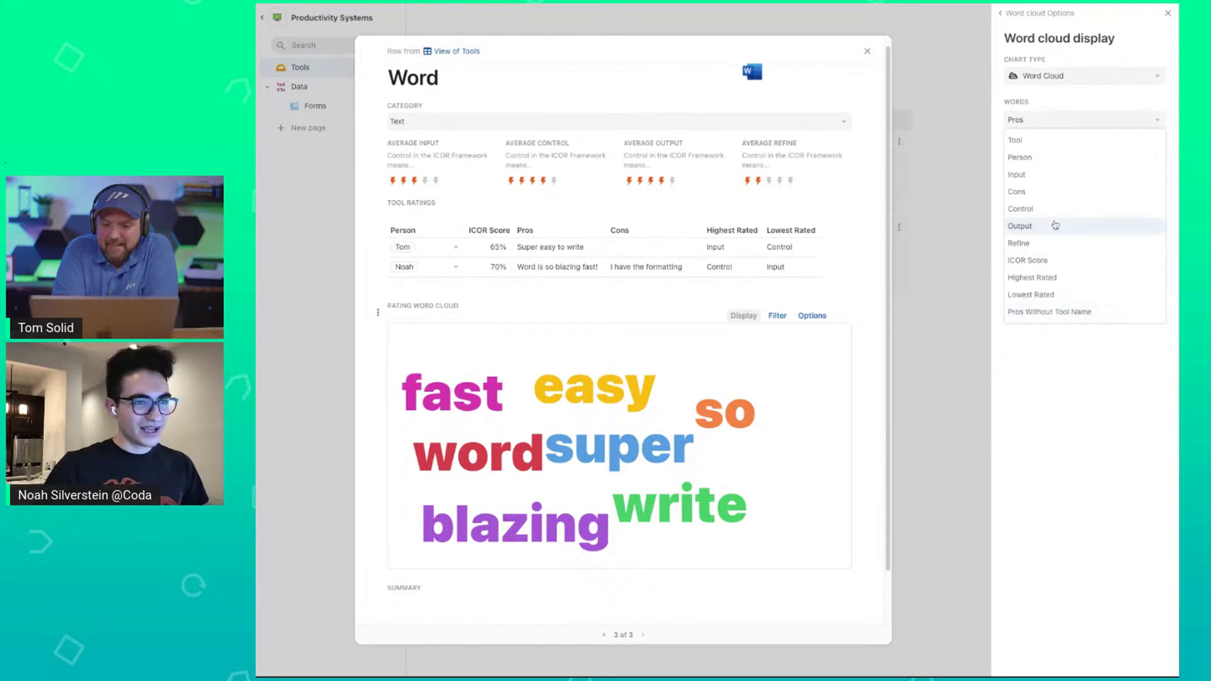
pyautogui.click(1078, 312)
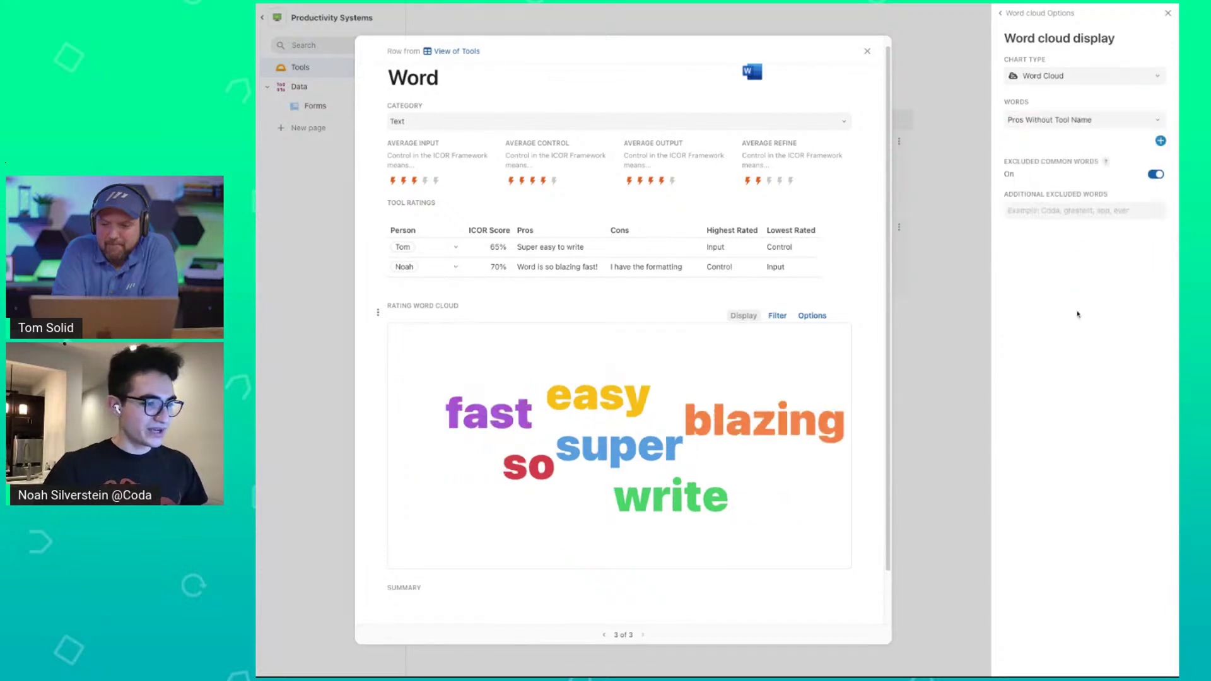
# Switch the exclusion of common words off and back on, and close the word cloud's display settings.
pyautogui.click(1157, 175)
pyautogui.click(1156, 176)
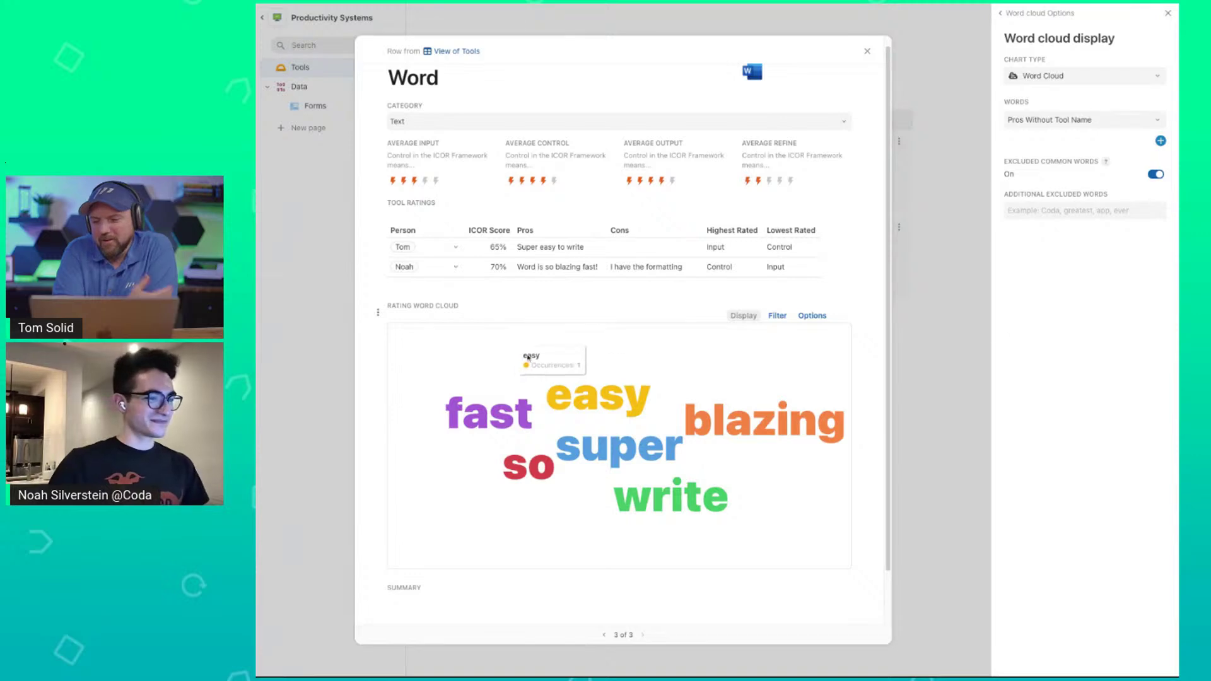
pyautogui.click(1166, 14)
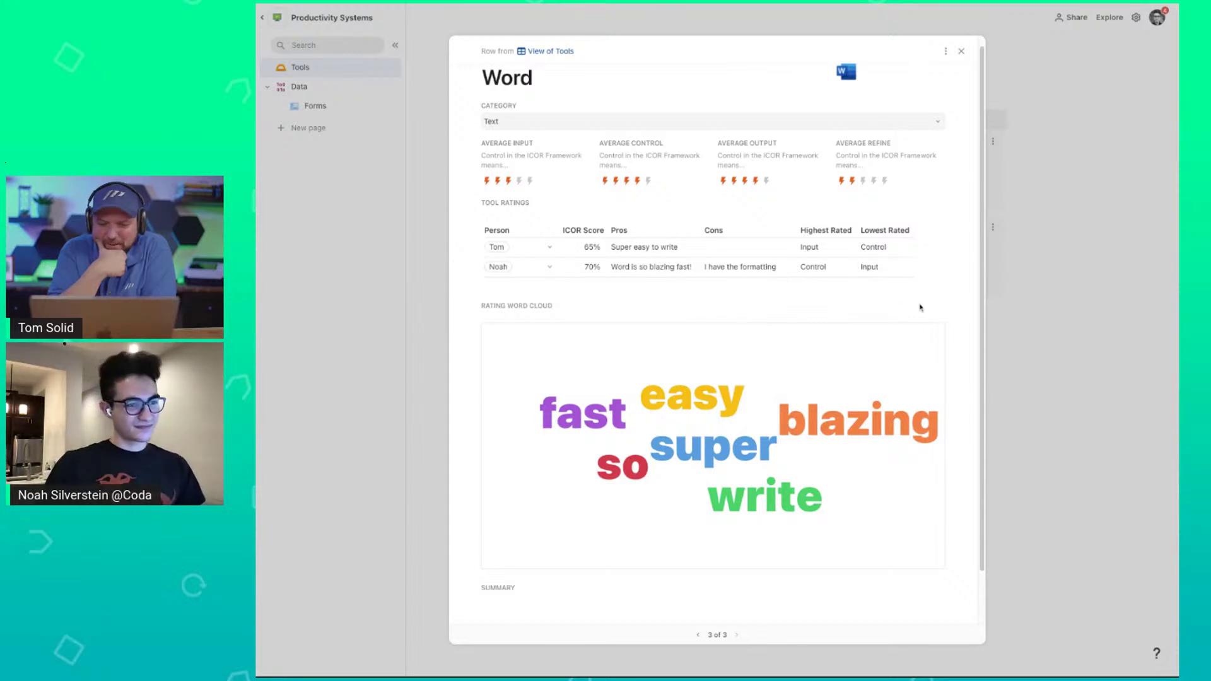
# Insert a word cloud connected to the Tool Ratings table in the Word record's Summary section.
pyautogui.scroll(-1, 819, 311)
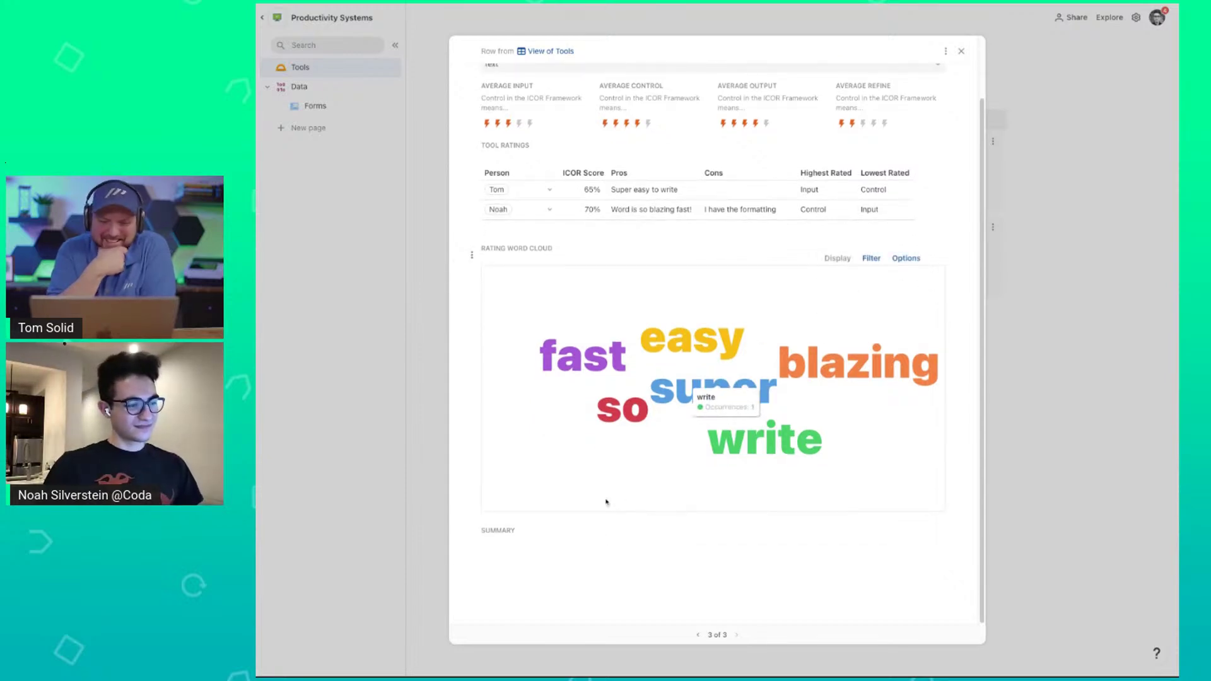
pyautogui.click(633, 574)
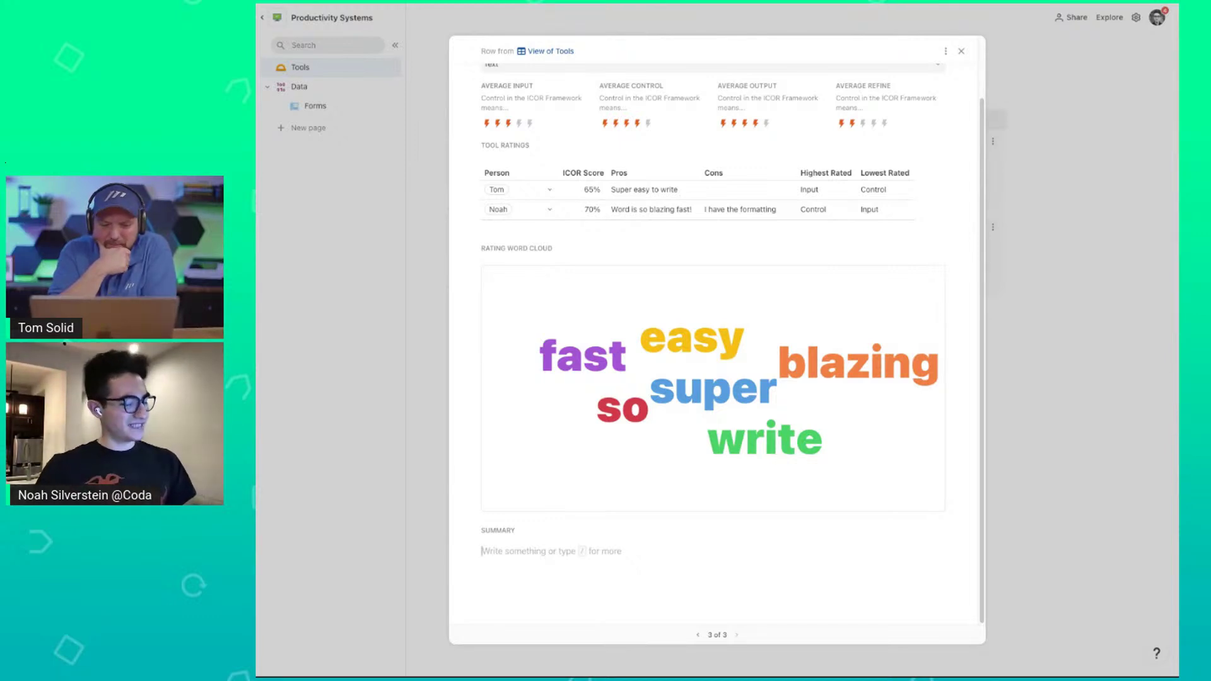
pyautogui.write('/')
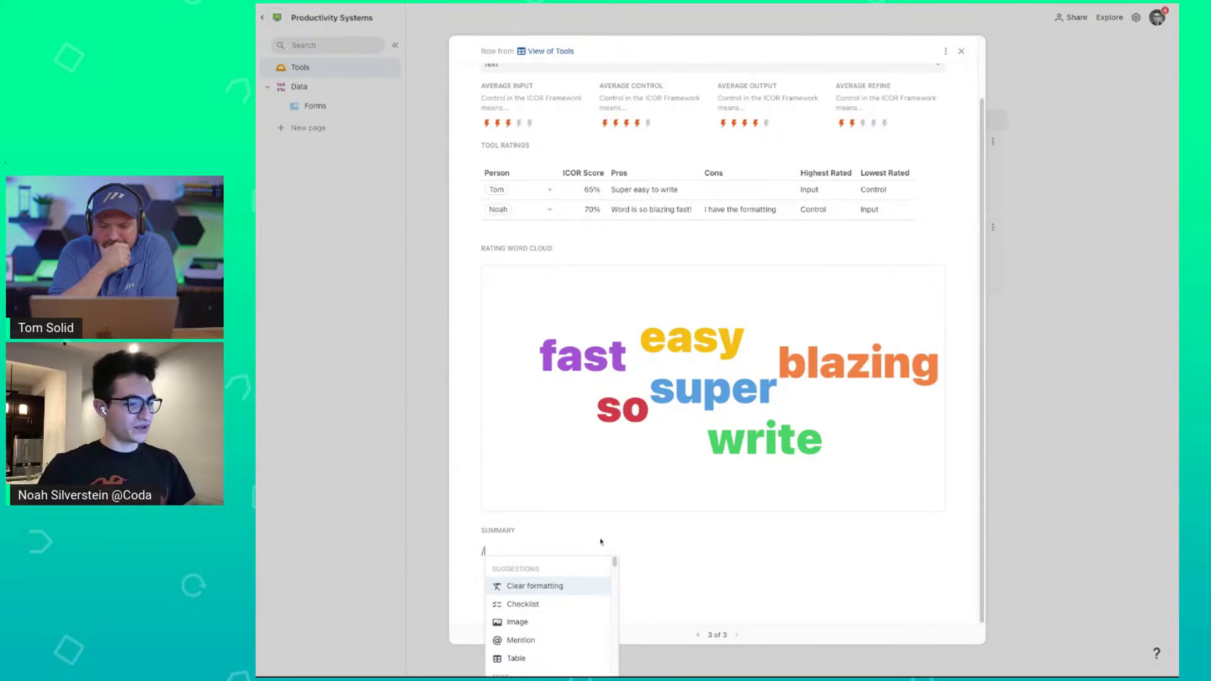
pyautogui.write('char')
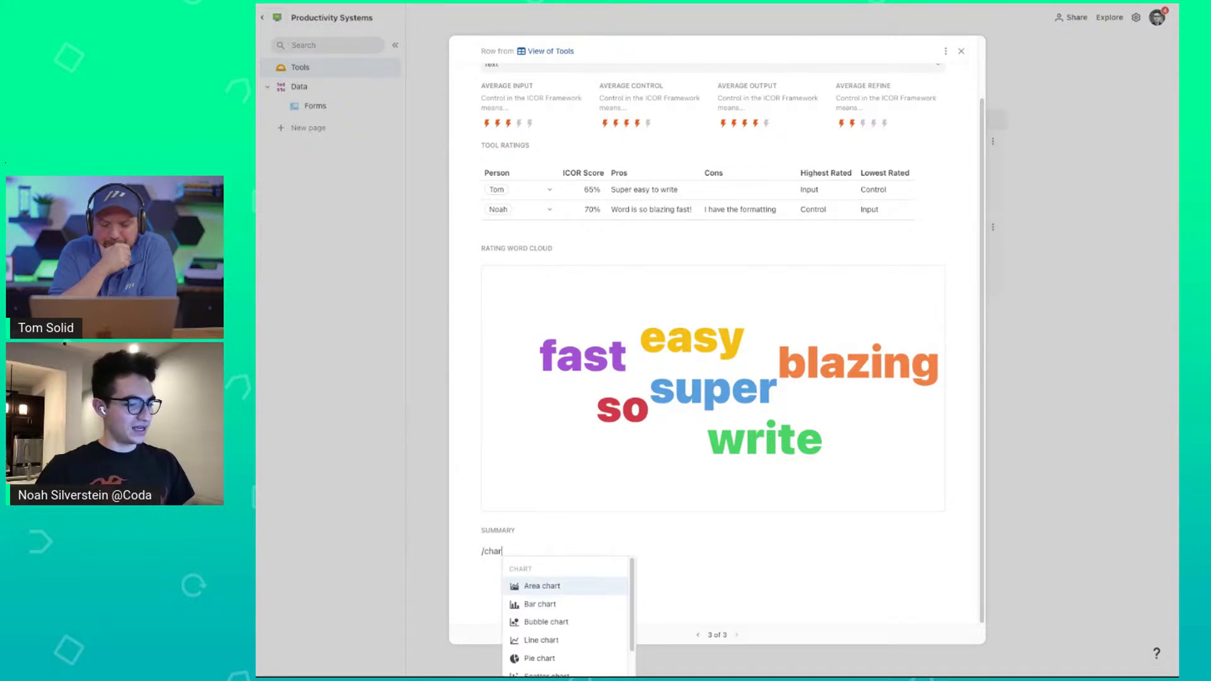
pyautogui.press('Down')
pyautogui.press('Down')
pyautogui.press('Down')
pyautogui.press('Down')
pyautogui.press('Down')
pyautogui.press('Down')
pyautogui.press('Up')
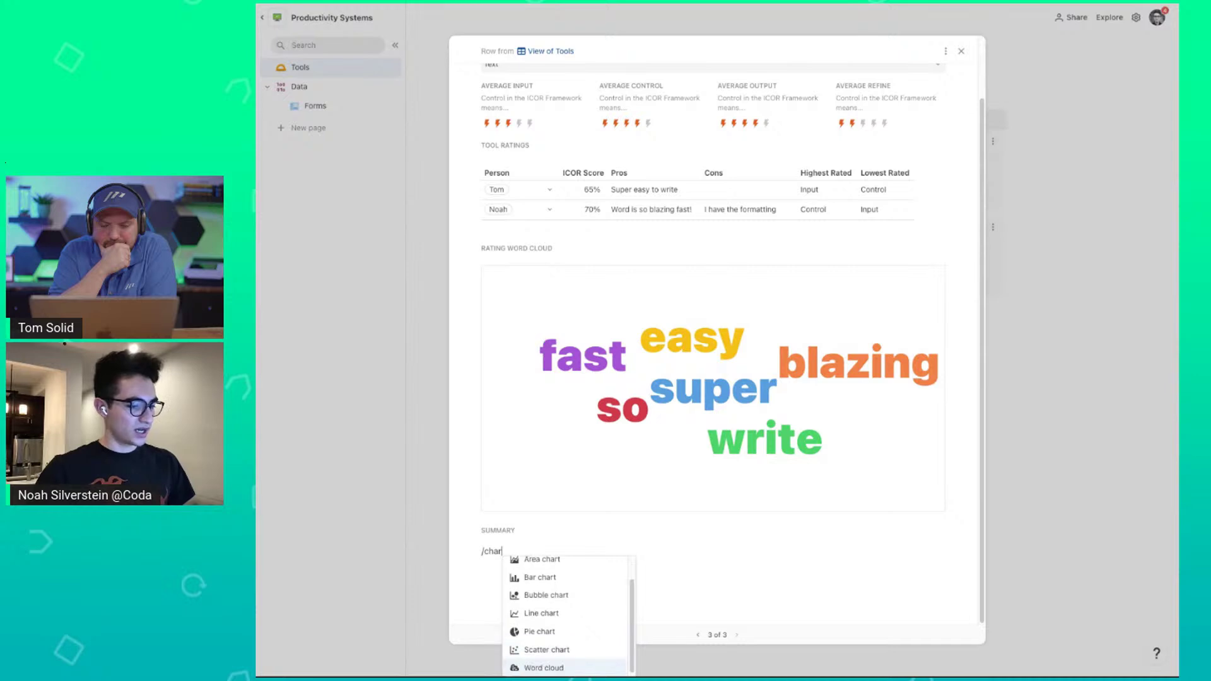
pyautogui.press('Down')
pyautogui.press('Down')
pyautogui.press('Up')
pyautogui.press('Return')
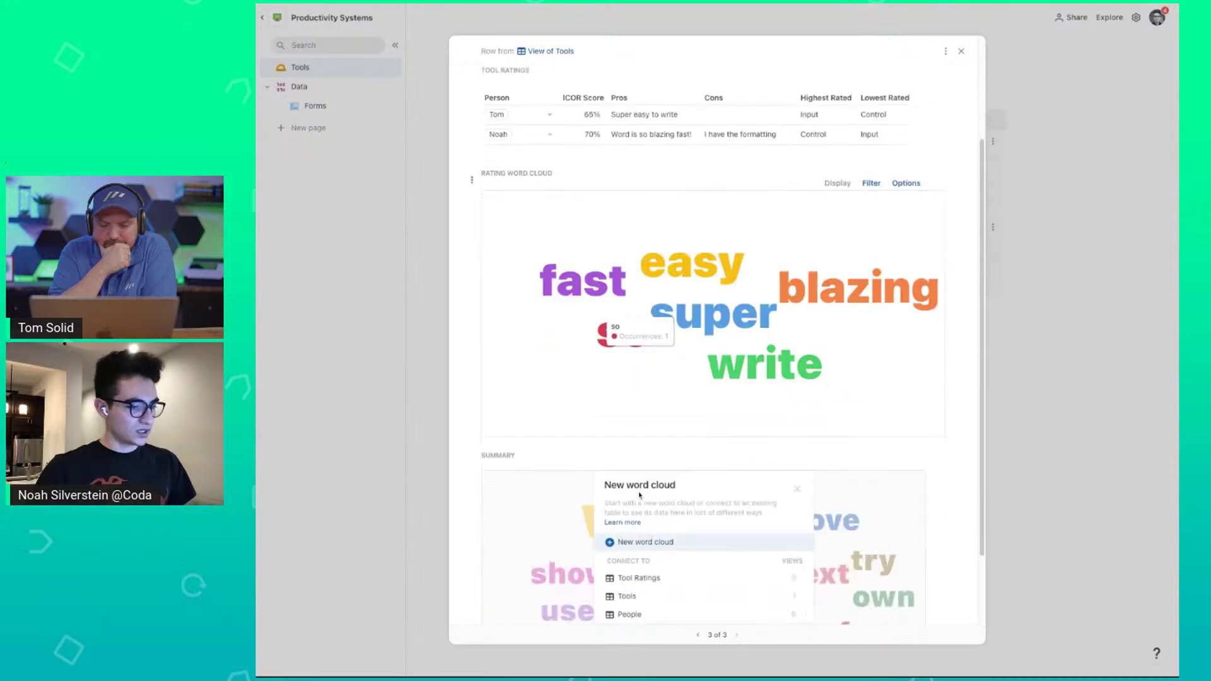
pyautogui.click(650, 488)
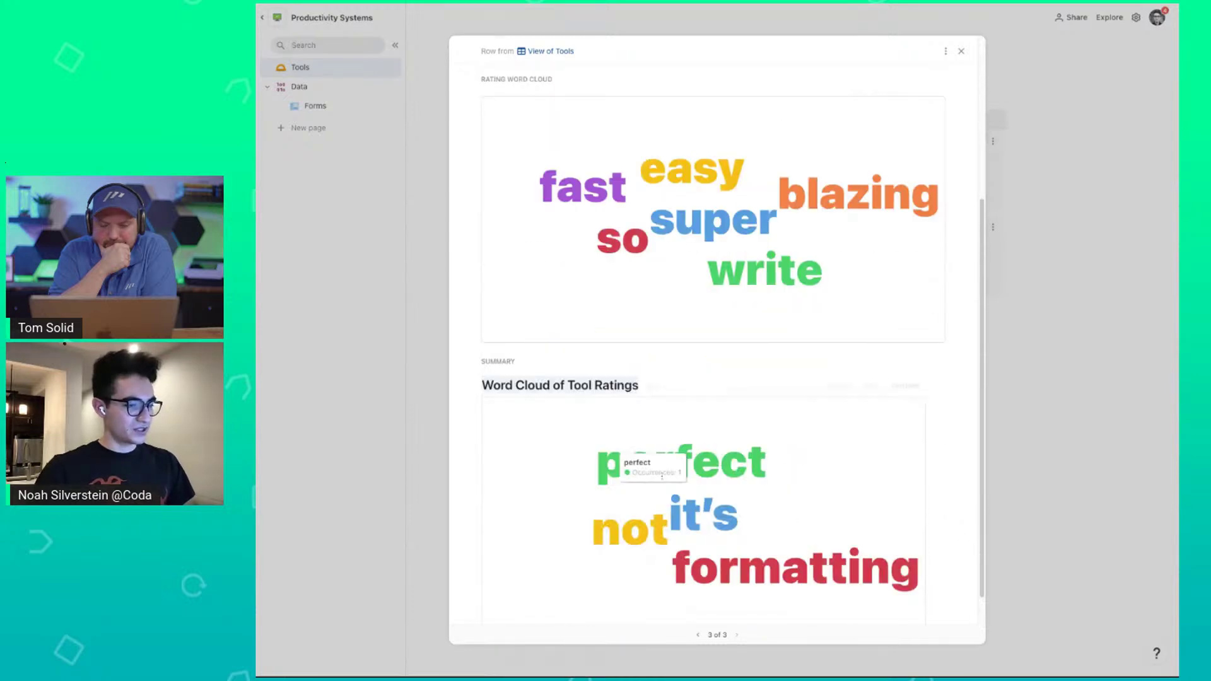
pyautogui.press('Escape')
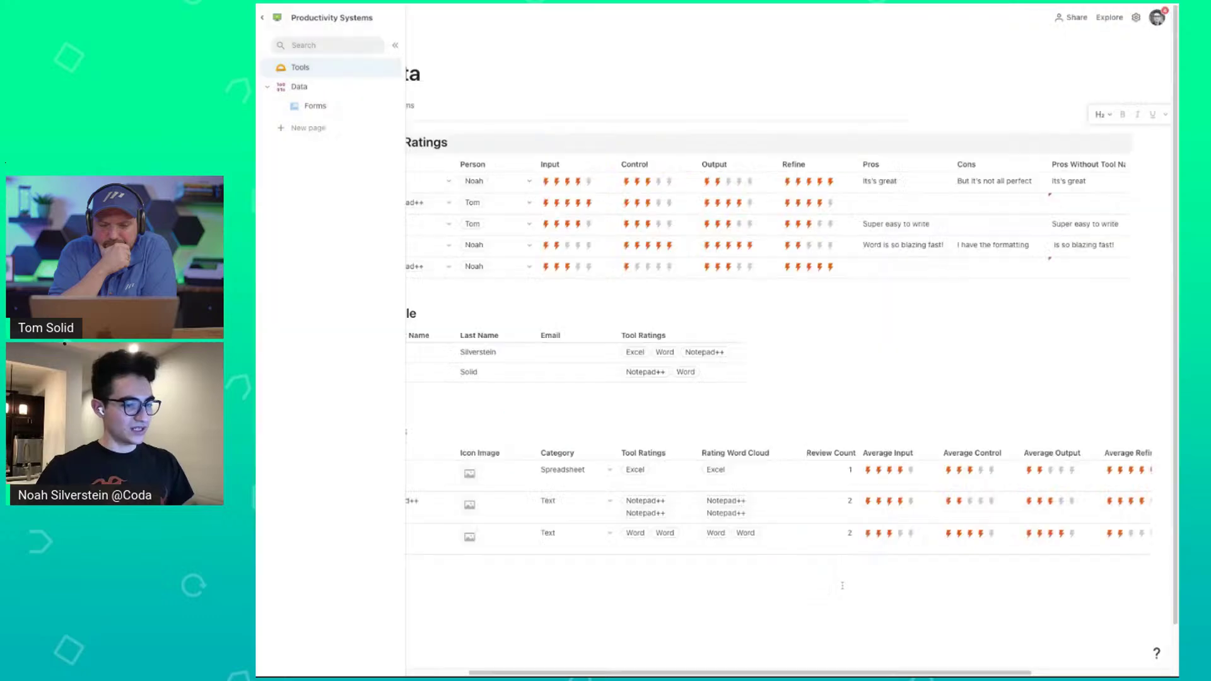
# Reopen the Word record from the Tools page and insert a second Tool Ratings word cloud below the first in the Summary.
pyautogui.click(360, 67)
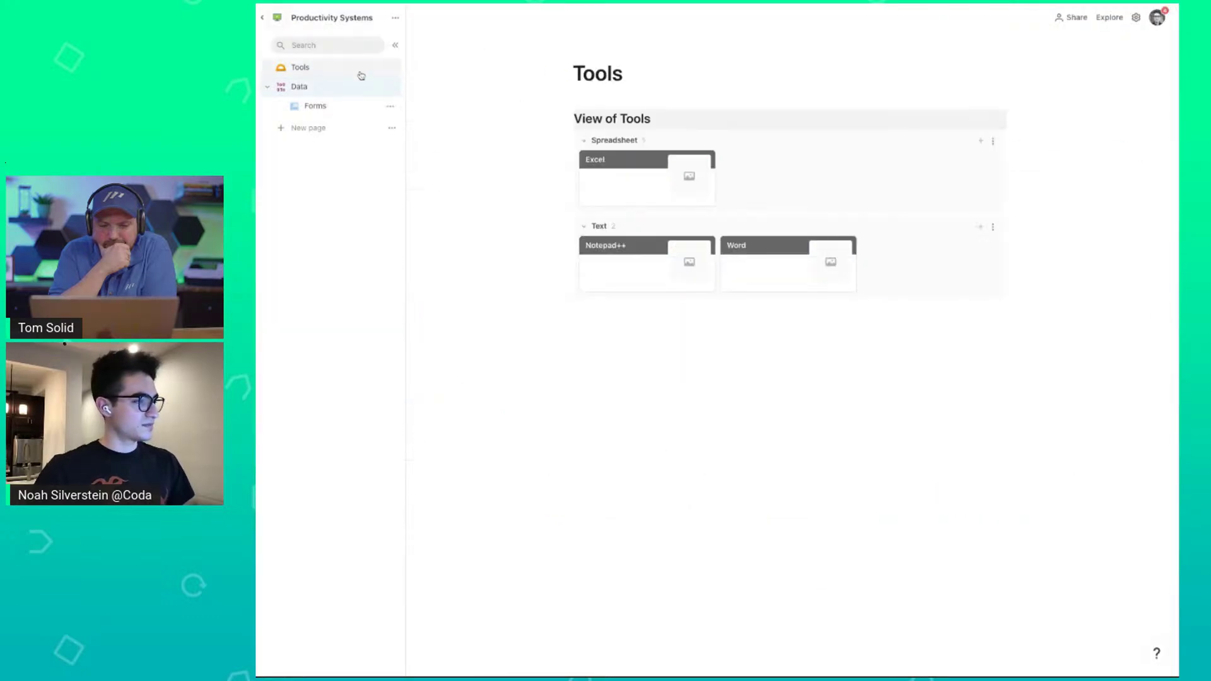
pyautogui.click(763, 270)
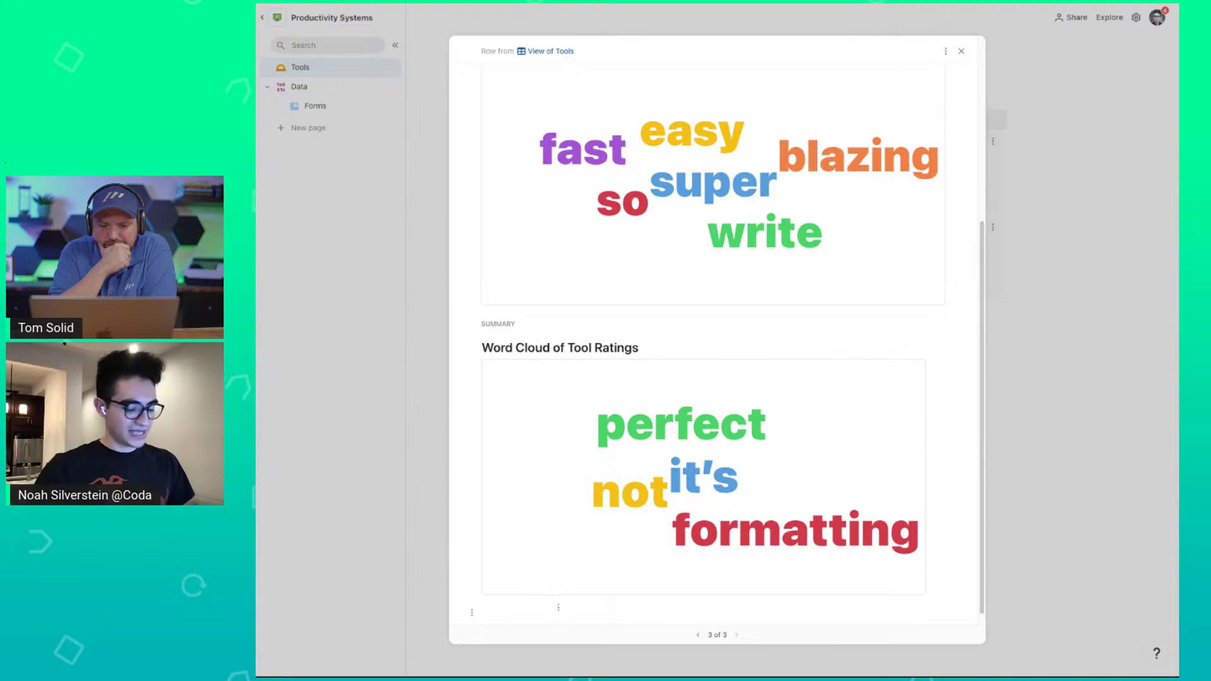
pyautogui.write('/word')
pyautogui.press('Return')
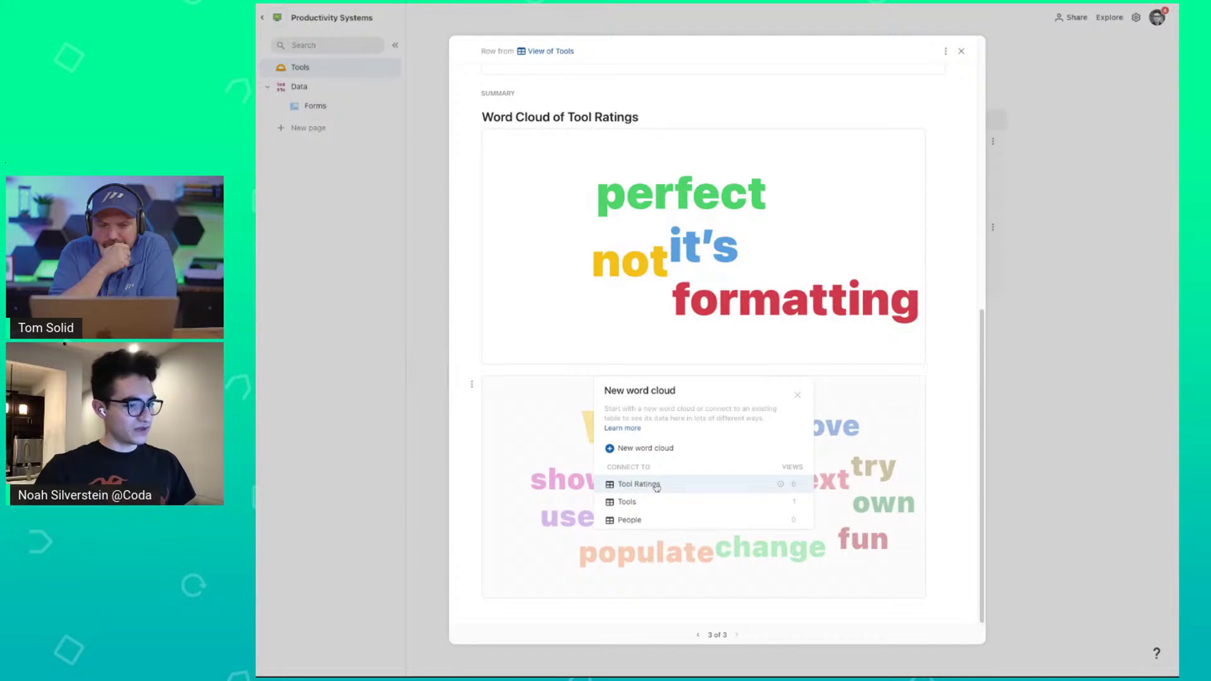
pyautogui.click(656, 485)
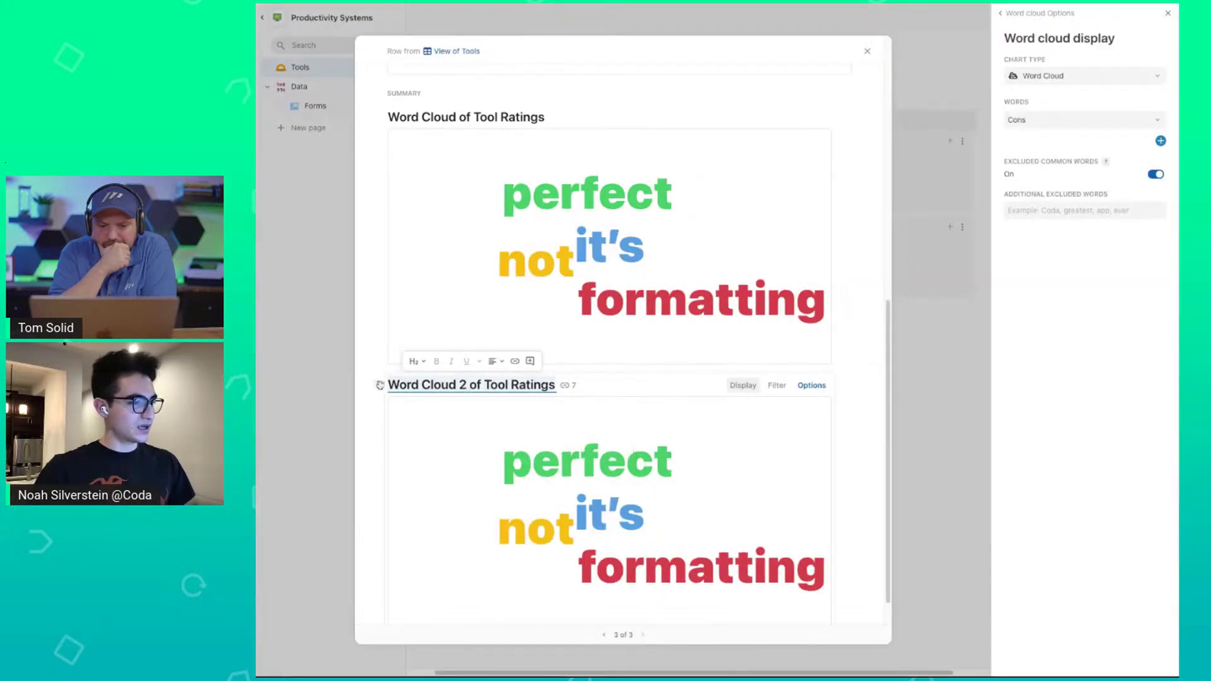
# Reopen the Word record from the Tools page and place the second Summary word cloud beside the first one.
pyautogui.click(299, 86)
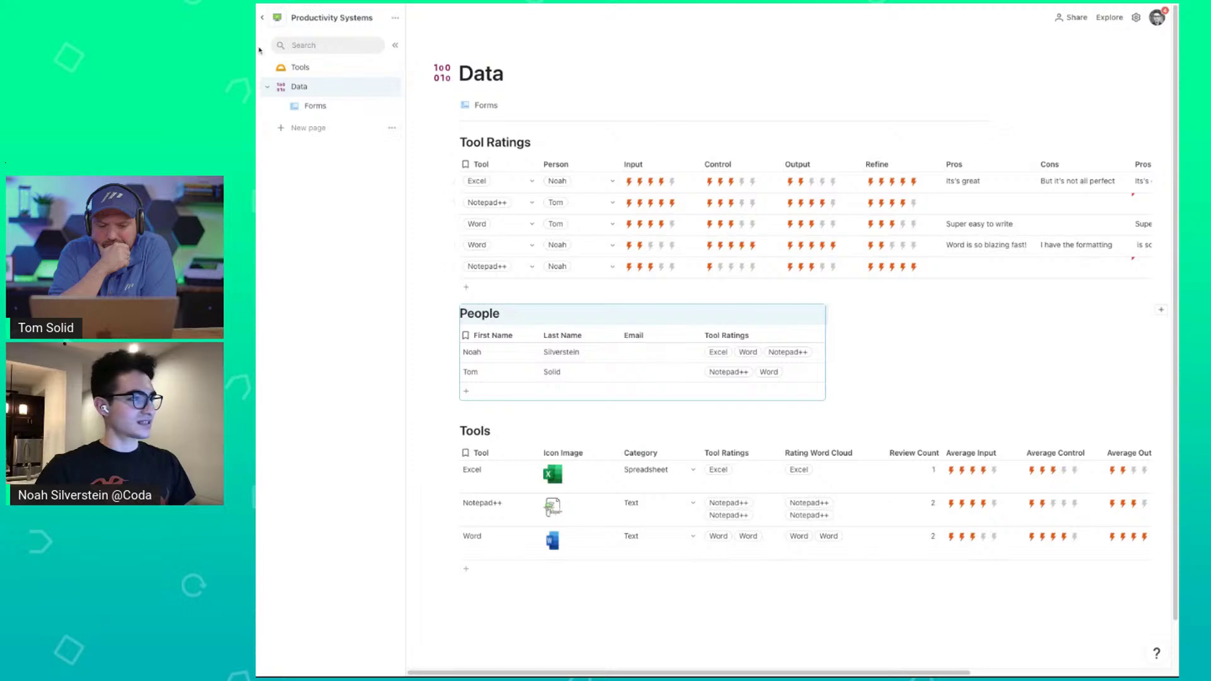
pyautogui.click(296, 66)
pyautogui.click(774, 273)
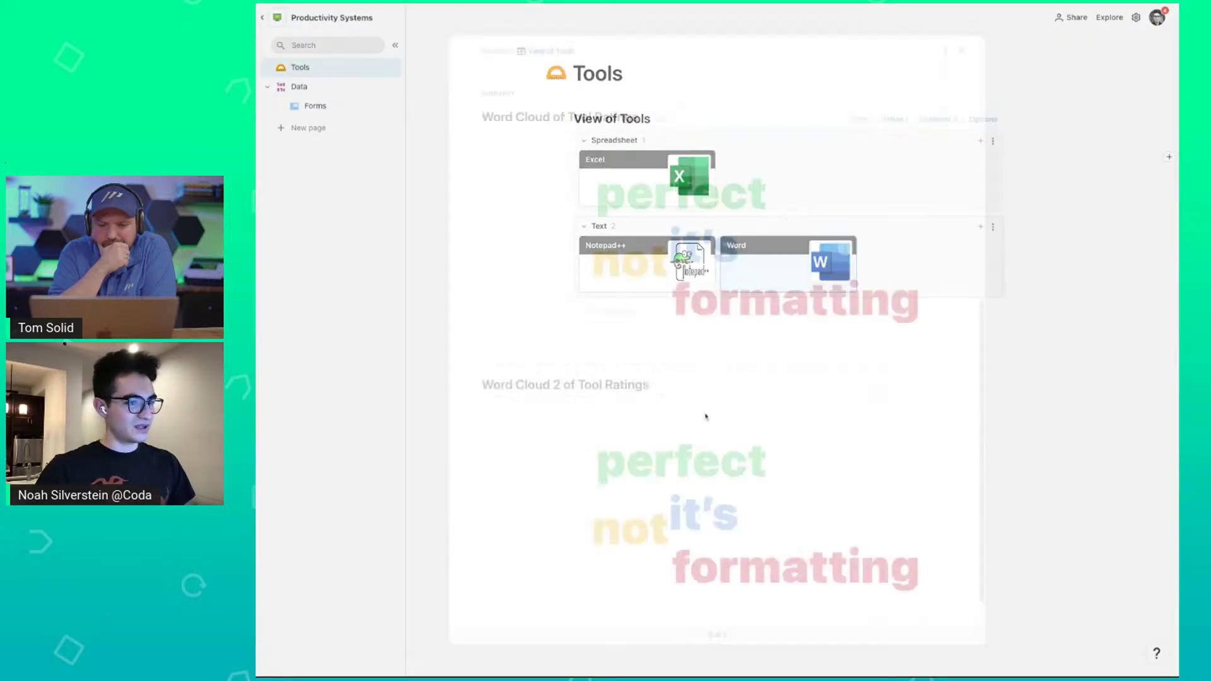
pyautogui.scroll(-10, 535, 441)
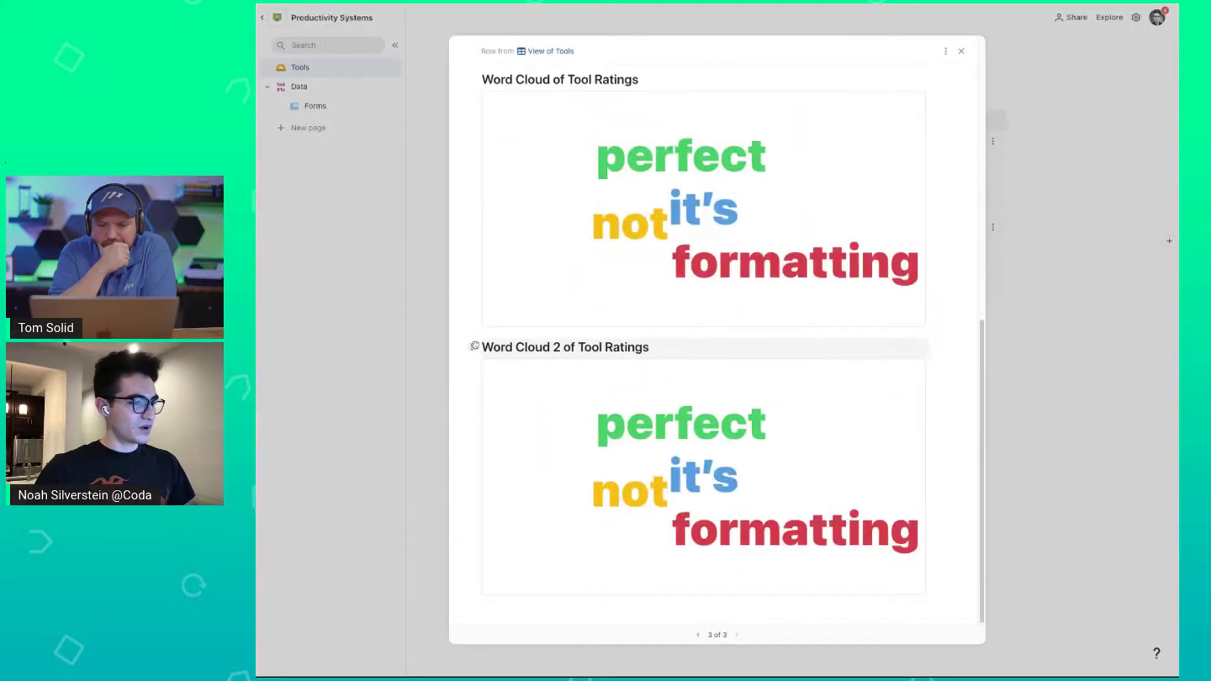
pyautogui.moveTo(474, 346); pyautogui.dragTo(957, 206)
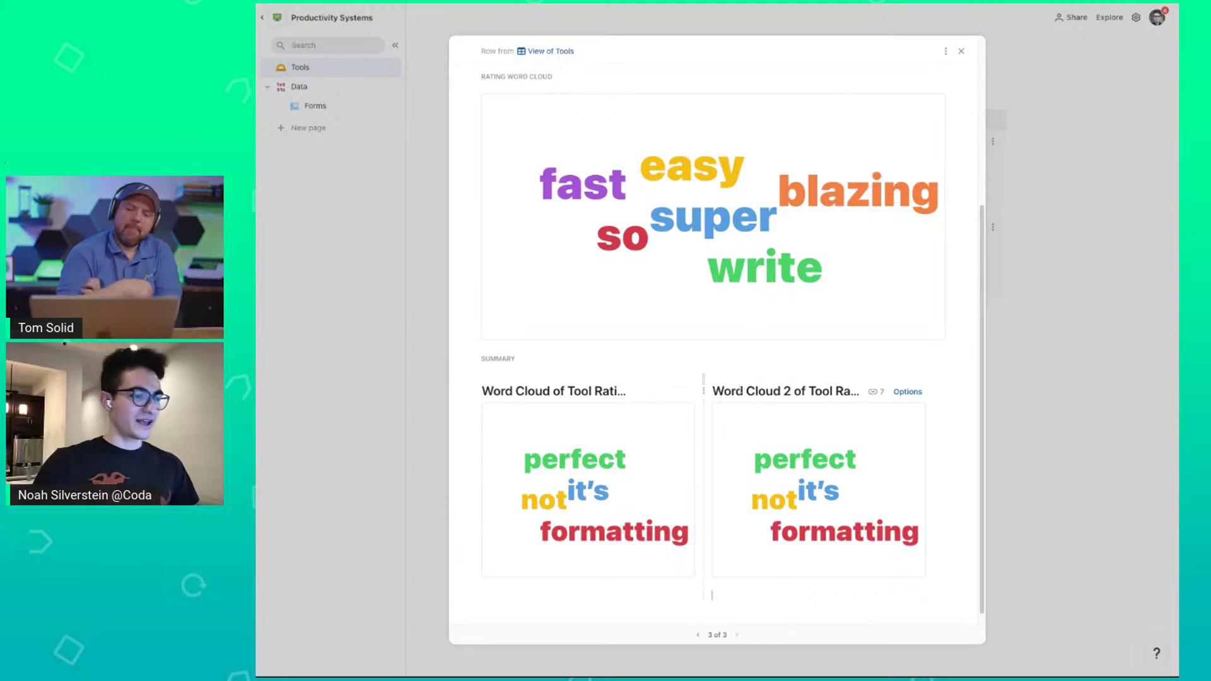
# Reopen the Word record from the Tools page and delete both Tool Ratings word clouds from its Summary section.
pyautogui.click(353, 87)
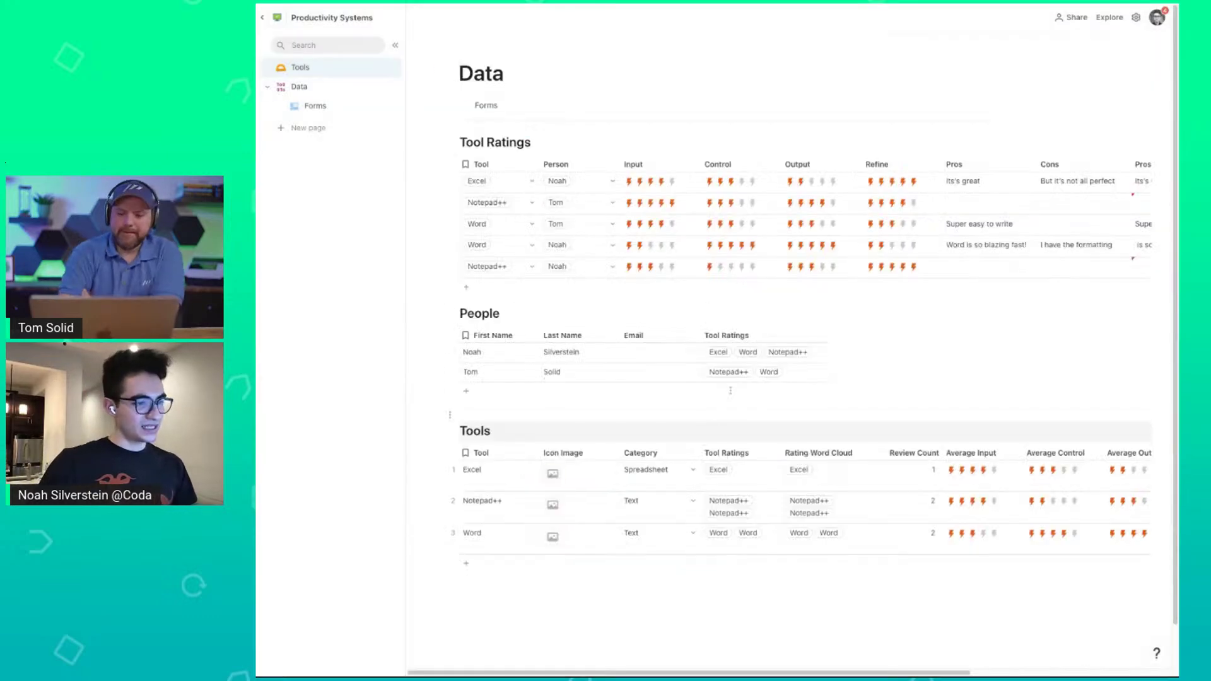
pyautogui.click(324, 68)
pyautogui.click(759, 271)
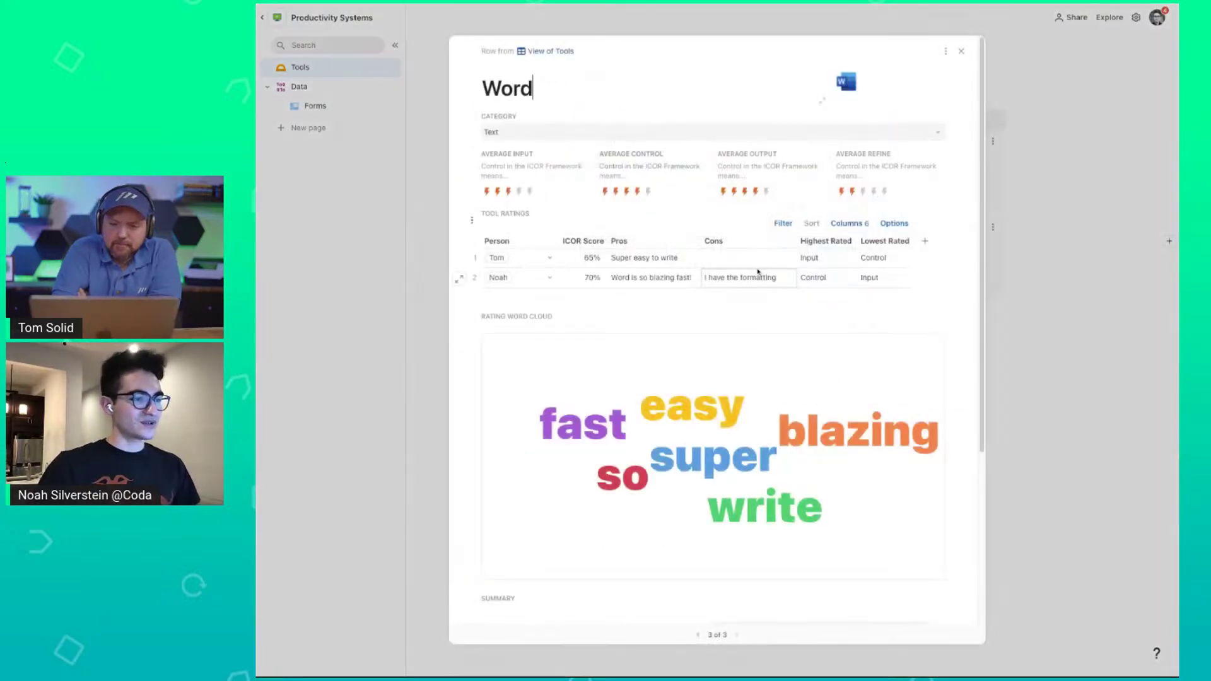
pyautogui.scroll(-4, 701, 412)
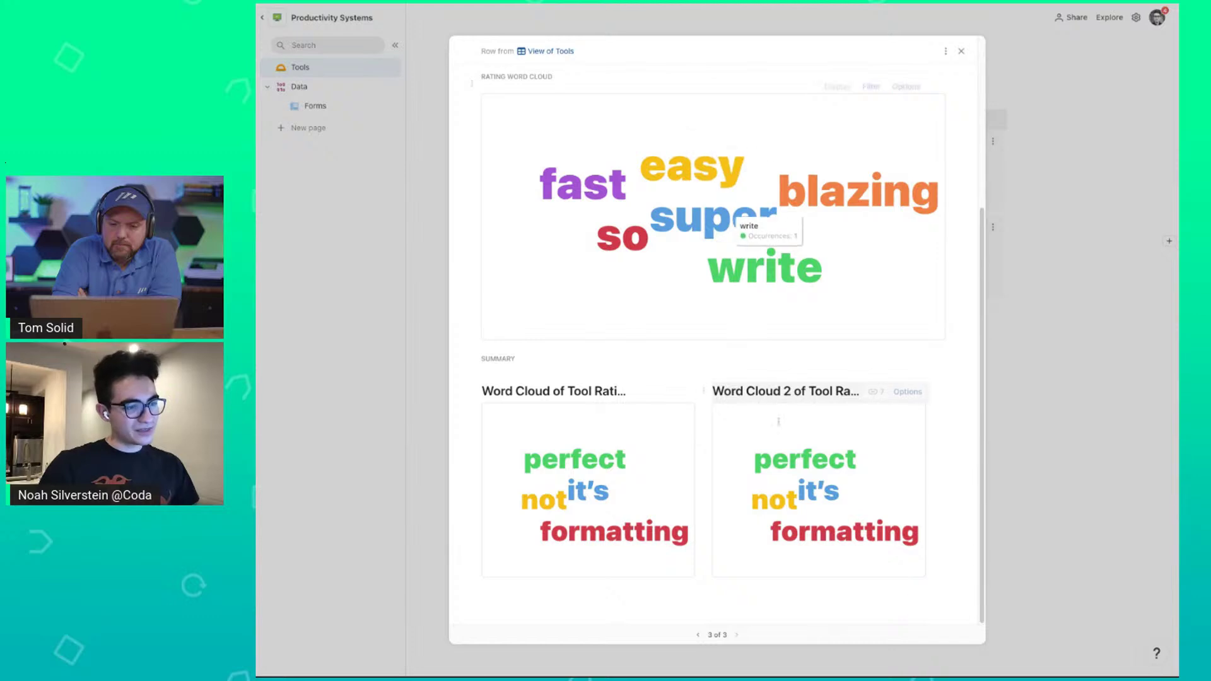
pyautogui.click(703, 391)
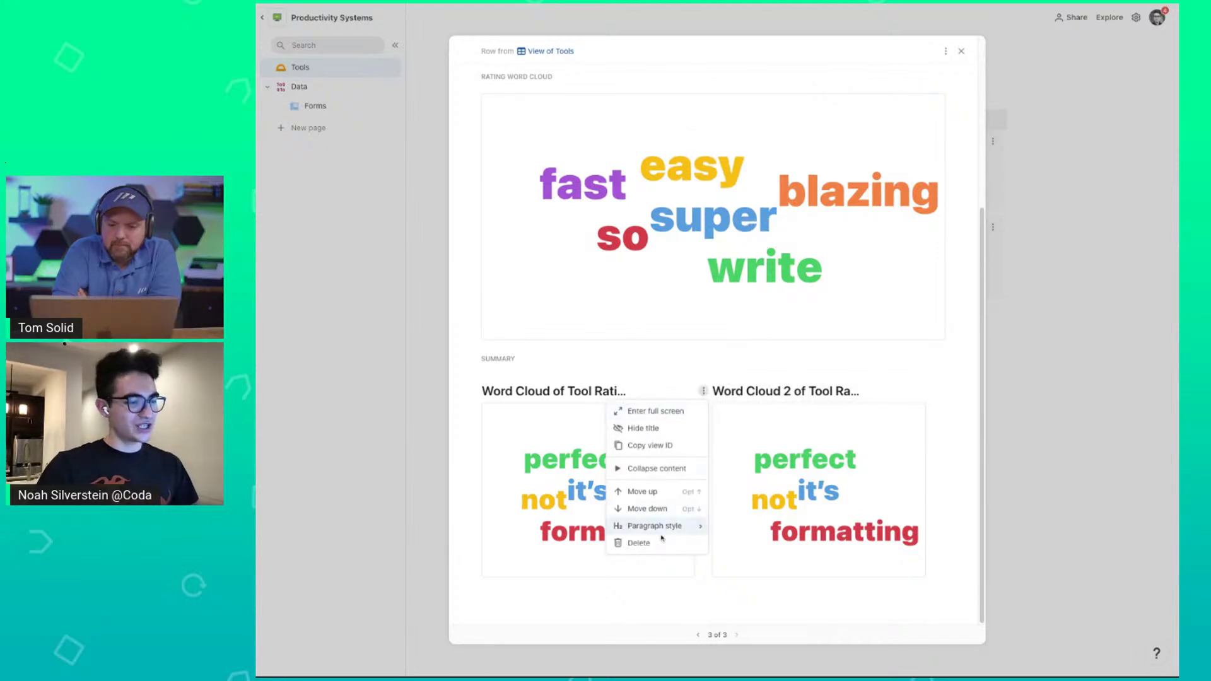
pyautogui.click(661, 543)
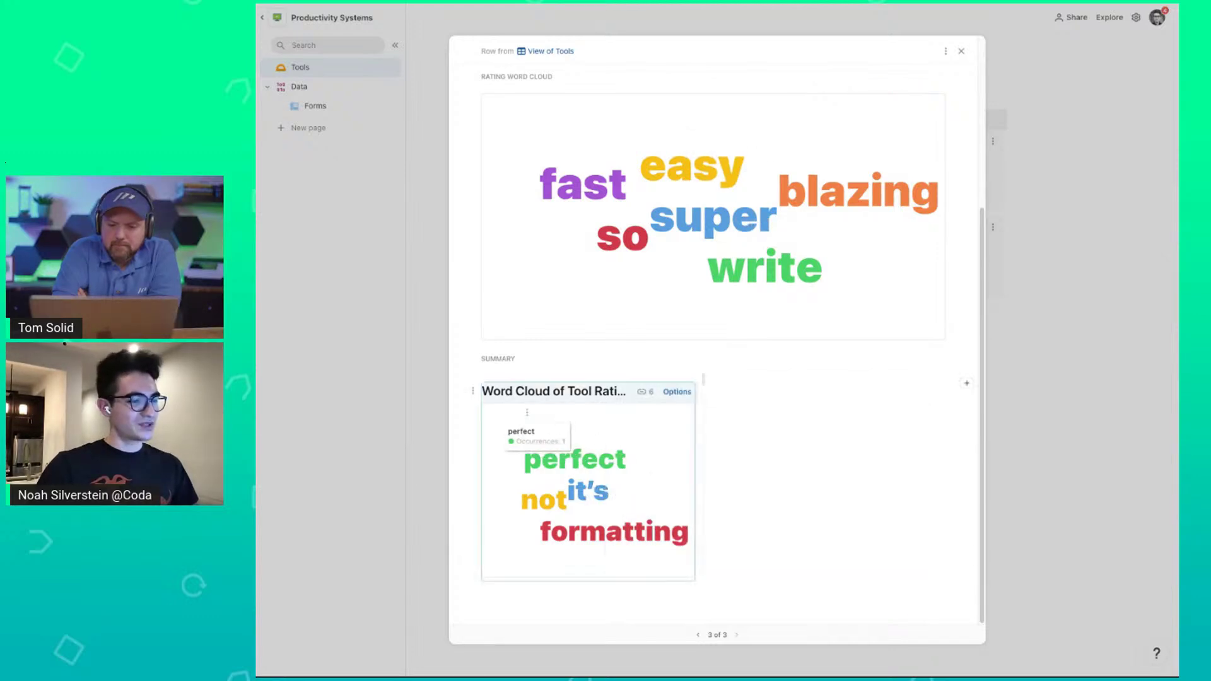
pyautogui.click(473, 390)
pyautogui.click(441, 543)
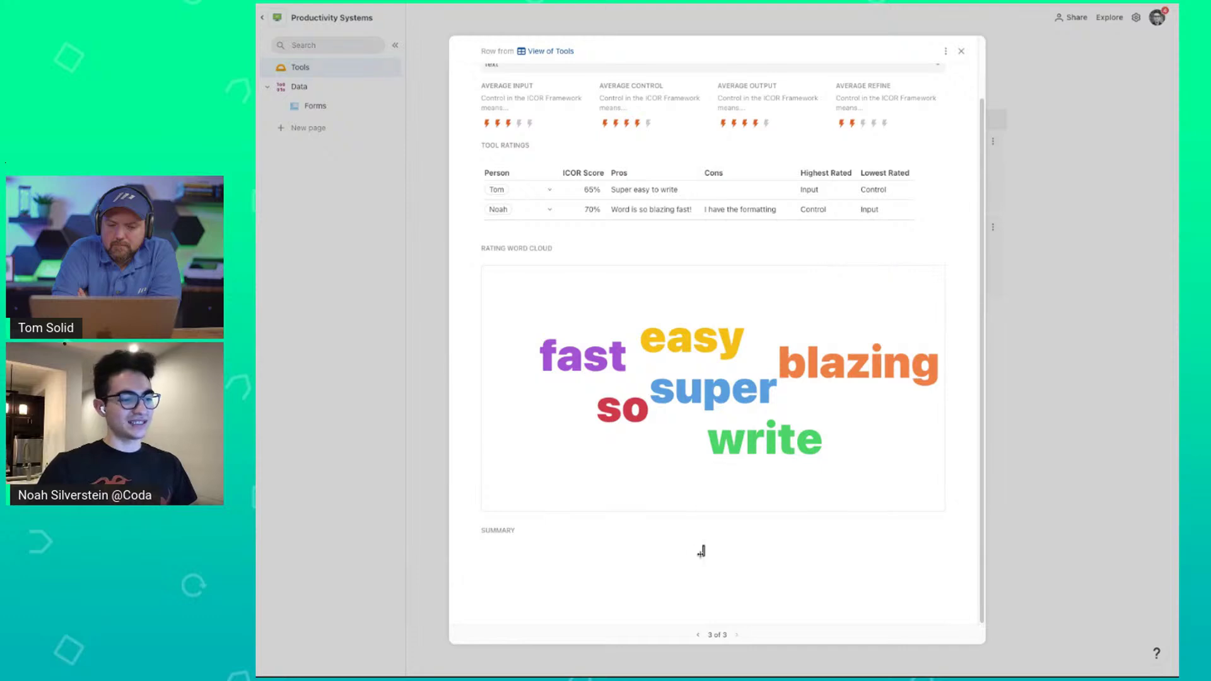
pyautogui.click(711, 559)
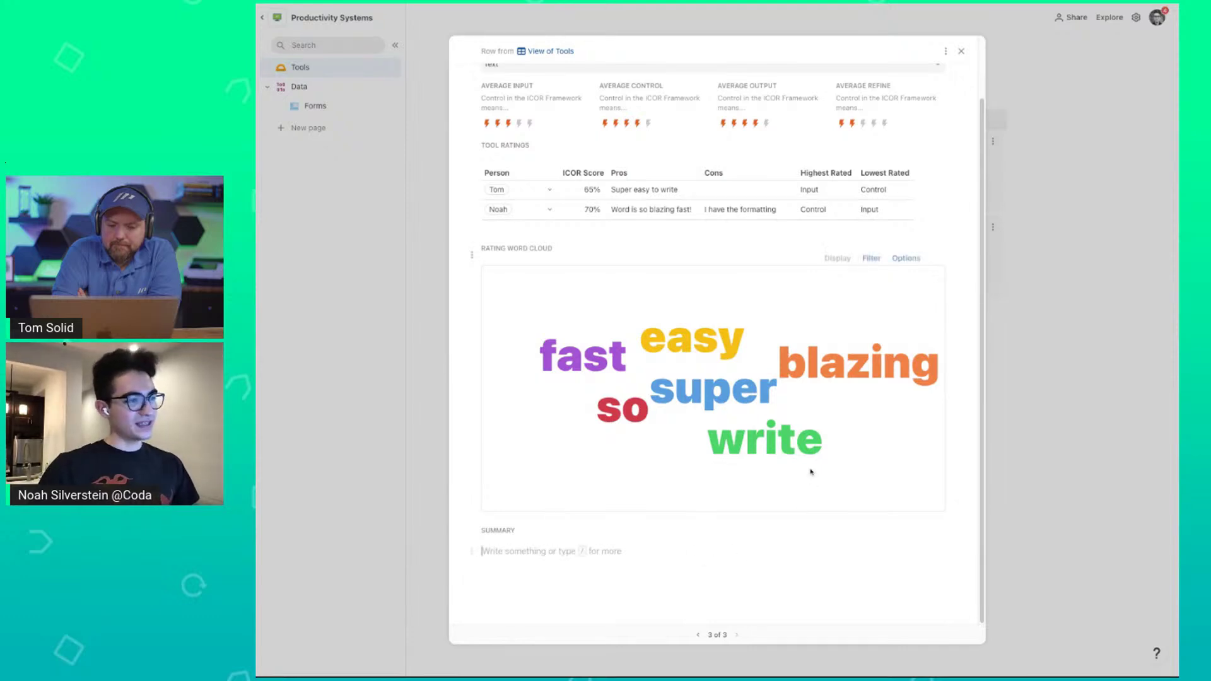
# Switch the Word record's Rating Word Cloud view to a chart.
pyautogui.scroll(1, 812, 448)
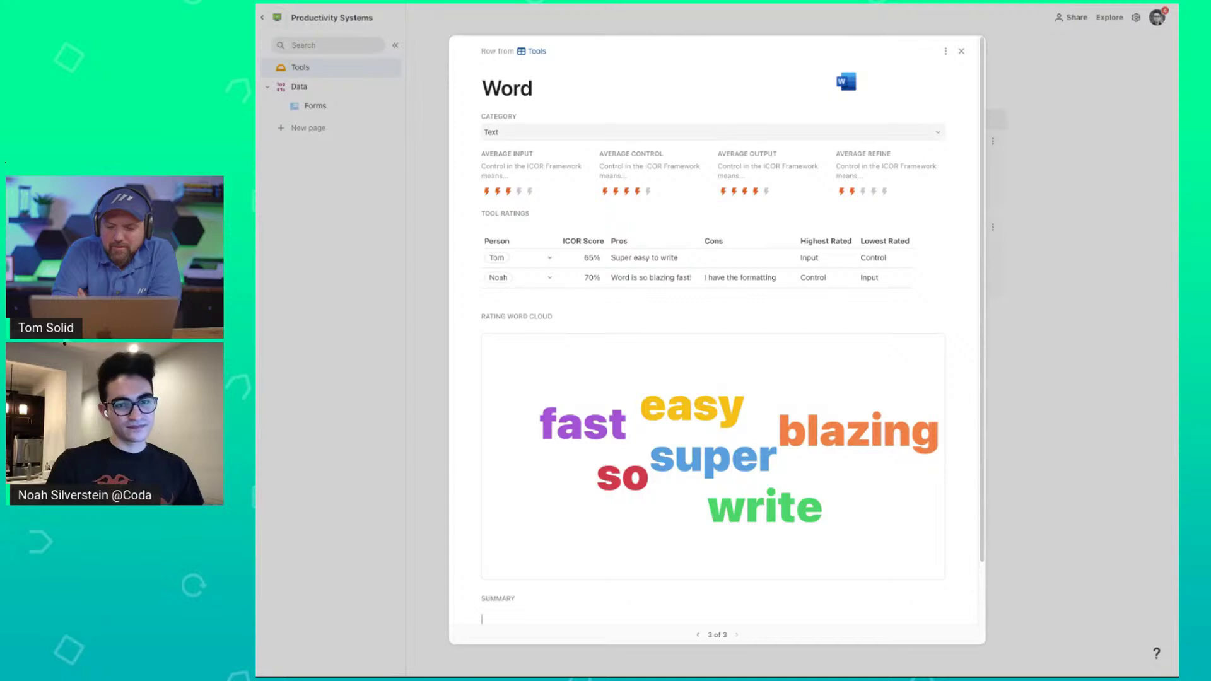
pyautogui.moveTo(692, 411)
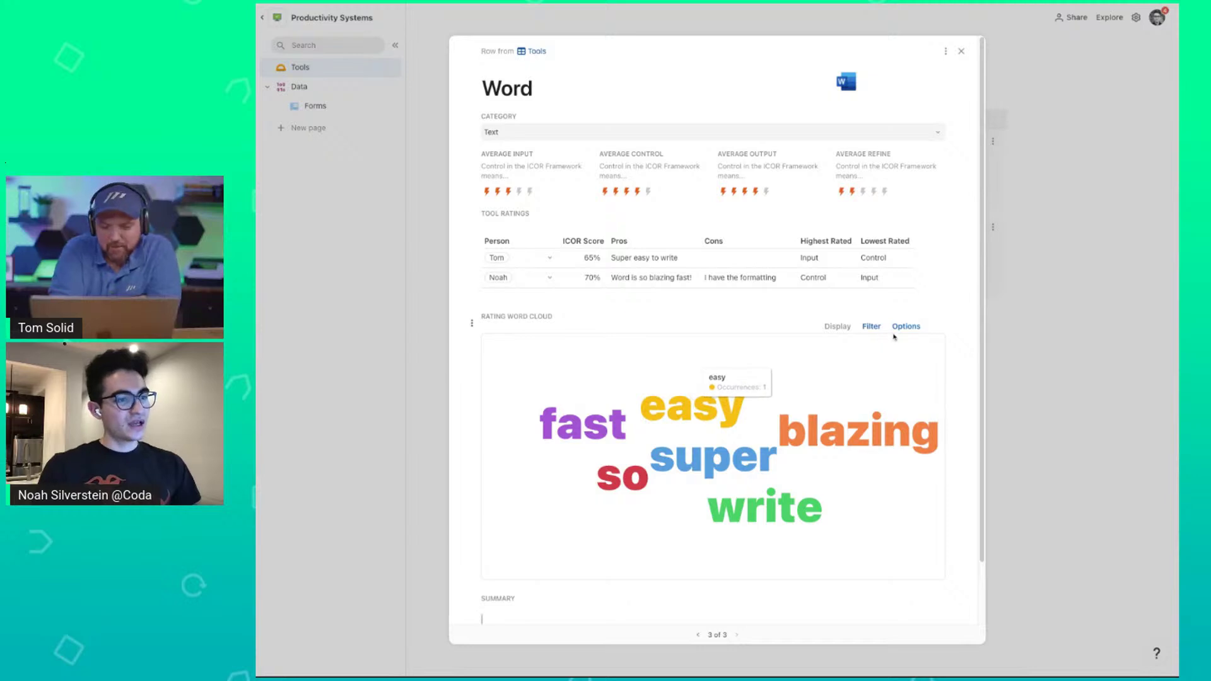
pyautogui.click(903, 326)
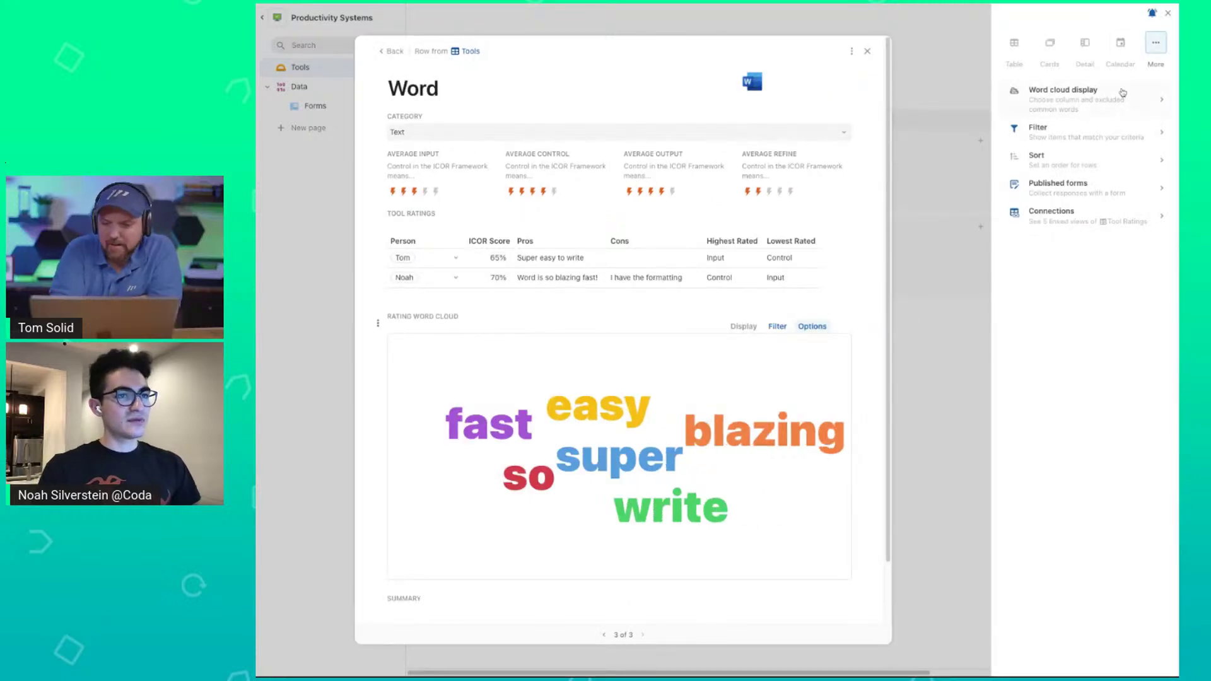
pyautogui.click(1164, 49)
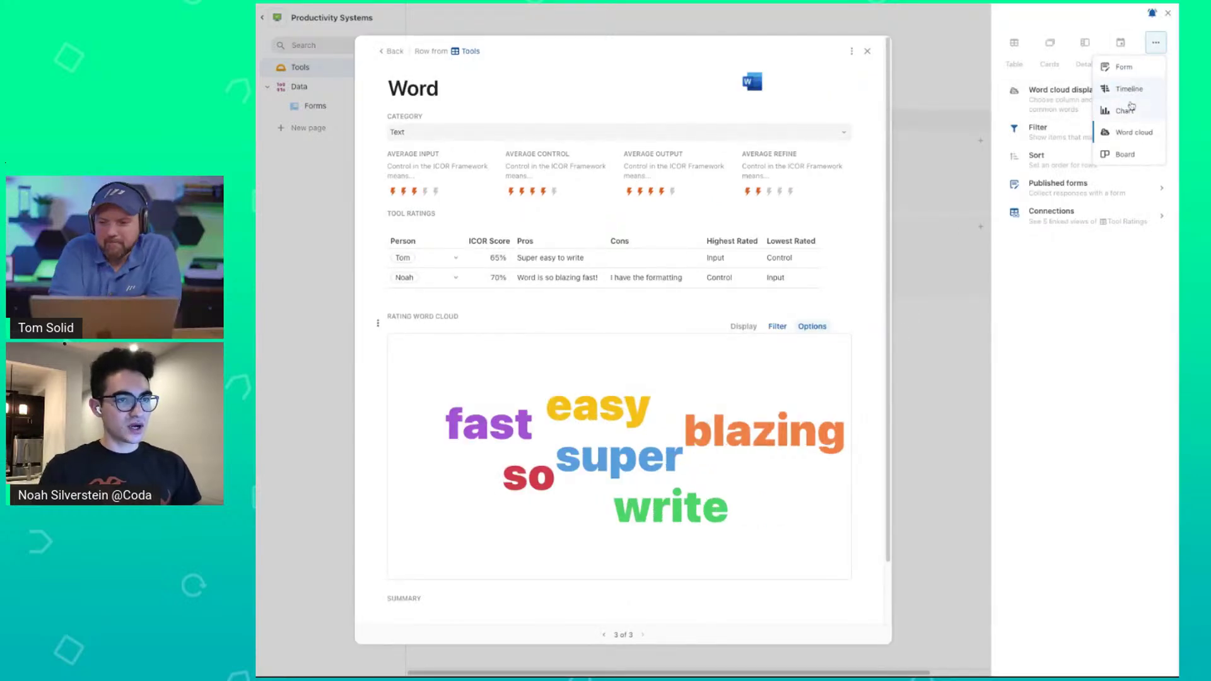
pyautogui.click(1131, 109)
# Zoom in on the chart's bars and reset the zoom, and return the view to a word cloud.
pyautogui.moveTo(479, 358); pyautogui.dragTo(697, 473)
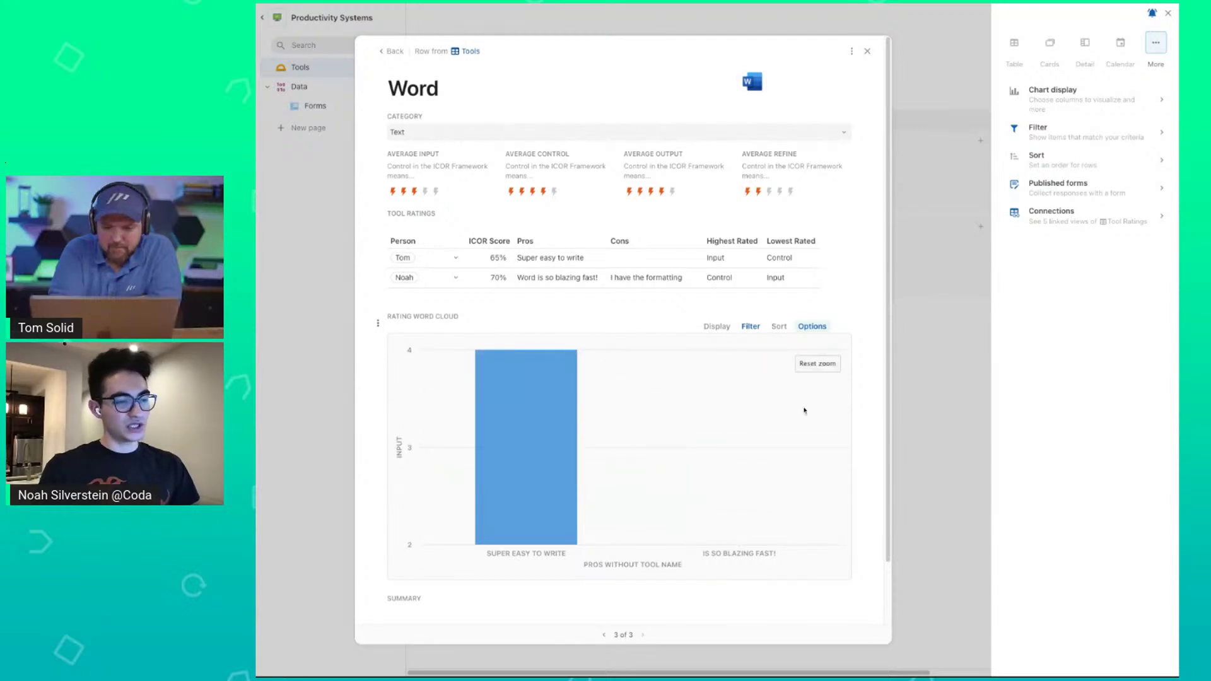
pyautogui.click(829, 367)
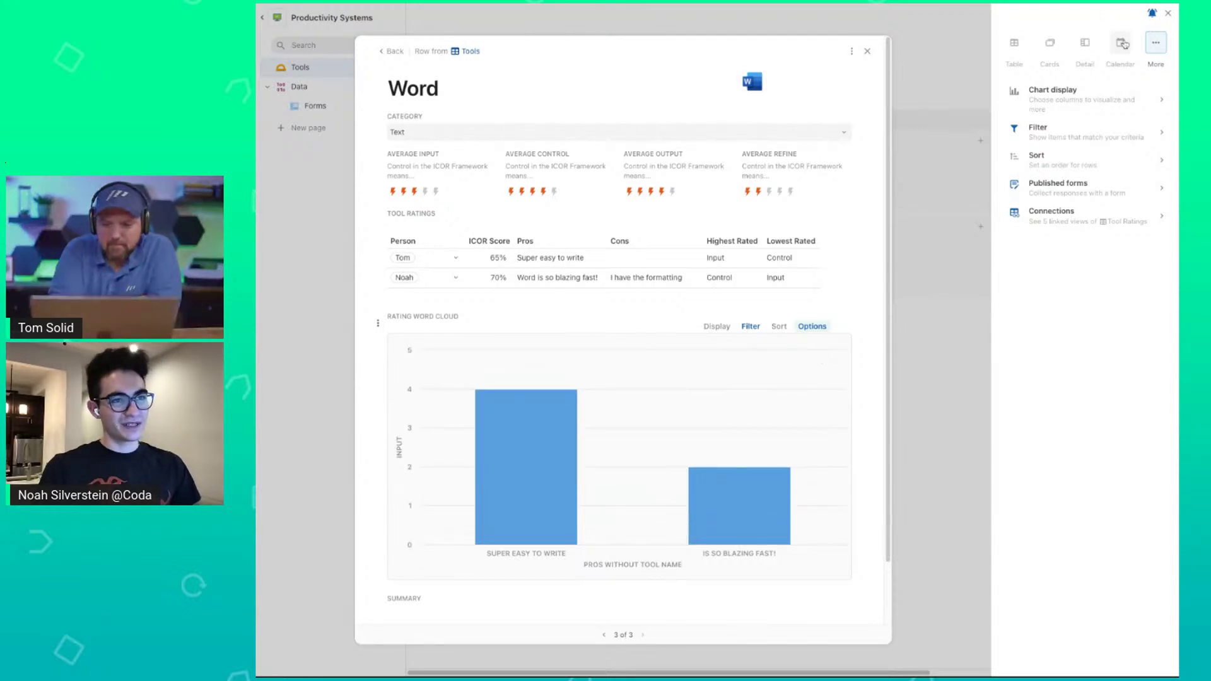
pyautogui.click(1160, 46)
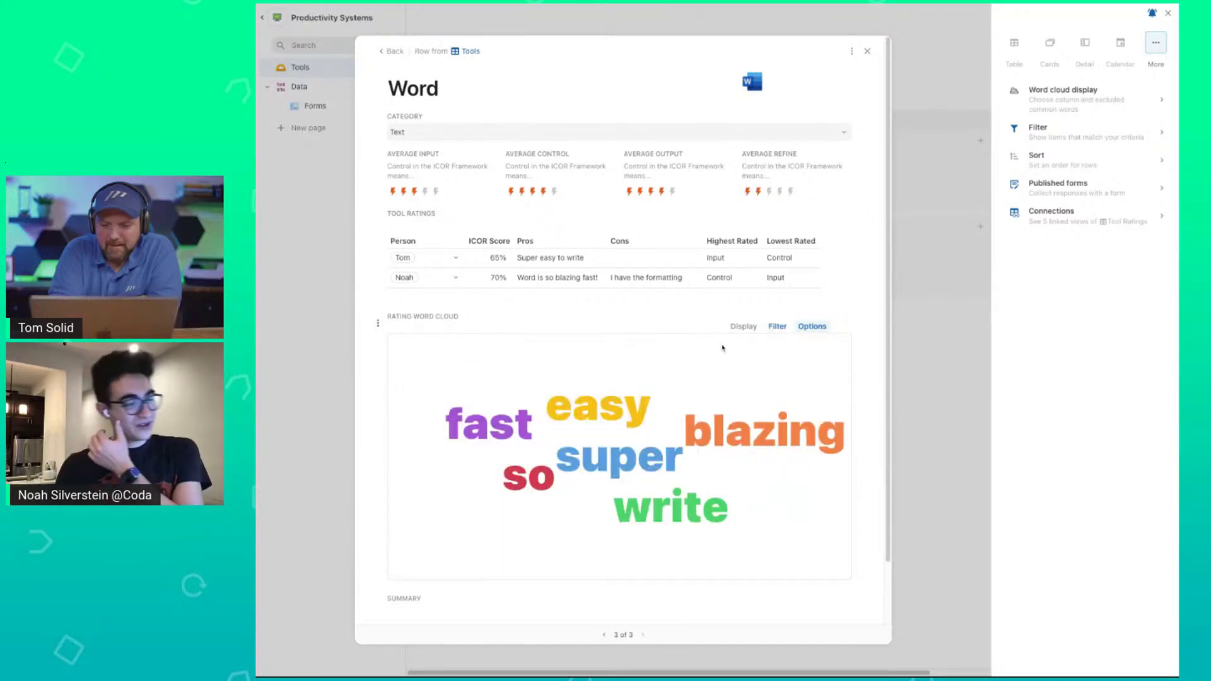
pyautogui.moveTo(639, 400)
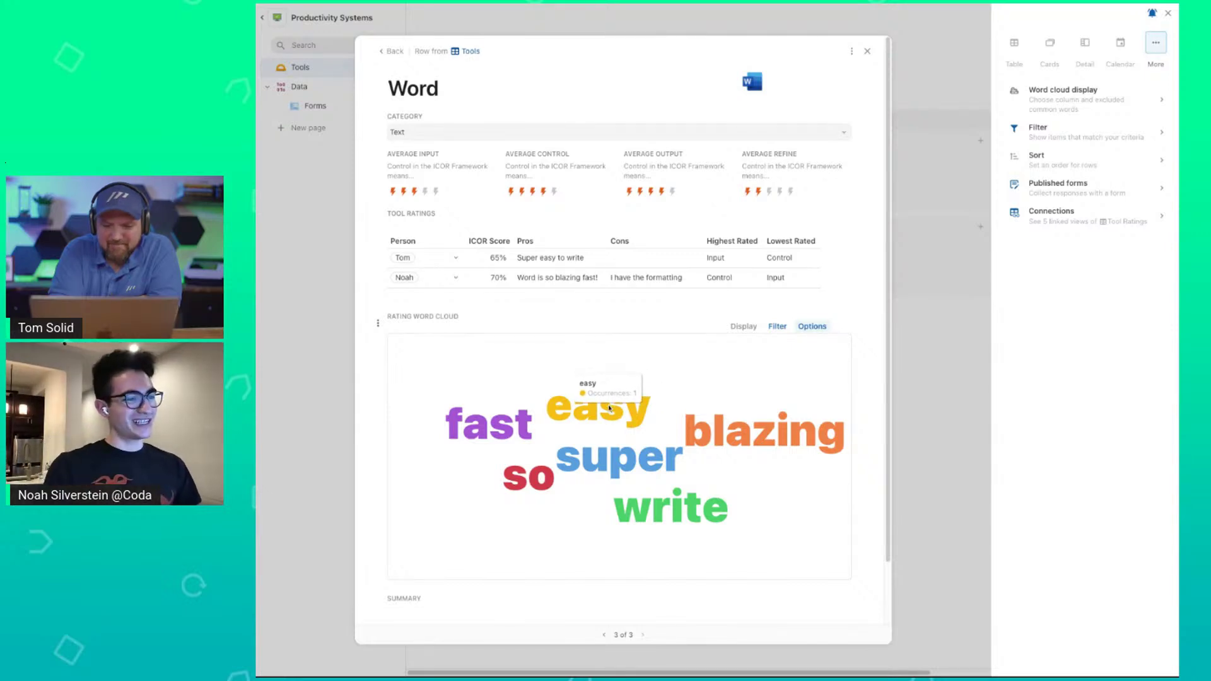
pyautogui.scroll(-1, 687, 369)
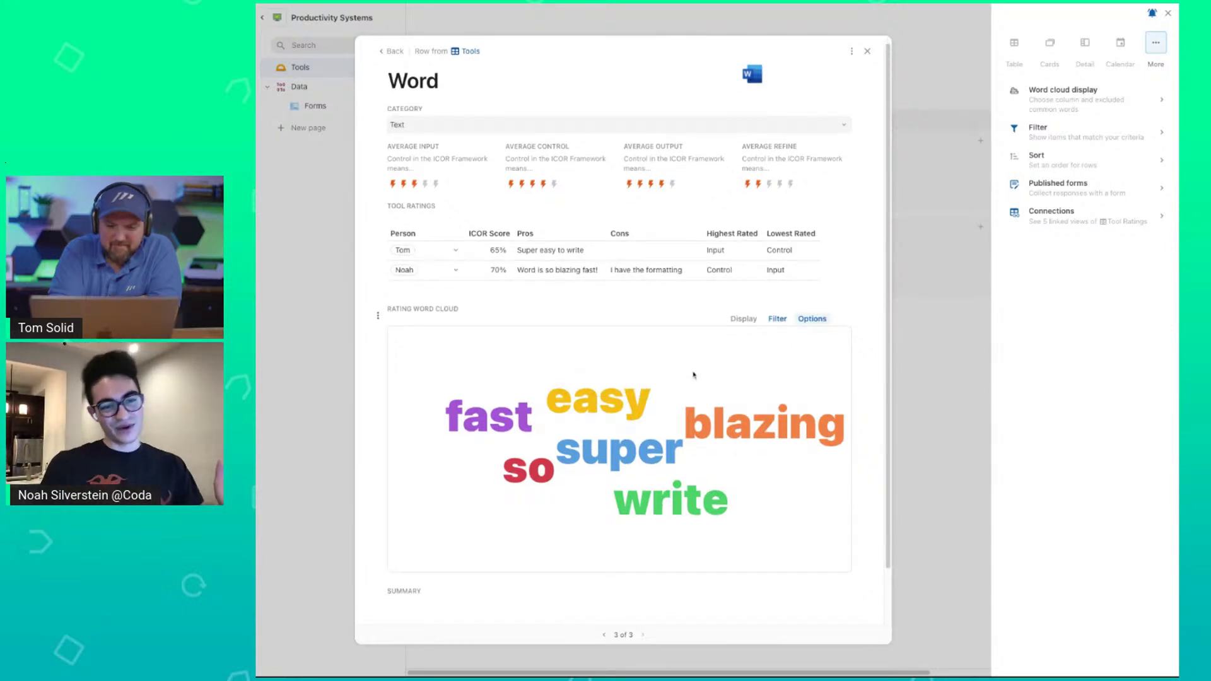
pyautogui.scroll(-1, 687, 364)
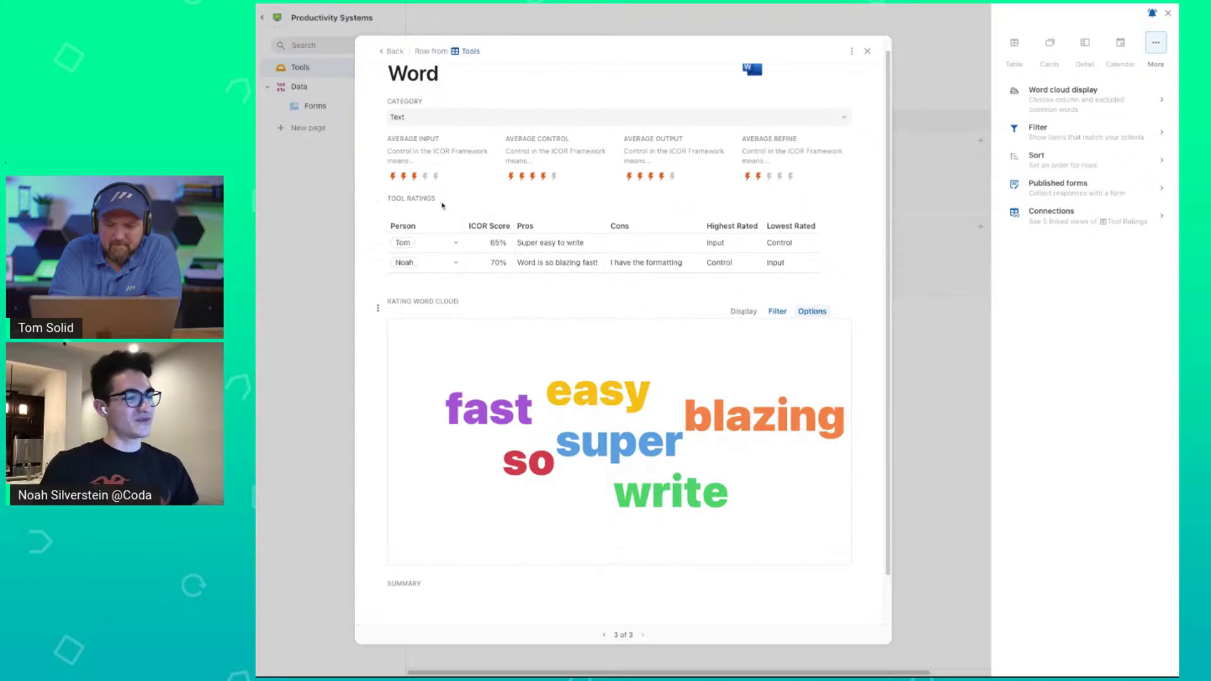
pyautogui.moveTo(587, 378)
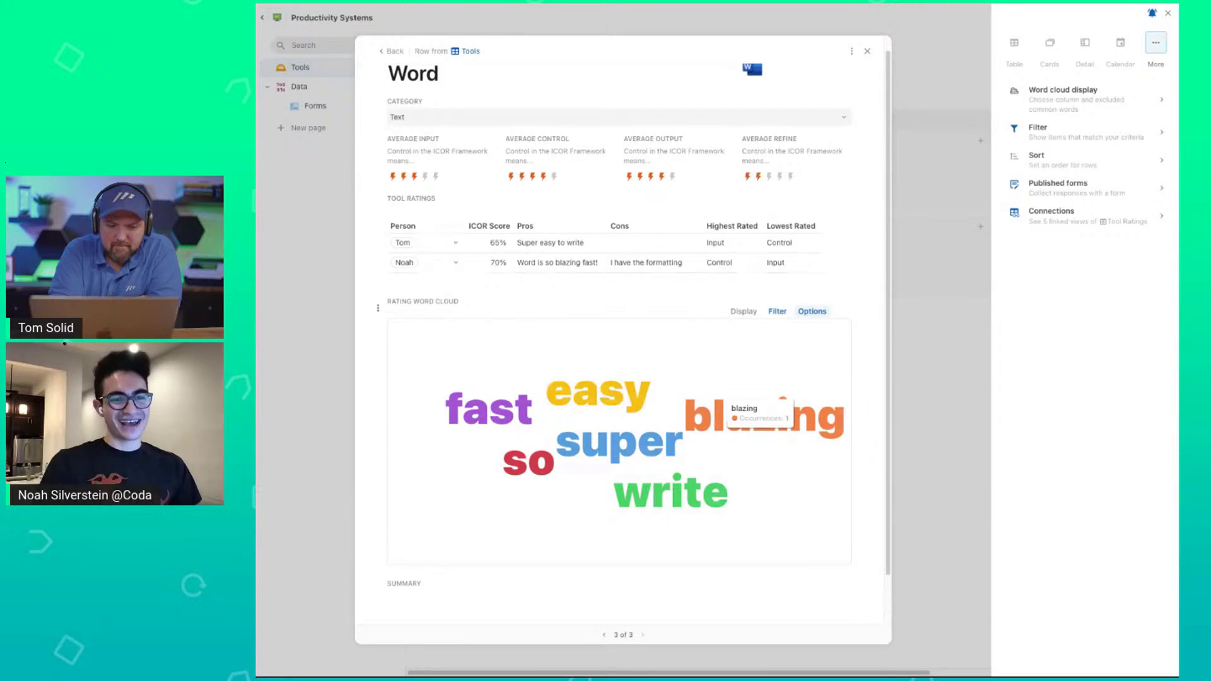
pyautogui.scroll(-2, 757, 413)
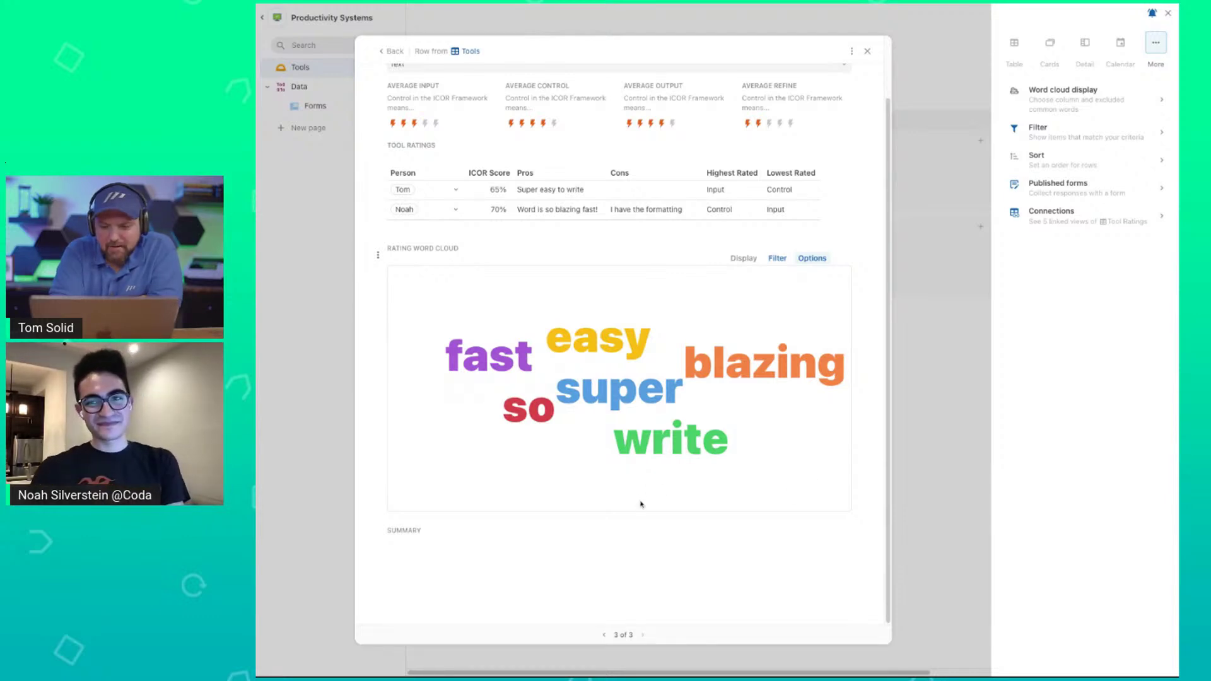
pyautogui.scroll(2, 635, 474)
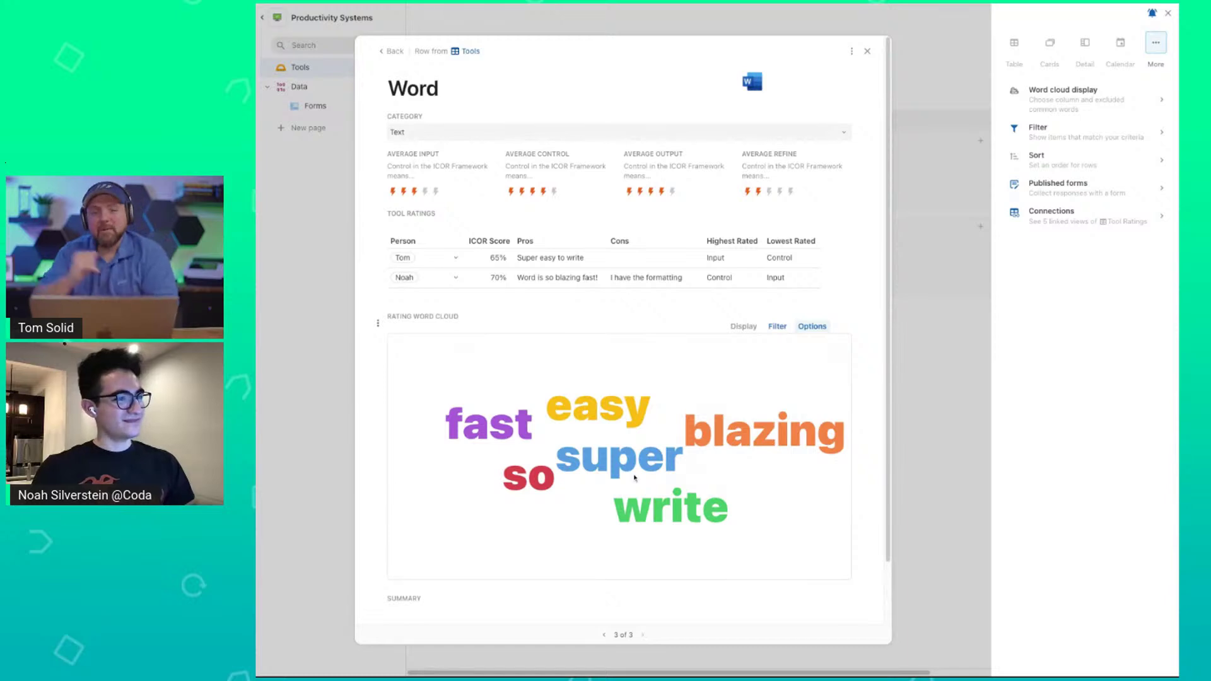
pyautogui.moveTo(652, 486)
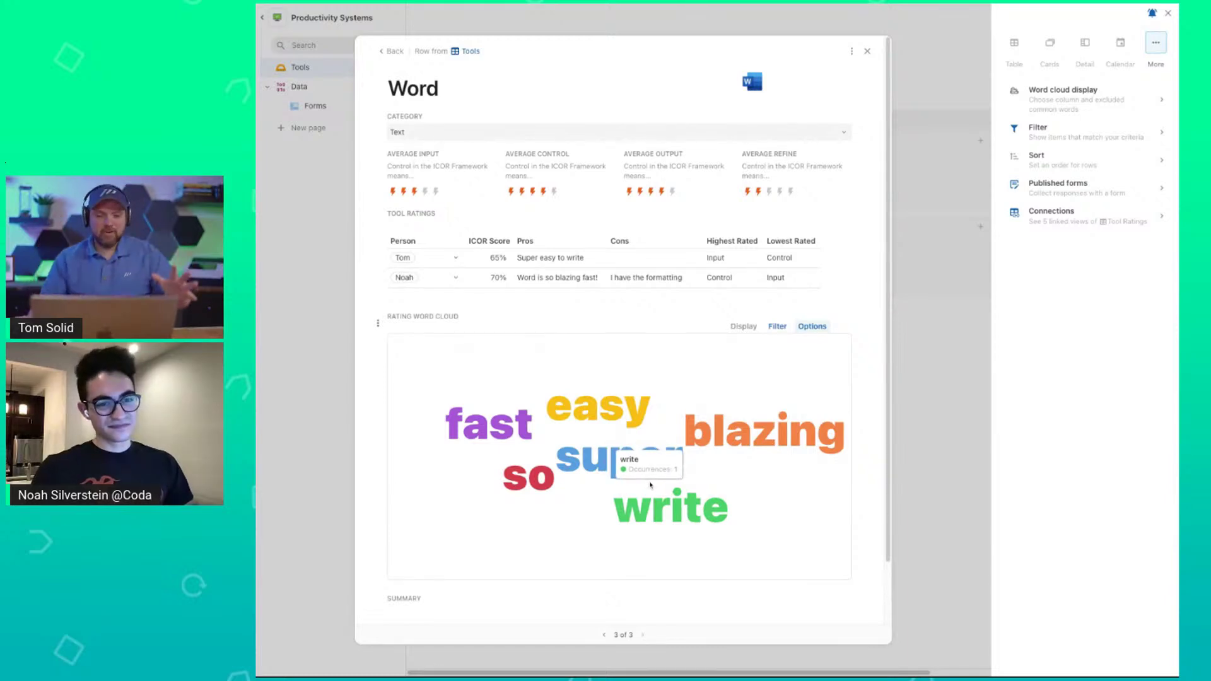